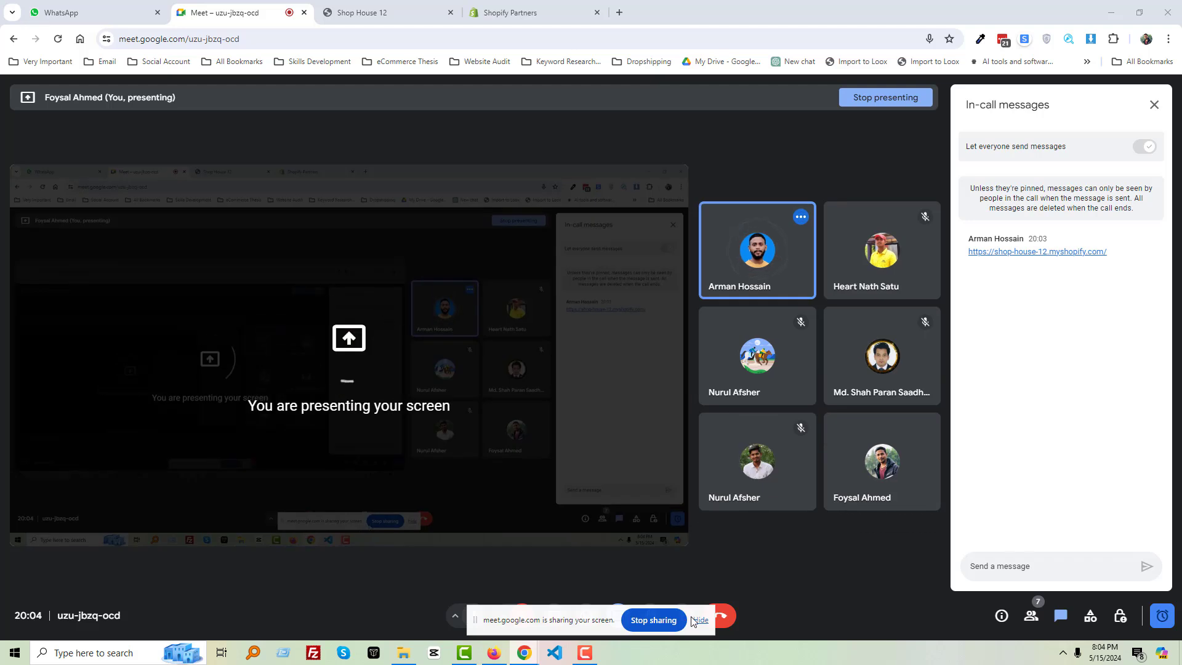
left_click(700, 620)
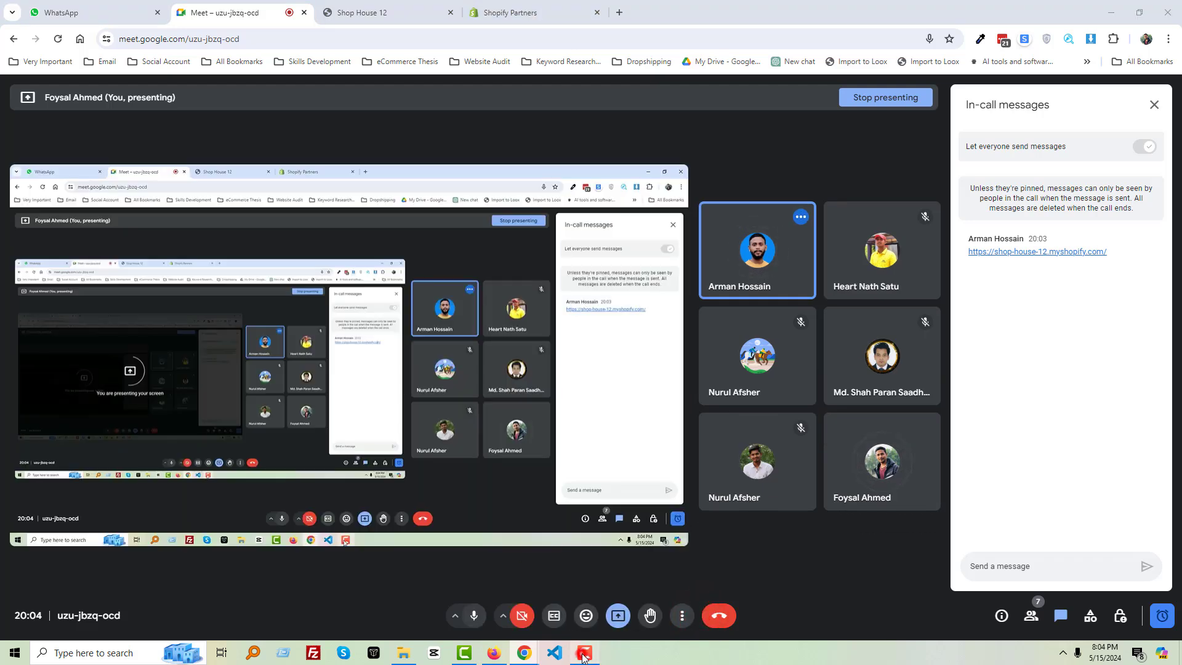
left_click(584, 652)
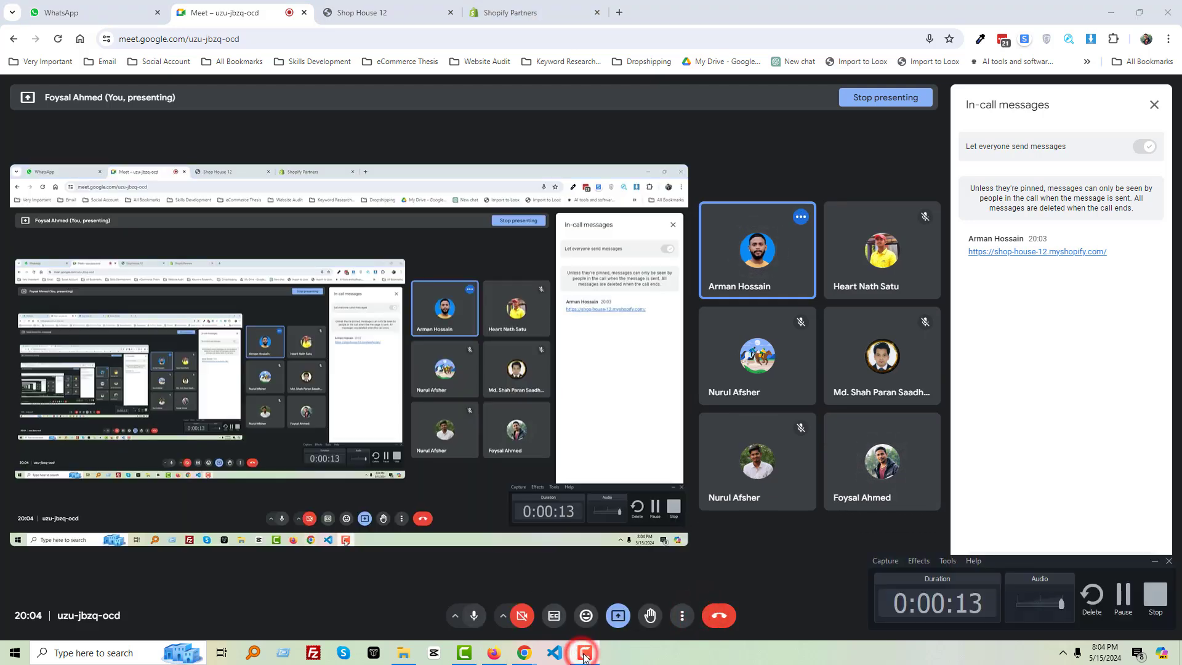
Log in to the alukas development store from the Shopify Partners store list and close the Partners page
left_click(529, 5)
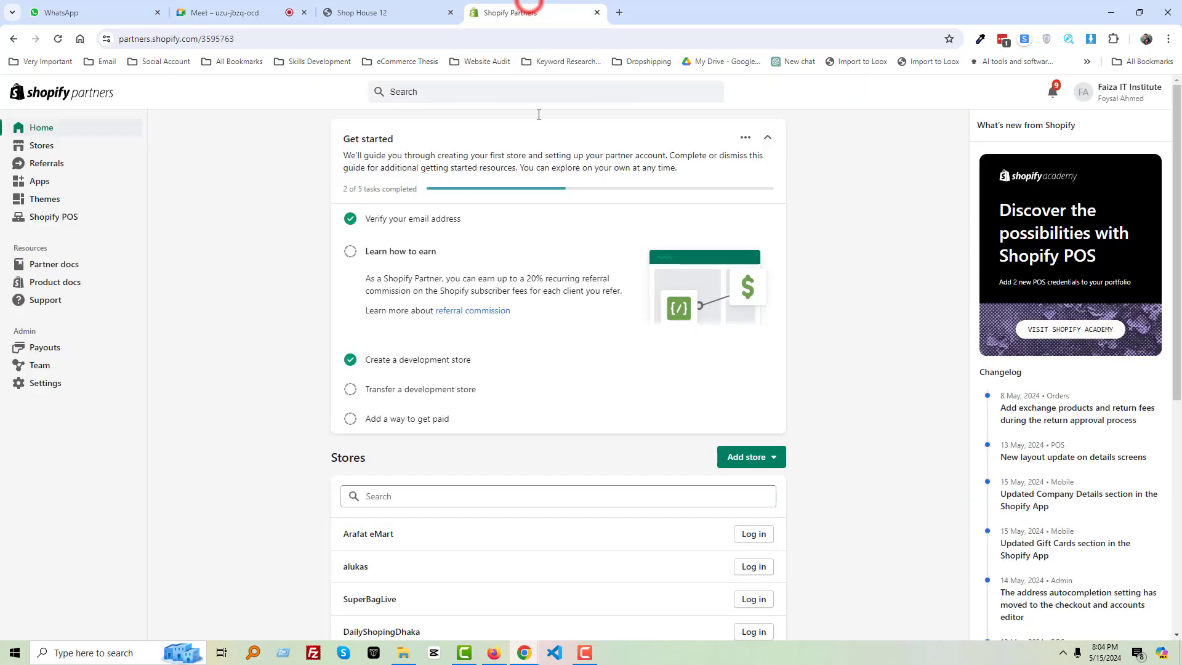
left_click(35, 143)
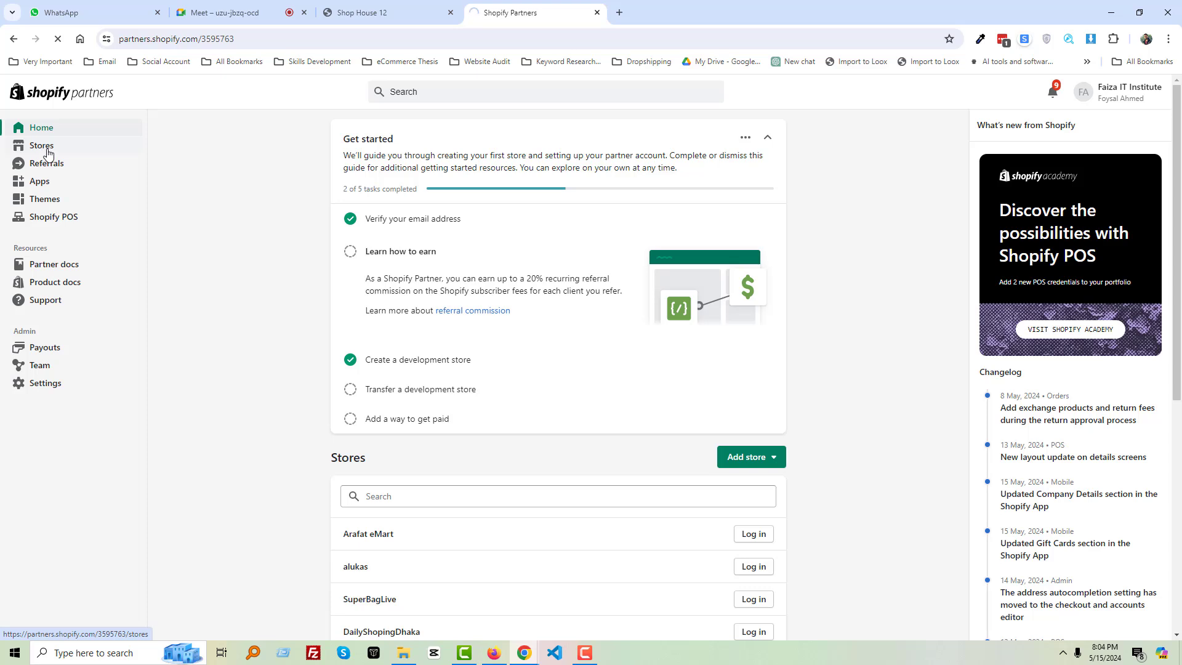
left_click(47, 149)
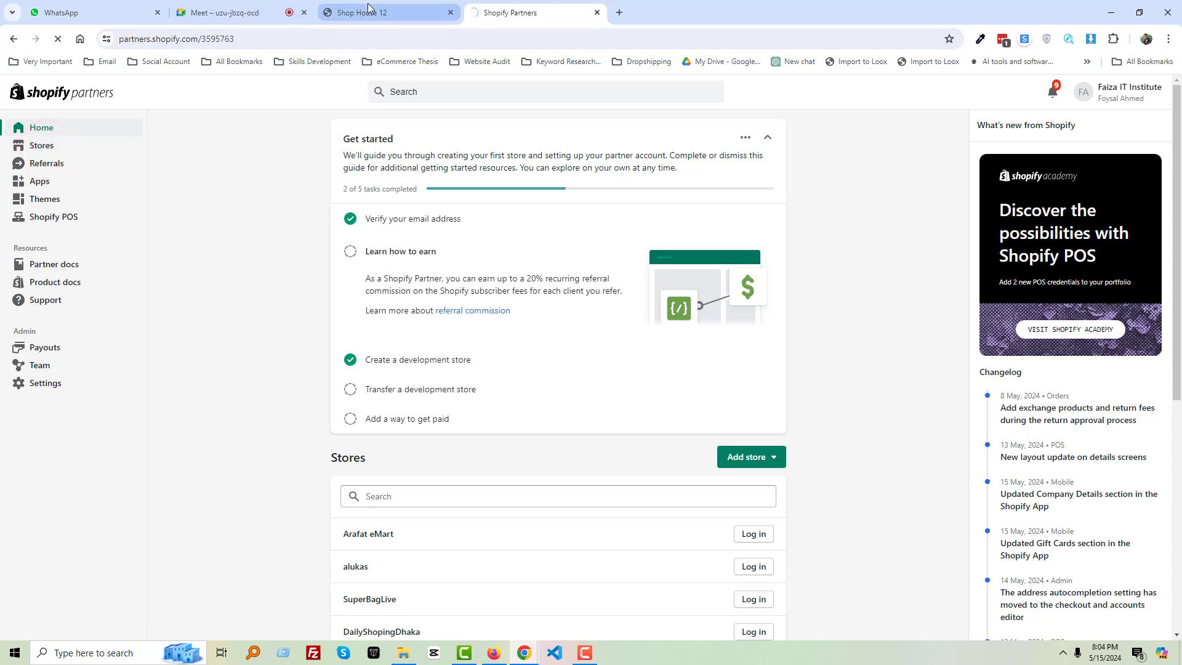
mouse_move(369, 7)
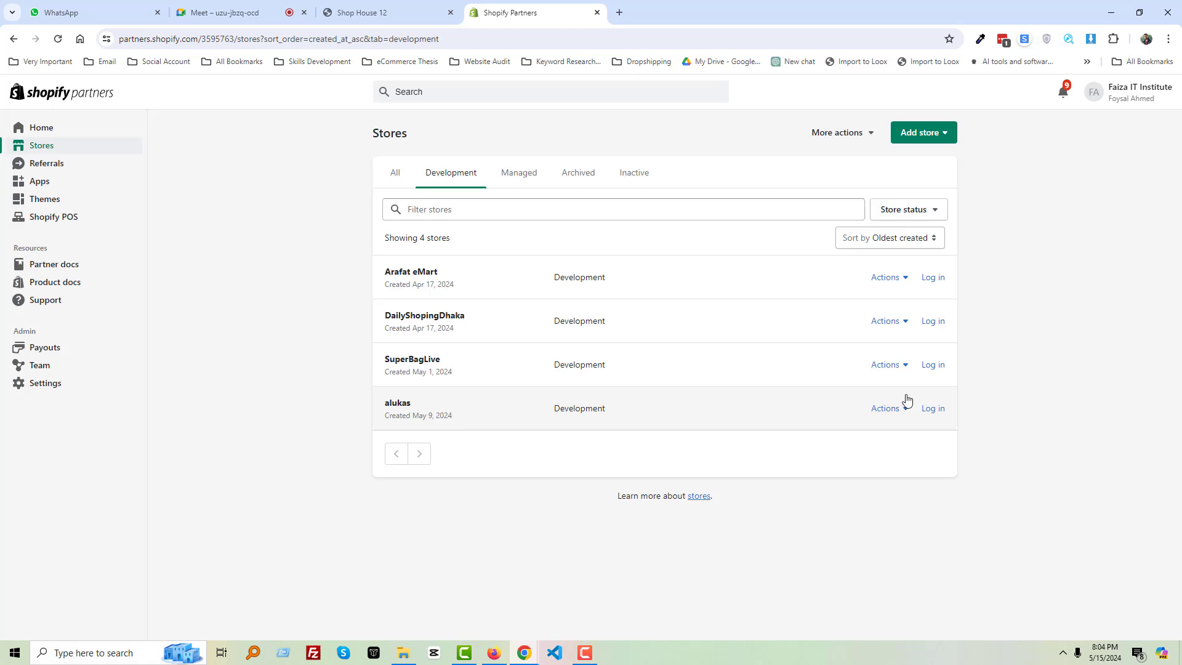
left_click(934, 409)
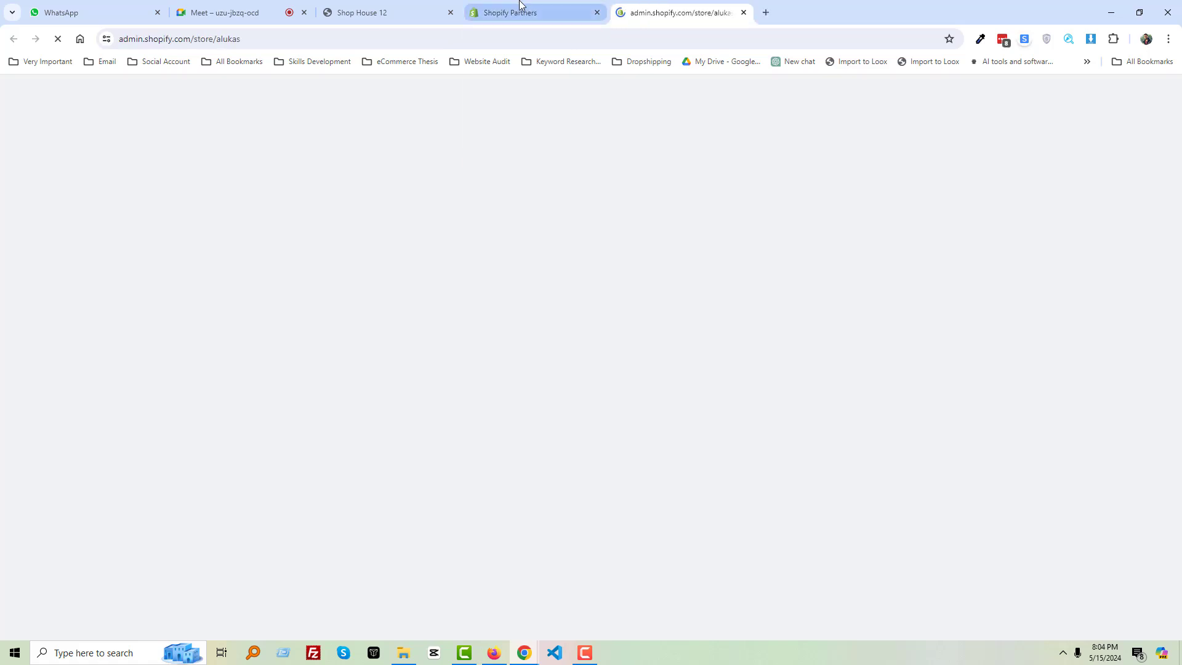
left_click(541, 12)
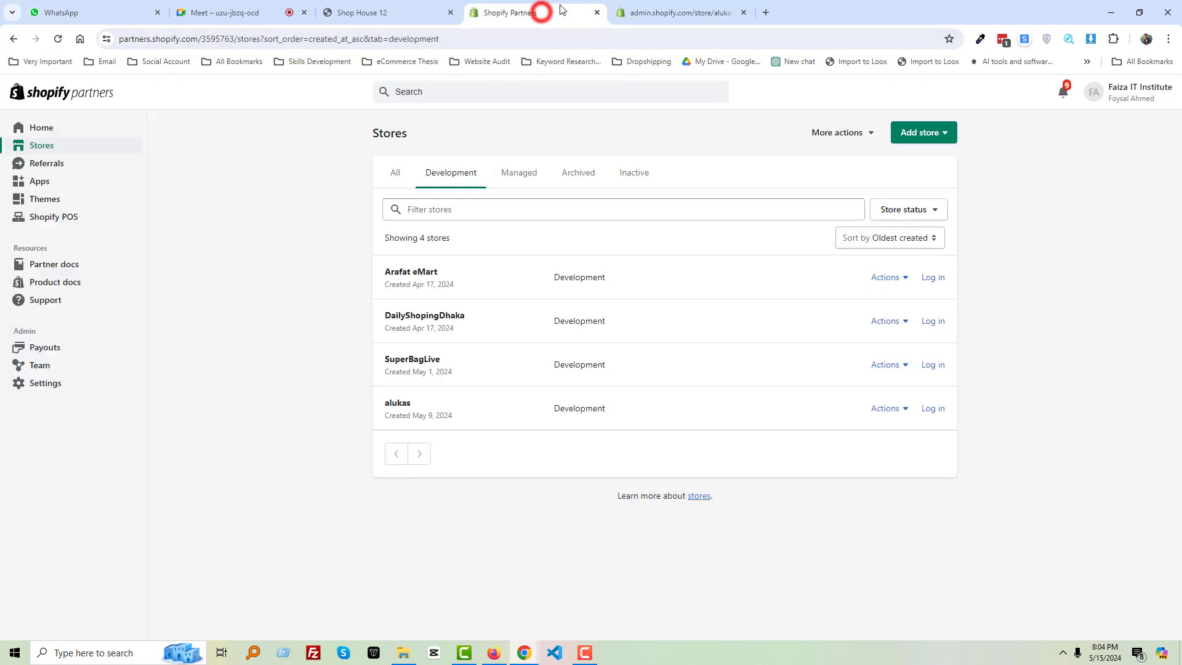
left_click(598, 12)
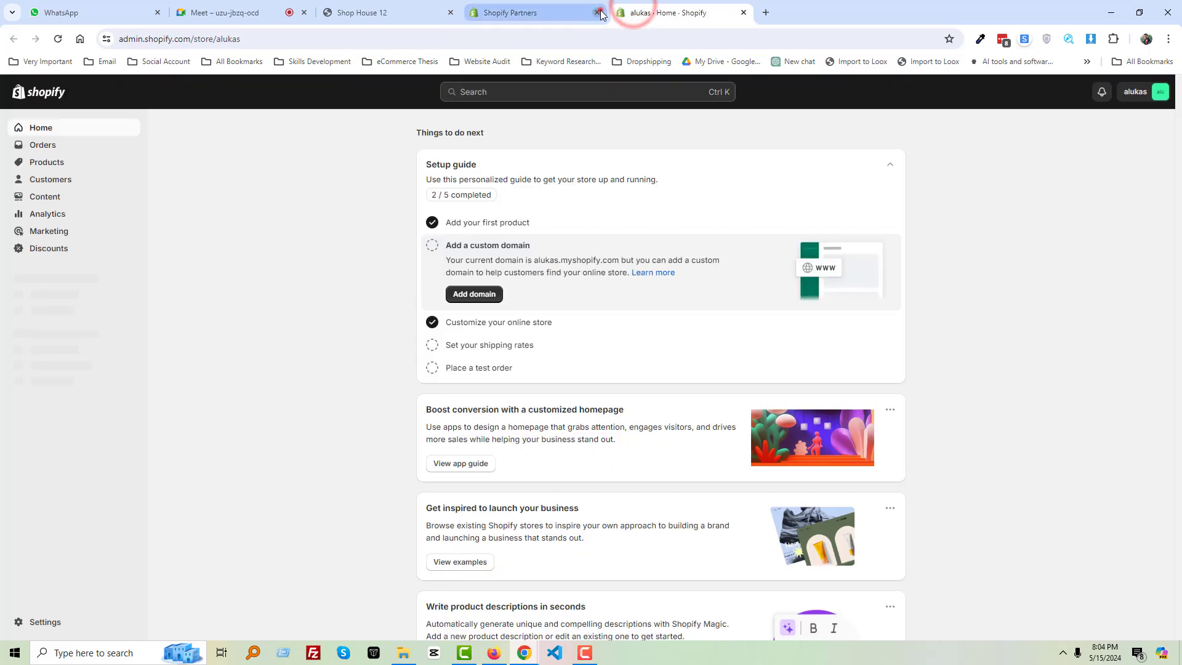
Look through the Shop House 12 storefront home page, including its slideshow, category collections, popular products and customer reviews
left_click(370, 14)
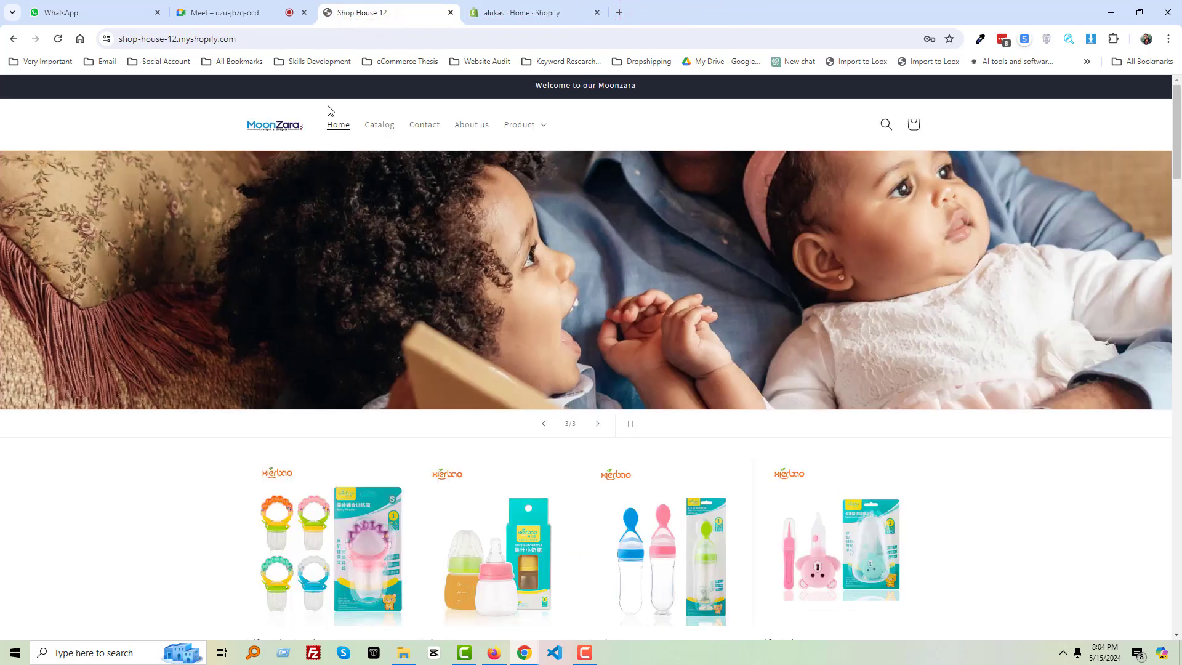
left_click(597, 426)
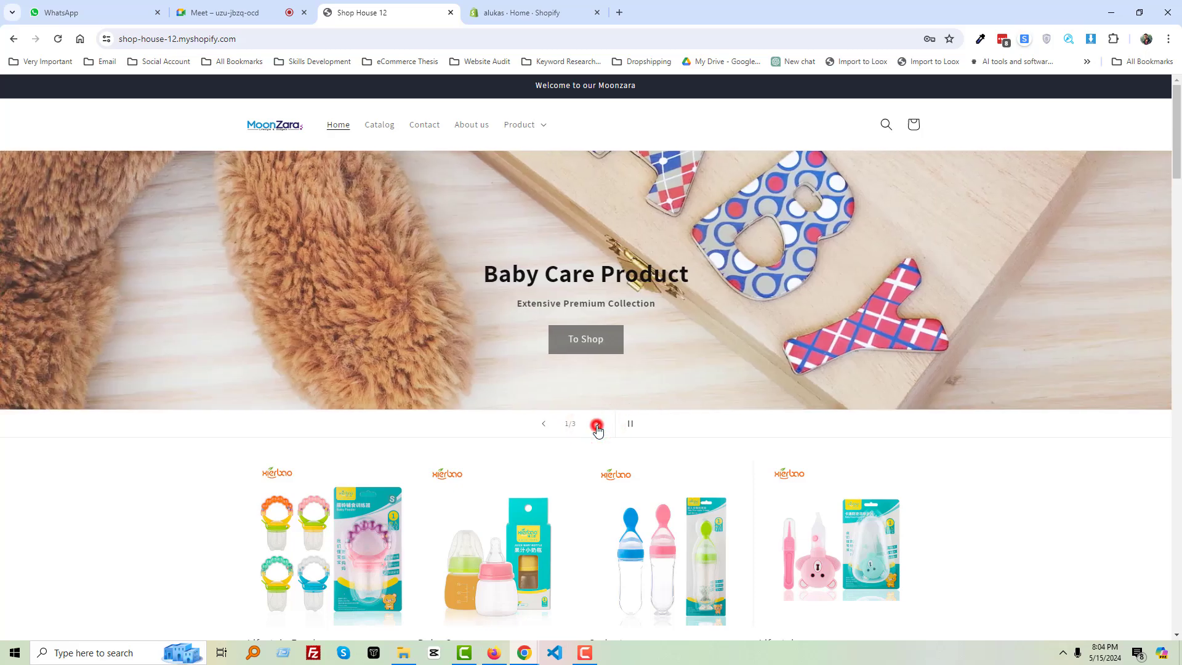
left_click(597, 426)
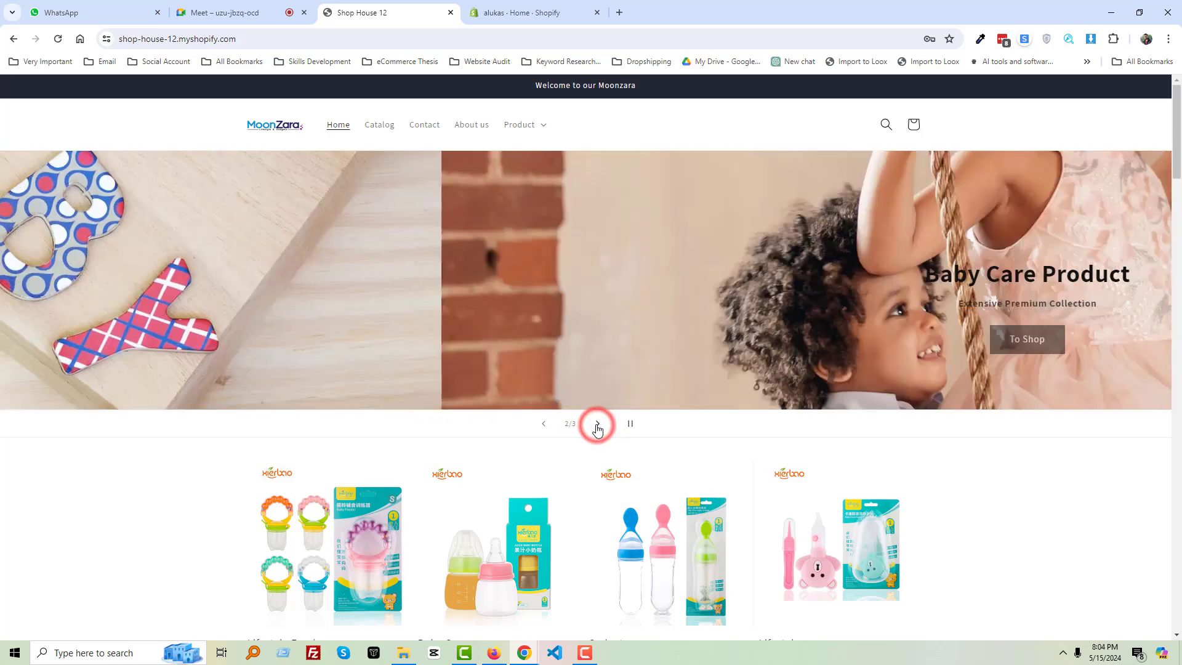
scroll(499, 380, "down", 3)
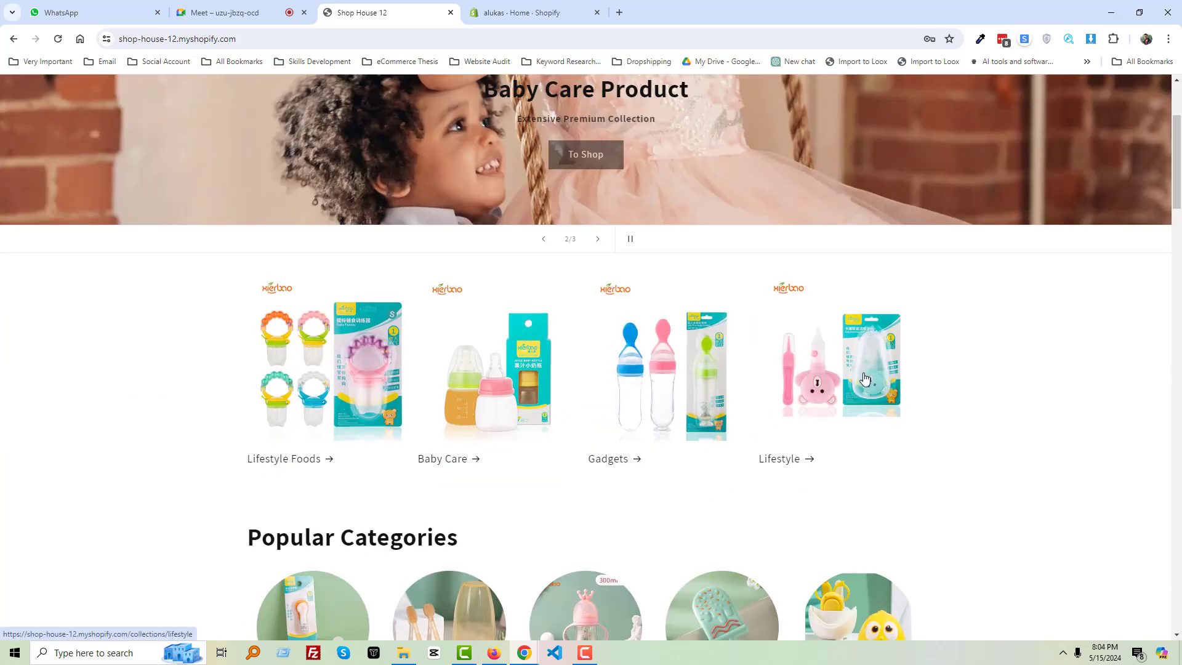
scroll(637, 380, "down", 4)
scroll(637, 382, "down", 4)
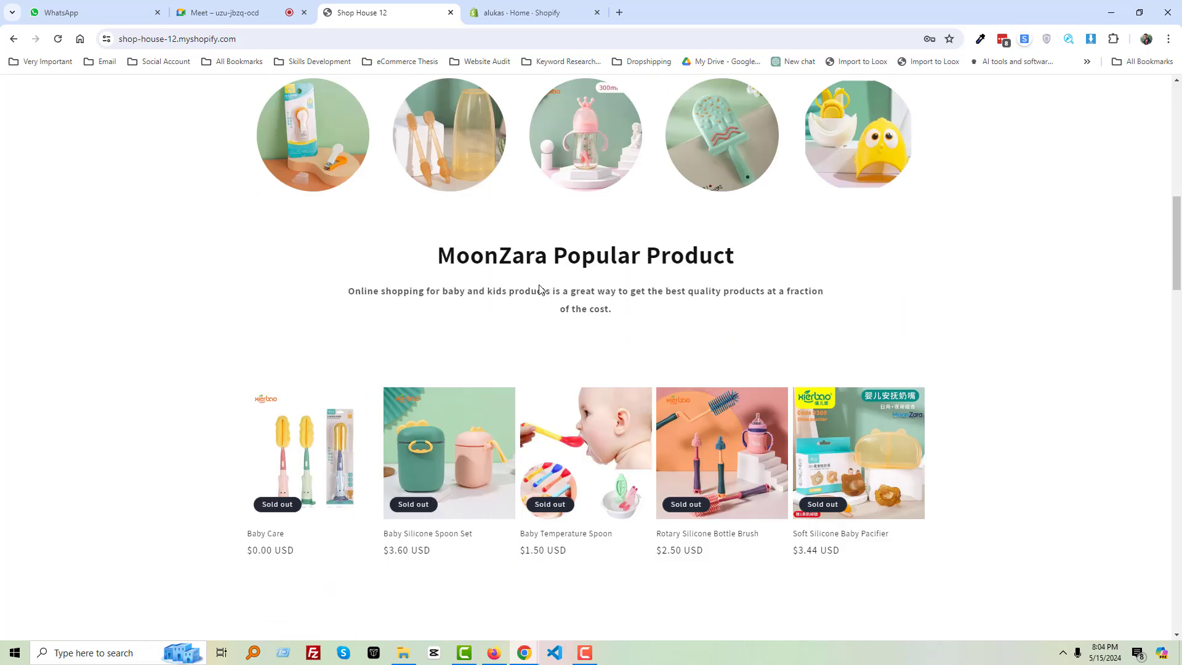
scroll(756, 308, "down", 15)
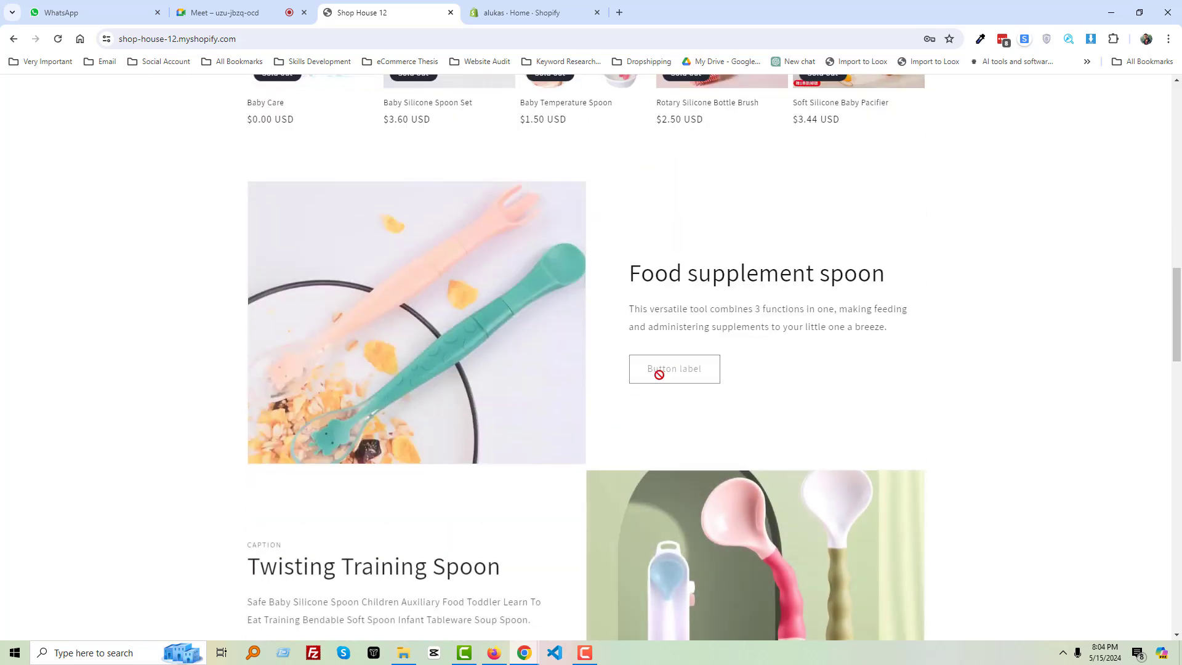
scroll(534, 369, "down", 11)
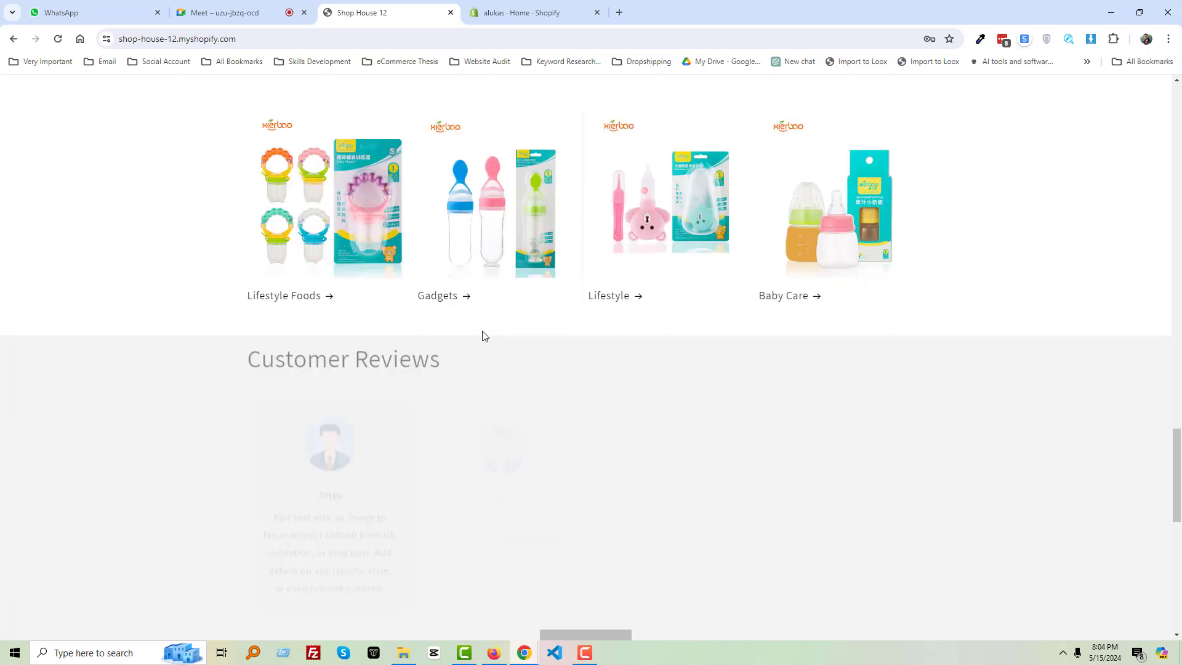
Examine the image grid layout in the storefront's Instagram section near the end of the home page
scroll(504, 328, "down", 9)
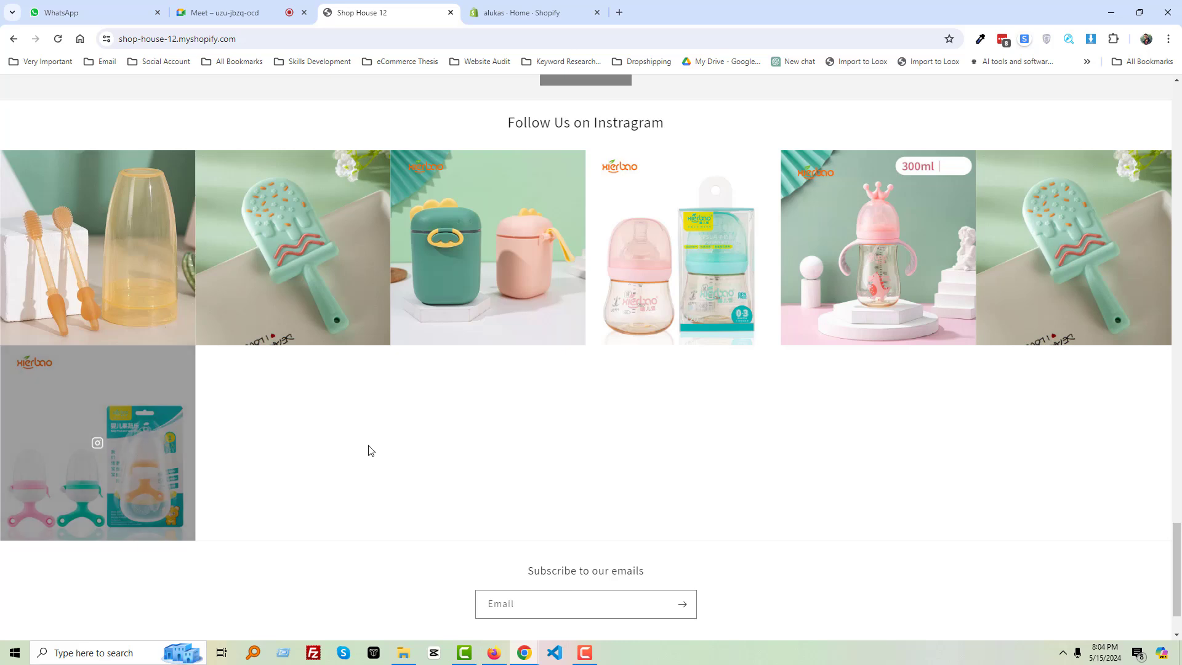
scroll(465, 450, "up", 1)
scroll(418, 449, "up", 1)
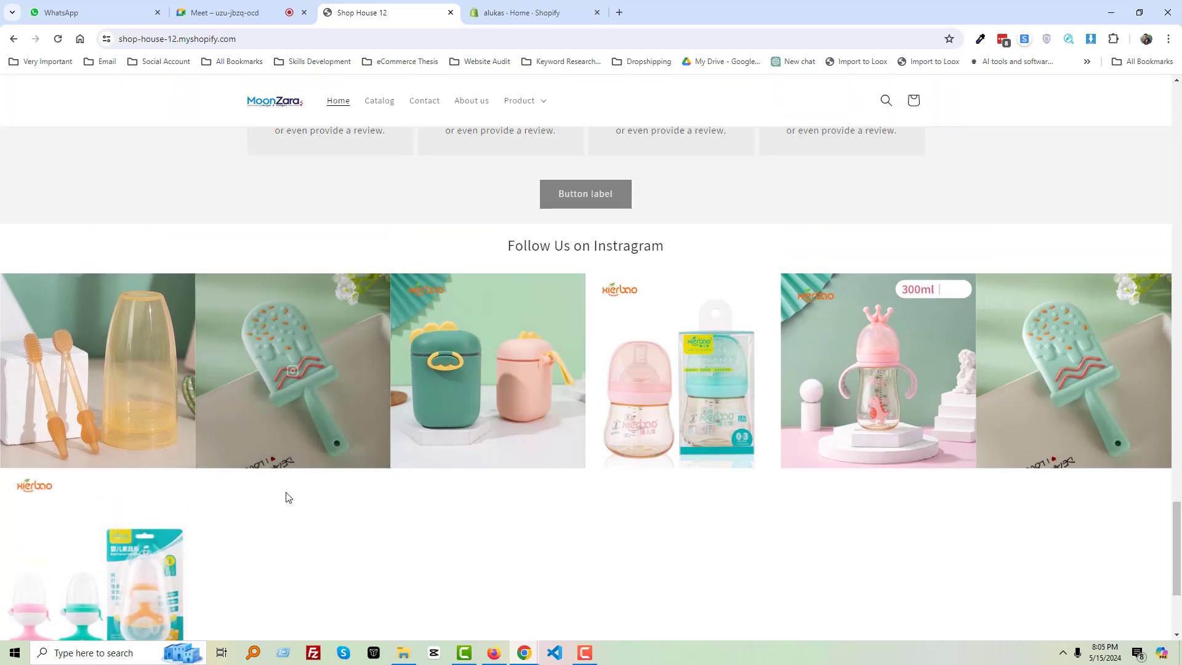
scroll(216, 486, "down", 2)
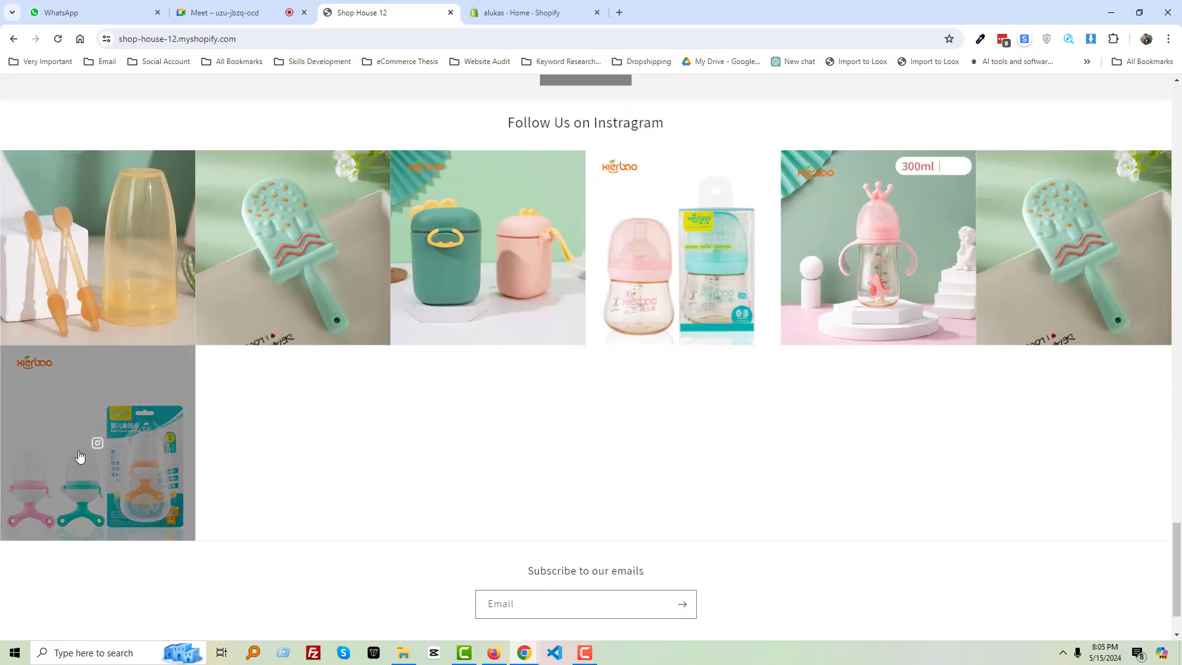
scroll(111, 419, "up", 1)
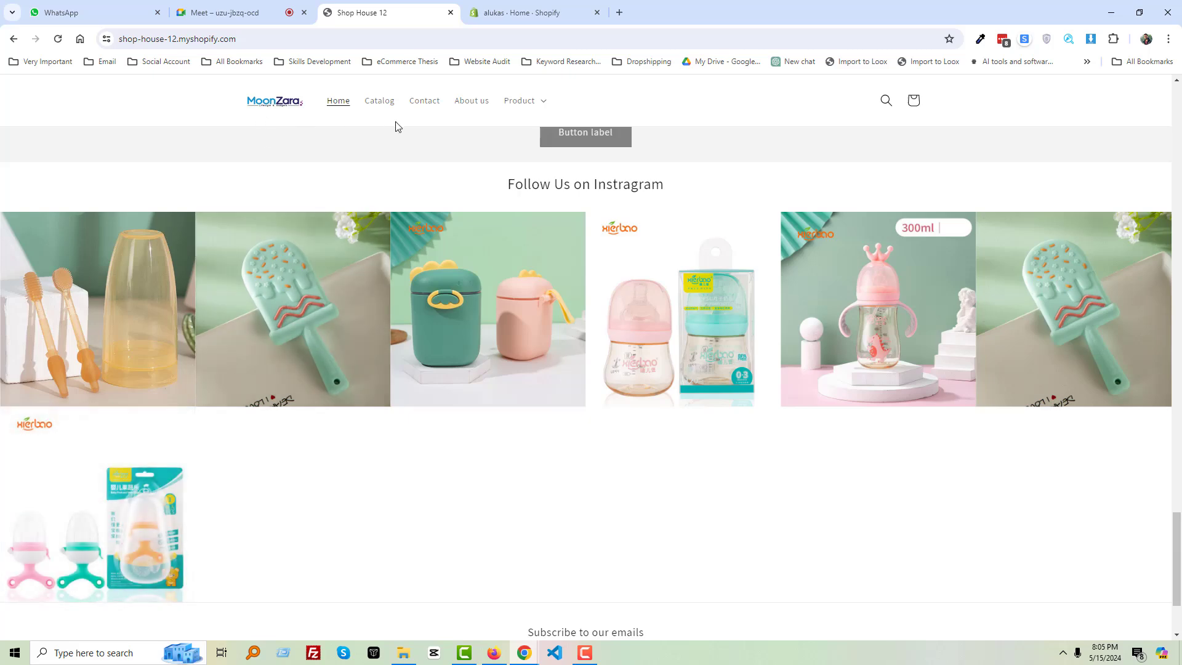
Open the Instafeed app in the alukas store admin and inspect the main feed's number of rows setting
left_click(494, 7)
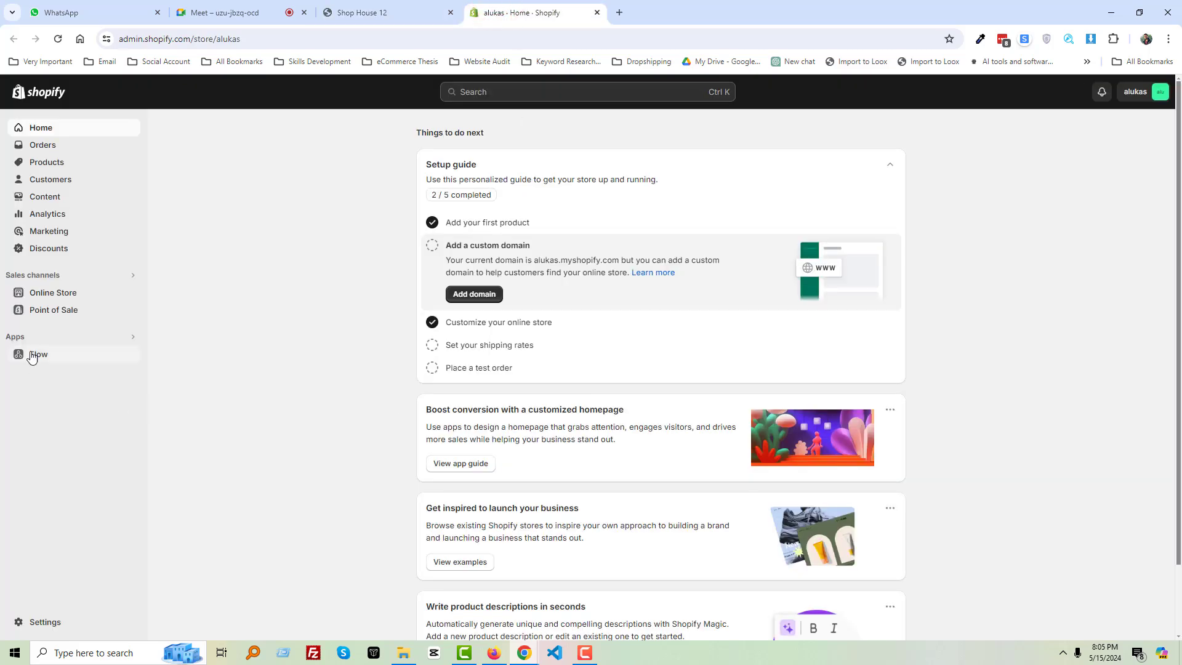
left_click(95, 340)
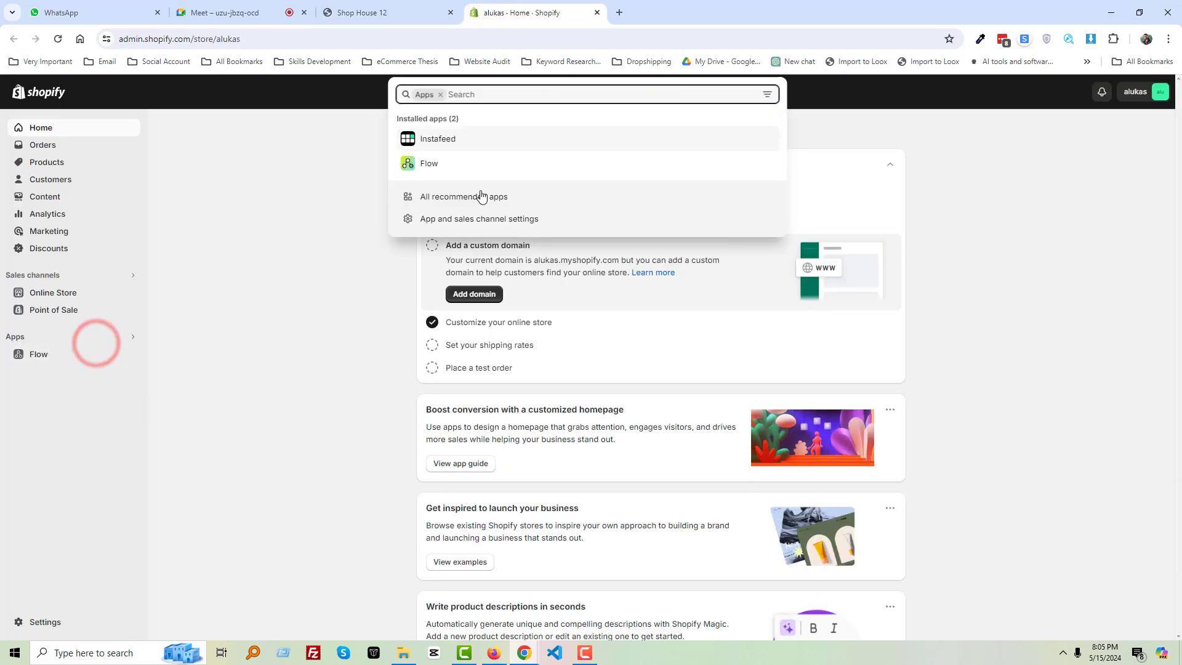
left_click(484, 138)
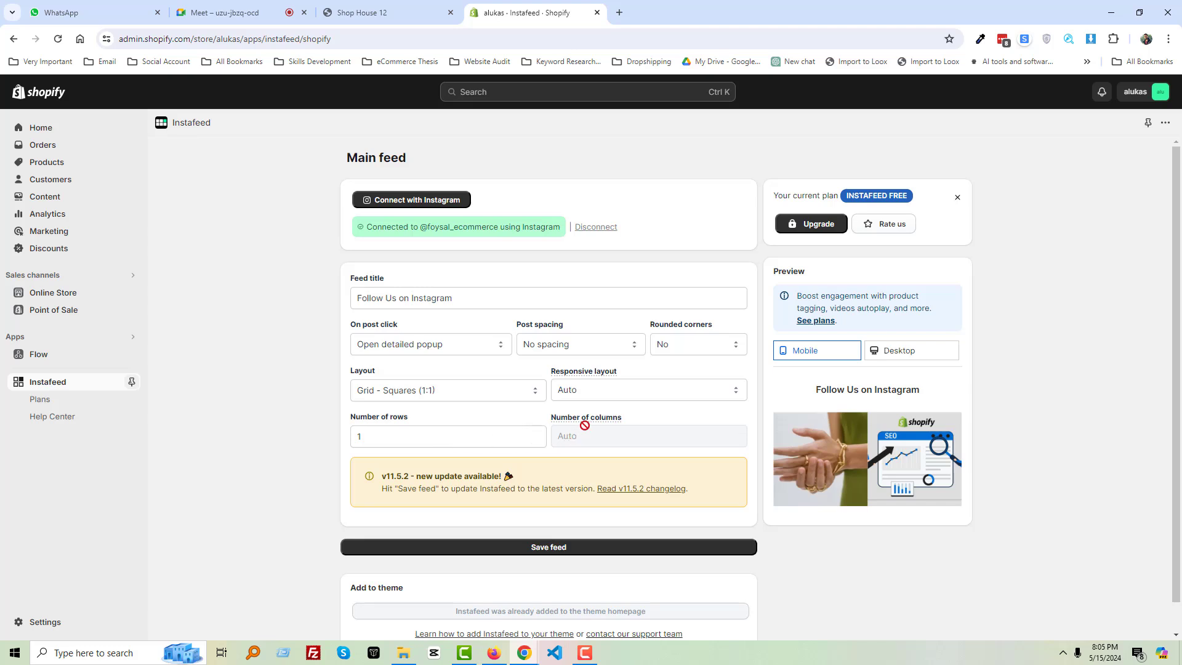
scroll(471, 437, "down", 1)
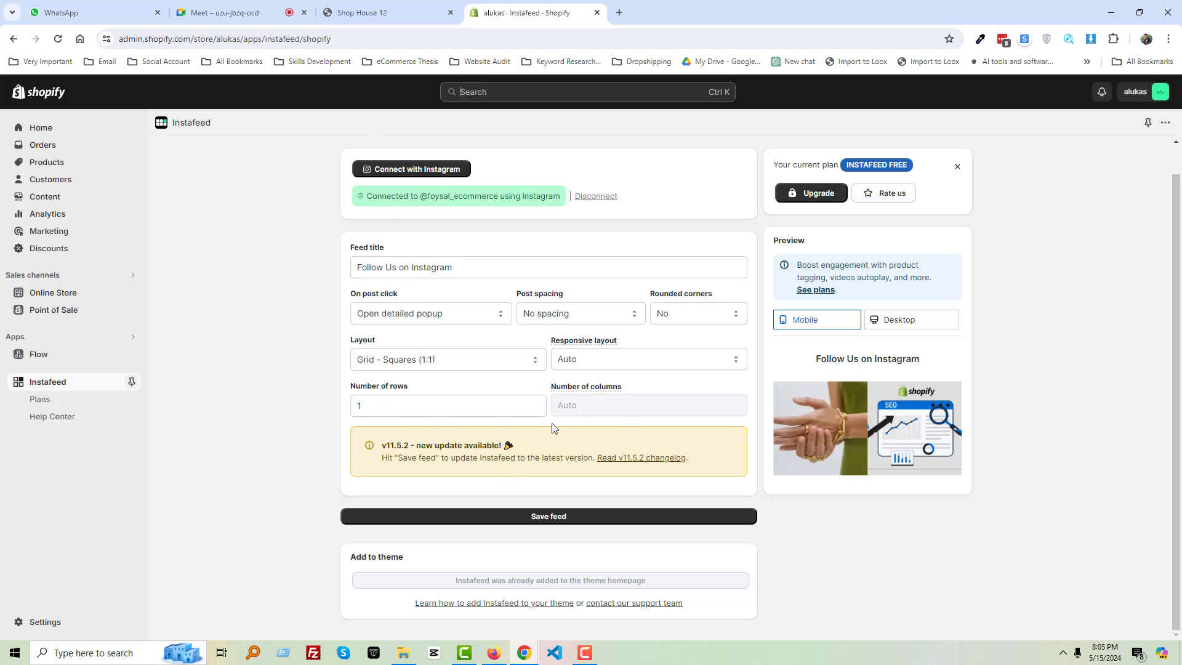
left_click(486, 406)
left_click(329, 424)
left_click_drag(372, 408, 319, 411)
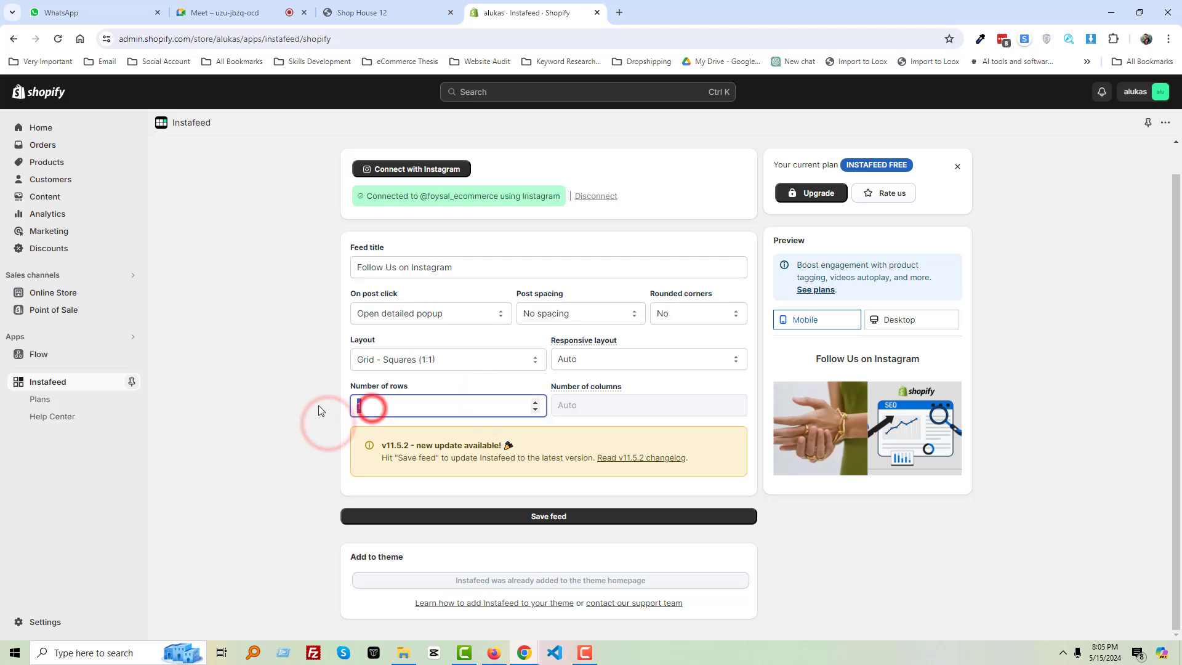
left_click(298, 414)
Capture both rows of the Shop House 12 storefront's Instagram feed with Lightshot and copy the screenshot
left_click(345, 11)
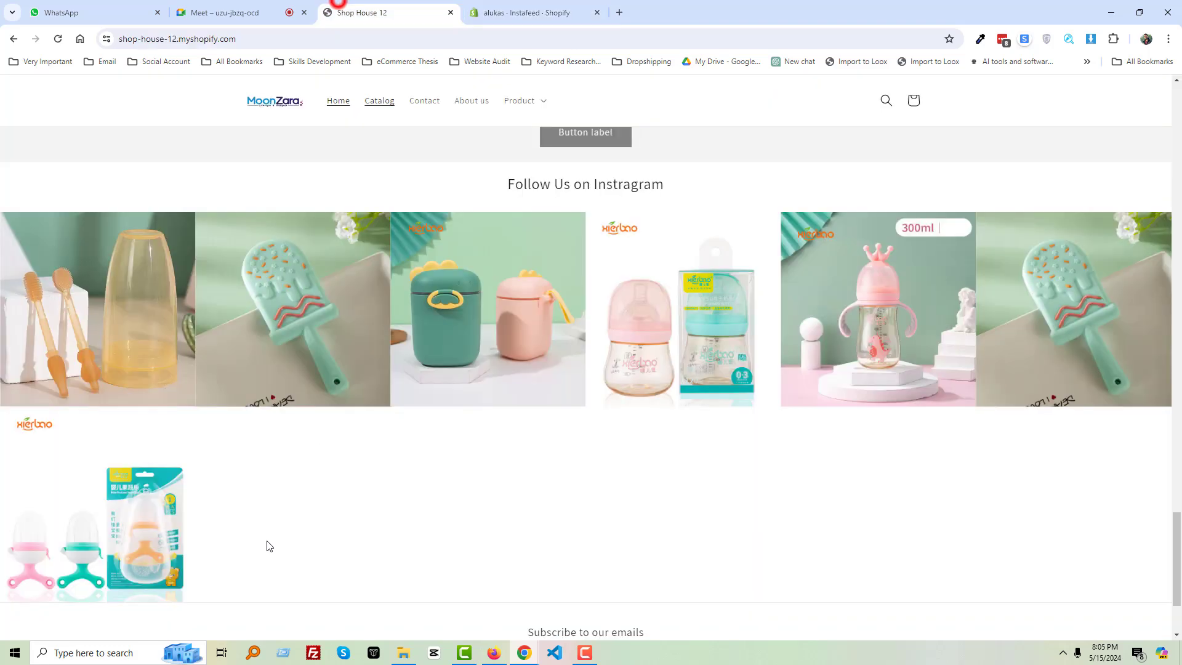
left_click(87, 652)
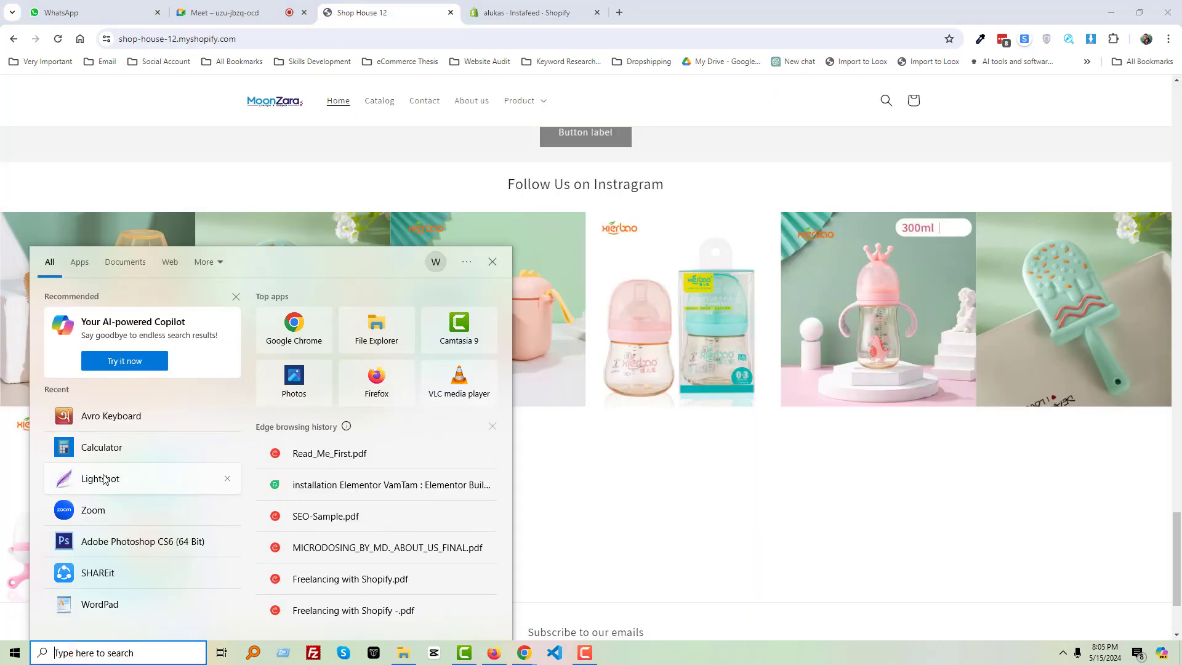
left_click(103, 480)
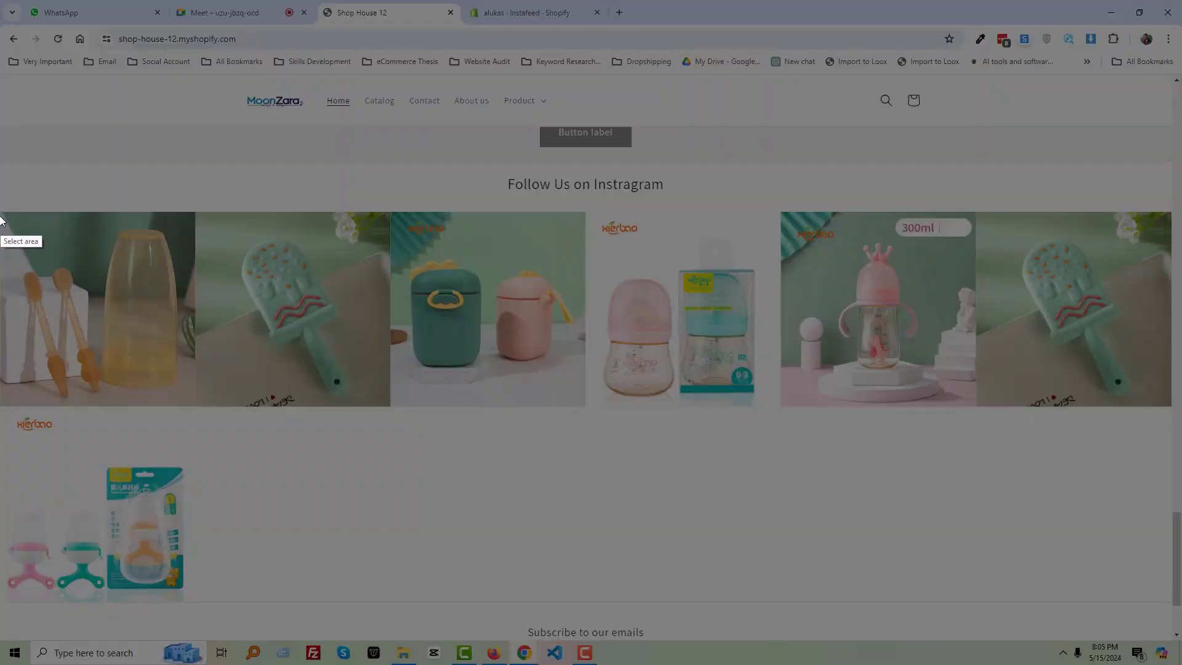
left_click_drag(1, 215, 1178, 406)
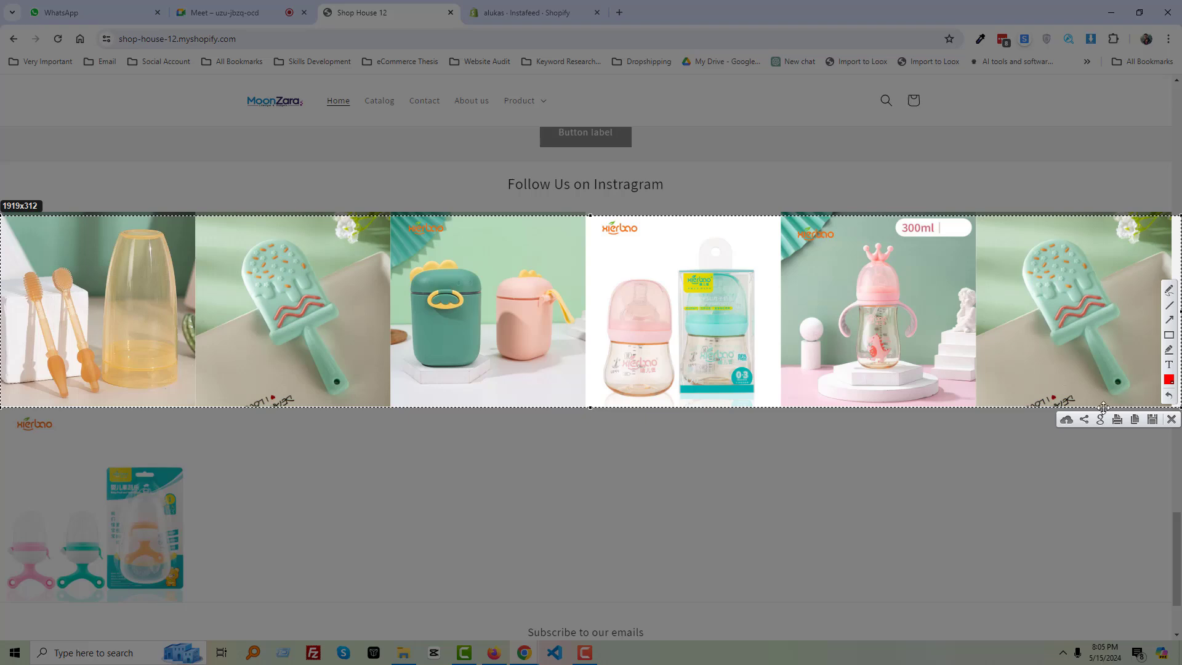
left_click_drag(590, 407, 577, 608)
key("ctrl+c")
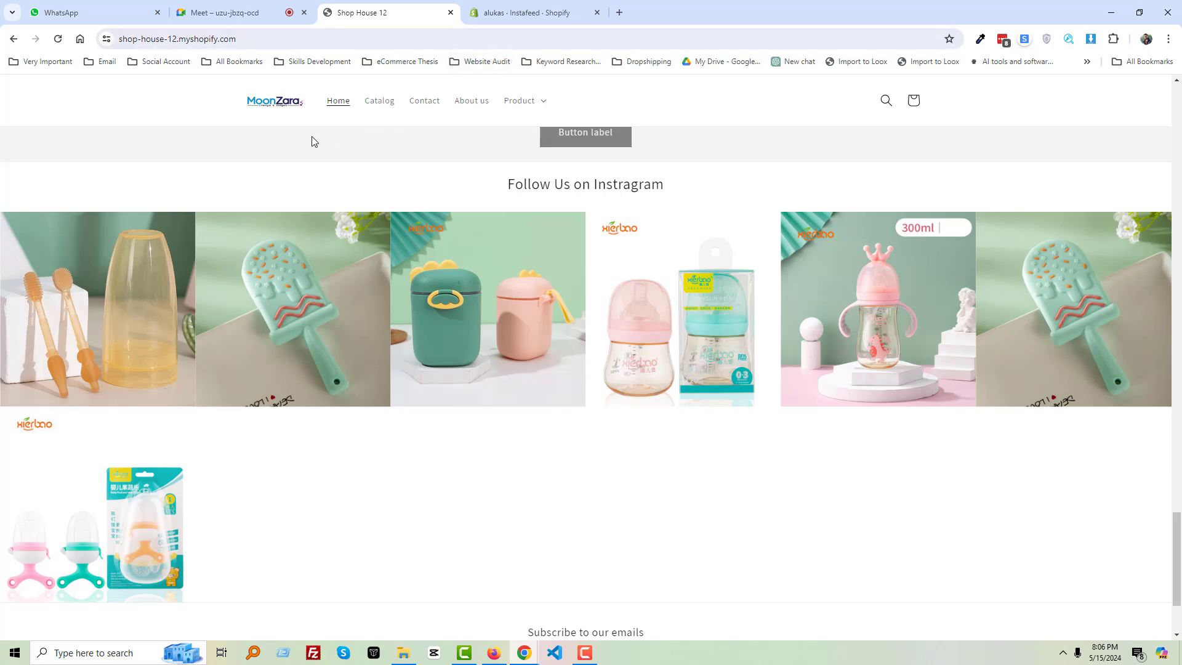
Switch to the Google Meet call, mute the microphone and turn it back on
left_click(254, 13)
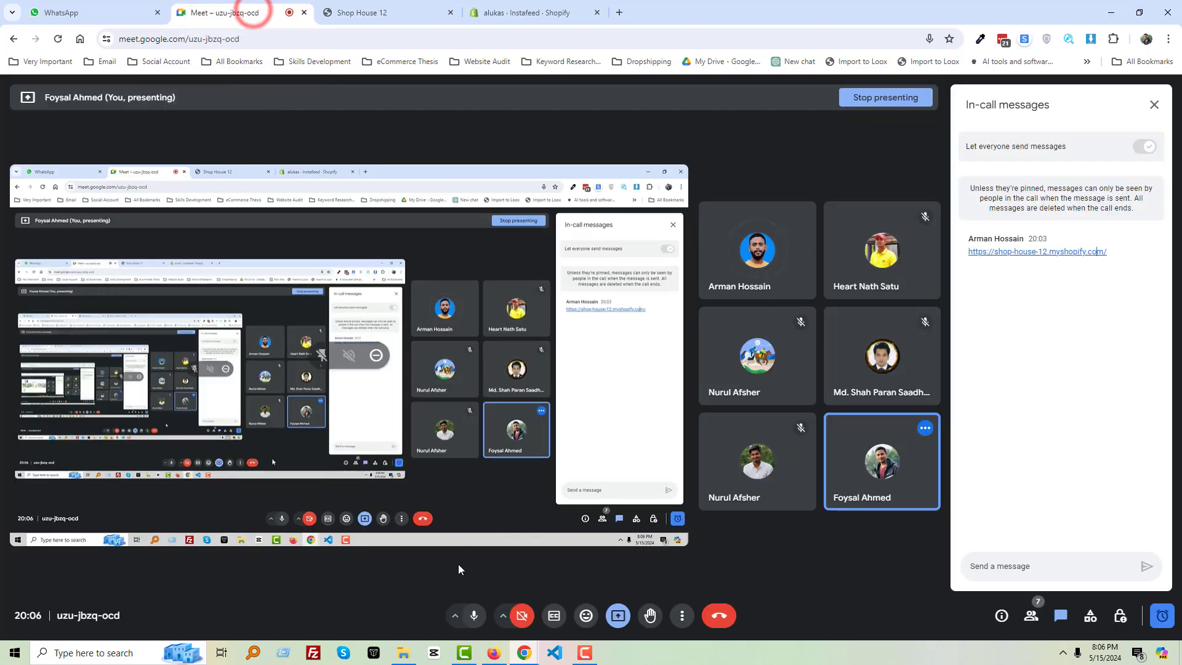
left_click(474, 615)
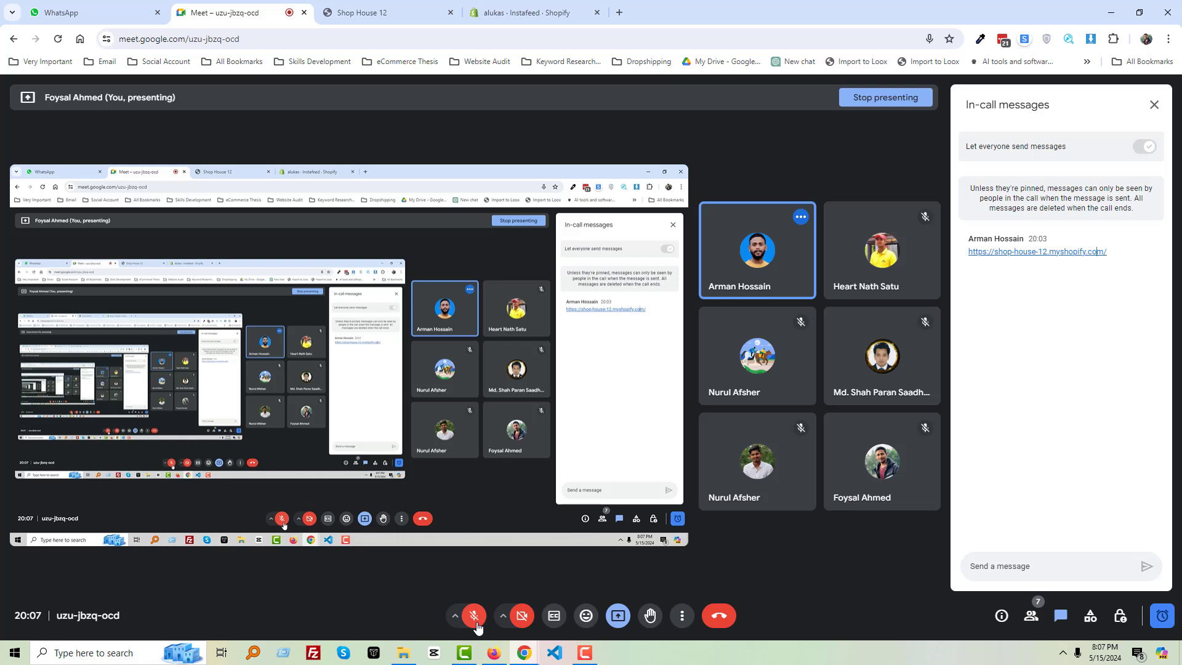
left_click(475, 617)
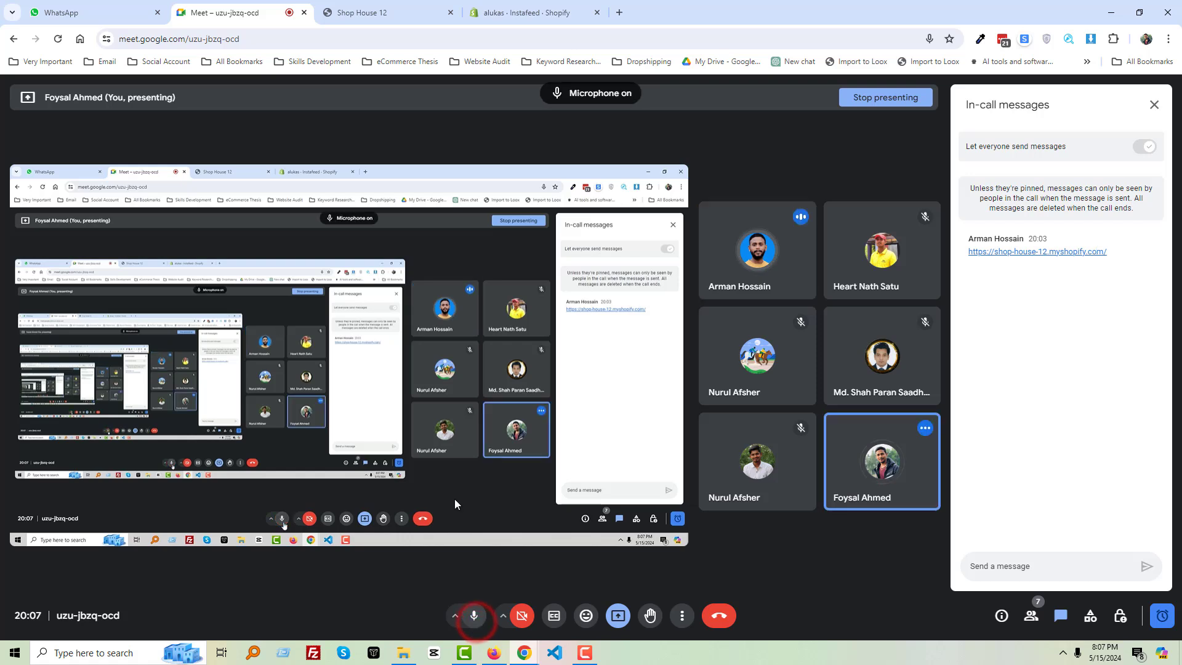
Return to the Shop House 12 storefront and reload the page
left_click(397, 7)
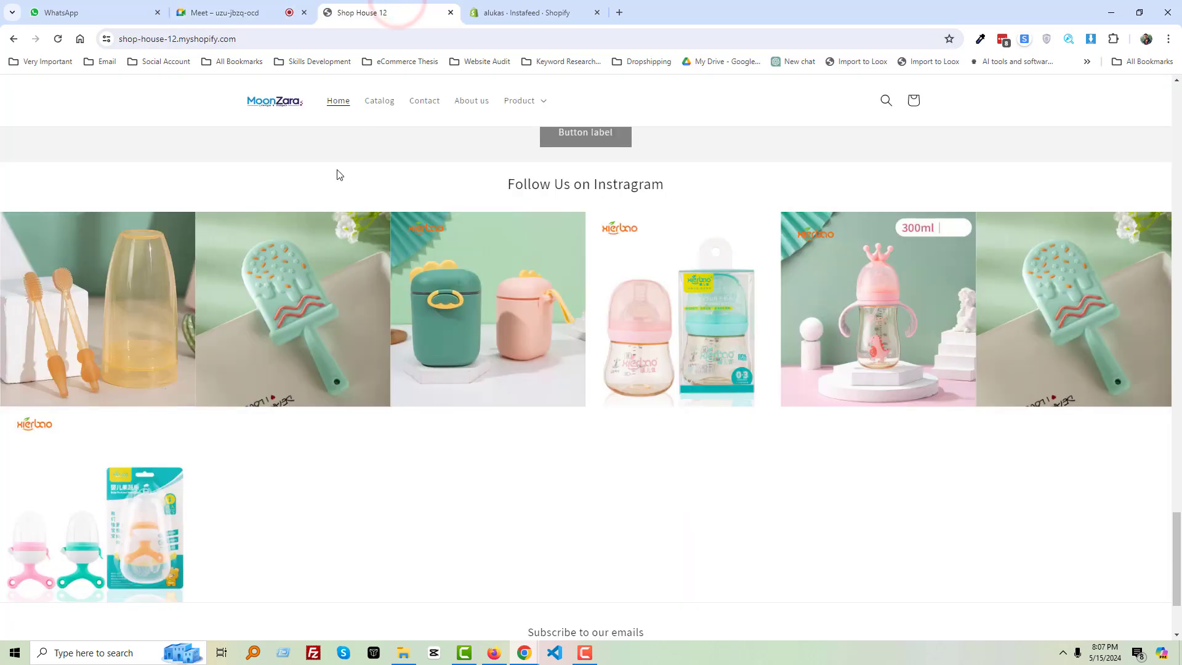
right_click(339, 173)
left_click(363, 217)
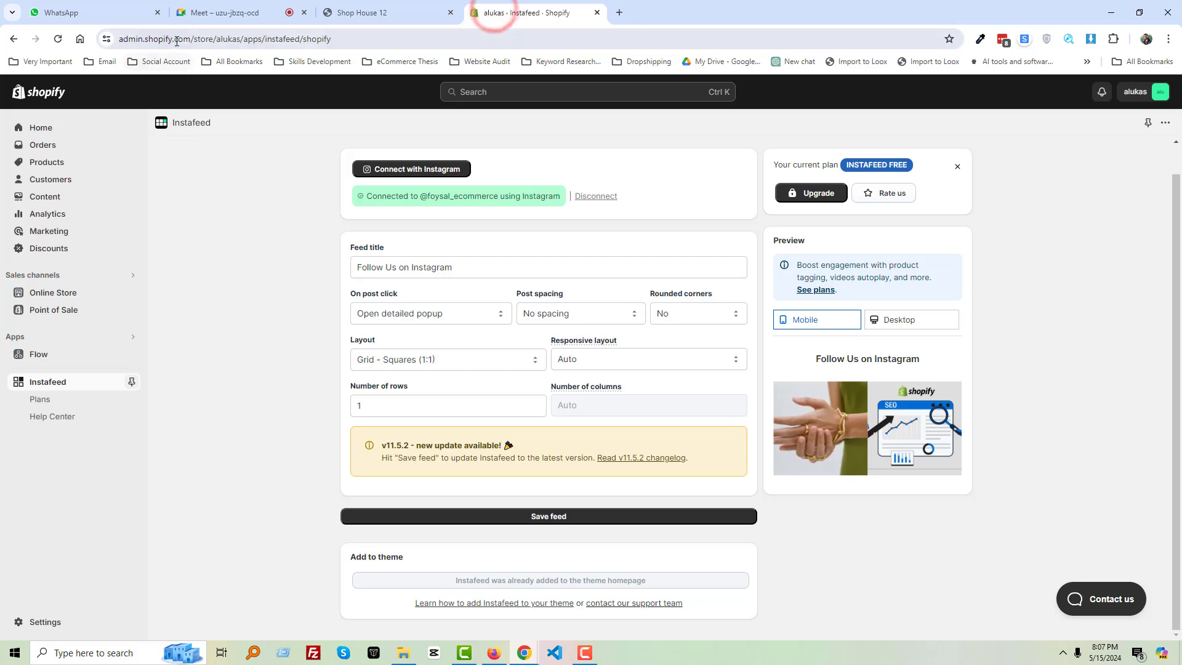
Copy the store name alukas from the Instafeed admin address and open demo-alukas.myshopify.com in a new browser tab
double_click(256, 39)
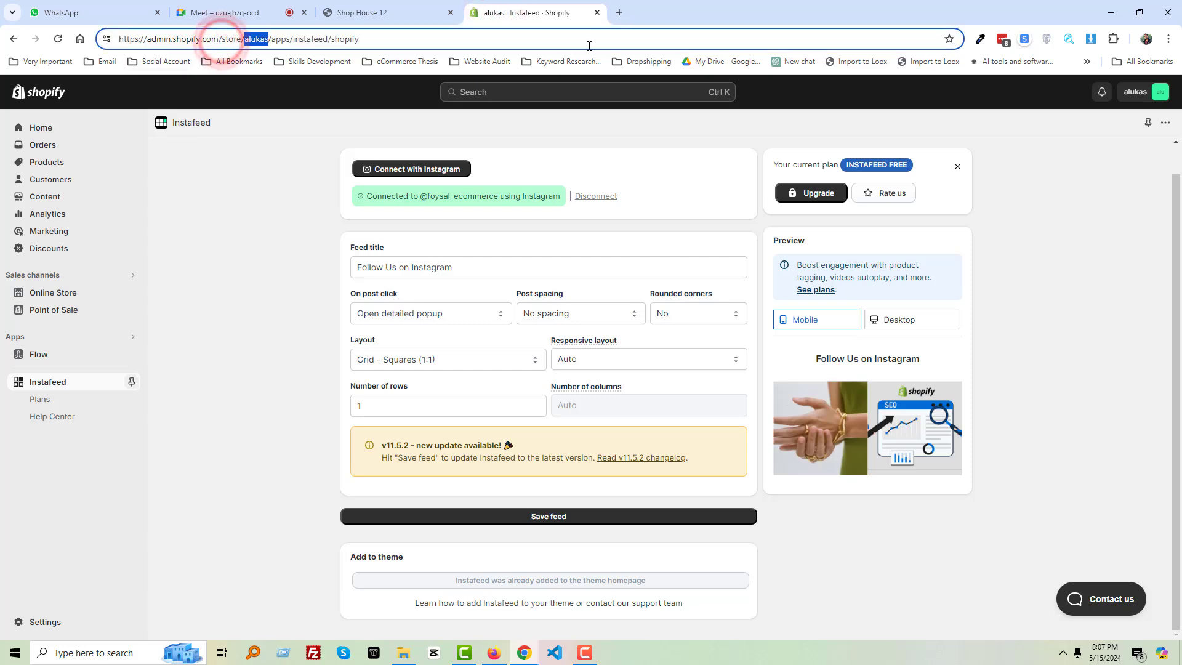
left_click(619, 12)
key("ctrl+v")
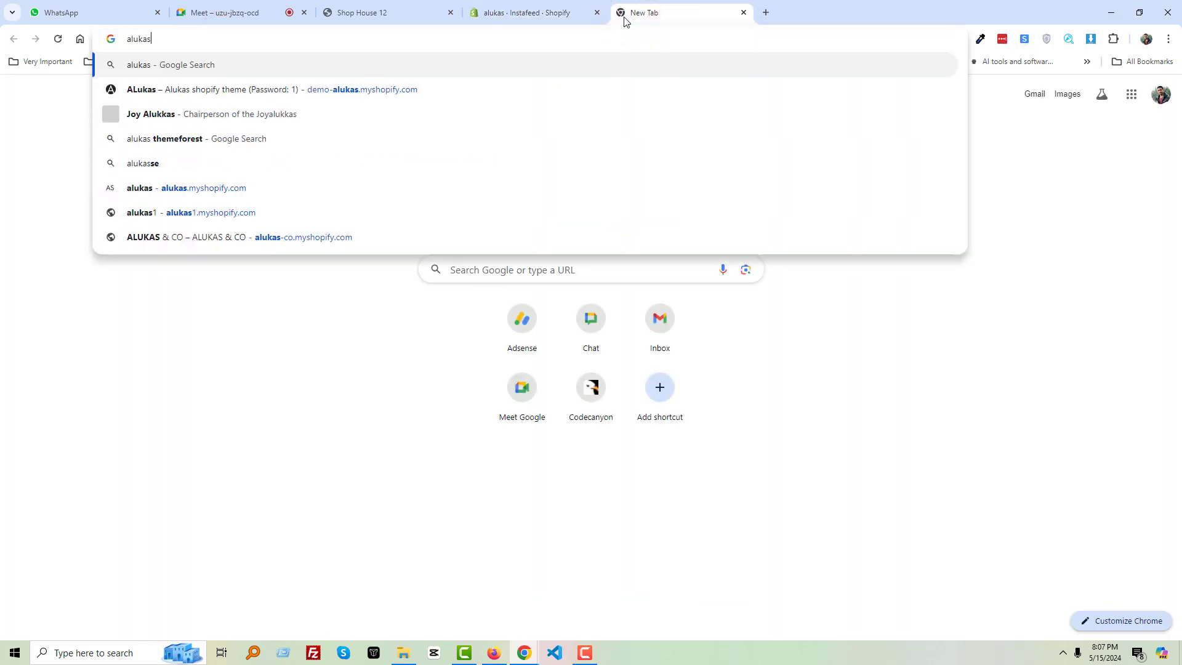
left_click(338, 92)
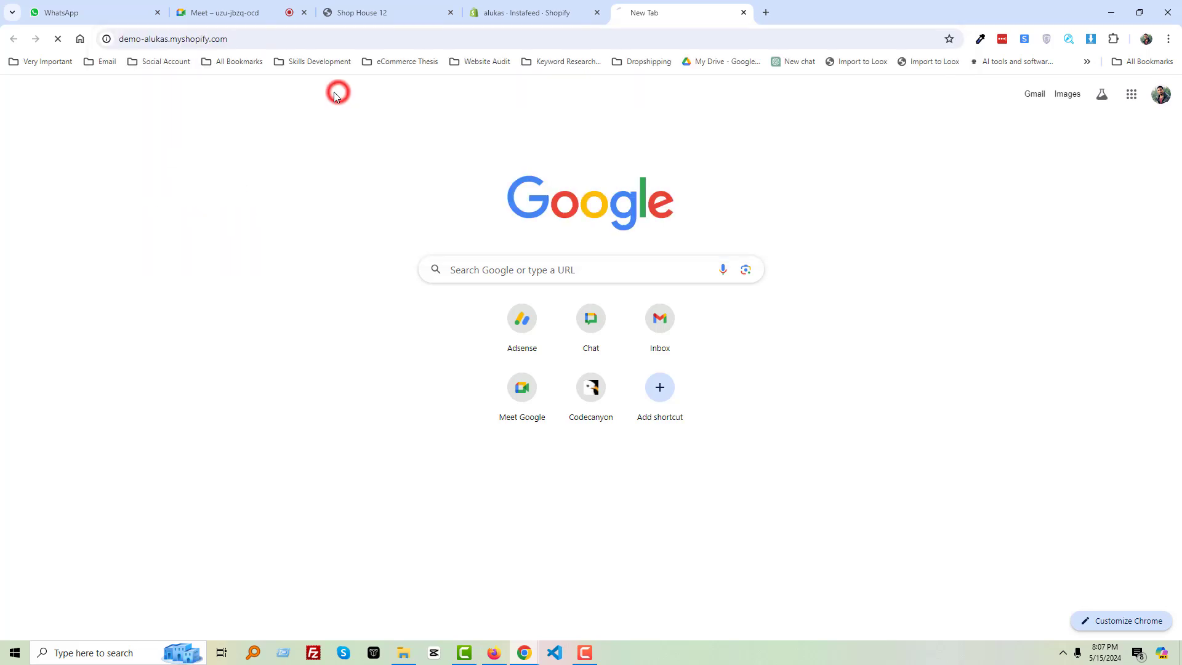
Switch to the Google Meet call and check the participant list and the in-call messages
left_click(239, 17)
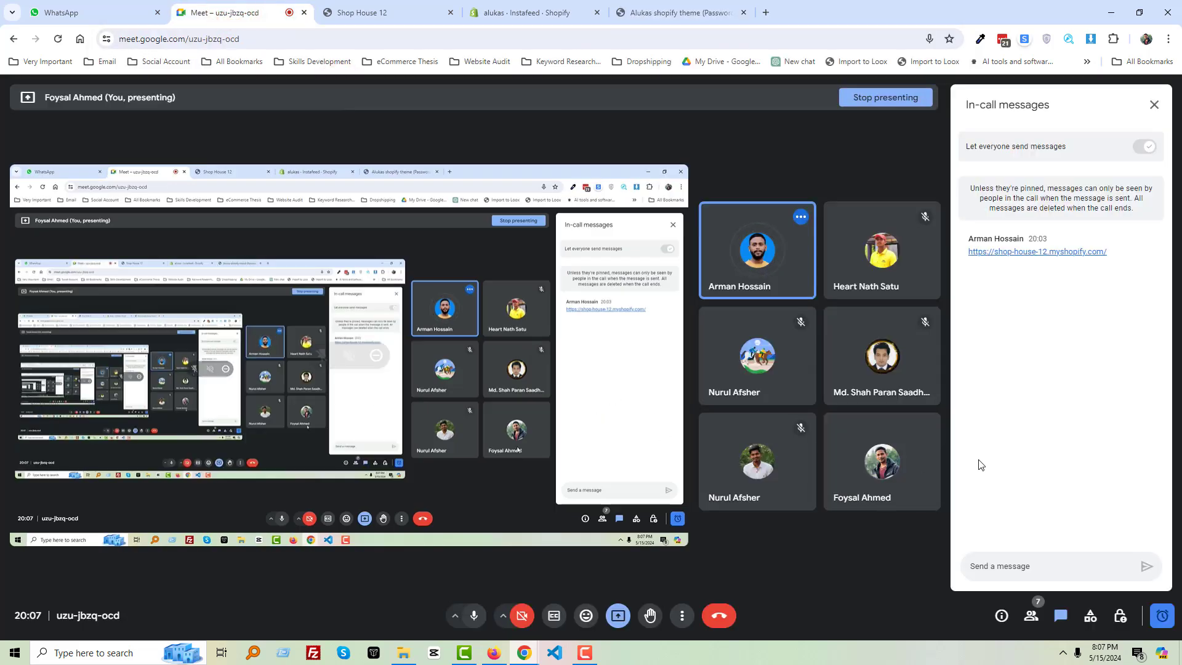
left_click(1029, 617)
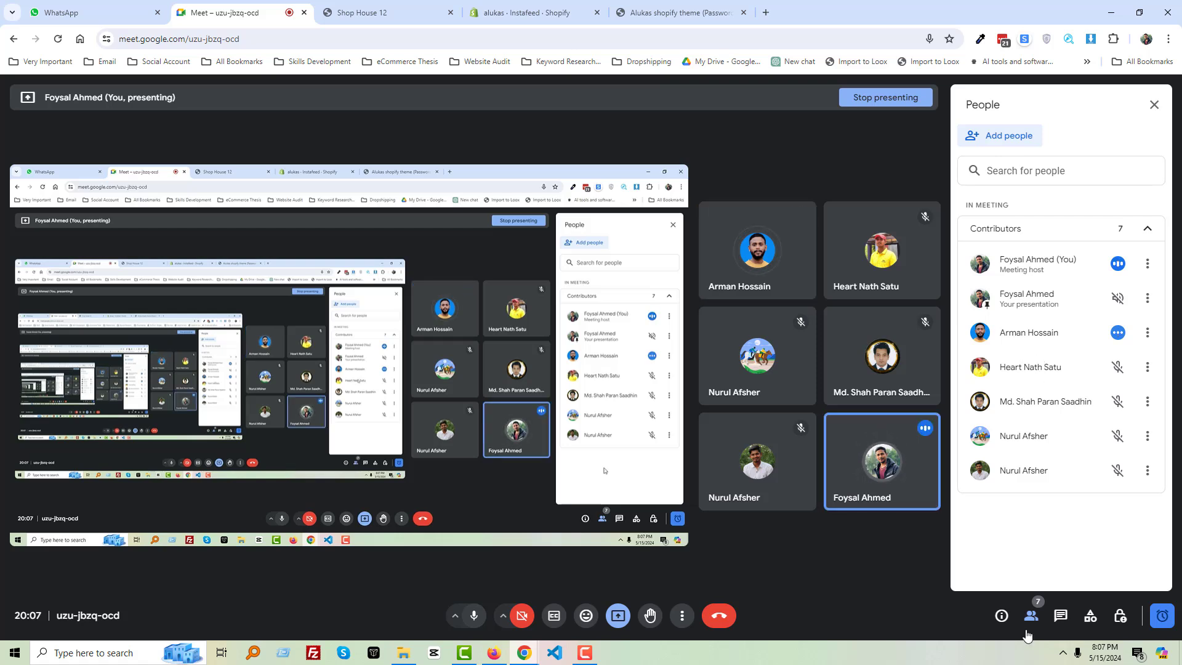
left_click(1051, 625)
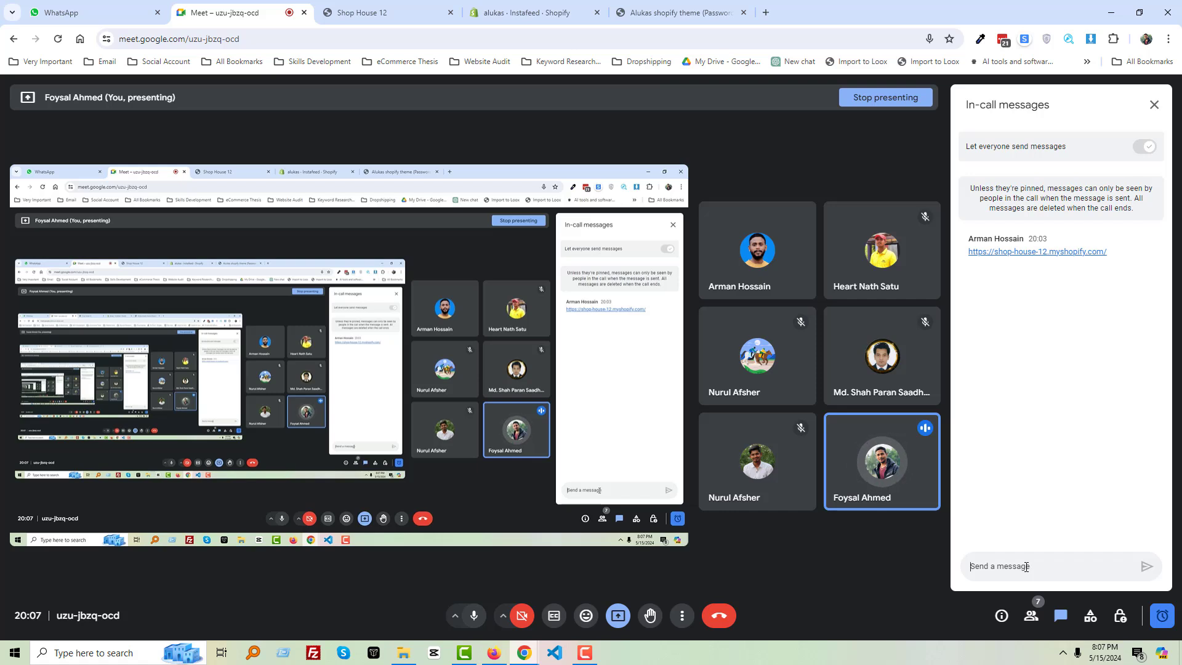
left_click(1035, 494)
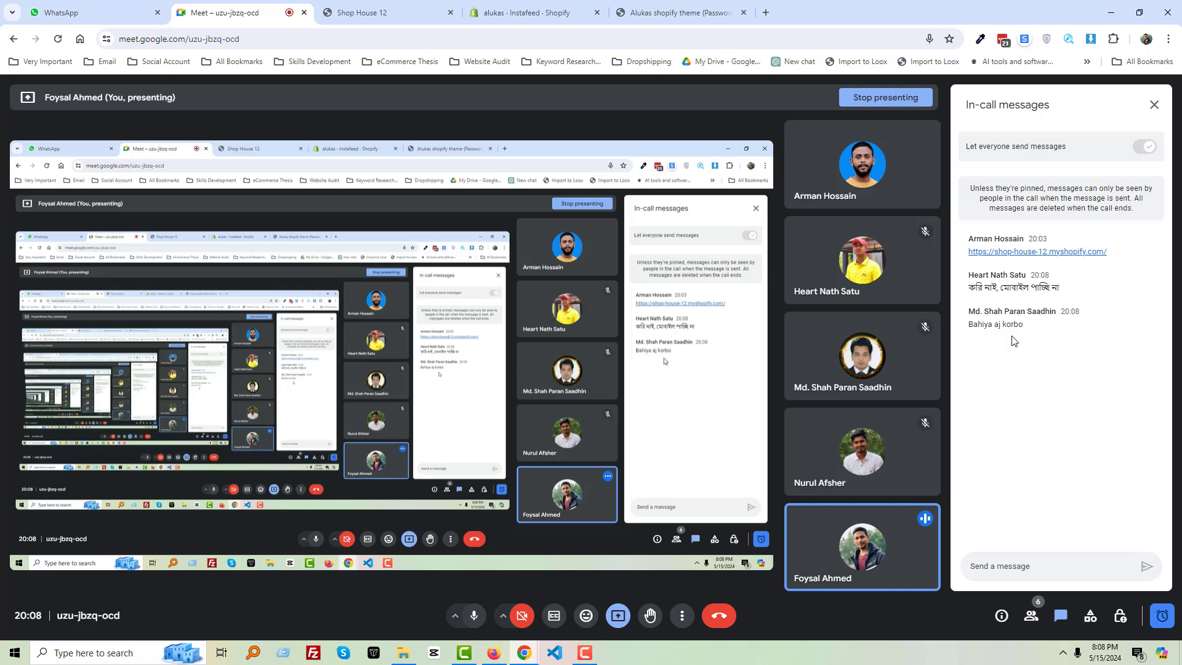
Read the participants' new in-call messages and admit the person waiting to join the call
left_click_drag(1028, 333, 968, 274)
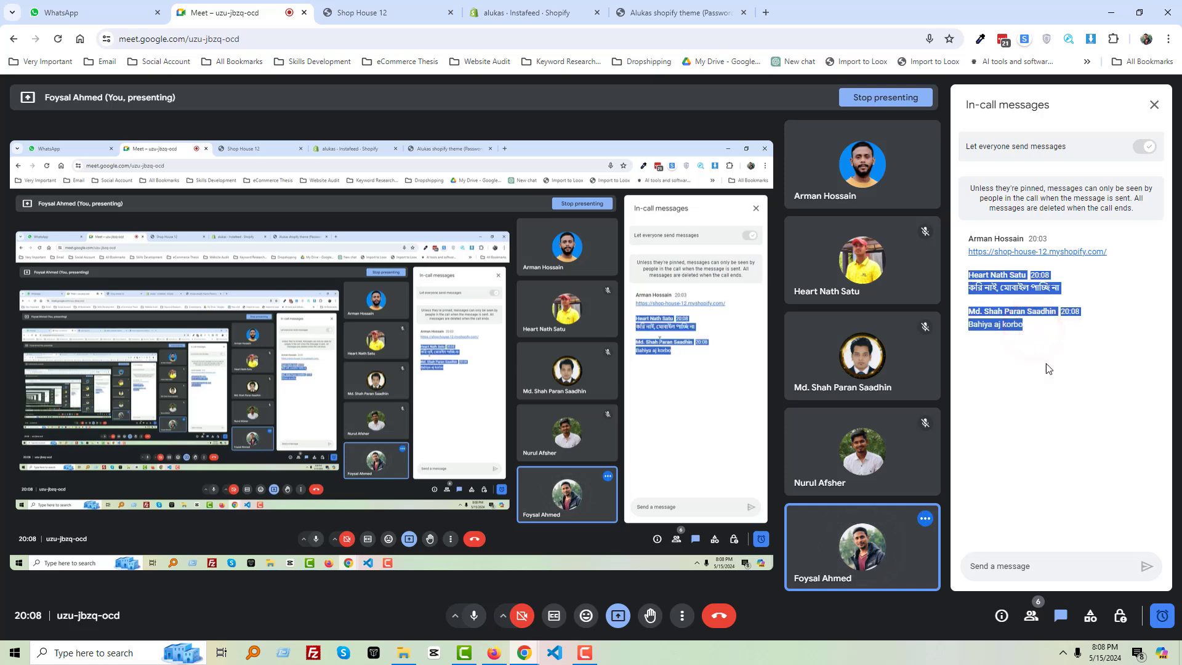
left_click(1058, 382)
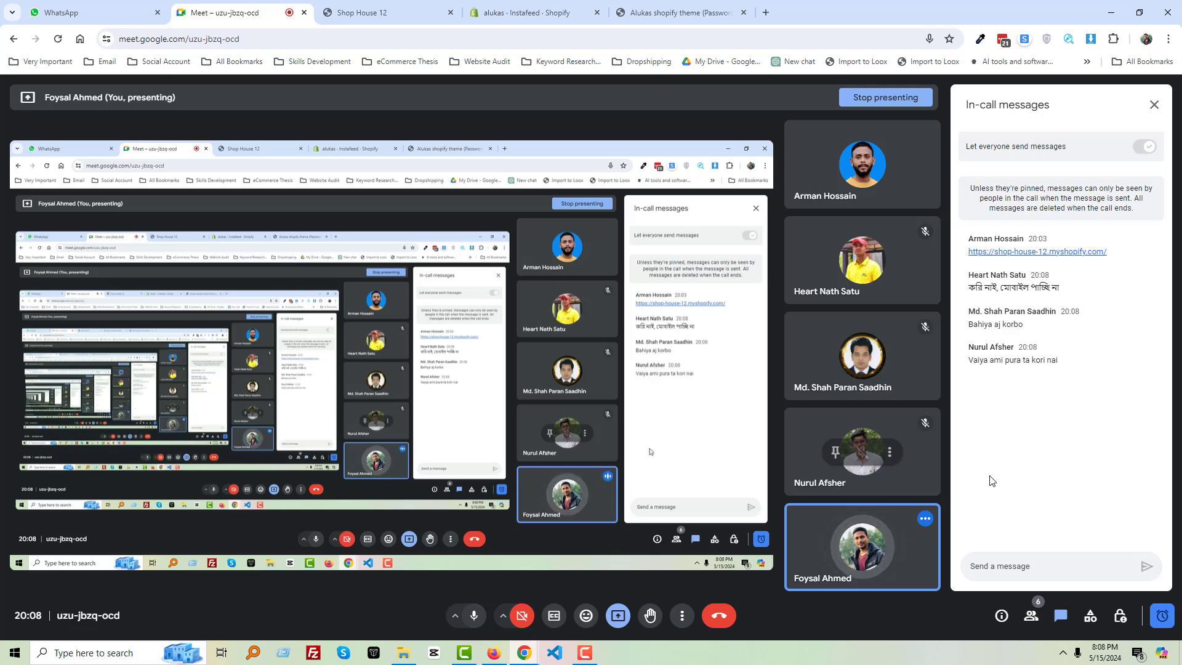
left_click(1018, 388)
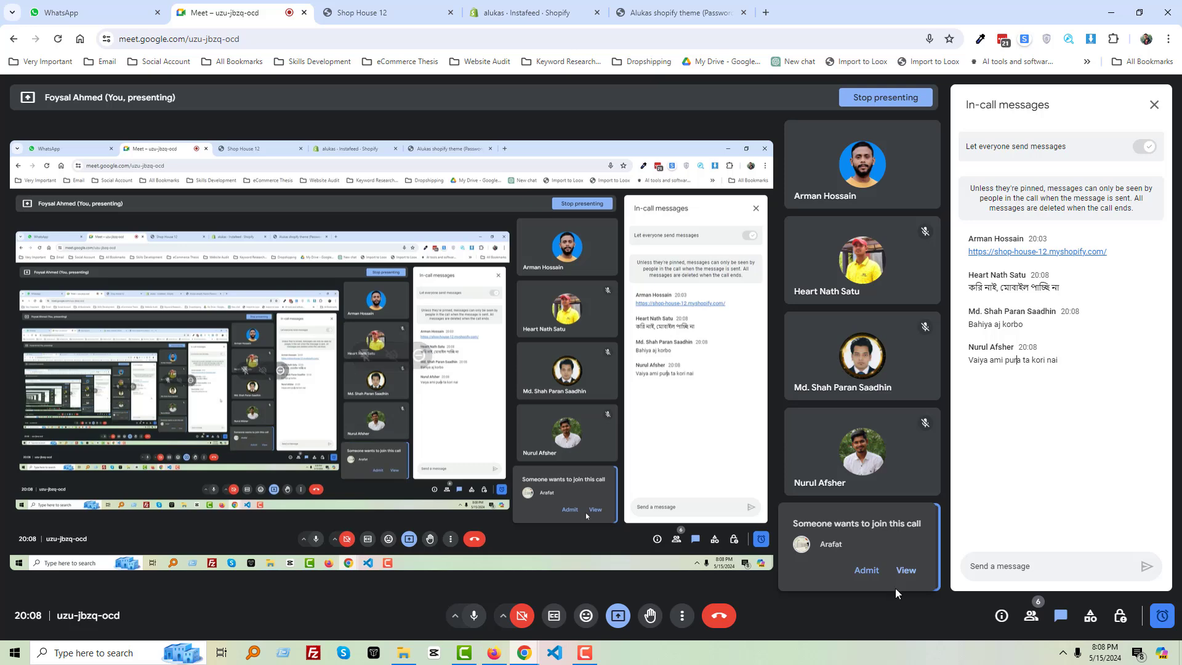
left_click(874, 570)
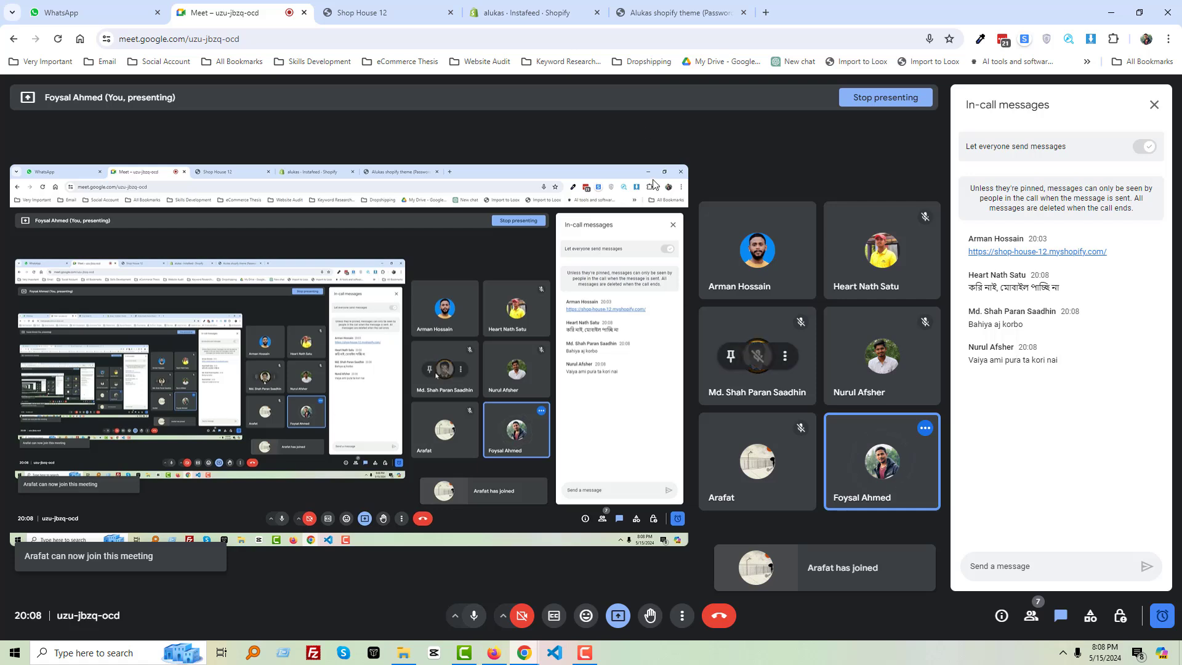
Return to the demo-alukas store and unlock the storefront by entering the store password
left_click(658, 5)
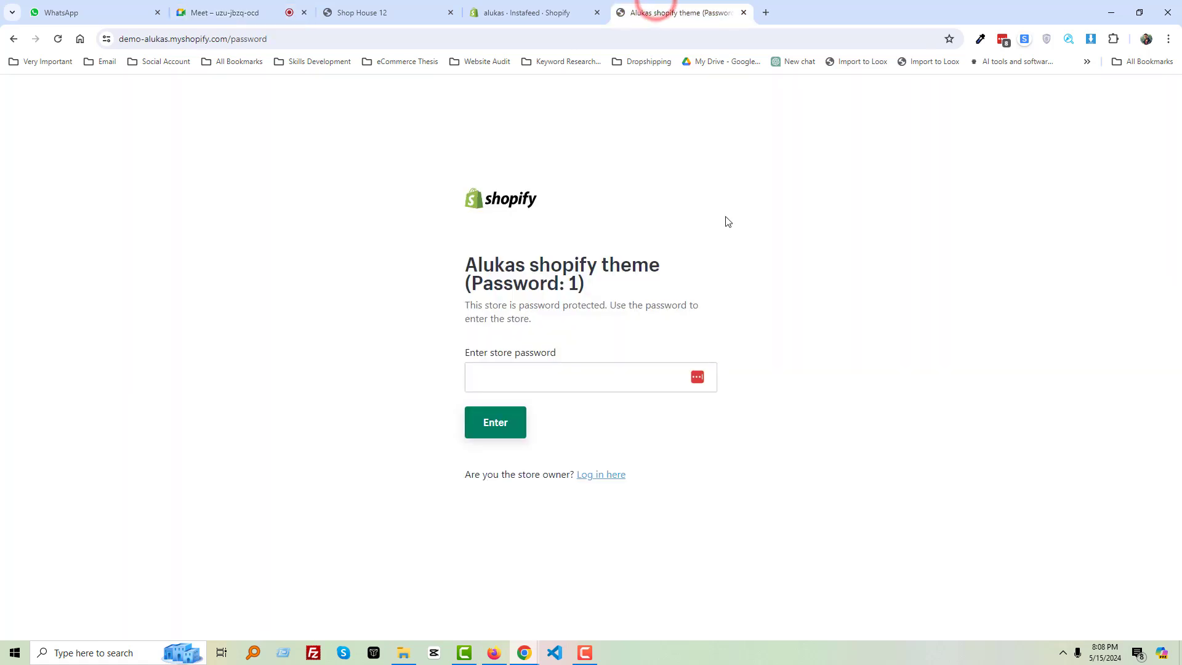
left_click(581, 376)
left_click(581, 376)
type("1")
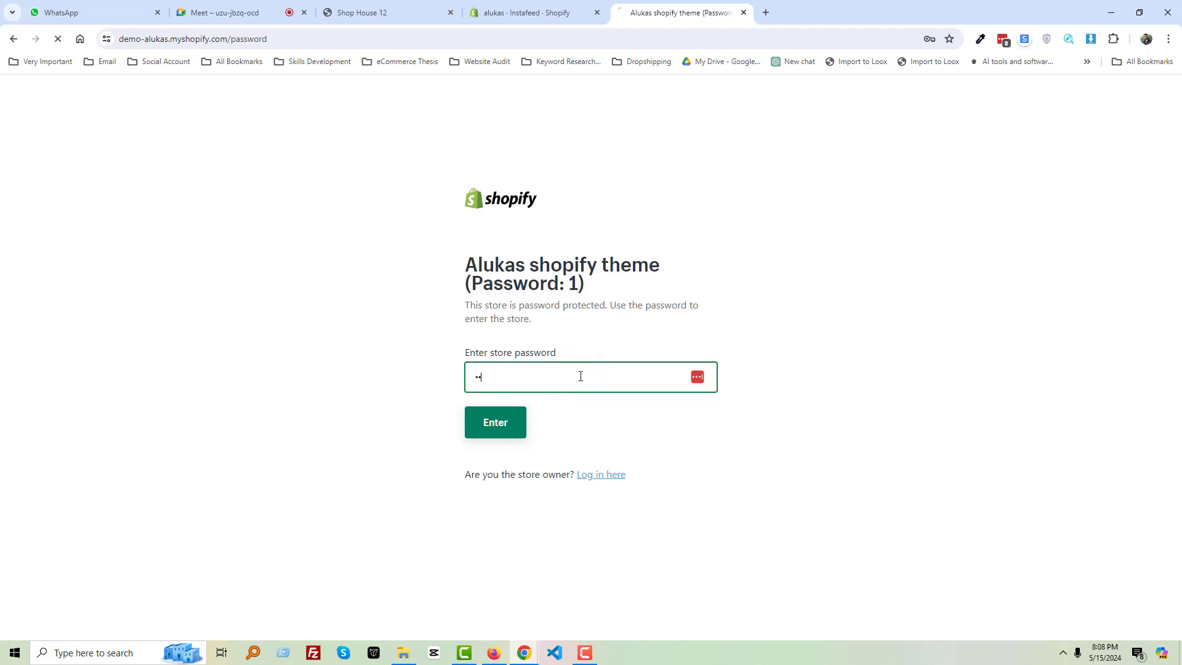
key("Return")
left_click(581, 377)
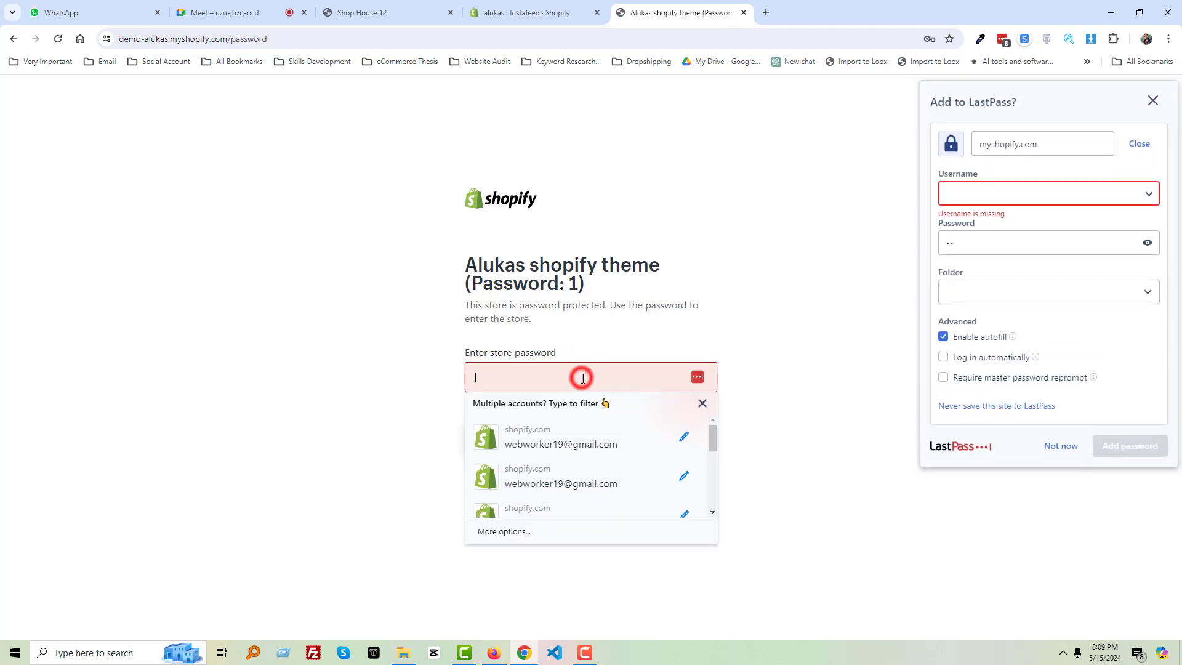
type("1")
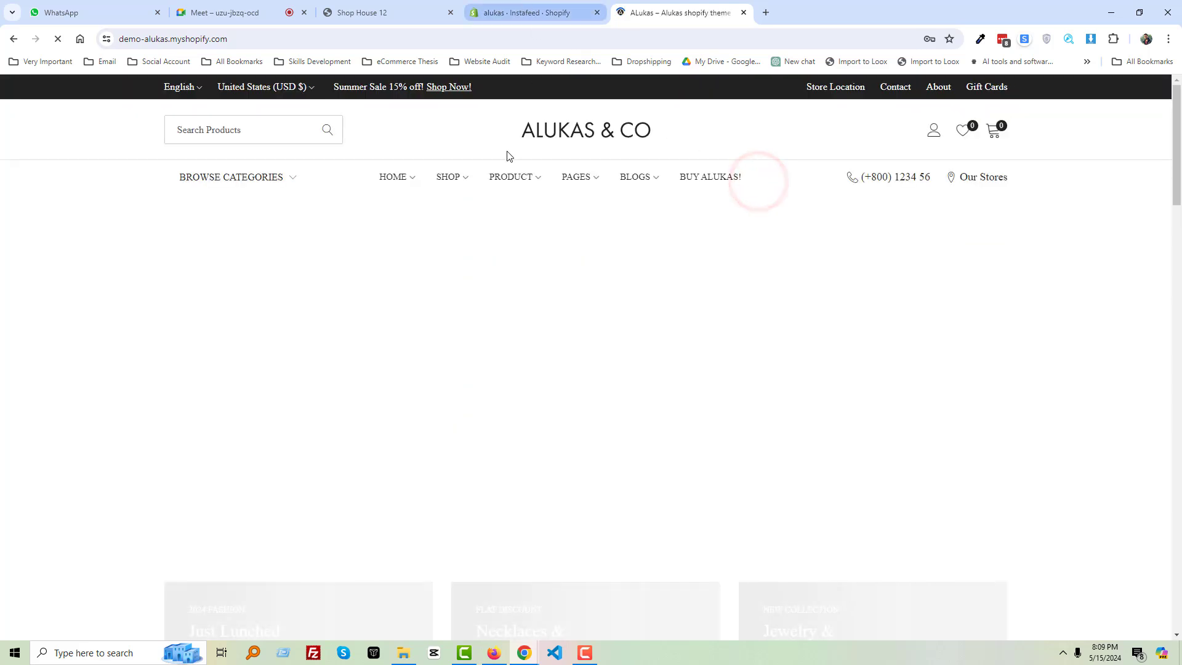
Return to the alukas store admin and open its Online Store storefront in a new tab
left_click(525, 5)
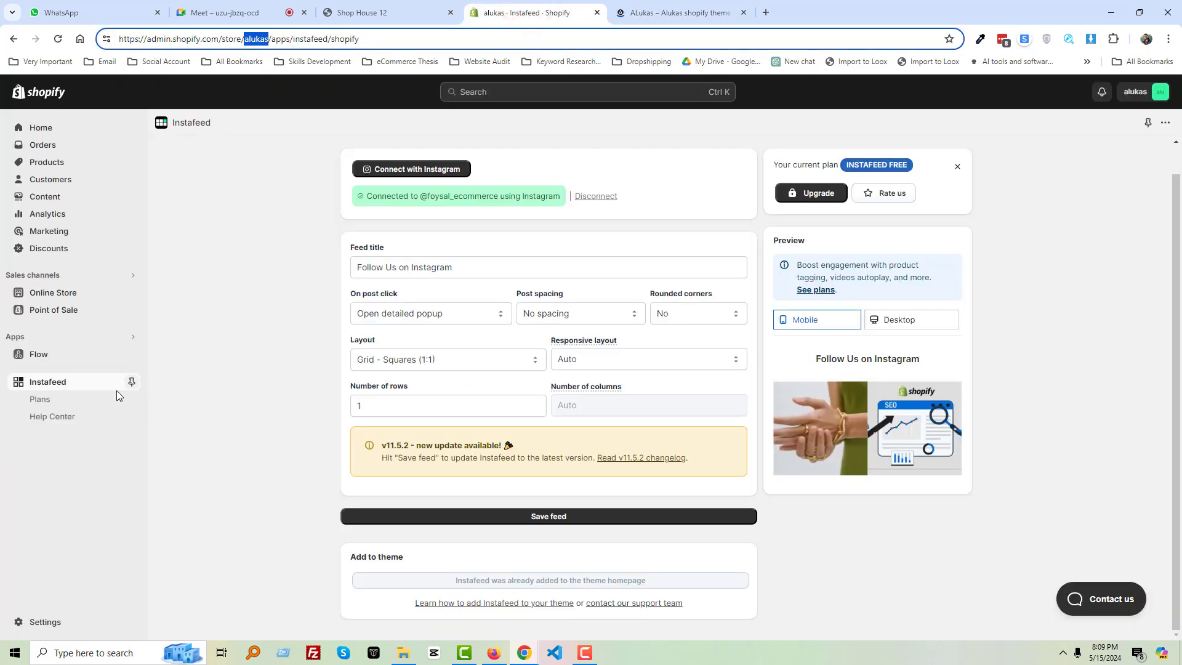
left_click(131, 296)
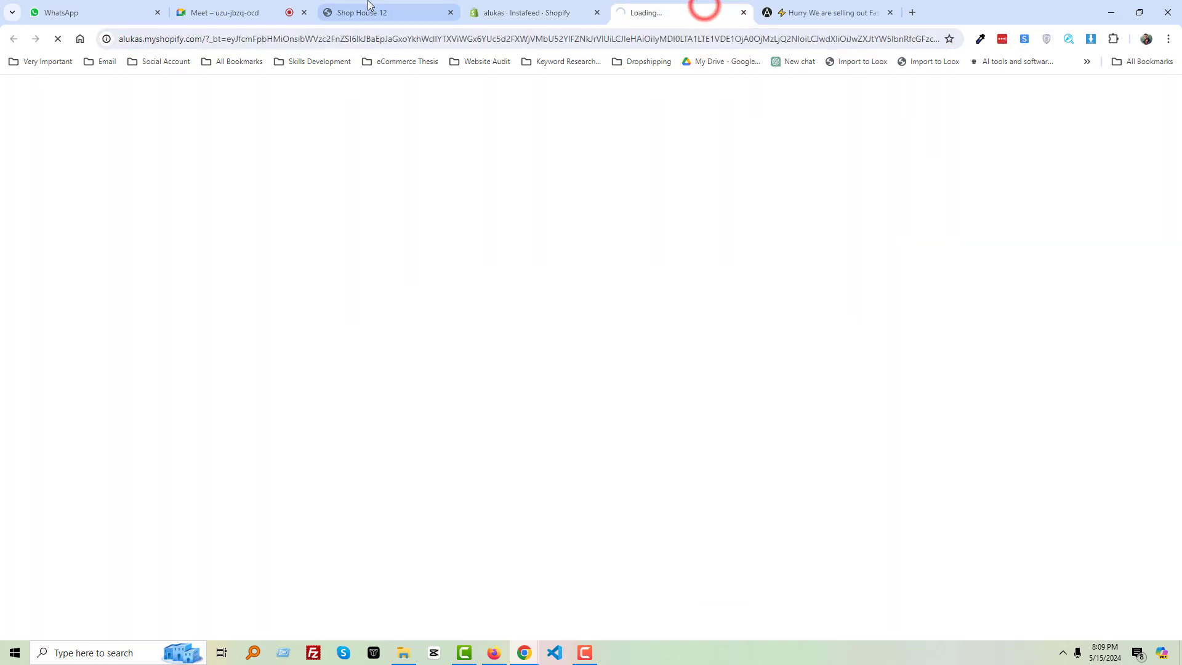
Review the Shop House 12 homepage from the banner down to the Instagram feed, checking the Google Meet call in between
left_click(367, 8)
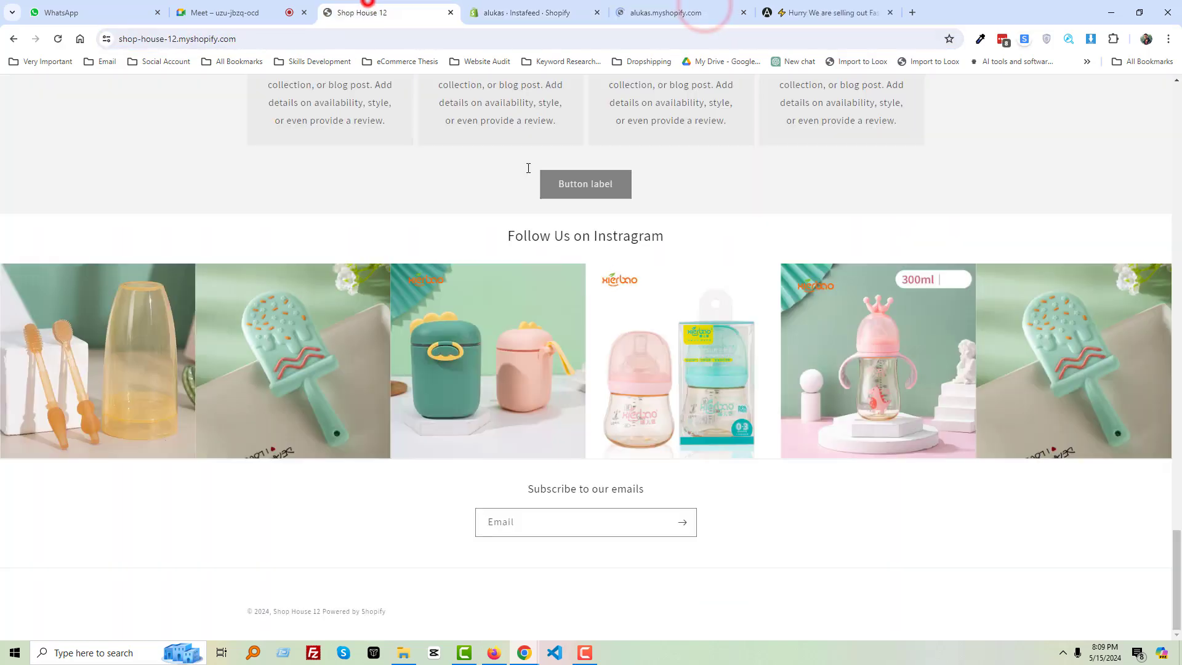
scroll(780, 90, "up", 6)
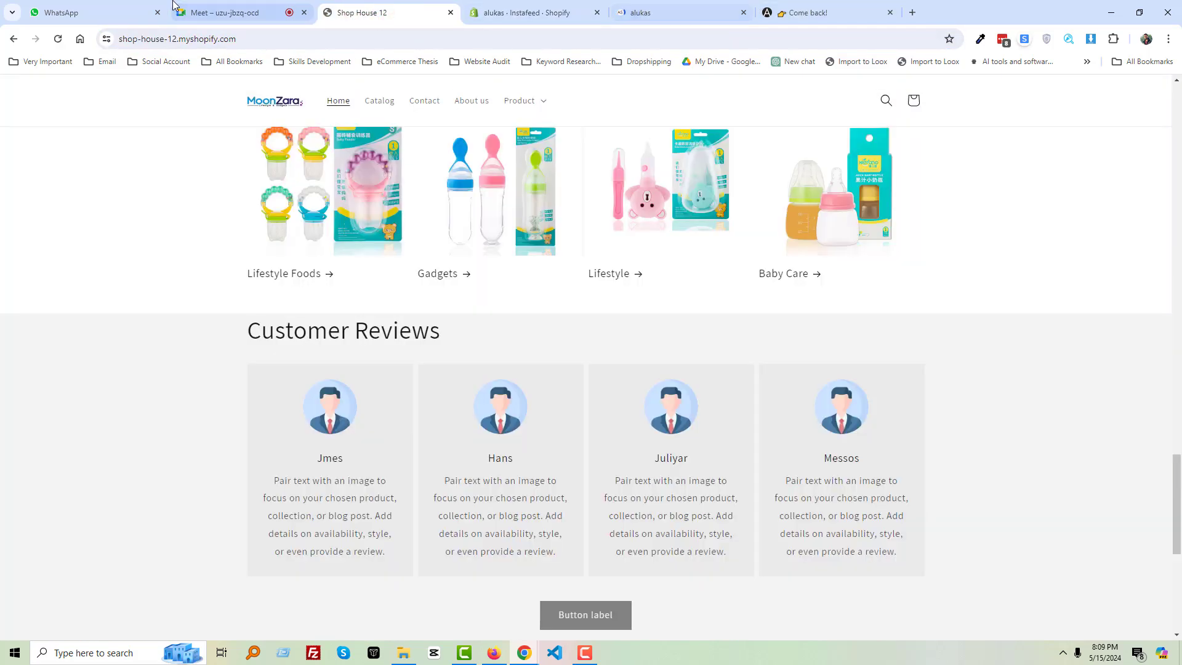
left_click(209, 13)
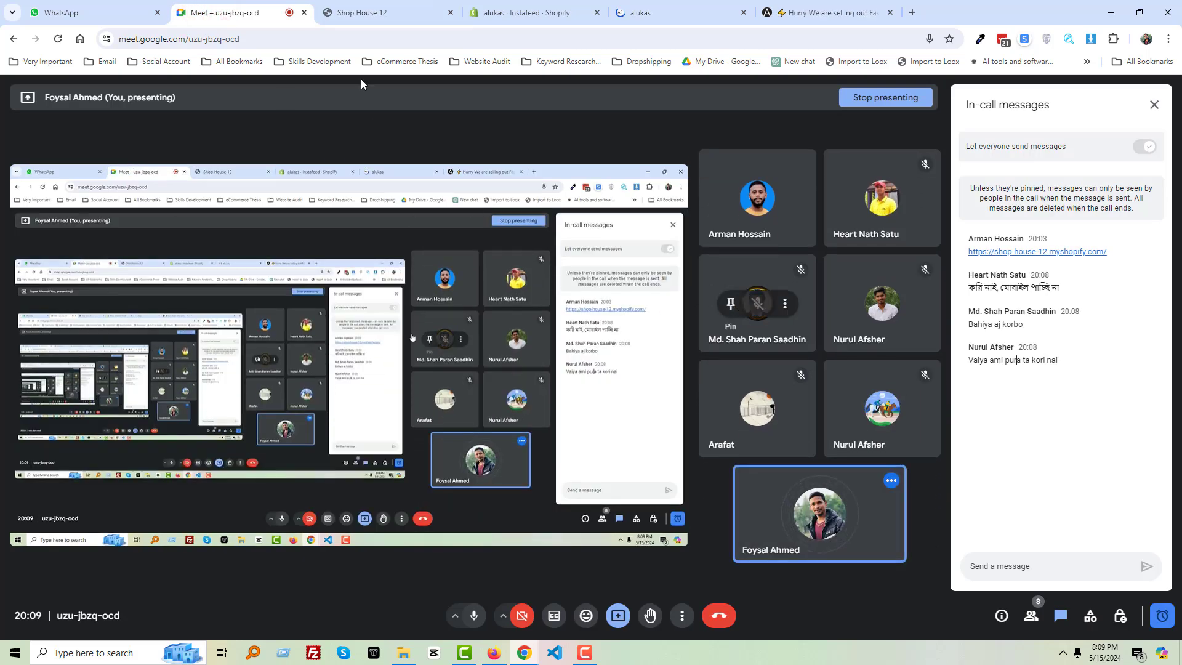
left_click(394, 11)
scroll(469, 276, "up", 20)
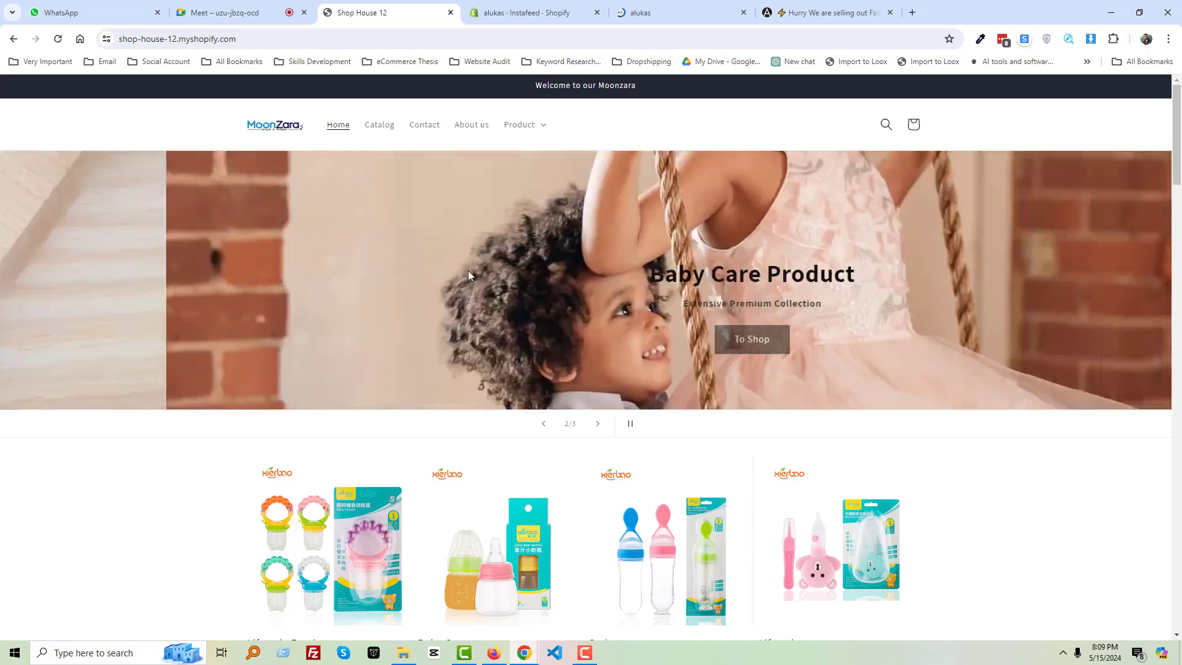
scroll(480, 278, "down", 15)
scroll(565, 337, "down", 15)
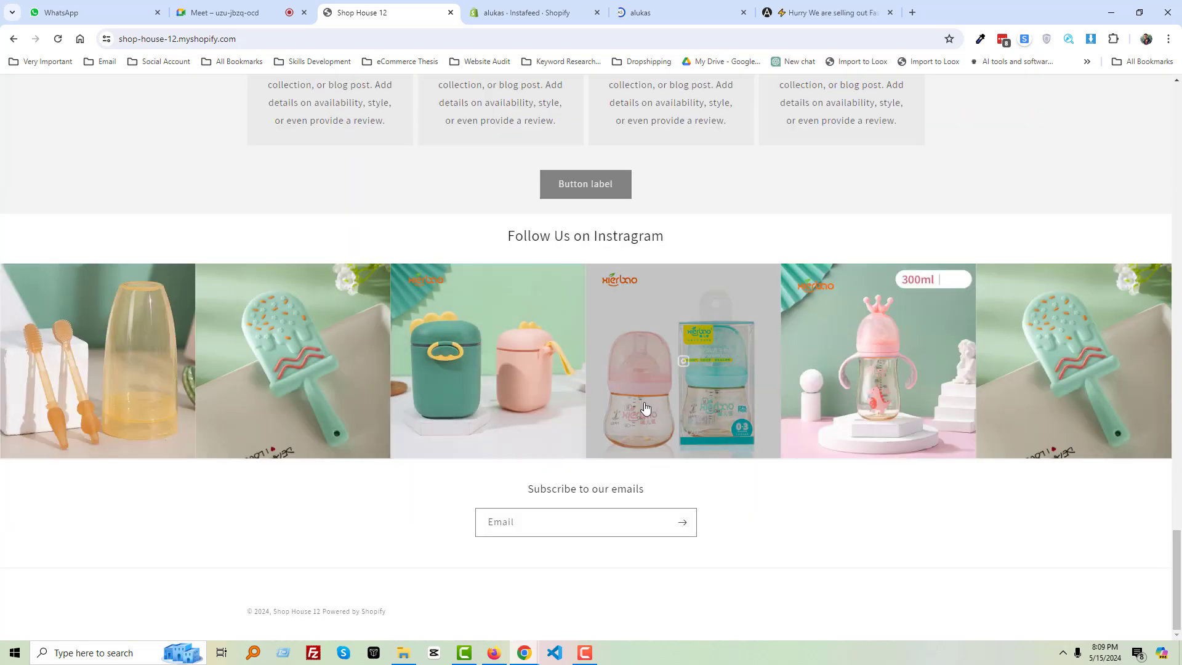
scroll(616, 418, "up", 2)
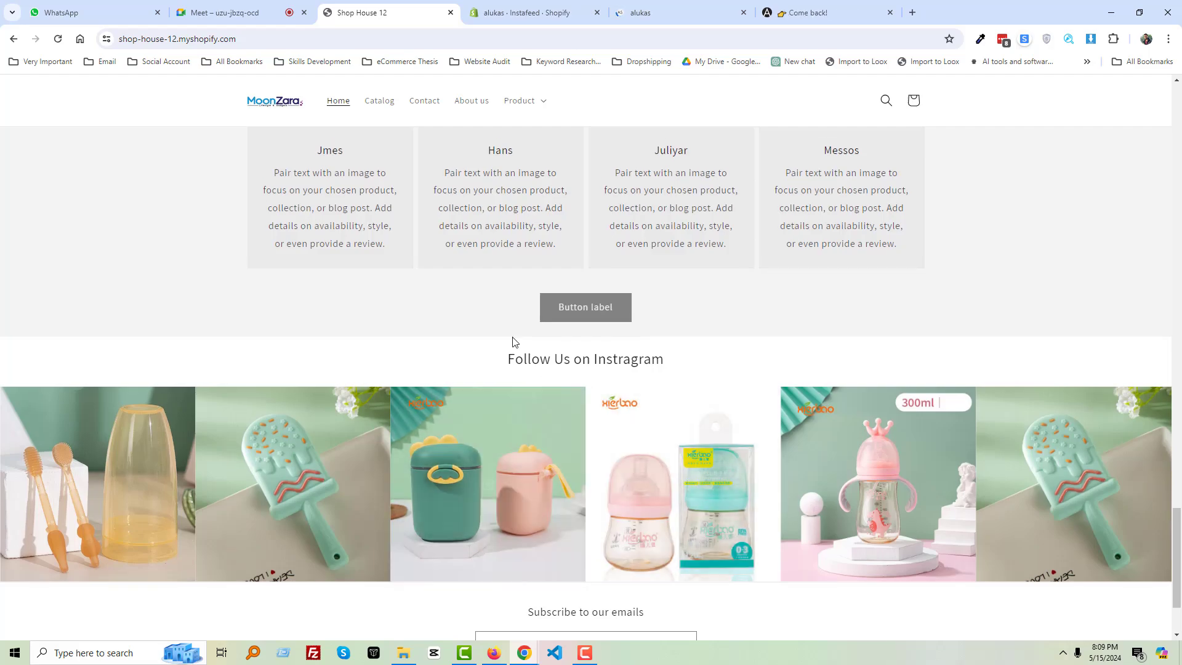
key("Print")
mouse_move(498, 279)
left_mouse_down()
mouse_move(676, 329)
mouse_move(640, 304)
left_mouse_up()
key("Escape")
key("Print")
left_click(506, 290)
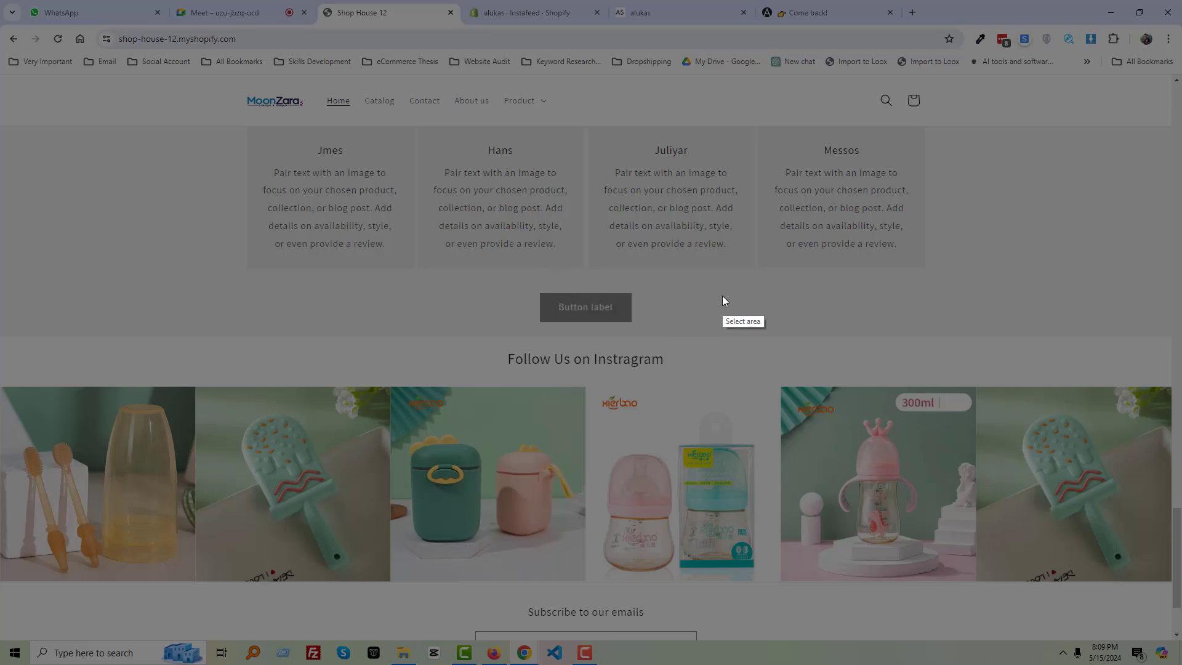
left_click_drag(681, 302, 835, 358)
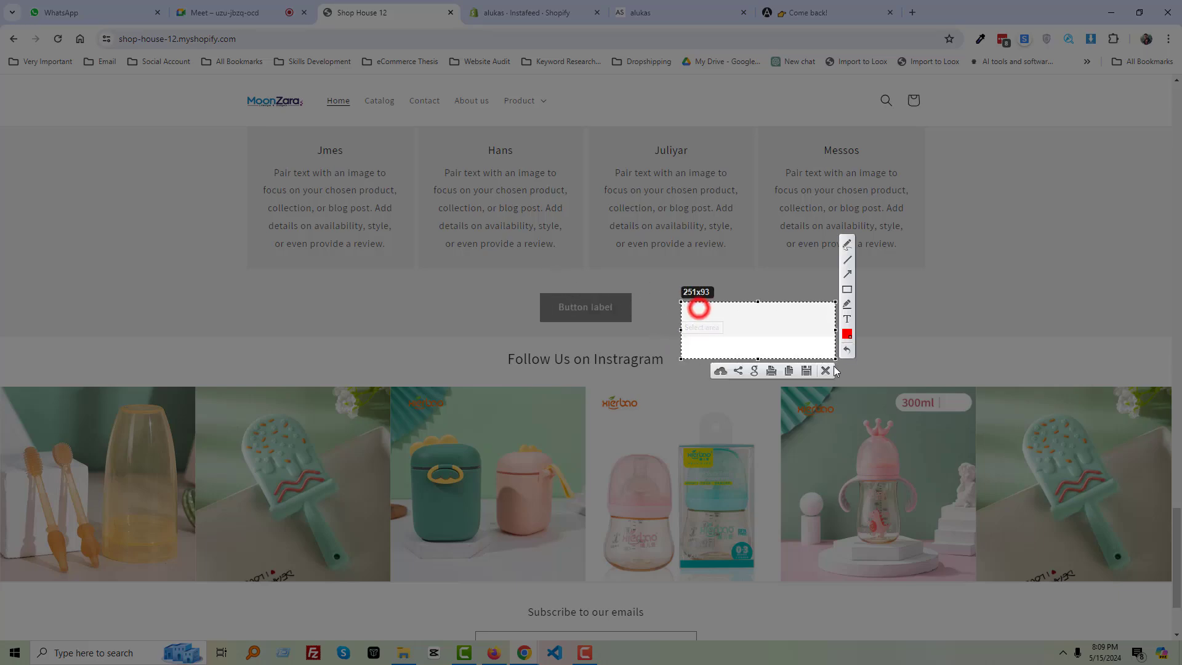
key("Escape")
Switch to the demo-alukas storefront and dismiss the LastPass offer to save the password
scroll(583, 356, "up", 2)
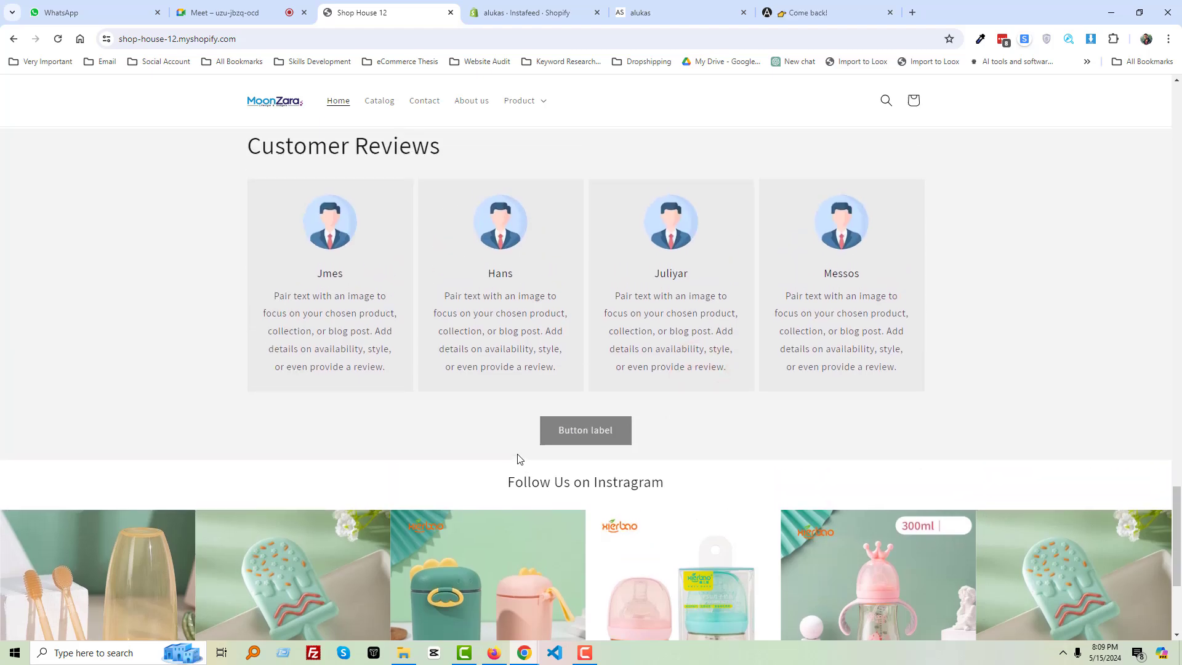
scroll(641, 464, "up", 8)
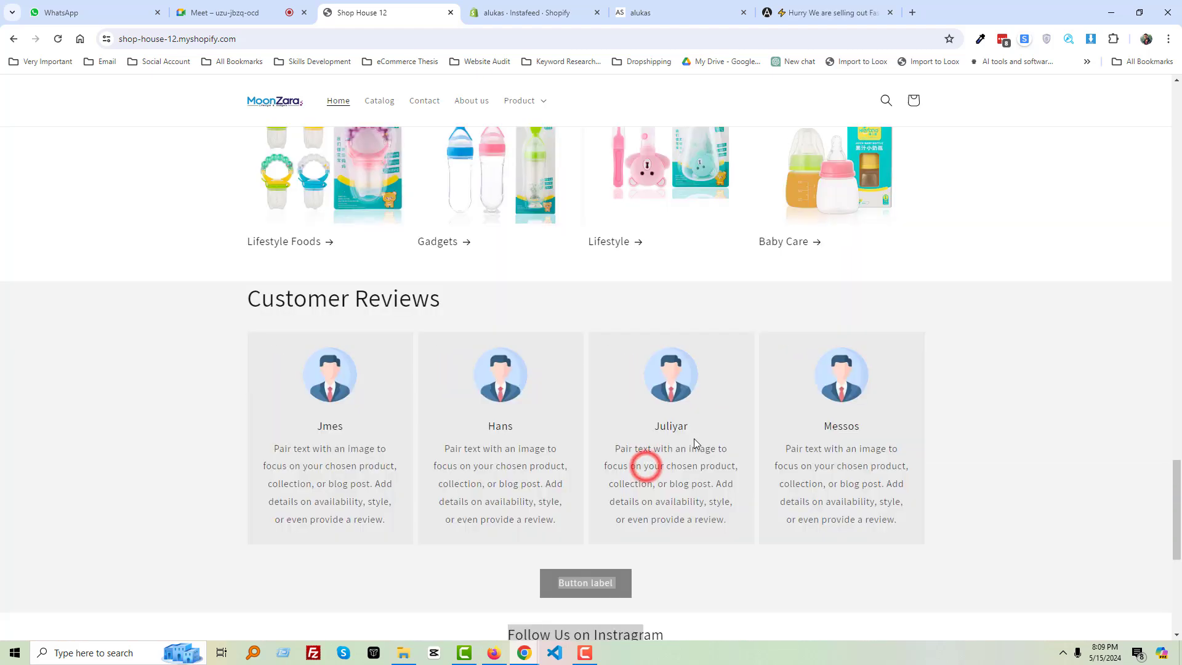
scroll(572, 229, "up", 15)
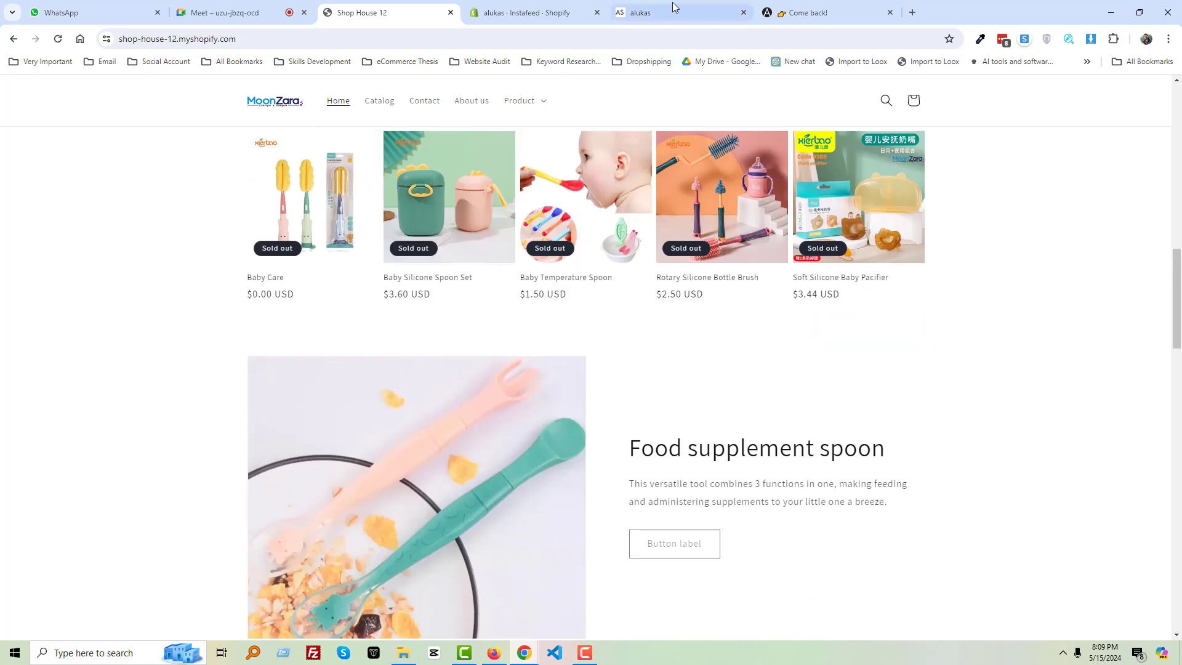
left_click(825, 12)
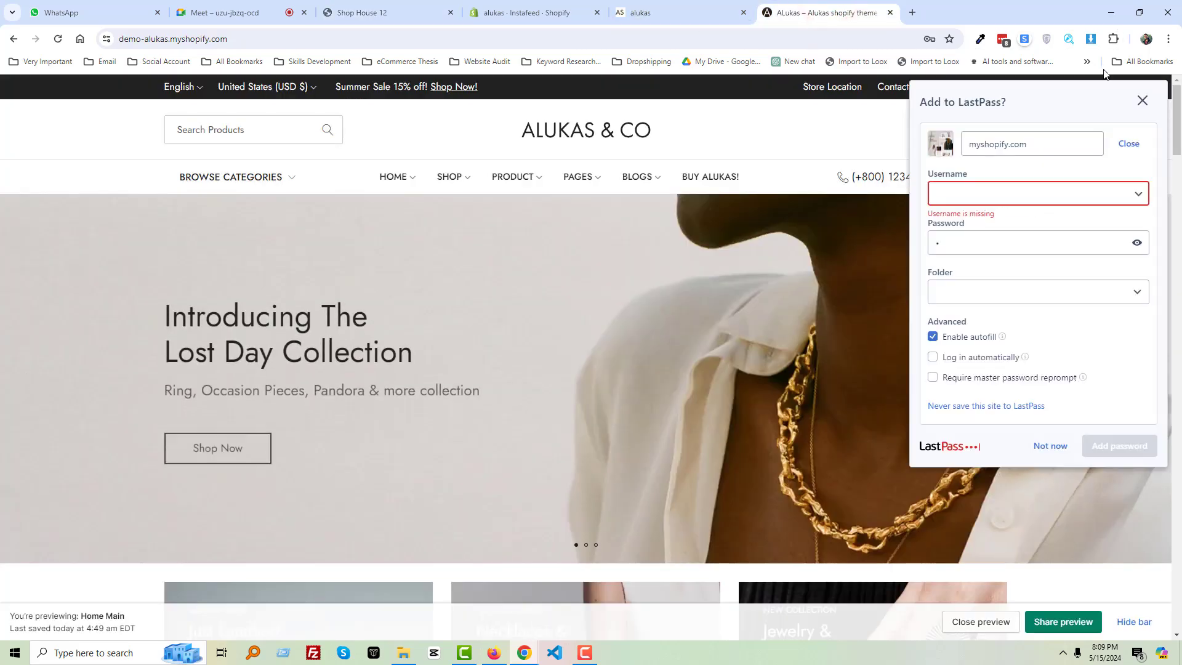
left_click(1140, 102)
Switch to the alukas storefront and examine its homepage sections down to the Instagram feed's layout
left_click(668, 12)
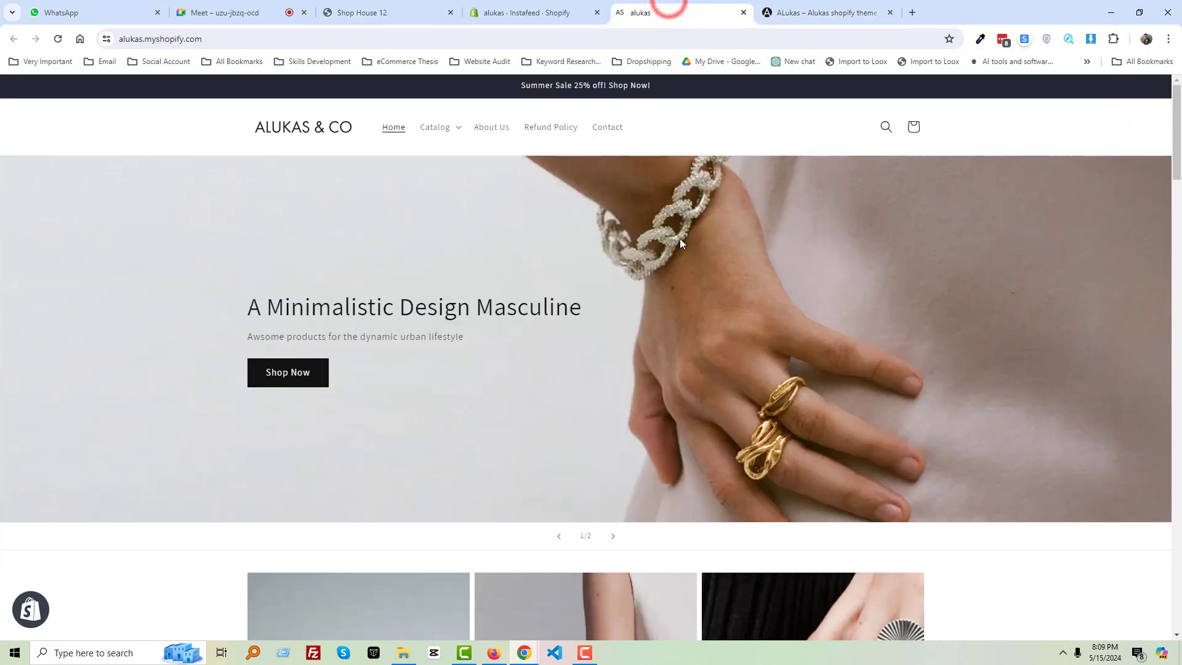
scroll(397, 161, "down", 7)
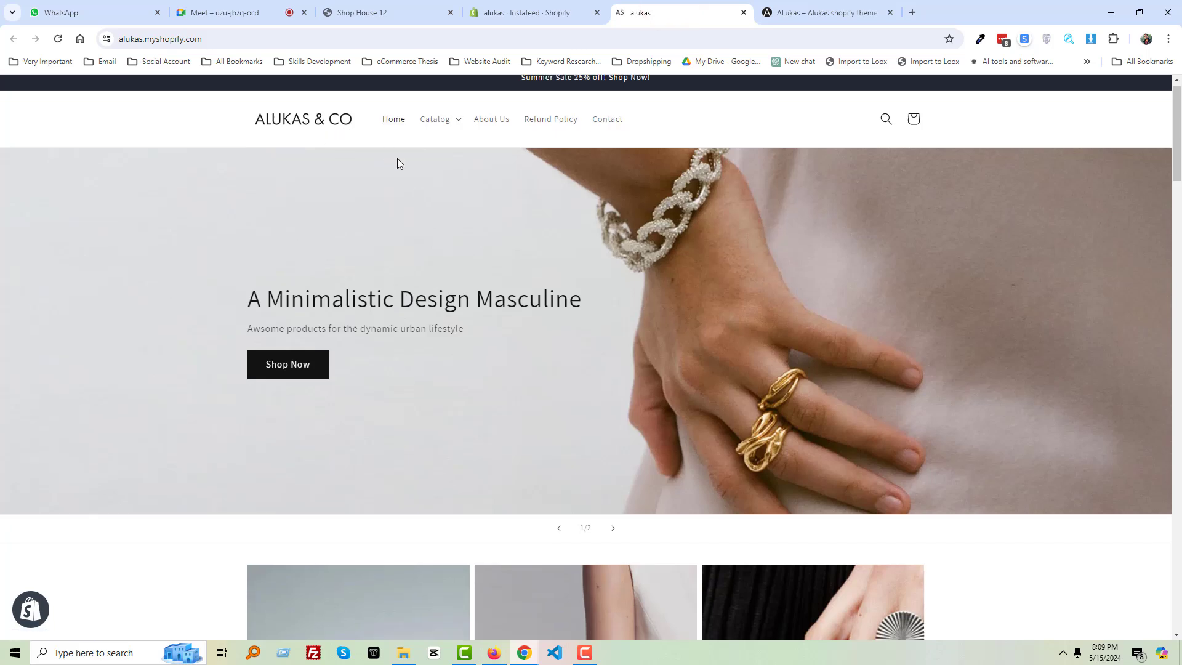
scroll(584, 291, "down", 15)
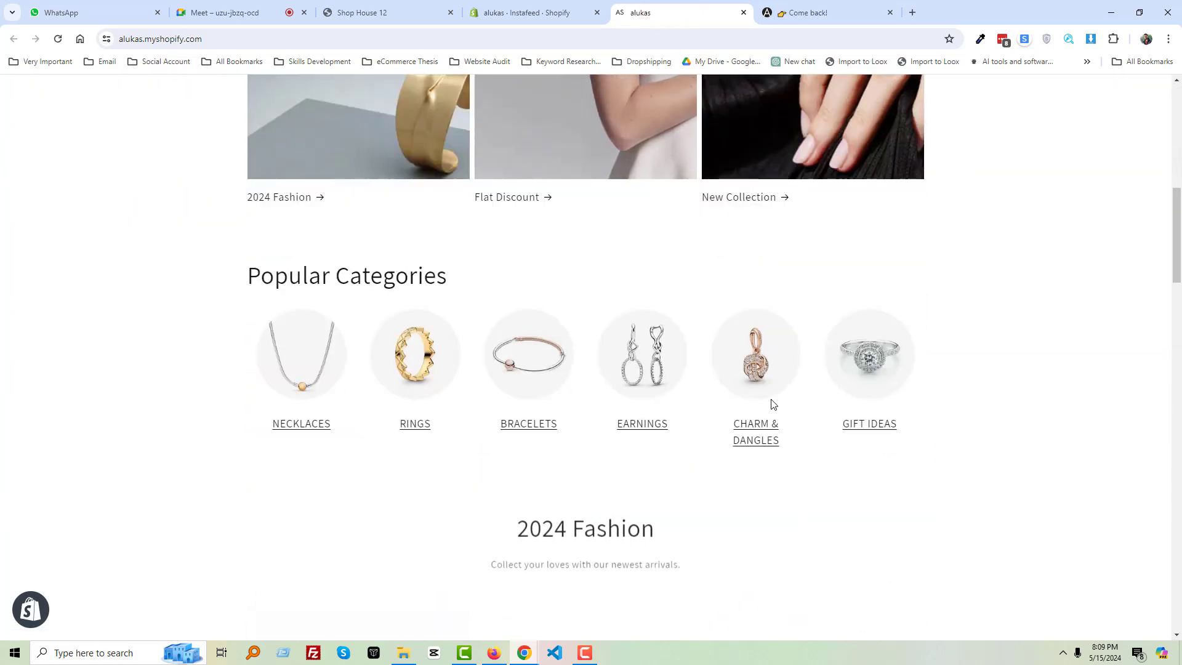
scroll(585, 304, "down", 16)
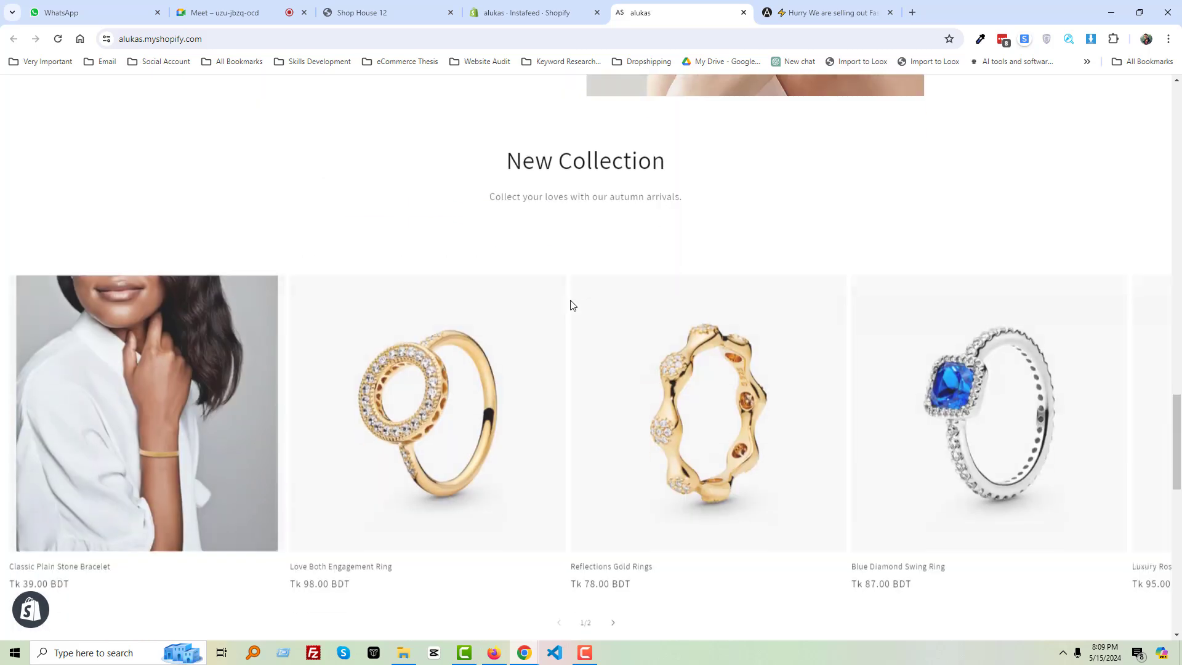
scroll(590, 304, "down", 3)
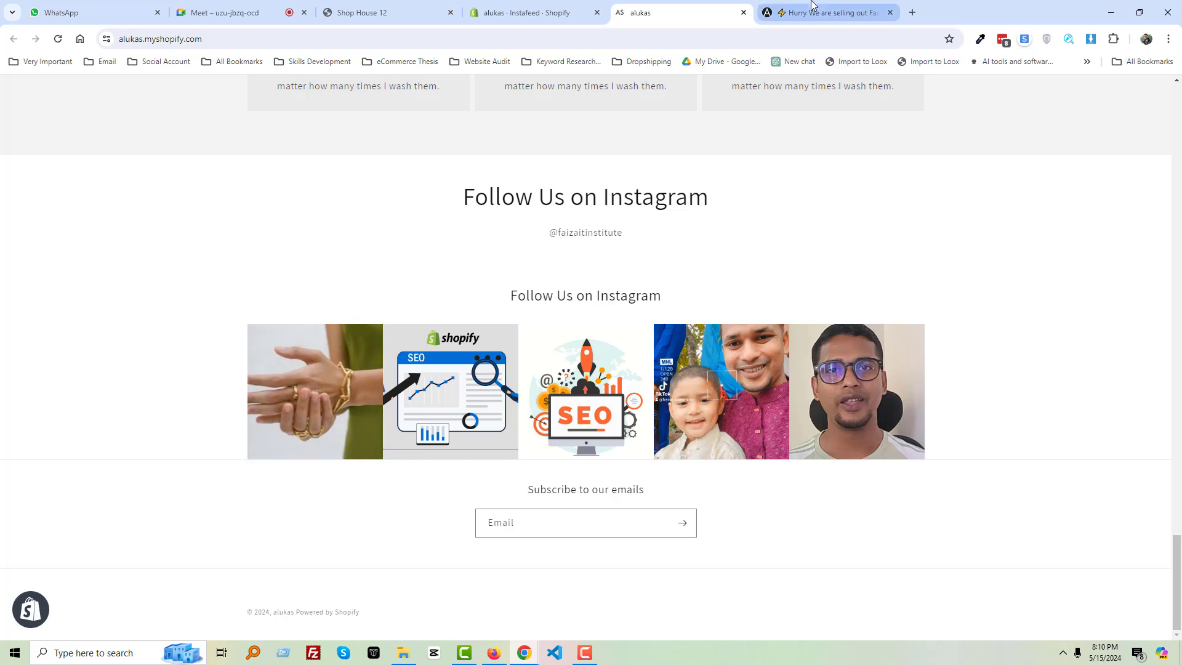
mouse_move(812, 5)
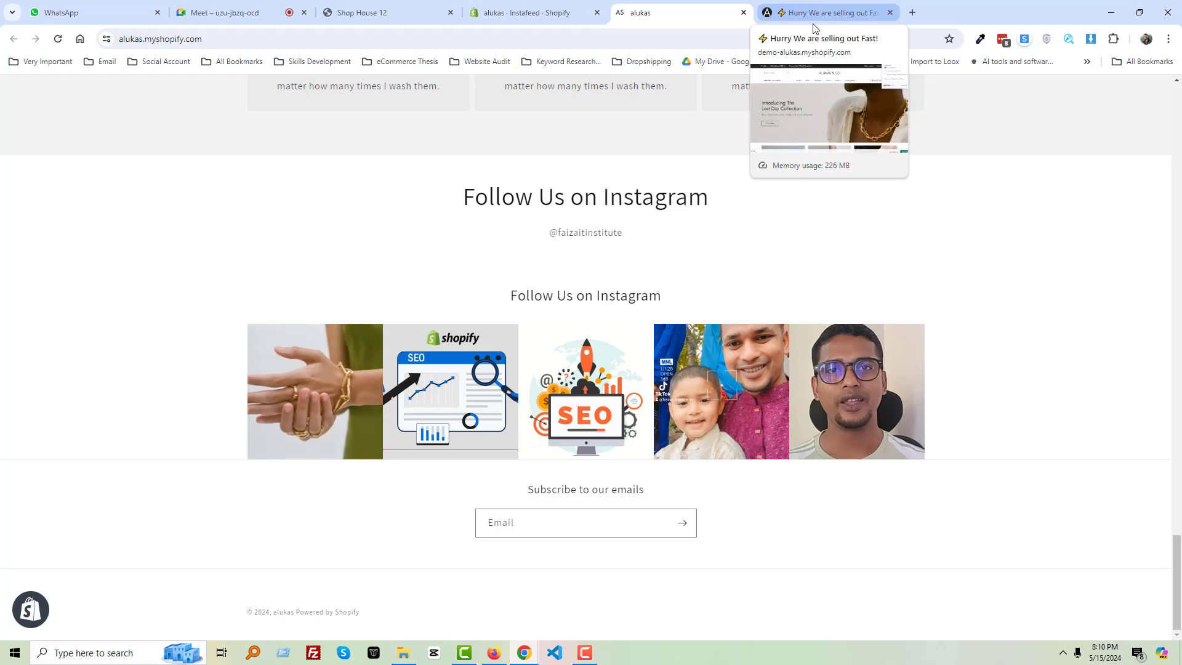
Copy a screenshot of the email signup and footer area on the alukas storefront, and return to the Google Meet call
key("Print")
left_click_drag(1, 459, 1064, 664)
mouse_move(1144, 660)
left_mouse_down()
mouse_move(1179, 661)
mouse_move(1177, 636)
left_mouse_up()
key("ctrl+c")
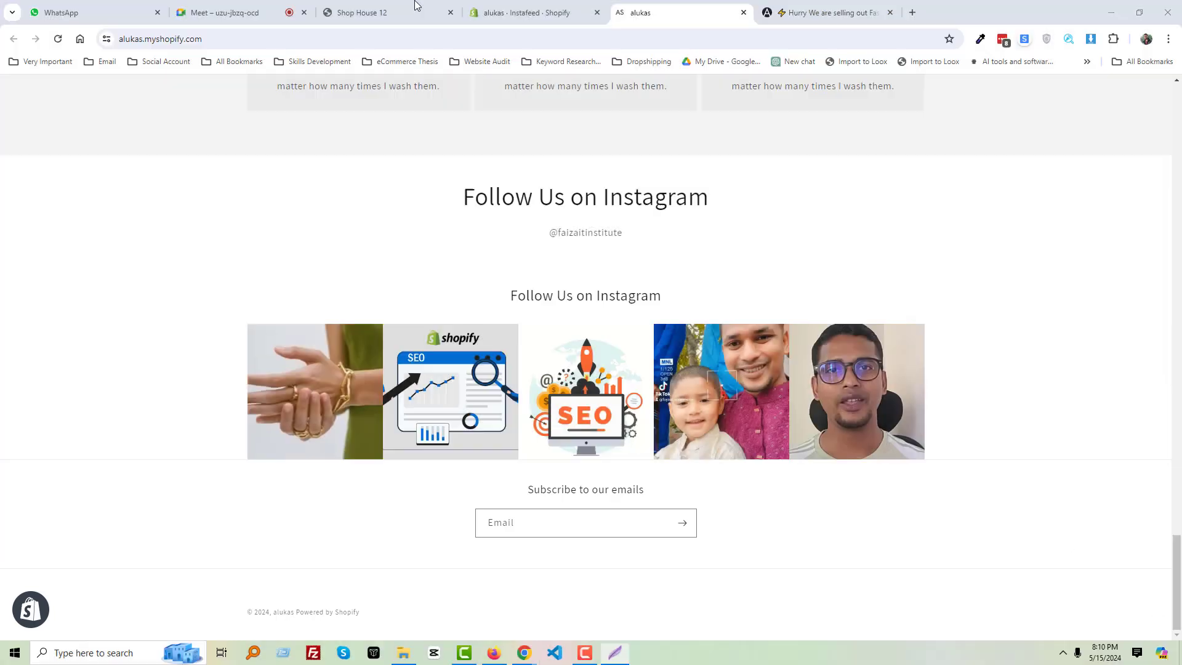
left_click(225, 5)
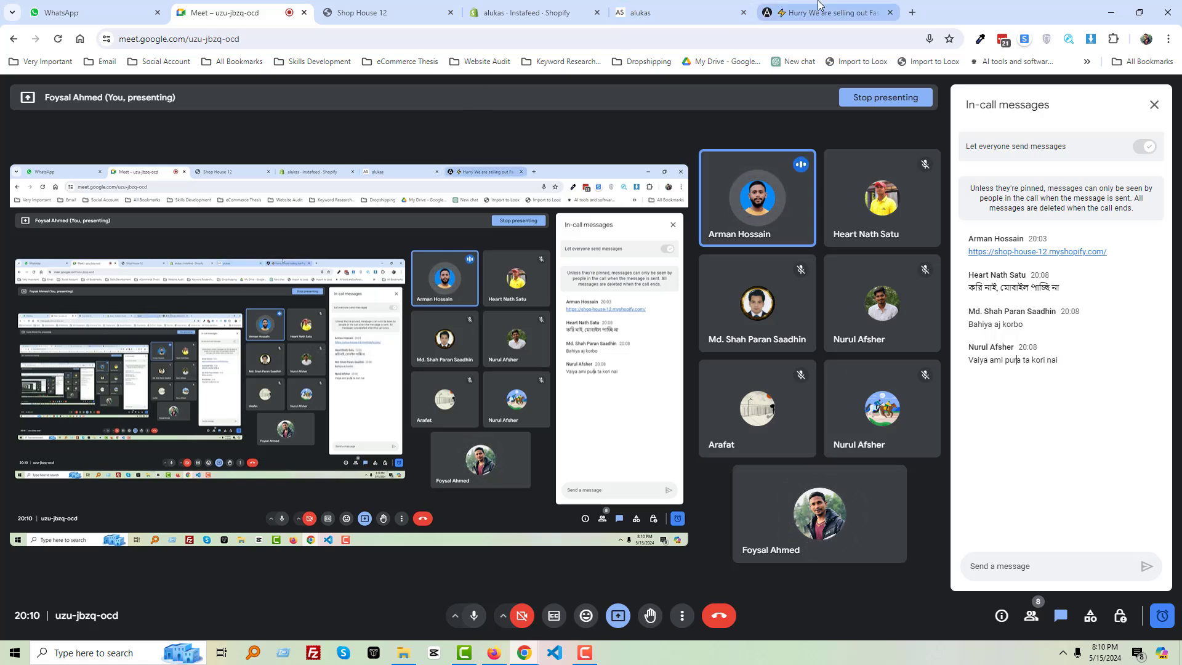
Examine the newsletter section near the end of the demo-alukas homepage and compare it with the alukas storefront's email signup
mouse_move(818, 5)
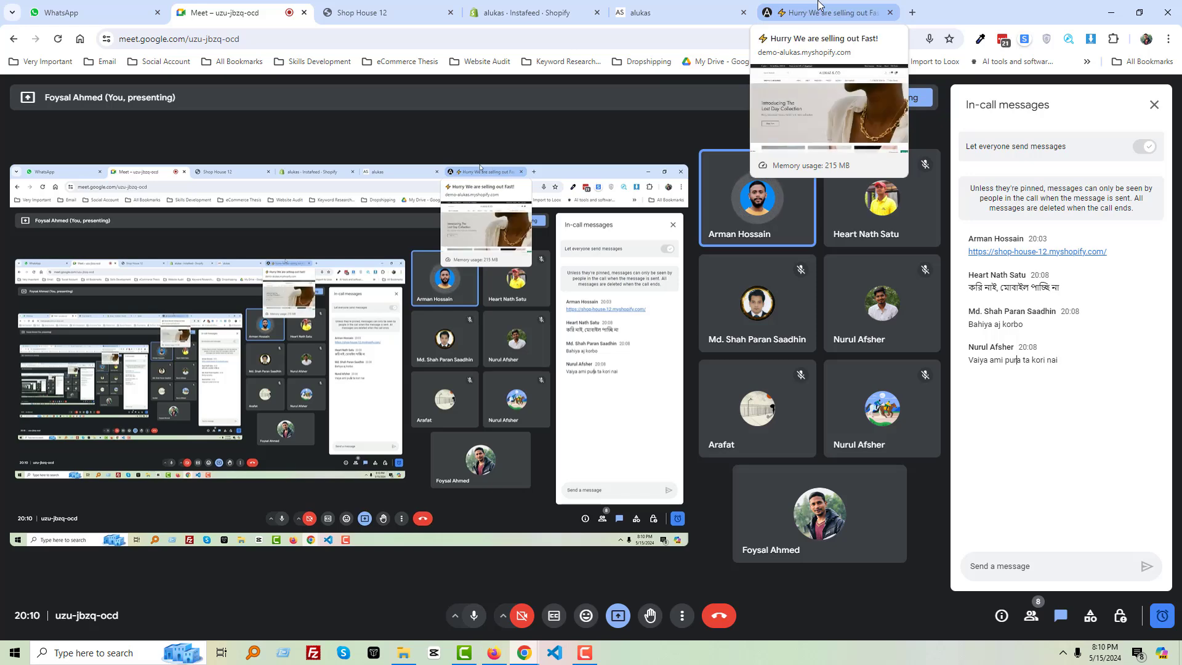
left_click(818, 5)
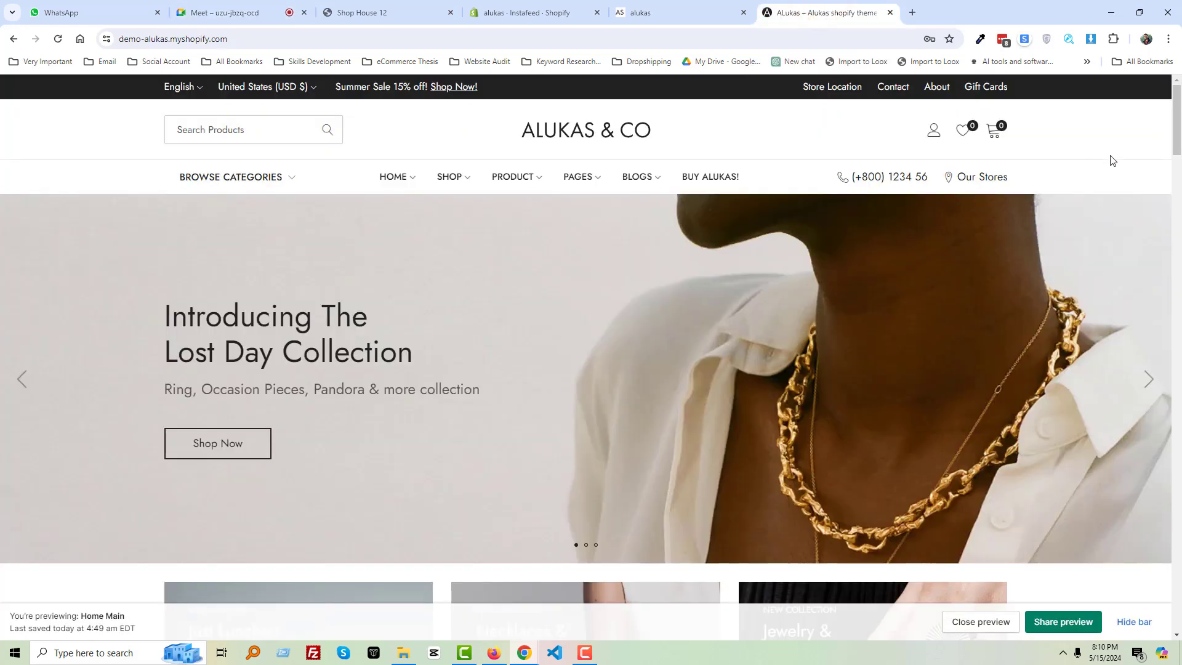
left_click_drag(1176, 123, 1179, 582)
scroll(1140, 553, "up", 2)
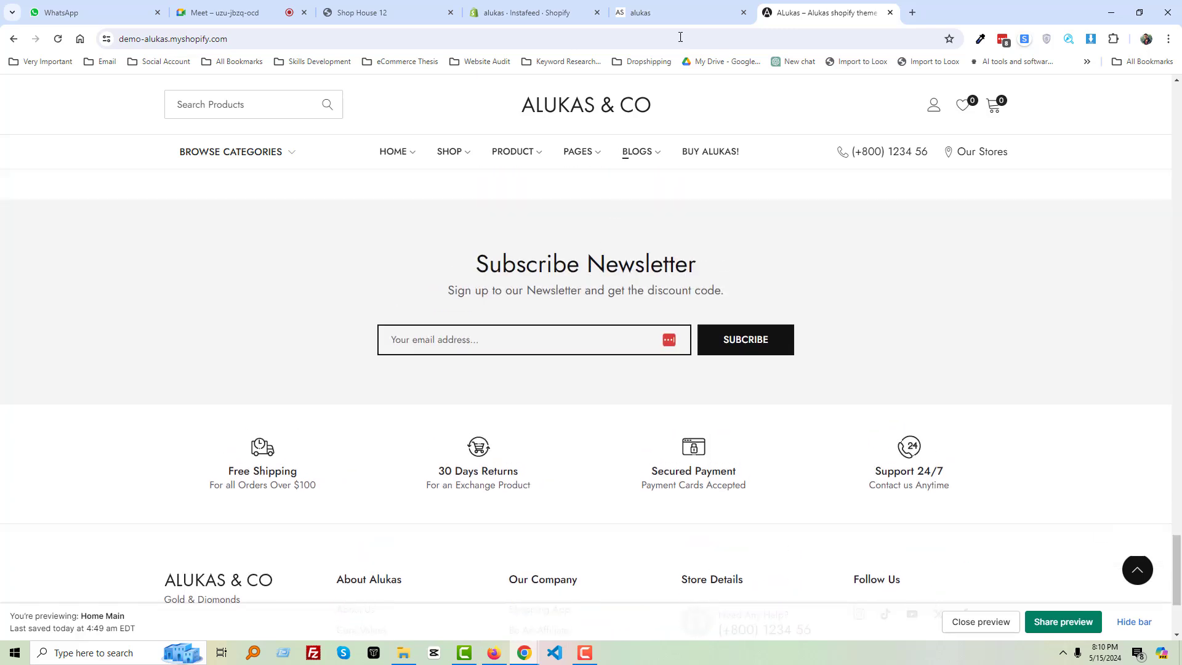
left_click(657, 11)
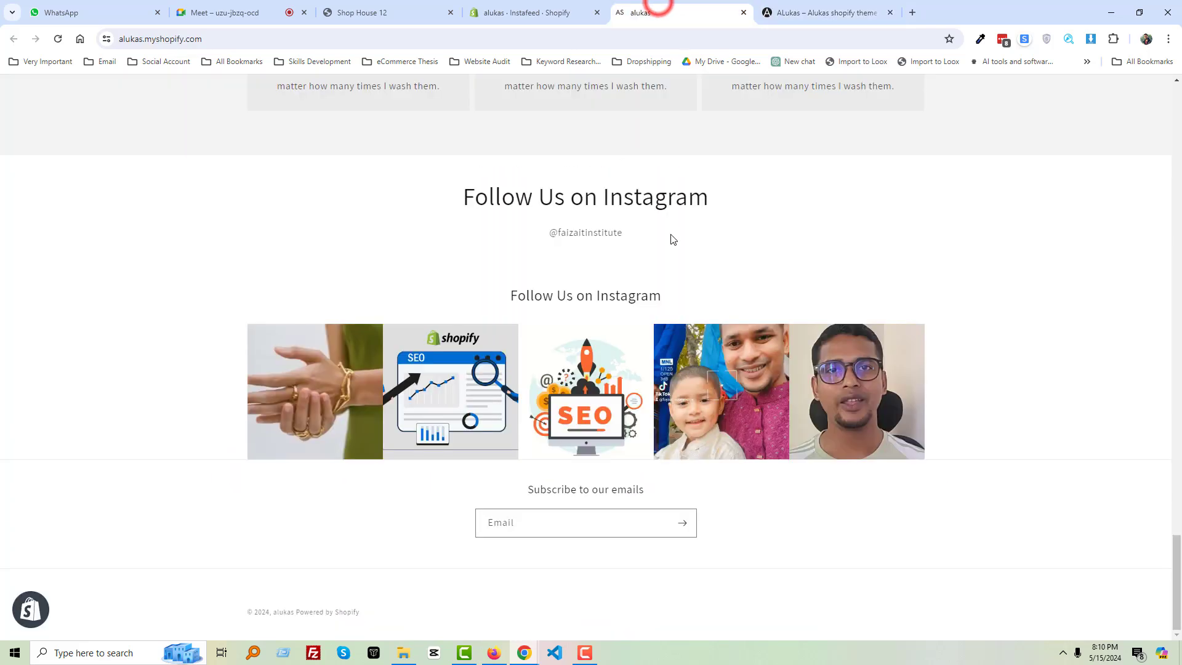
From the alukas store admin, open the current Dawn theme in the theme editor with the home page's email signup area in view
left_click(528, 12)
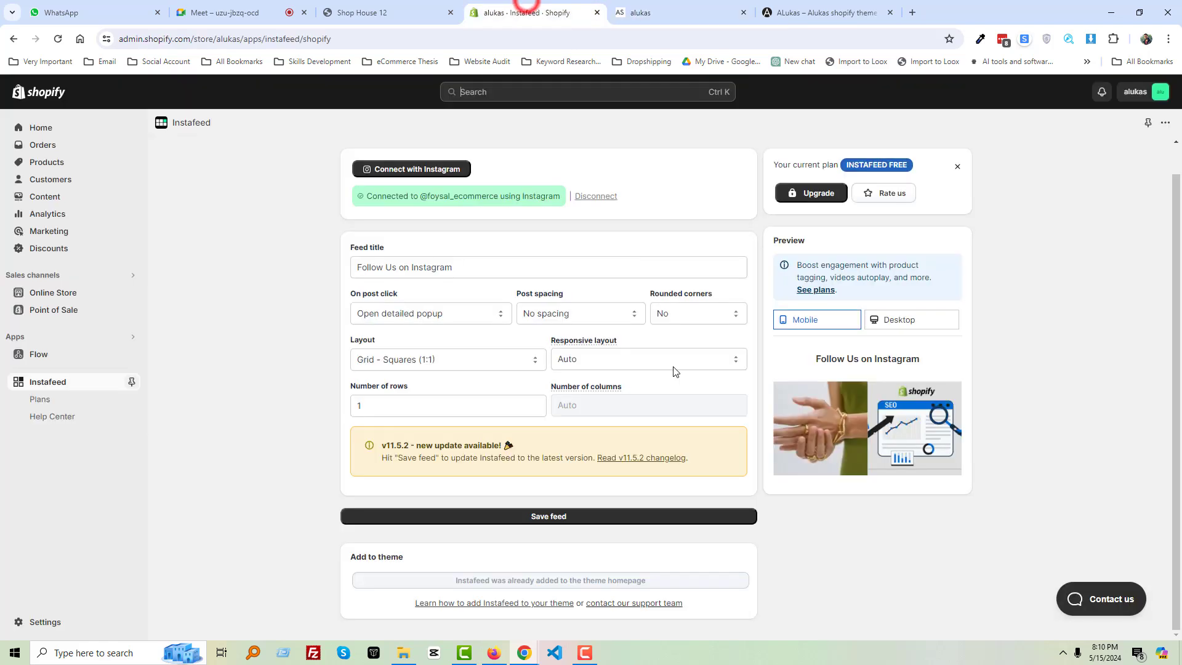
left_click(68, 294)
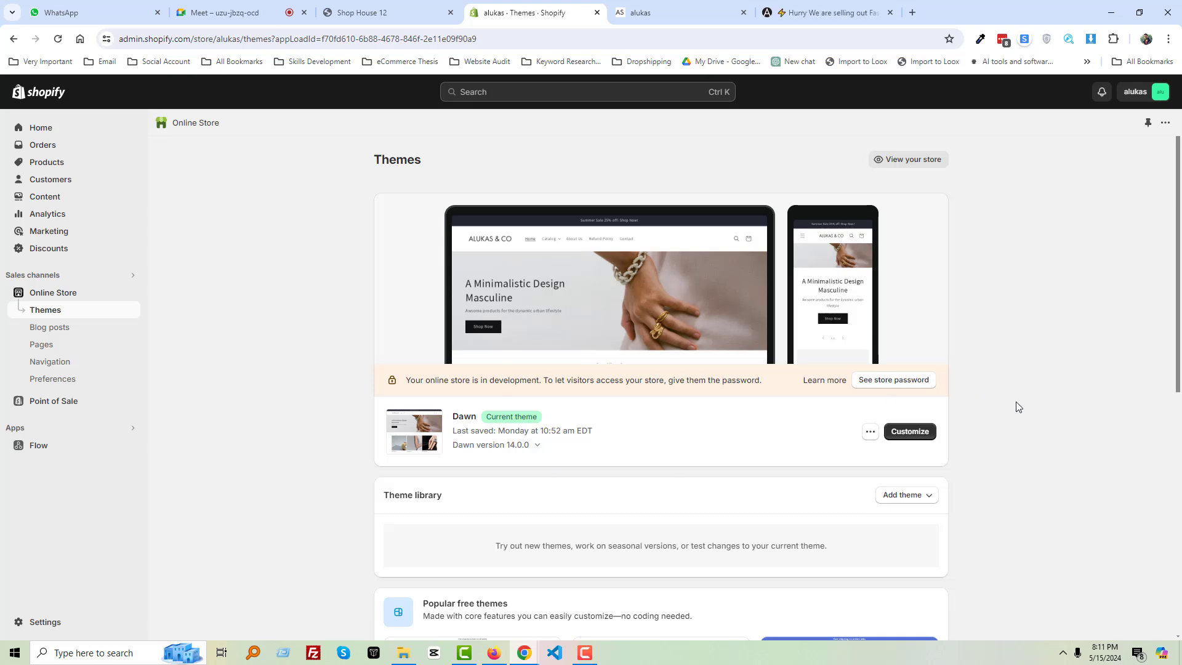
left_click(917, 433)
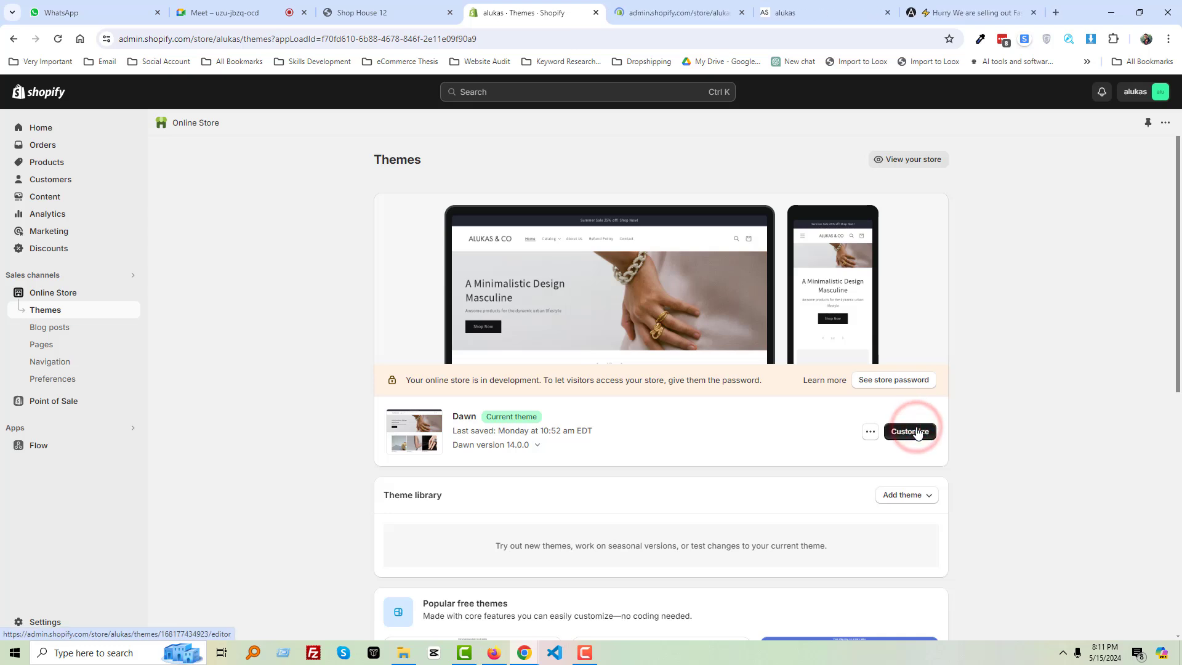
left_click(641, 4)
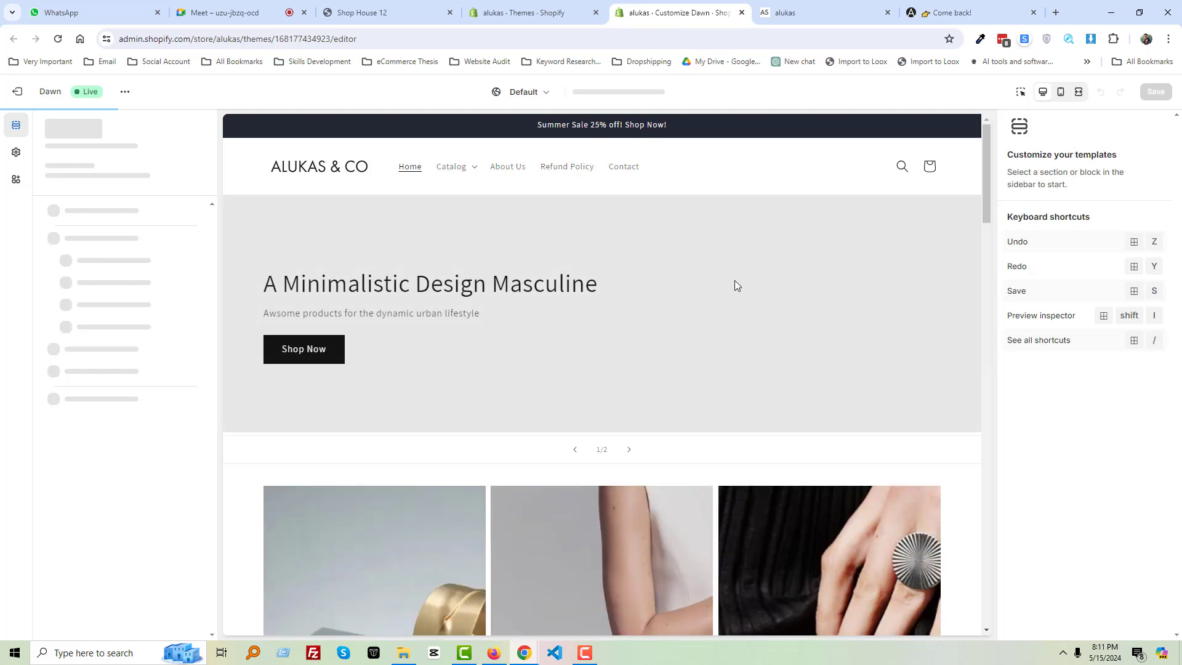
scroll(735, 272, "down", 3)
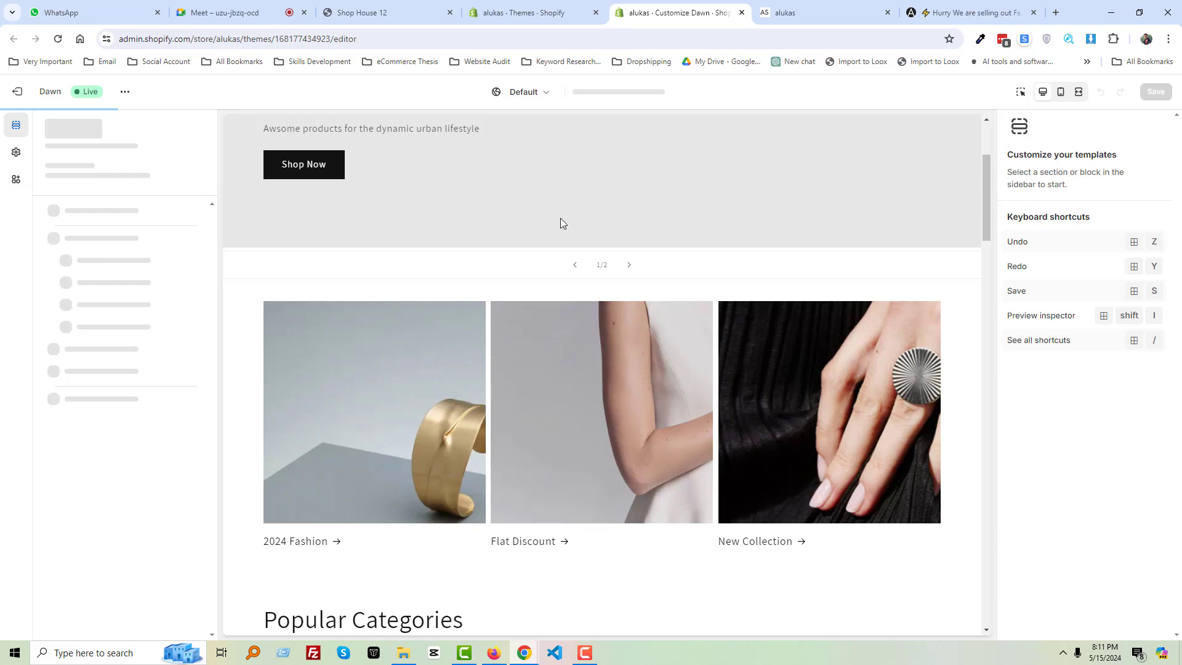
scroll(560, 233, "down", 15)
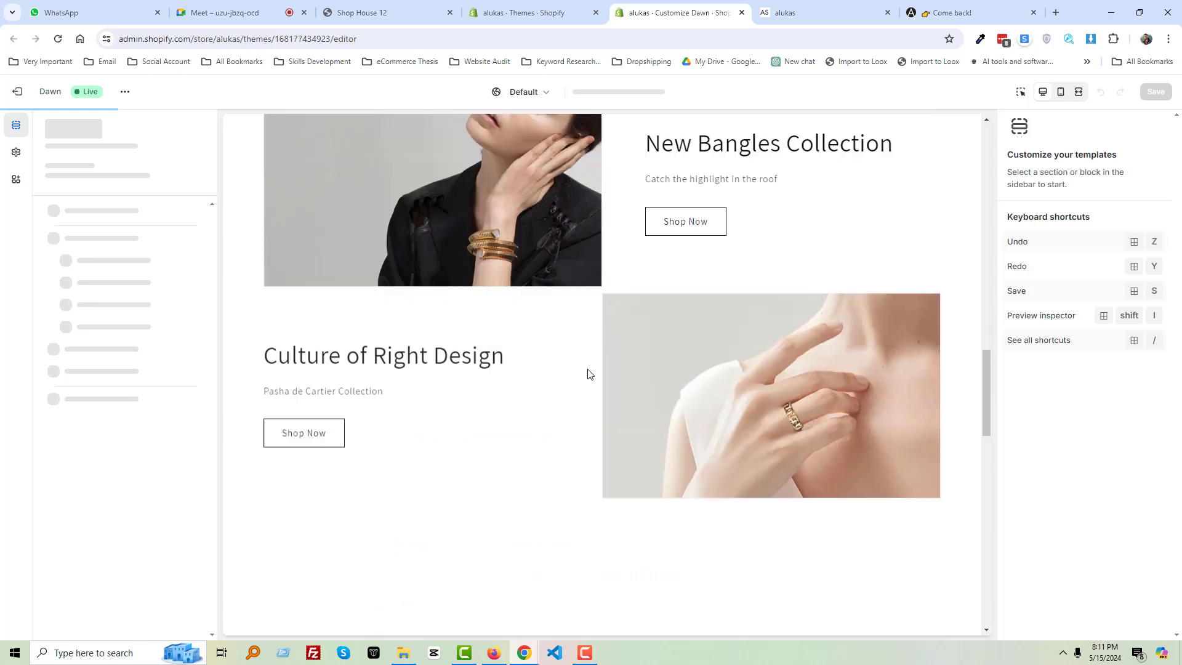
scroll(587, 374, "down", 10)
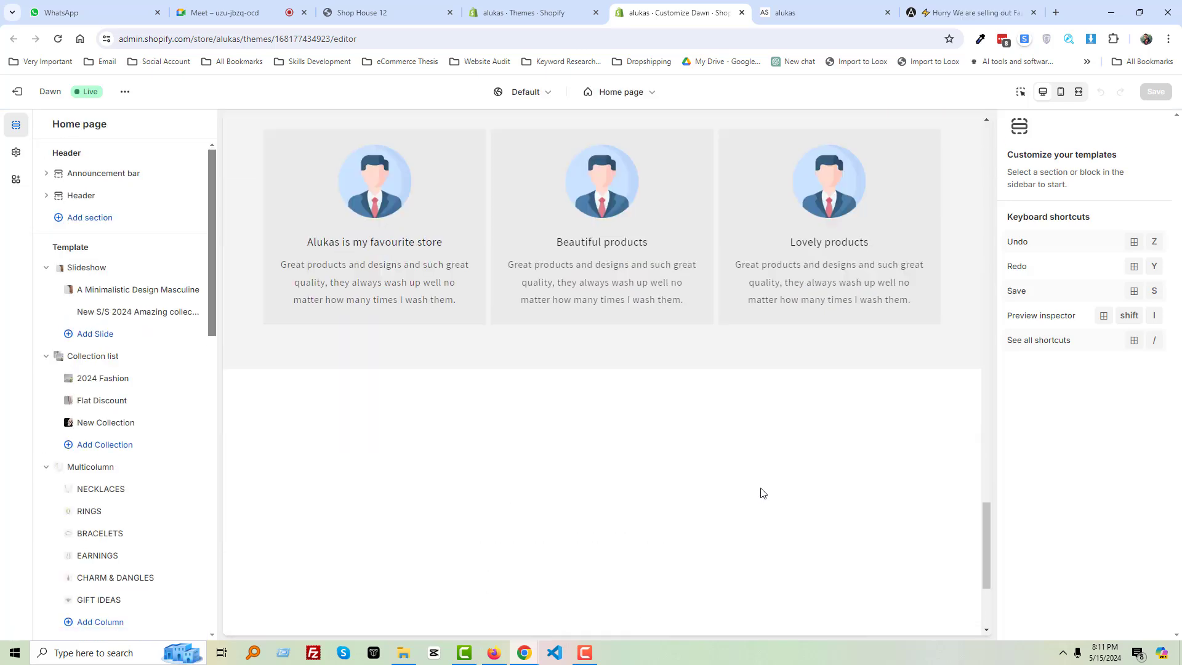
scroll(761, 492, "down", 4)
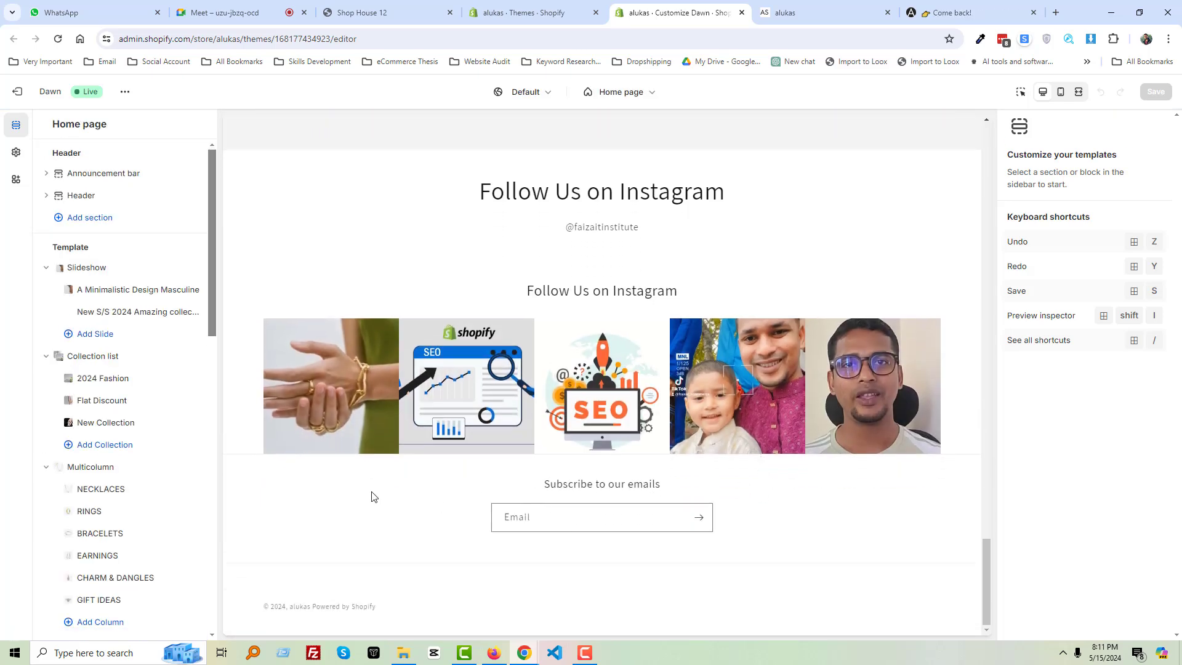
Capture the Subscribe Newsletter section of the demo-alukas storefront as a screenshot and select its heading text
left_click(819, 12)
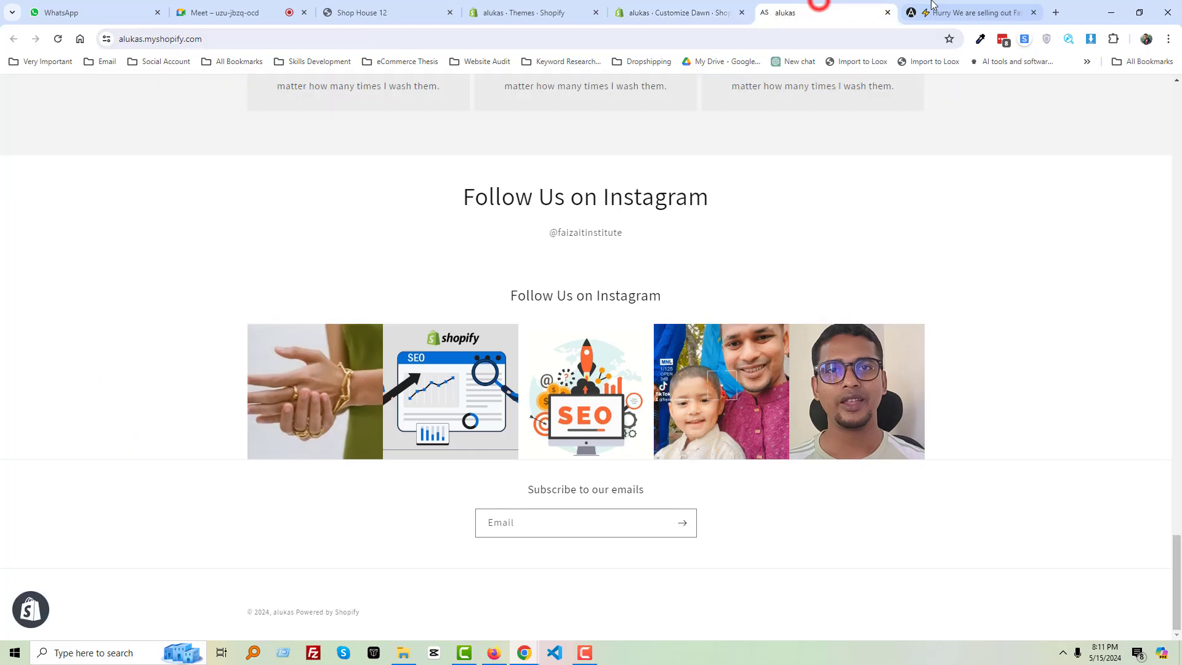
left_click(936, 12)
key("Print")
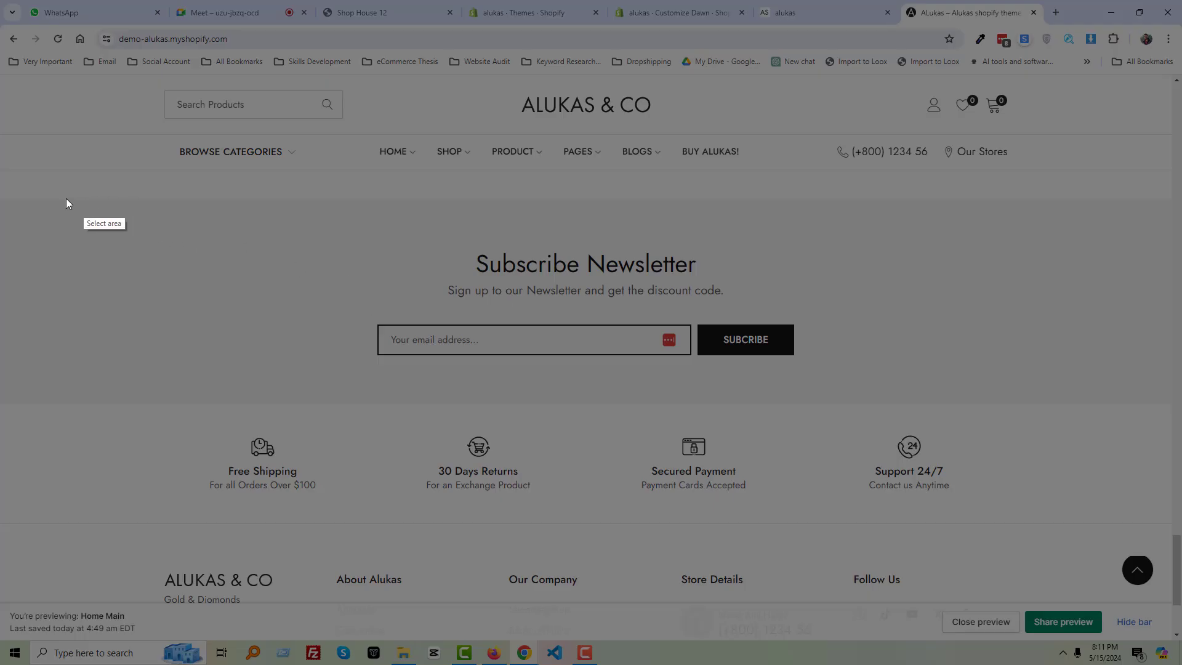
left_click_drag(1, 205, 1152, 423)
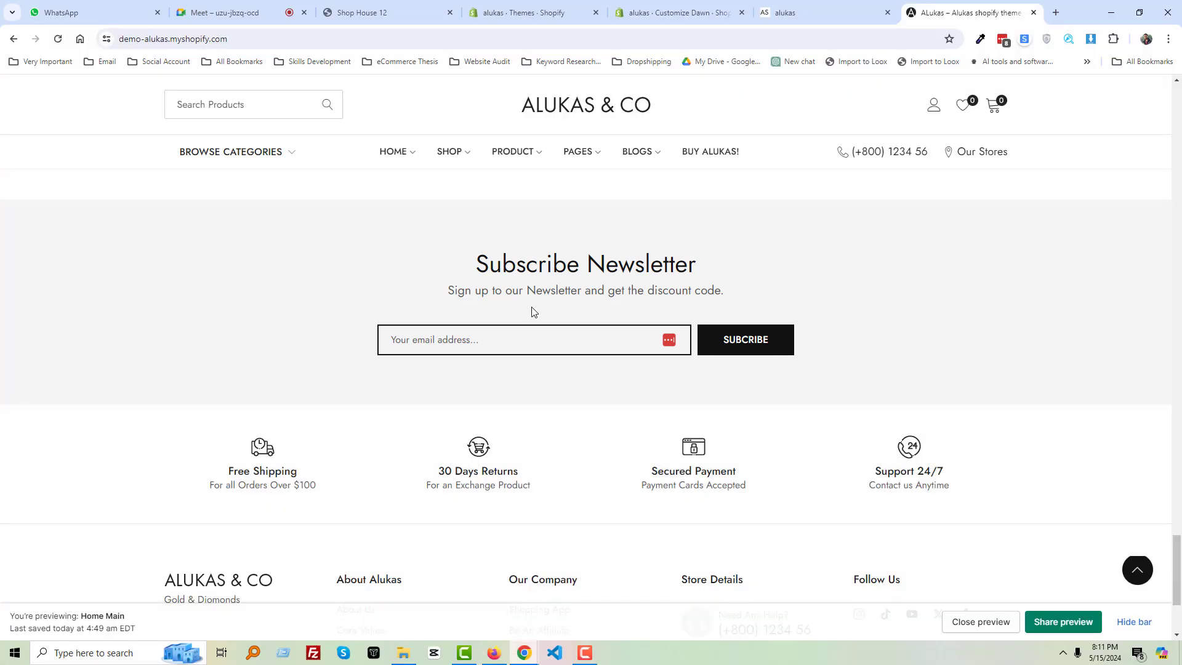
left_click_drag(478, 265, 765, 267)
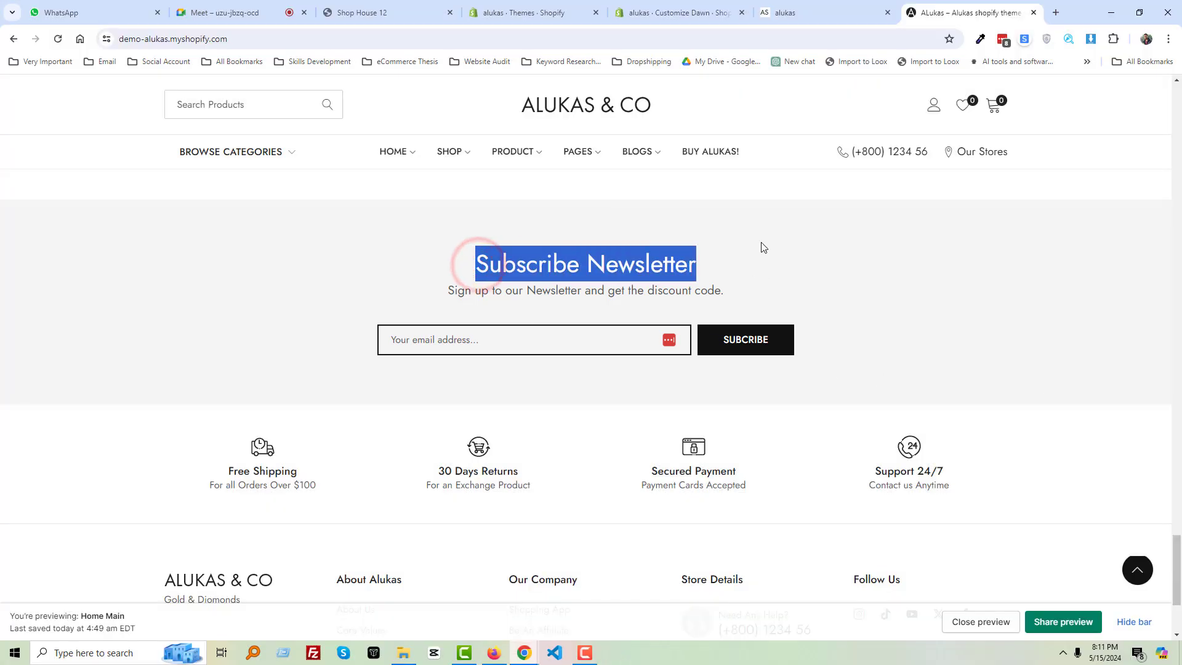
In the theme editor, open the Footer section's settings and turn off its email signup
left_click(684, 13)
scroll(141, 523, "down", 15)
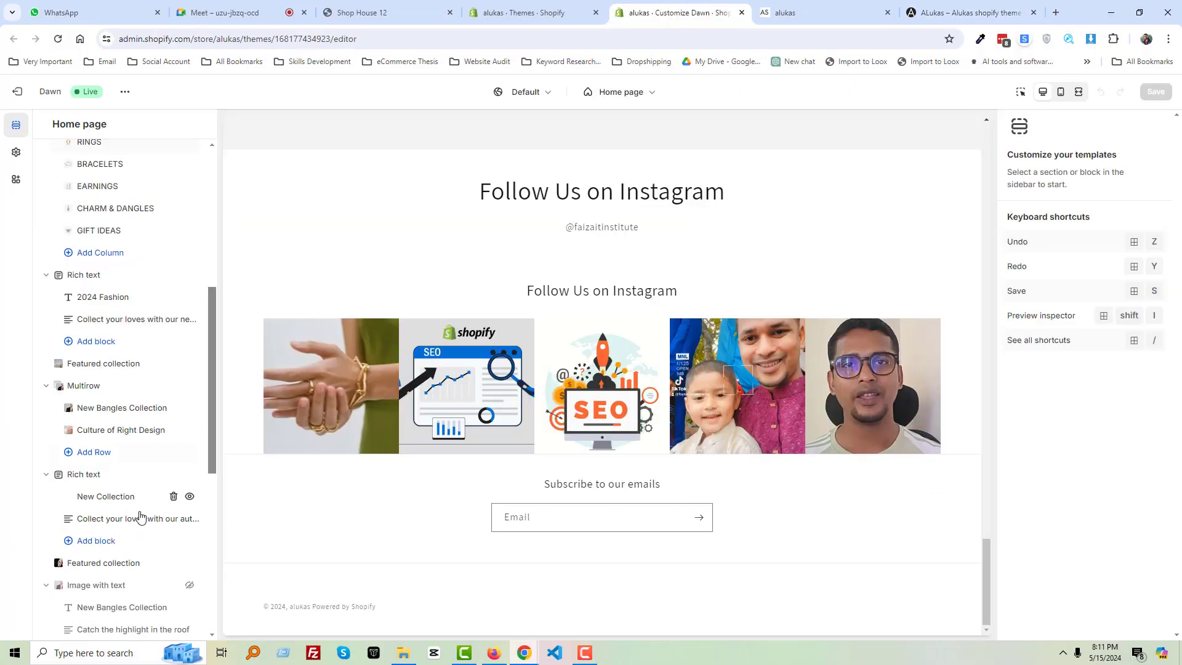
scroll(143, 539, "down", 2)
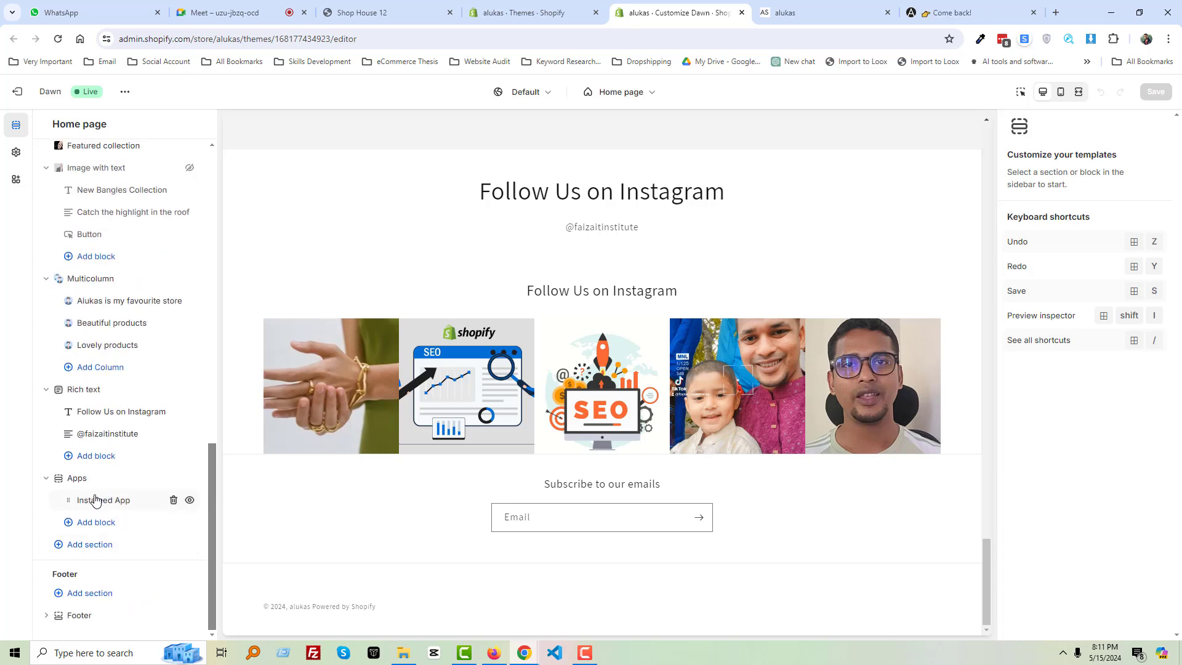
left_click(79, 616)
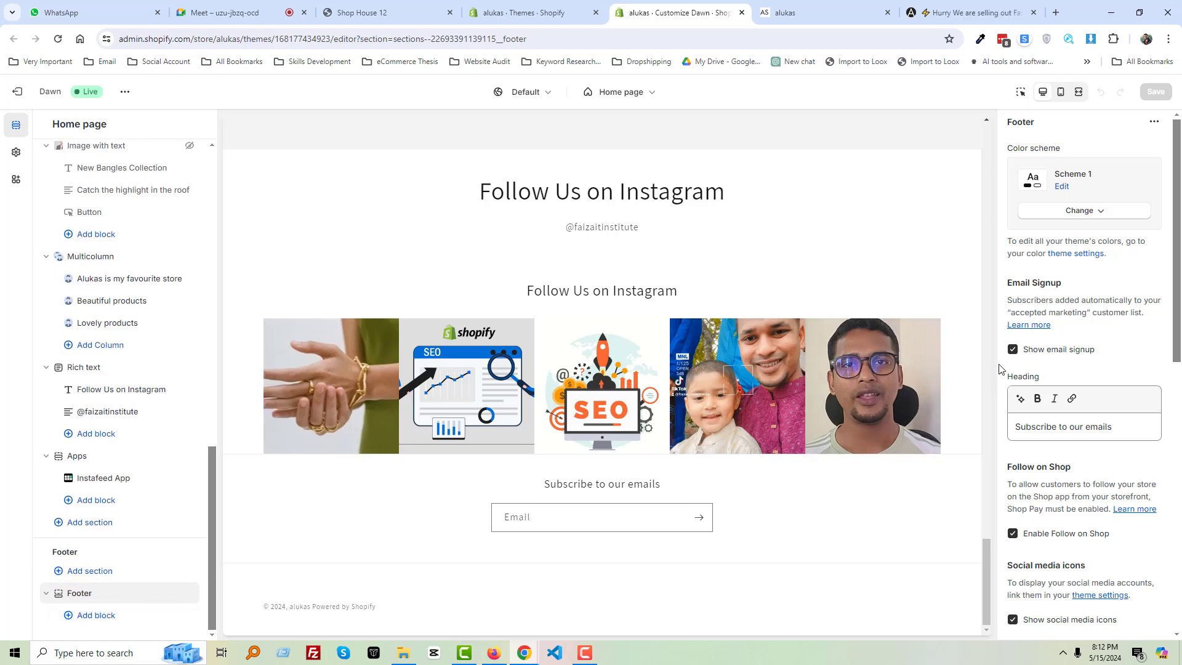
left_click(1013, 351)
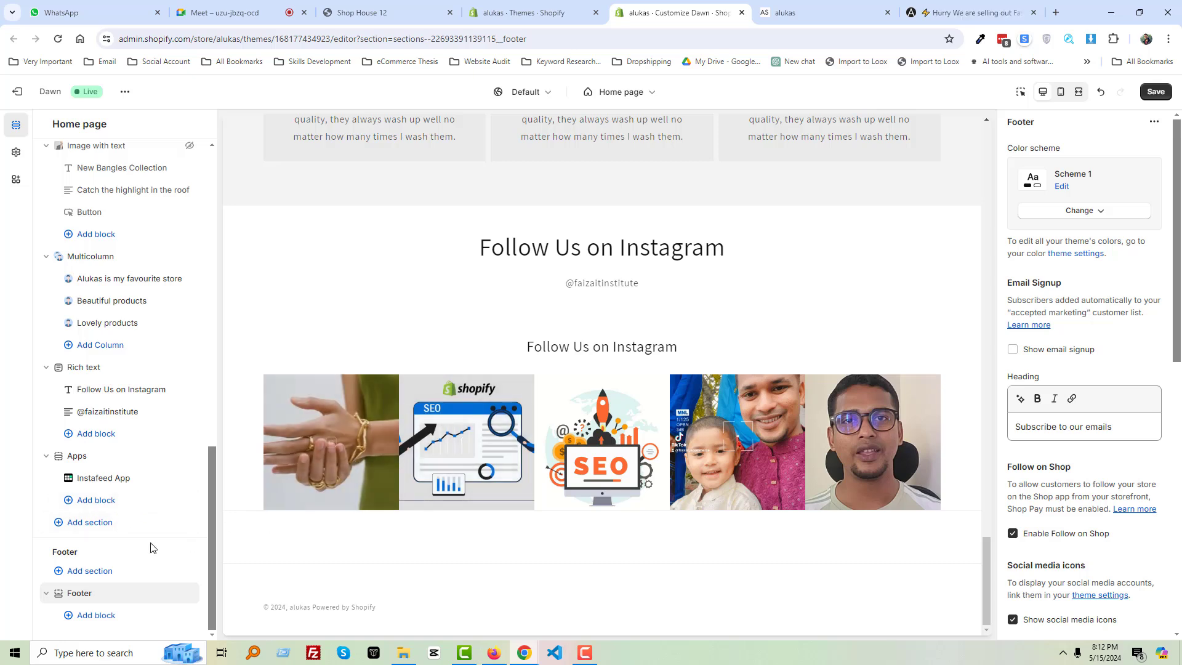
Search the available sections for "email" and add an Email signup section to the template below the Instafeed app
left_click(91, 524)
left_click(267, 302)
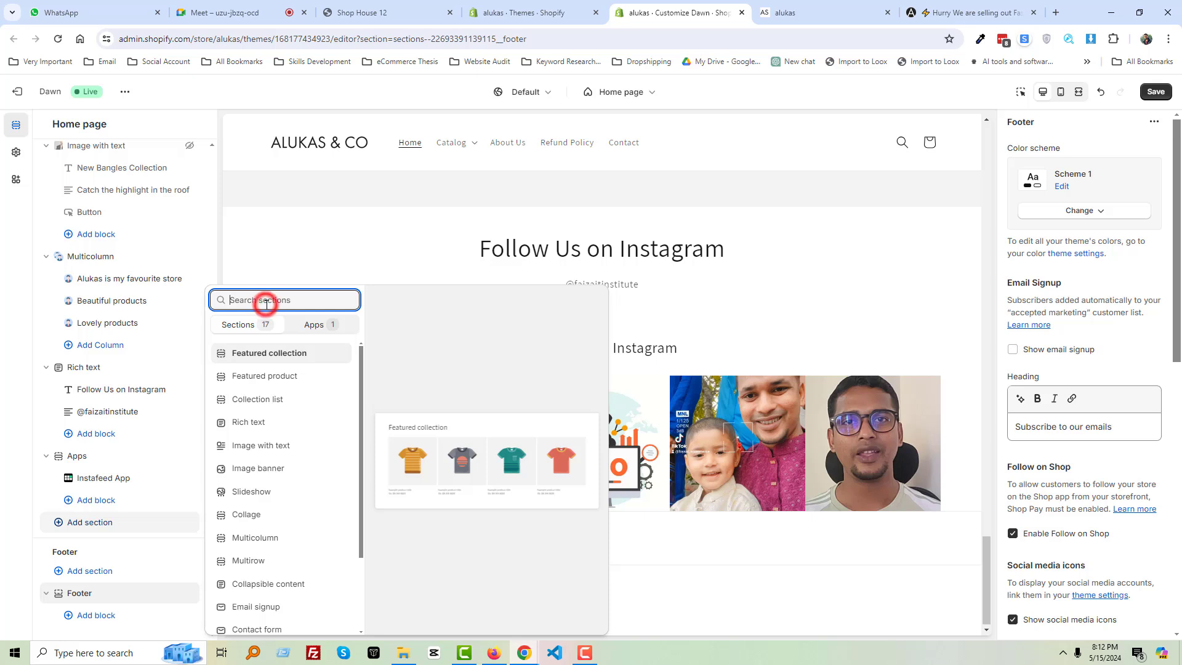
type("email")
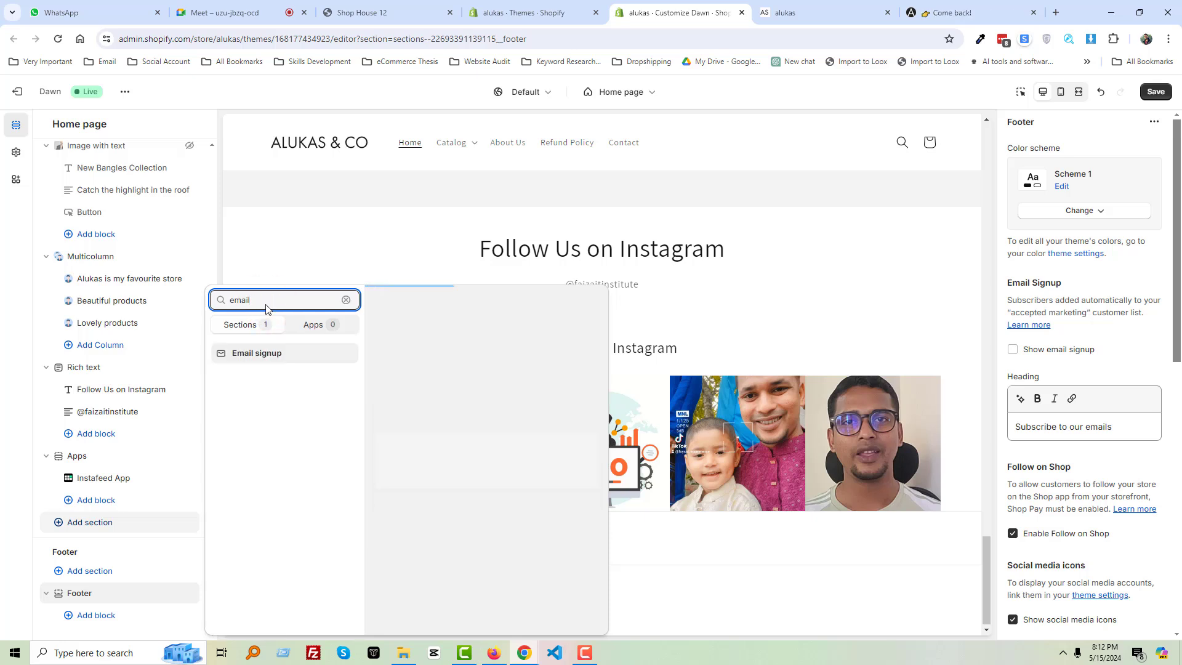
left_click(262, 348)
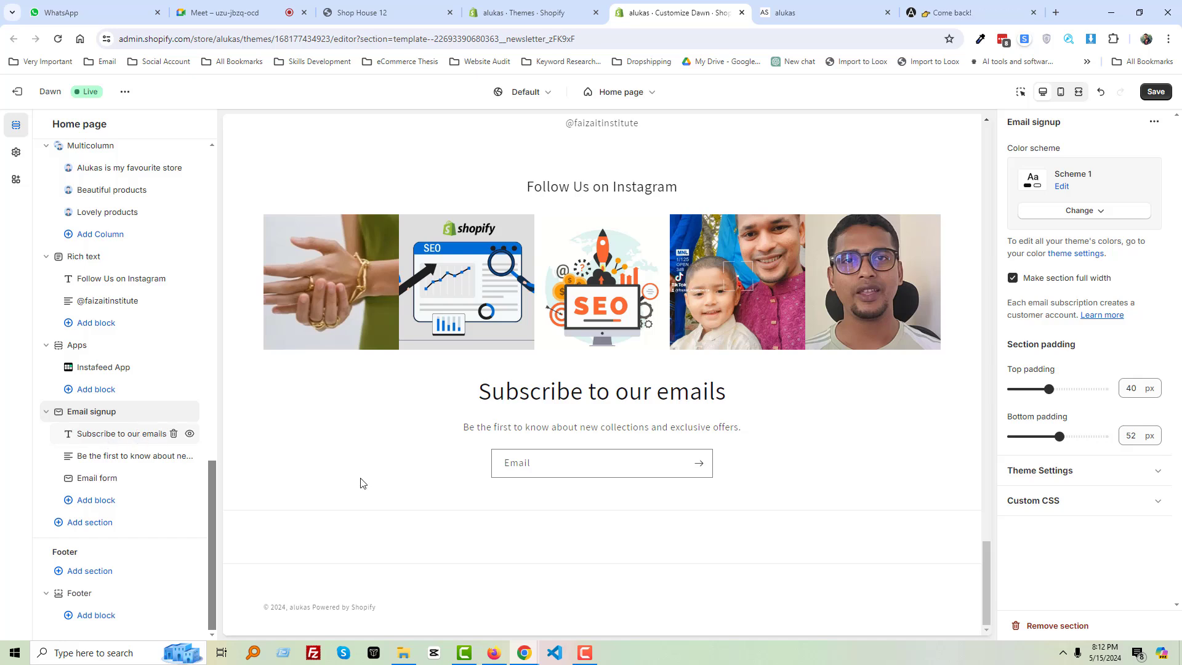
Change the Email signup section's heading to "Subscribe Newsletter"
left_click(114, 435)
left_click(1077, 199)
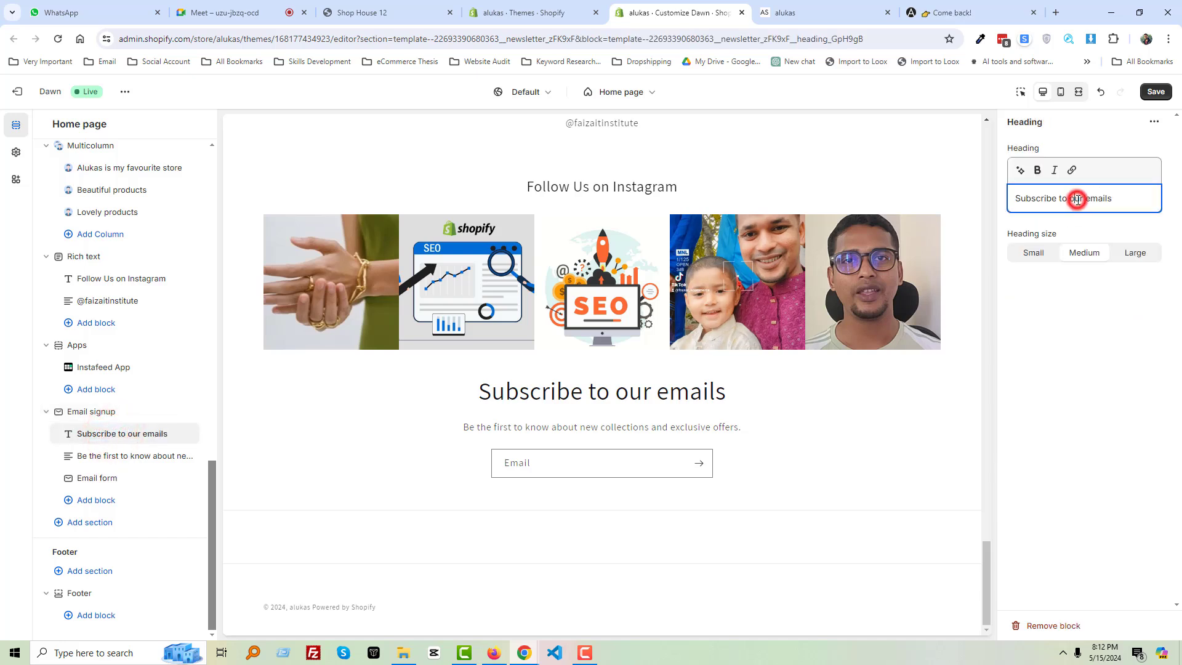
triple_click(1077, 199)
type("Subscribe Newsletter")
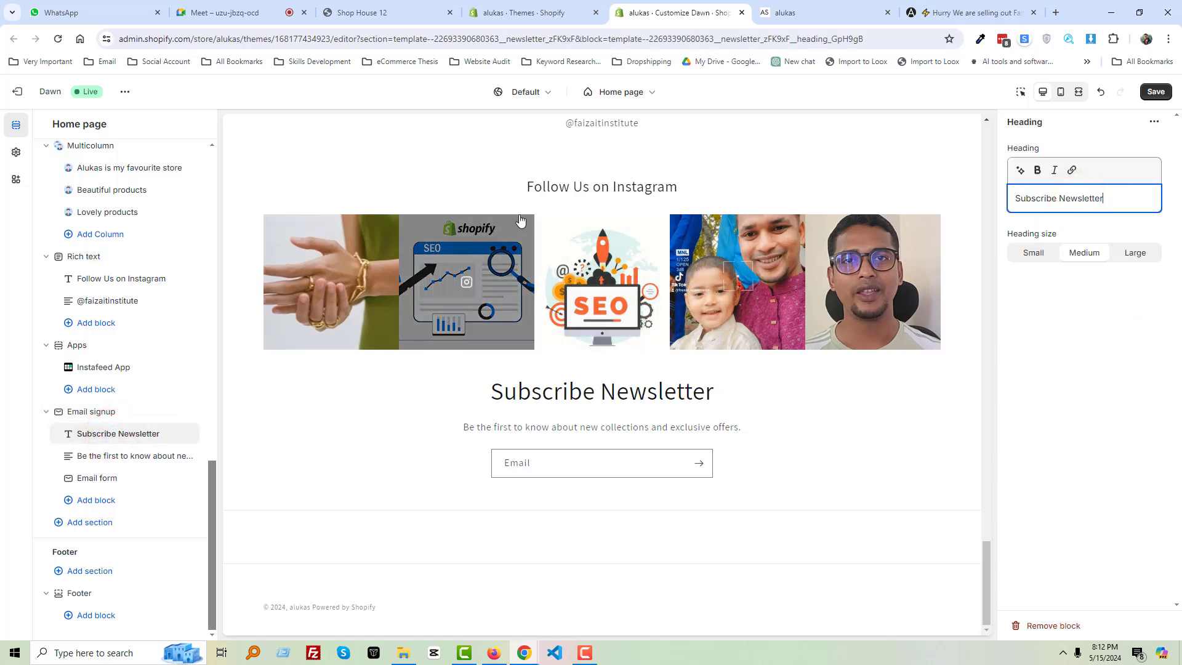
Replace the Email signup subheading with "Sign up to our Newsletter and get the discount code." copied from the demo-alukas storefront
left_click(975, 11)
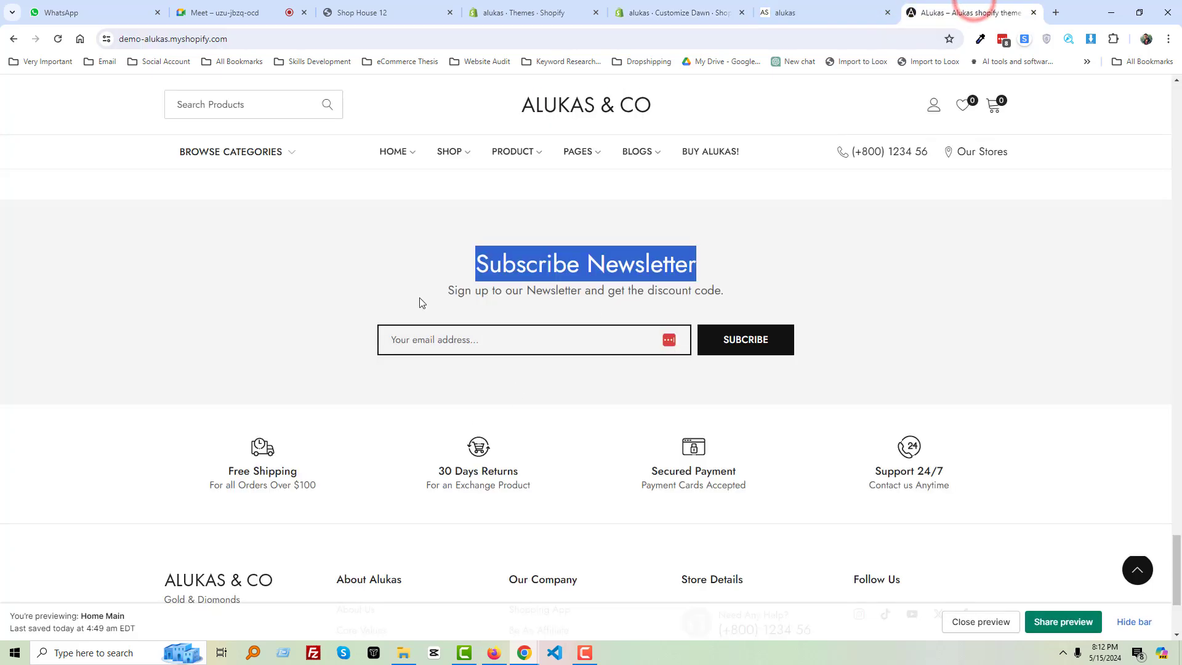
triple_click(443, 293)
key("ctrl+c")
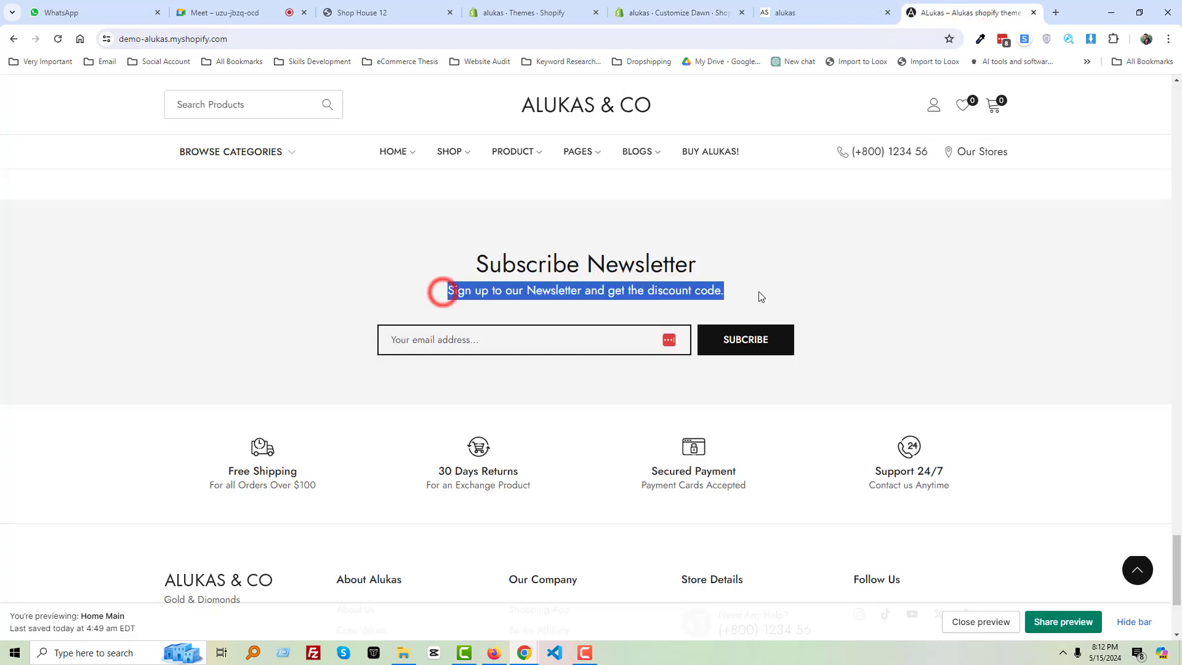
left_click(679, 11)
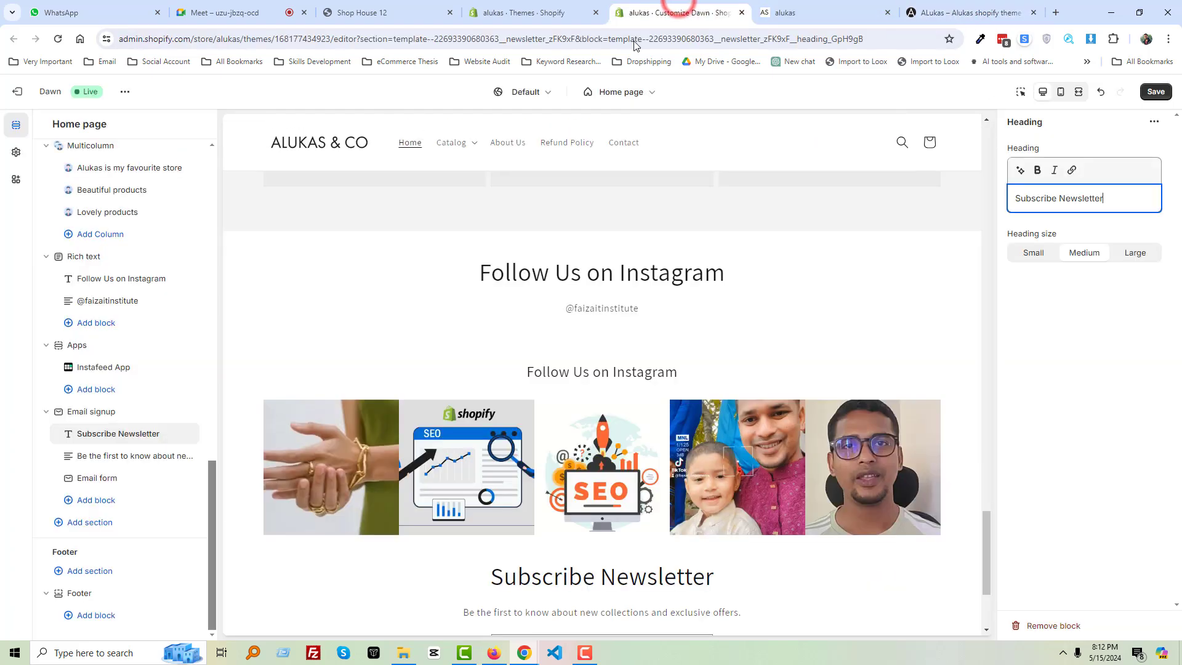
left_click(126, 456)
left_click(1051, 207)
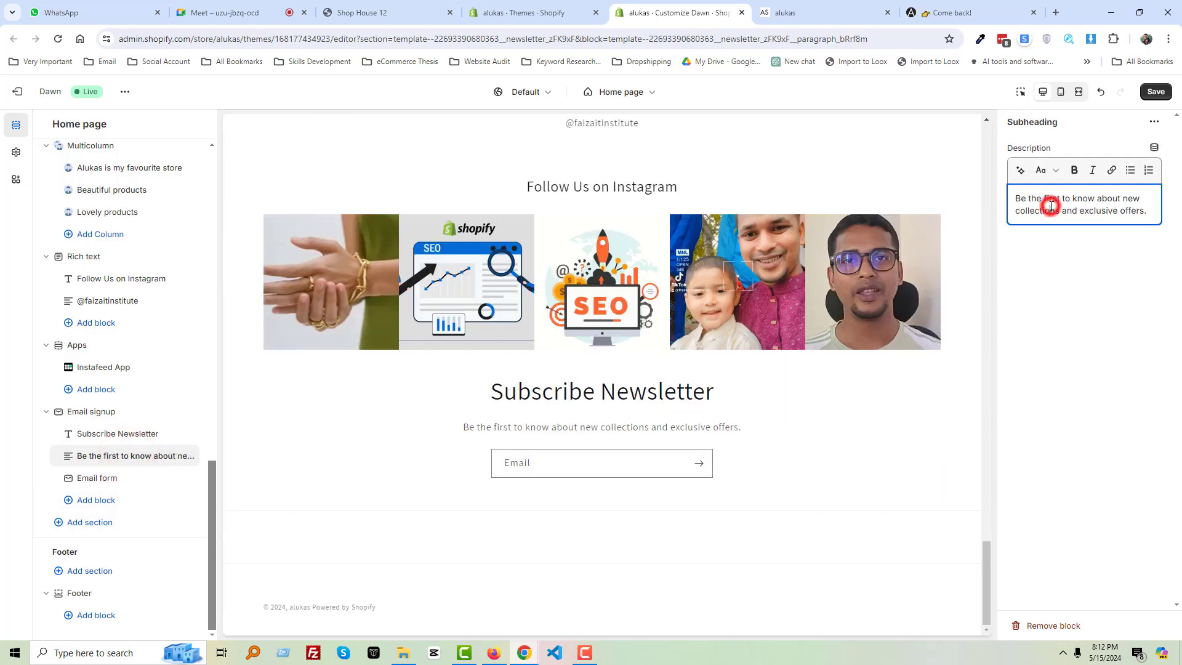
key("ctrl+a")
key("ctrl+v")
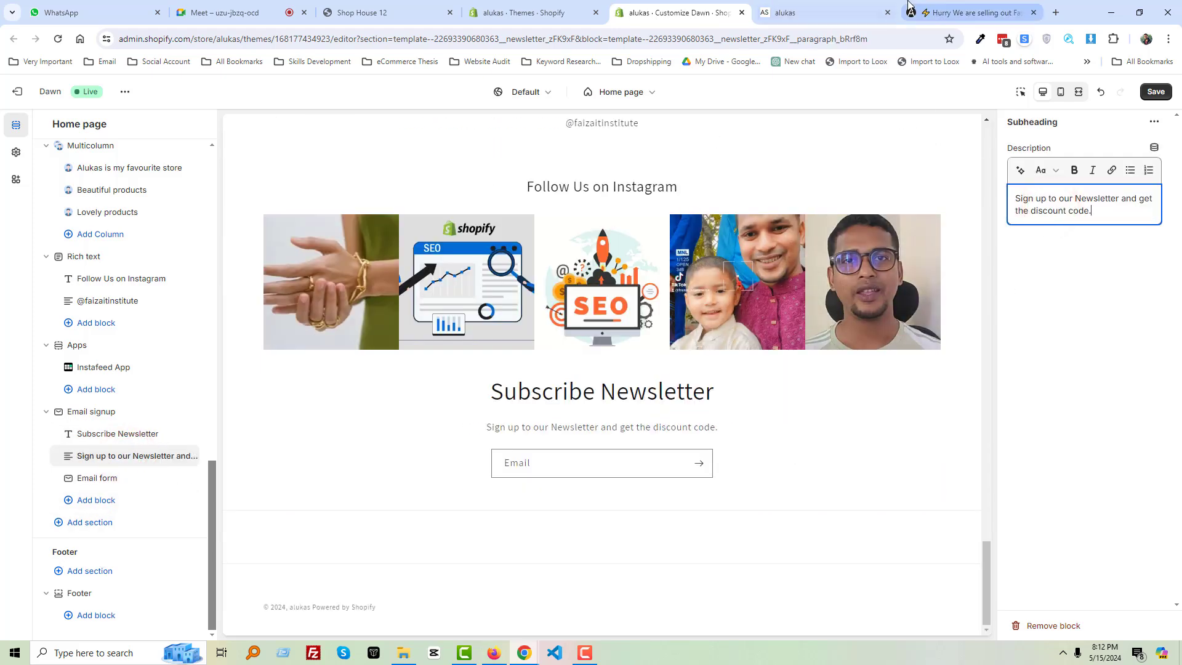
Compare the demo-alukas newsletter design with the alukas storefront, and return to the Email signup section in the theme editor
left_click(983, 5)
left_click(905, 303)
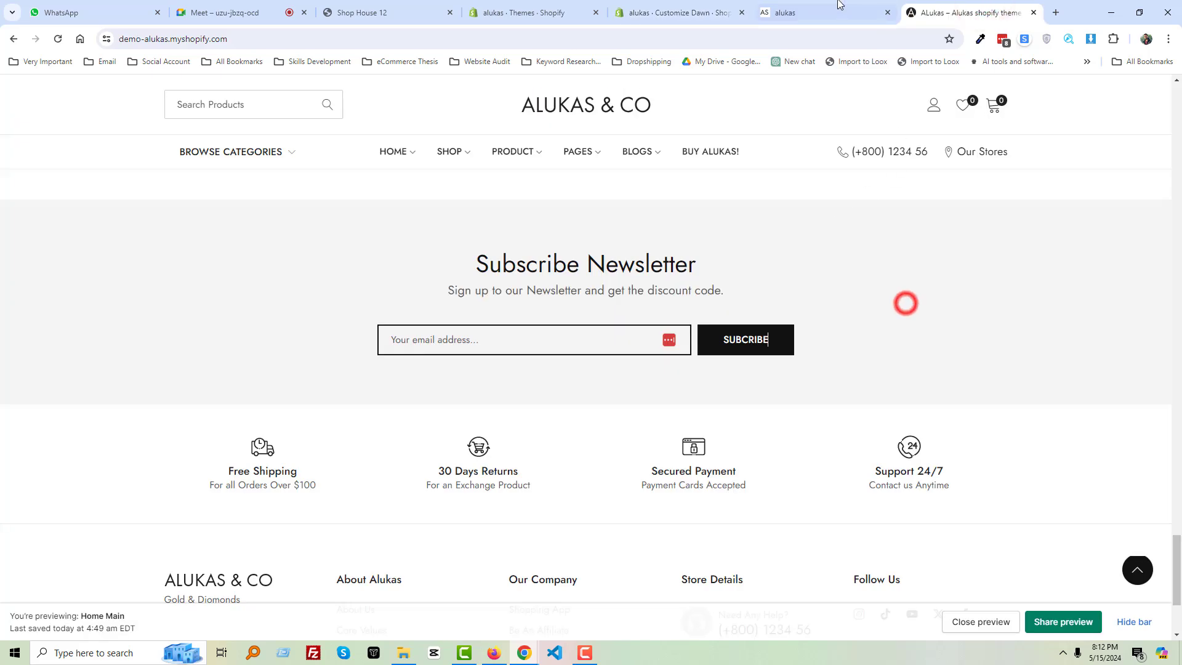
left_click(846, 5)
left_click(665, 9)
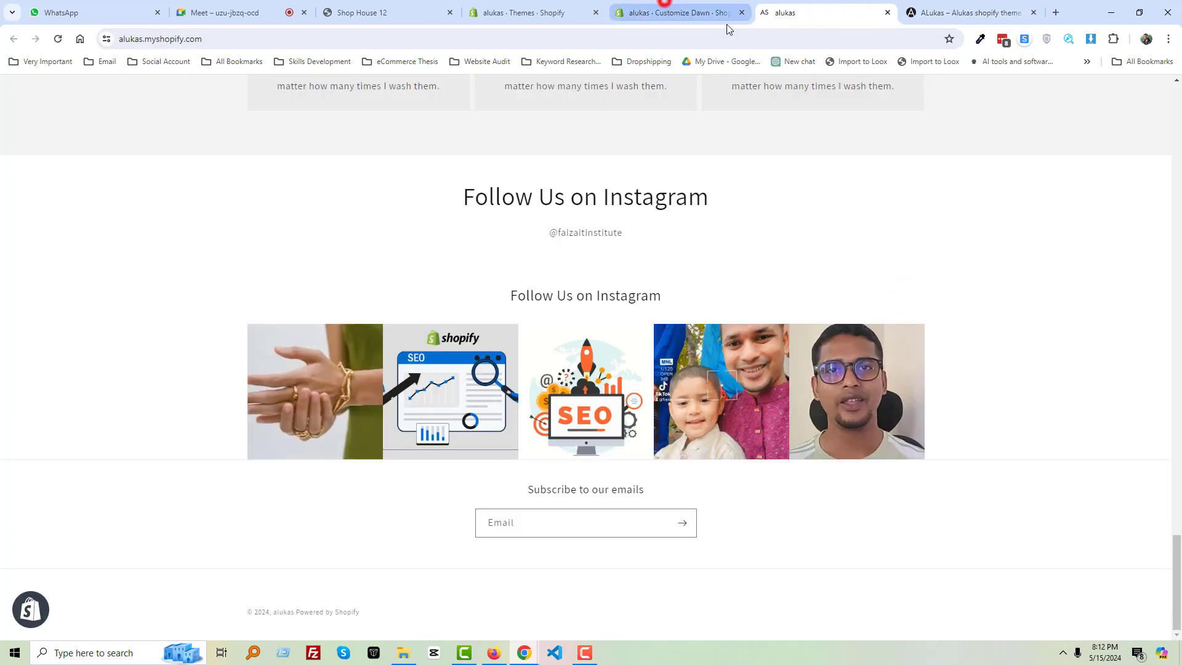
scroll(431, 526, "down", 3)
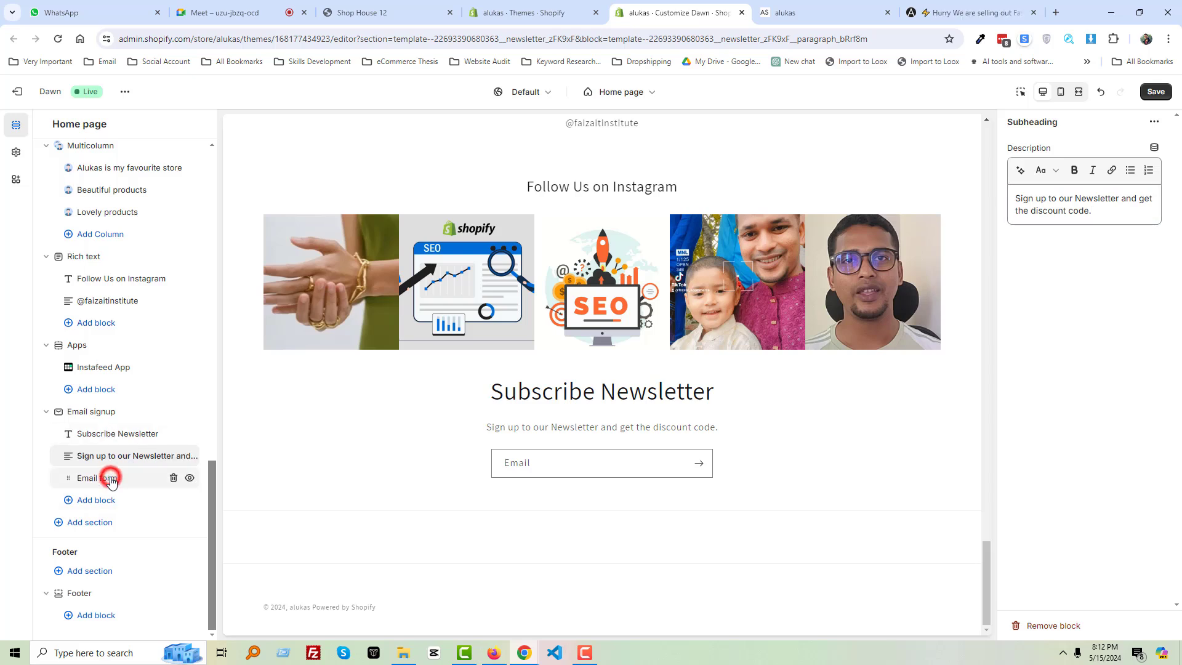
Change the Email signup section's color scheme to Scheme 2
left_click(111, 480)
left_click(112, 456)
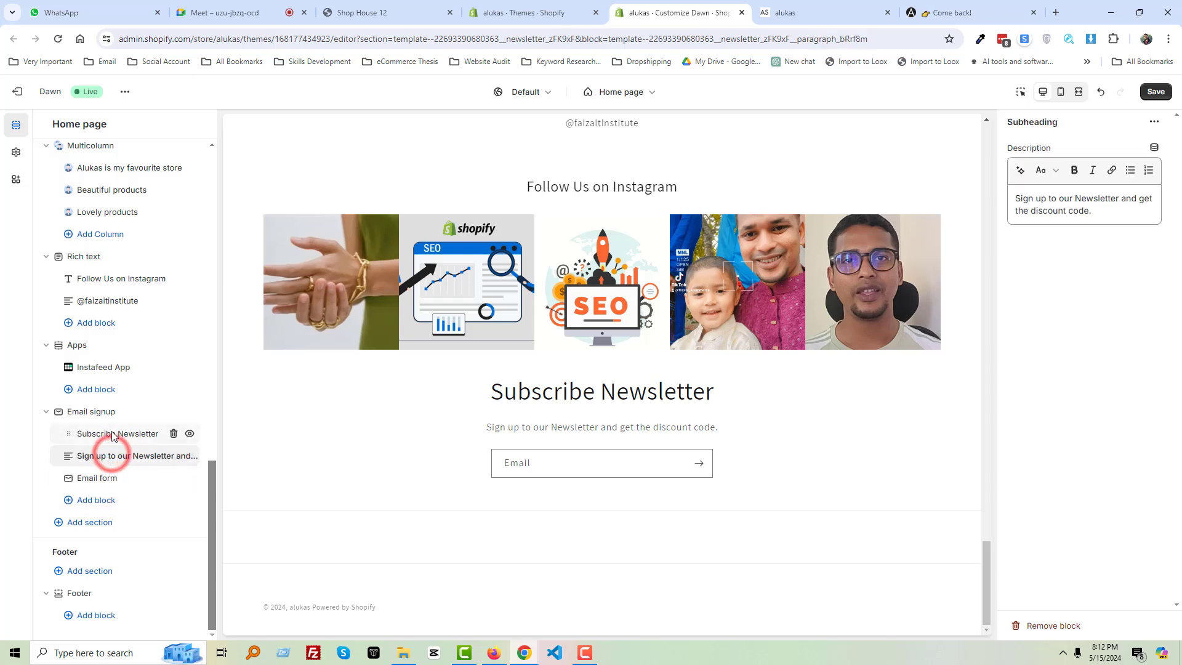
left_click(102, 417)
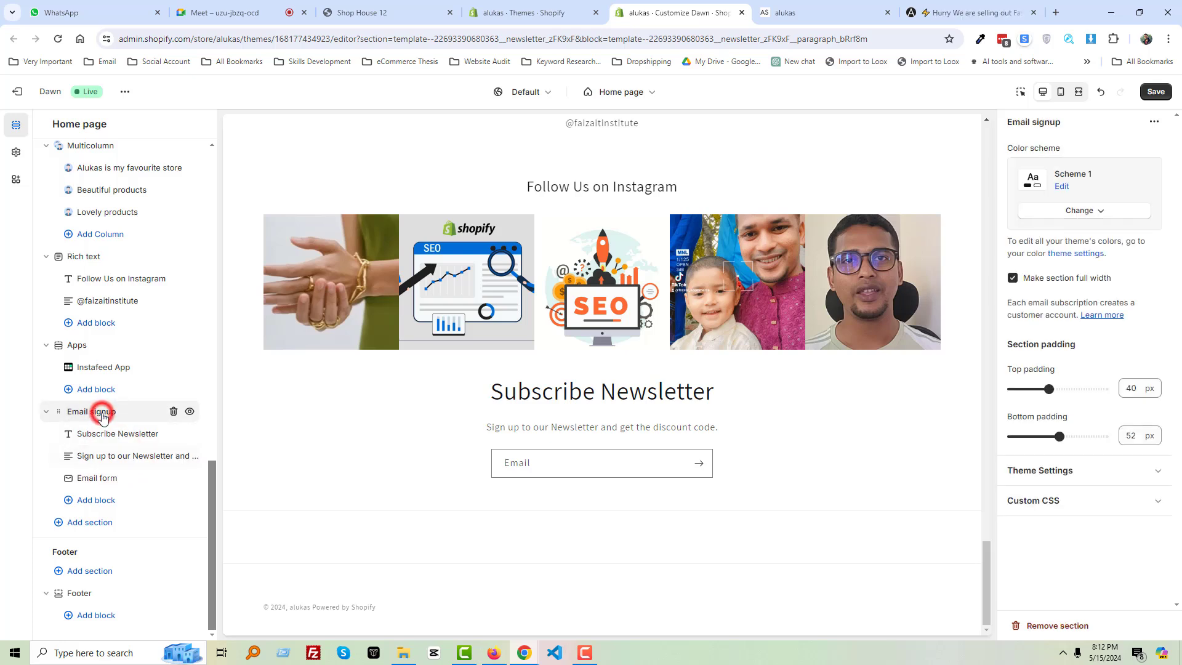
left_click(1102, 210)
left_click(1083, 275)
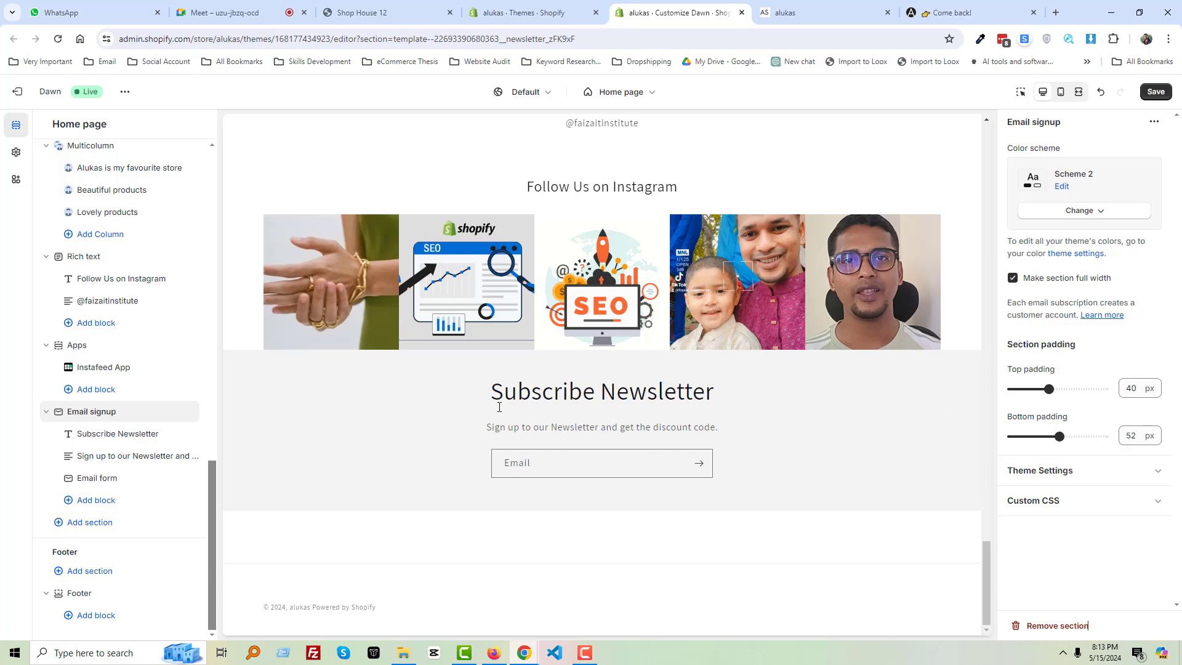
Check the Instafeed App block and Apps section settings for spacing options, and set the Rich text section's bottom padding to 0 px
left_click(103, 368)
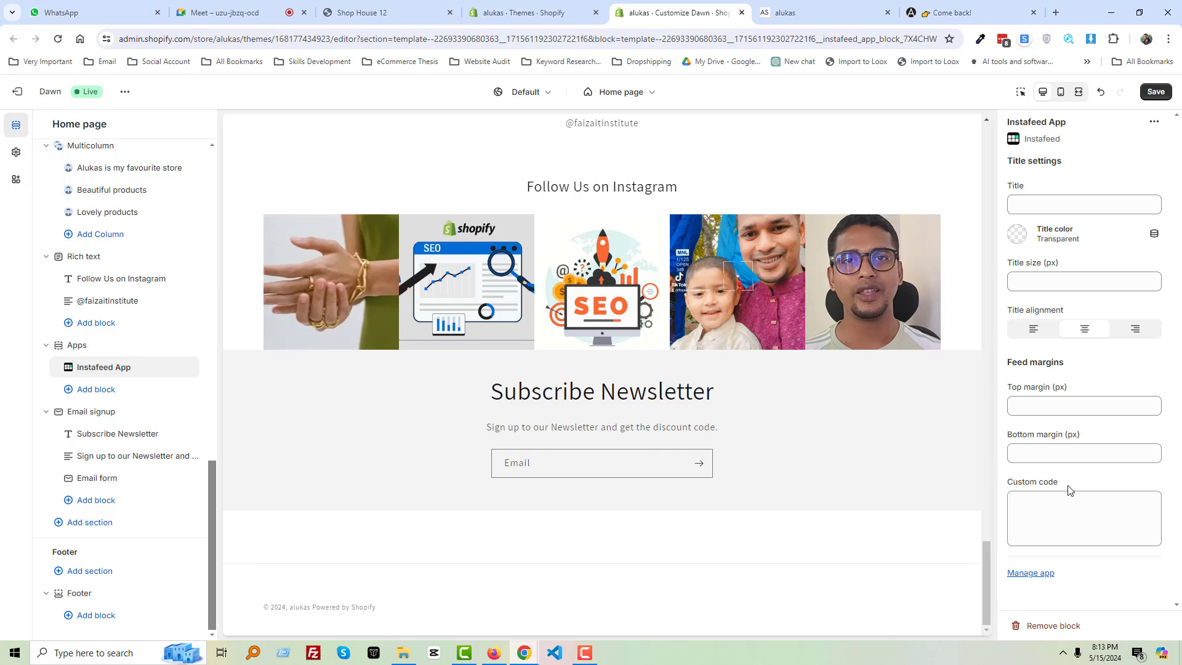
left_click(109, 345)
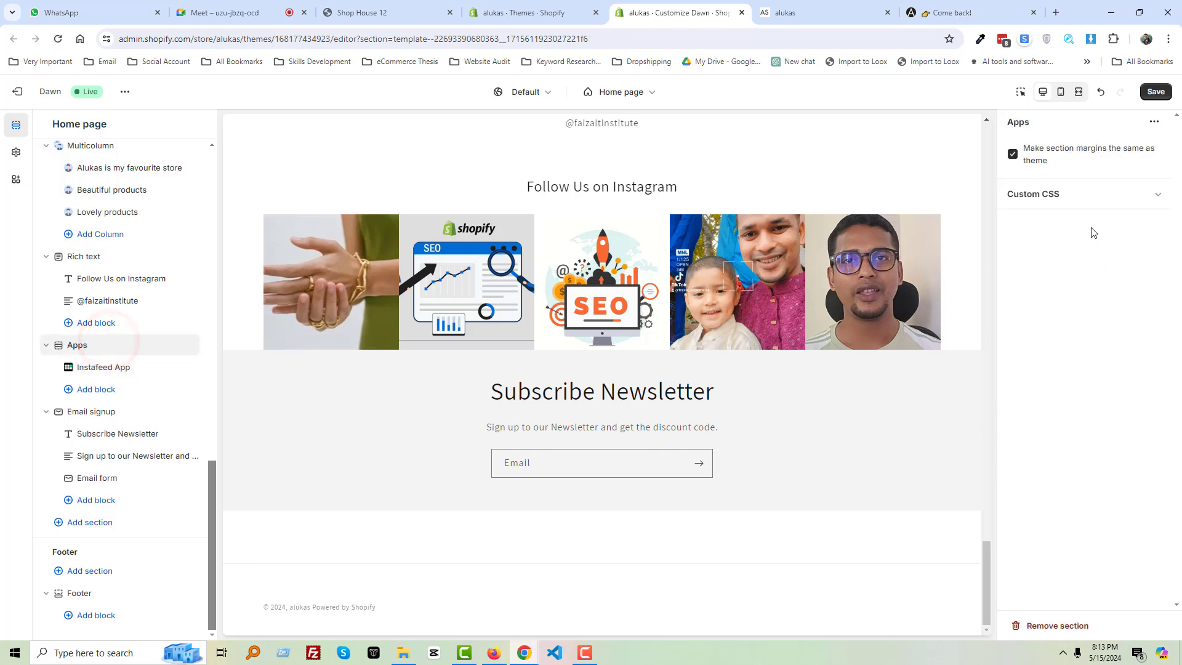
left_click(1076, 194)
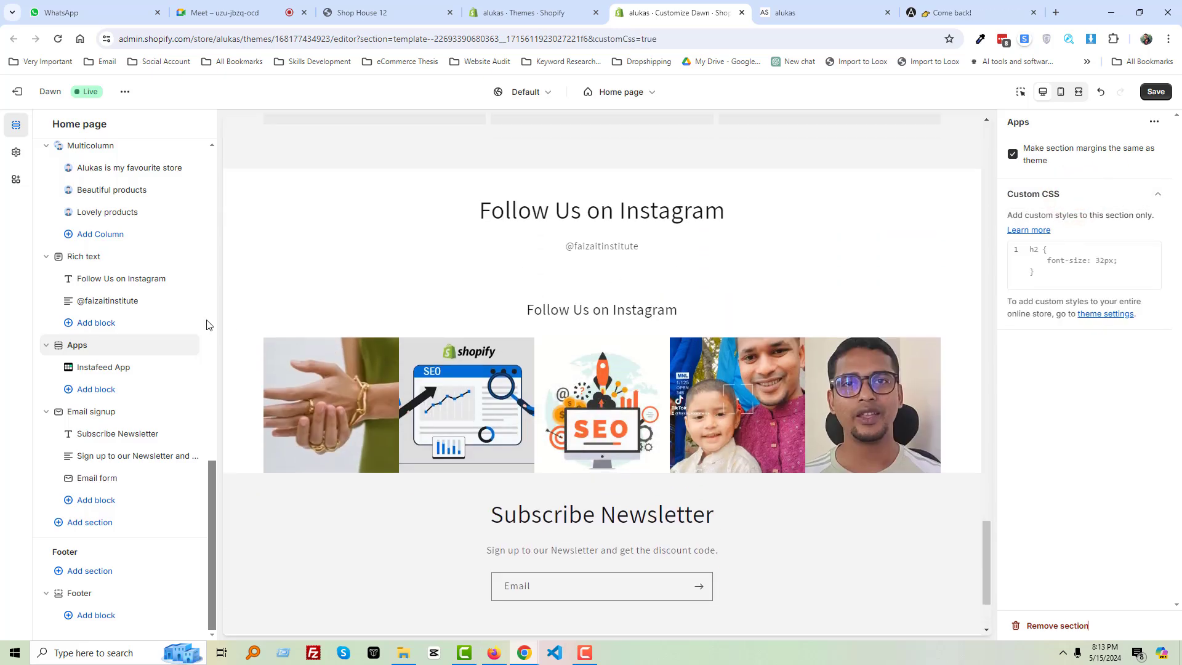
left_click(103, 256)
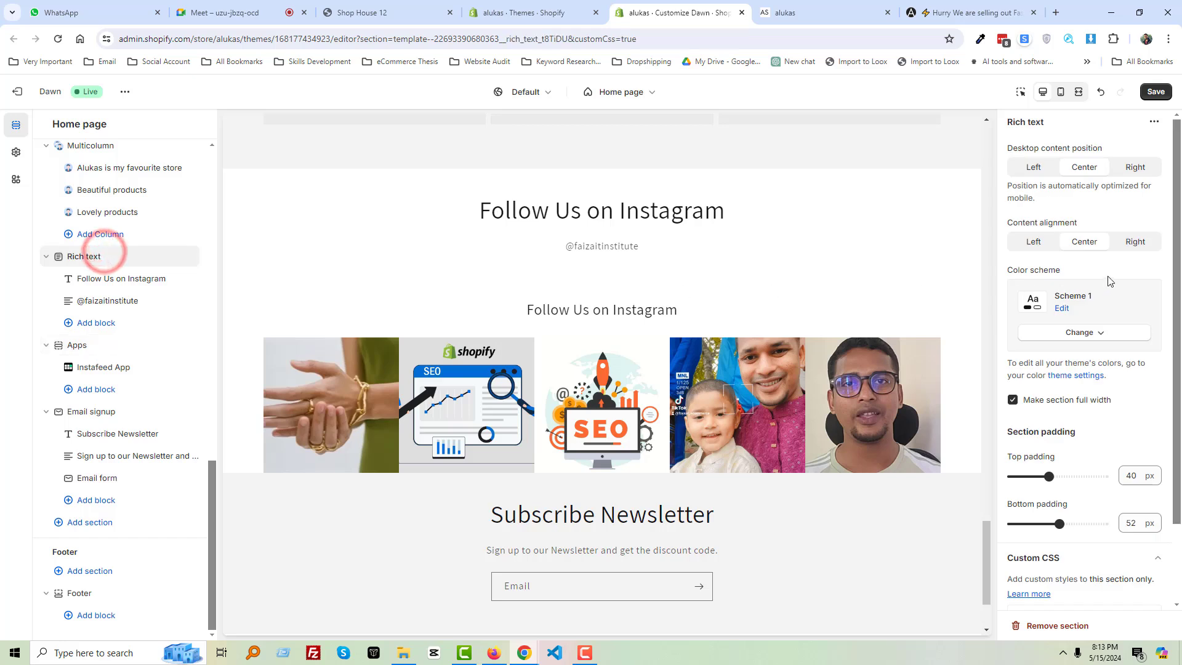
double_click(1130, 522)
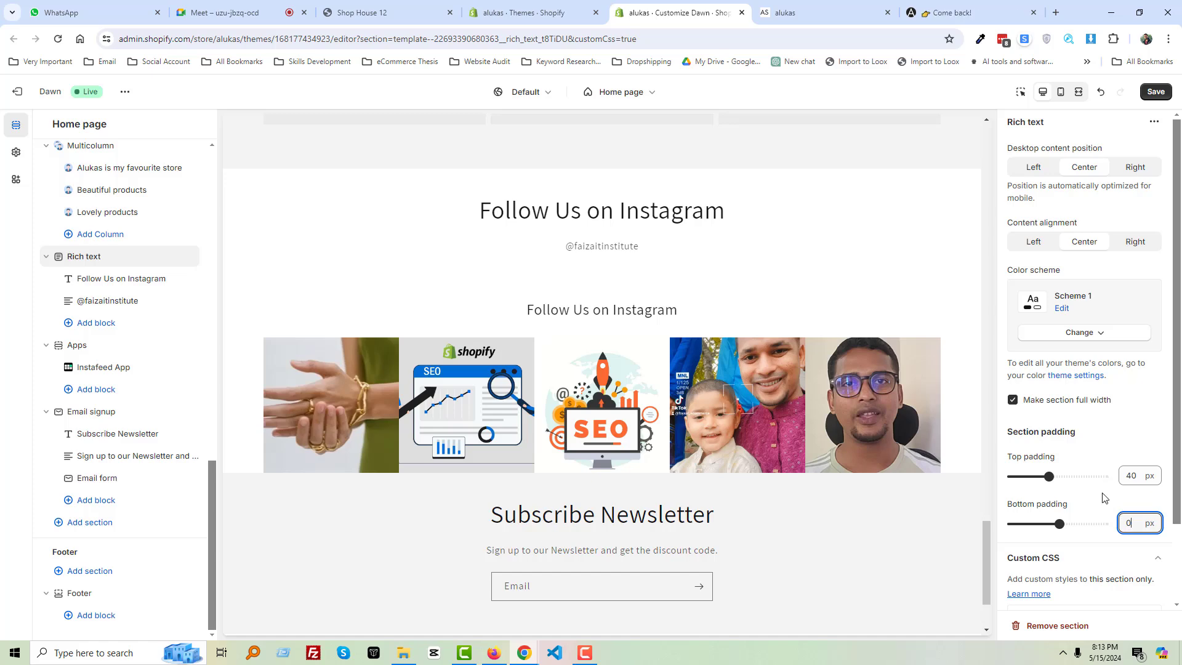
type("0")
left_click(1102, 496)
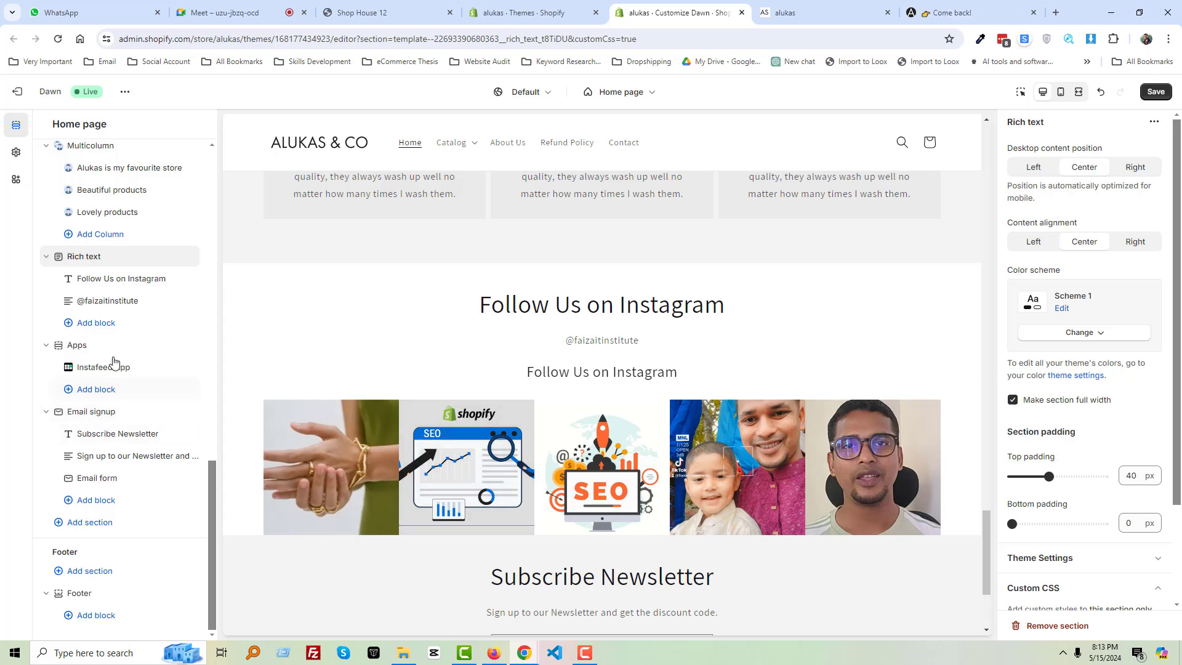
Hide the "Follow Us on Instagram" heading block in the Rich text section
left_click(120, 278)
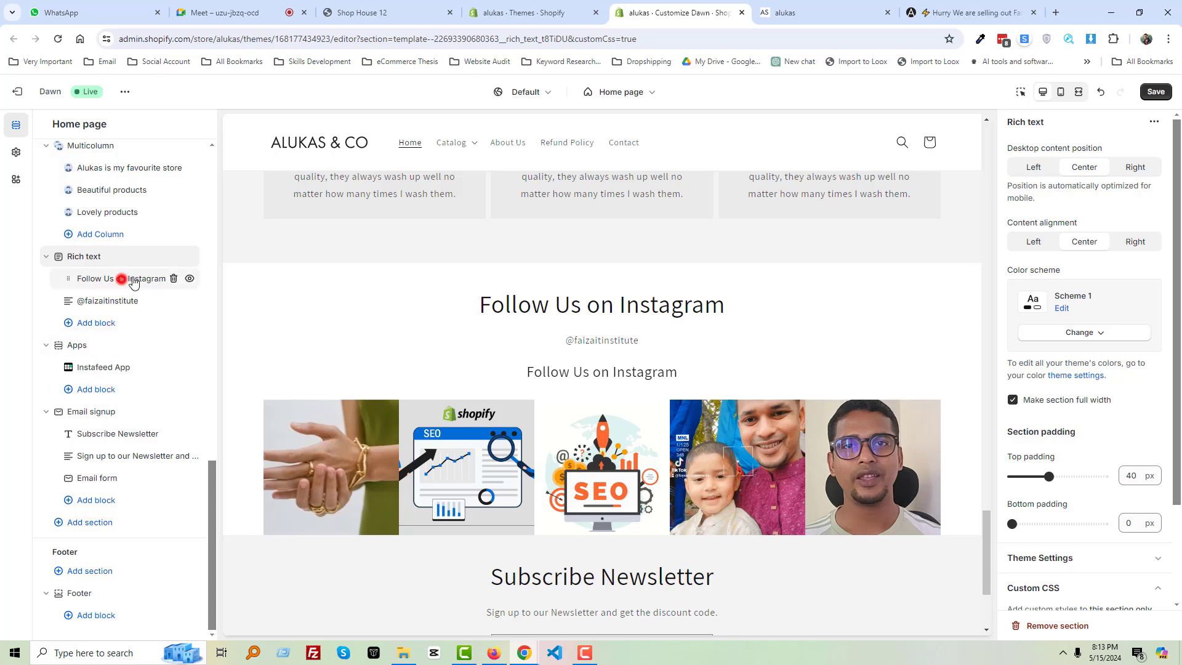
left_click(190, 278)
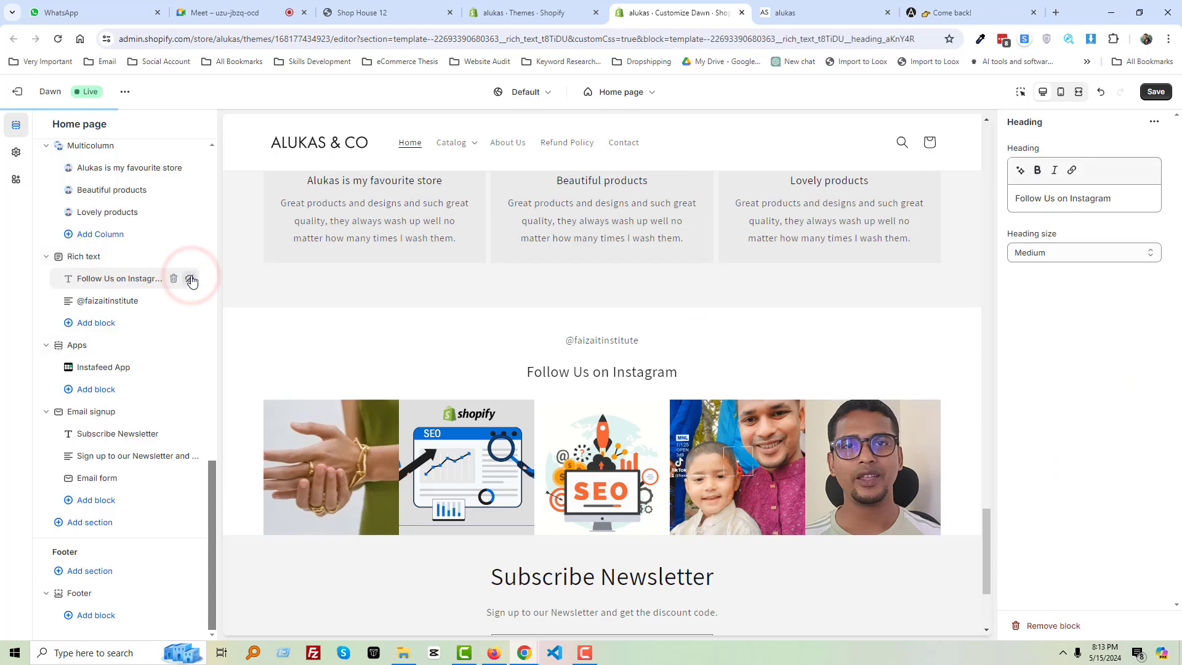
scroll(813, 381, "down", 2)
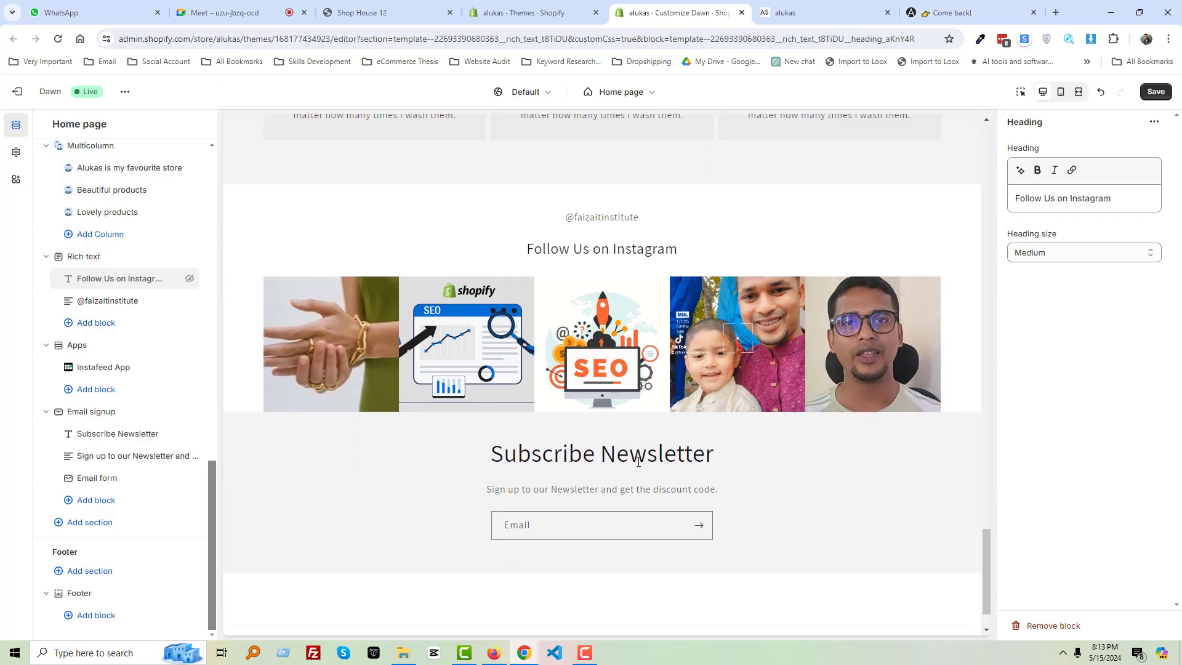
Examine the service features row below the newsletter on the demo-alukas storefront, and compare it with the review and journal sections above
key("ctrl+Tab")
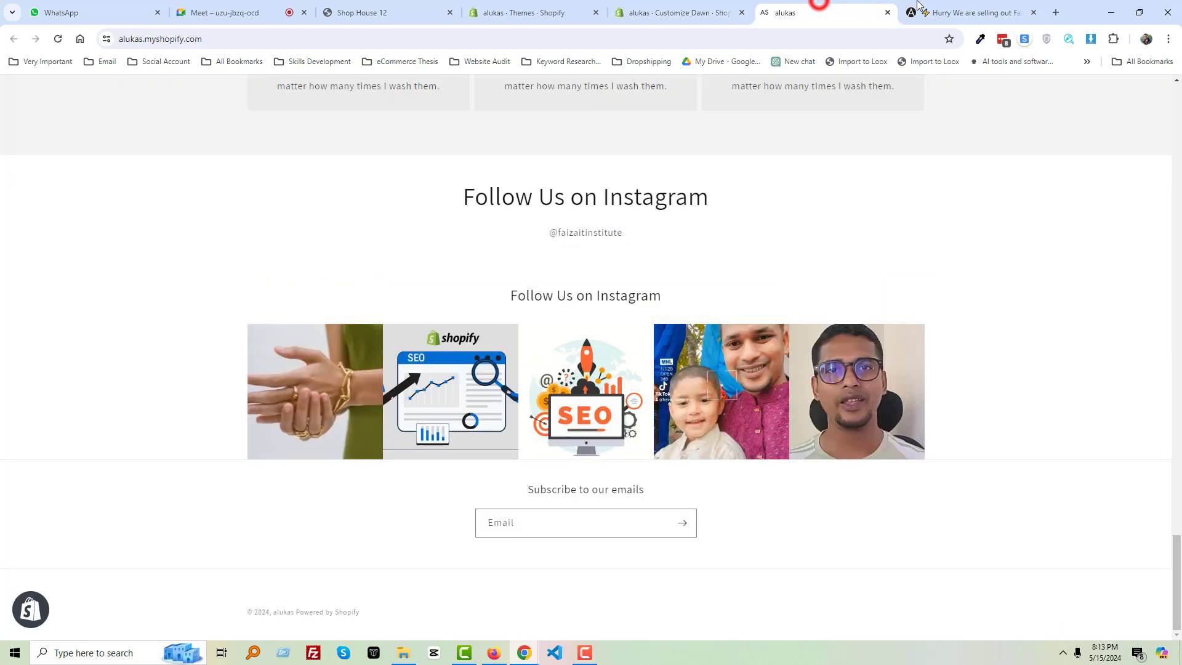
key("ctrl+Tab")
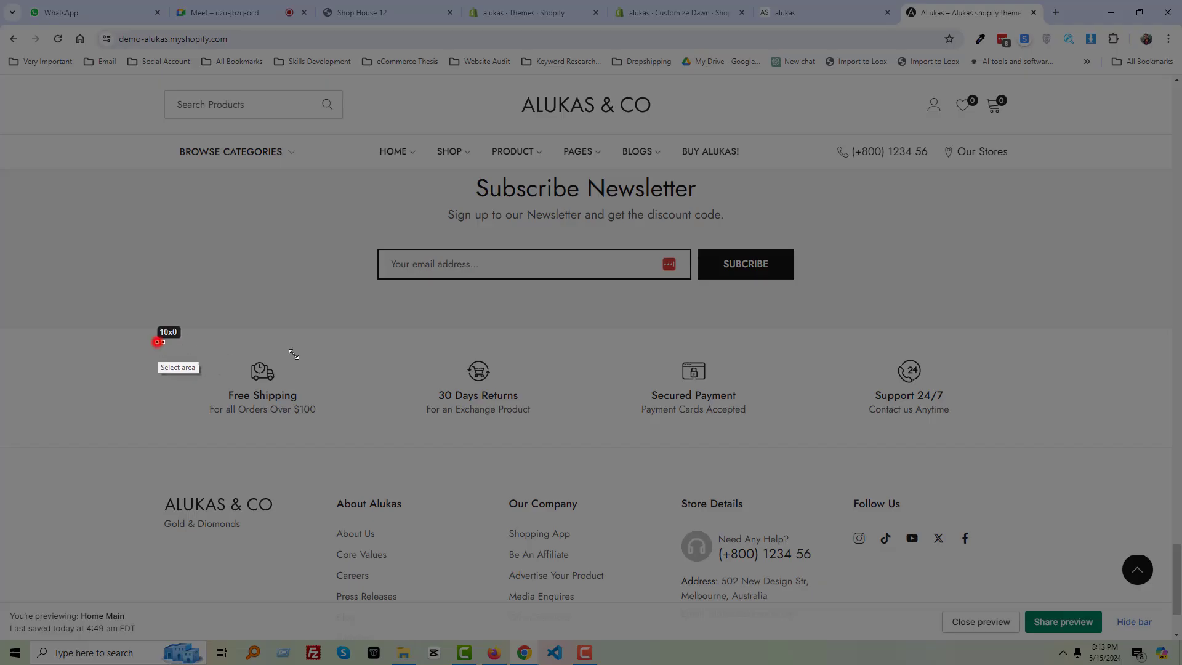
left_click_drag(157, 342, 1046, 454)
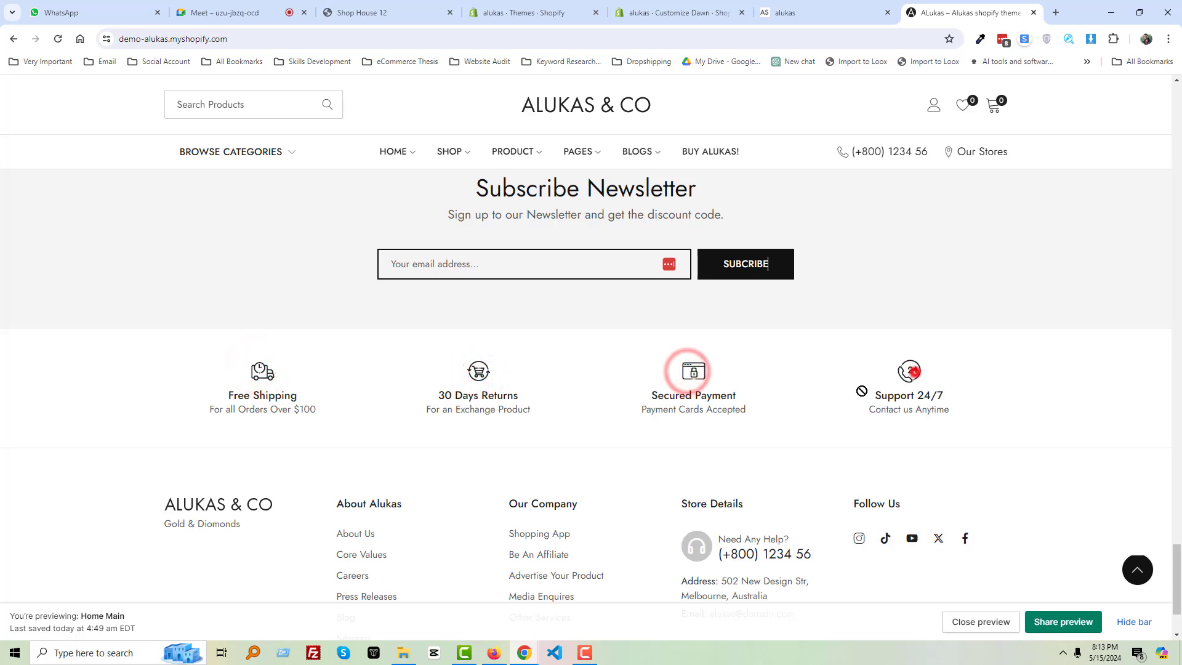
scroll(734, 438, "up", 3)
scroll(734, 438, "up", 15)
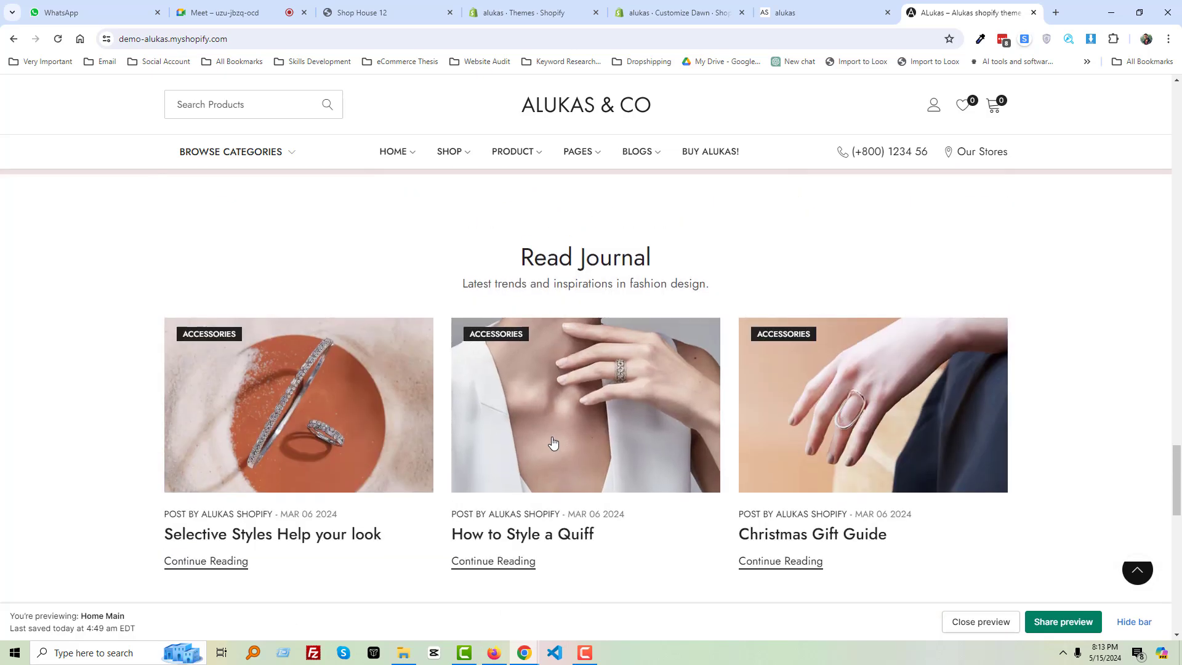
scroll(552, 441, "down", 6)
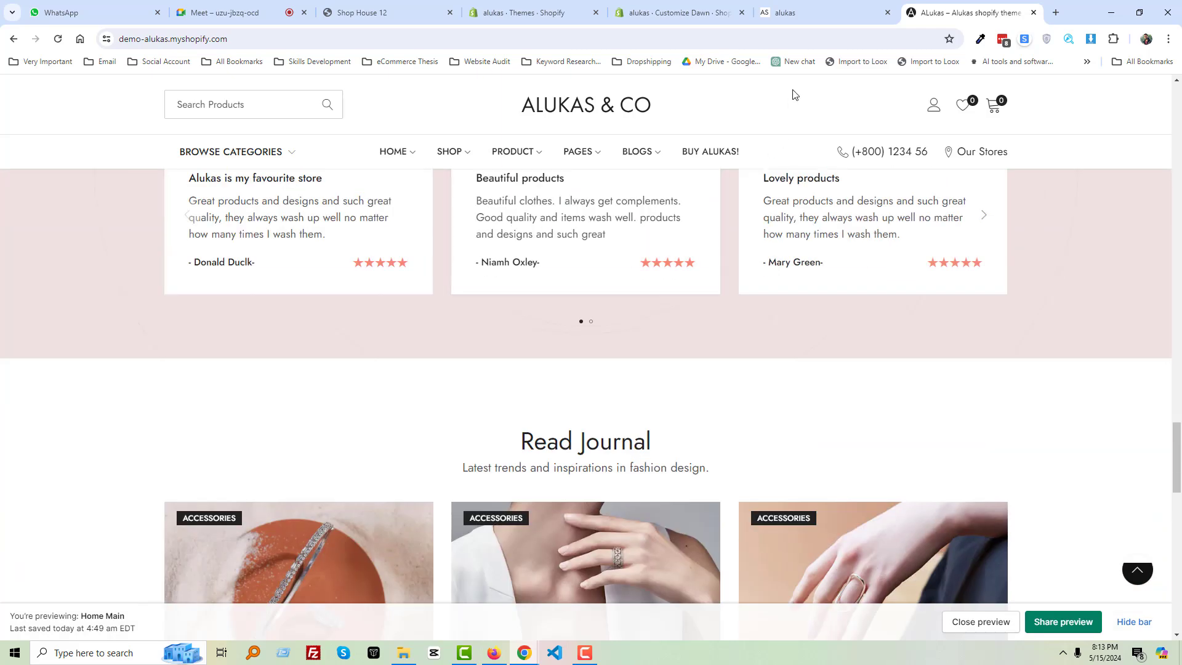
Switch to the alukas storefront and mark out the three Customer Review columns with a screen-capture selection
left_click(849, 9)
scroll(507, 486, "up", 11)
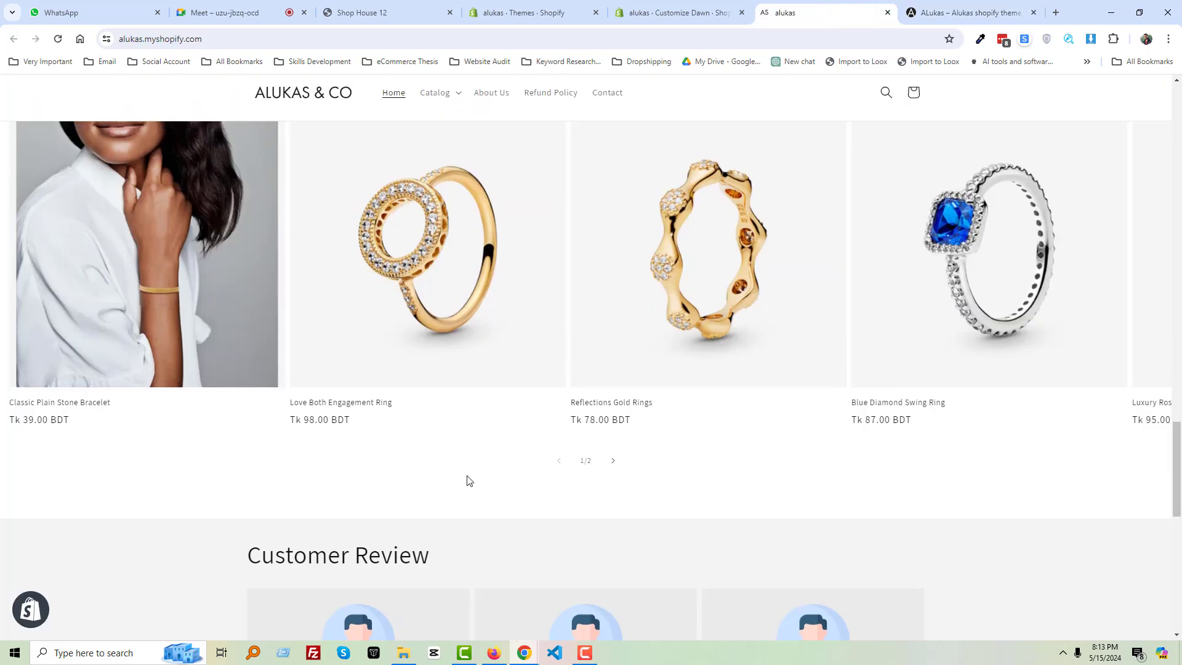
scroll(474, 443, "down", 5)
key("Print")
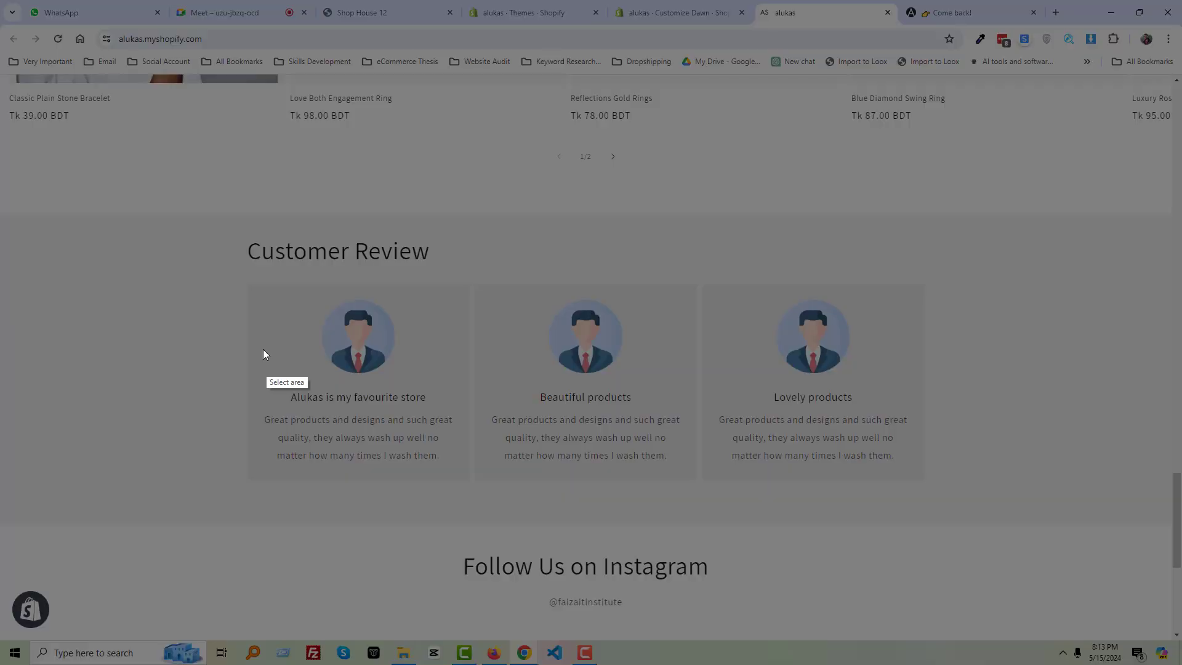
left_click_drag(240, 275, 928, 475)
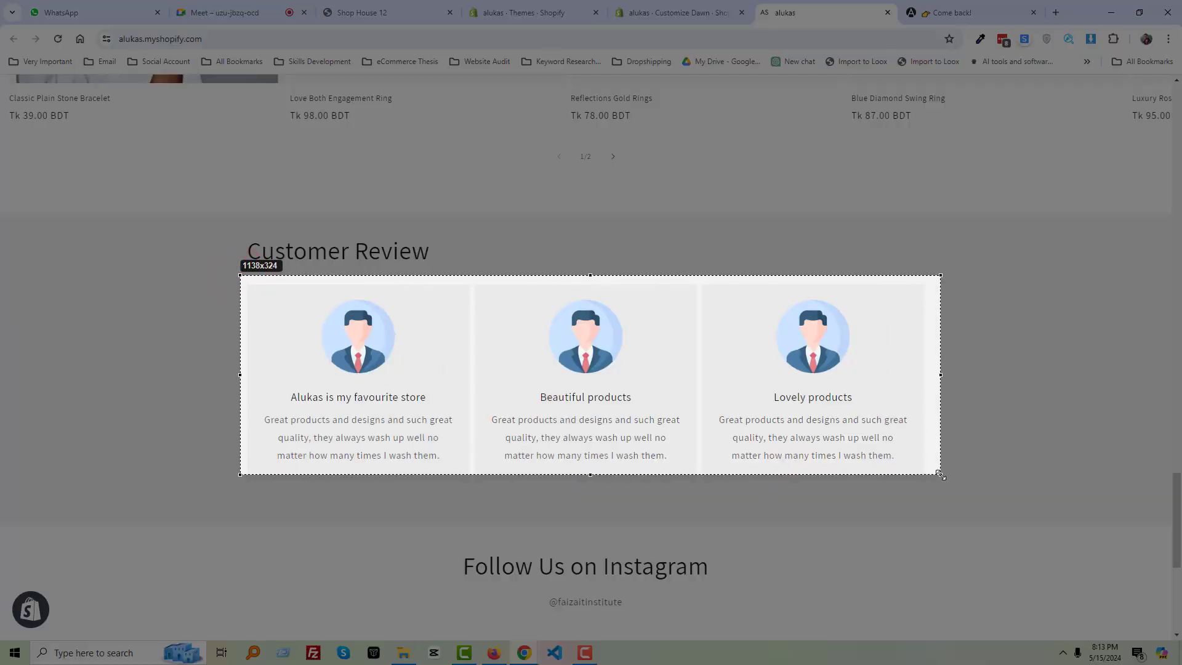
key("ctrl+c")
Mark out the demo-alukas service features row with a screen-capture selection, narrowing it to the Free Shipping item
left_click(942, 7)
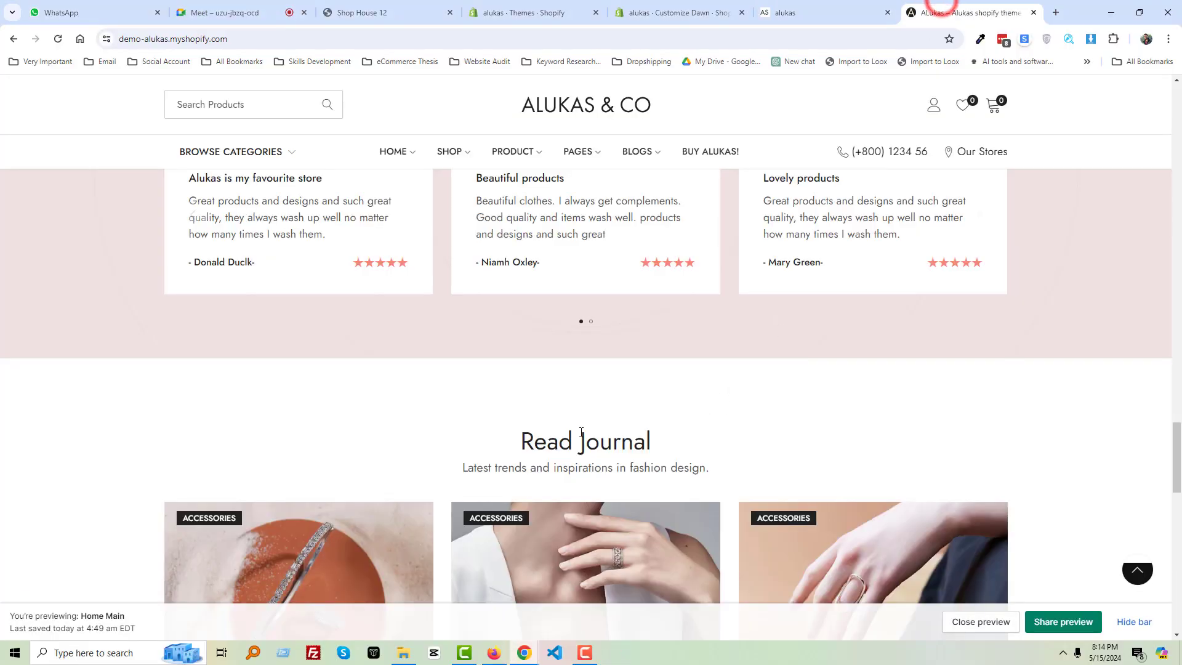
scroll(527, 471, "down", 12)
scroll(533, 485, "down", 2)
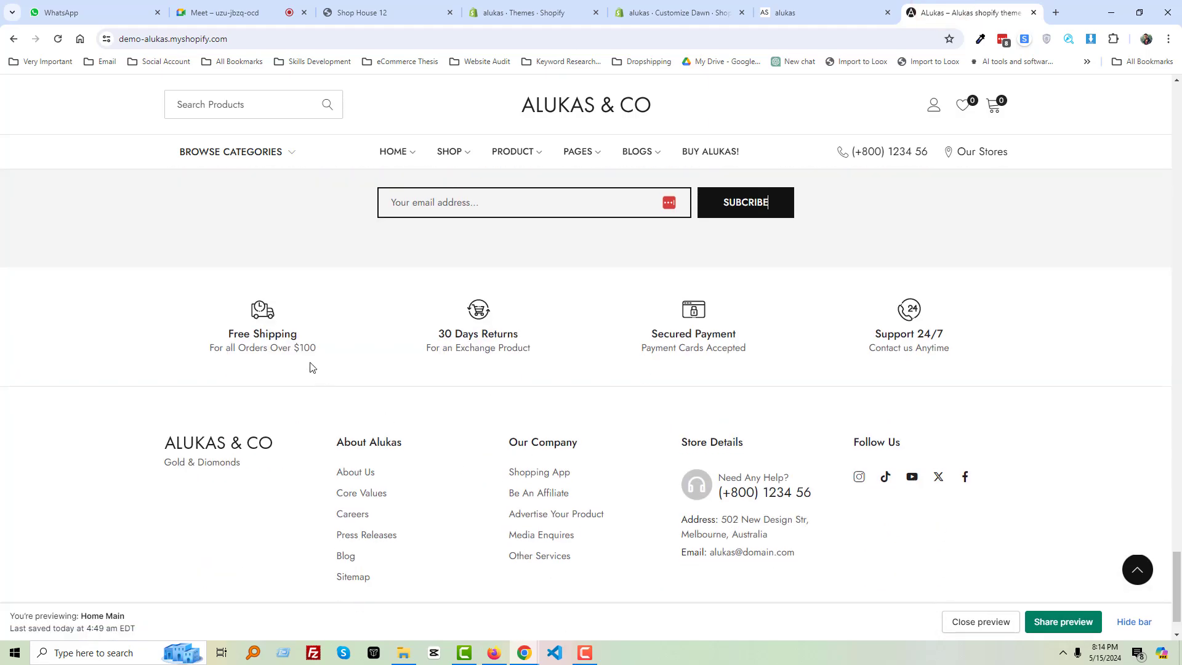
key("Print")
left_click_drag(190, 276, 1027, 381)
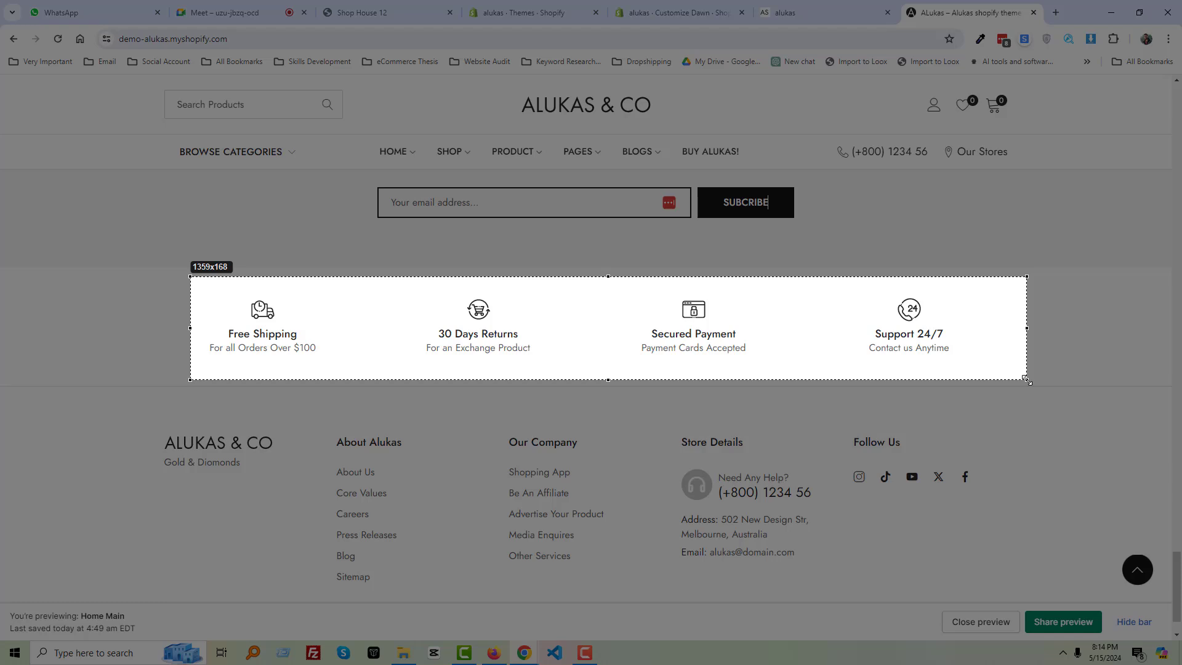
left_click_drag(1026, 381, 355, 370)
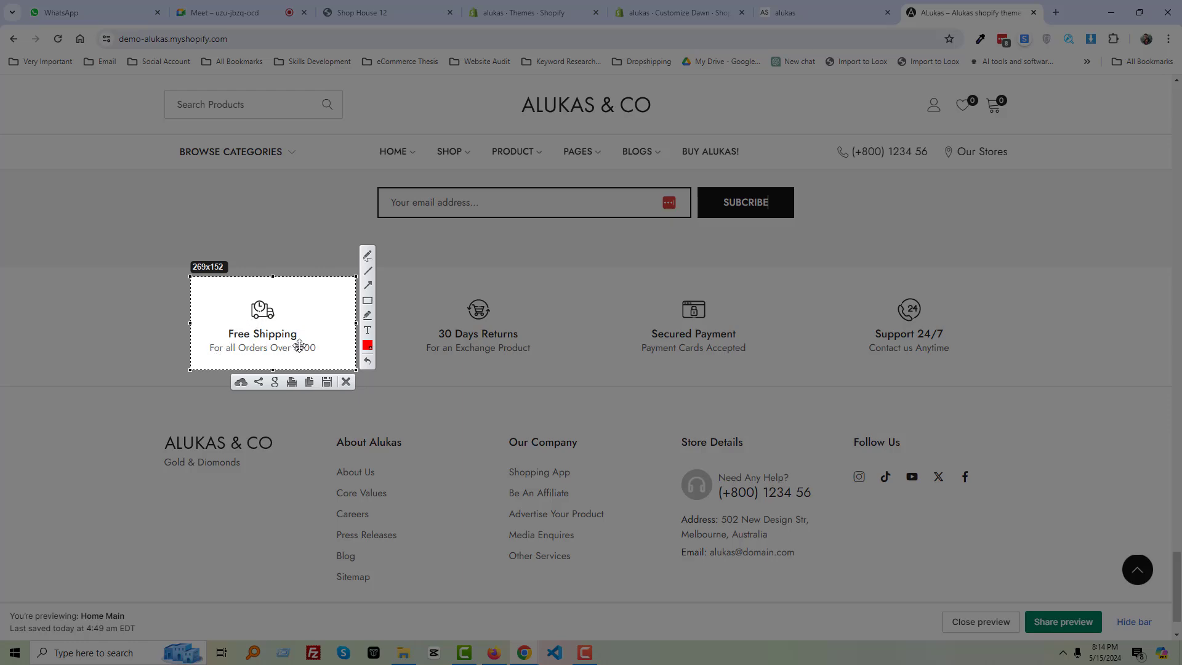
key("ctrl+c")
Return to the alukas storefront and examine the Customer Review columns again as a layout for the service features row
left_click(782, 13)
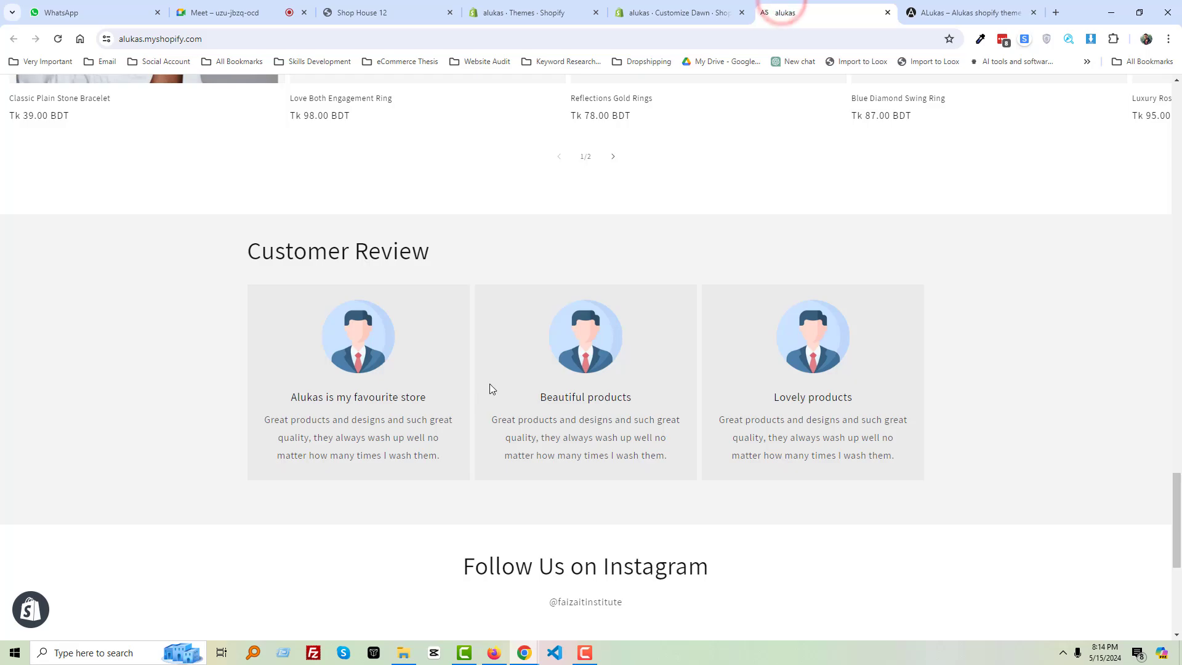
key("Print")
left_click_drag(242, 277, 951, 493)
key("ctrl+c")
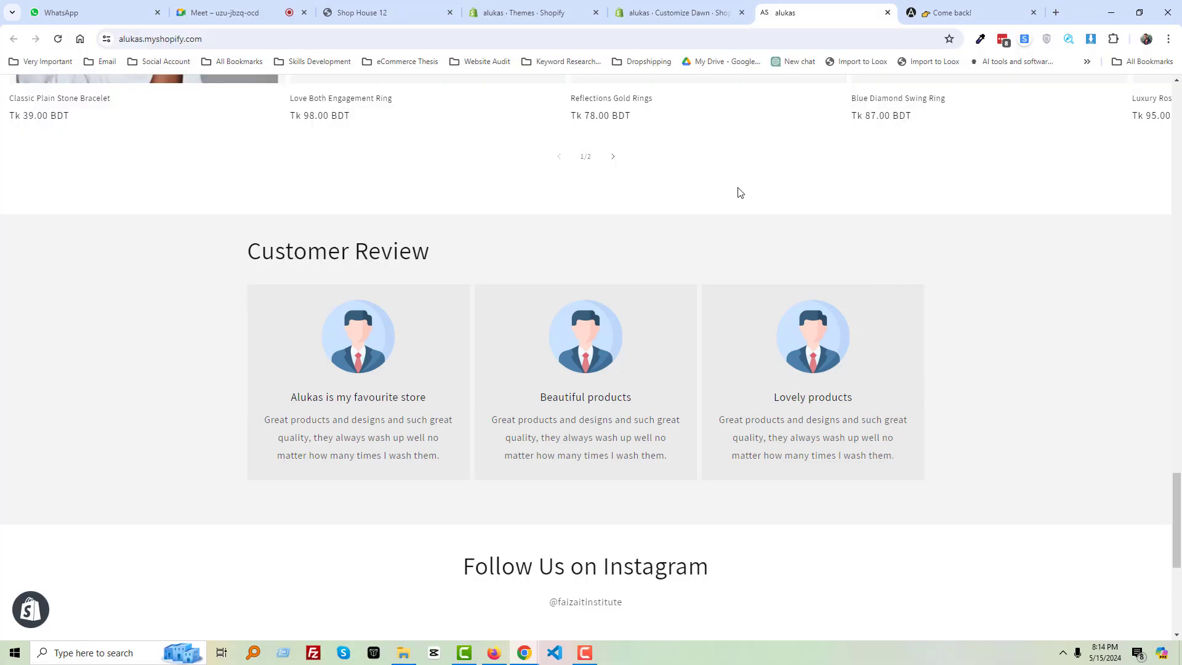
Return to the theme editor, check the Customer Review section in the preview, and save the theme changes
left_click(677, 12)
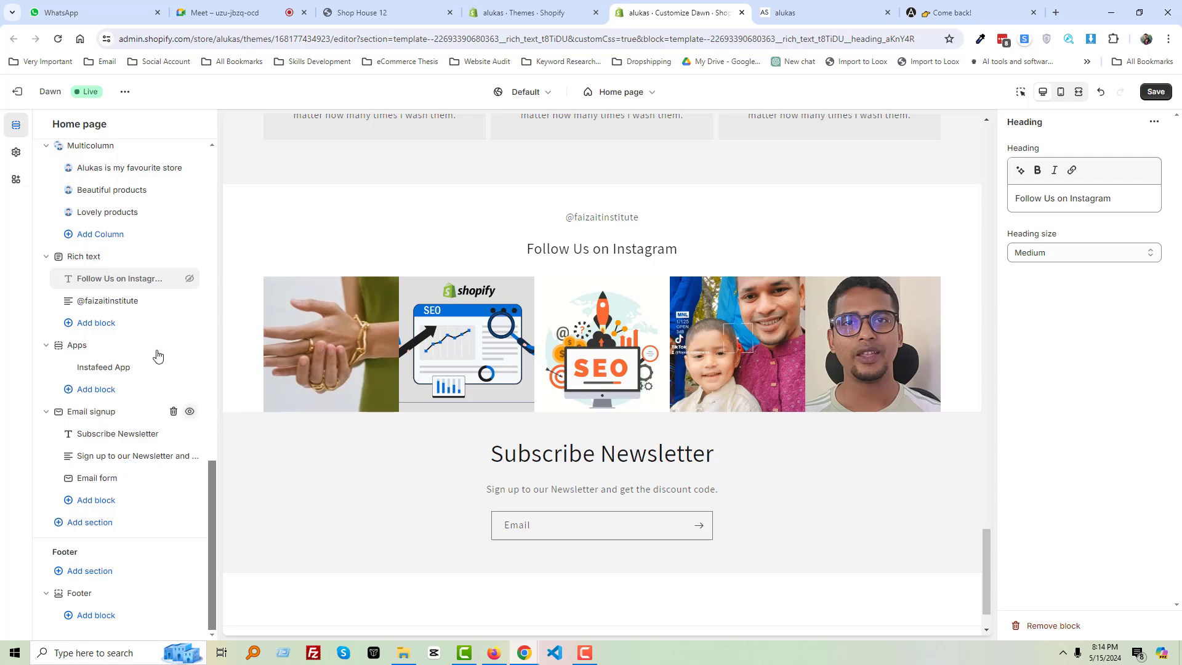
scroll(466, 377, "up", 6)
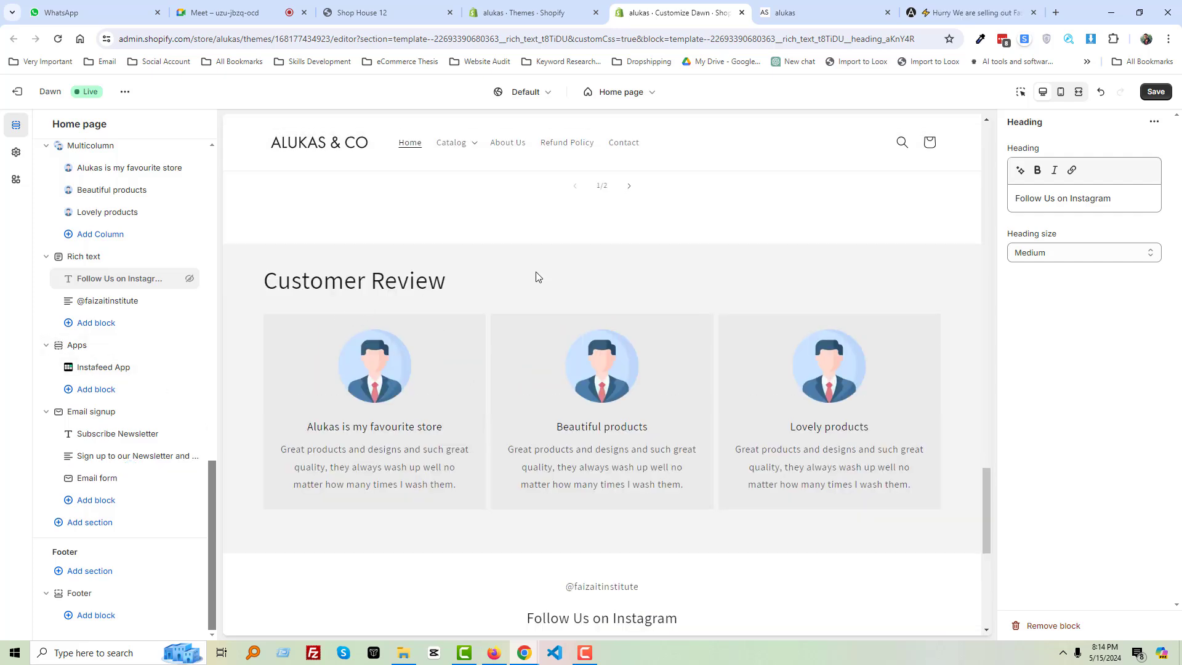
left_click(535, 272)
left_click(235, 261)
scroll(320, 305, "up", 1)
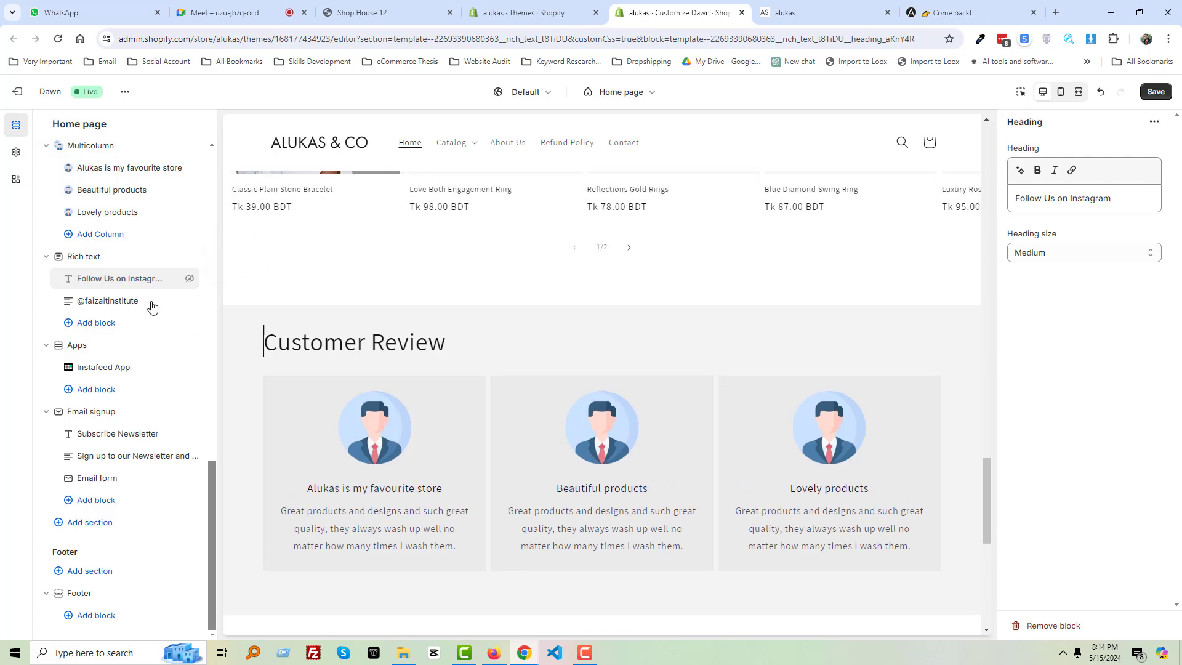
left_click(1154, 92)
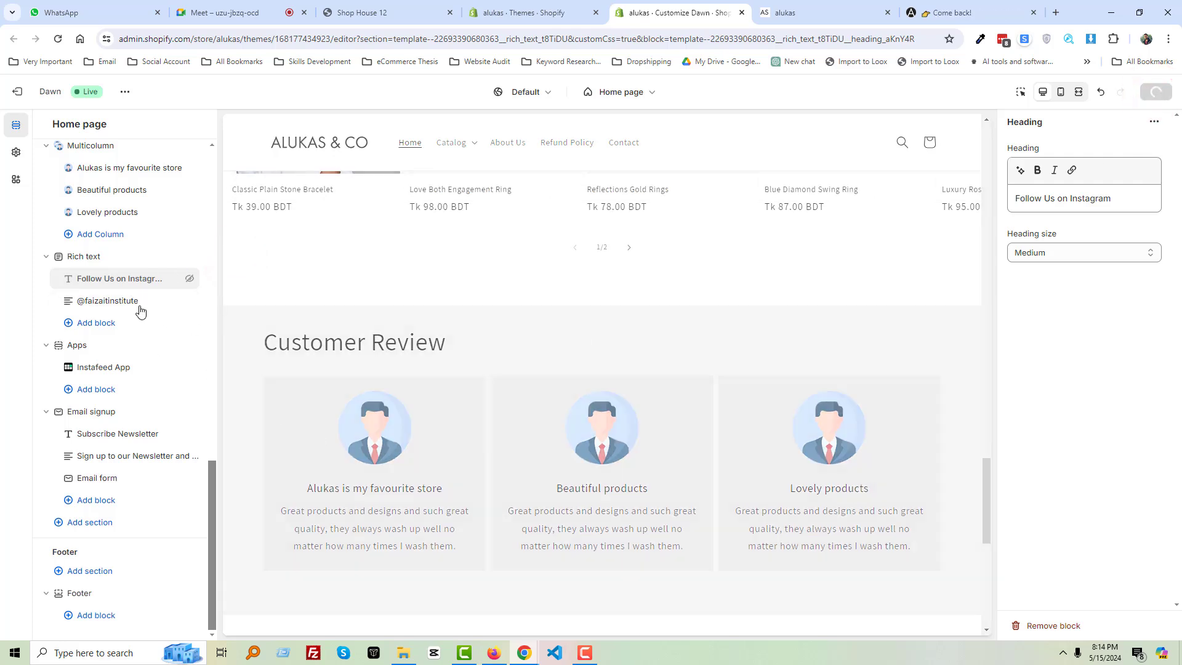
Check the Customer Review Multicolumn settings, and add another Multicolumn section to the template below Email signup
scroll(132, 277, "up", 1)
left_click(111, 210)
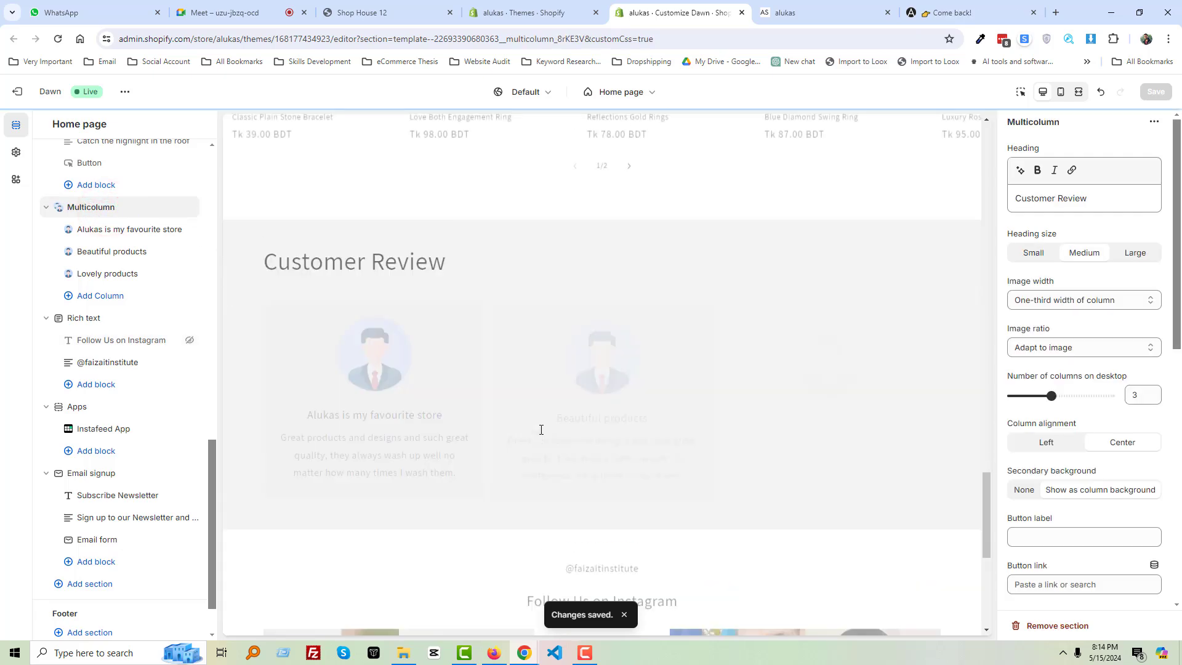
scroll(111, 428, "down", 1)
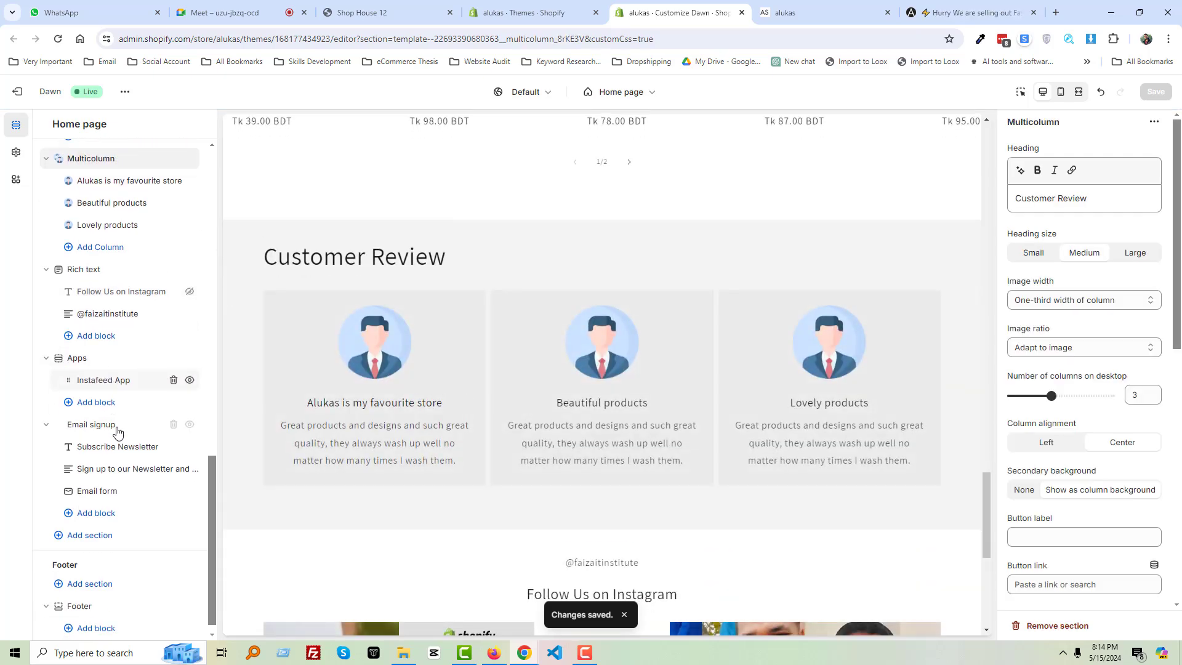
scroll(449, 478, "down", 6)
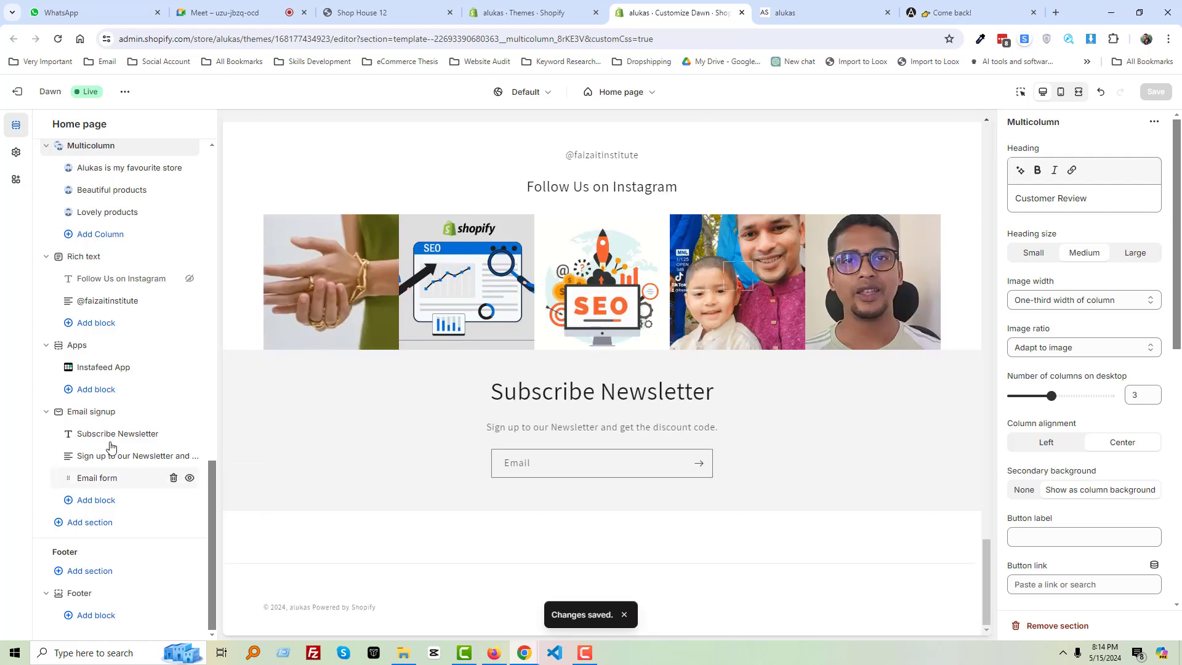
left_click(98, 525)
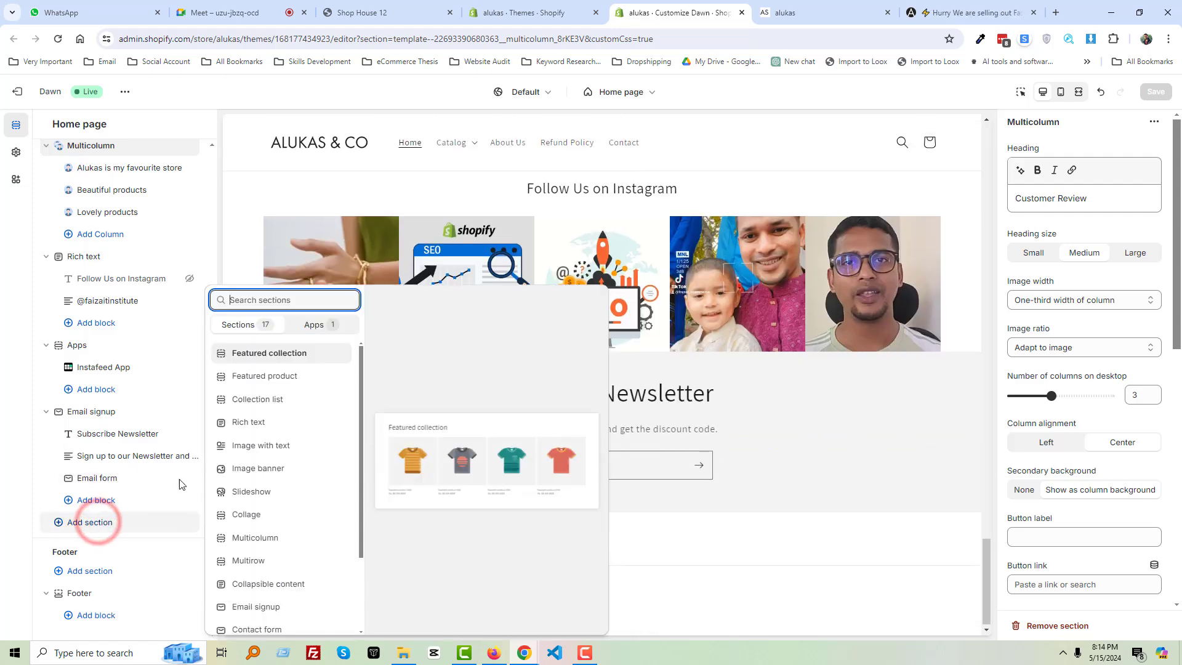
left_click(282, 542)
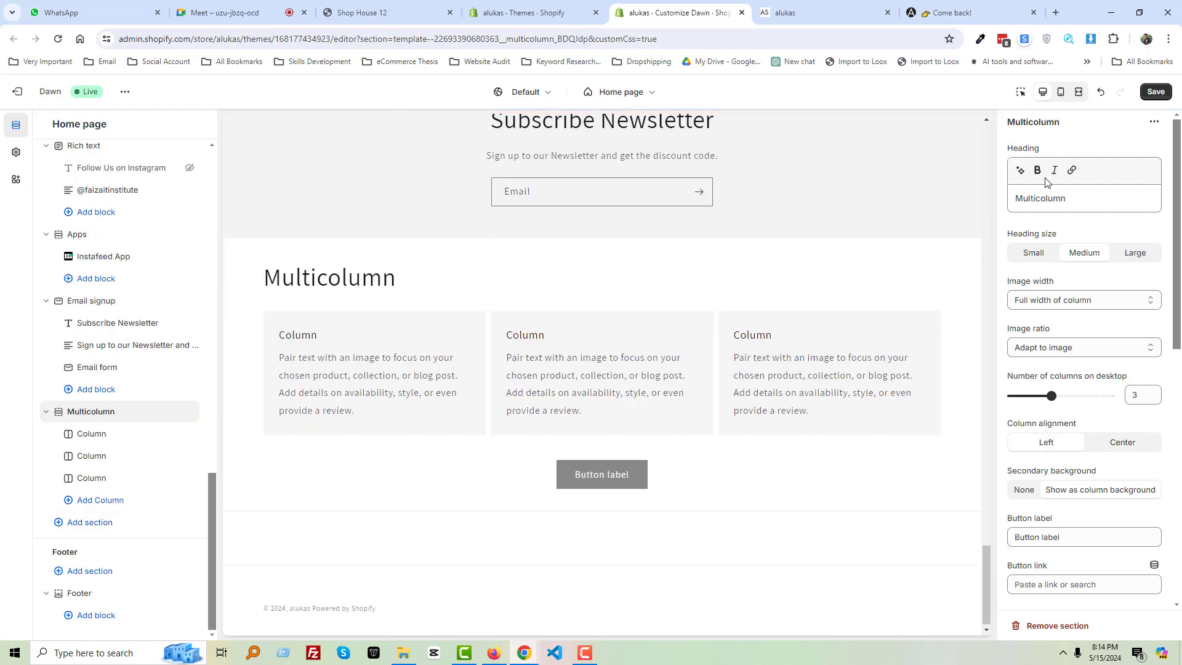
Clear the heading and the button label of the new Multicolumn section below the newsletter signup
double_click(1050, 199)
key("BackSpace")
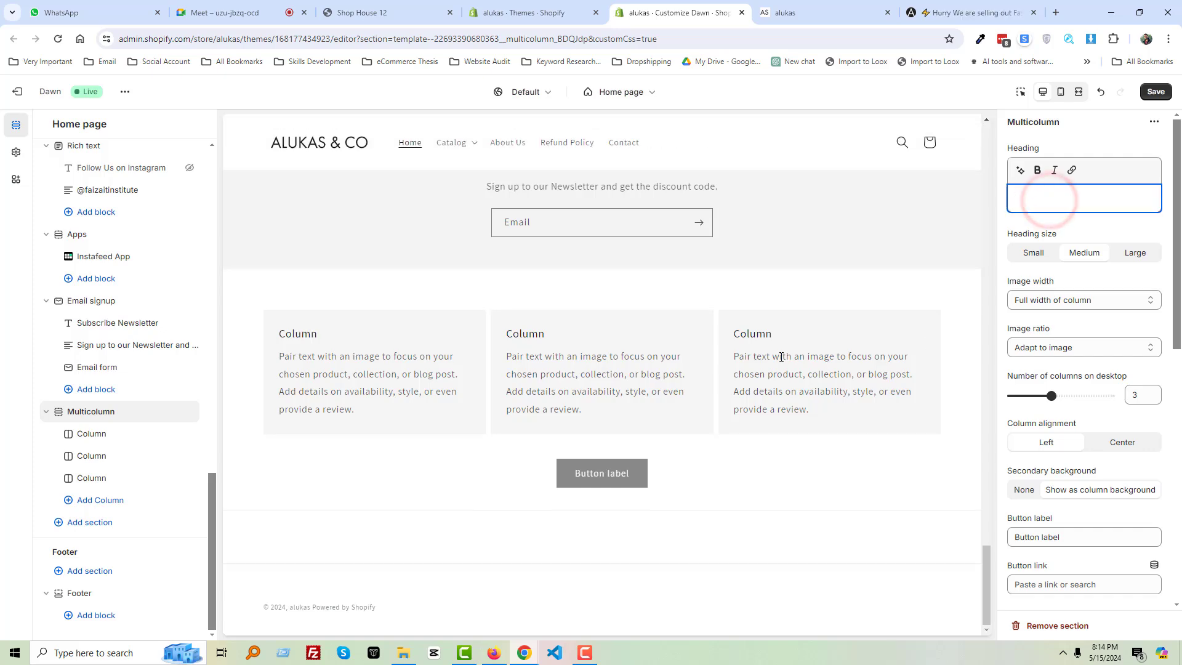
scroll(1067, 391, "down", 7)
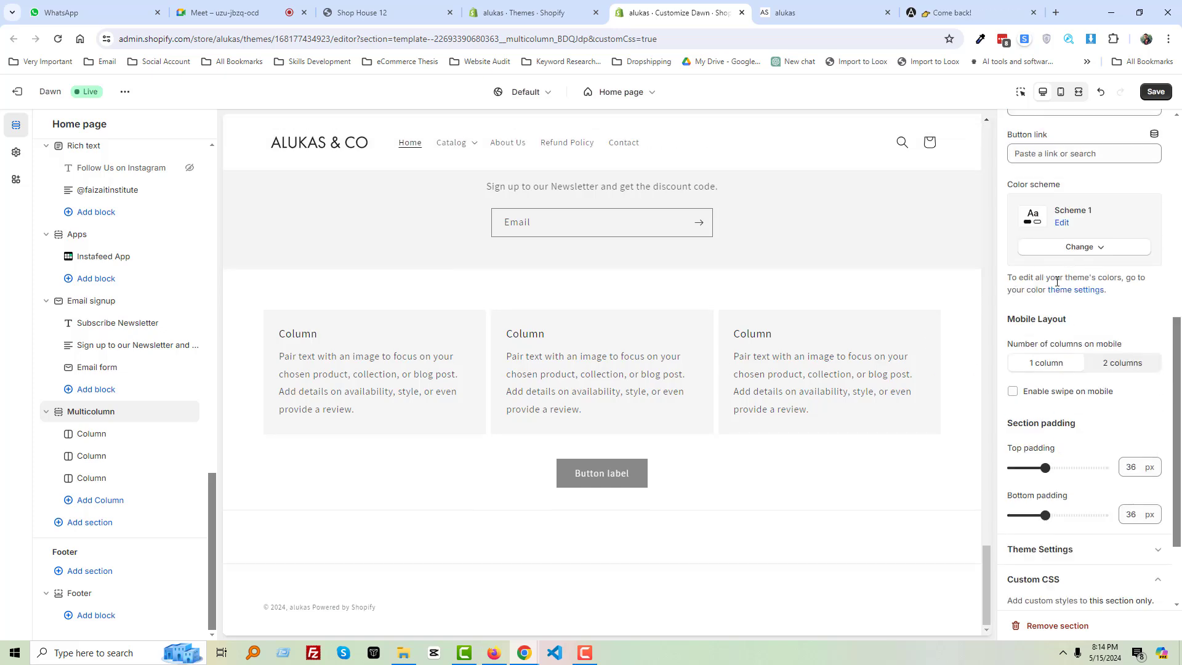
scroll(1056, 281, "up", 3)
triple_click(1076, 290)
key("BackSpace")
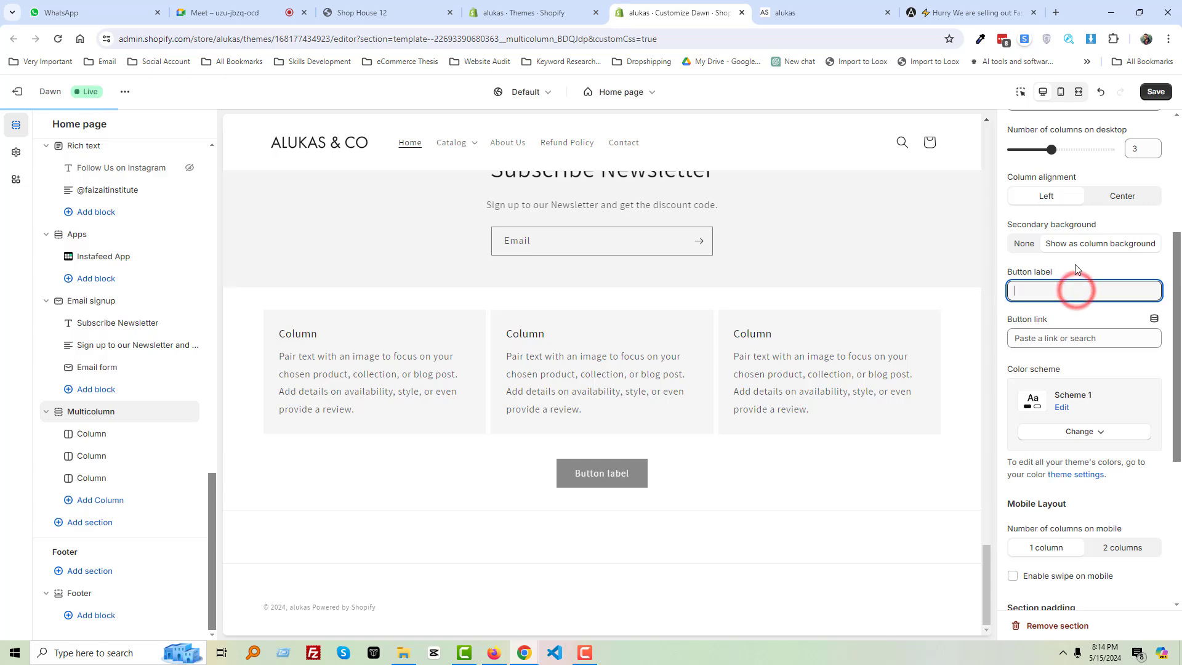
left_click(1085, 270)
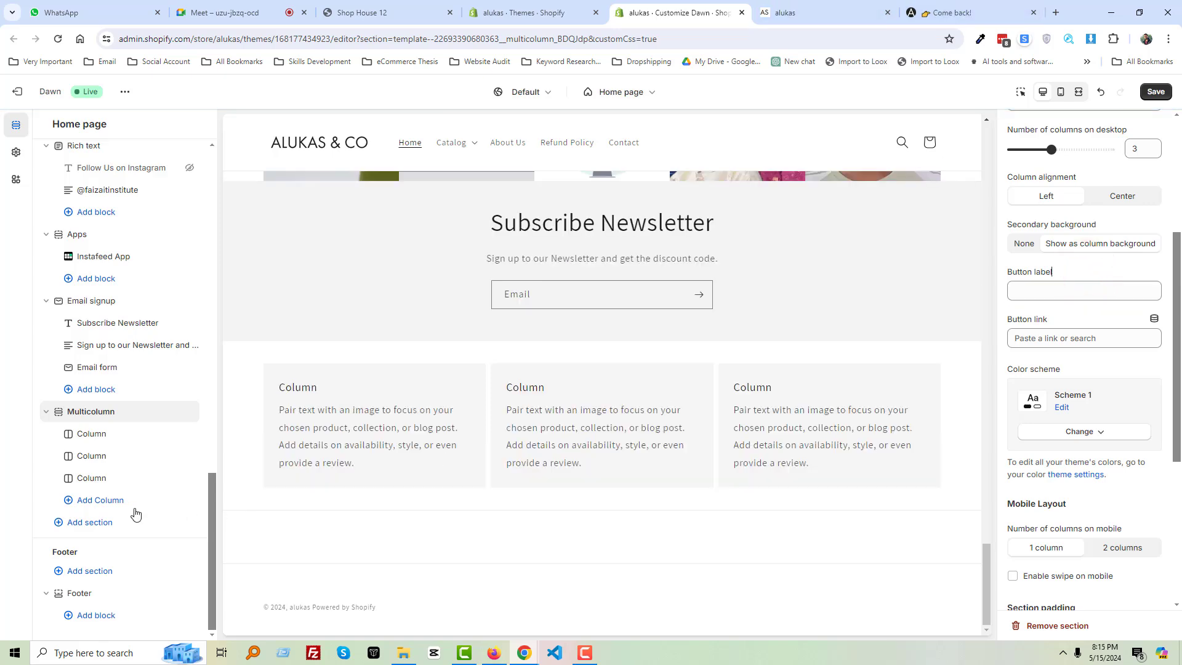
Add a fourth column to the new Multicolumn section, and set it to 4 columns on desktop with centered alignment
left_click(101, 501)
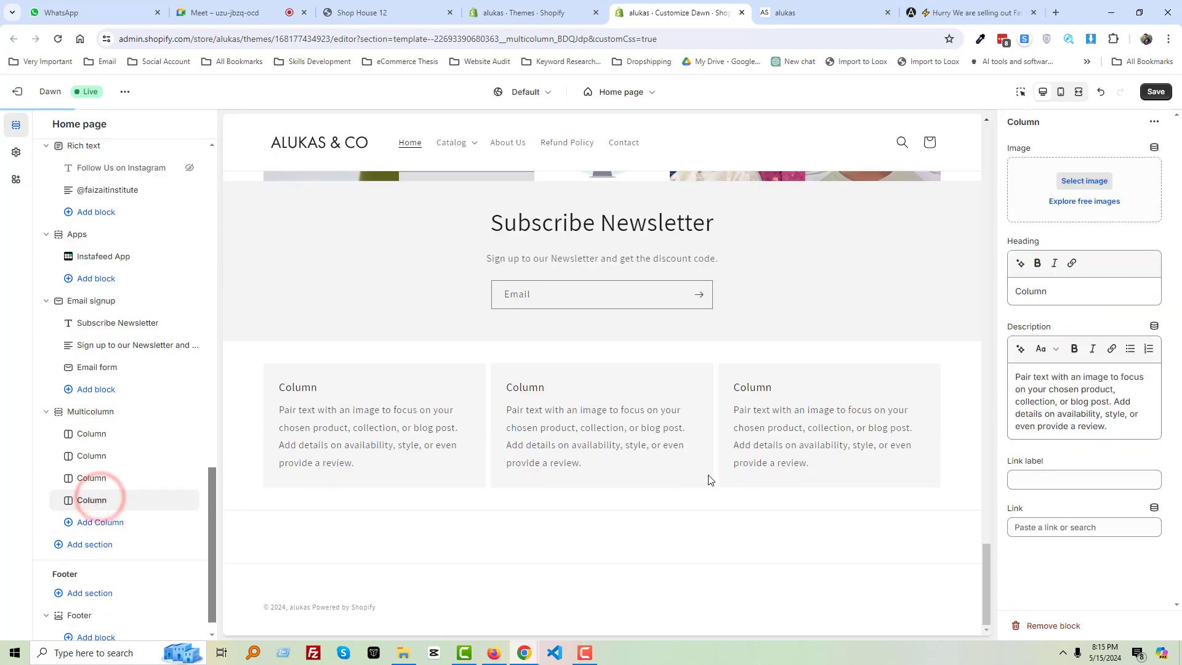
left_click(99, 416)
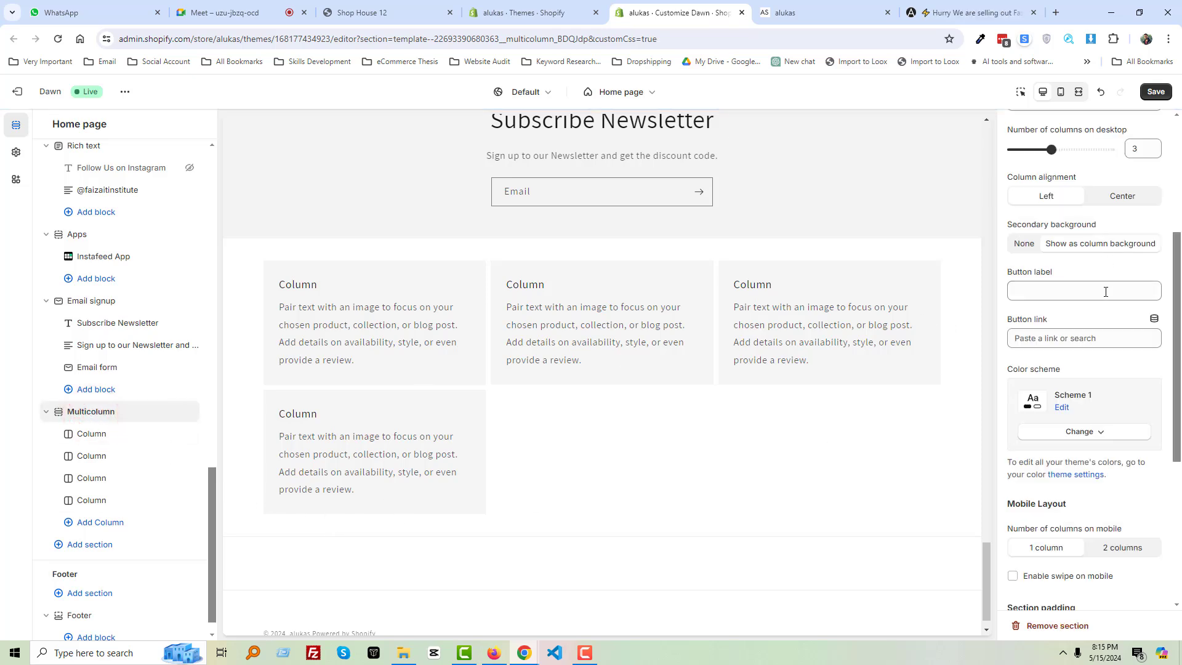
double_click(1144, 148)
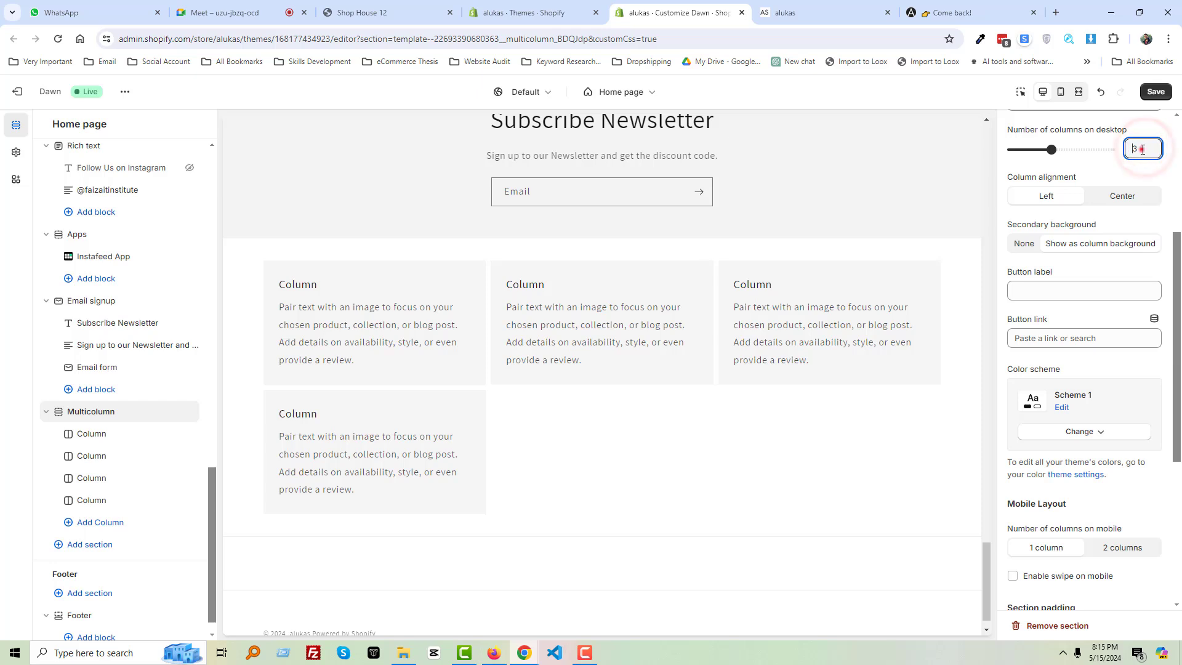
type("4")
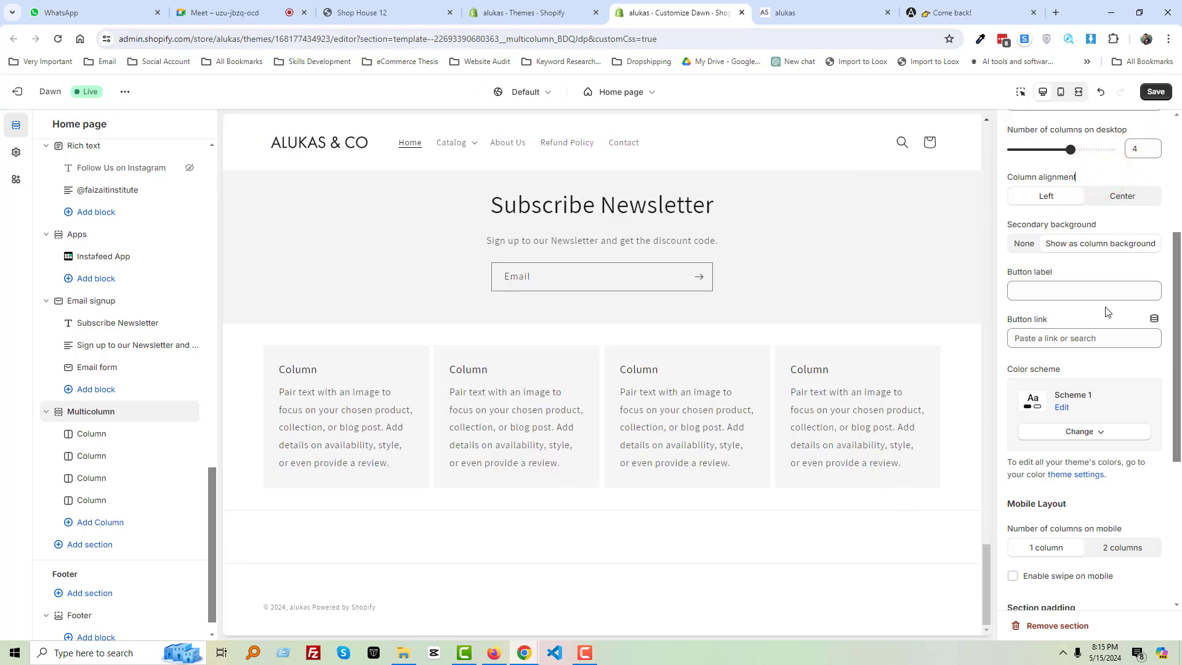
left_click(1105, 199)
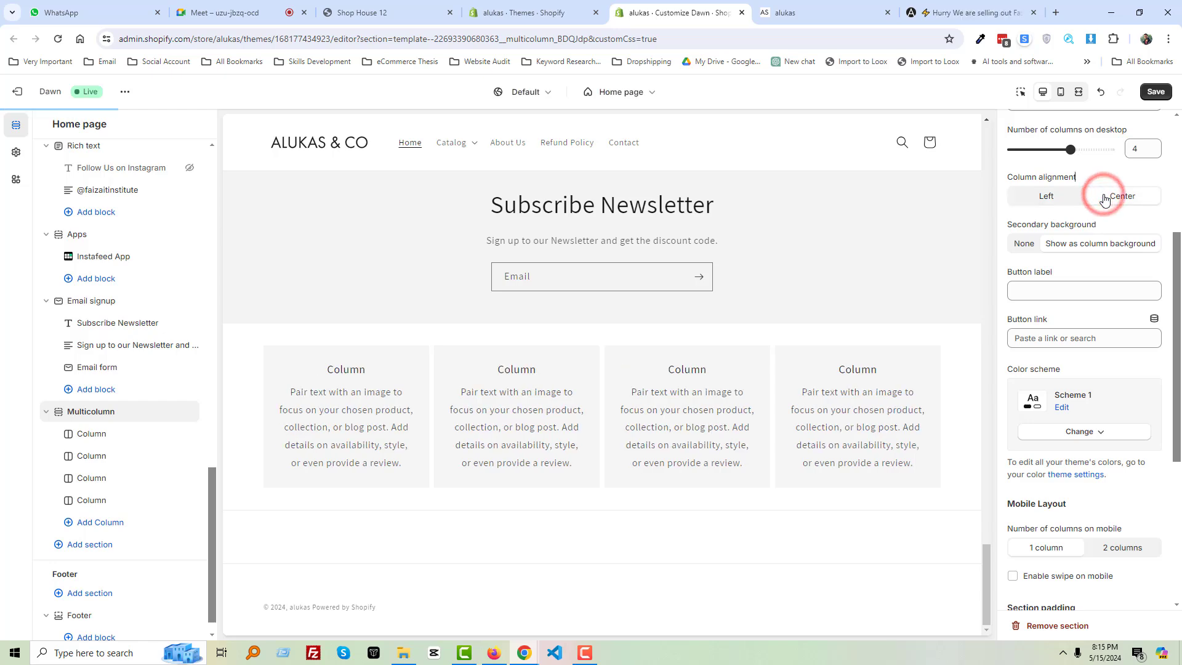
Switch to the demo-alukas storefront and copy the Free Shipping heading from the service features row
left_click(942, 12)
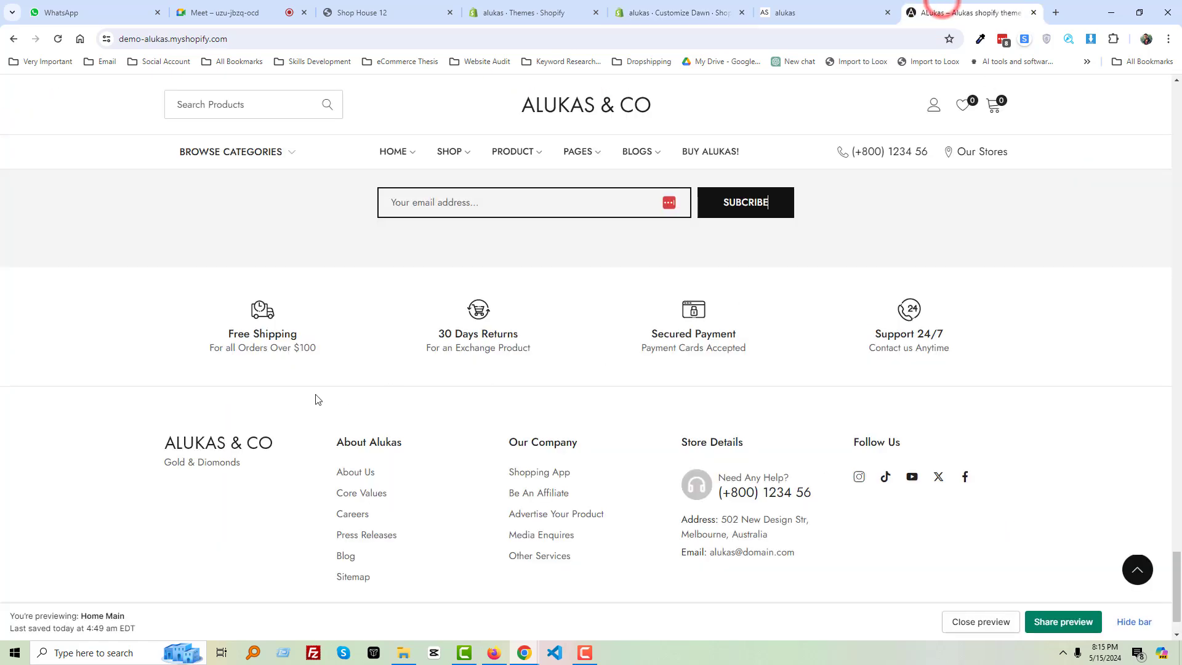
left_click_drag(264, 332, 298, 333)
key("ctrl+c")
right_click(263, 310)
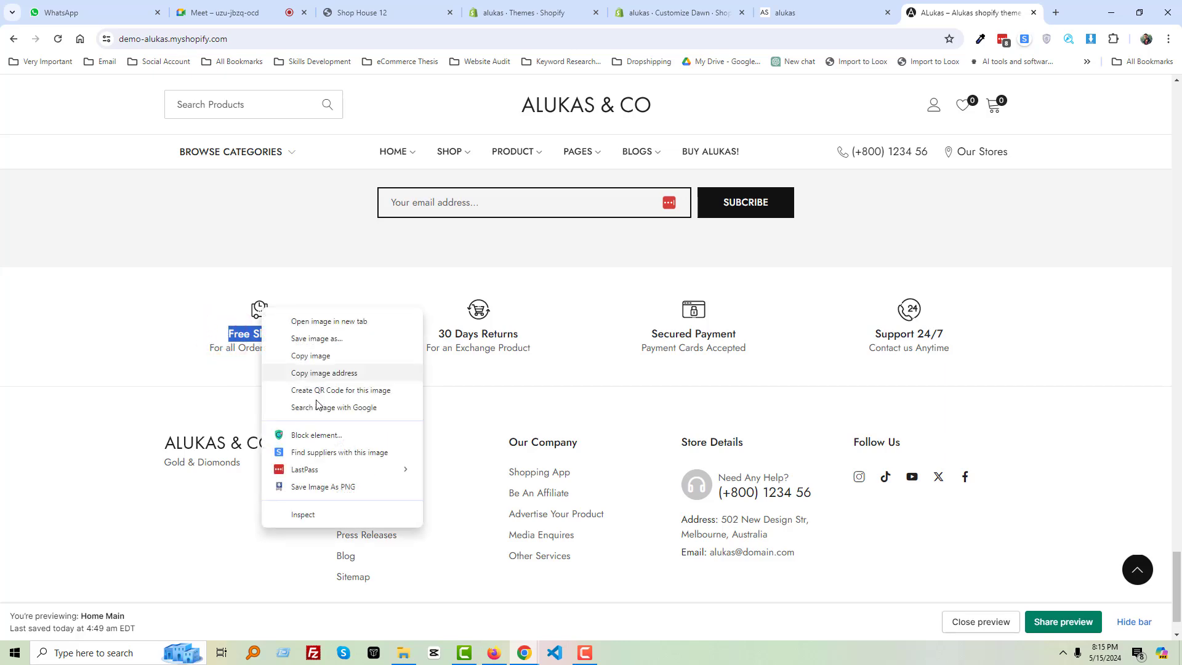
left_click(319, 338)
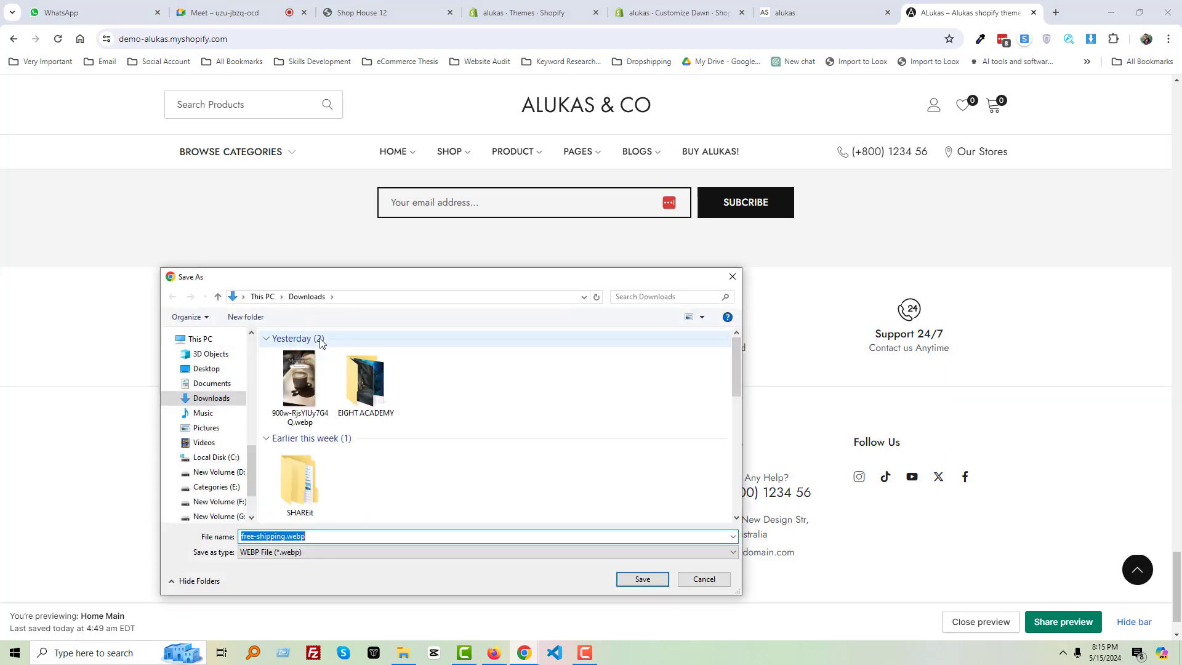
key("Escape")
Save the Free Shipping icon to Downloads as a PNG image named Free Shipping
right_click(262, 311)
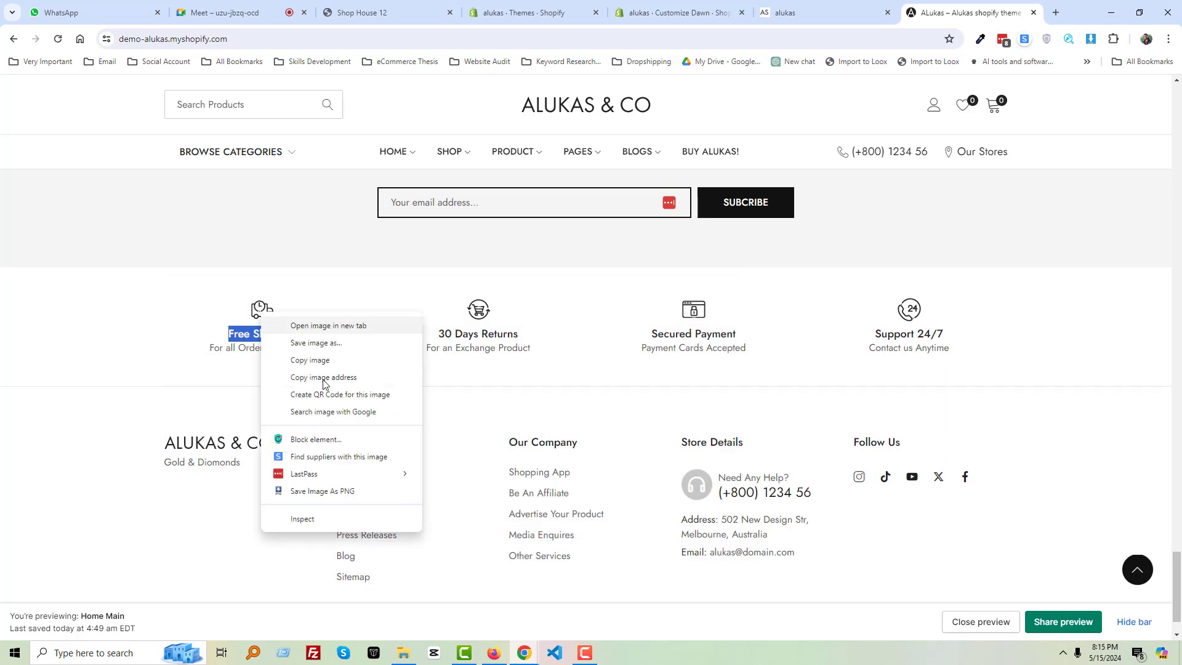
left_click(311, 492)
key("ctrl+v")
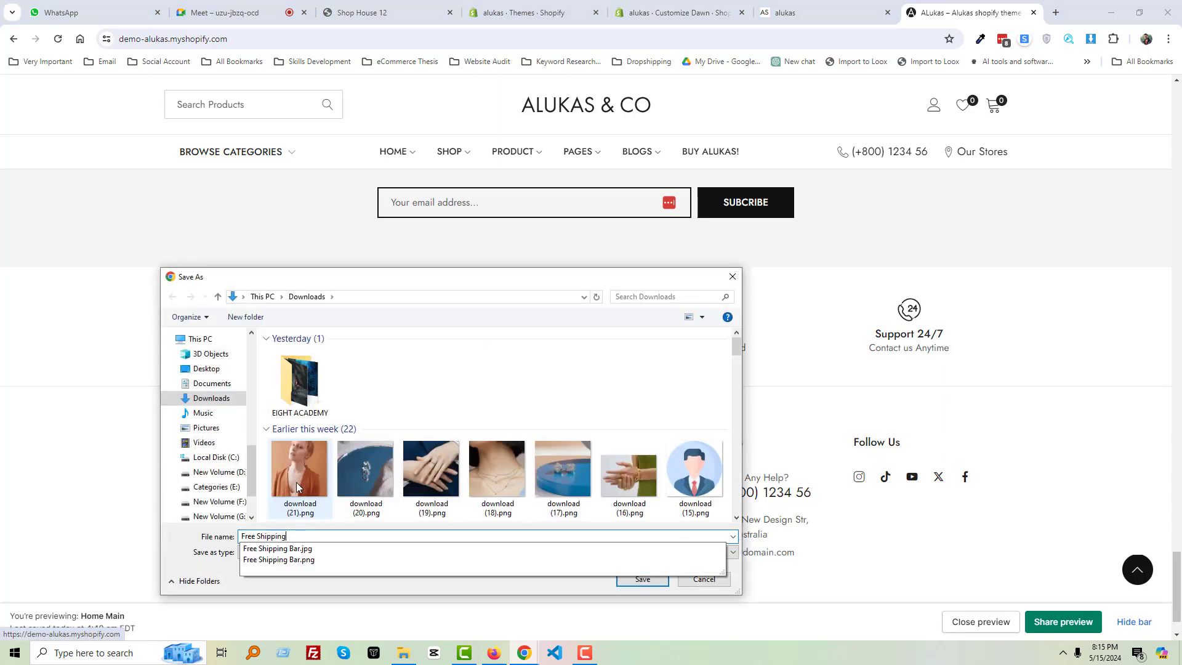
key("Return")
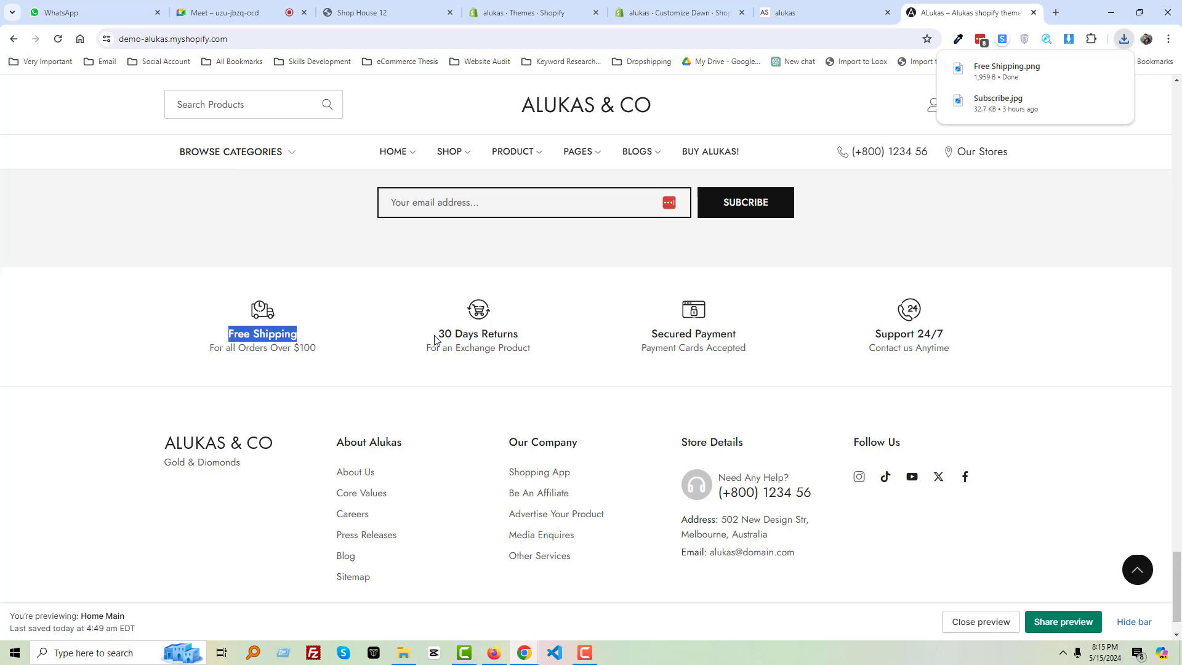
Save the 30 Days Returns icon to Downloads as a PNG image, using its heading as the file name
triple_click(431, 335)
key("ctrl+c")
right_click(480, 314)
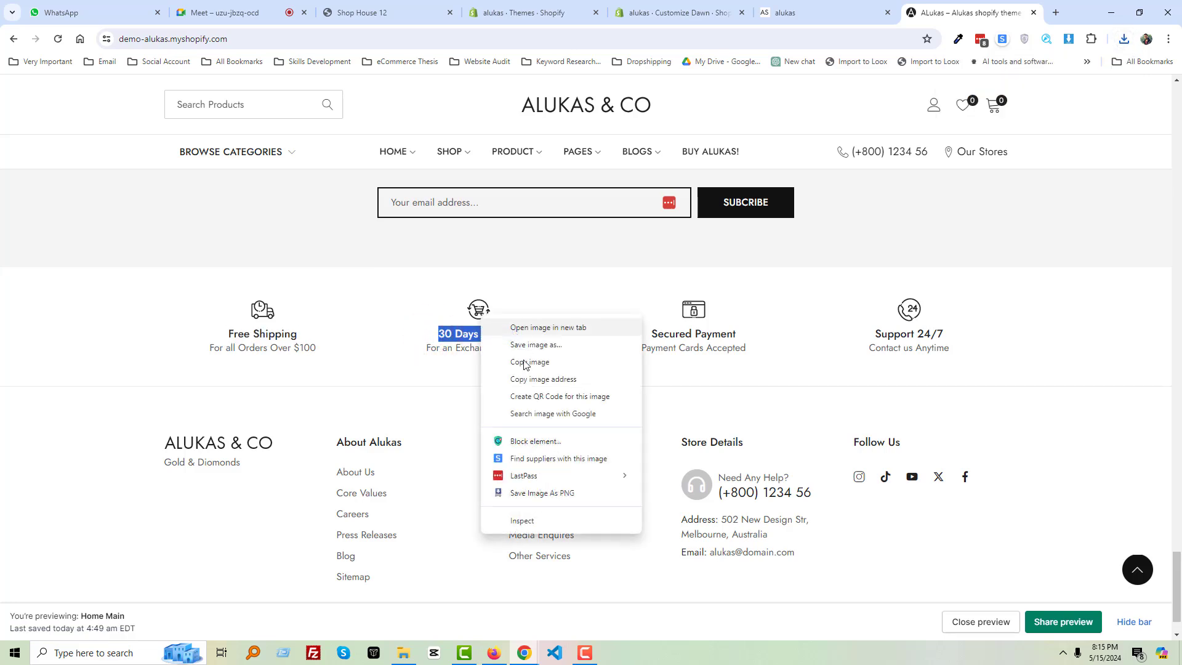
left_click(548, 492)
key("ctrl+v")
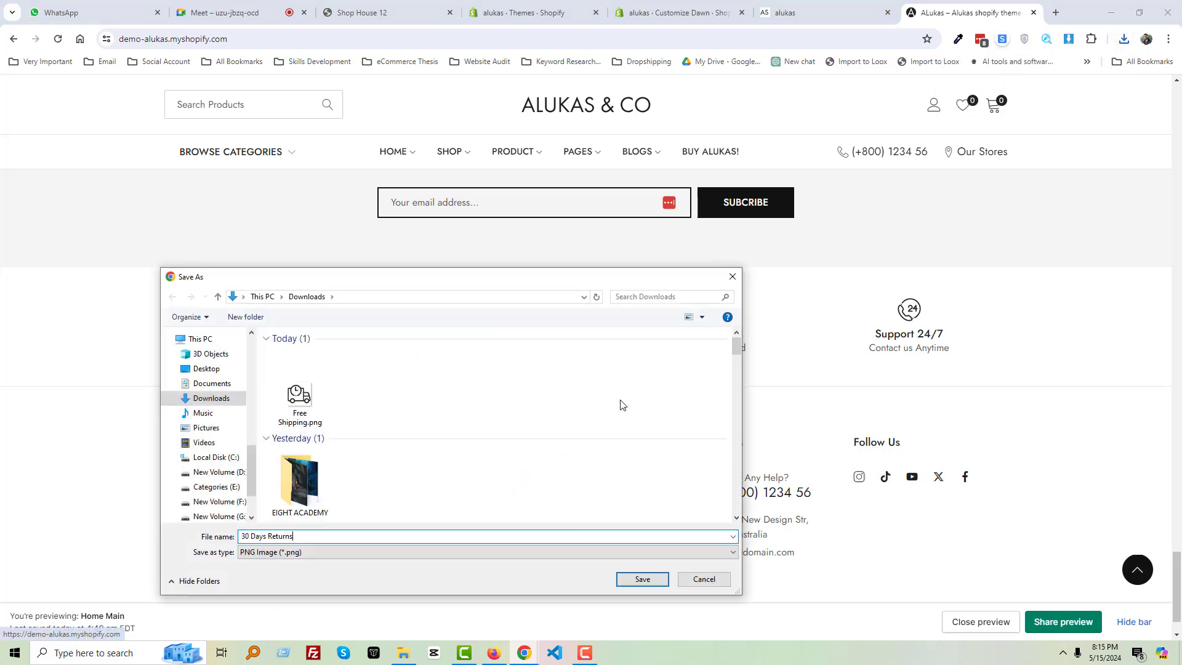
key("Return")
Save the Secured Payment icon to Downloads as a PNG image, using its heading as the file name
triple_click(644, 333)
key("ctrl+c")
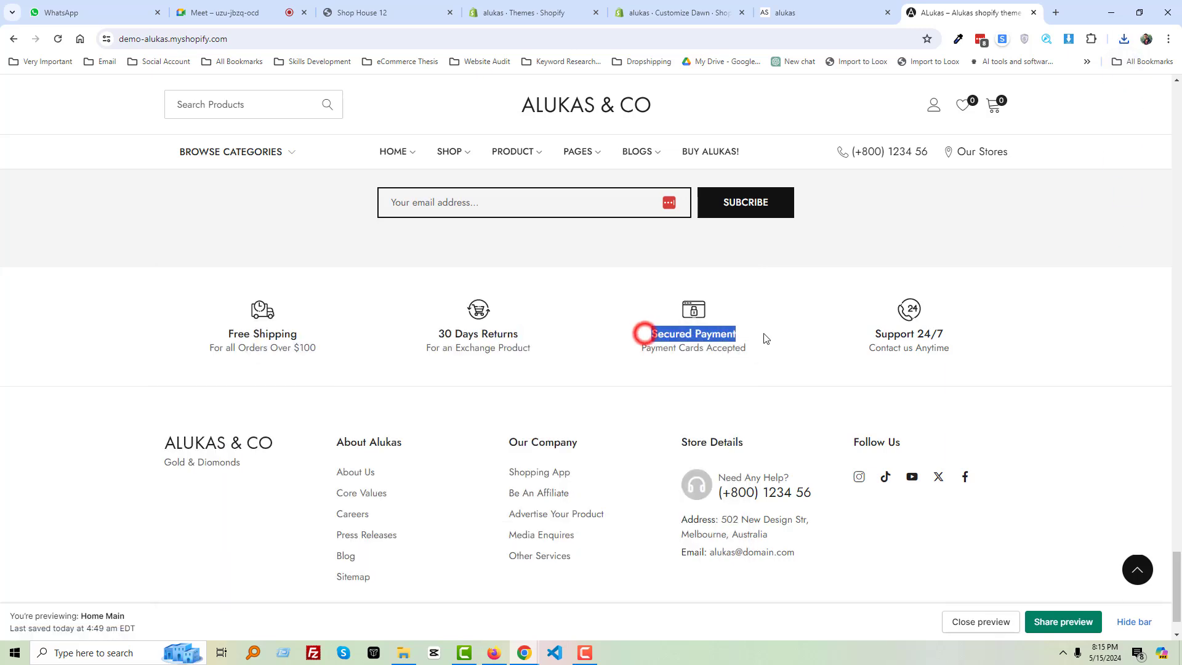
right_click(706, 315)
left_click(743, 489)
key("ctrl+v")
key("Return")
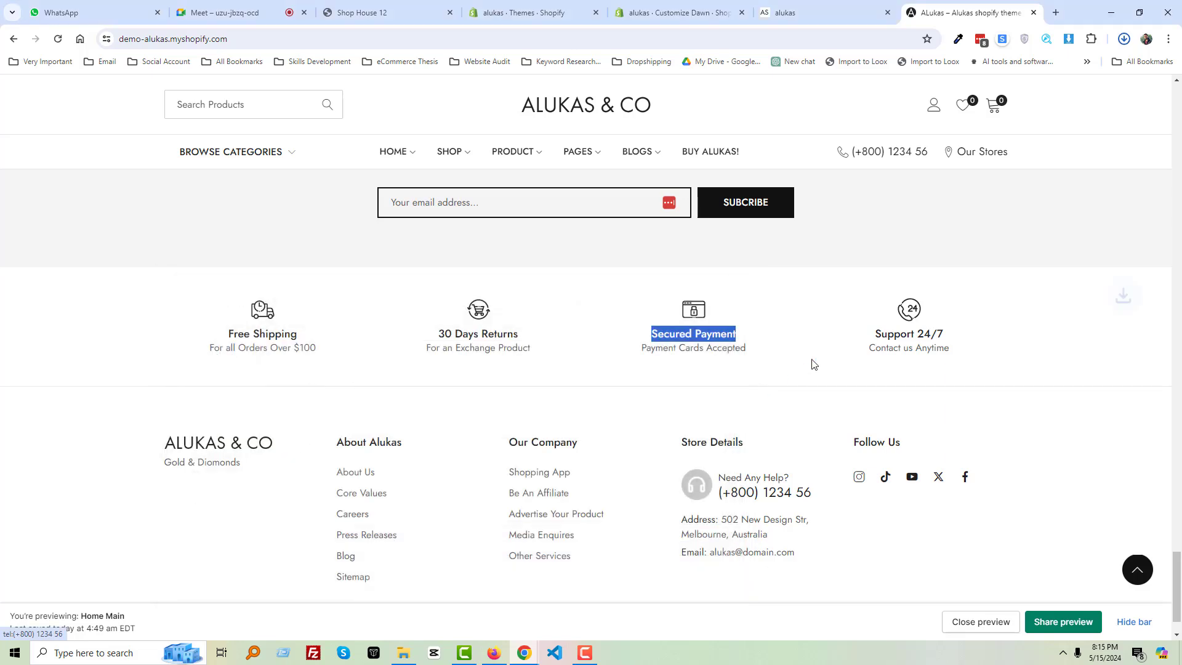
Save the Support 24/7 icon to Downloads as a PNG image named Support
triple_click(871, 332)
key("ctrl+c")
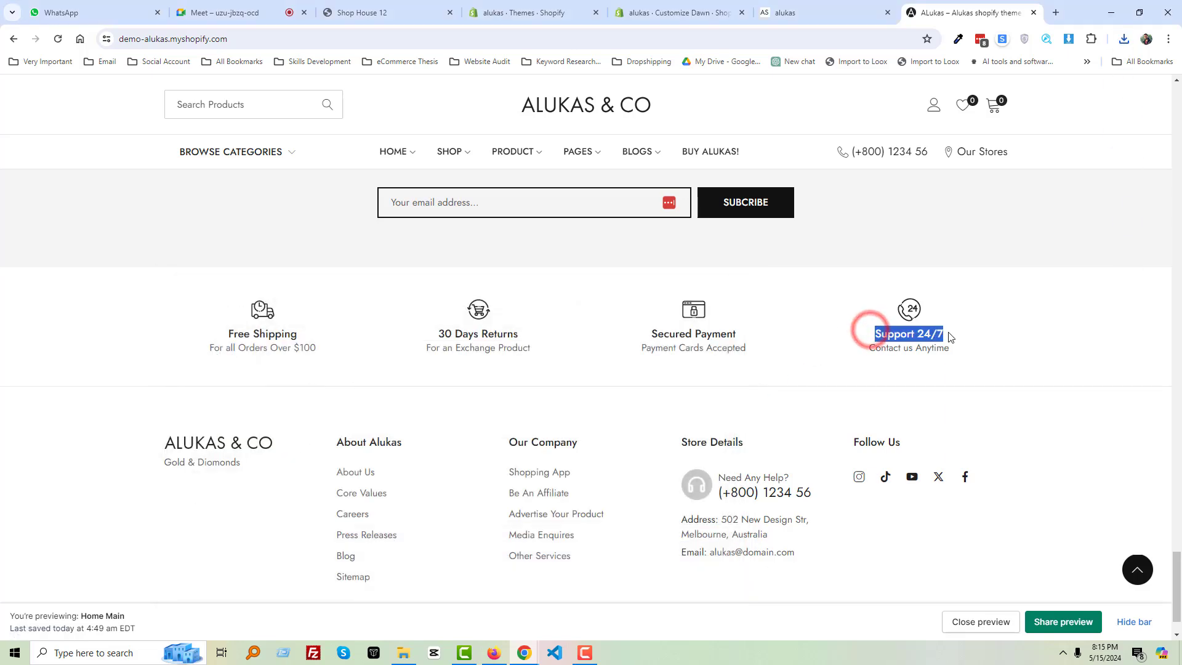
right_click(910, 313)
left_click(958, 489)
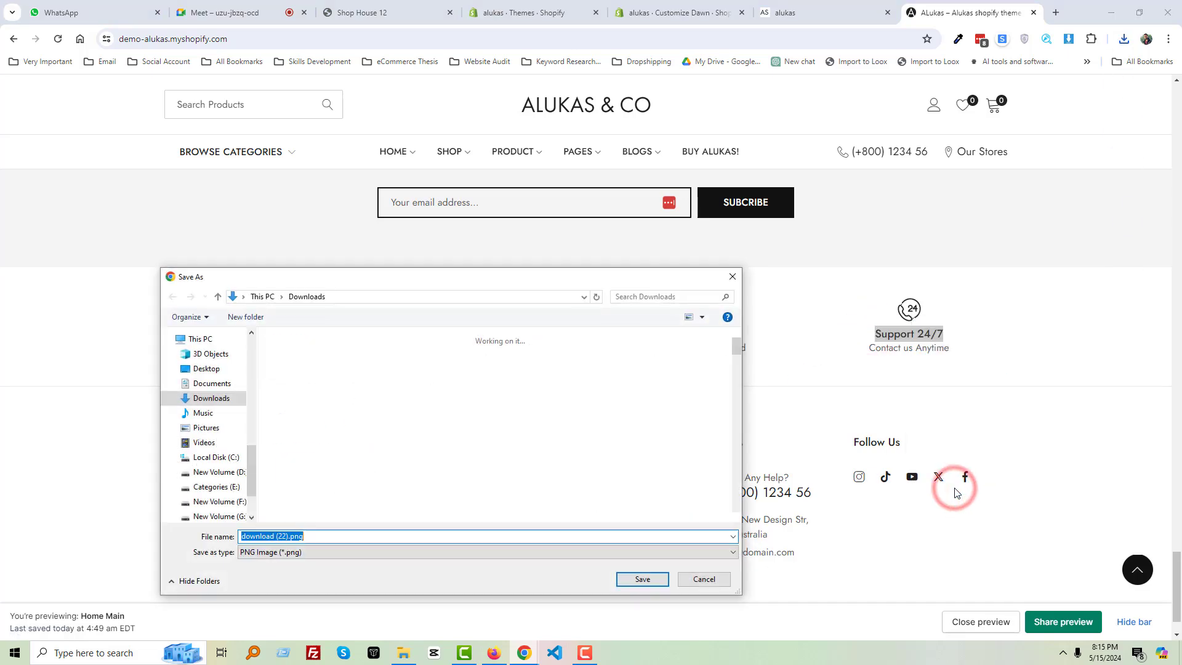
key("ctrl+v")
key("Return")
key("Return")
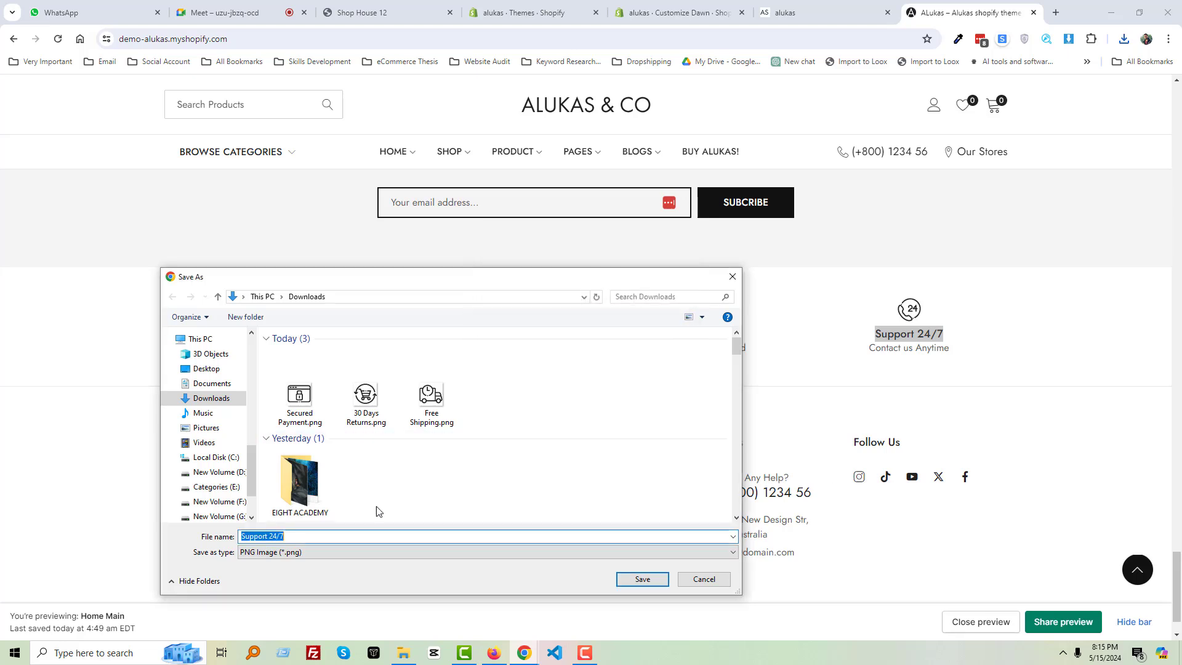
left_click(304, 541)
key("Return")
left_click(353, 368)
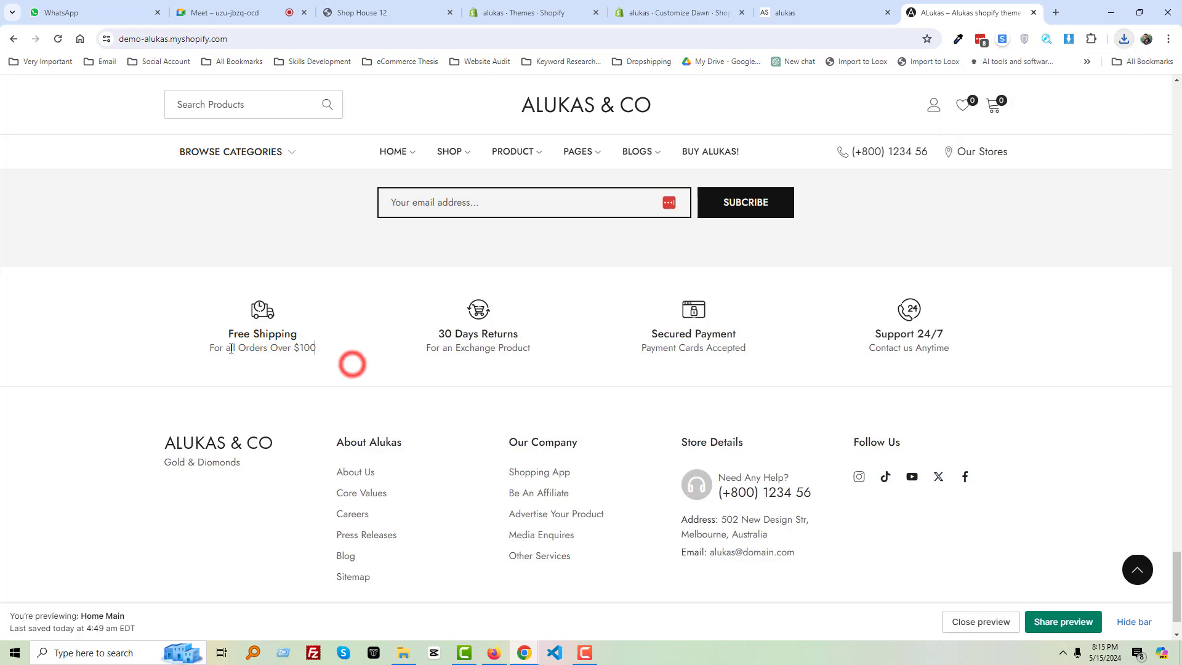
Copy the Free Shipping heading from demo-alukas and use it as the first column's heading in the theme editor
left_click_drag(225, 333, 297, 334)
key("ctrl+c")
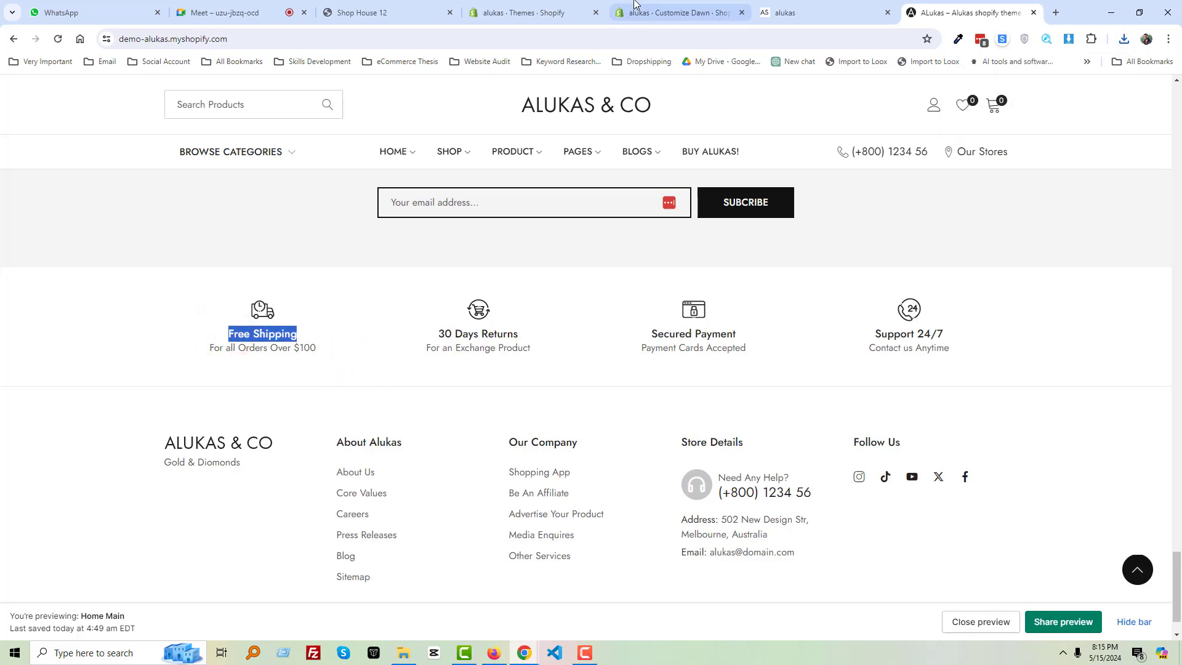
left_click(658, 13)
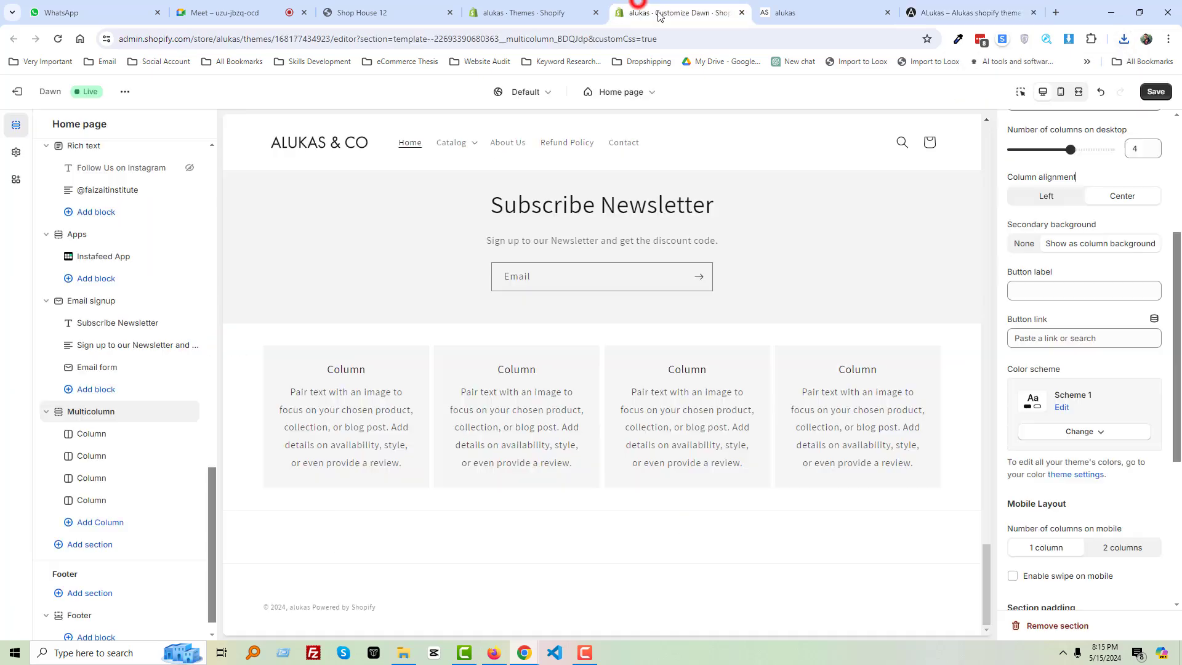
left_click(92, 437)
double_click(1024, 291)
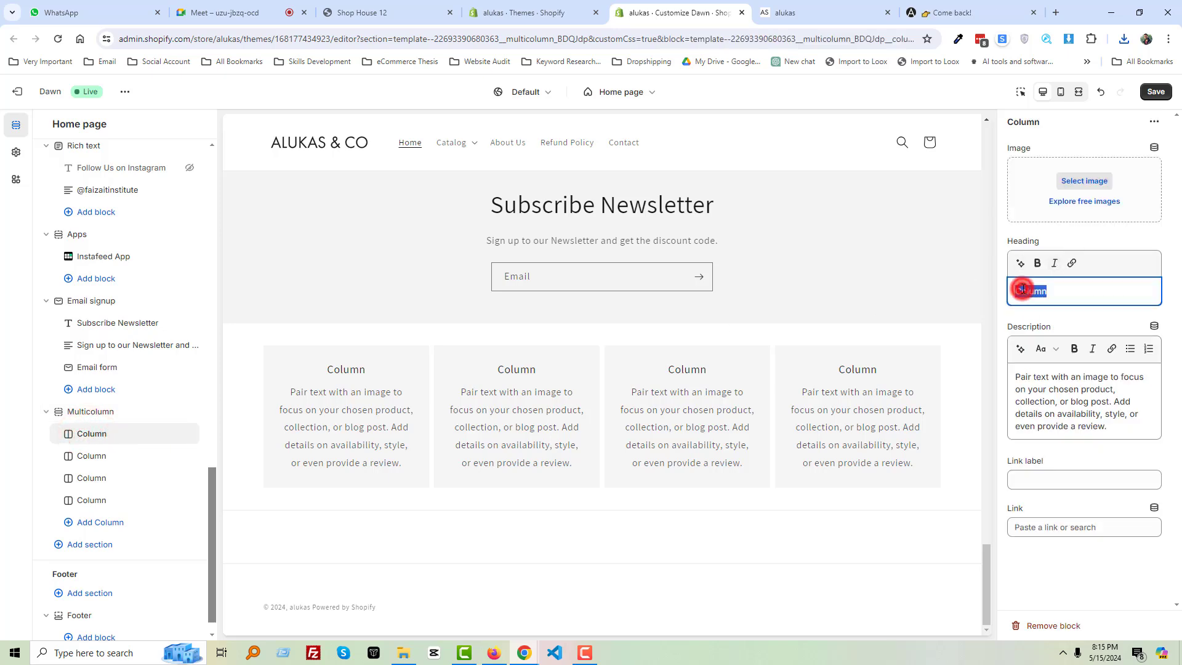
key("ctrl+v")
Upload Free Shipping.png, 30 Days Returns.png, Secured Payment.png and Support.png from Downloads, and set the Free Shipping icon as the first column's image
left_click(1084, 180)
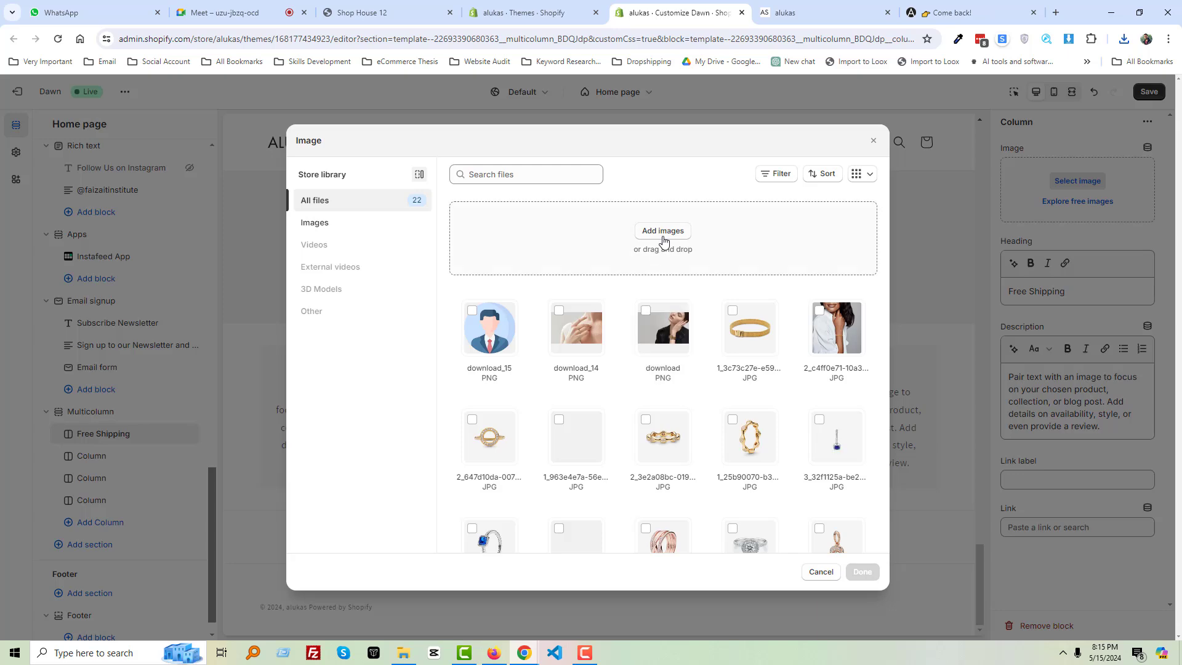
left_click(663, 232)
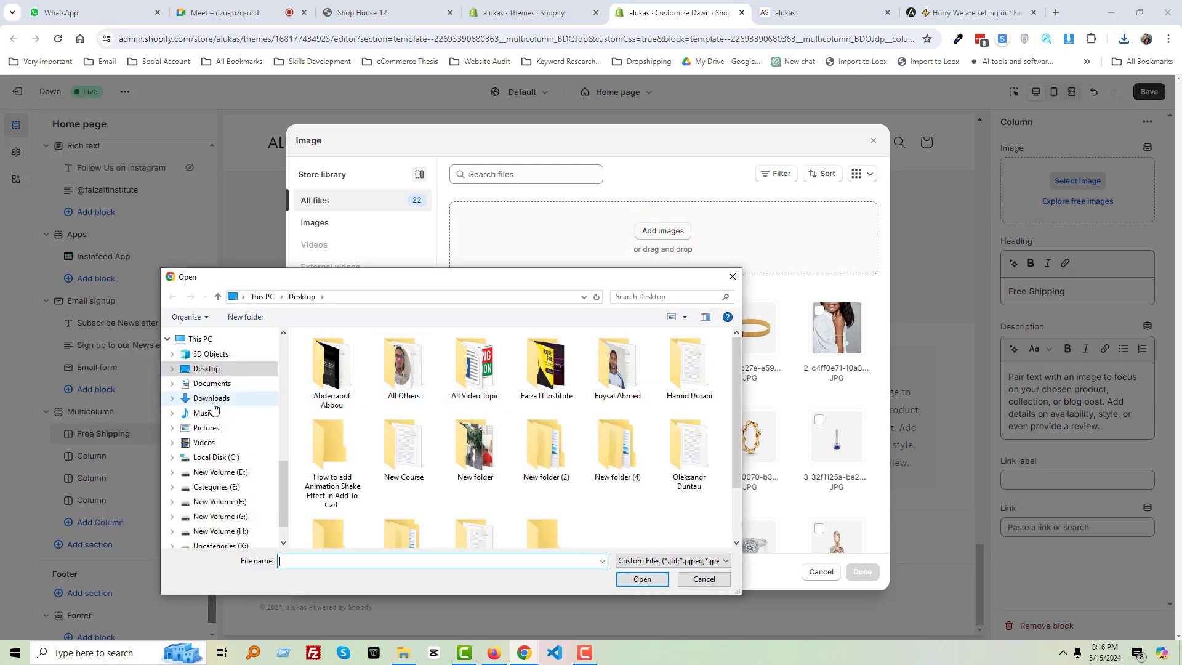
left_click(232, 399)
left_click(546, 397)
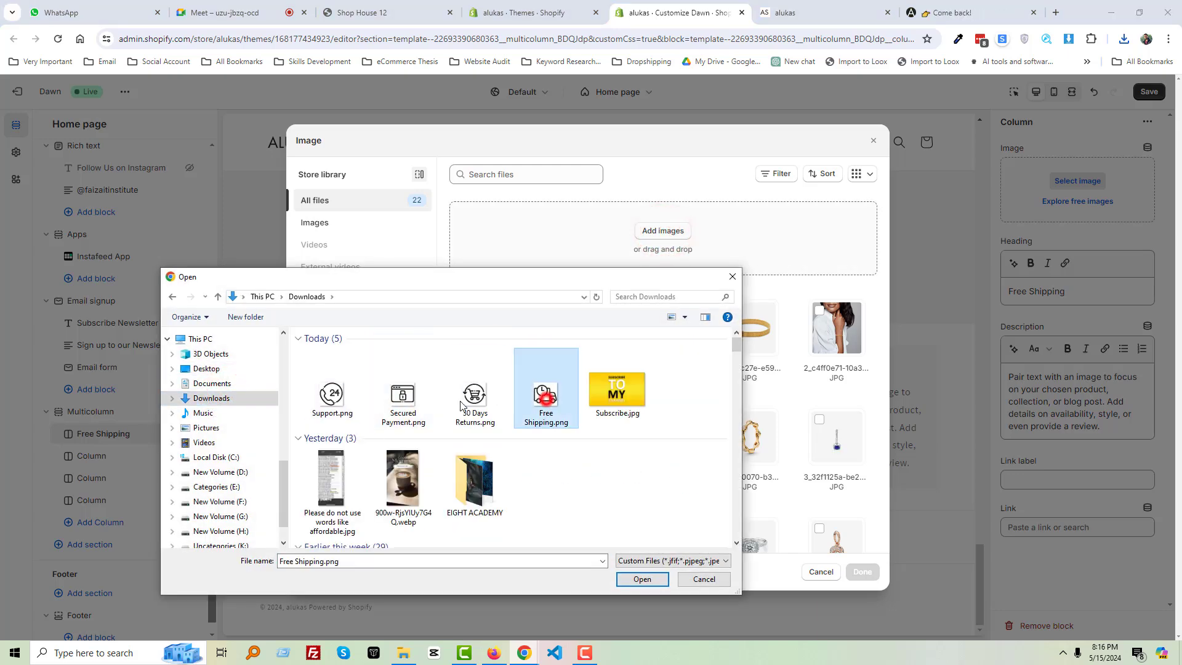
left_click(457, 401, "ctrl")
left_click(401, 407, "ctrl")
left_click(333, 394, "ctrl")
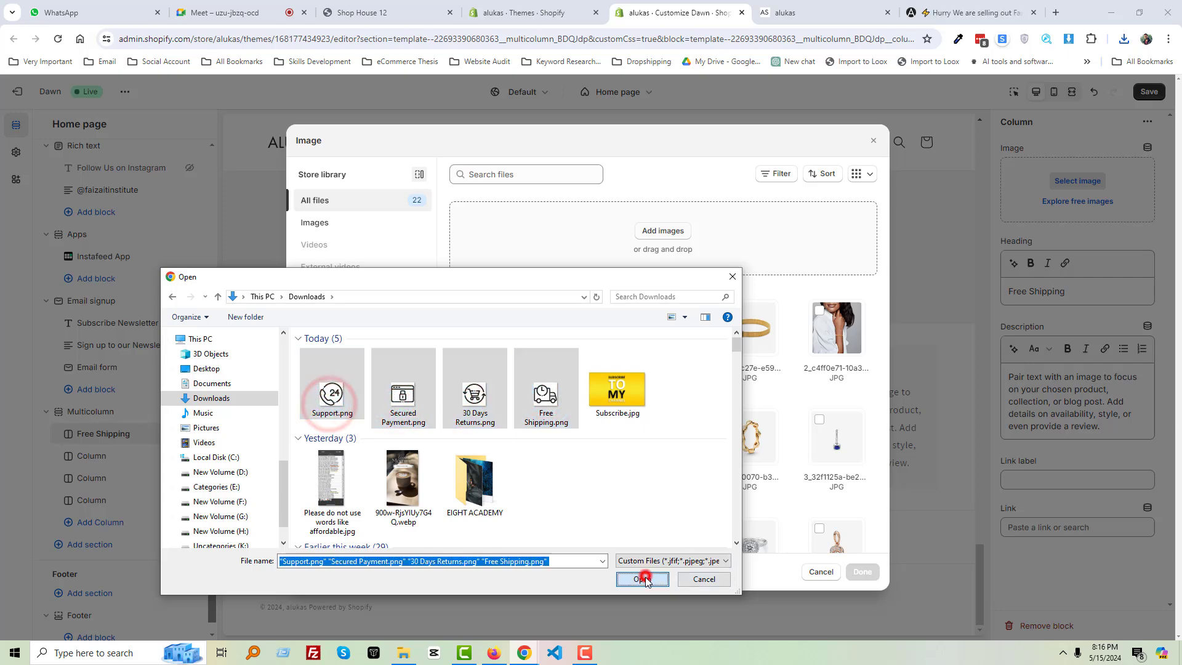
left_click(643, 579)
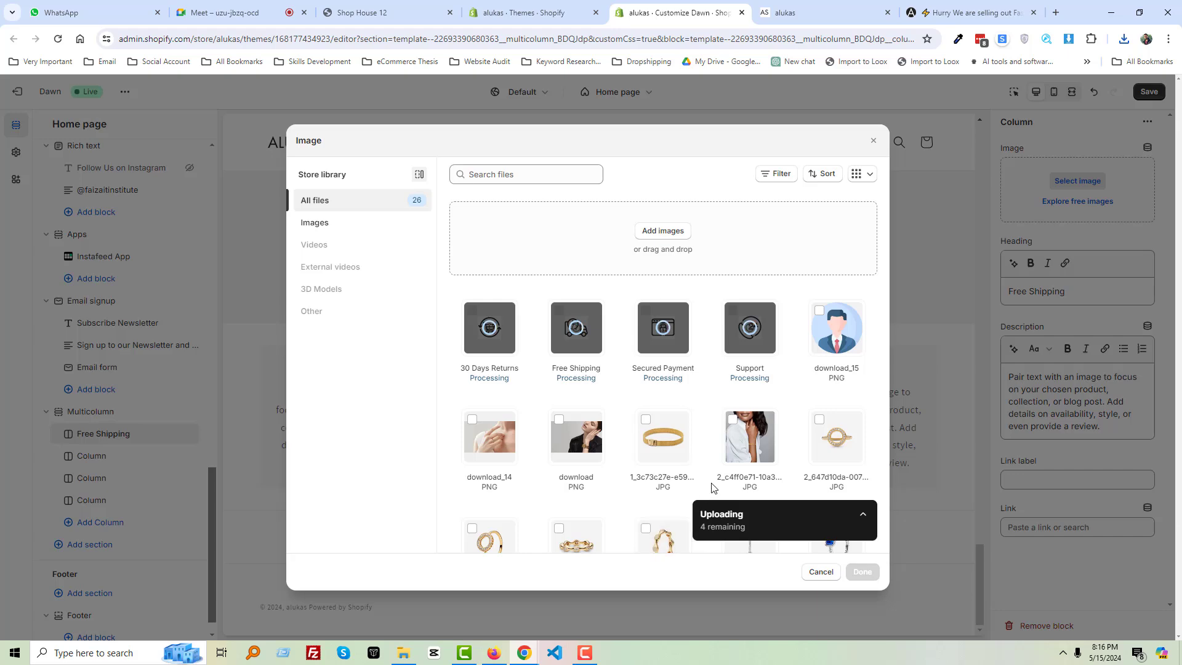
left_click(562, 318)
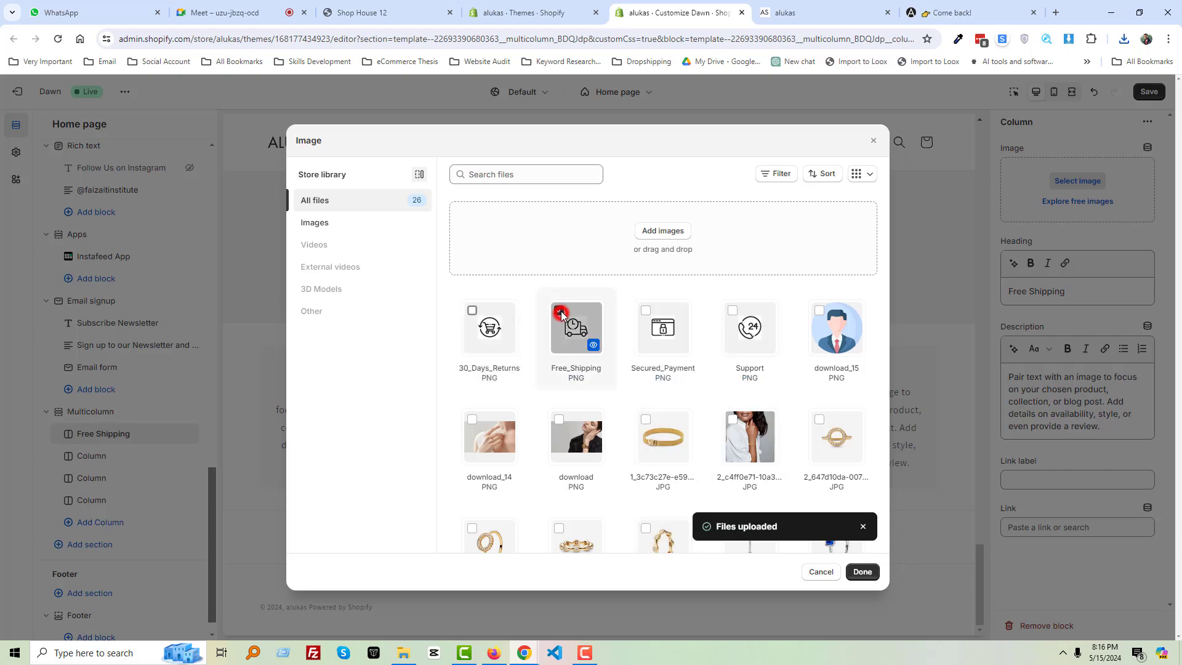
left_click(863, 572)
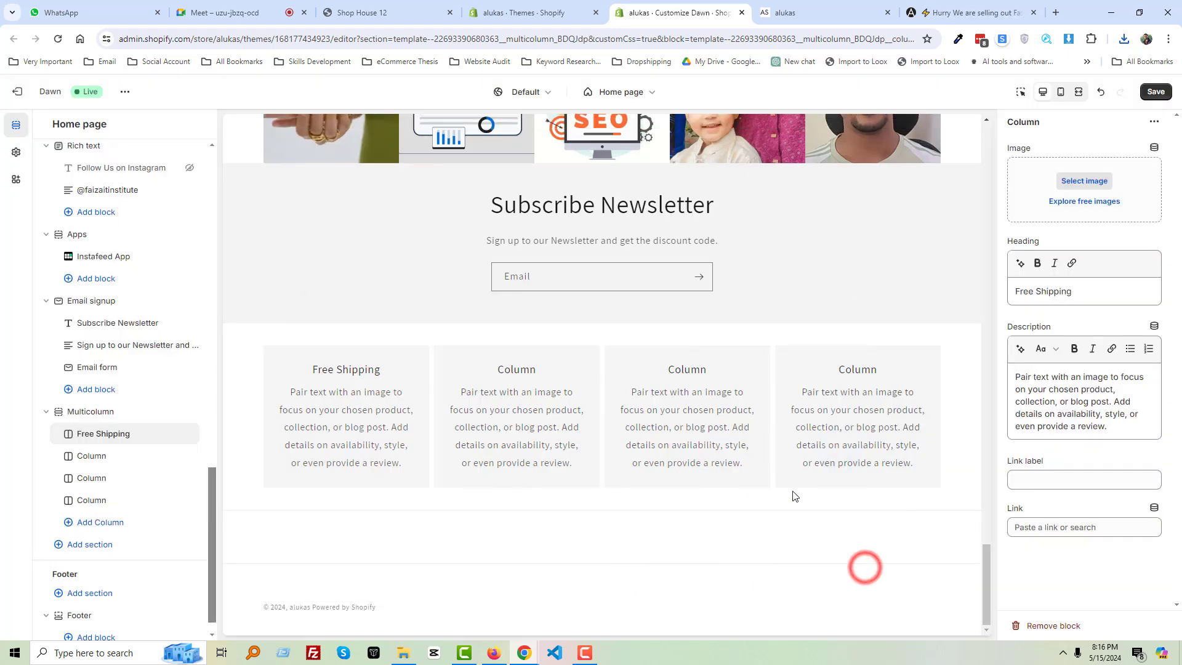
Copy the description "For all Orders Over $100" from demo-alukas into the Free Shipping column's description in the theme editor
left_click(942, 5)
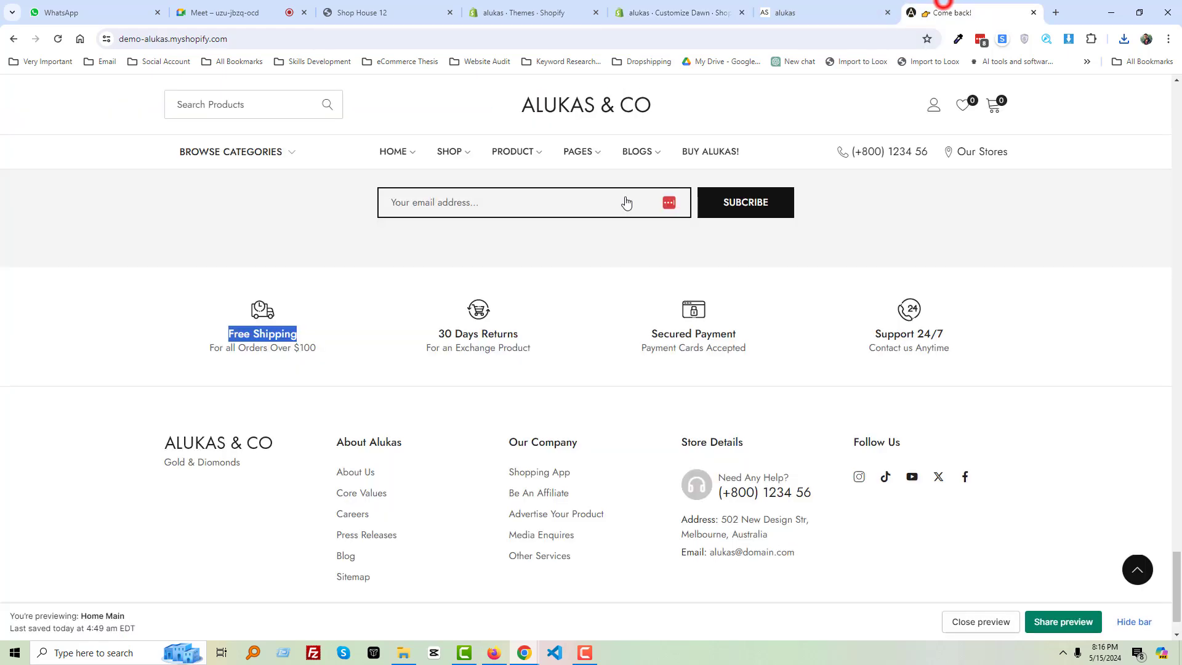
left_click_drag(304, 342, 320, 343)
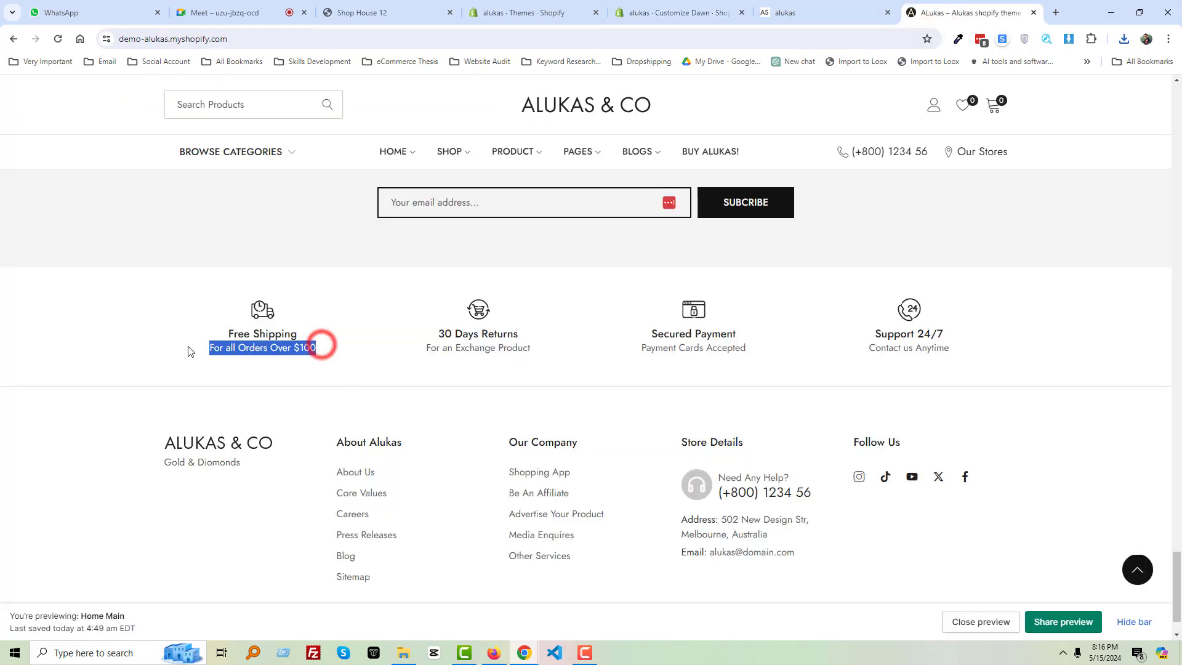
left_click(677, 9)
triple_click(1050, 430)
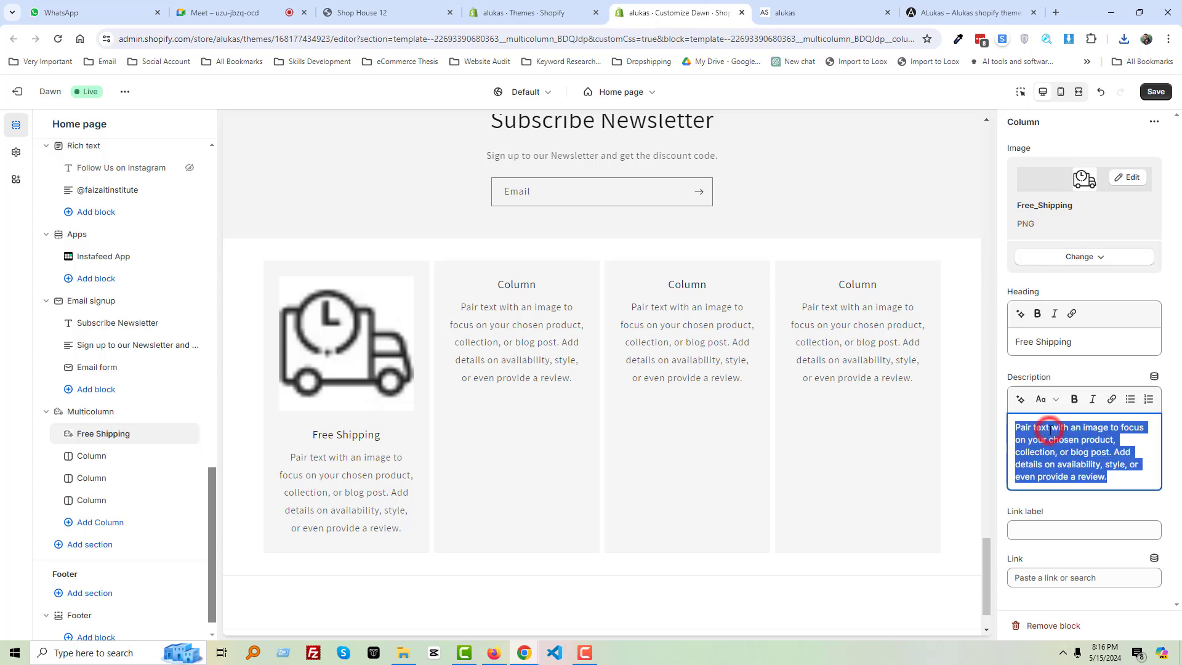
type("For all Orders Over $100")
Copy the 30 Days Returns heading from demo-alukas and use it as the second column's heading in the theme editor
left_click(956, 6)
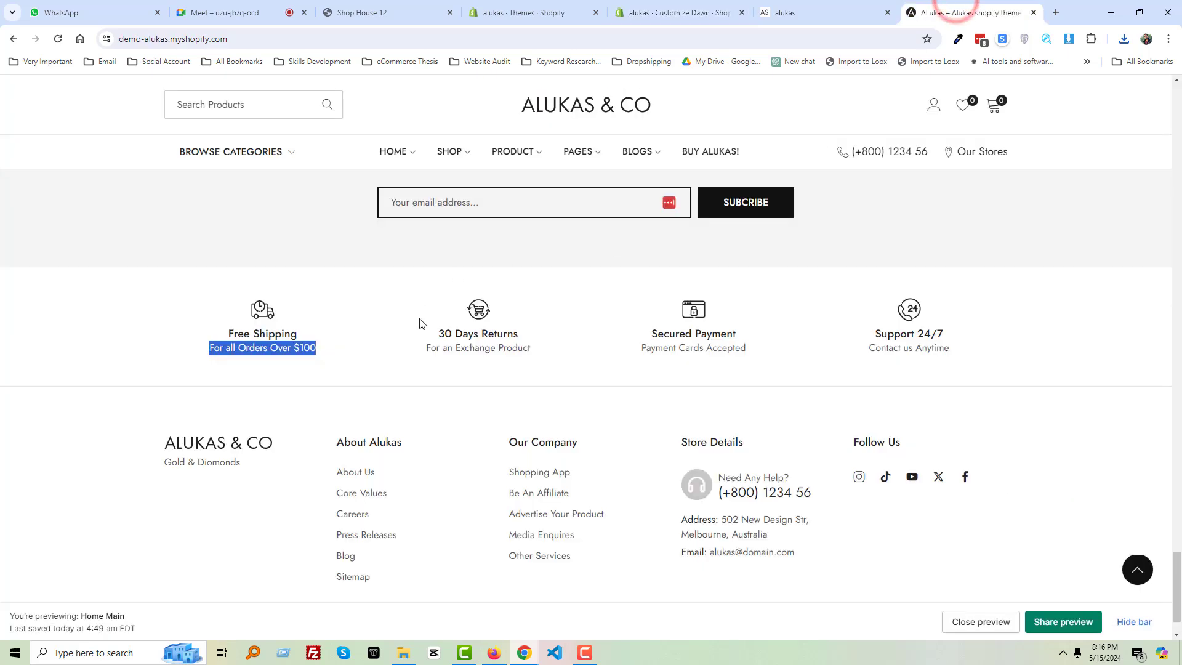
left_click_drag(433, 333, 520, 334)
key("ctrl+c")
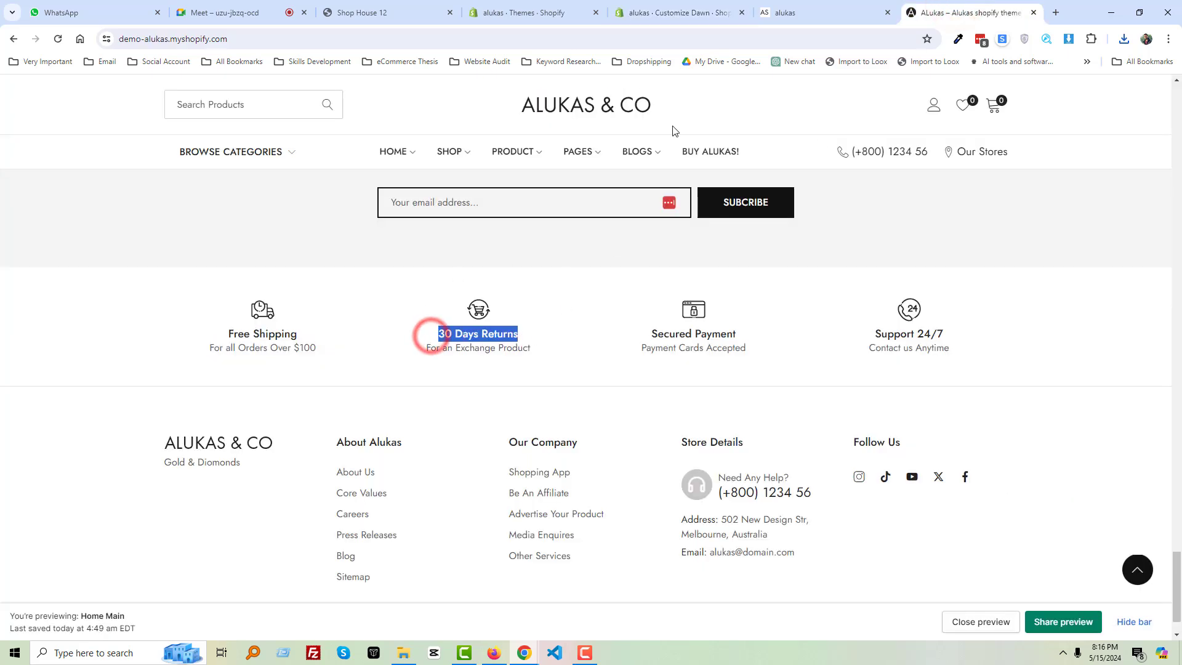
left_click(680, 9)
left_click(99, 455)
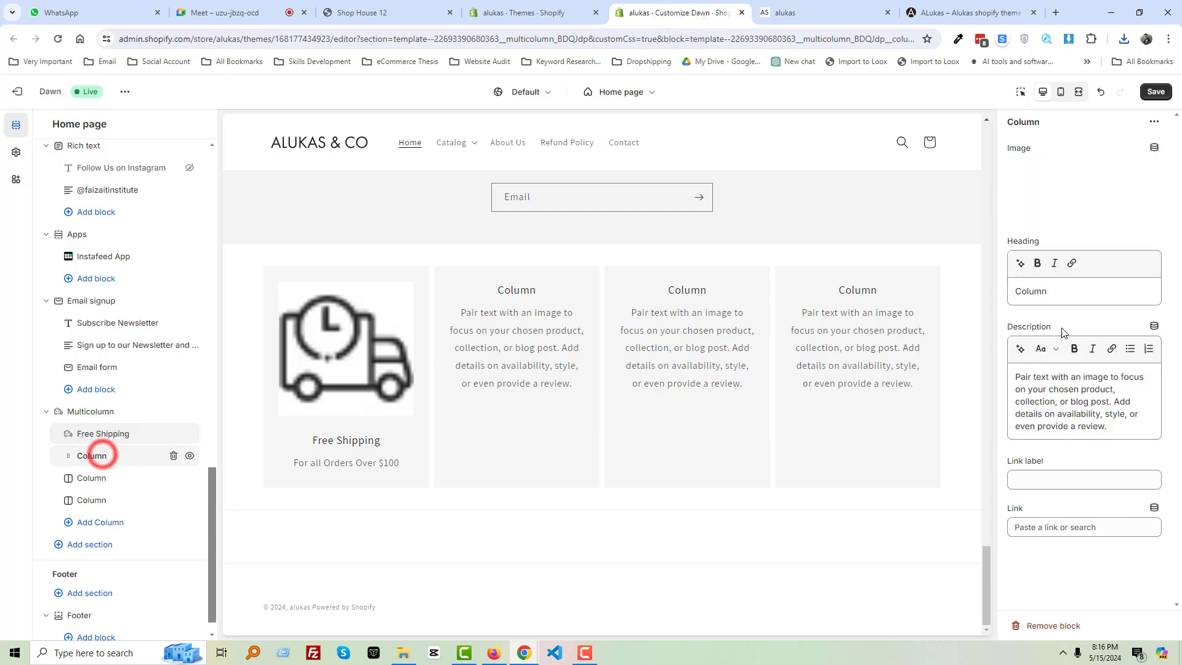
left_click(1034, 290)
double_click(1044, 290)
key("ctrl+v")
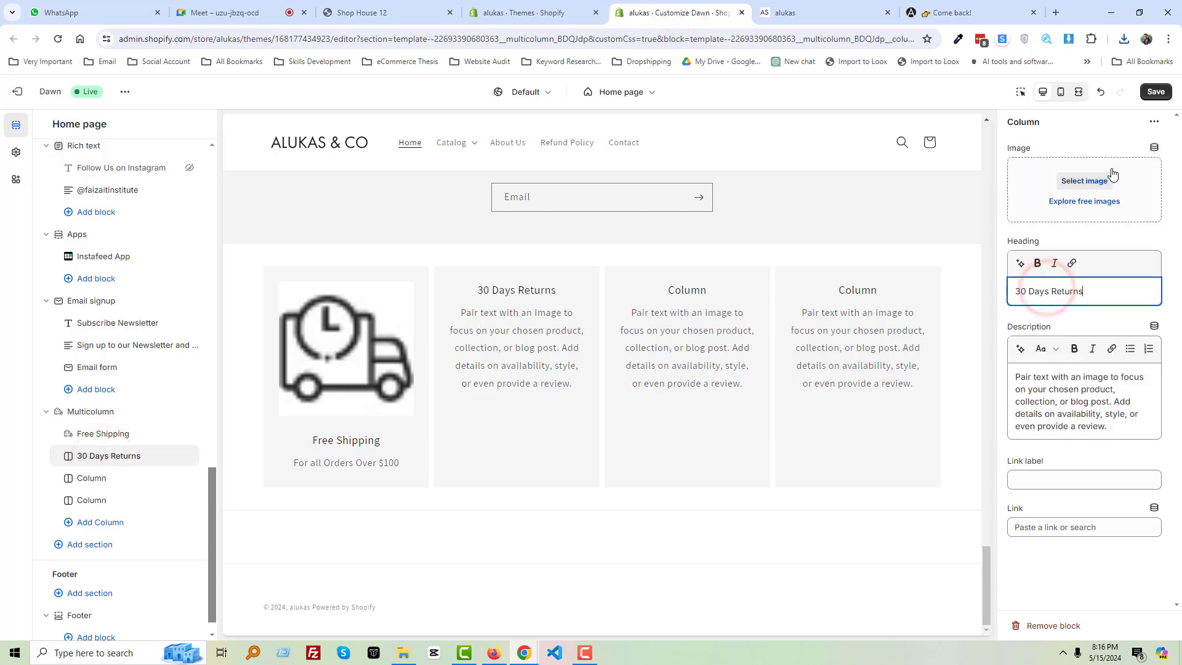
Set the 30_Days_Returns icon from the store library as the second column's image
left_click(1095, 181)
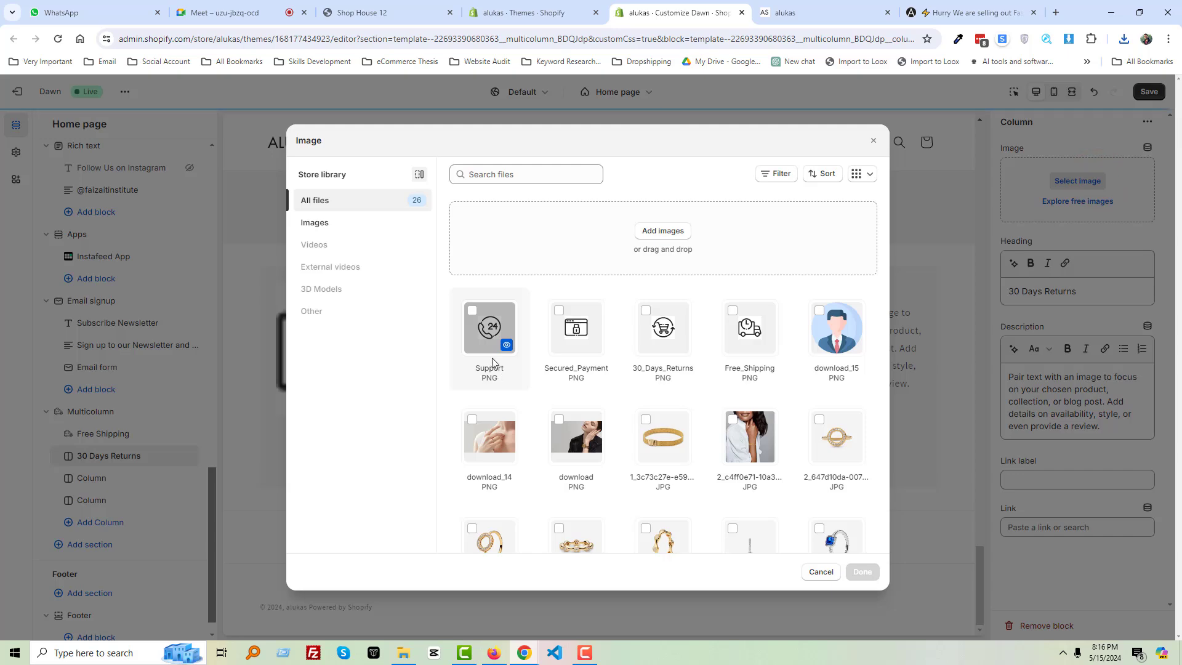
left_click(658, 338)
left_click(861, 572)
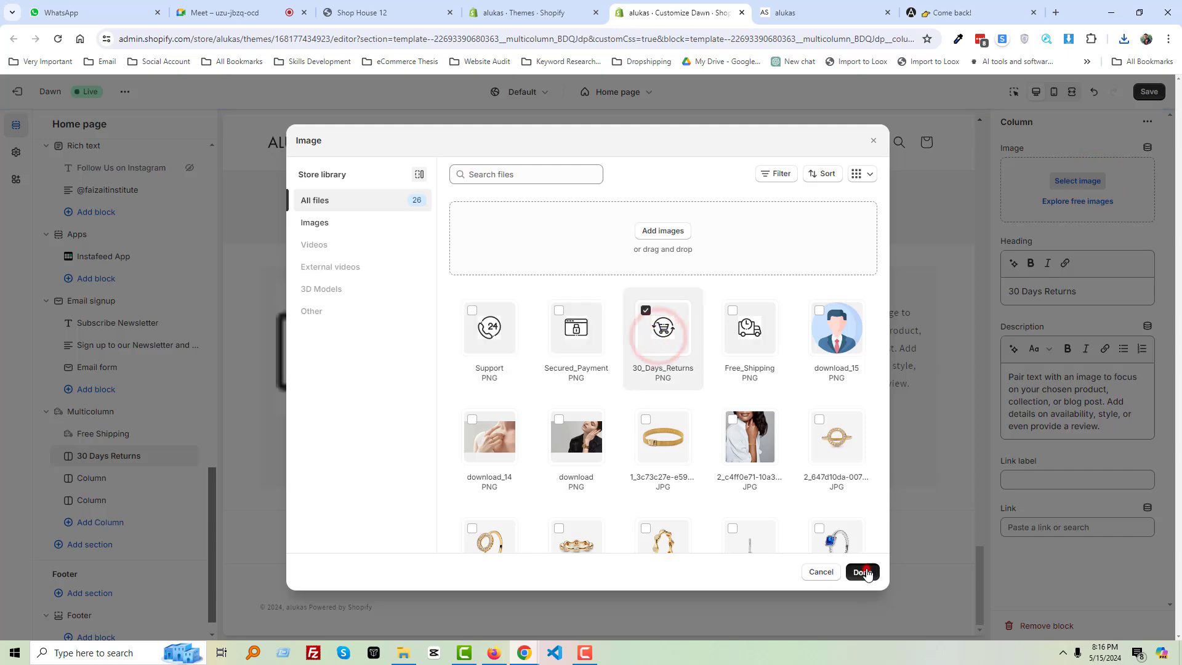
Copy "For an Exchange Product" from demo-alukas and use it as the 30 Days Returns column's description in the theme editor
left_click(800, 12)
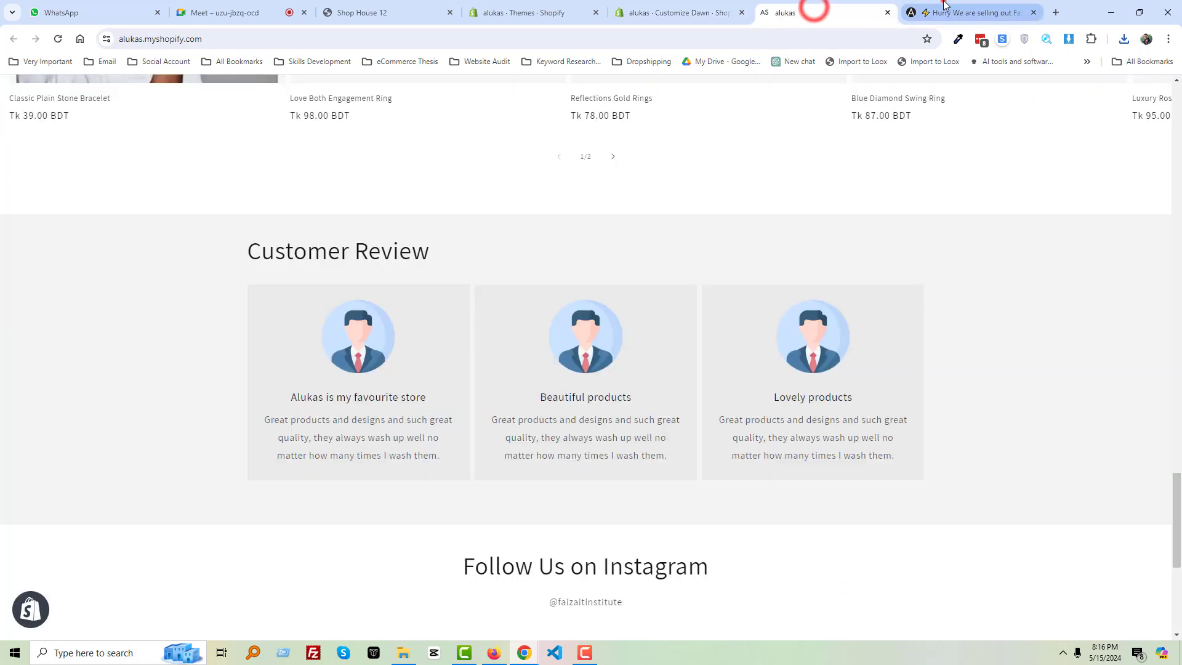
left_click(951, 12)
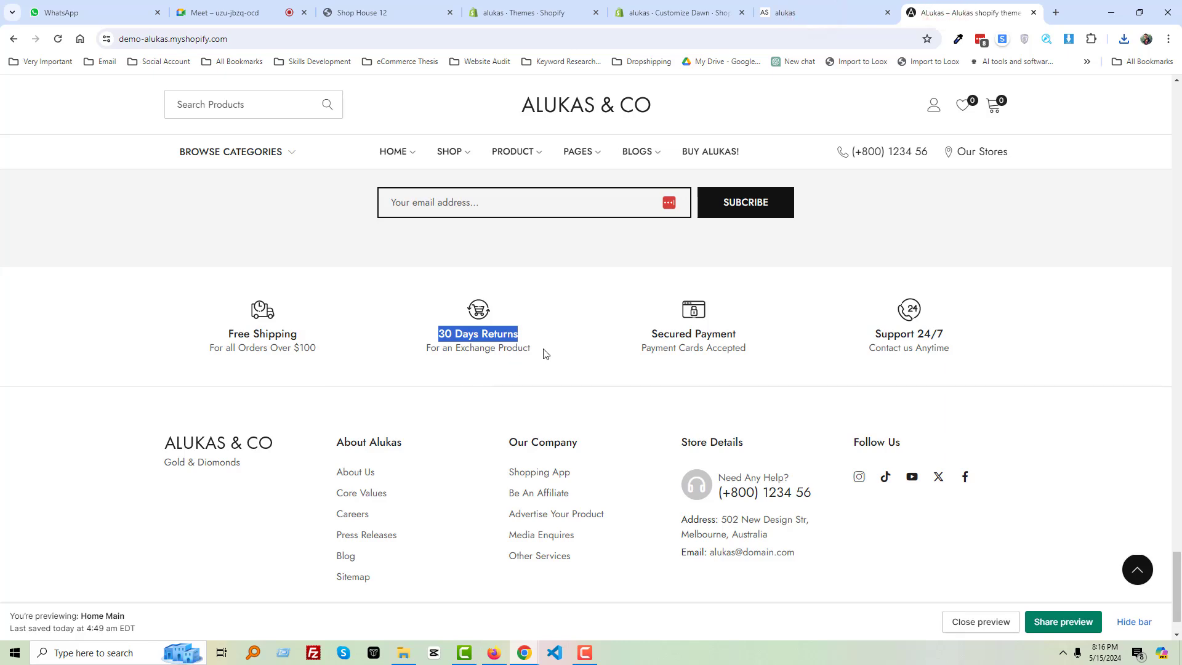
left_click_drag(542, 350, 411, 357)
key("ctrl+c")
left_click(684, 9)
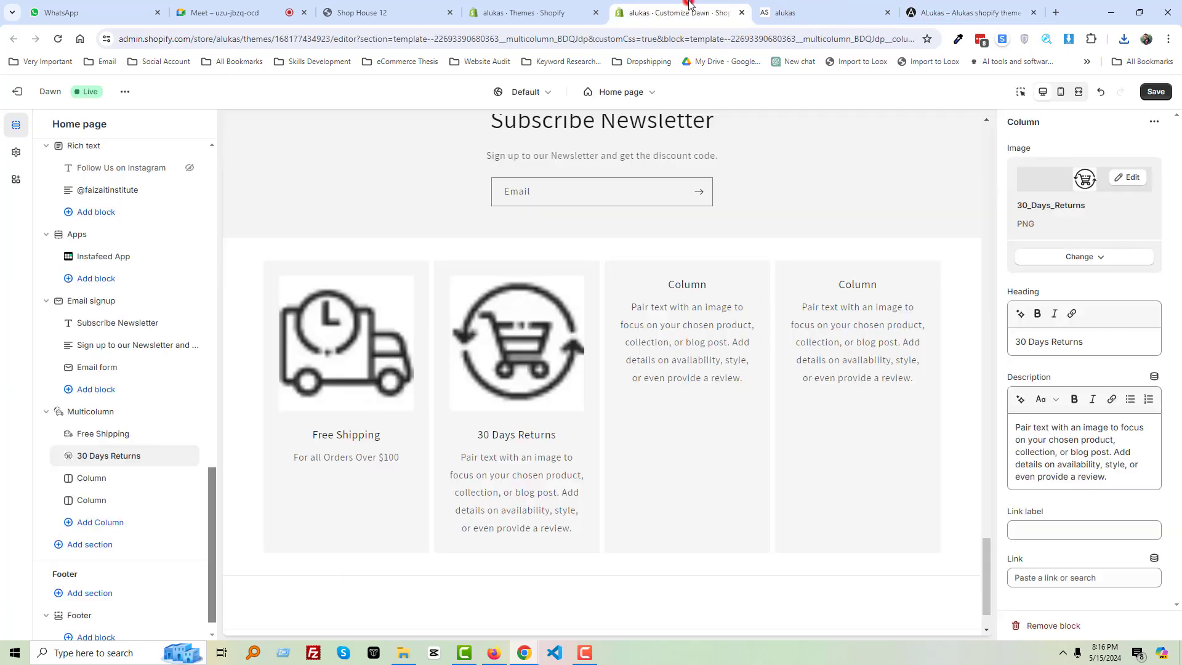
left_click(1031, 445)
key("ctrl+a")
key("ctrl+v")
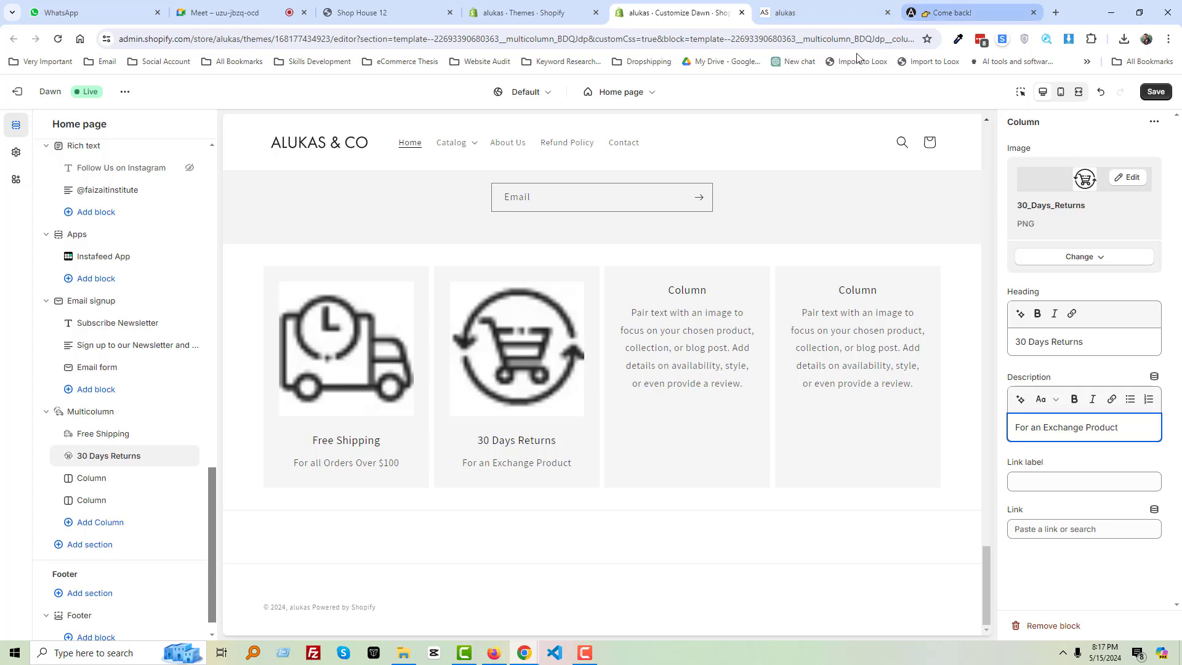
Copy the Secured Payment heading from demo-alukas and use it as the third column's heading in the theme editor
left_click(940, 9)
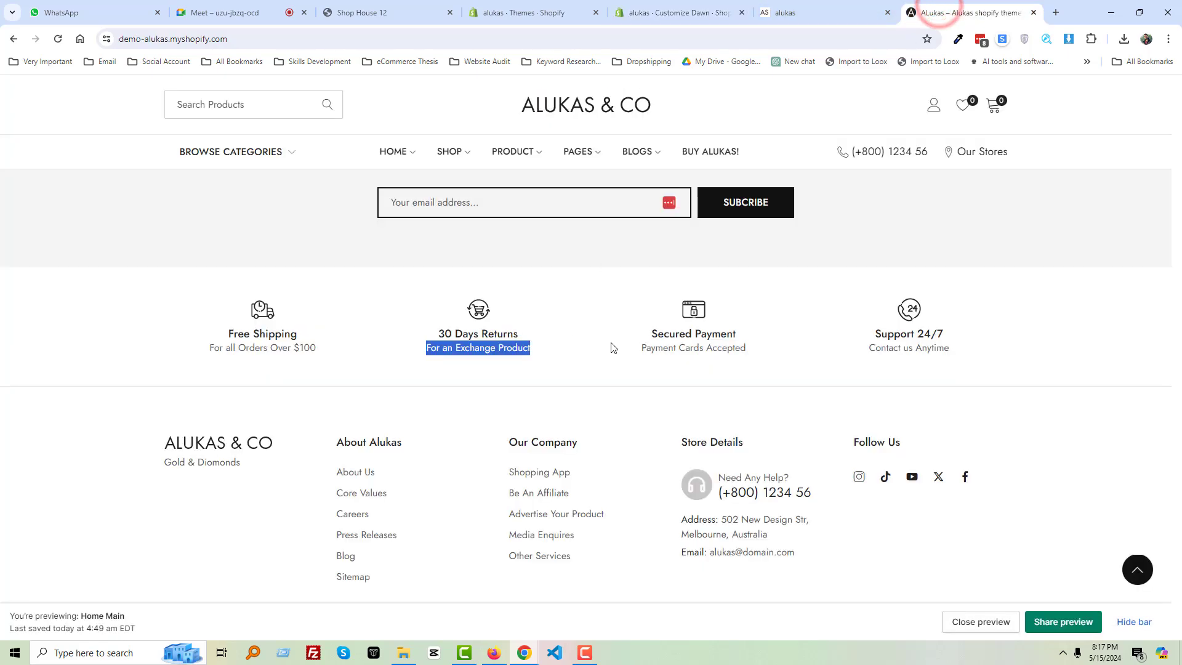
triple_click(648, 336)
key("ctrl+c")
left_click(794, 11)
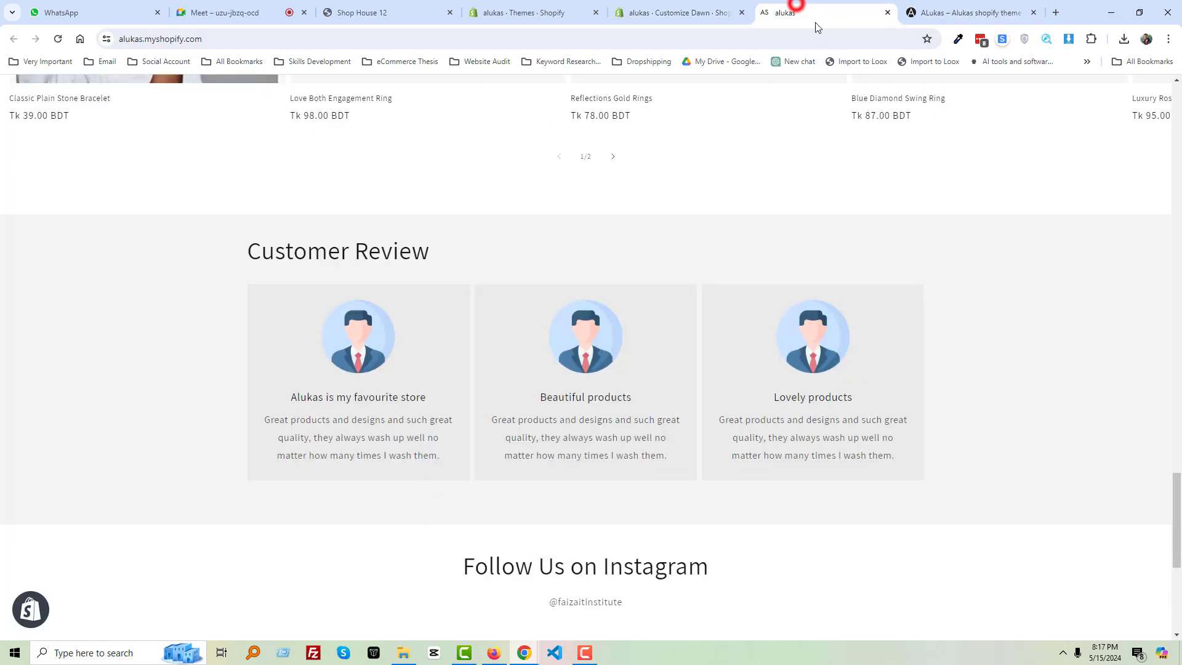
left_click(660, 9)
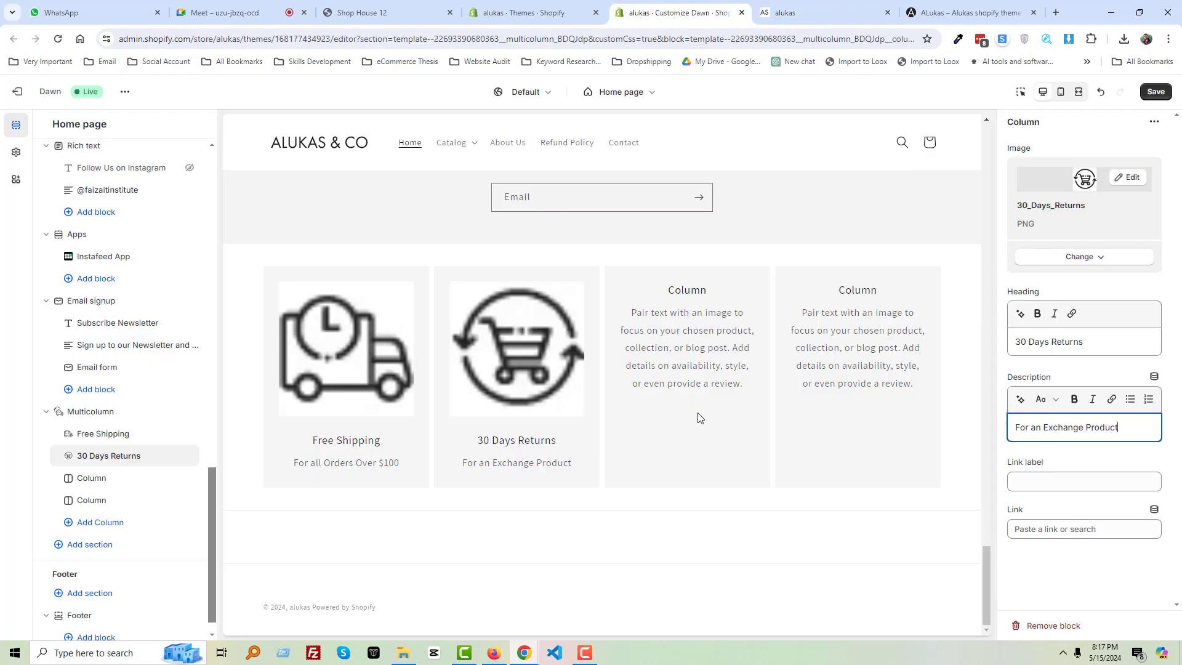
left_click(112, 479)
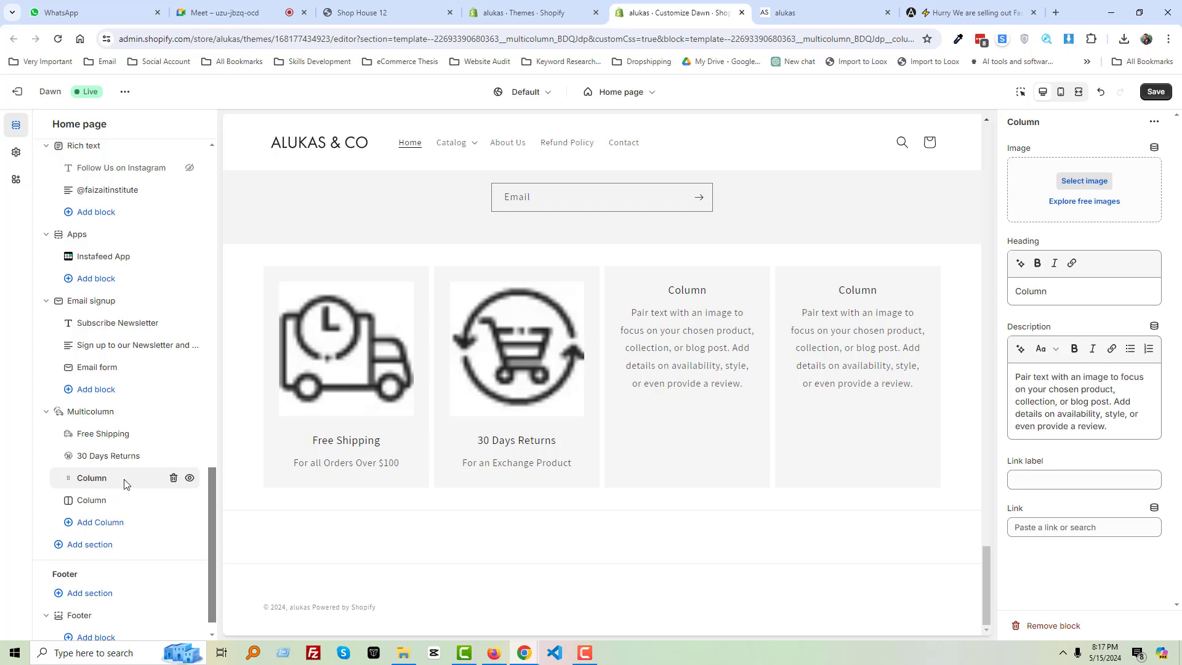
triple_click(1051, 294)
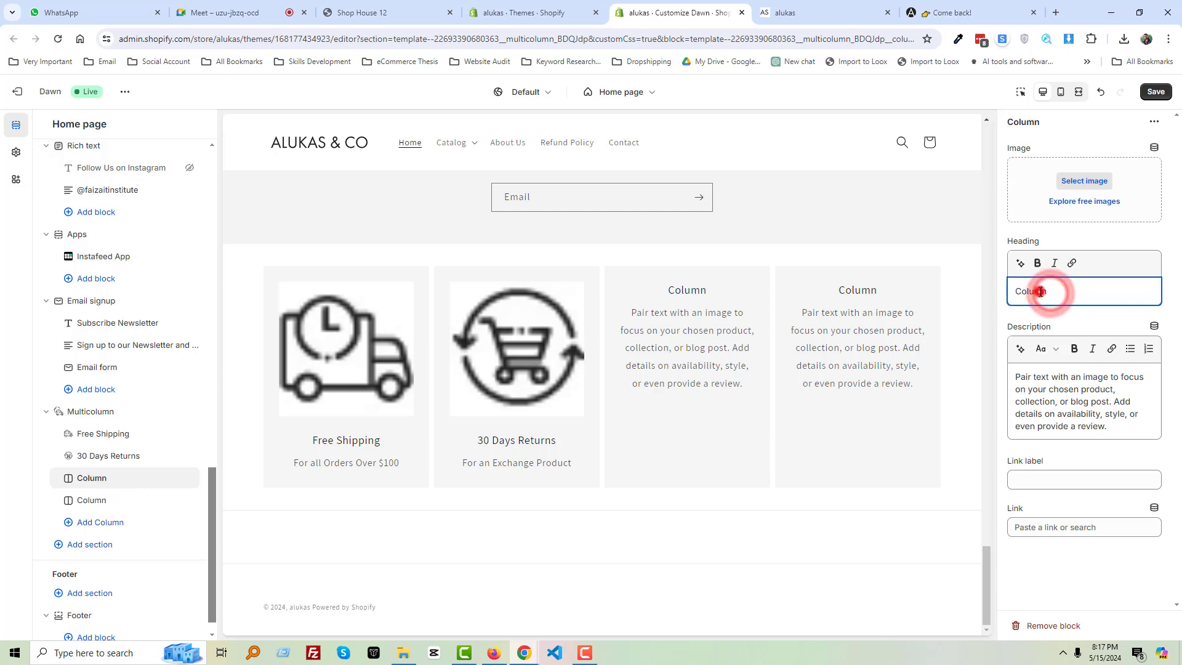
key("ctrl+v")
Set the Secured_Payment icon from the store library as the third column's image
left_click(1084, 181)
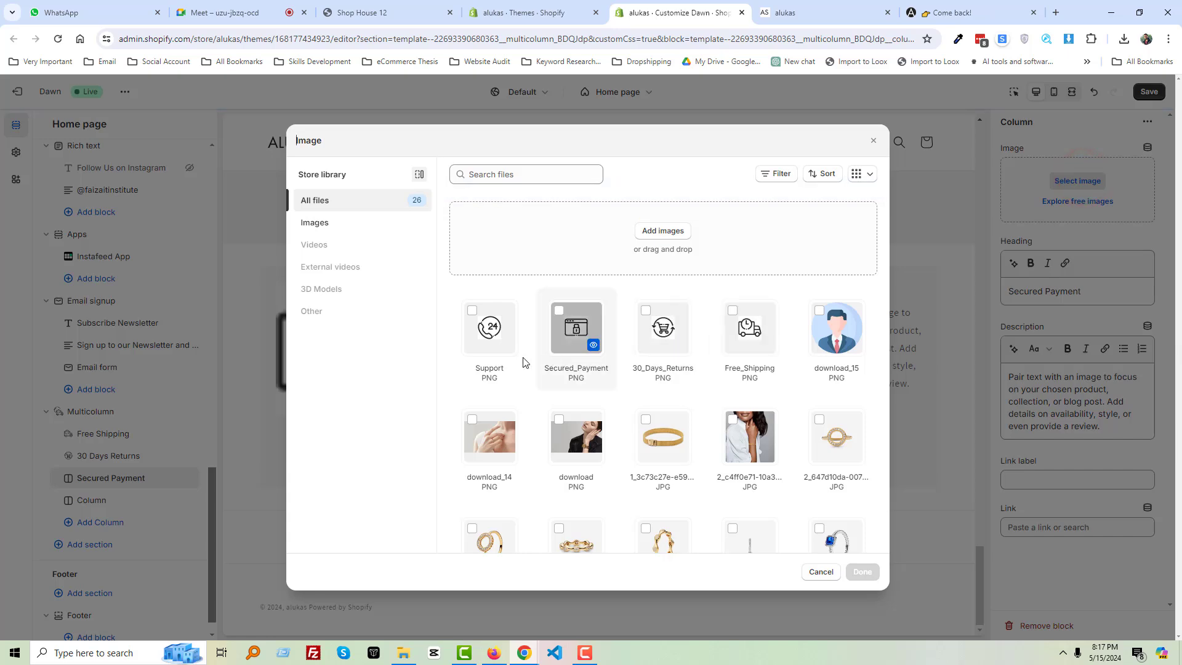
left_click(561, 336)
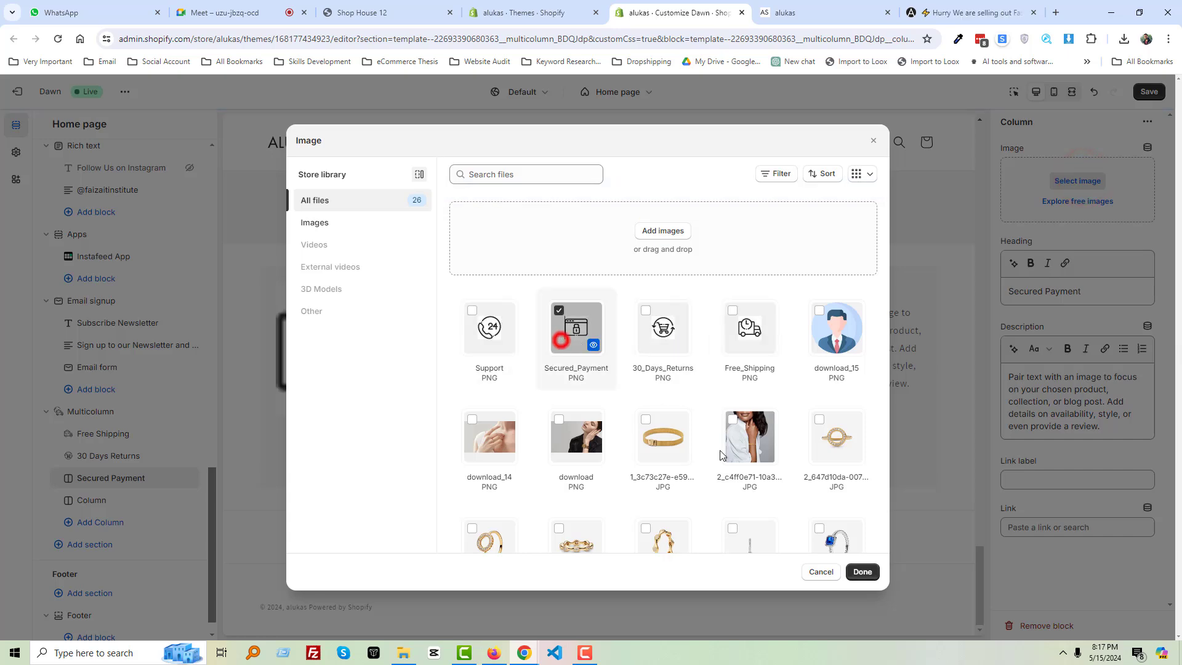
left_click(860, 570)
Copy "Payment Cards Accepted" from demo-alukas and use it as the Secured Payment column's description in the theme editor
left_click(921, 5)
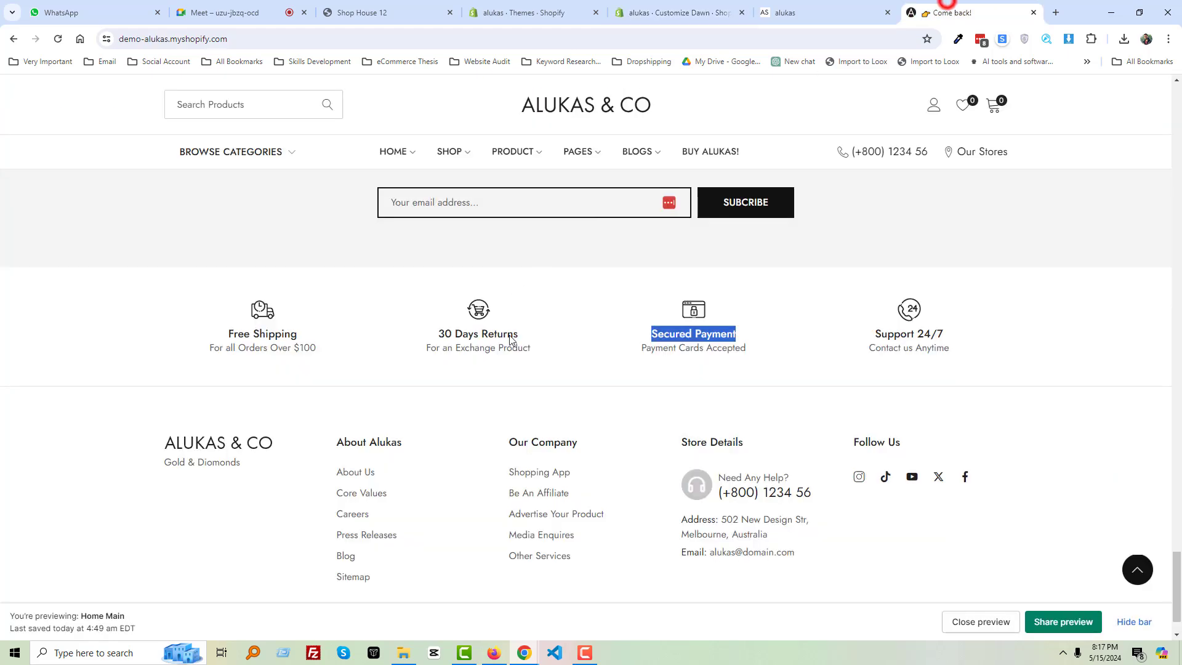
left_click_drag(677, 349, 648, 360)
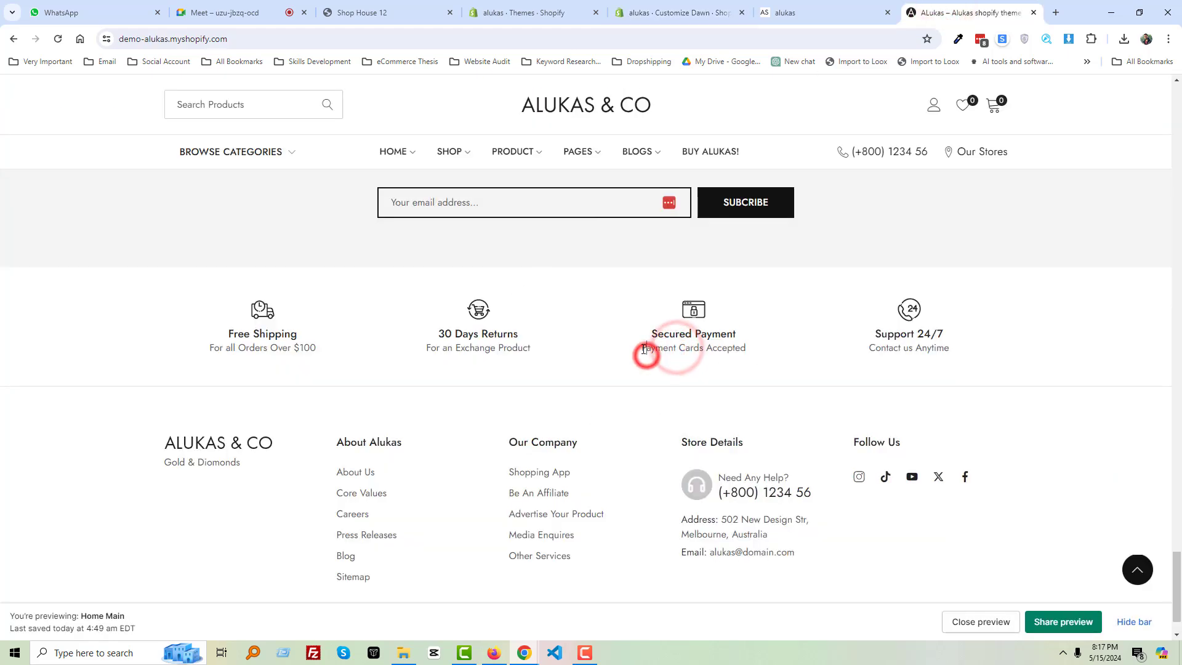
triple_click(645, 350)
key("ctrl+c")
left_click(789, 5)
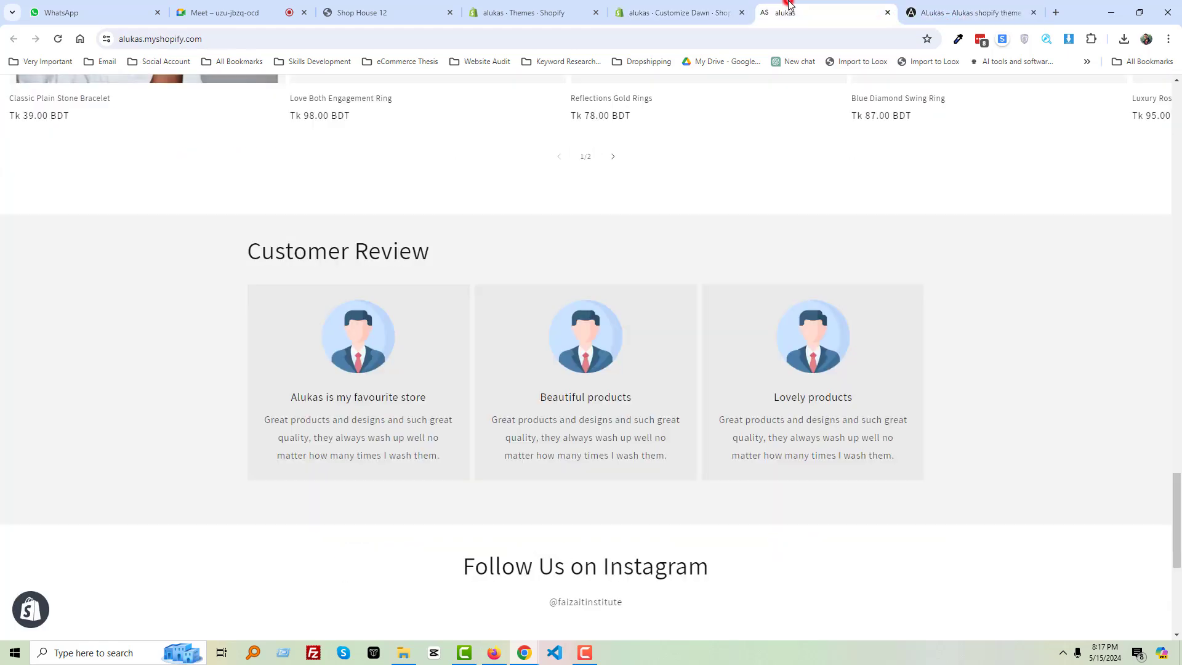
left_click(702, 10)
triple_click(1052, 432)
key("ctrl+v")
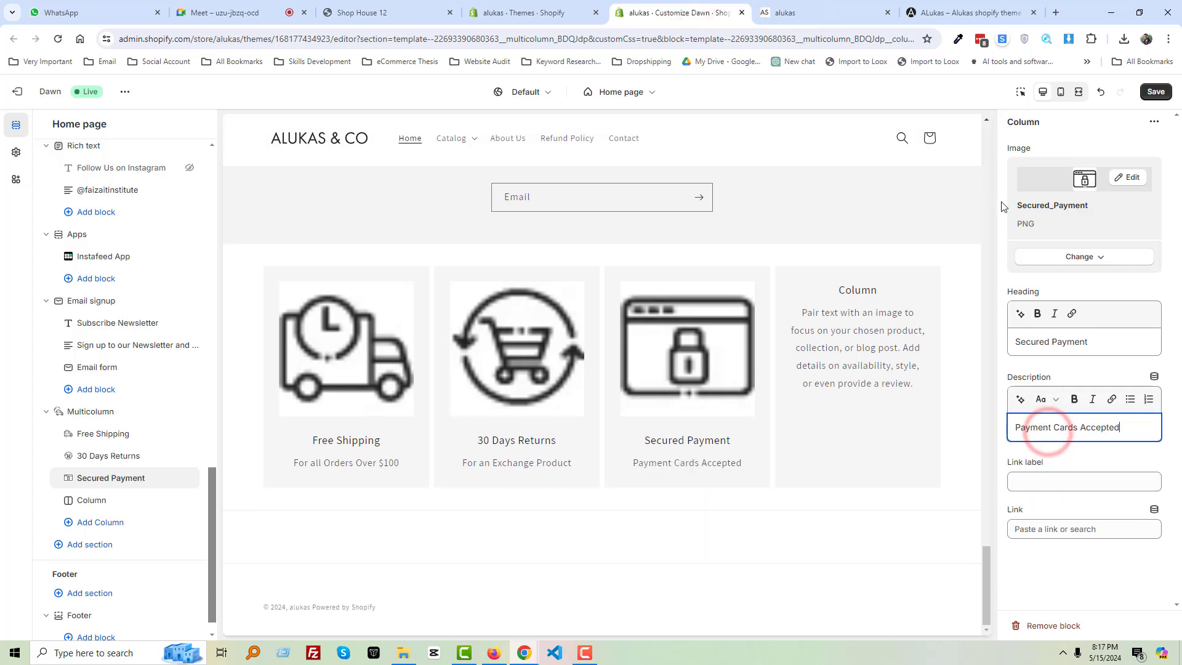
Copy the Support 24/7 heading from demo-alukas and use it as the fourth column's heading in the theme editor
left_click(972, 9)
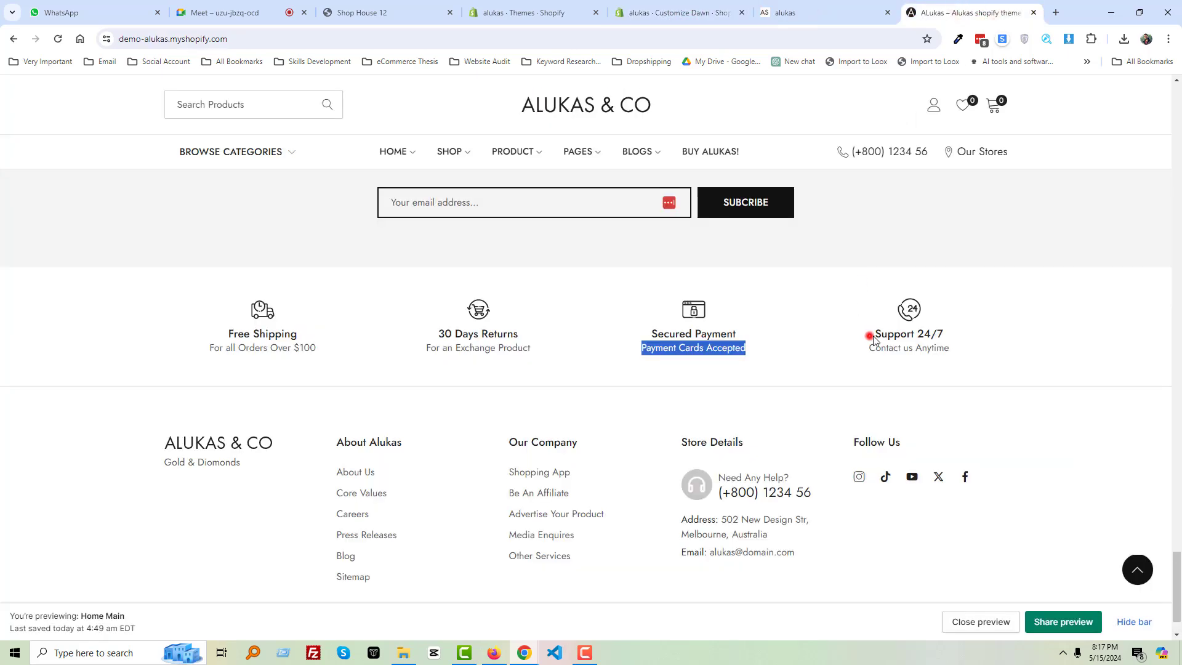
triple_click(865, 335)
key("ctrl+c")
left_click(712, 8)
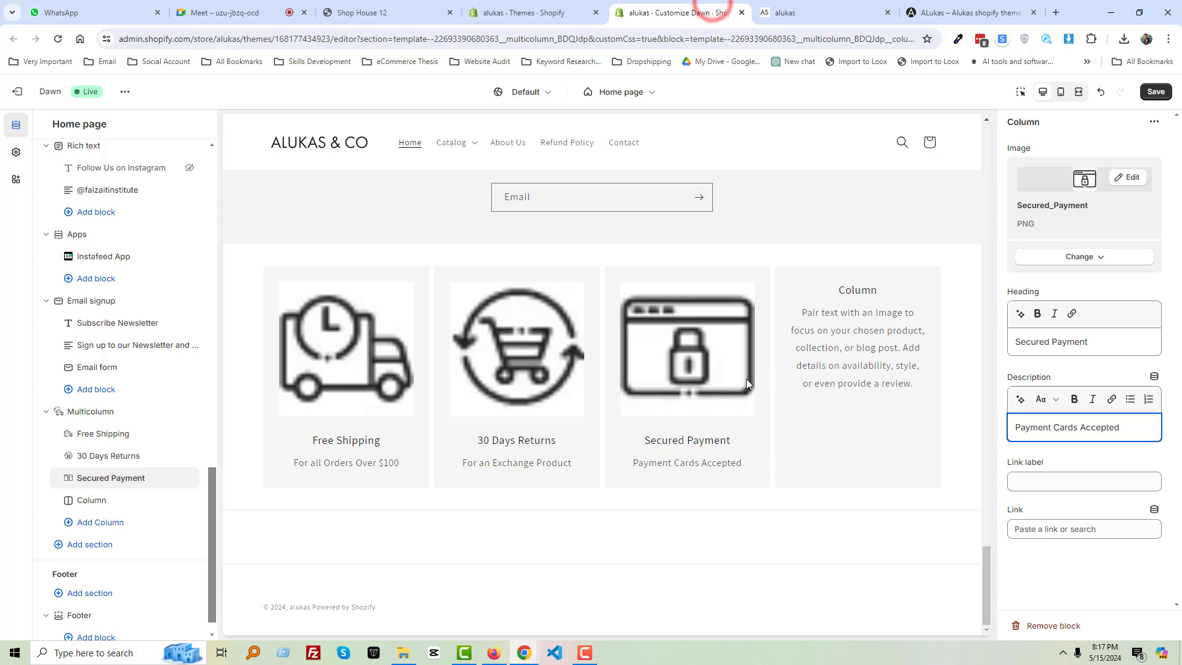
left_click(92, 500)
left_click(1068, 289)
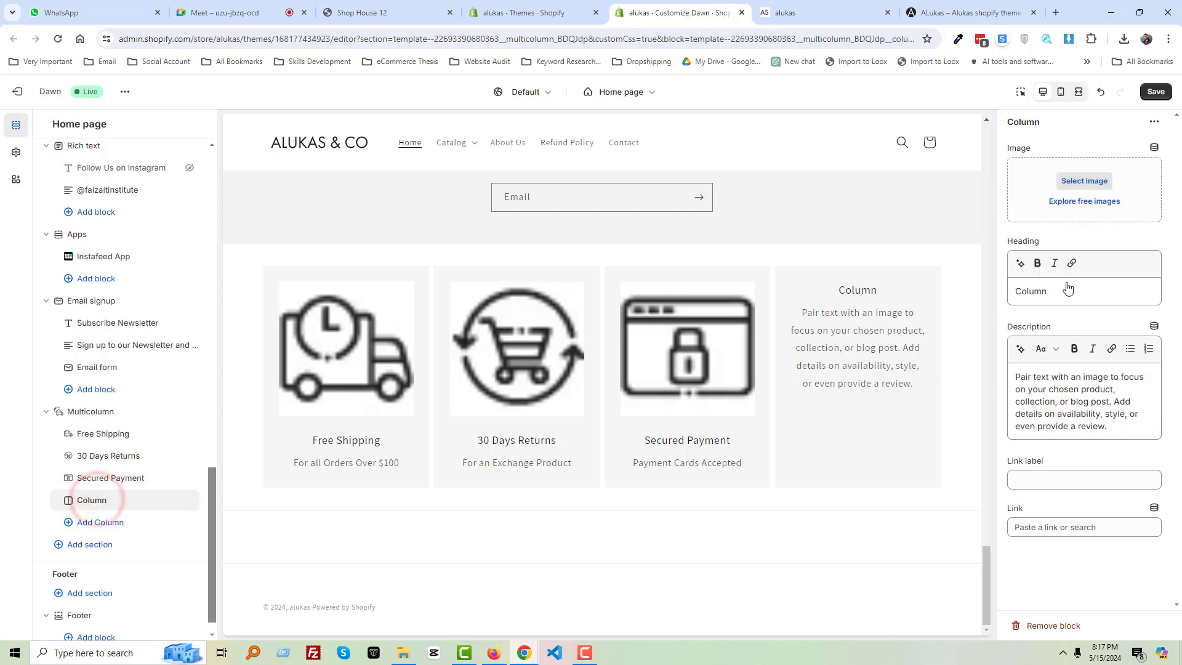
key("ctrl+a")
key("ctrl+v")
Set the Support icon from the store library as the fourth column's image
left_click(1081, 183)
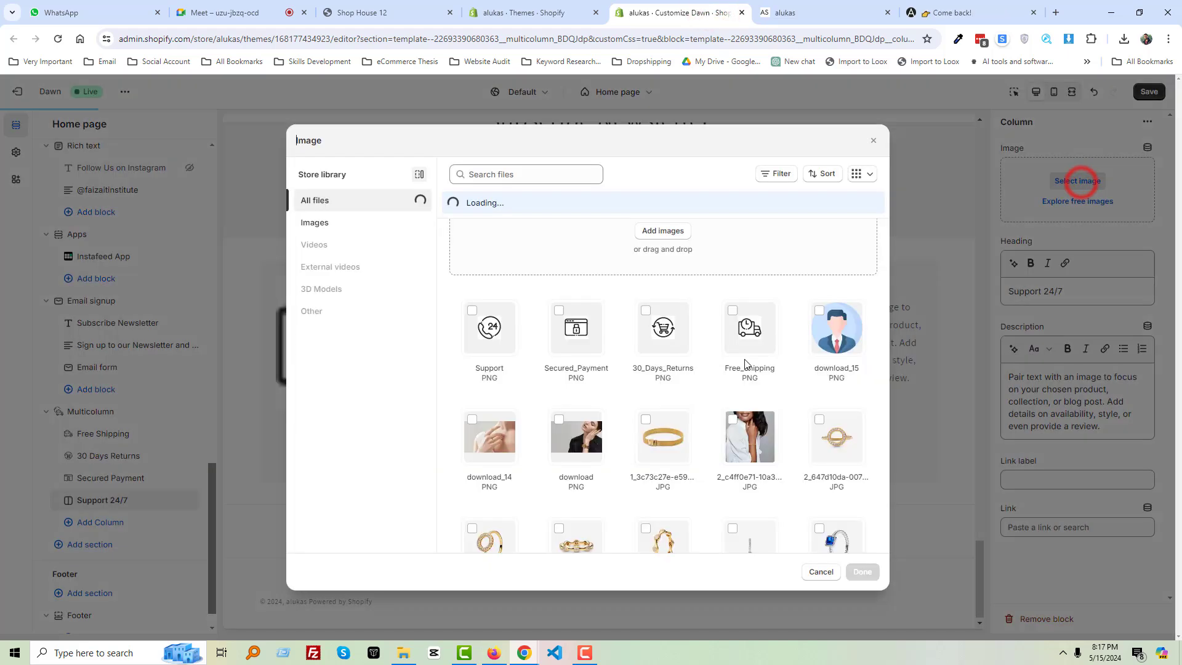
left_click(497, 334)
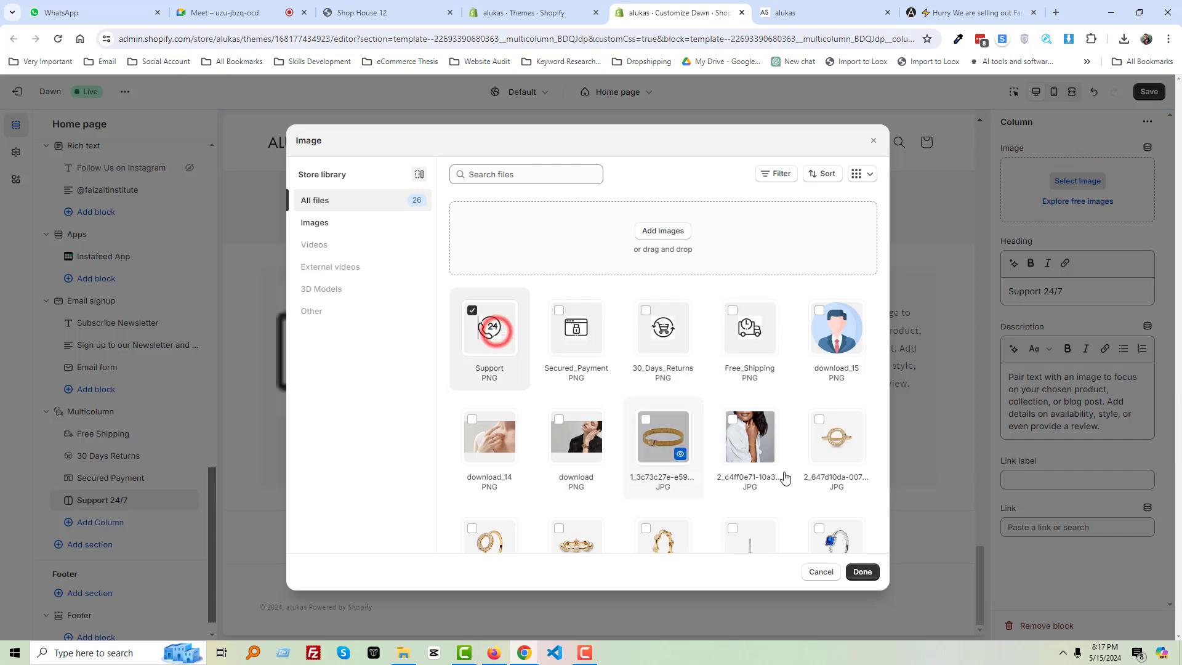
left_click(862, 571)
Copy "Contact us Anytime" from demo-alukas and use it as the Support 24/7 column's description in the theme editor
left_click(980, 3)
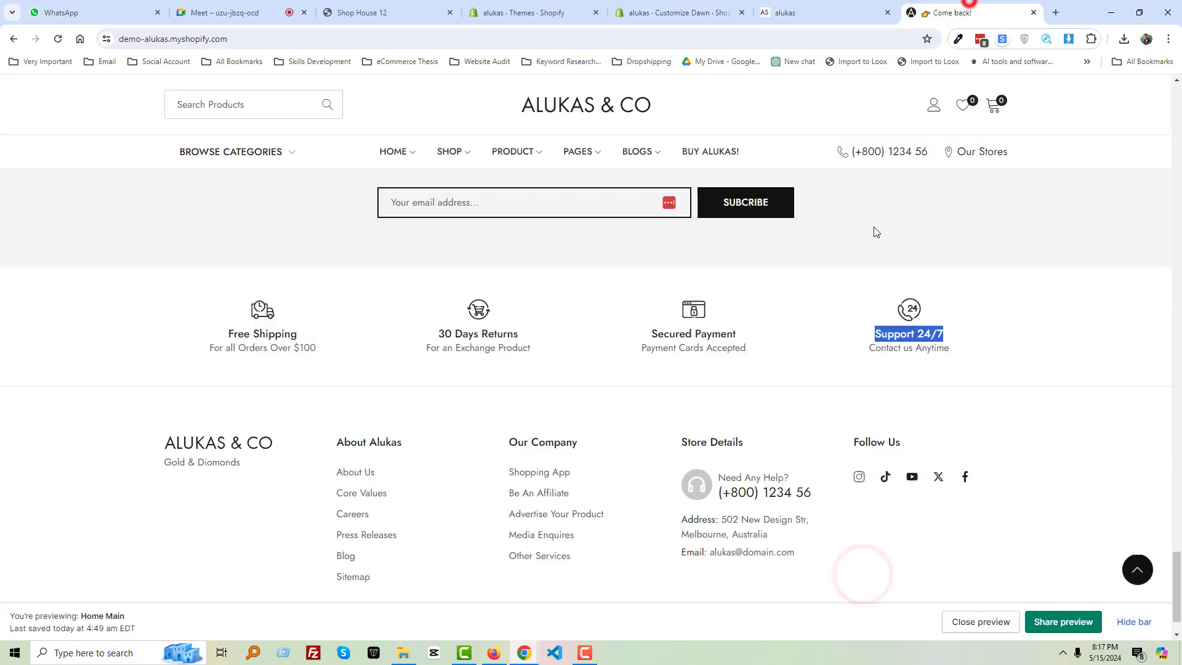
triple_click(861, 352)
key("ctrl+c")
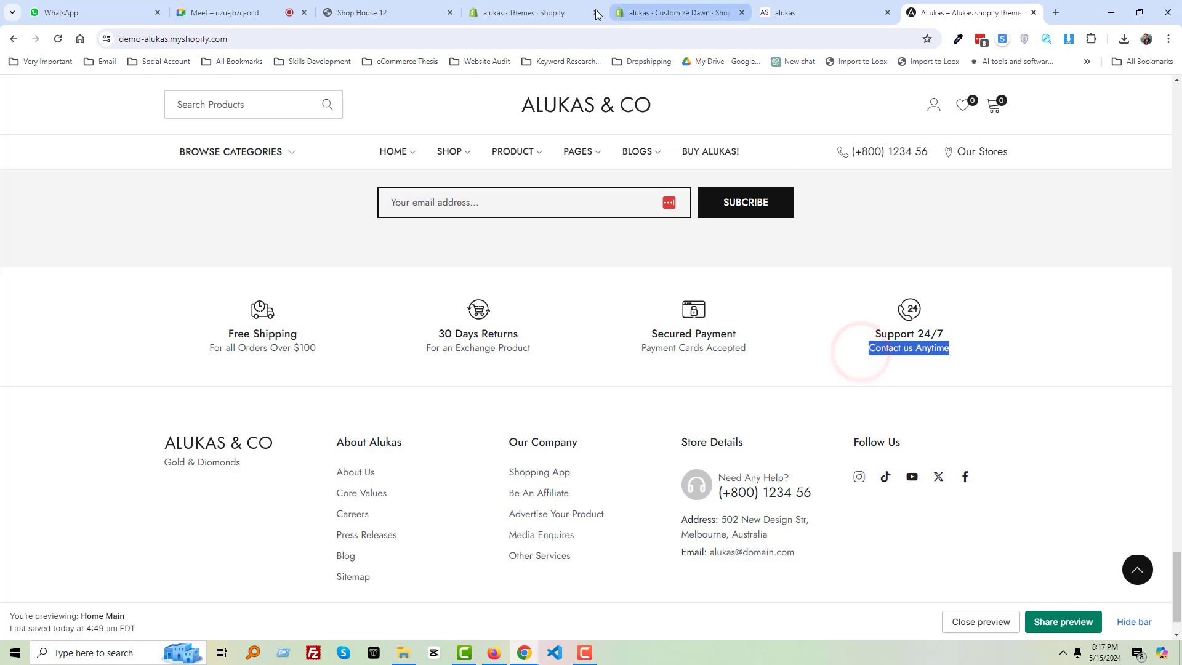
left_click(520, 9)
left_click(650, 6)
left_click(1038, 459)
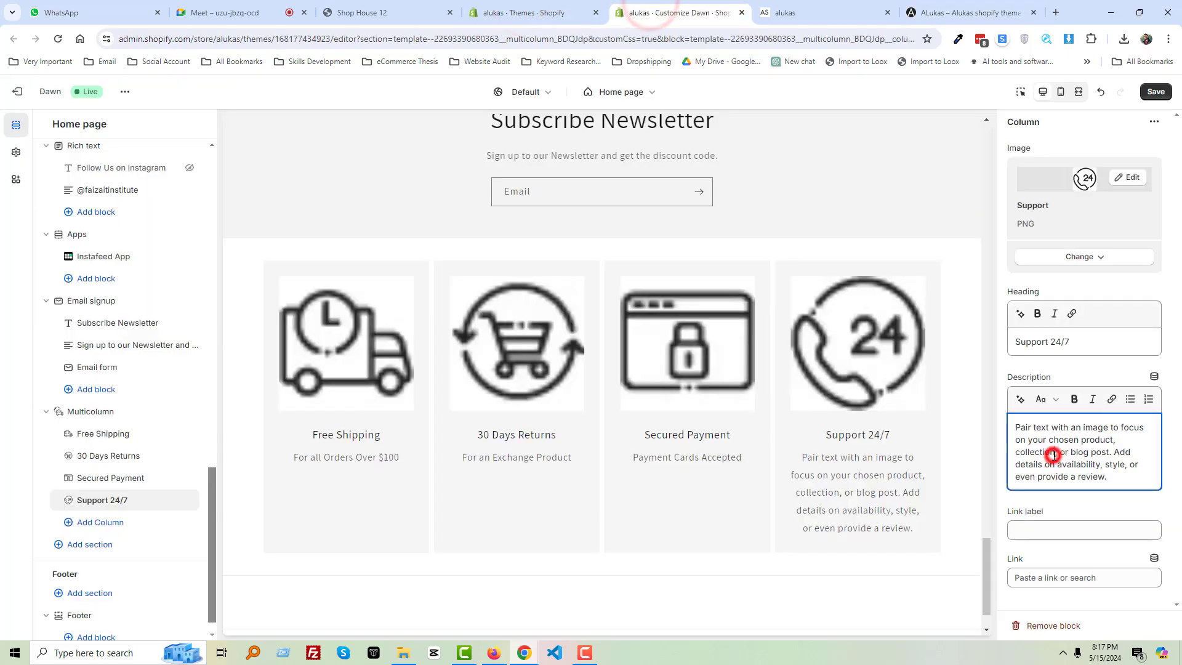
key("ctrl+a")
key("ctrl+v")
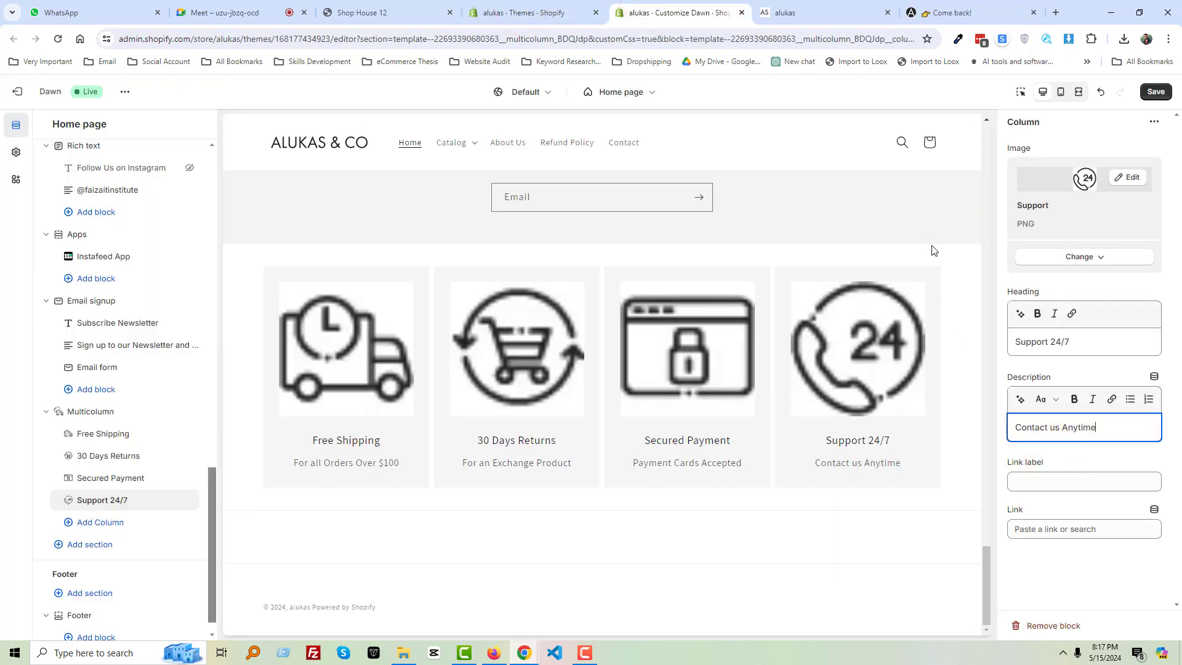
left_click(932, 249)
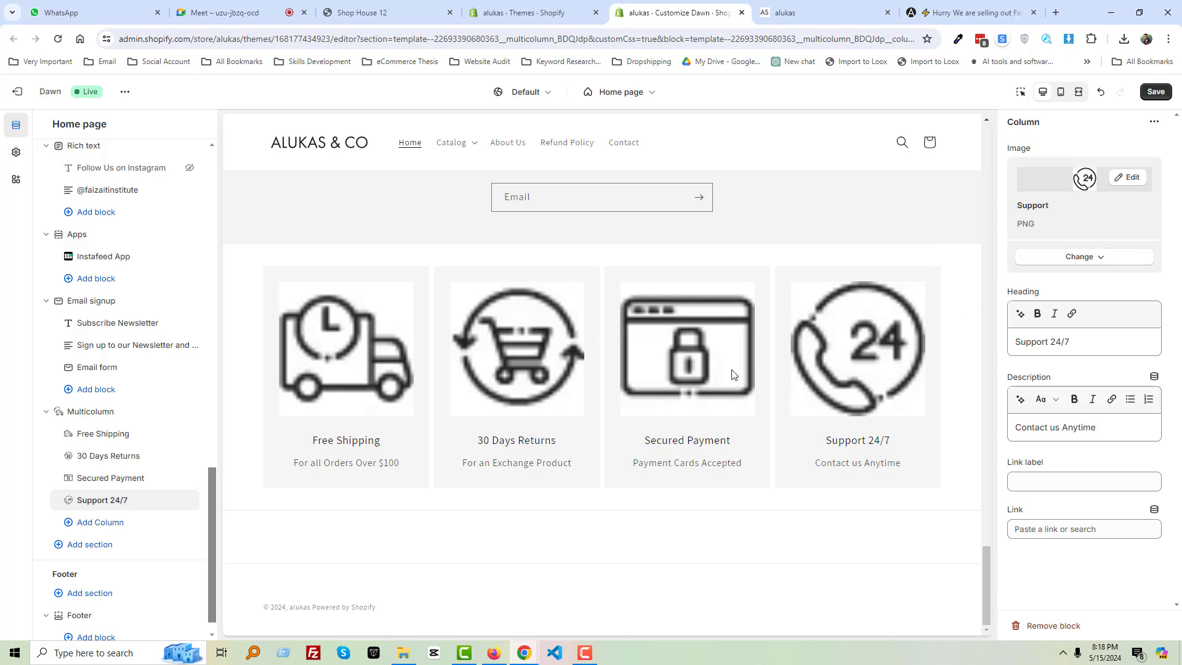
Open the settings of the multicolumn section containing the four service features
left_click(92, 411)
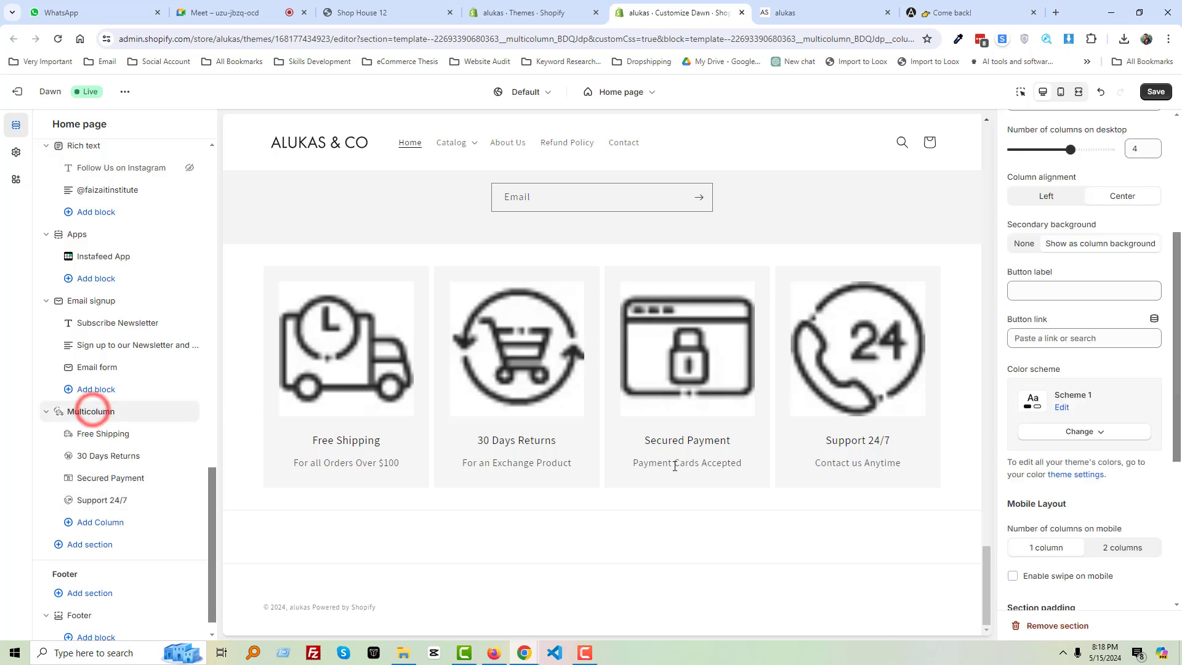
scroll(1113, 400, "up", 5)
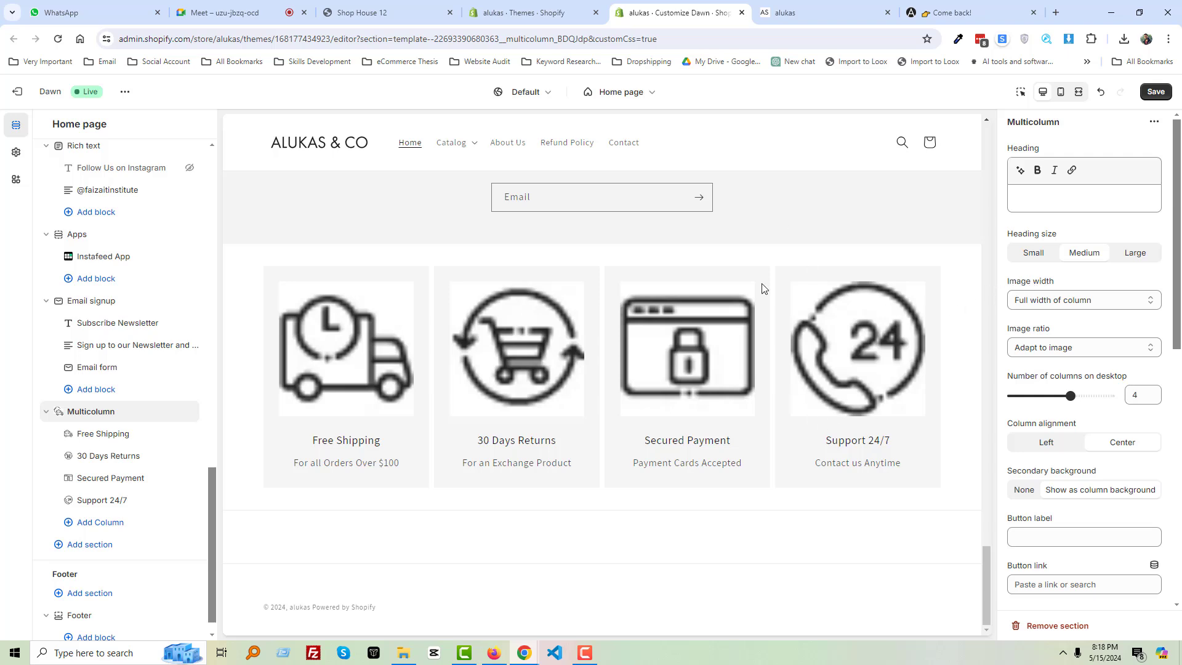
key("Print")
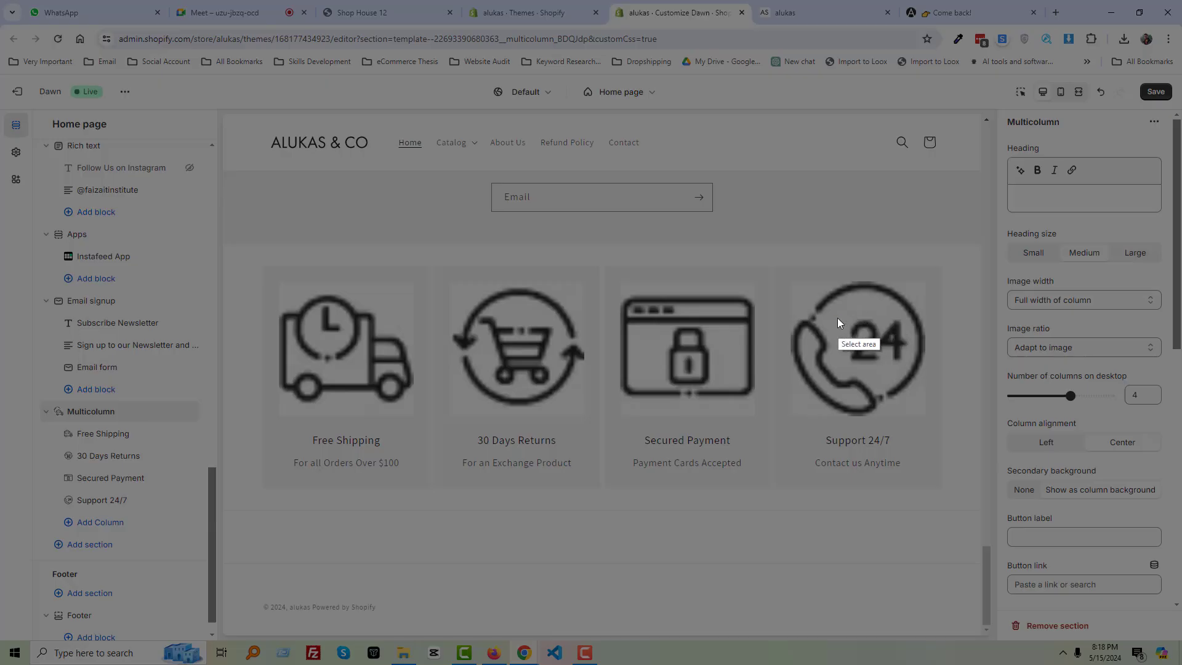
left_click_drag(836, 317, 817, 303)
left_click(825, 309)
left_click_drag(825, 309, 939, 362)
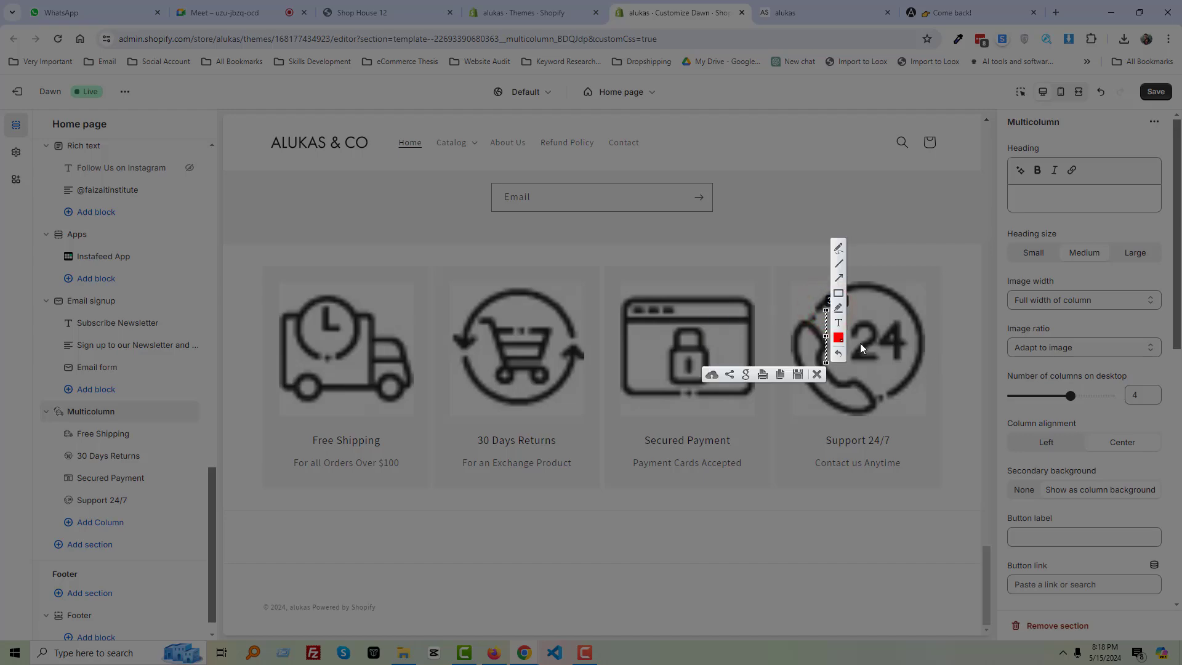
left_click(818, 374)
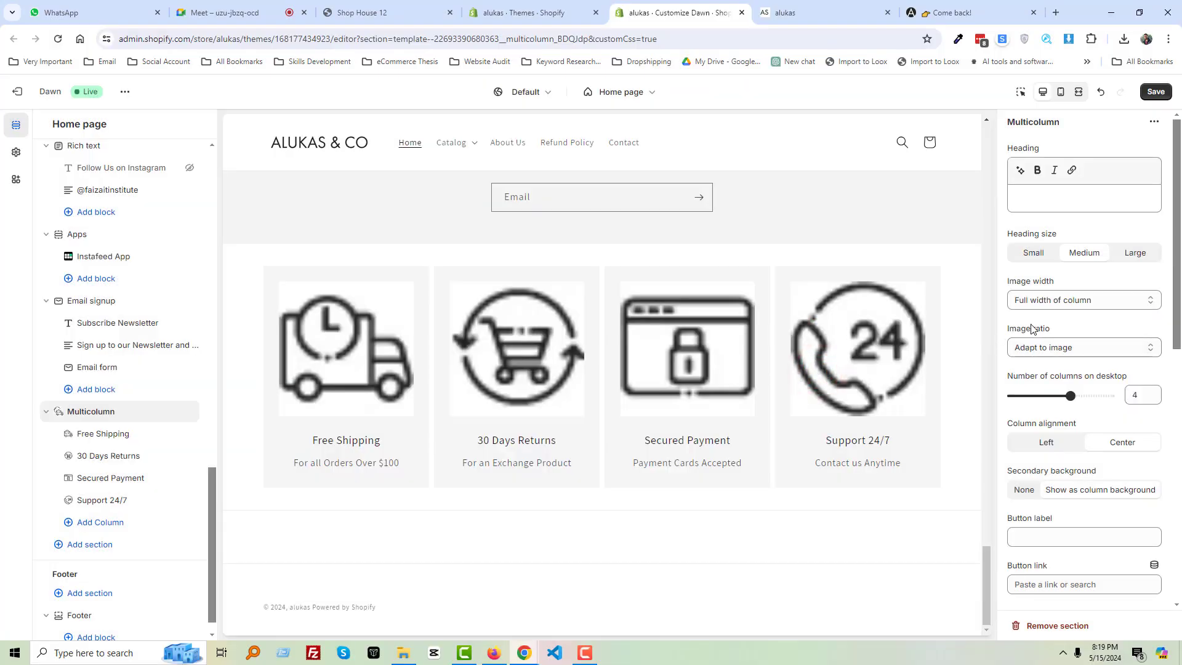
Try the other image widths for the service features multicolumn and set it to Half width of column
left_click(1058, 301)
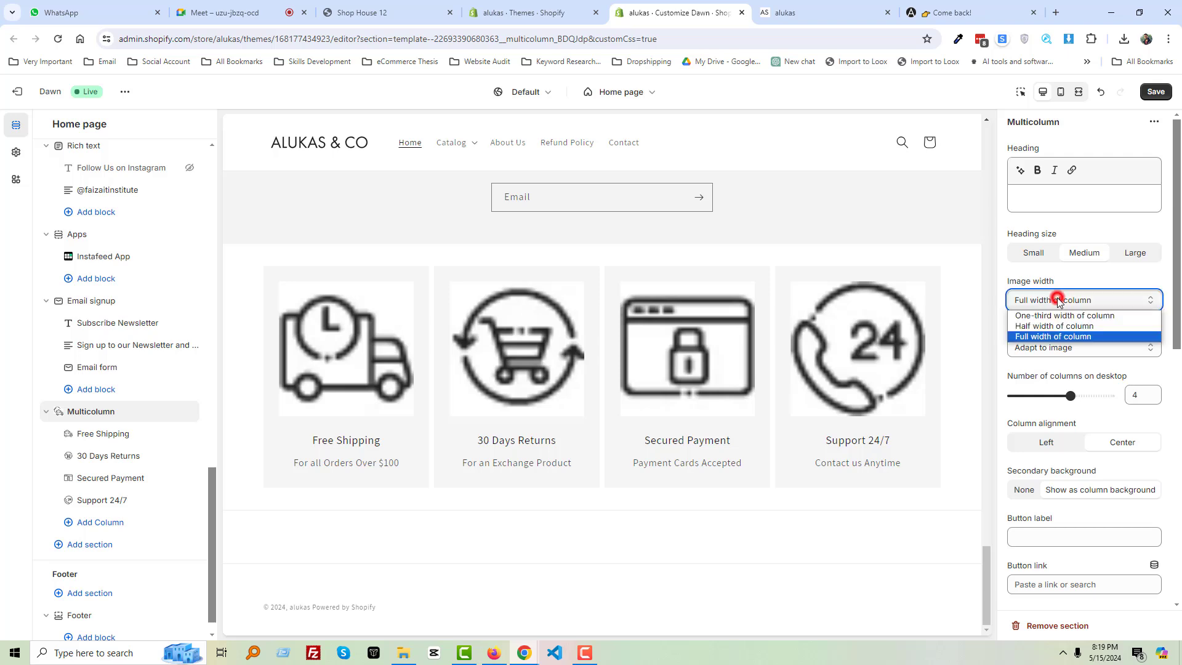
left_click(1087, 315)
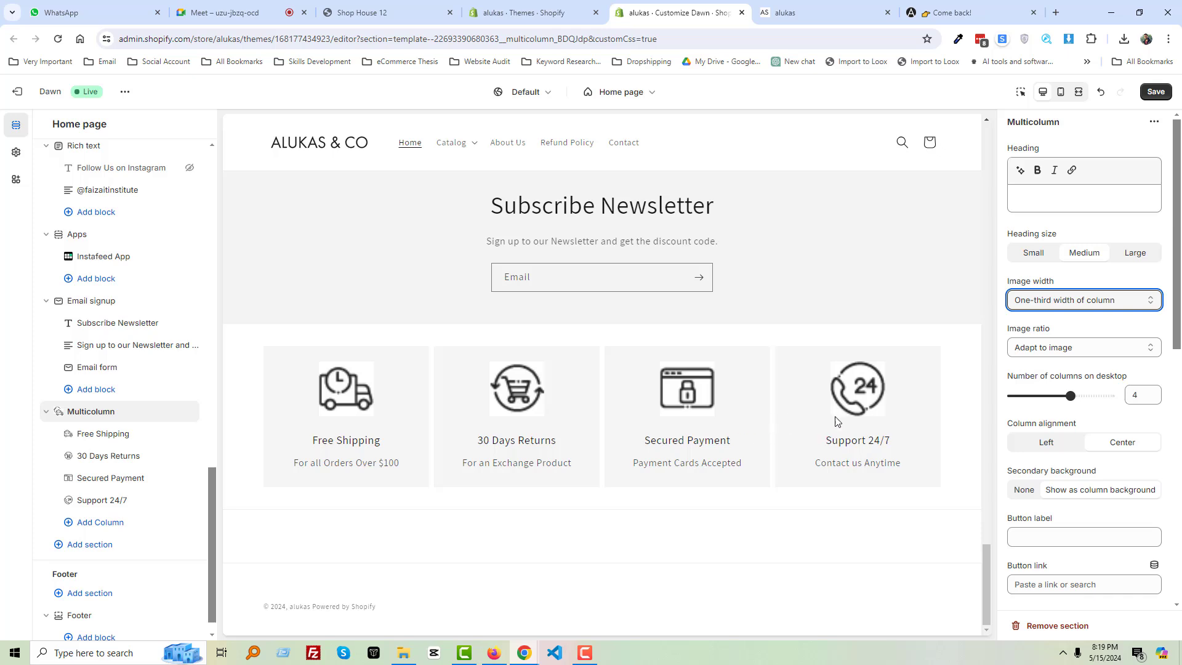
left_click(1057, 307)
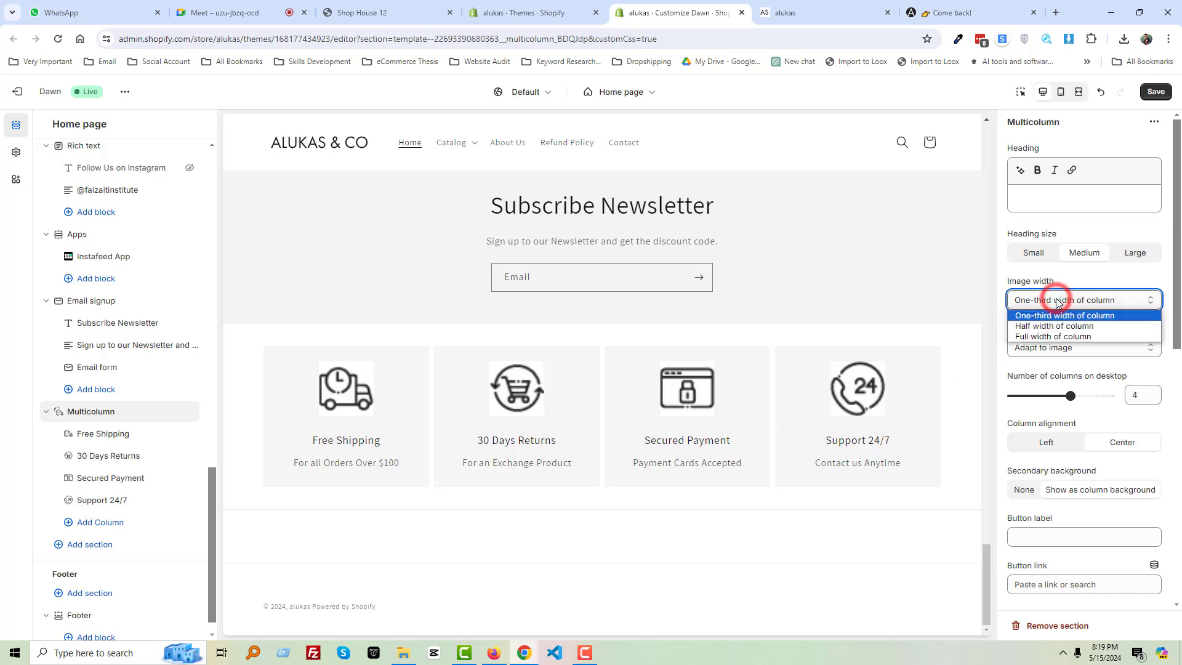
left_click(1078, 337)
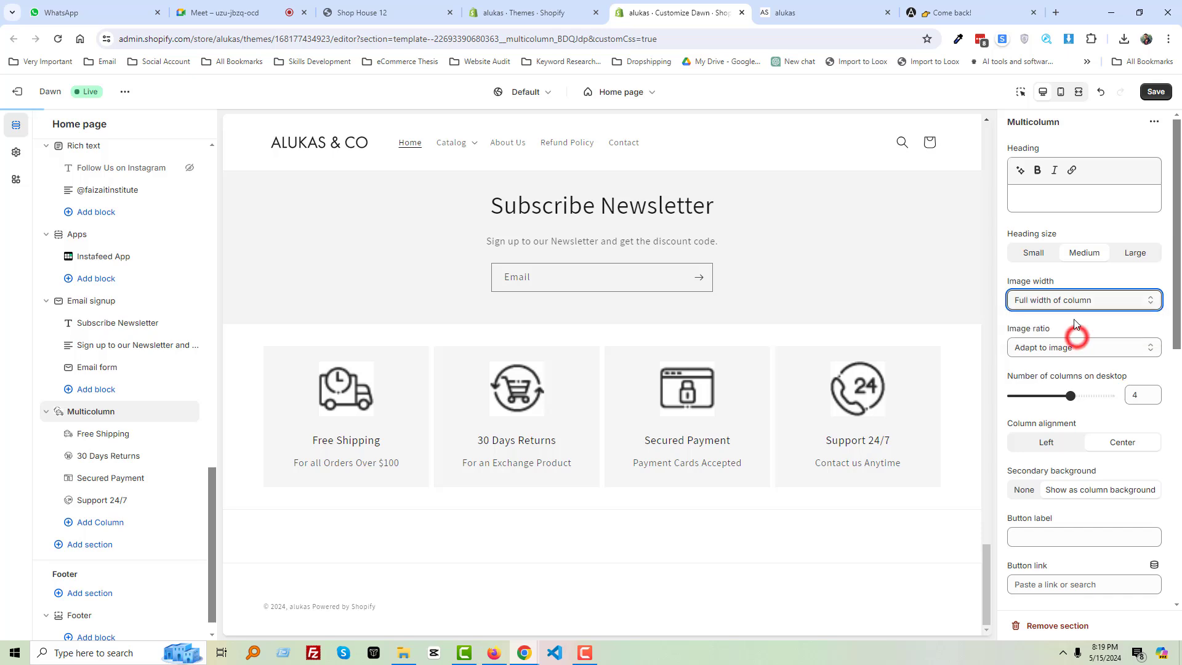
left_click(1071, 300)
left_click(1055, 327)
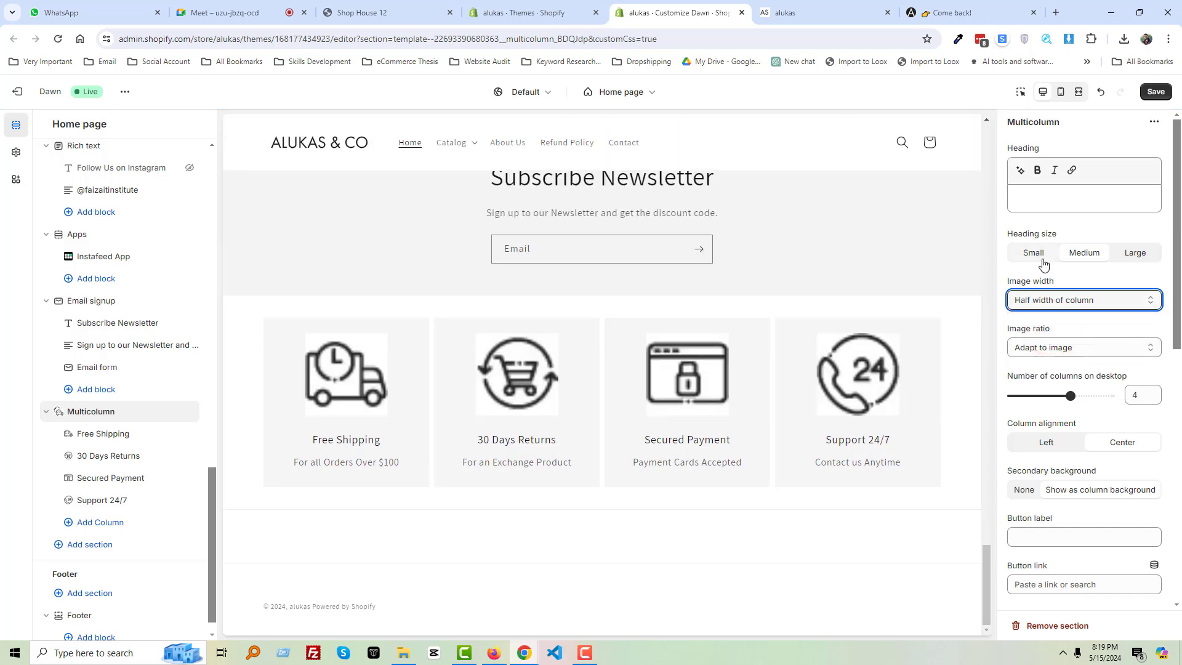
Try the Circle, Square and Portrait image ratios on the service feature icons
left_click(1072, 347)
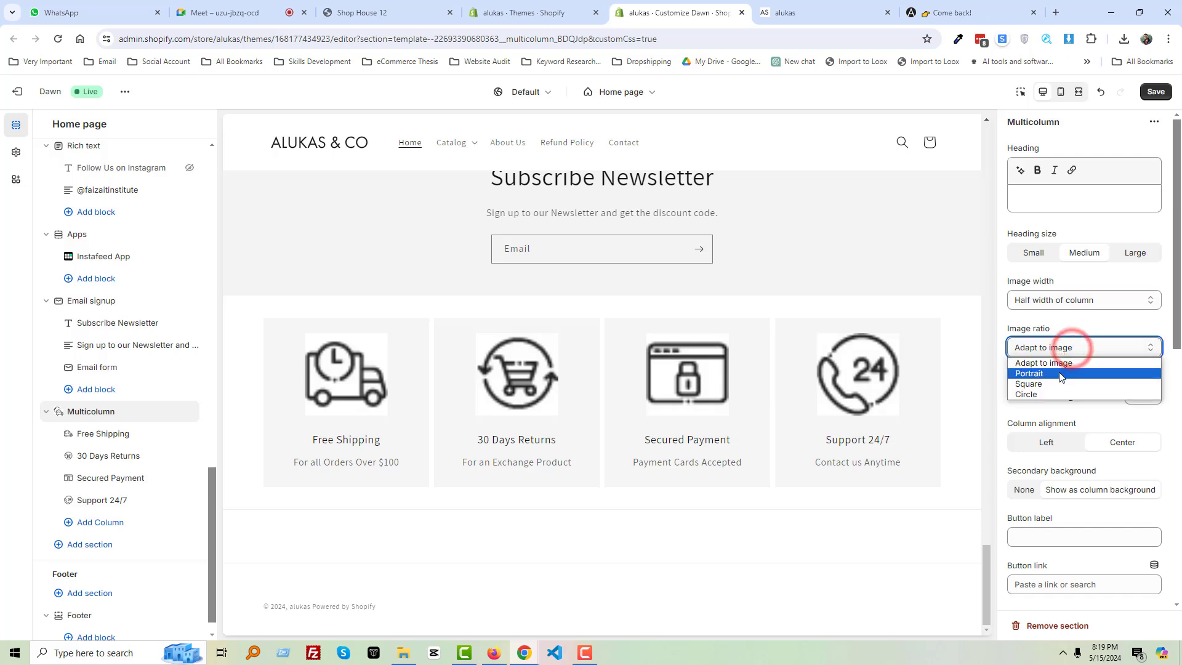
left_click(1048, 393)
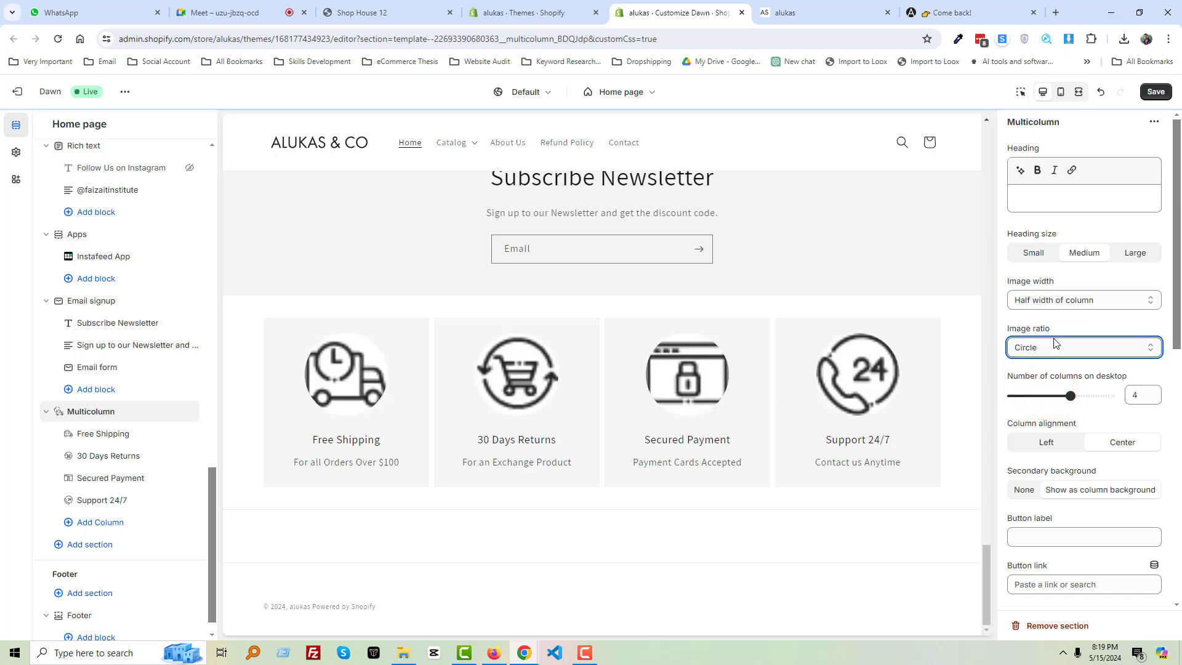
left_click(1055, 342)
left_click(1043, 382)
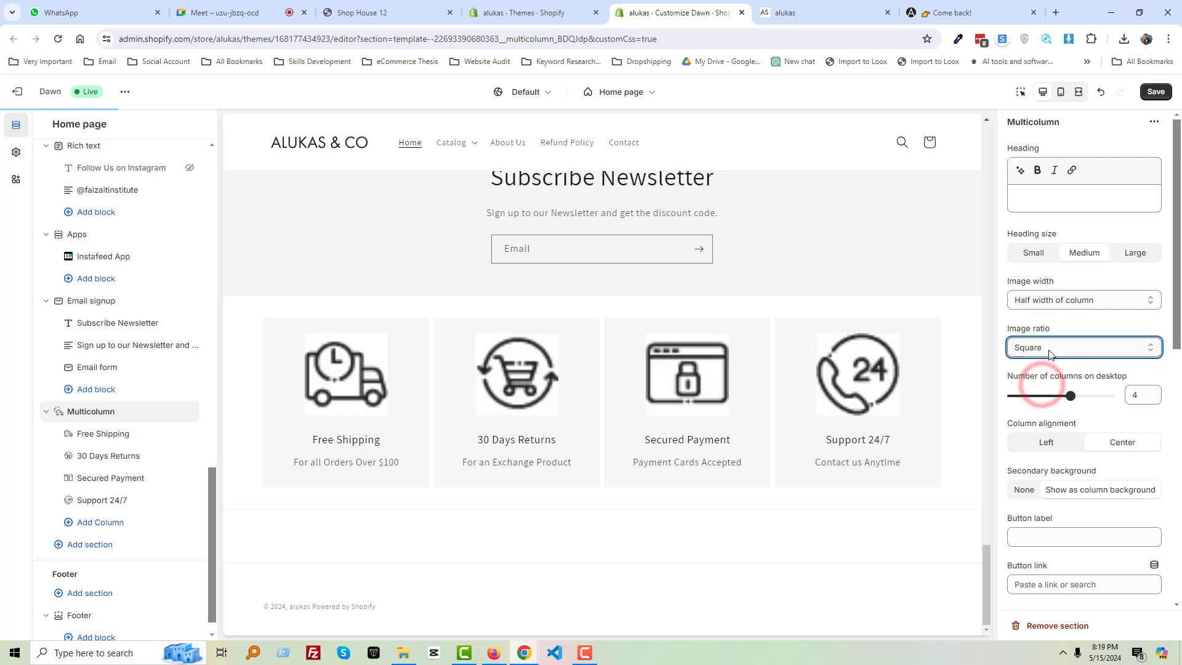
left_click(1049, 350)
left_click(1043, 371)
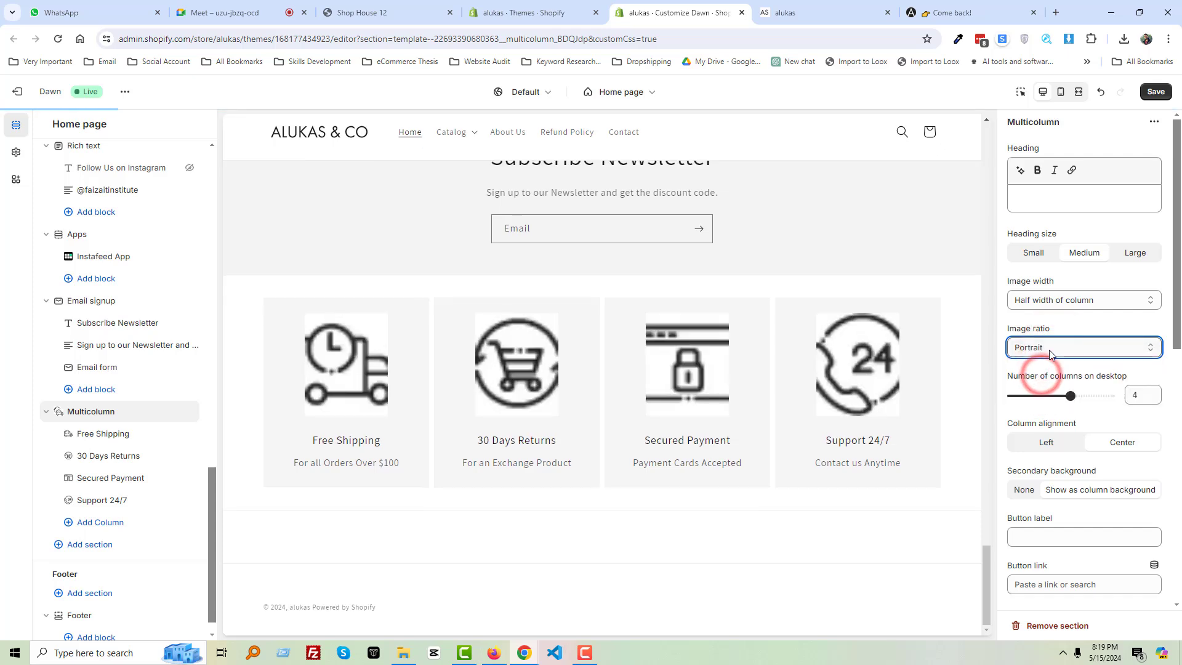
left_click(1048, 346)
left_click(1044, 370)
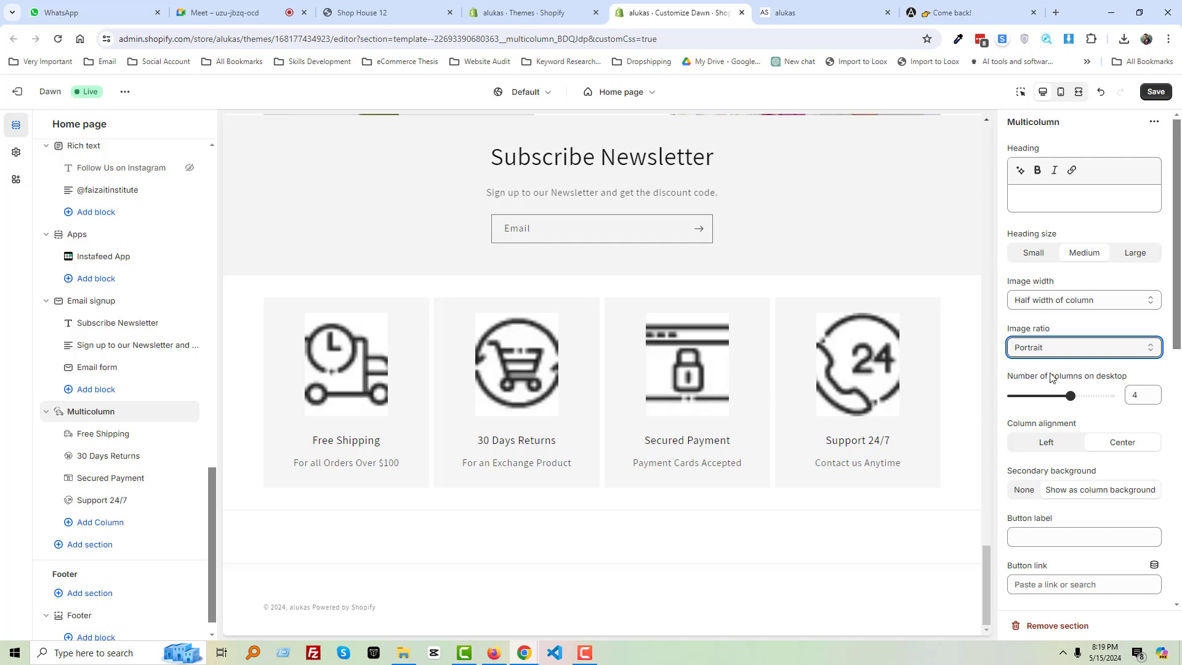
Set the service features' image ratio to Square and their secondary background to None
left_click(1061, 348)
left_click(1033, 392)
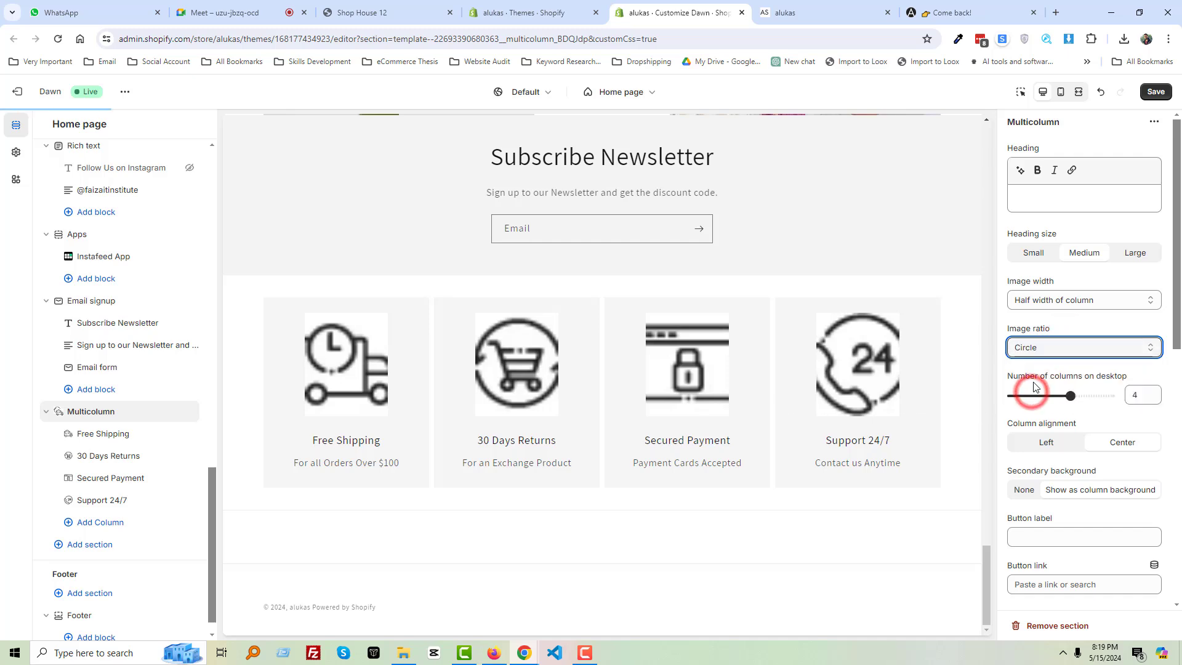
left_click(1038, 349)
left_click(1033, 390)
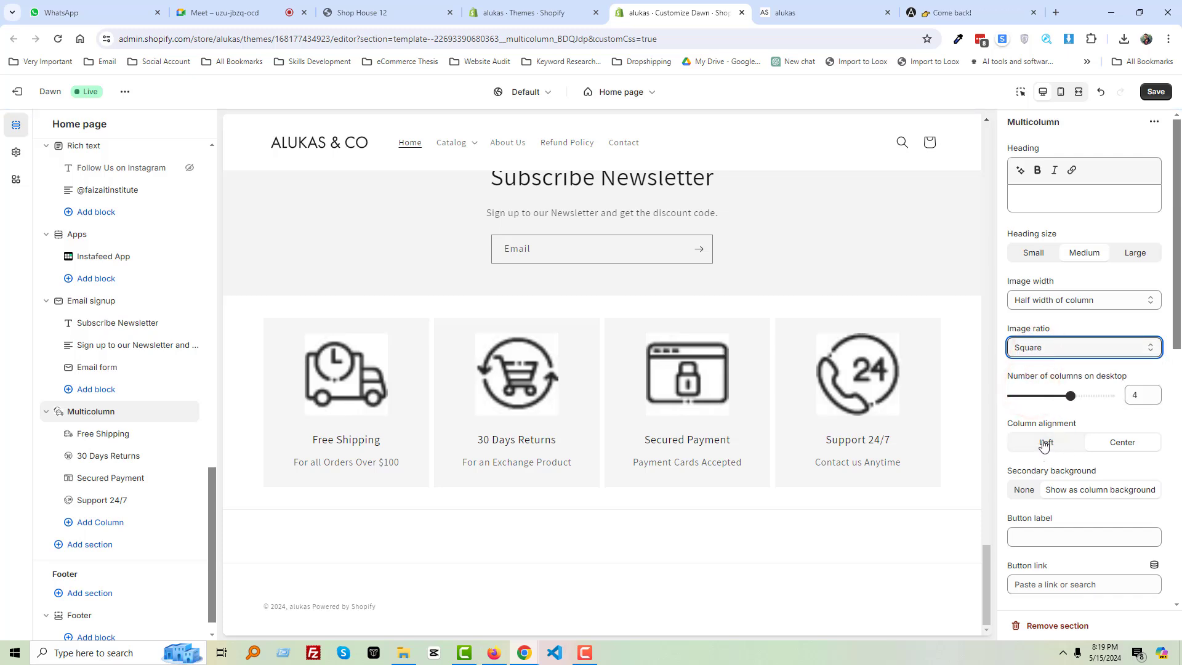
left_click(1022, 492)
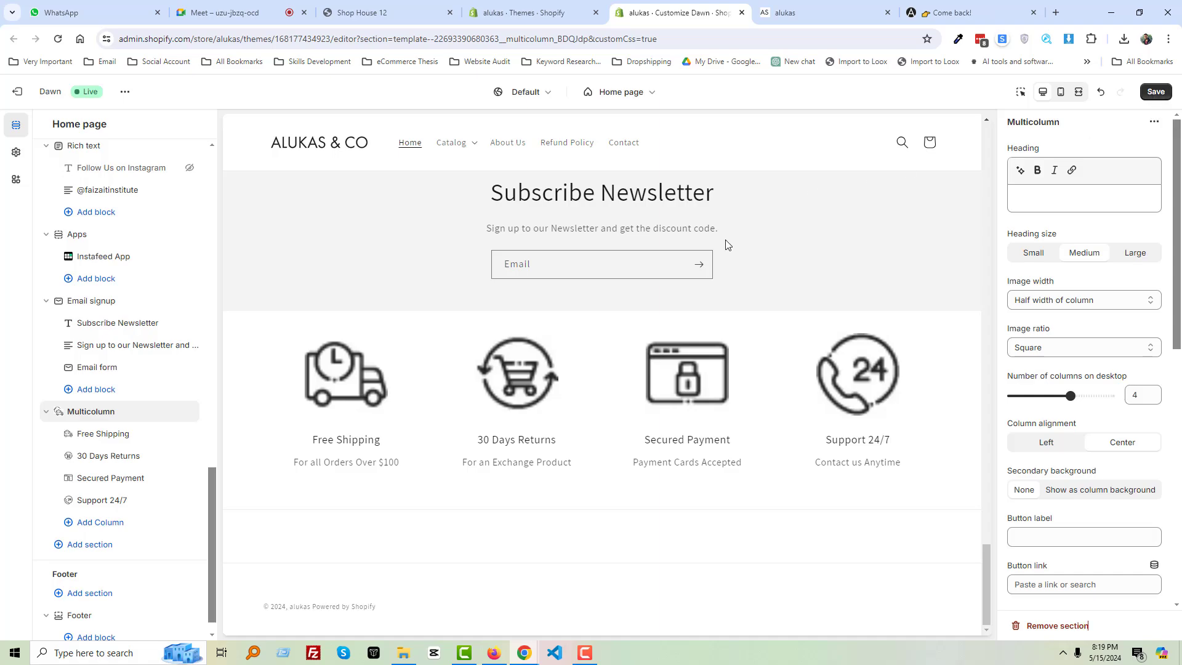
Capture an area of about 185x132 pixels around the 30 Days Returns icon and copy it
key("Print")
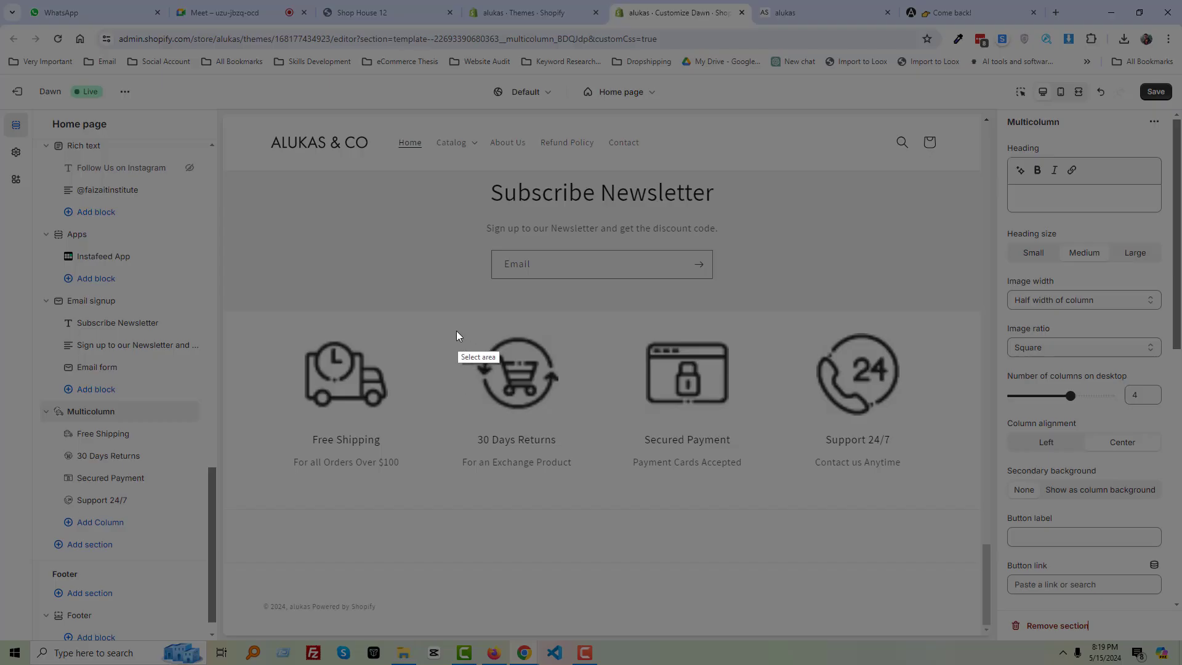
left_click_drag(456, 331, 539, 397)
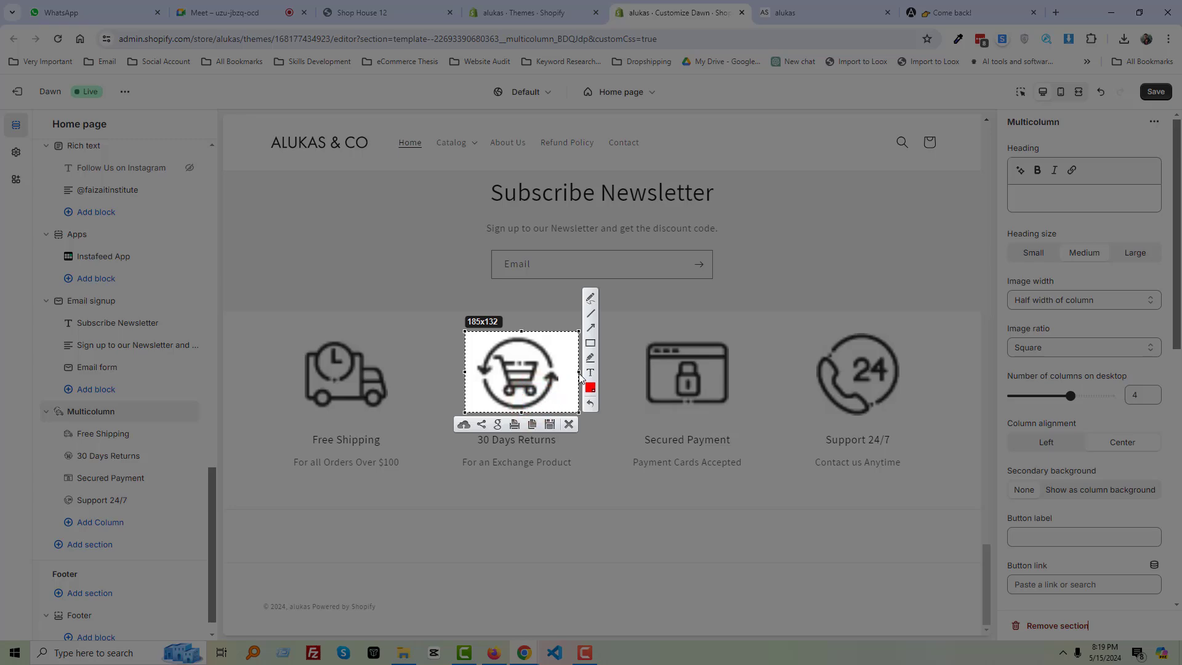
left_click(578, 373)
key("ctrl+c")
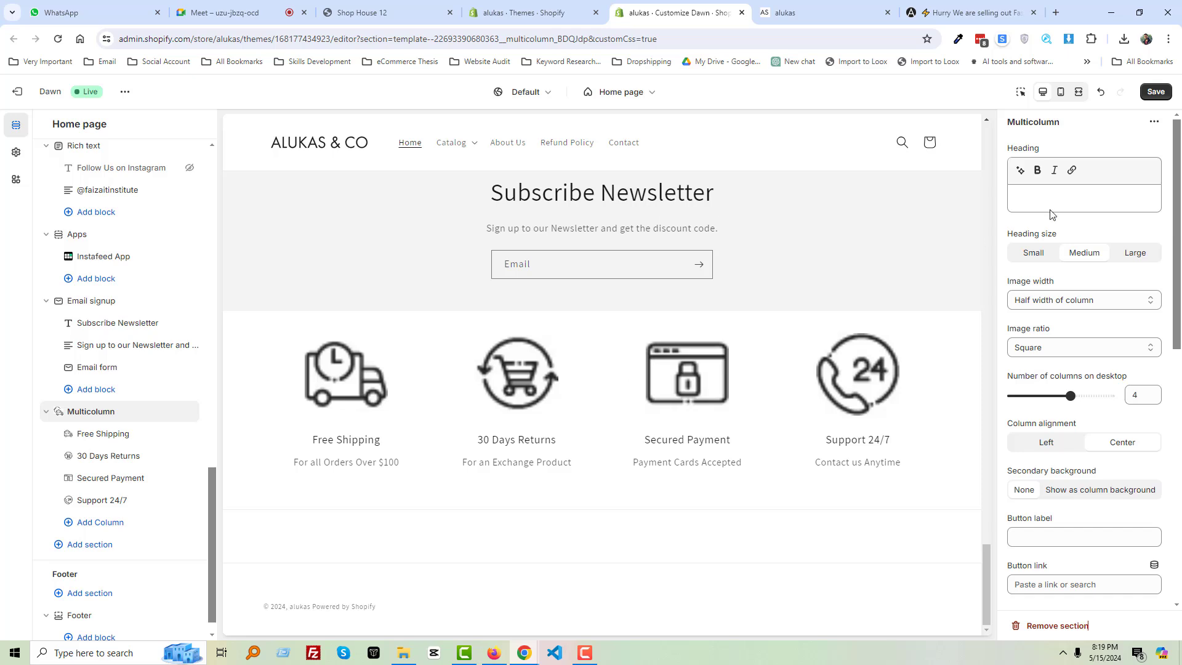
Save the theme changes and check the service features section on the alukas storefront
left_click(1152, 92)
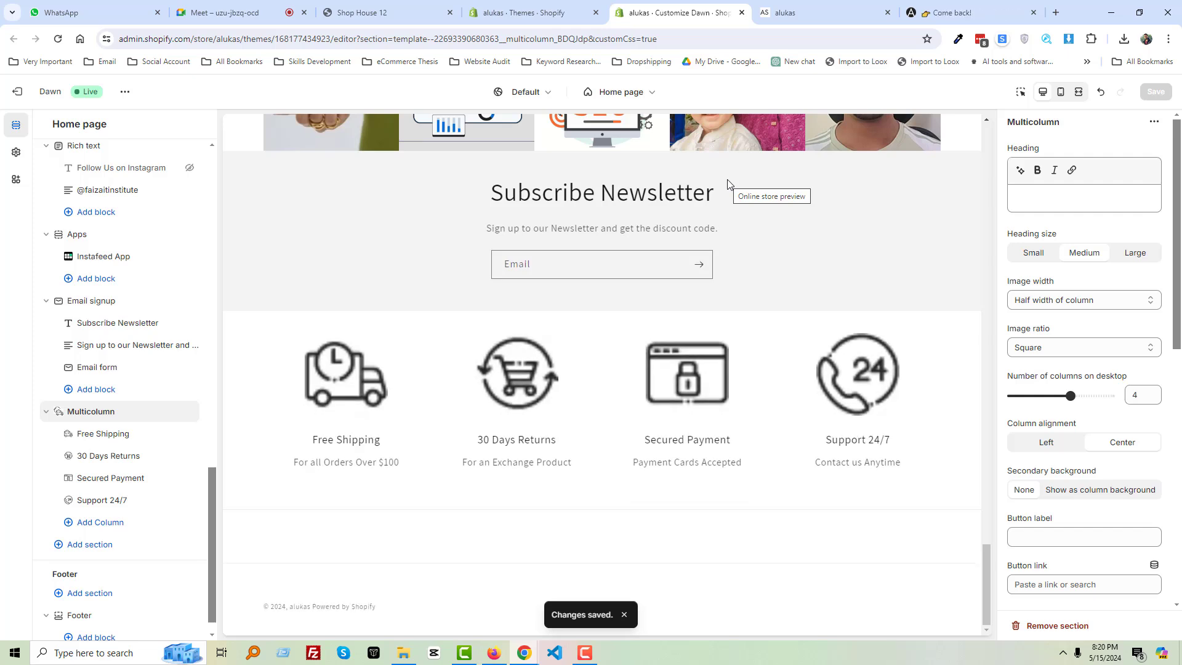
left_click(803, 14)
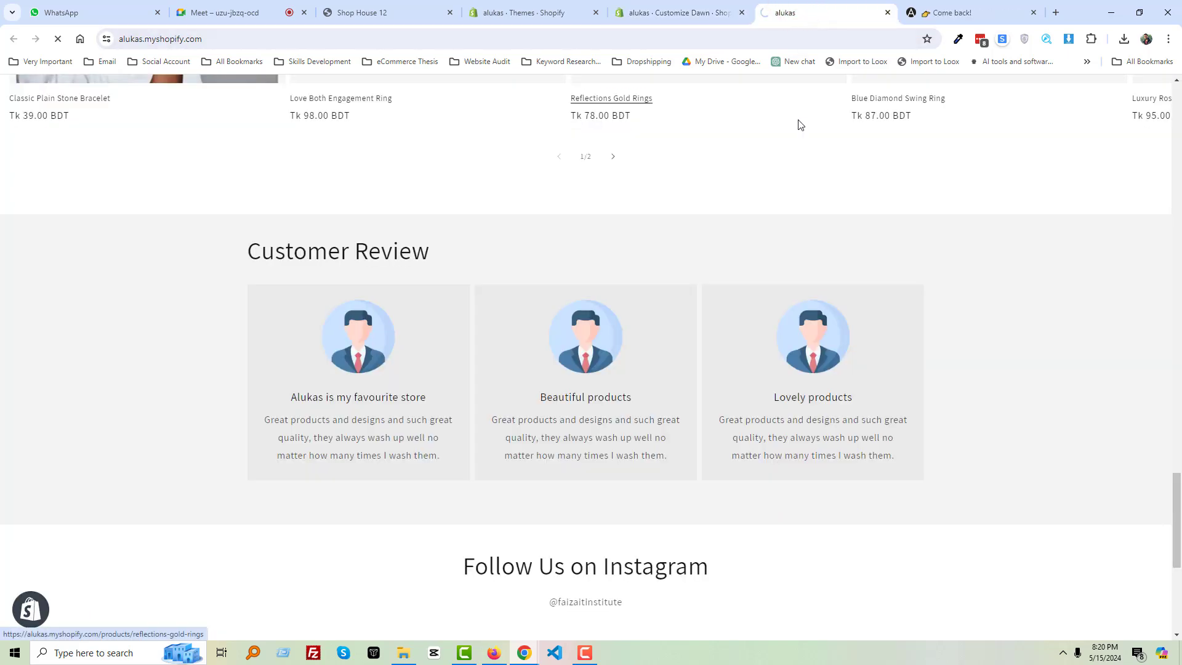
scroll(854, 188, "down", 5)
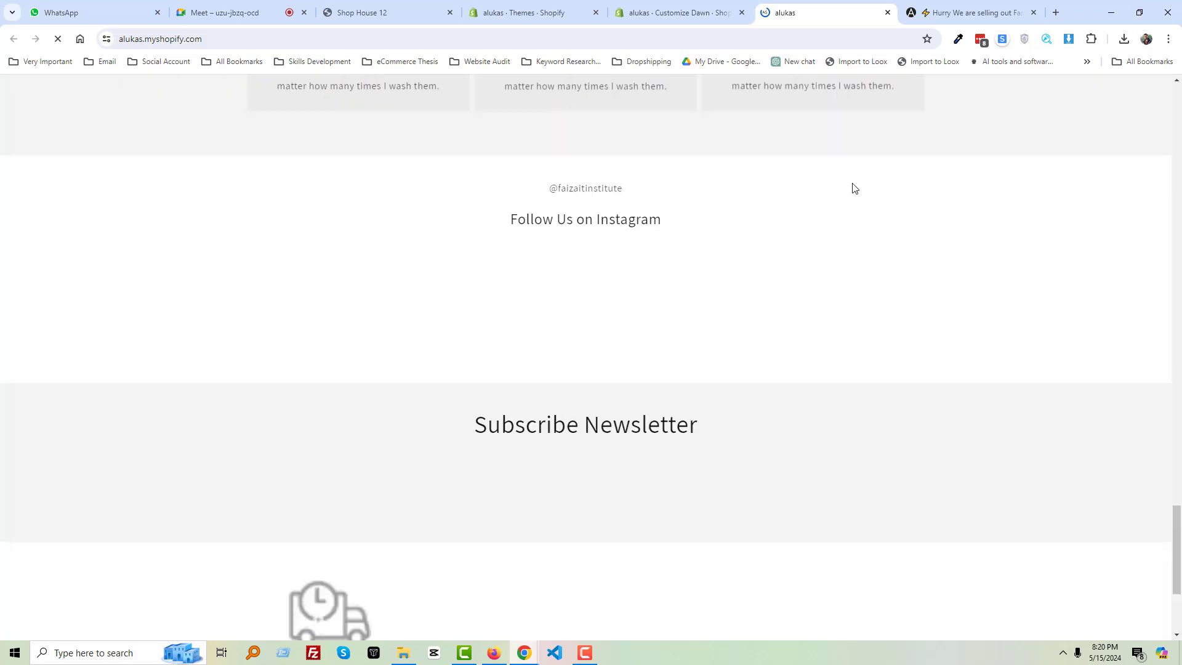
scroll(862, 190, "down", 2)
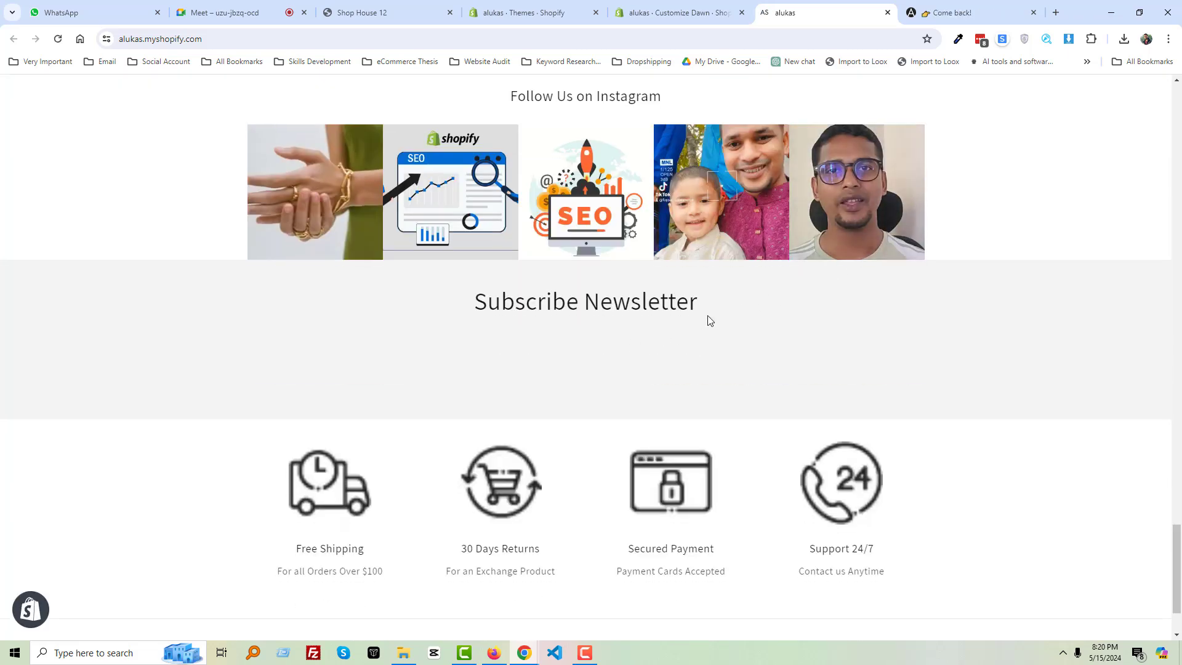
scroll(622, 361, "down", 2)
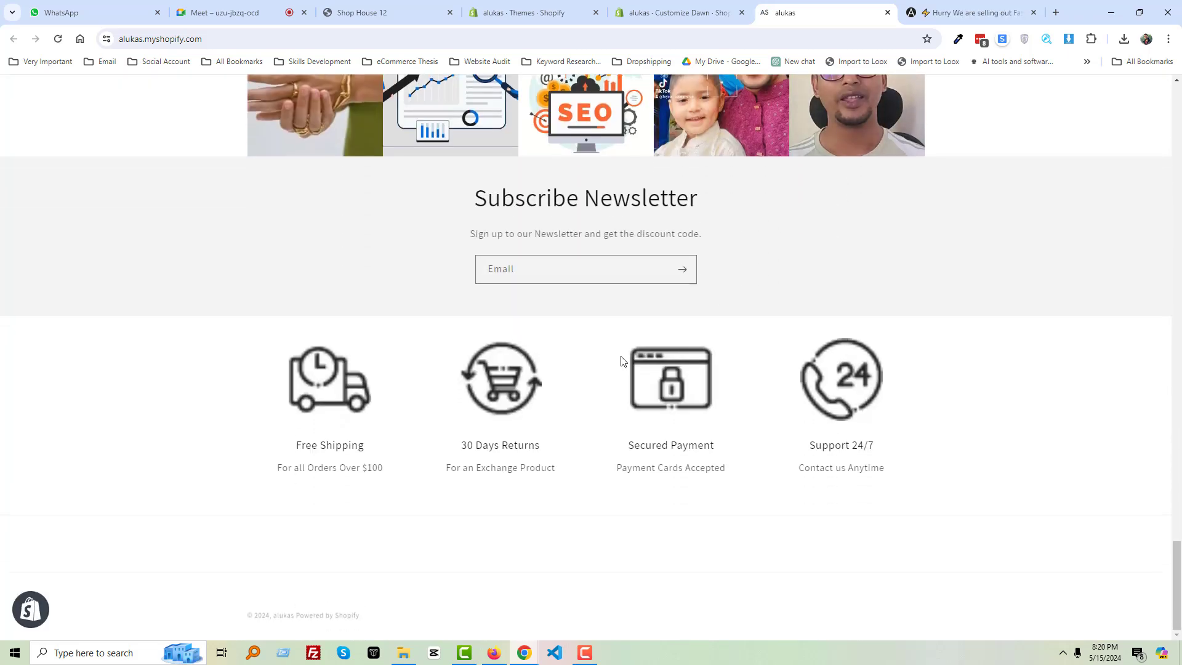
Examine demo-alukas' footer by outlining its logo, About Alukas, Our Company, Store Details and Follow Us columns in a temporary screen capture
left_click(932, 13)
scroll(664, 437, "down", 1)
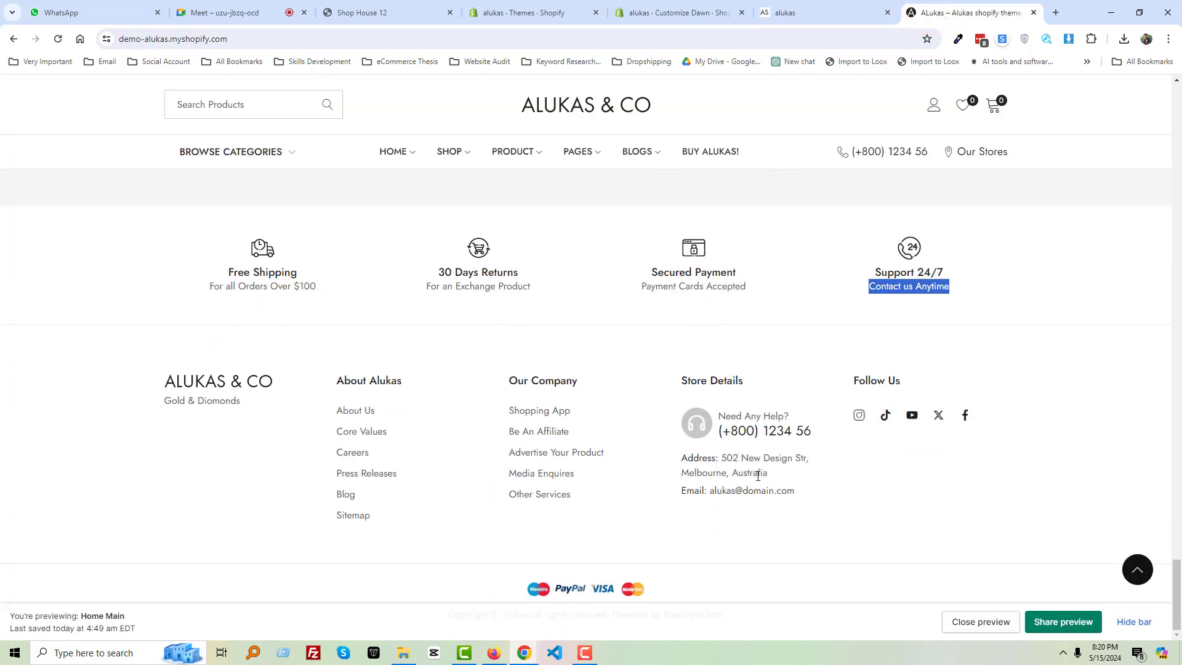
key("Print")
mouse_move(119, 330)
left_mouse_down()
mouse_move(188, 360)
mouse_move(1101, 557)
left_mouse_up()
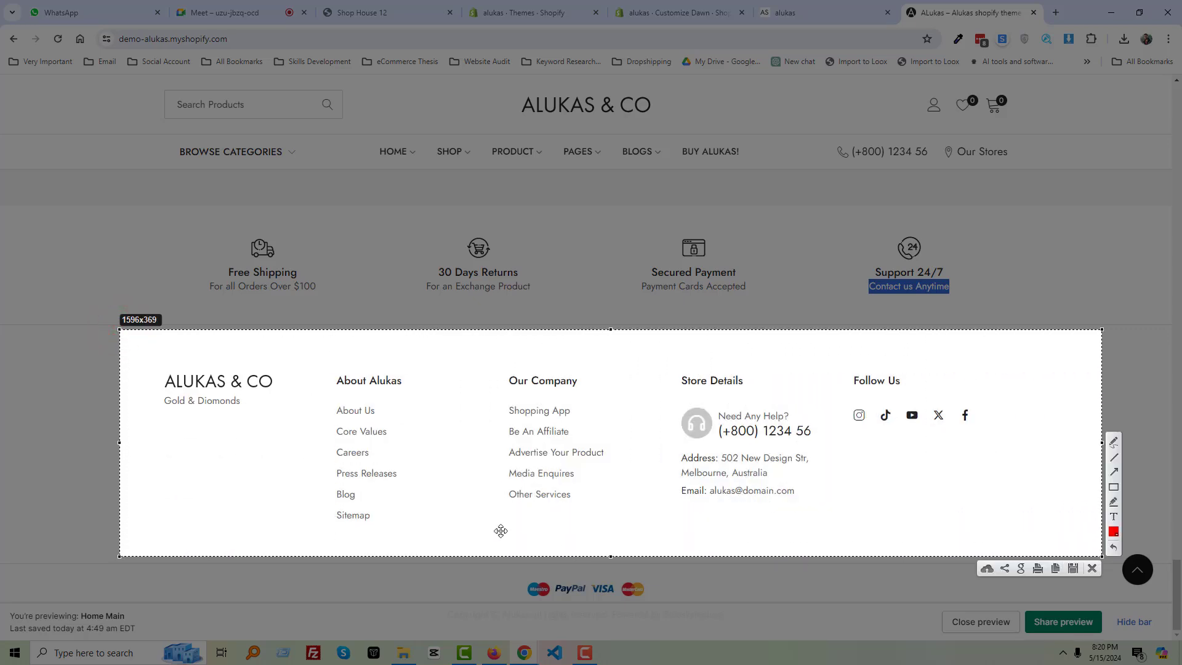
left_click(1113, 489)
mouse_move(147, 358)
left_mouse_down()
mouse_move(300, 466)
mouse_move(314, 511)
left_mouse_up()
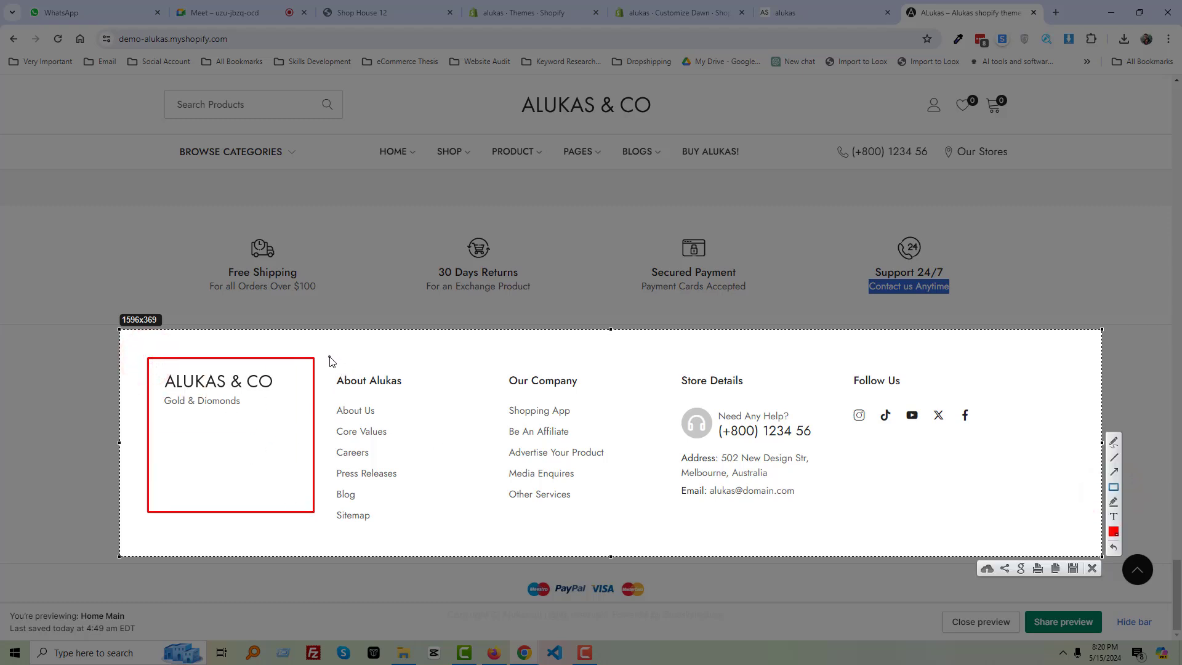
mouse_move(328, 357)
left_mouse_down()
mouse_move(391, 509)
mouse_move(424, 538)
mouse_move(432, 527)
left_mouse_up()
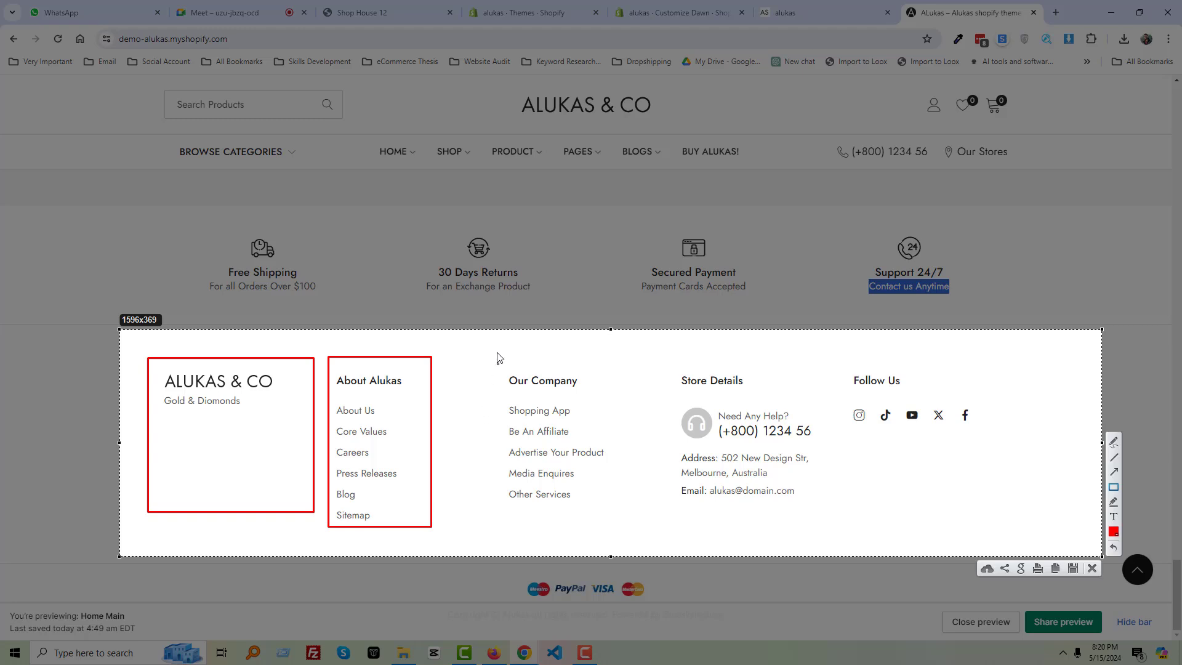
mouse_move(493, 346)
left_mouse_down()
mouse_move(556, 462)
mouse_move(632, 529)
left_mouse_up()
mouse_move(665, 349)
left_mouse_down()
mouse_move(726, 457)
mouse_move(808, 520)
left_mouse_up()
mouse_move(831, 353)
left_mouse_down()
mouse_move(946, 485)
mouse_move(991, 509)
left_mouse_up()
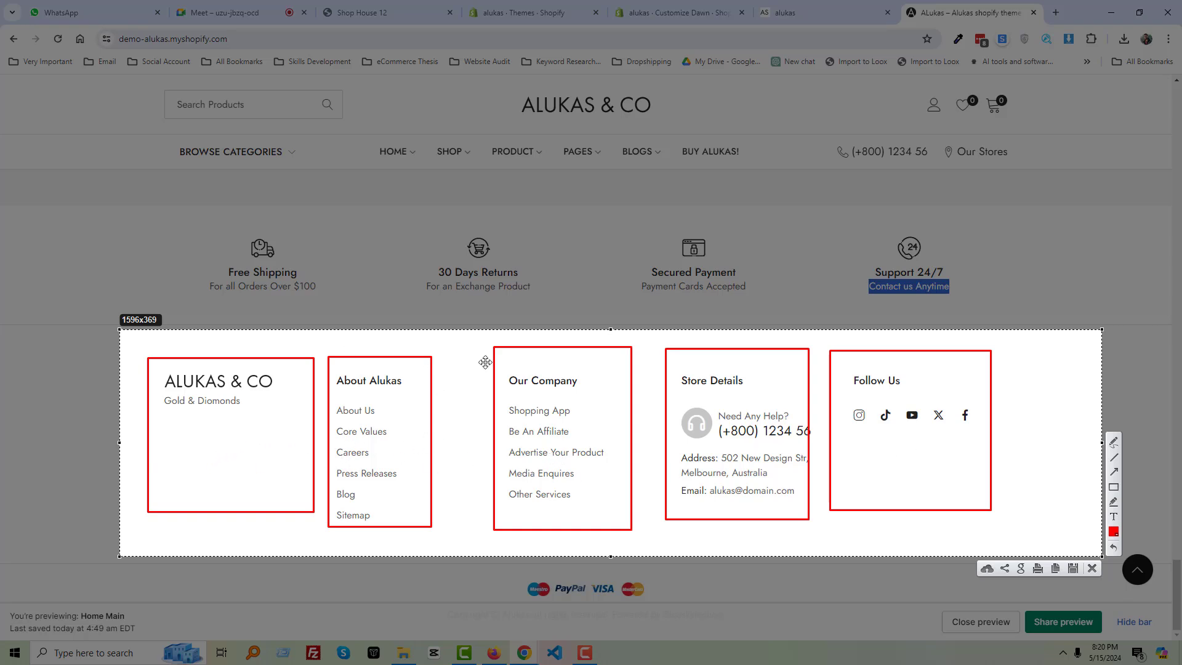
left_click(1092, 570)
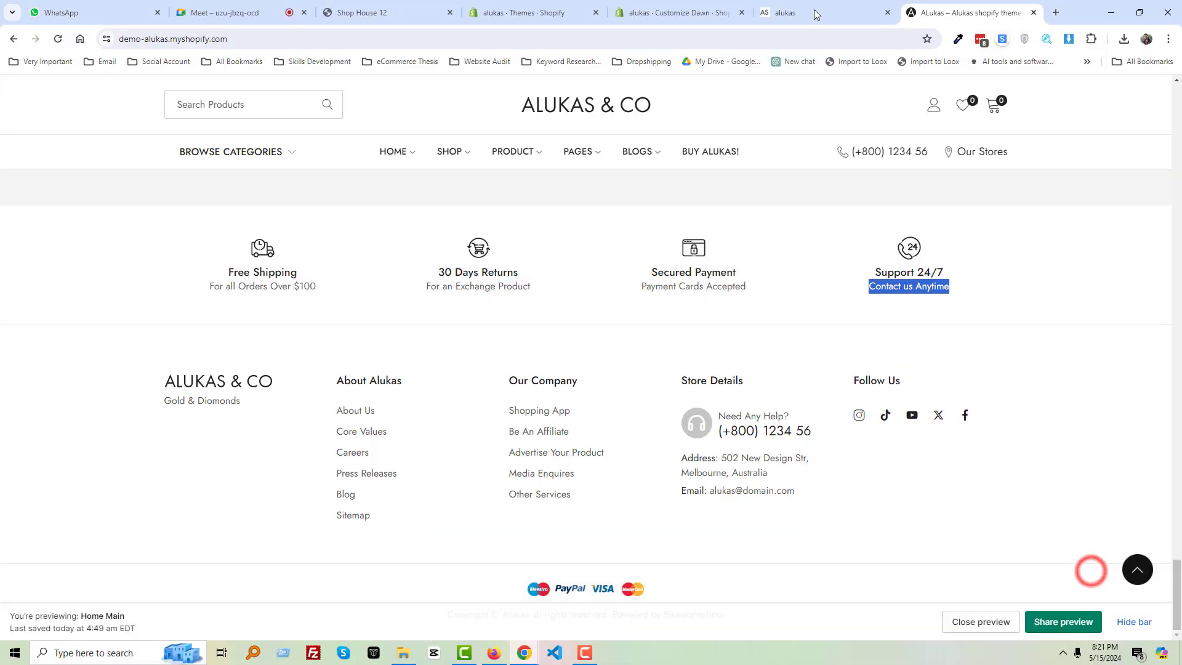
Return to the Dawn theme editor and collapse the homepage sections from Slideshow down to Image with text in the section list
left_click(671, 12)
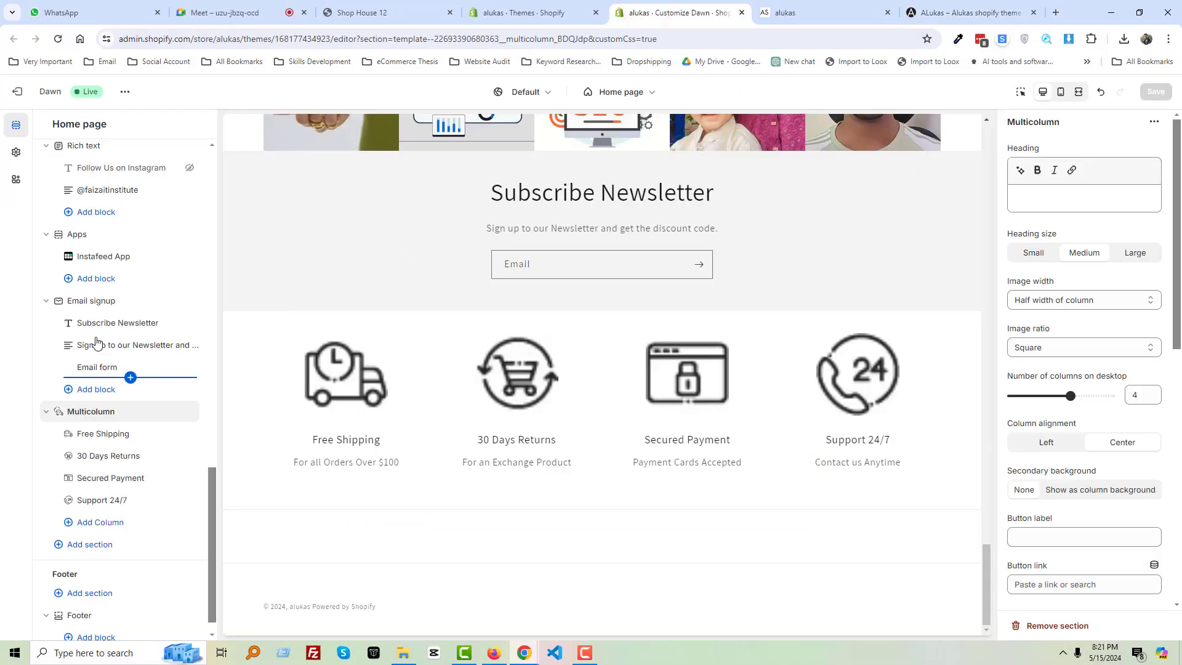
scroll(141, 304, "up", 10)
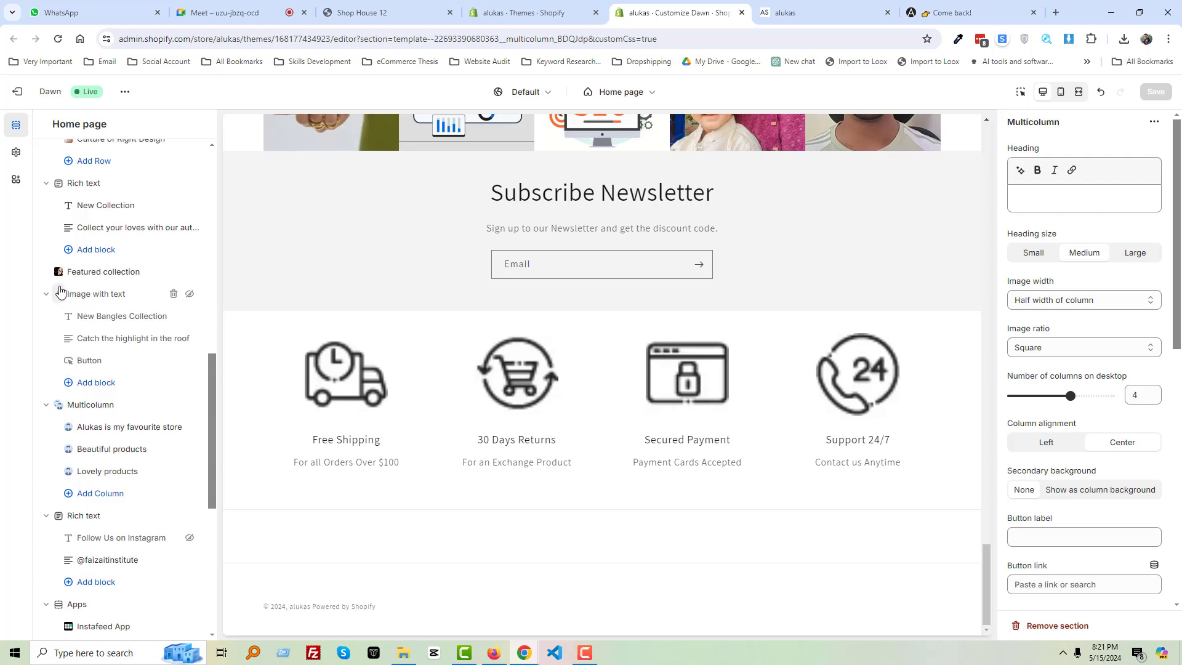
scroll(87, 298, "up", 6)
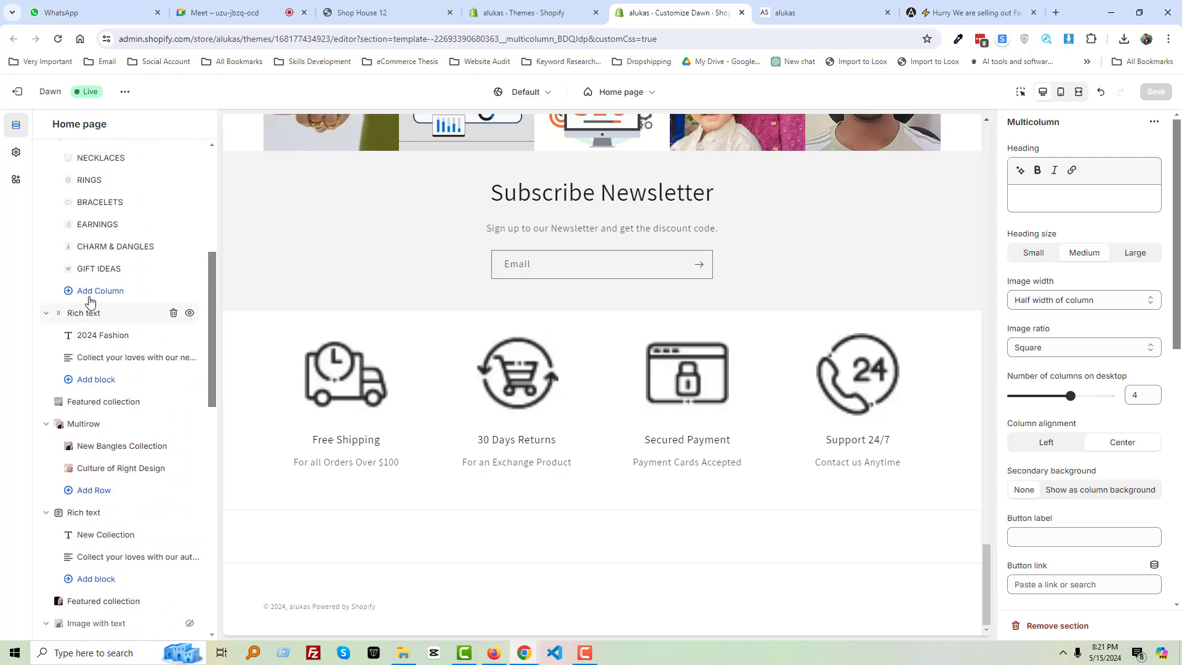
scroll(87, 299, "up", 3)
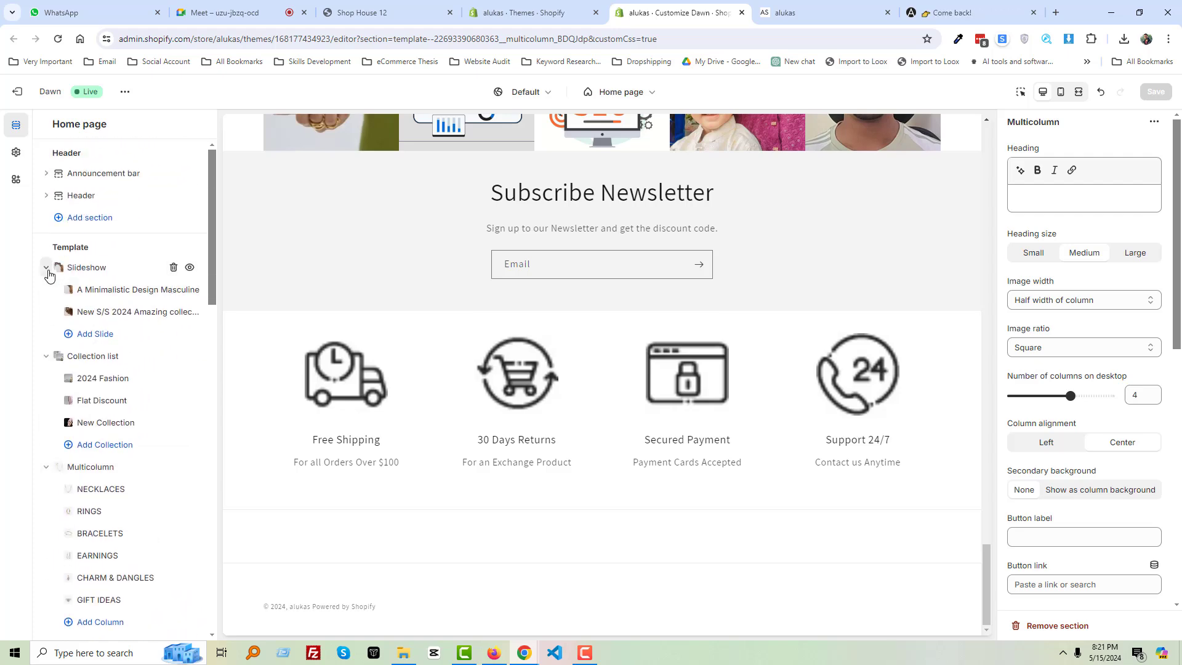
left_click(46, 267)
left_click(47, 289)
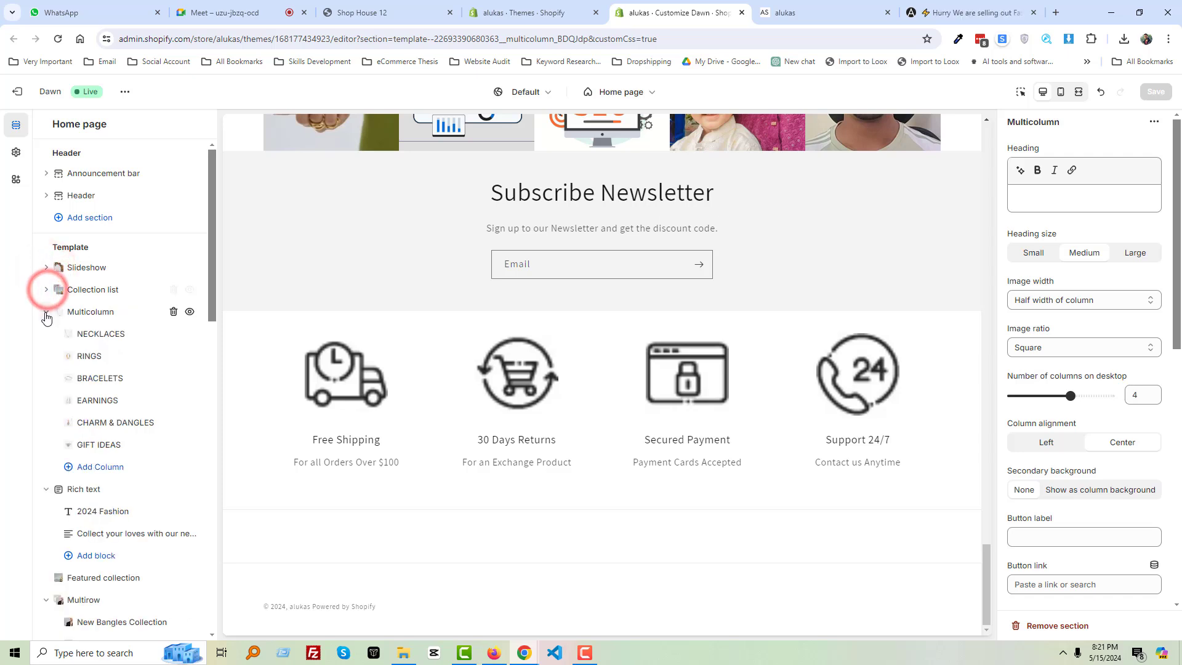
left_click(46, 312)
left_click(46, 334)
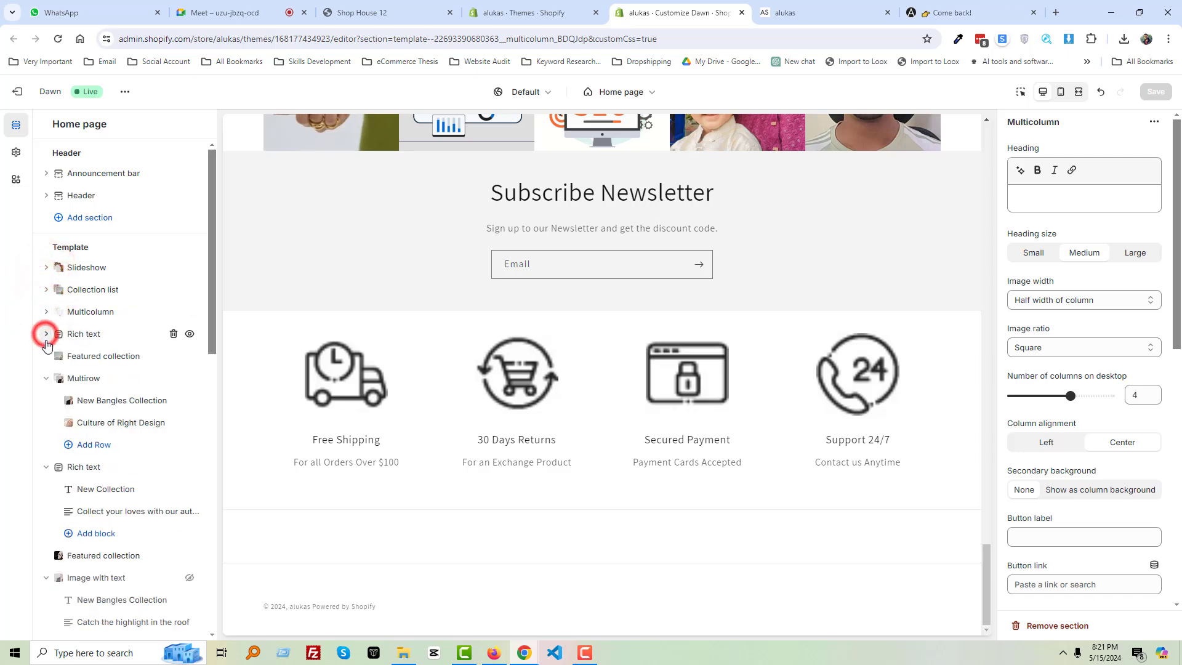
left_click(48, 378)
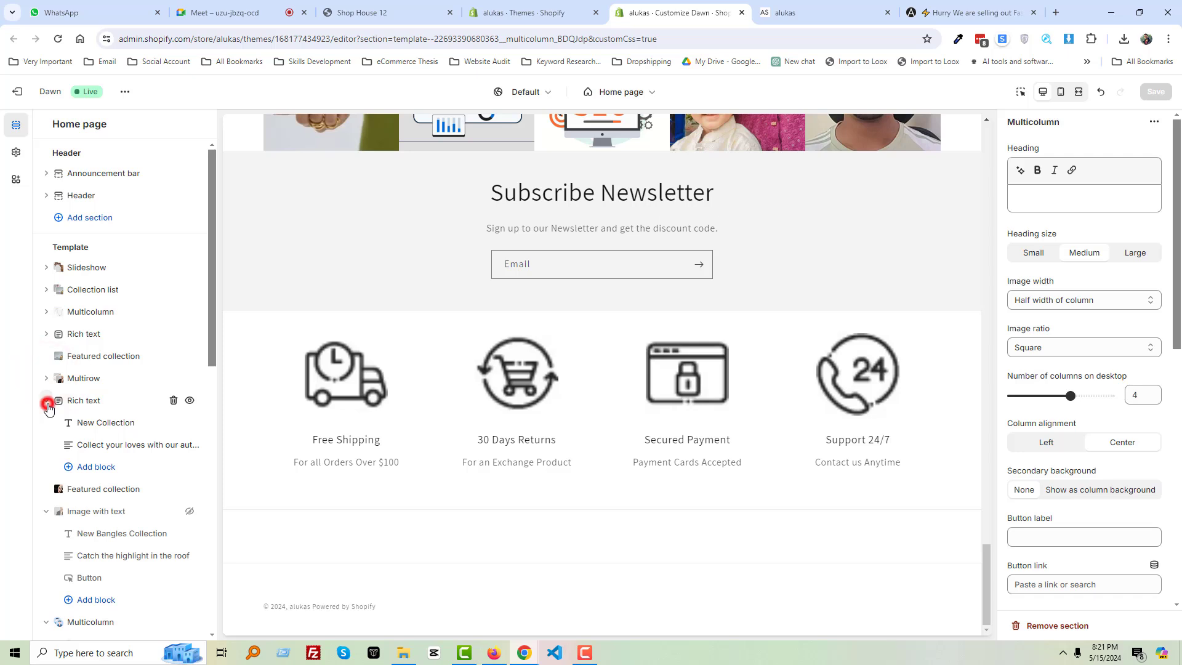
left_click(46, 401)
left_click(46, 444)
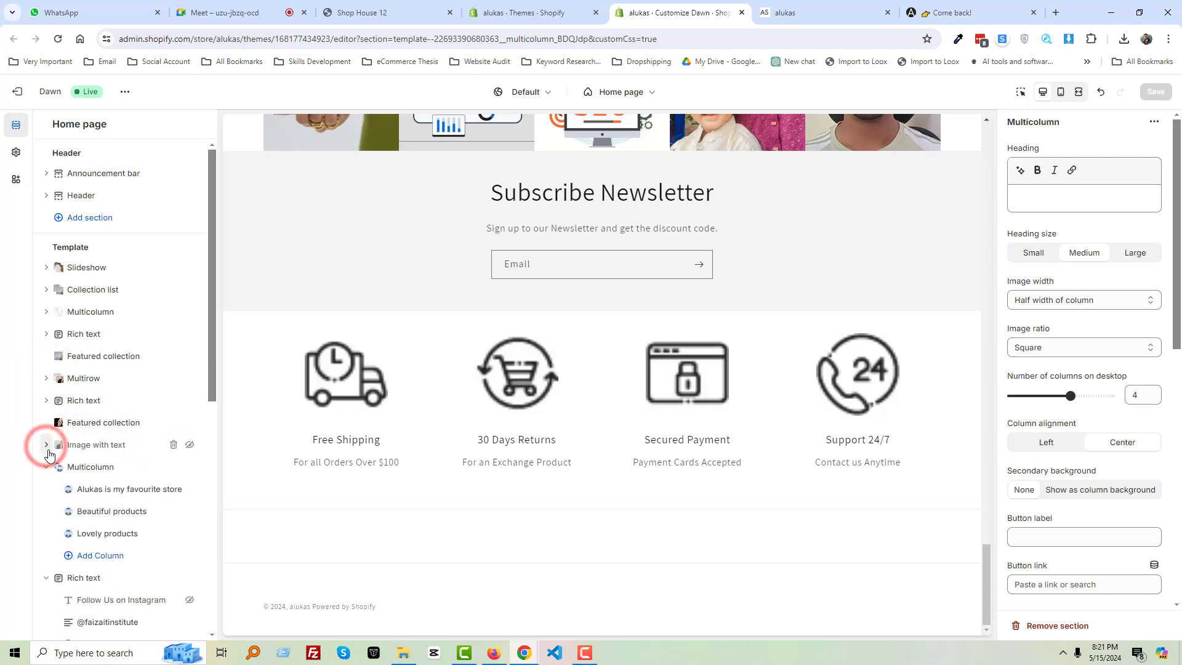
Collapse the Instagram Rich text, Apps, Email signup and service features Multicolumn sections in the section list
scroll(45, 493, "down", 1)
left_click(44, 517)
scroll(40, 511, "down", 2)
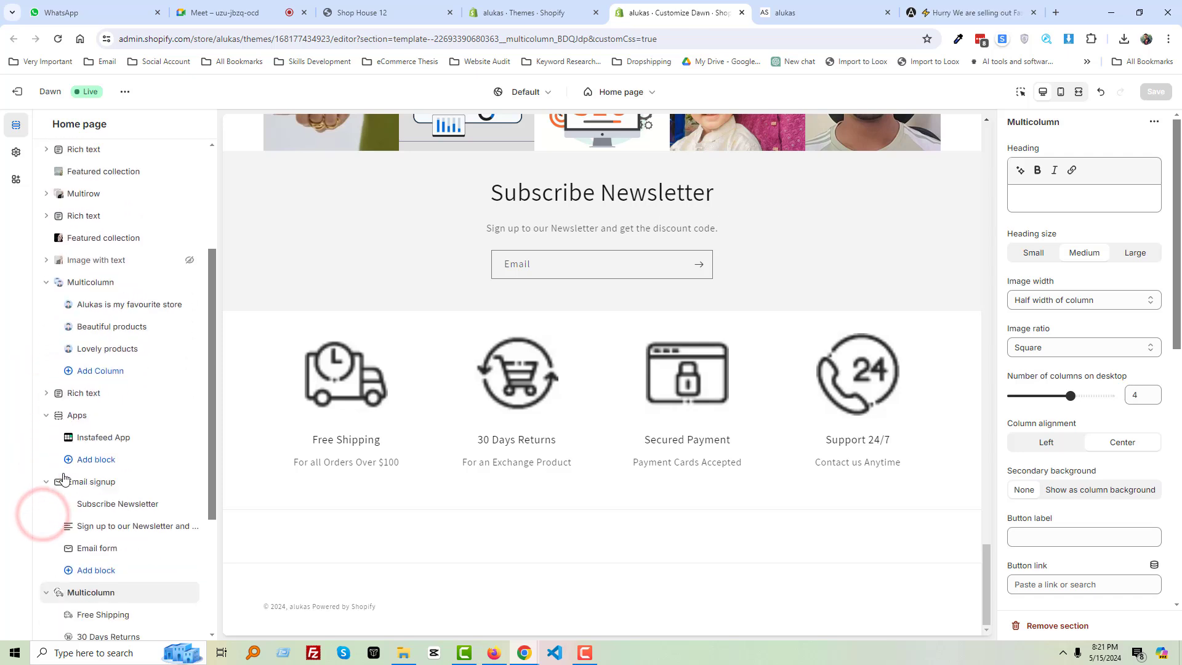
left_click(43, 414)
left_click(45, 437)
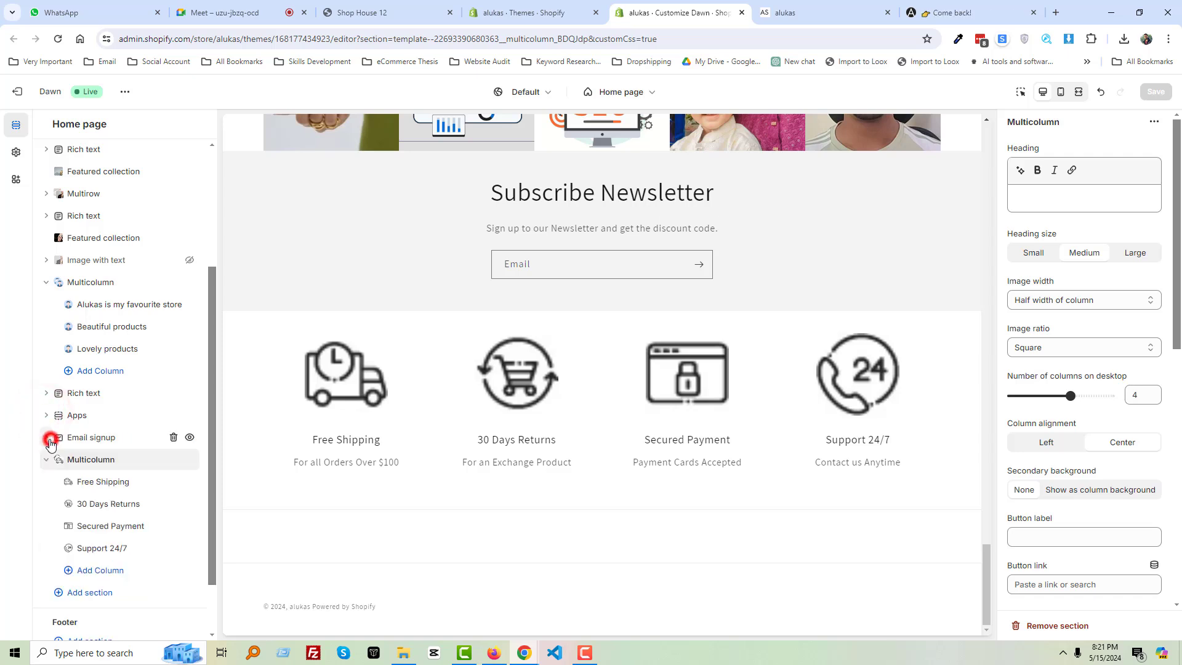
left_click(47, 458)
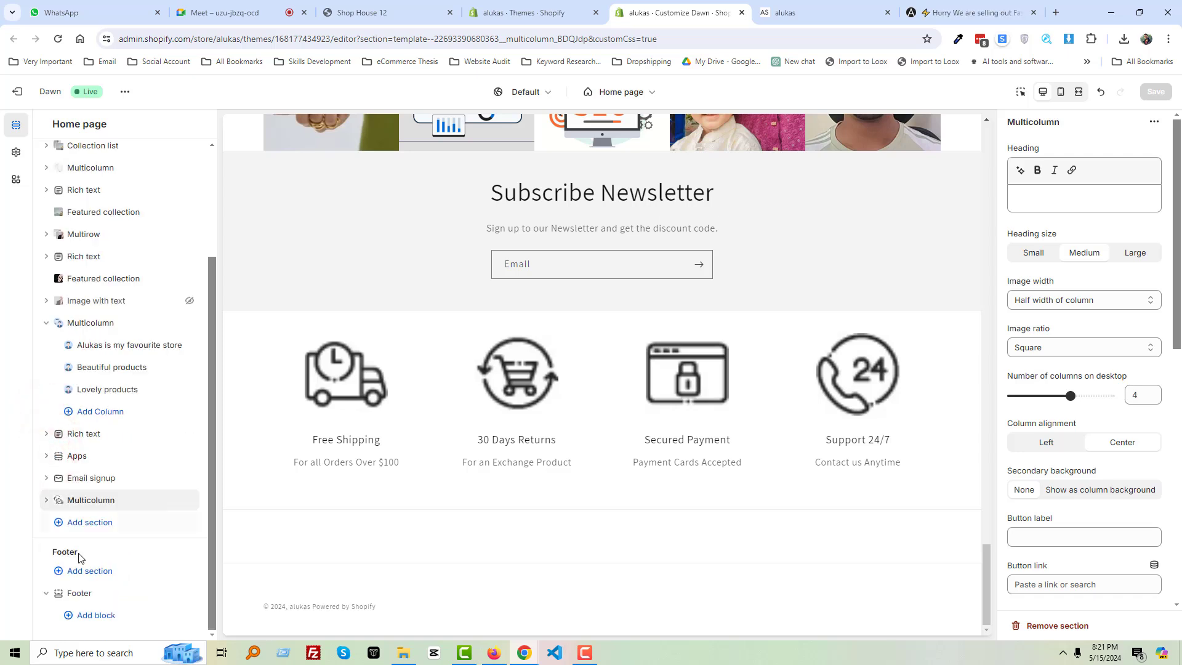
Examine the boundary between the homepage template sections and the Footer group by marking it in a temporary screen capture
key("Print")
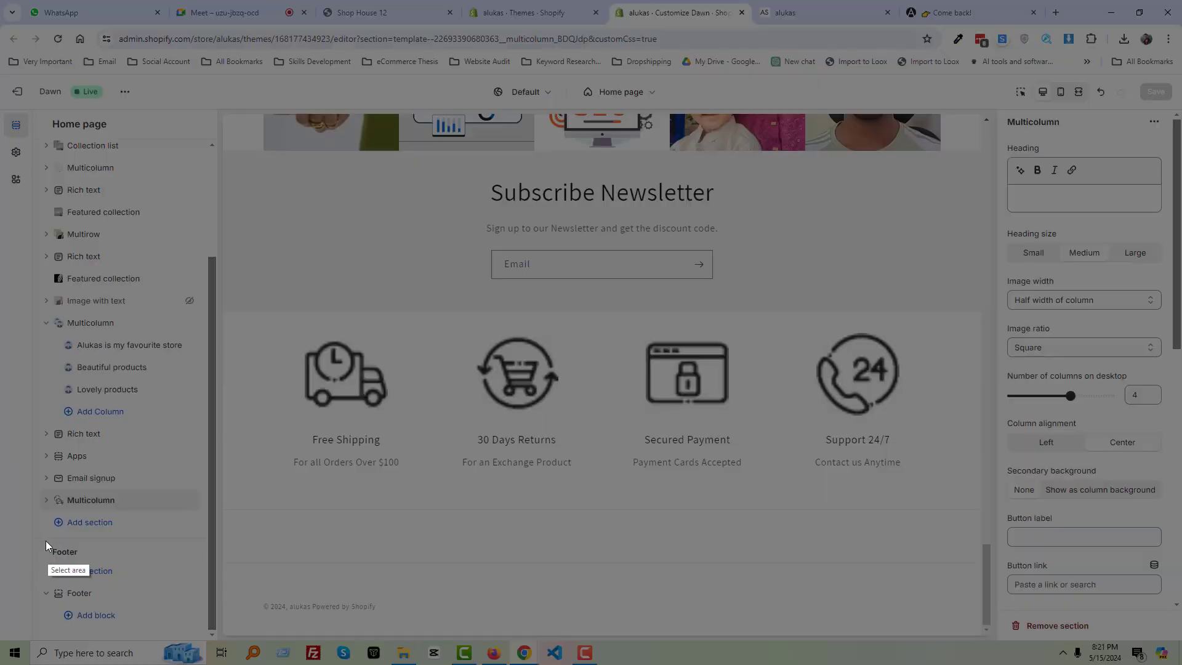
left_click_drag(29, 532, 207, 542)
left_click(198, 554)
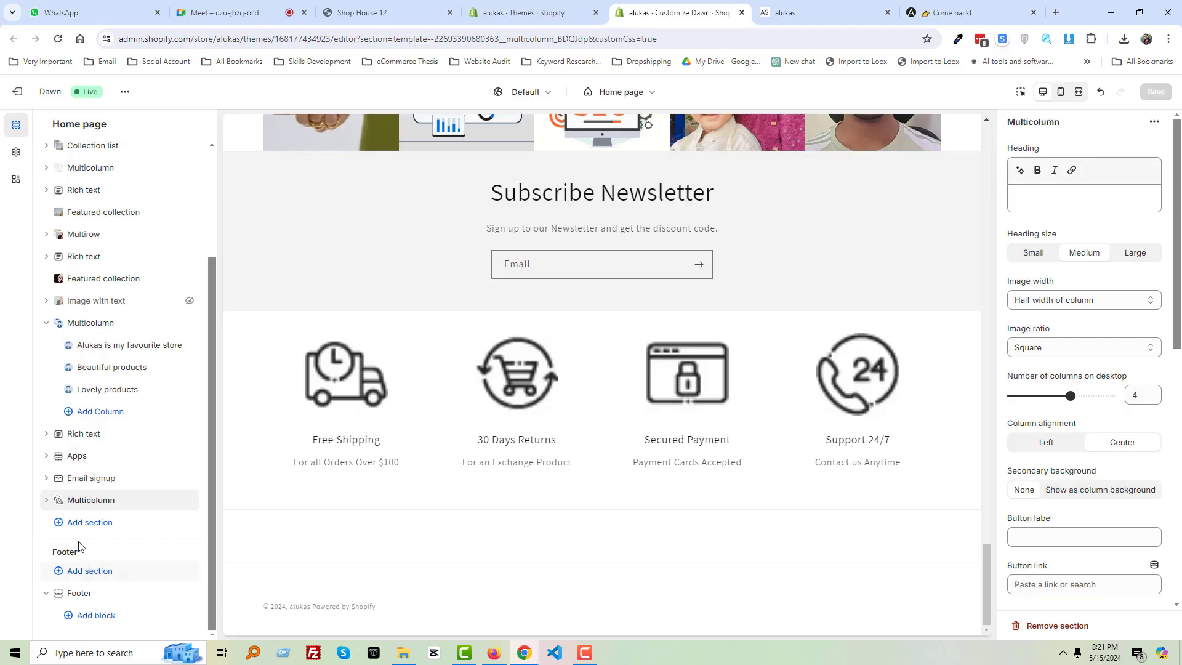
Set the footer's color scheme to Scheme 3 and save the theme changes
left_click(90, 595)
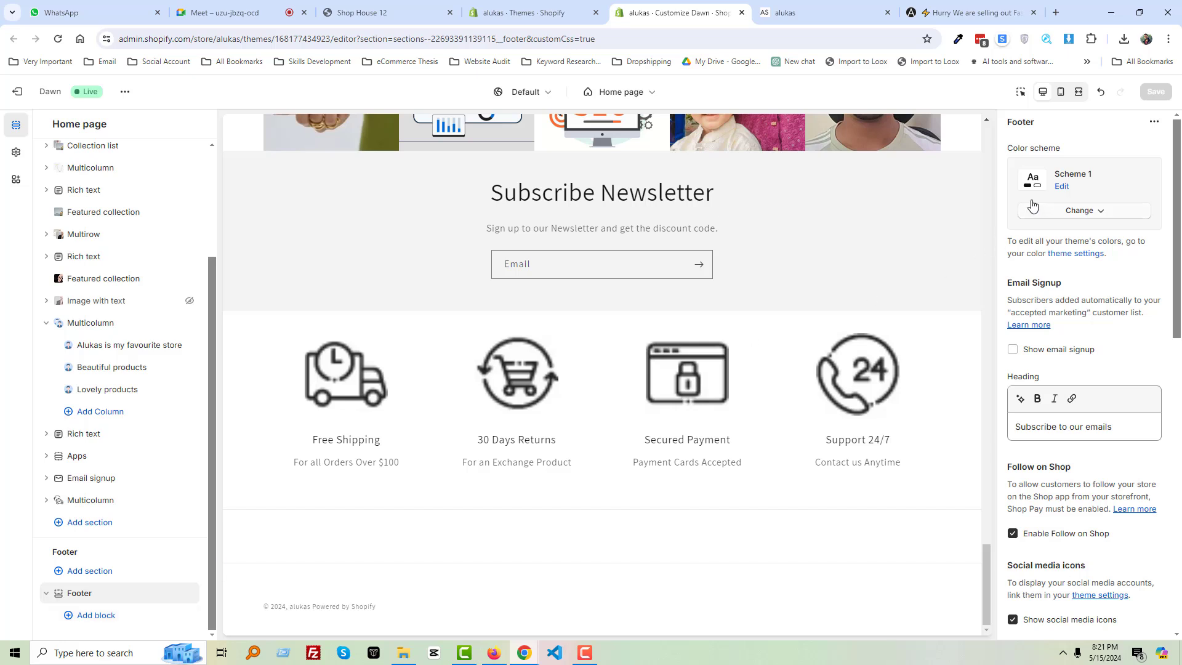
left_click(1055, 212)
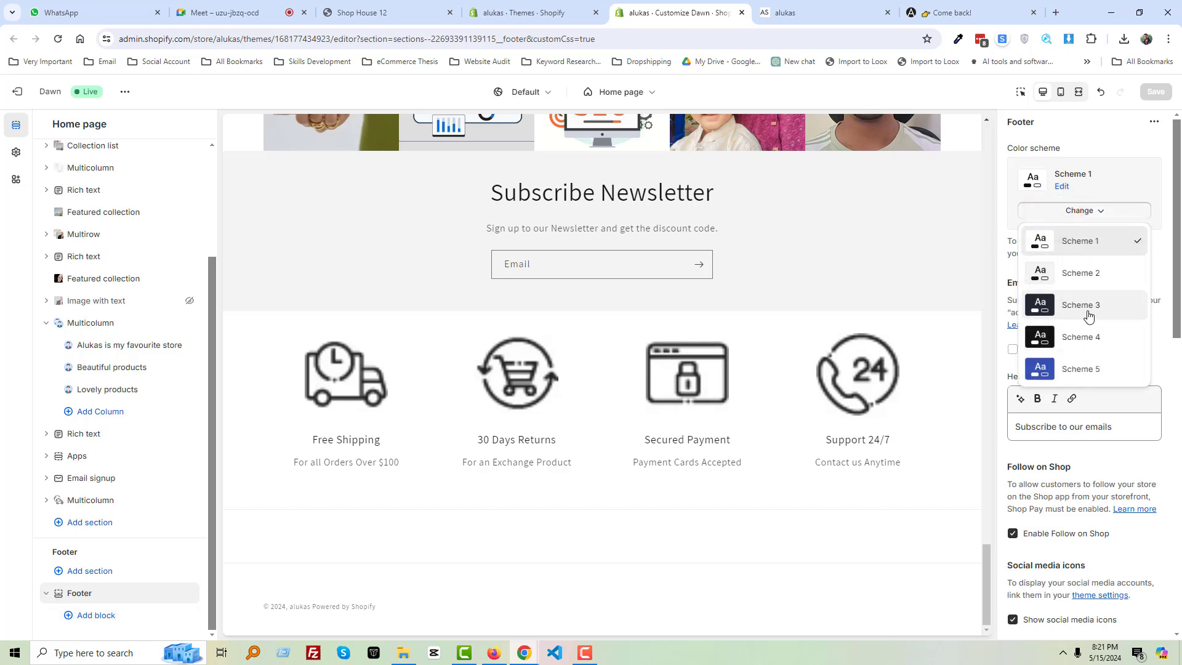
left_click(1087, 311)
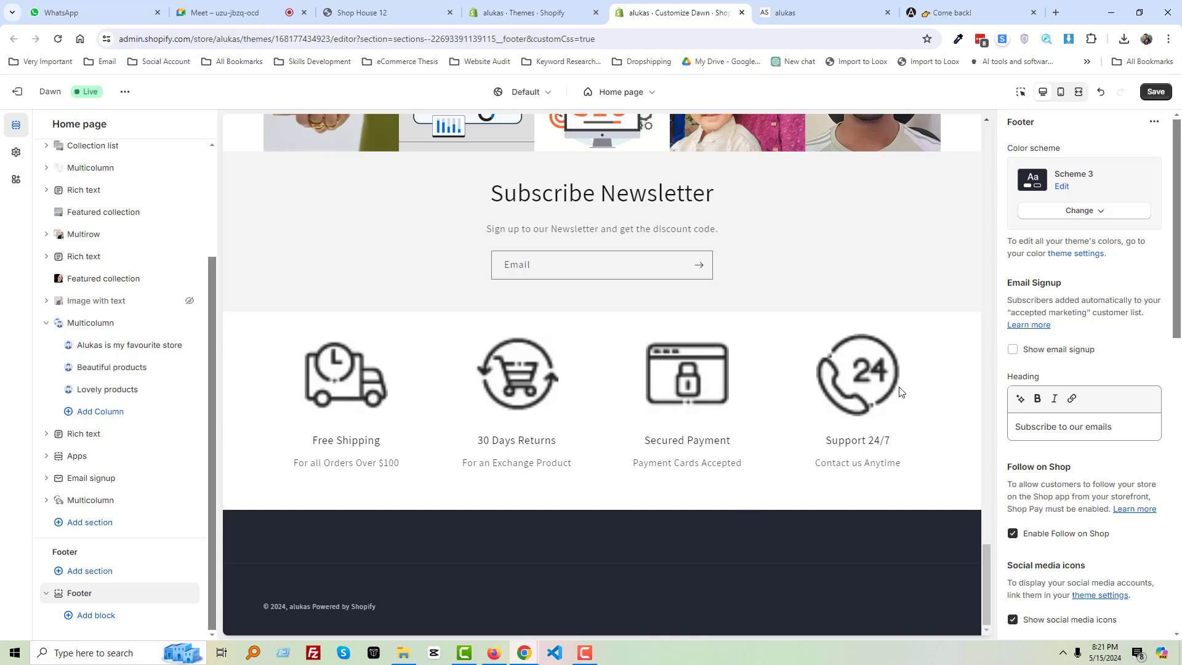
left_click(1149, 94)
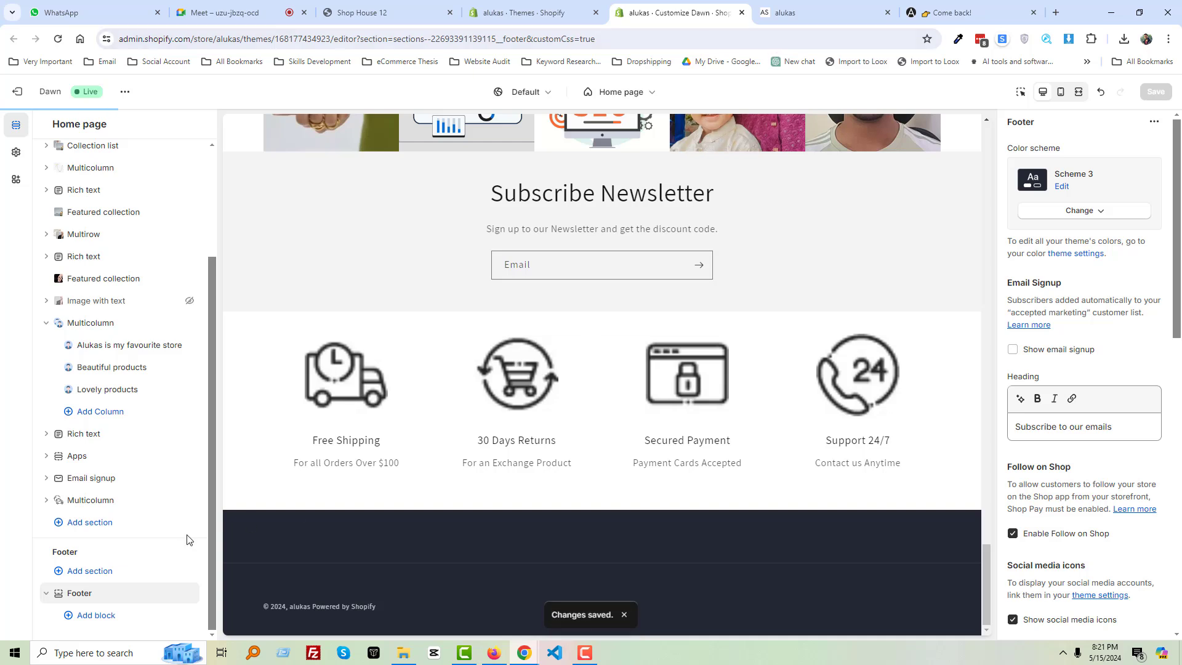
Add an Image block to the footer and assign it the alukas PNG logo from the store library
left_click(102, 616)
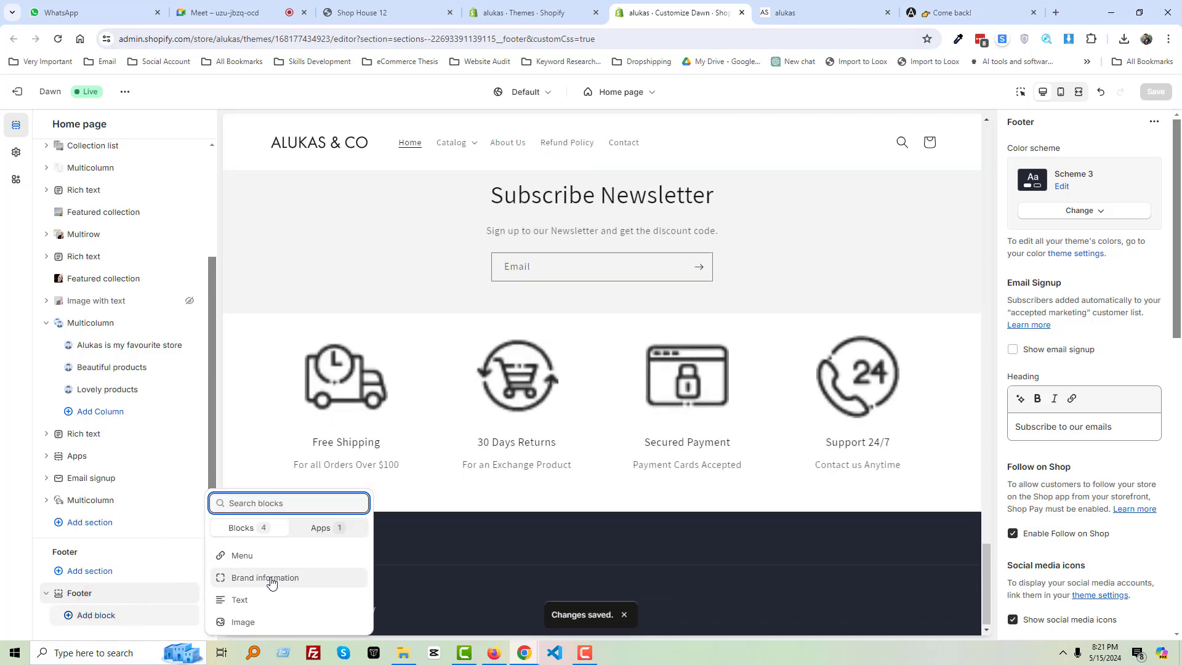
left_click(247, 623)
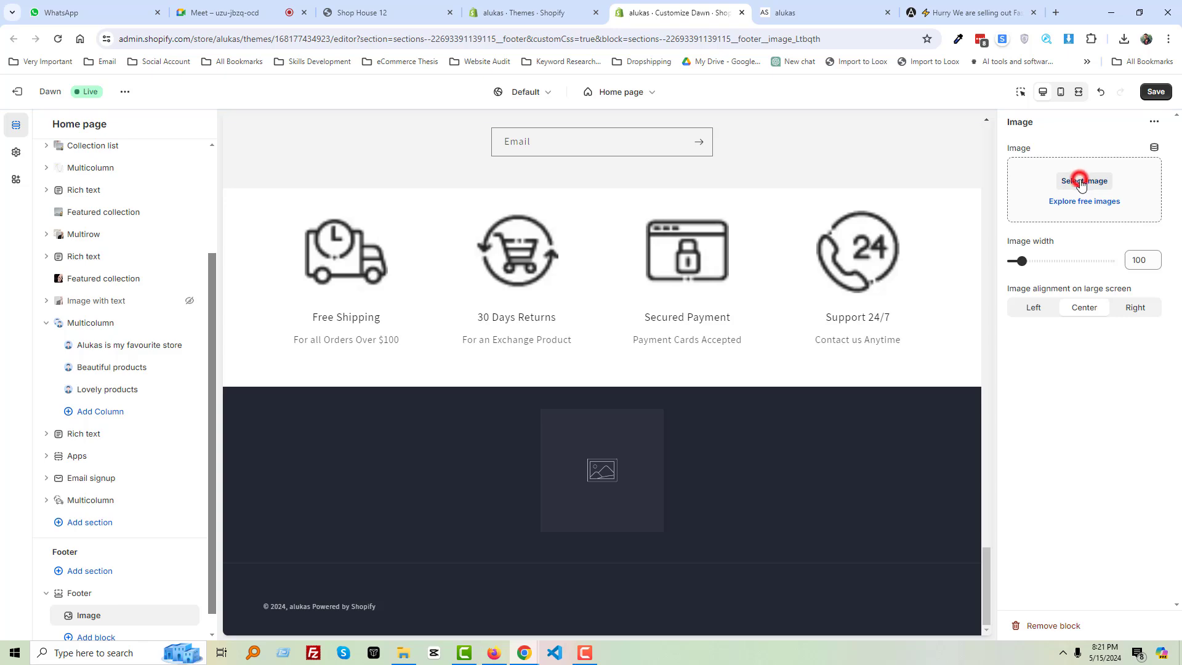
left_click(1082, 181)
scroll(751, 451, "down", 2)
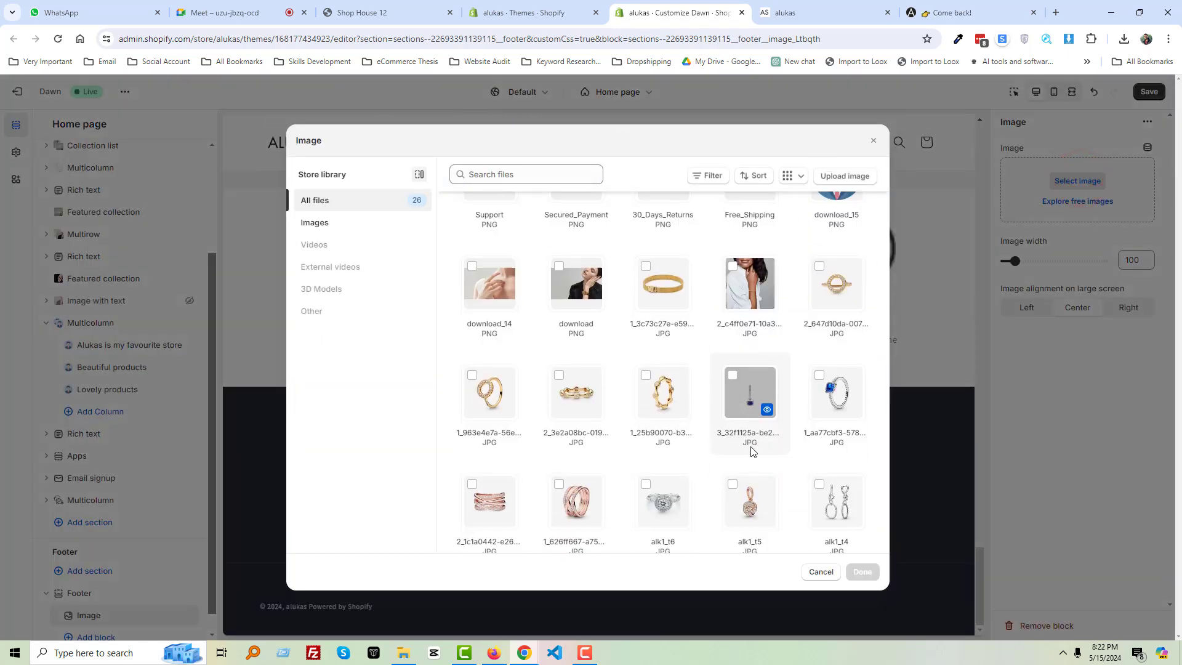
scroll(751, 451, "down", 3)
left_click(508, 495)
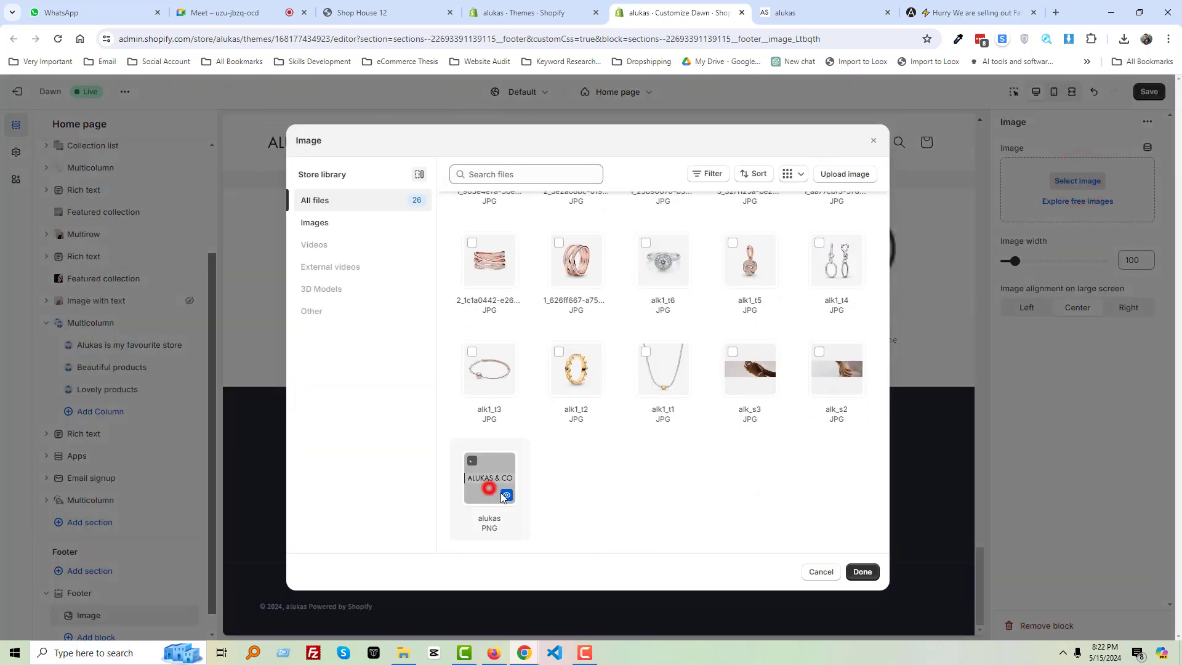
left_click(861, 572)
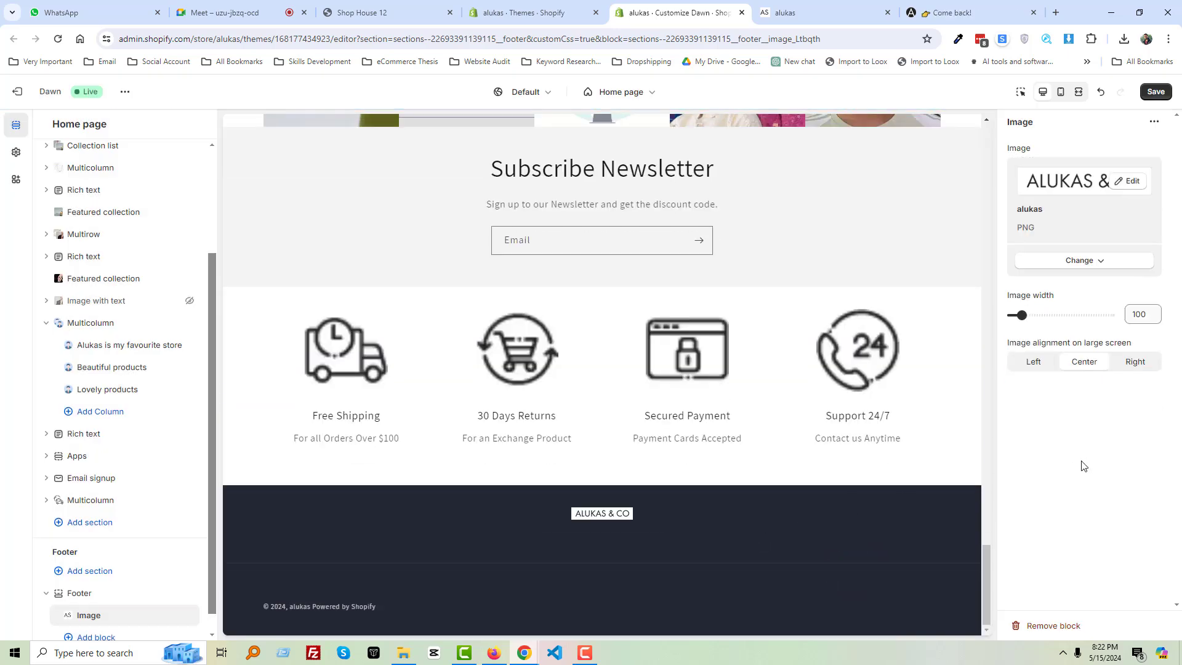
Set the footer logo's image width to 180 and save the theme changes
mouse_move(1023, 315)
left_mouse_down()
mouse_move(1062, 316)
mouse_move(1038, 332)
left_mouse_up()
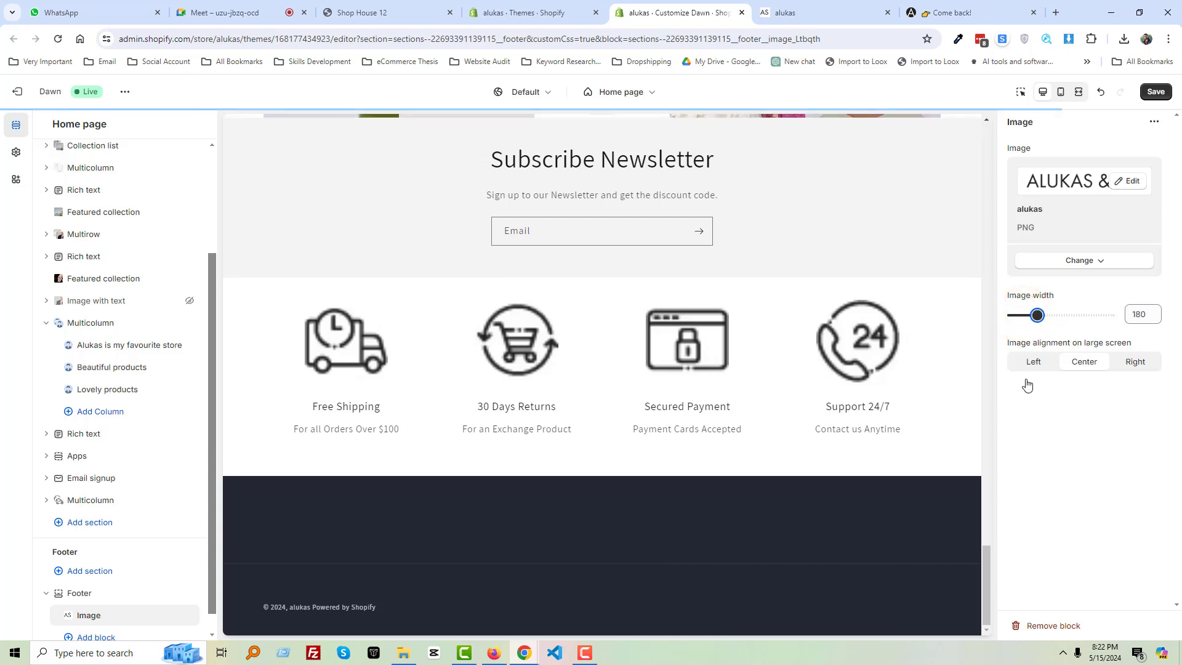
scroll(125, 561, "down", 1)
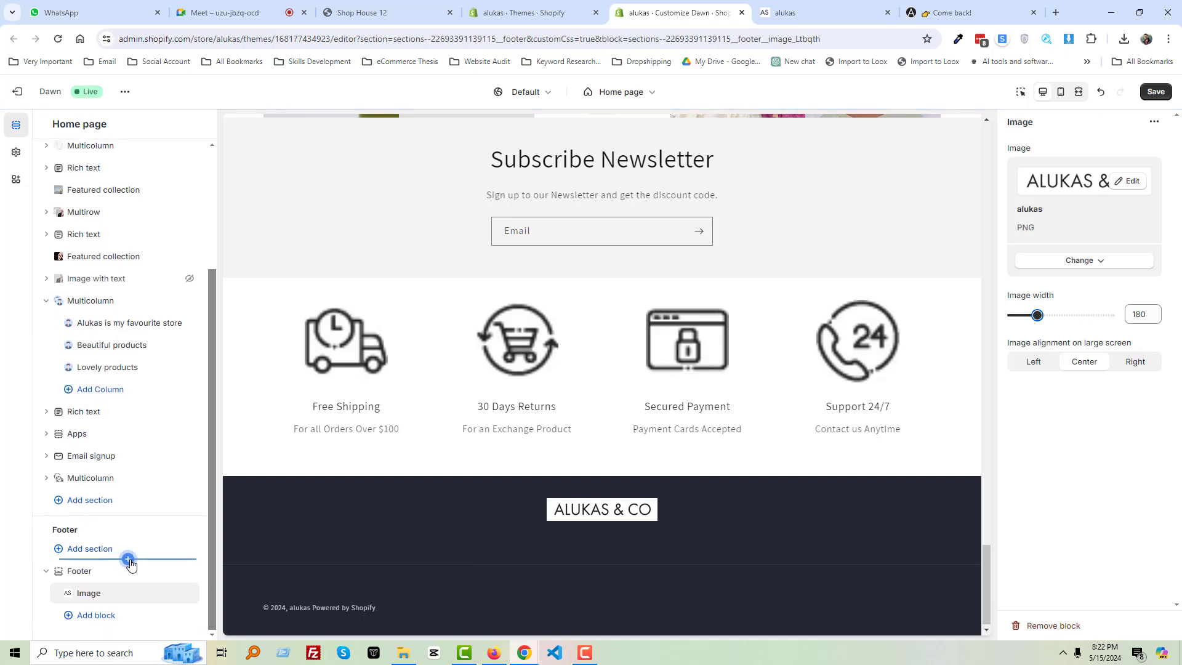
left_click(103, 616)
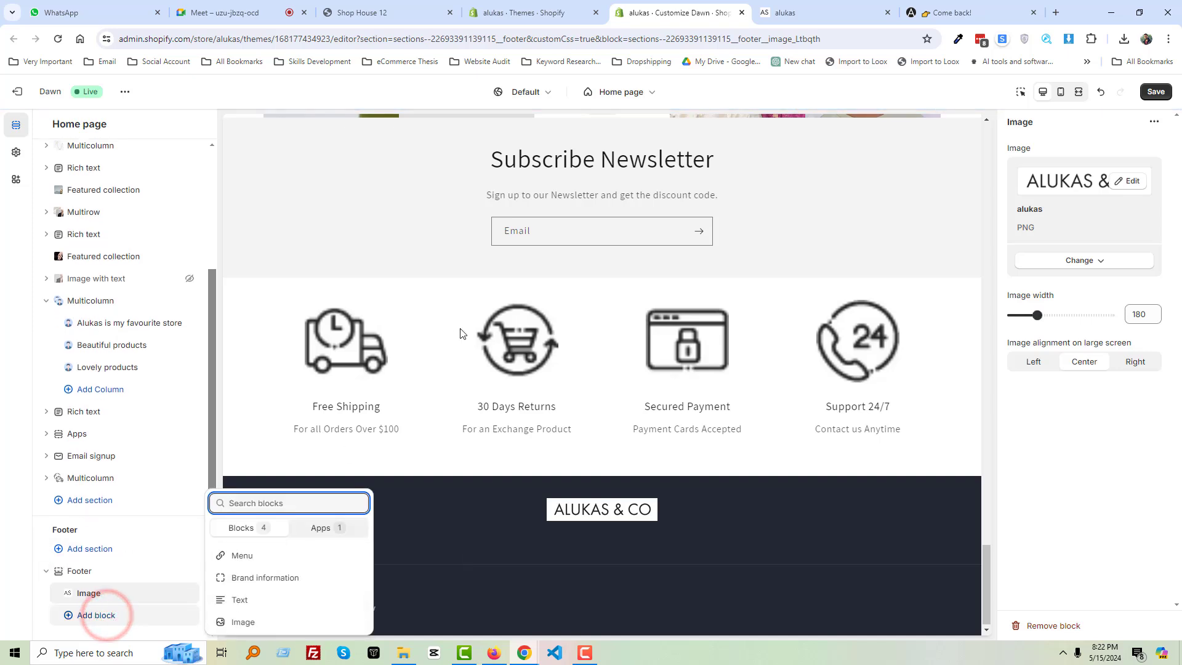
left_click(1156, 92)
Examine the About Alukas and Our Company link columns in demo-alukas' footer using a temporary screen capture
left_click(825, 12)
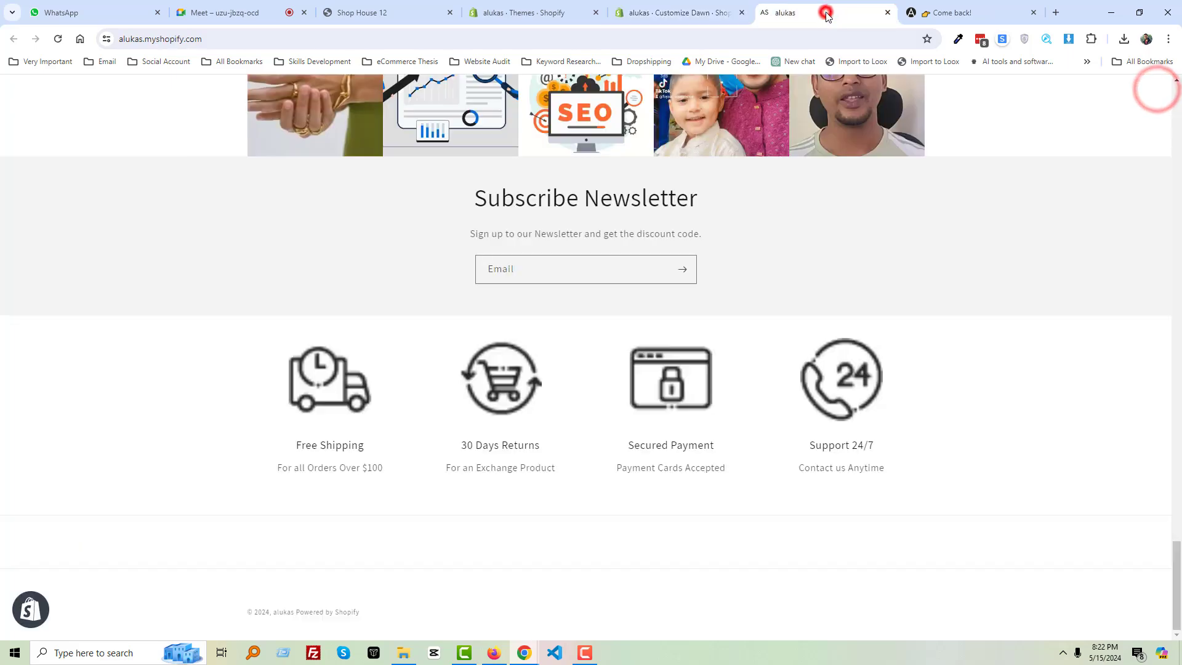
left_click(946, 8)
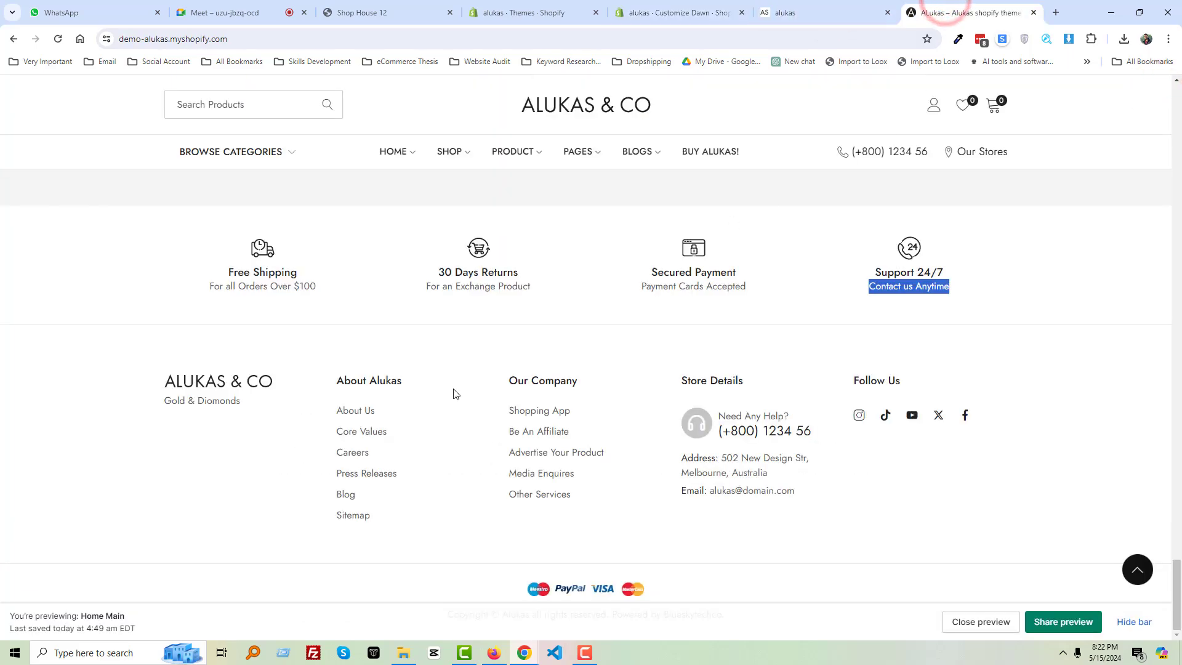
key("Print")
left_click_drag(311, 363, 414, 534)
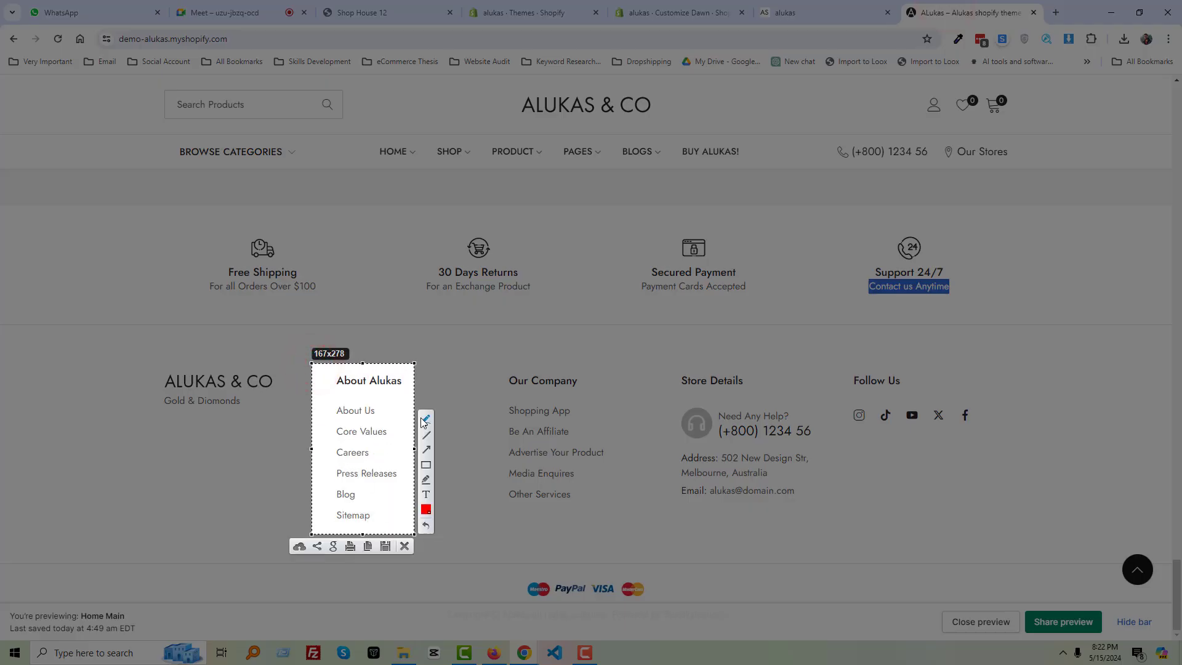
left_click_drag(378, 415, 566, 414)
key("ctrl+c")
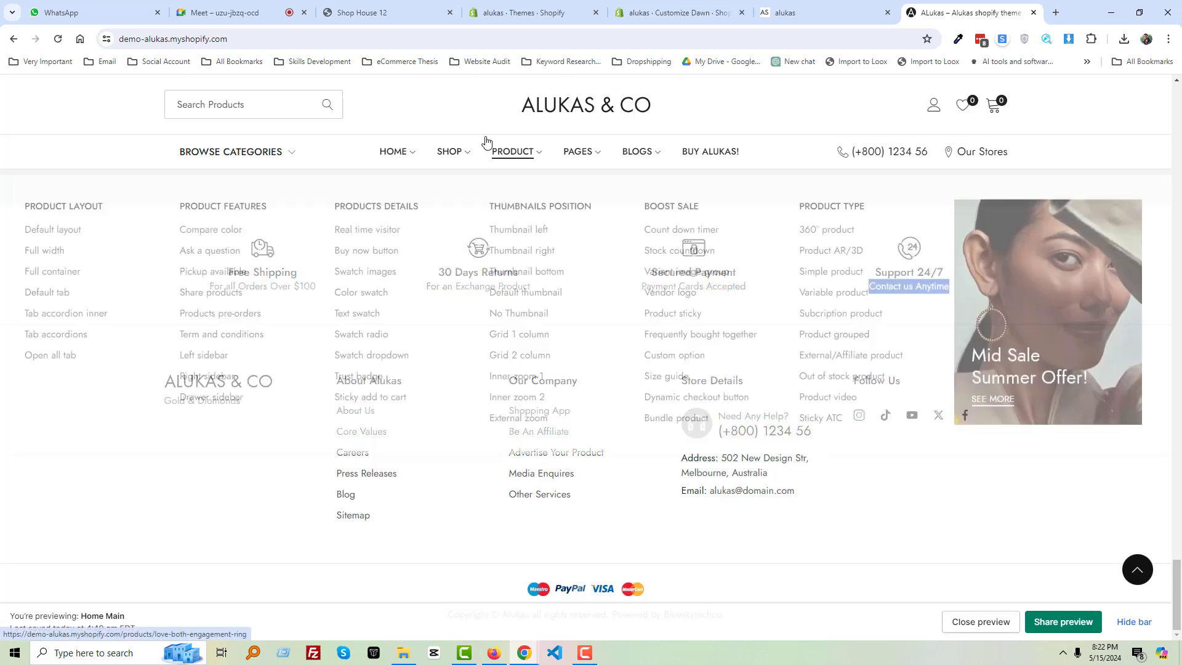
Open the Footer menu in the Shopify admin's store navigation and remove its Search item
left_click(501, 13)
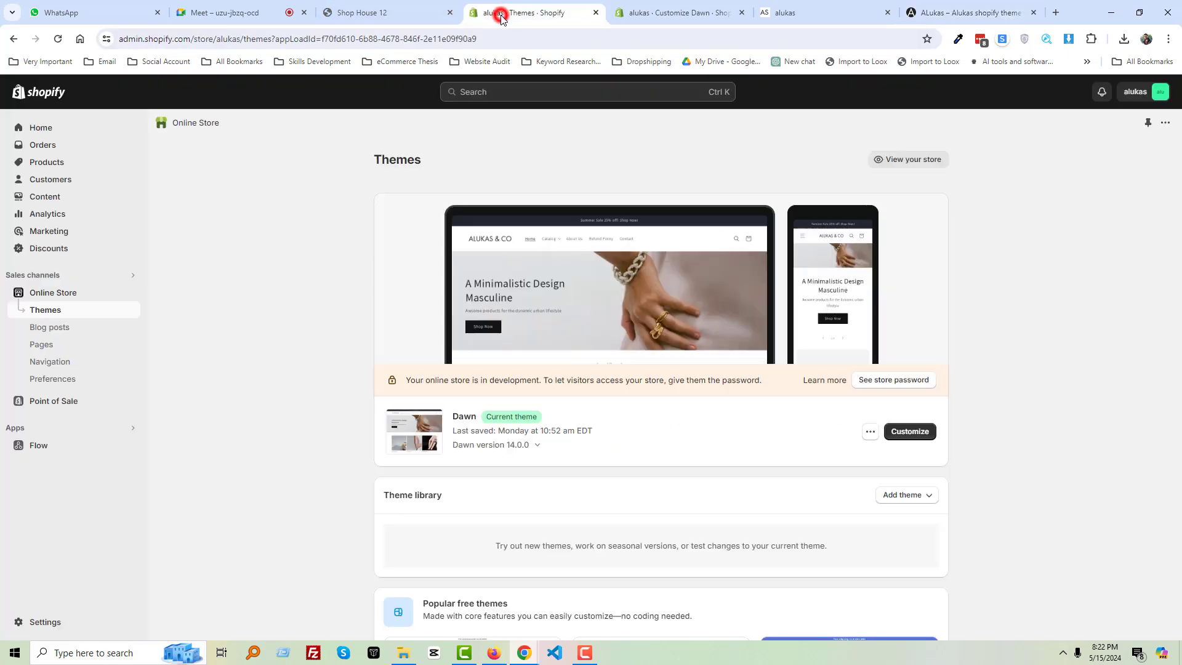
left_click(55, 346)
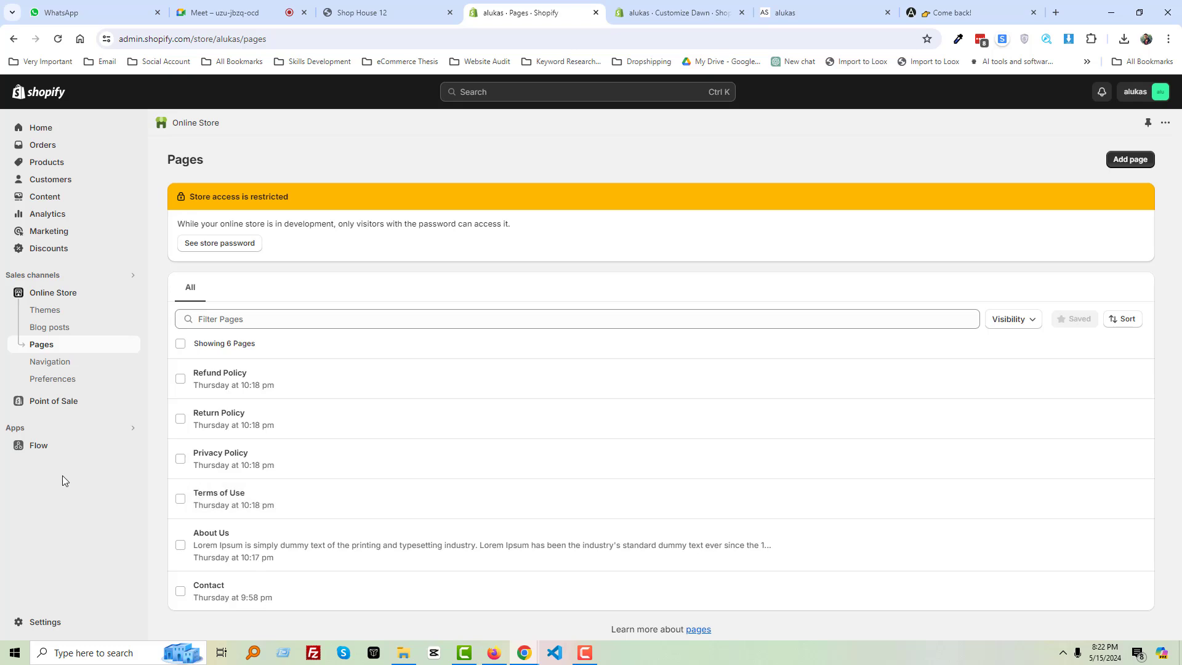
left_click(65, 362)
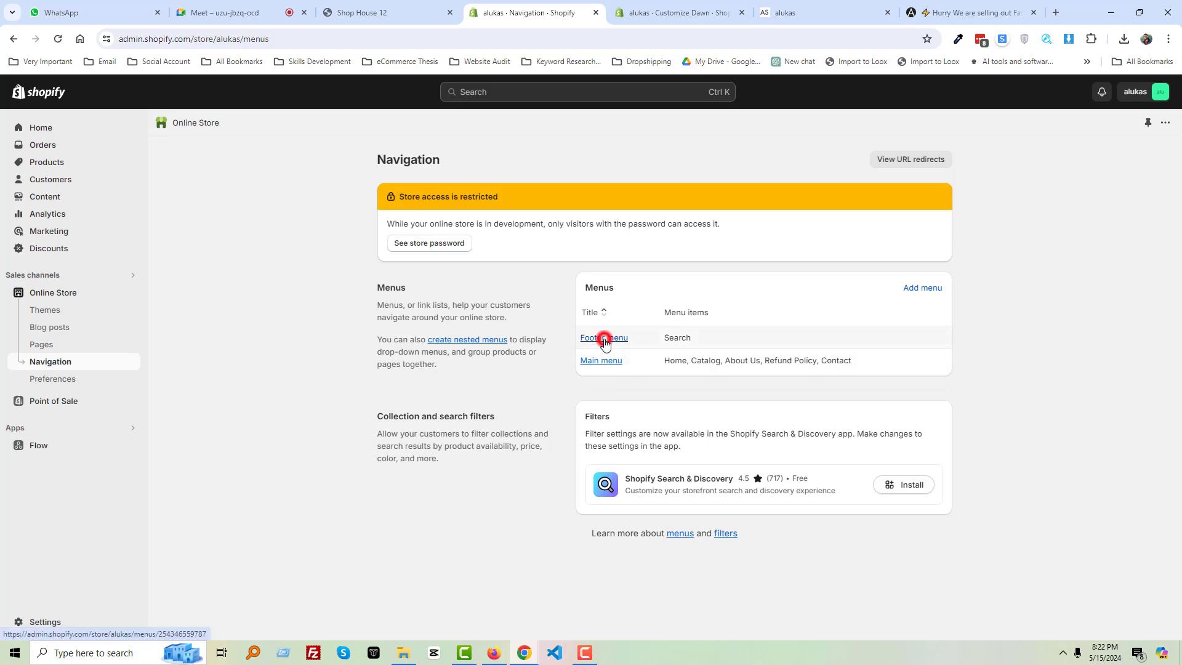
left_click(604, 341)
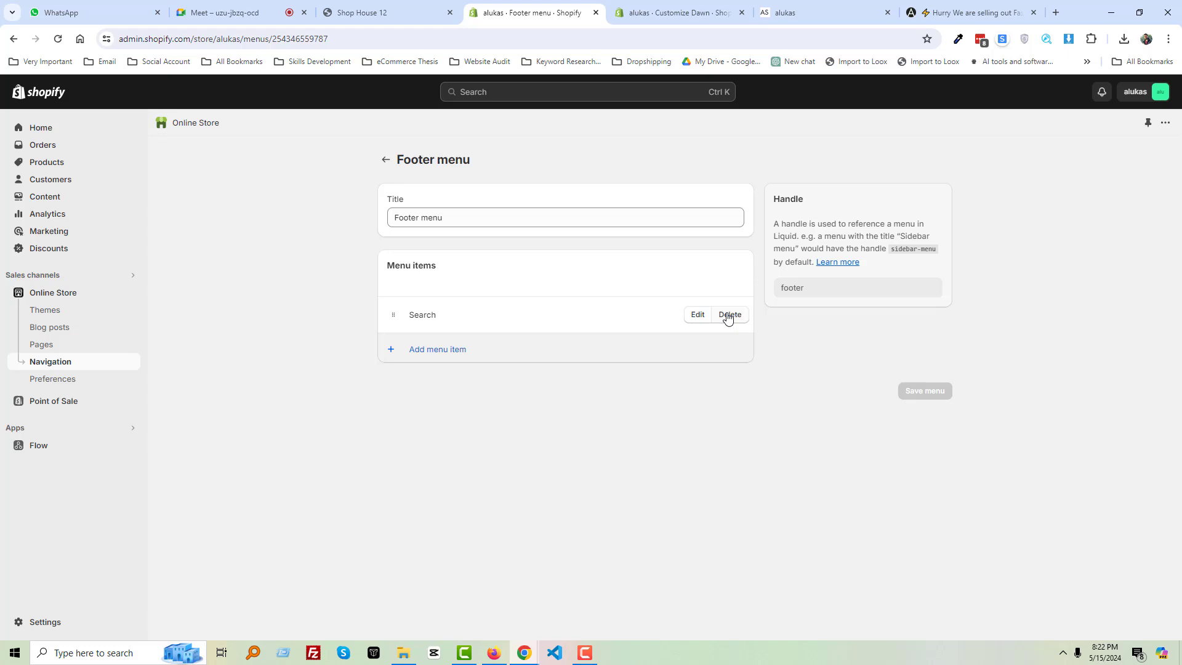
left_click(728, 315)
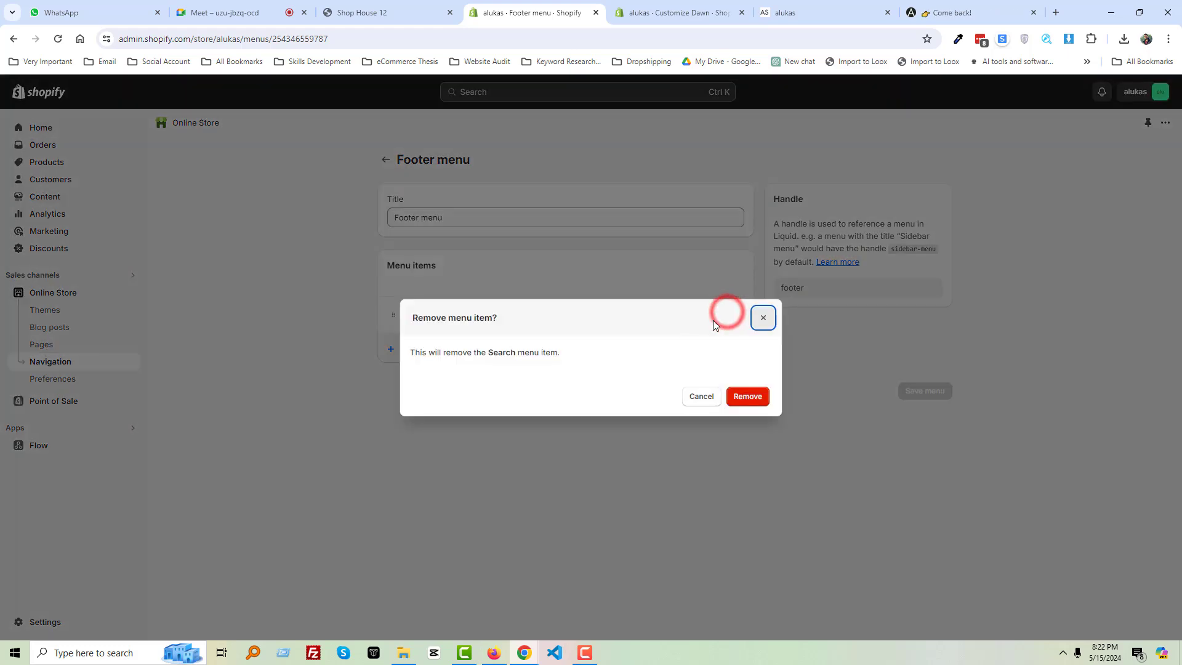
left_click(747, 396)
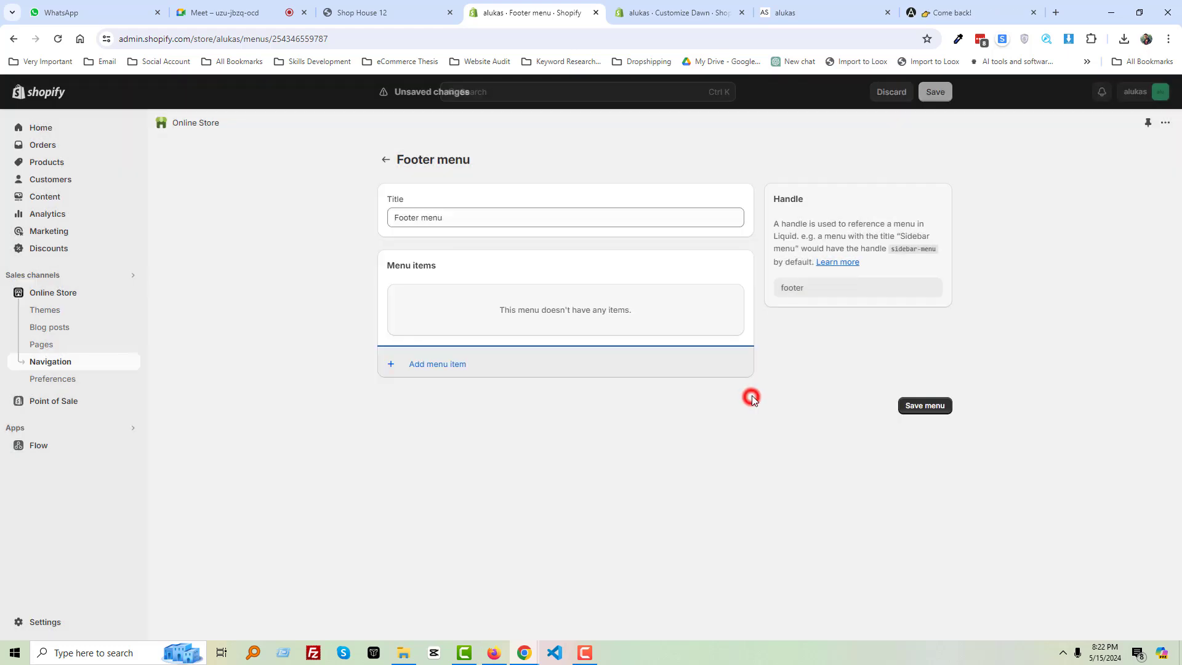
Add a Footer menu item linked to the Privacy Policy page, keeping the page title as its name
left_click(442, 367)
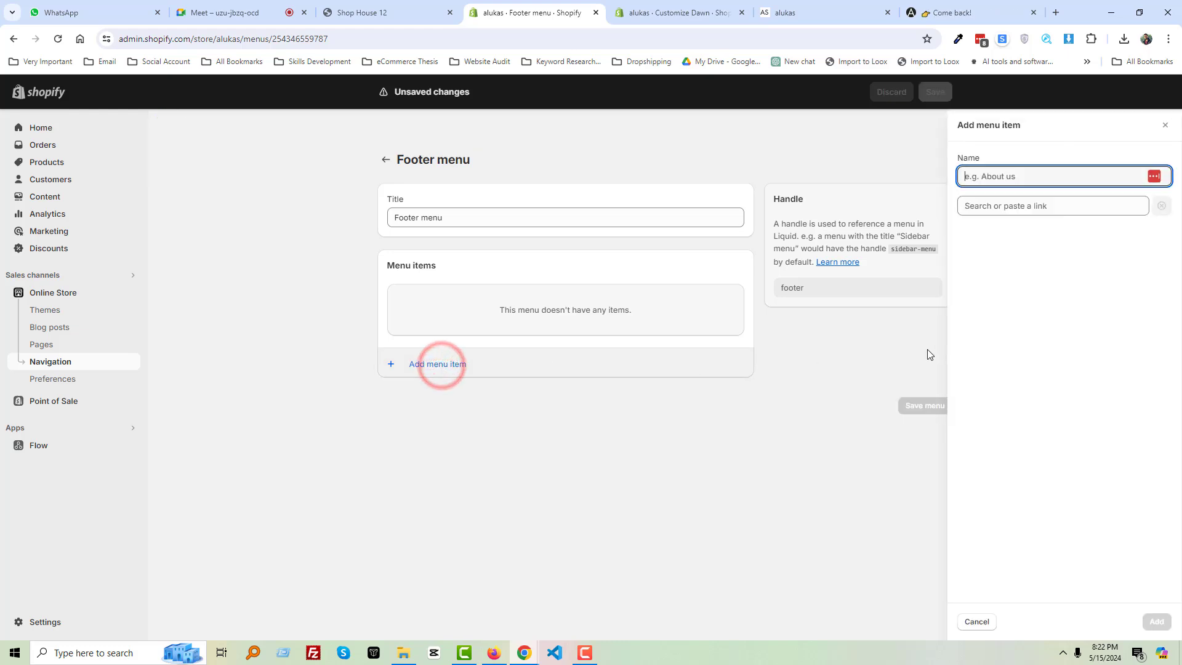
left_click(1010, 206)
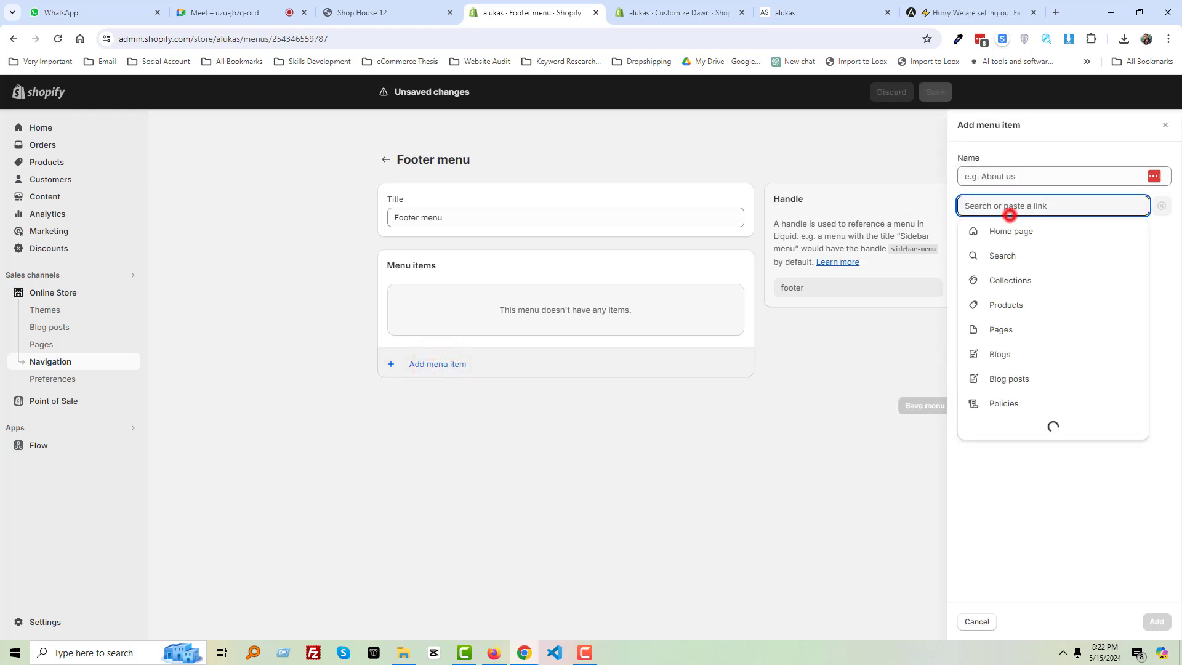
left_click(1004, 328)
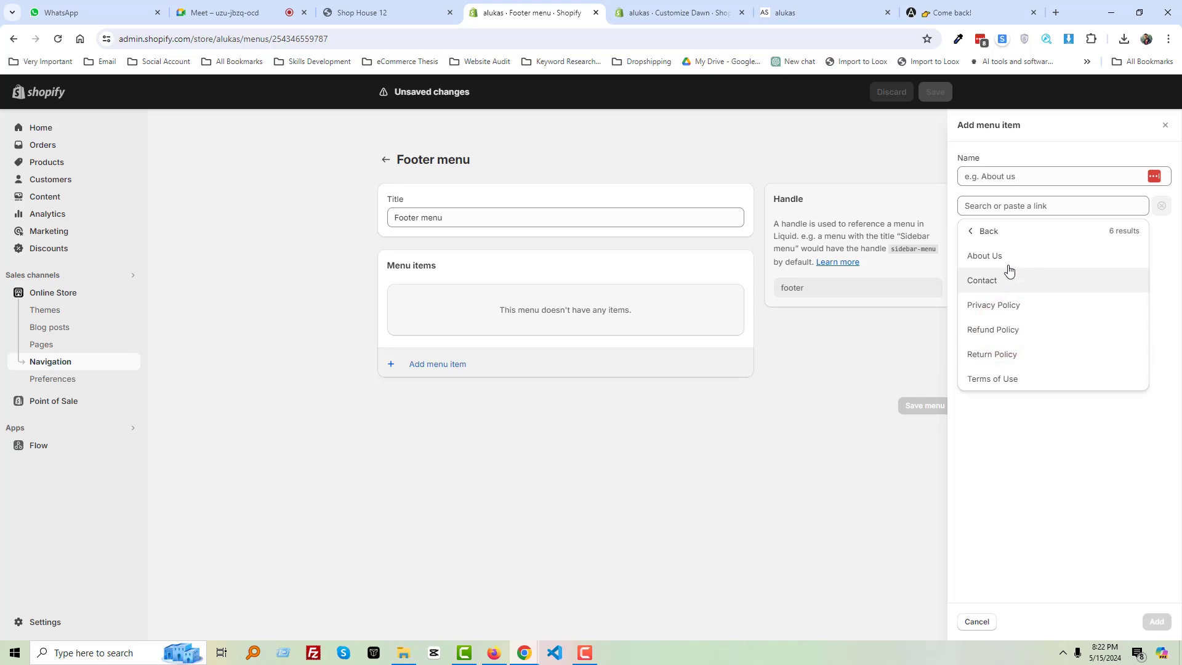
left_click(1021, 306)
left_click(1156, 621)
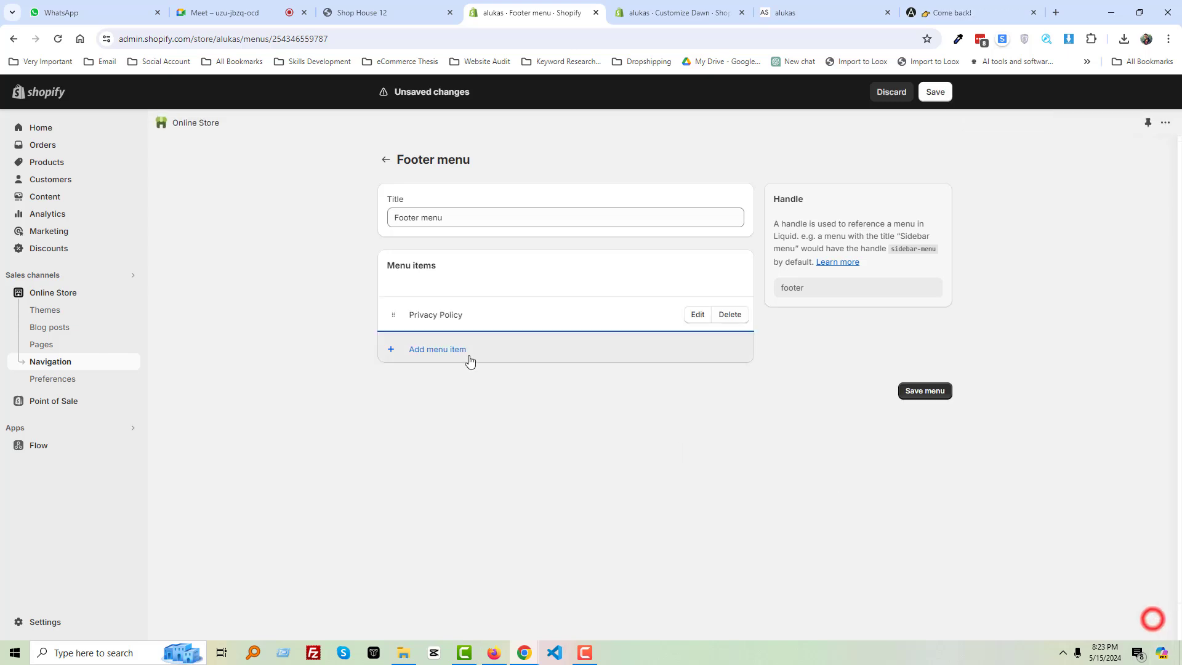
Add a second Footer menu item linked to the Refund Policy page, named after the page
left_click(440, 351)
left_click(992, 206)
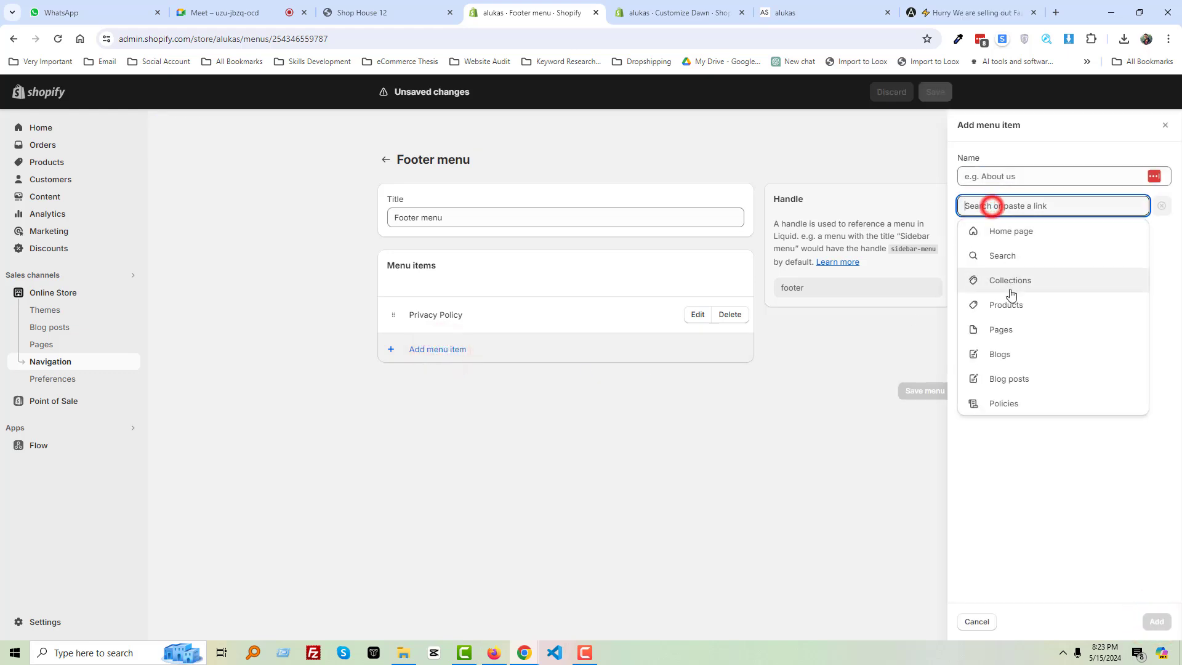
left_click(1003, 328)
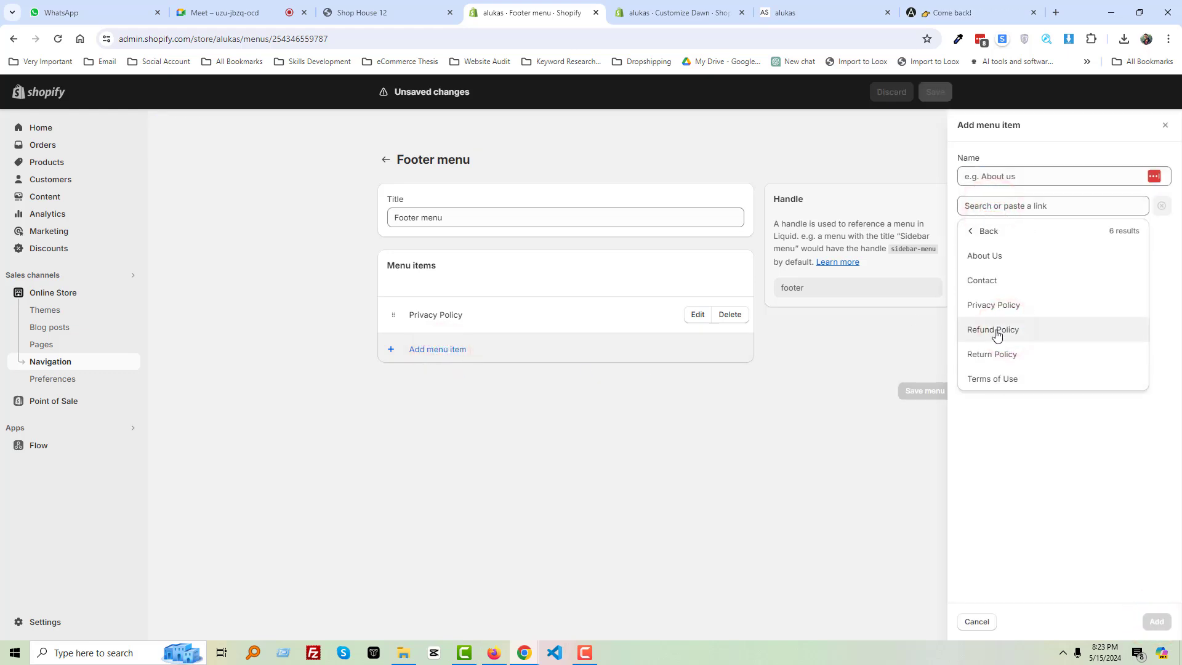
left_click(996, 331)
left_click(1156, 621)
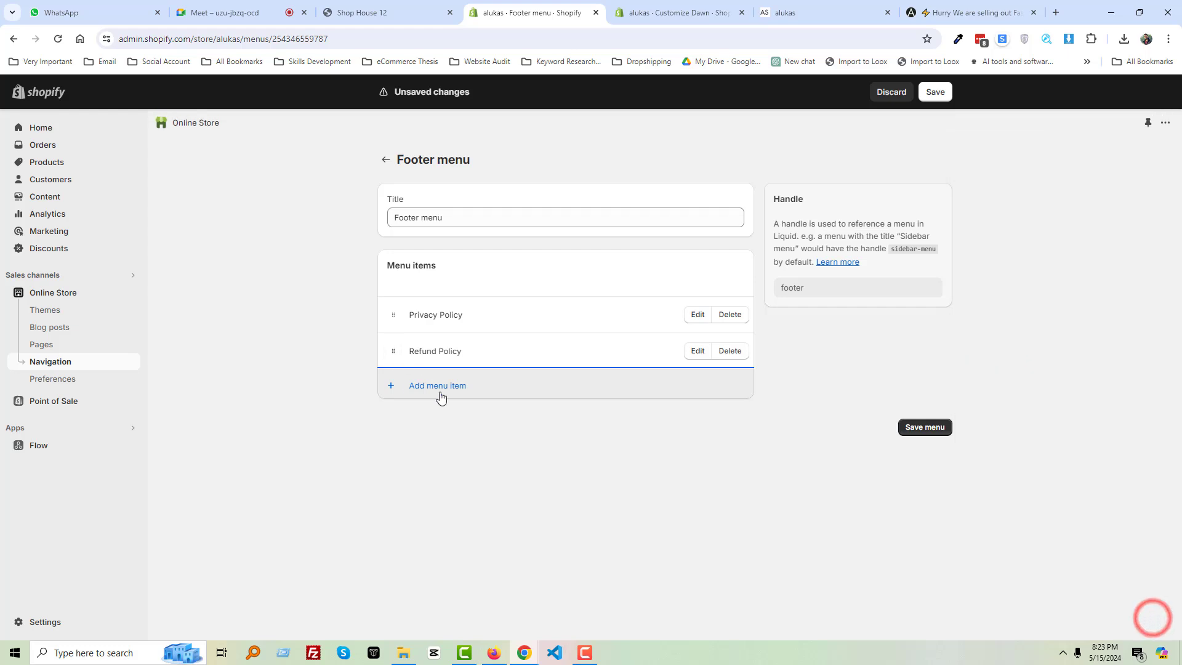
Add a third Footer menu item linked to the Return Policy page, named after the page
left_click(440, 387)
left_click(1003, 206)
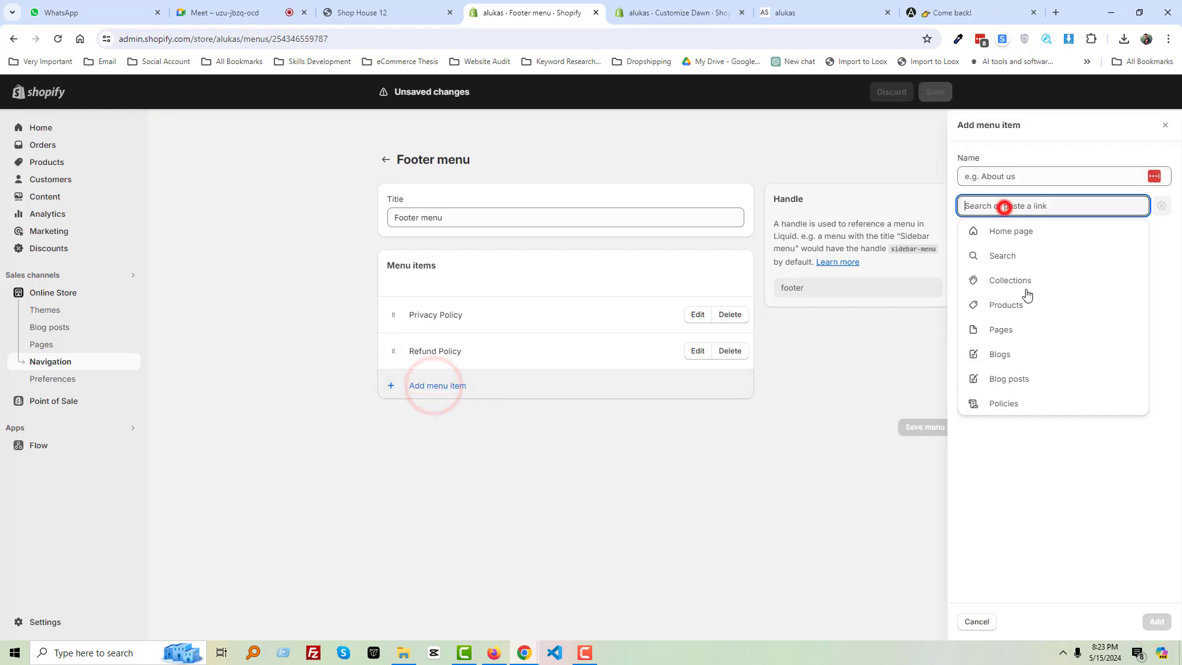
left_click(1004, 329)
left_click(1006, 349)
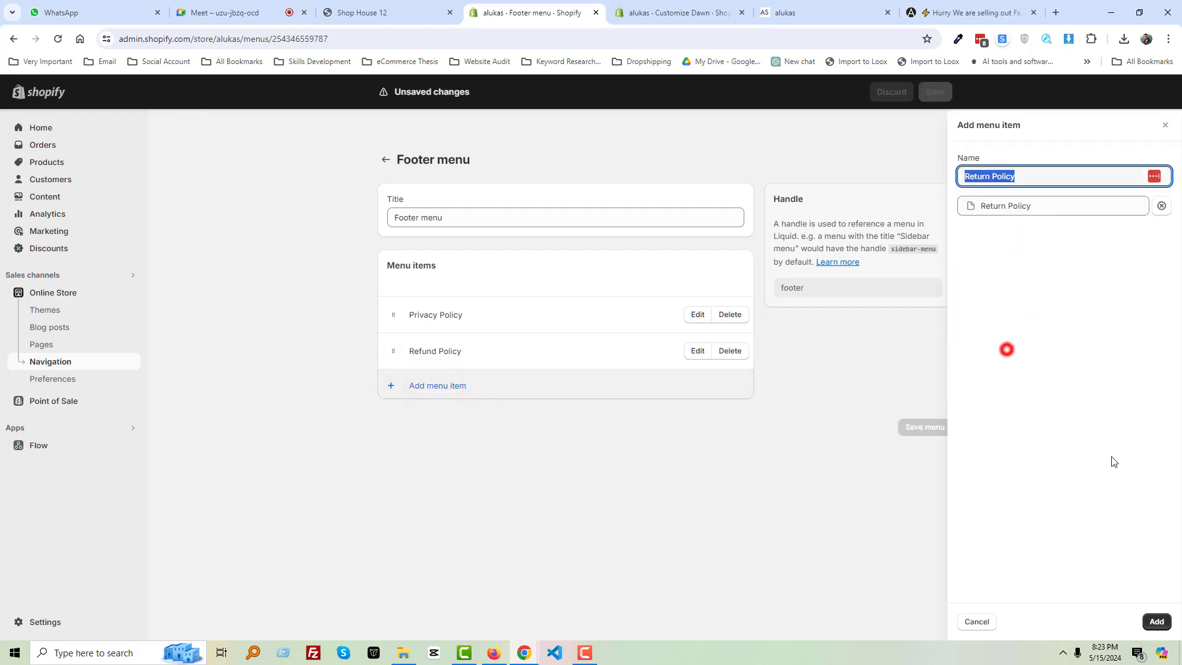
left_click(1156, 621)
Start a new menu item below Return Policy in the Footer menu
left_click(443, 422)
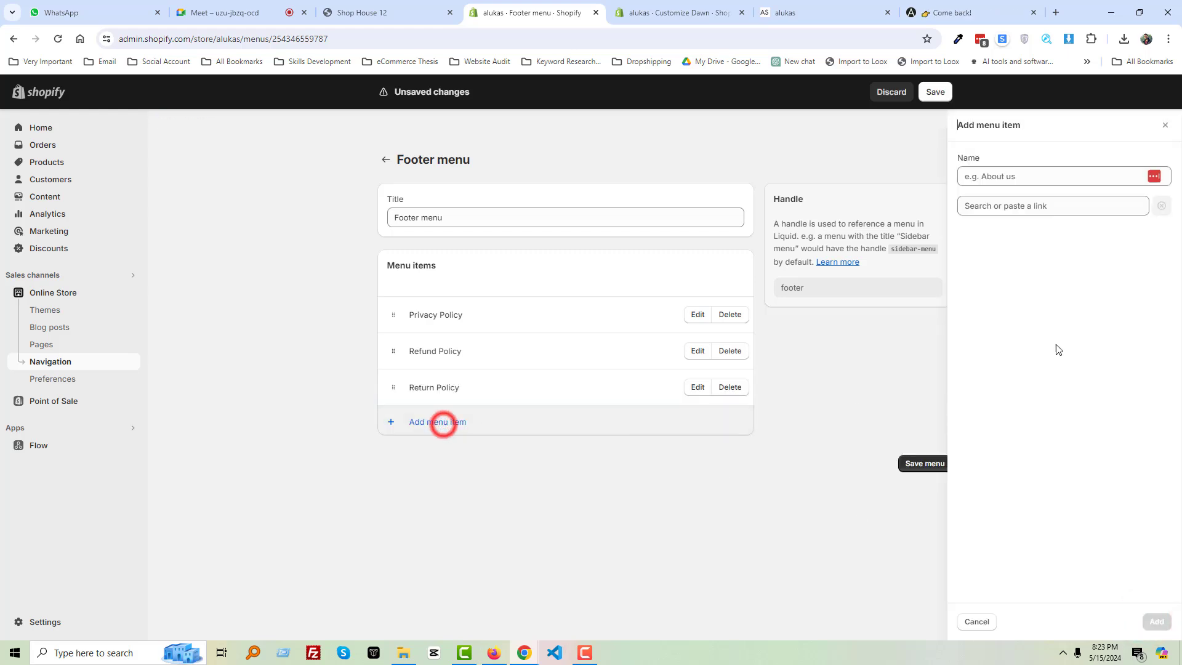
Add a Terms of Use item linked to the Terms of Use page to the Footer menu and save the menu
left_click(1045, 205)
left_click(1012, 327)
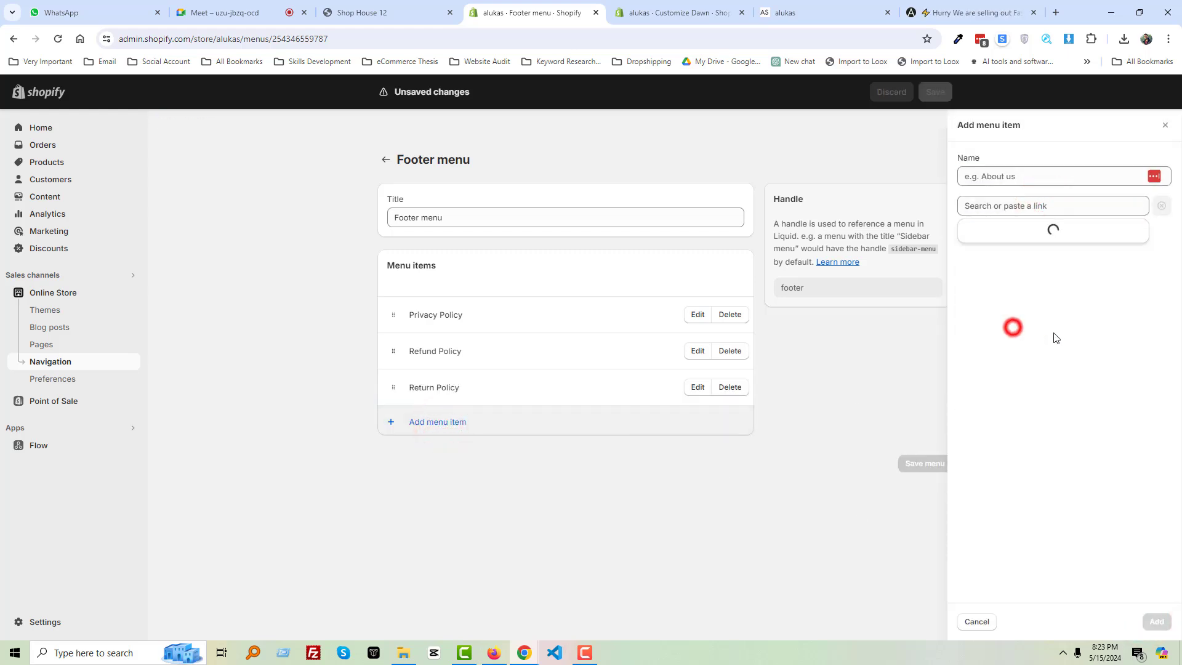
left_click(1009, 381)
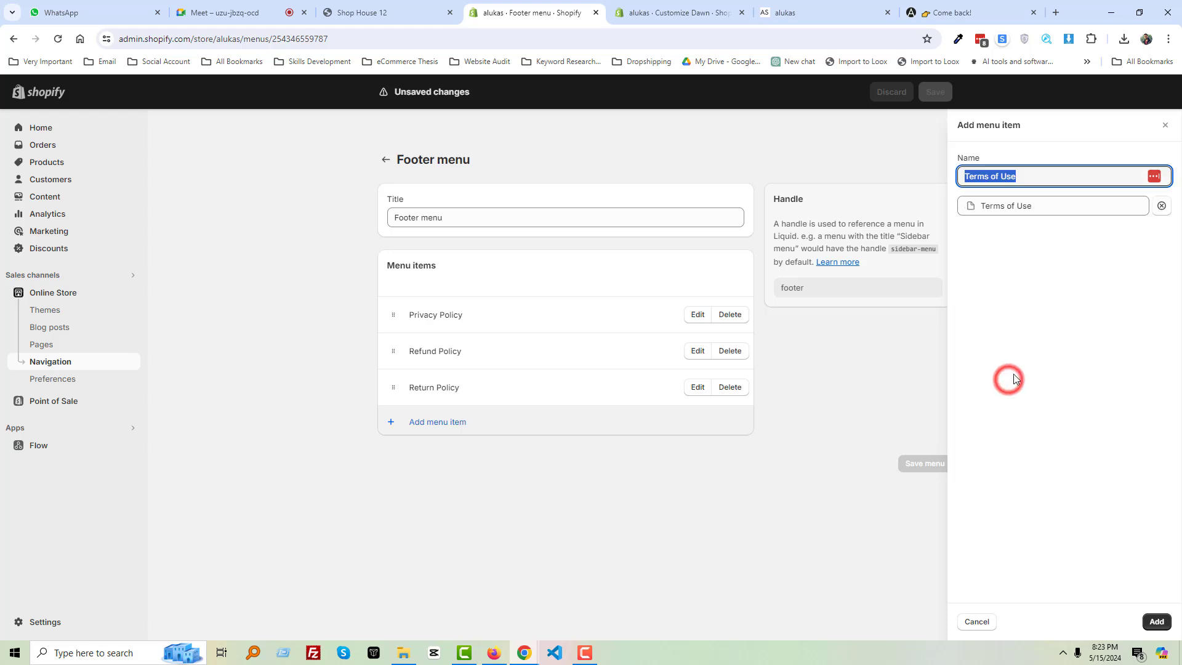
left_click(1155, 622)
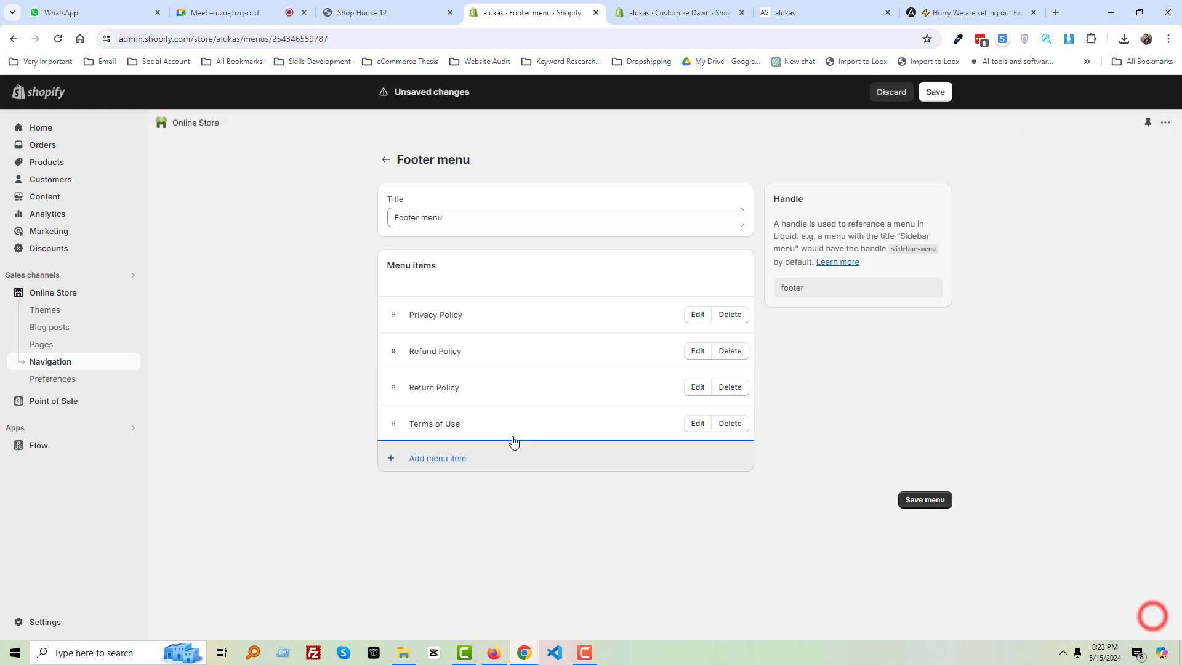
left_click(925, 499)
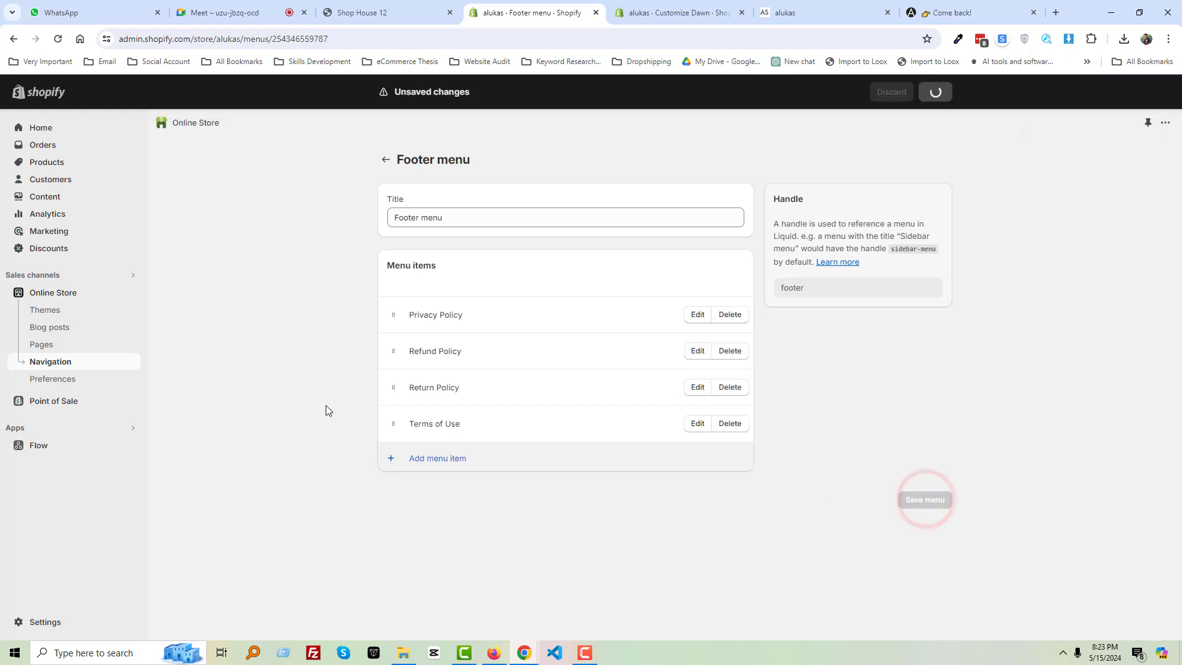
Create and save a new navigation menu titled "Our Collection"
left_click(54, 367)
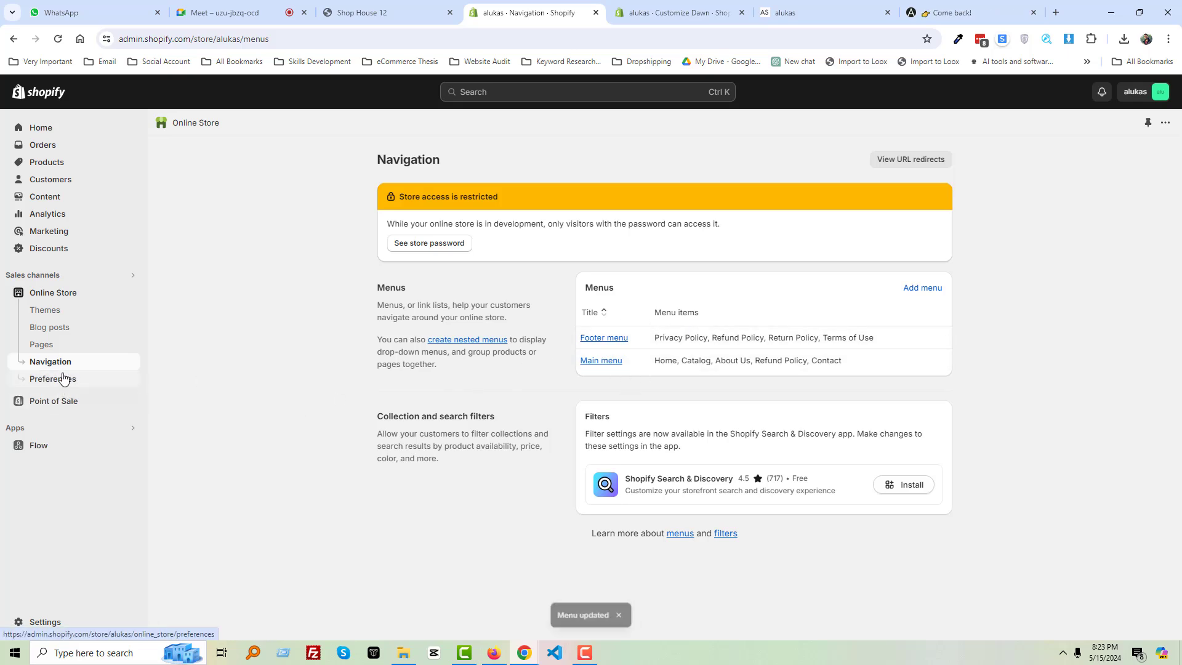
left_click(923, 288)
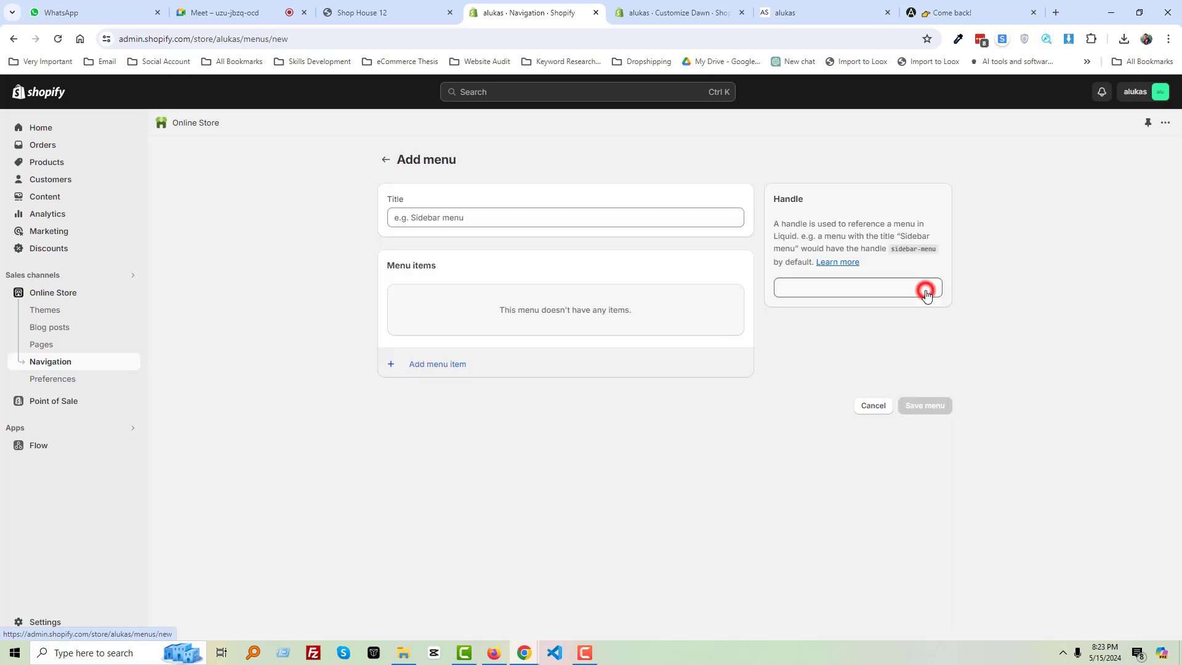
left_click(463, 213)
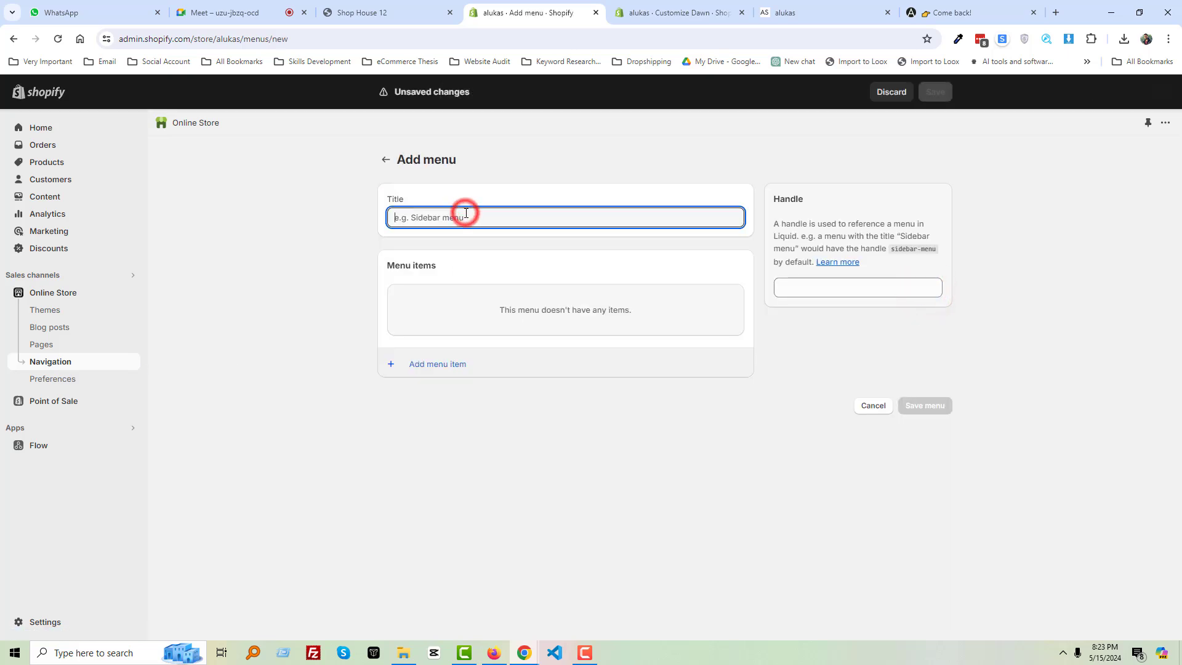
type("Top Category")
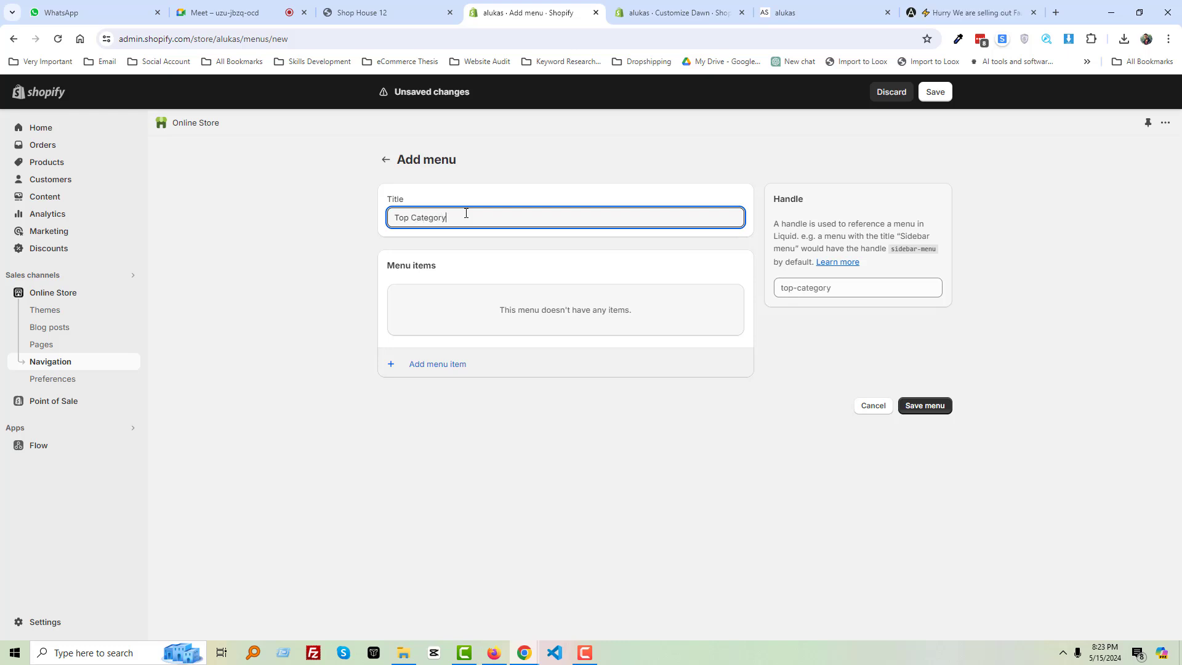
key("ctrl+a")
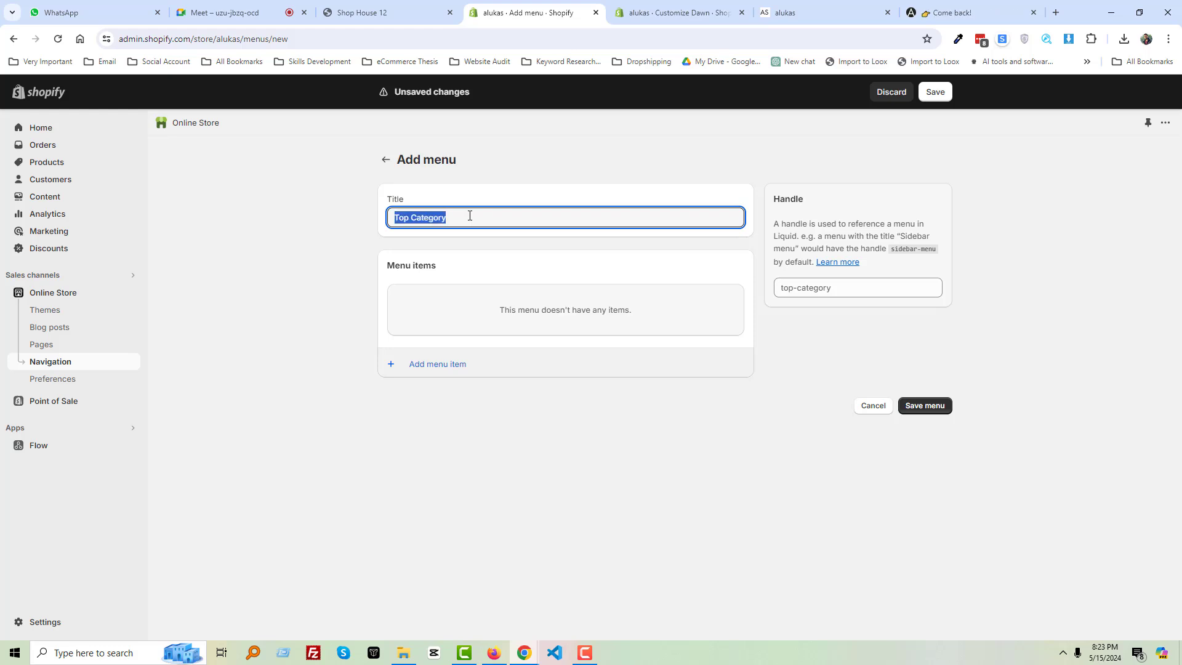
type("Our Collection")
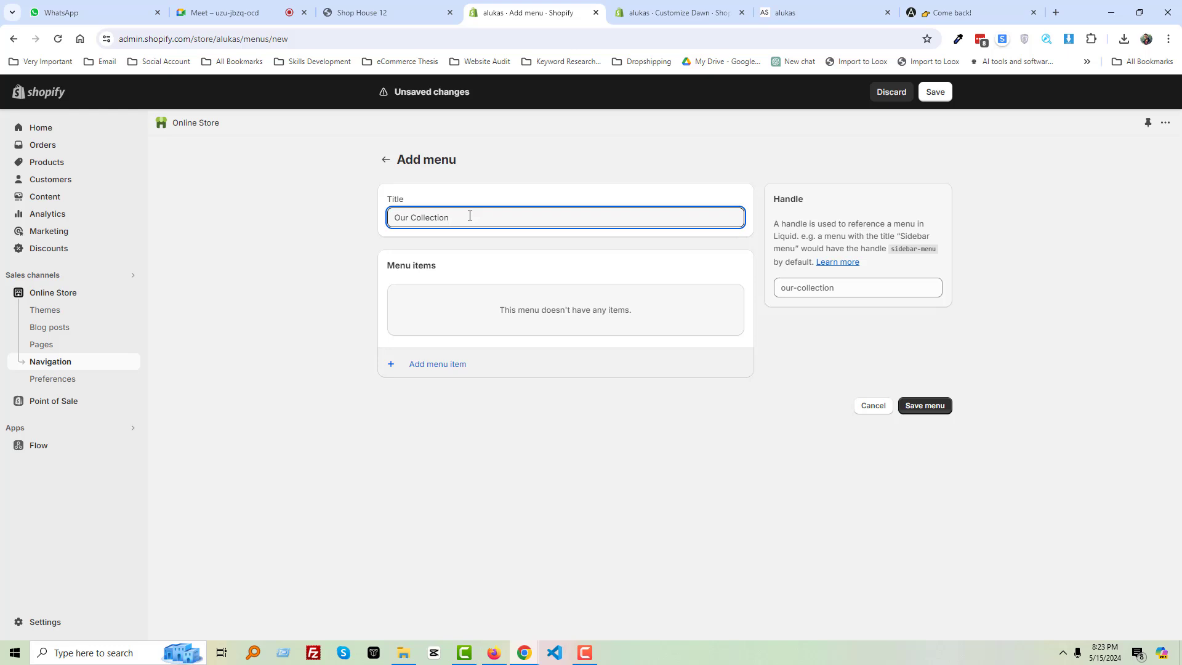
left_click(928, 405)
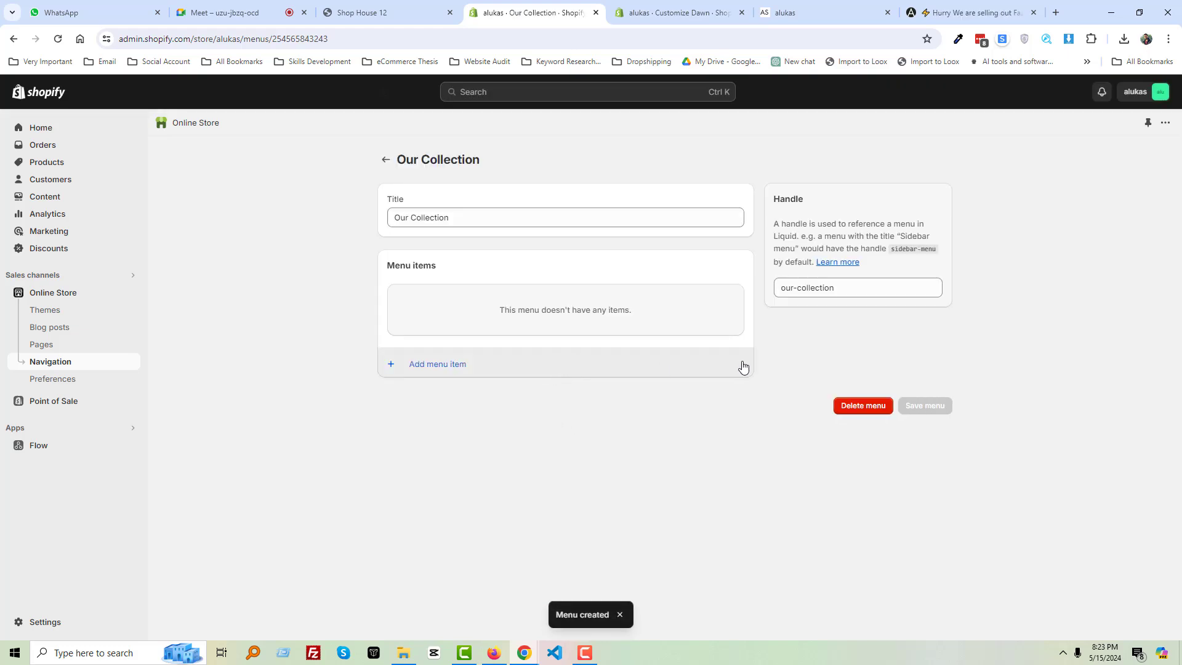
Add a menu item linked to the 2024 Fashion collection to the Our Collection menu
left_click(437, 364)
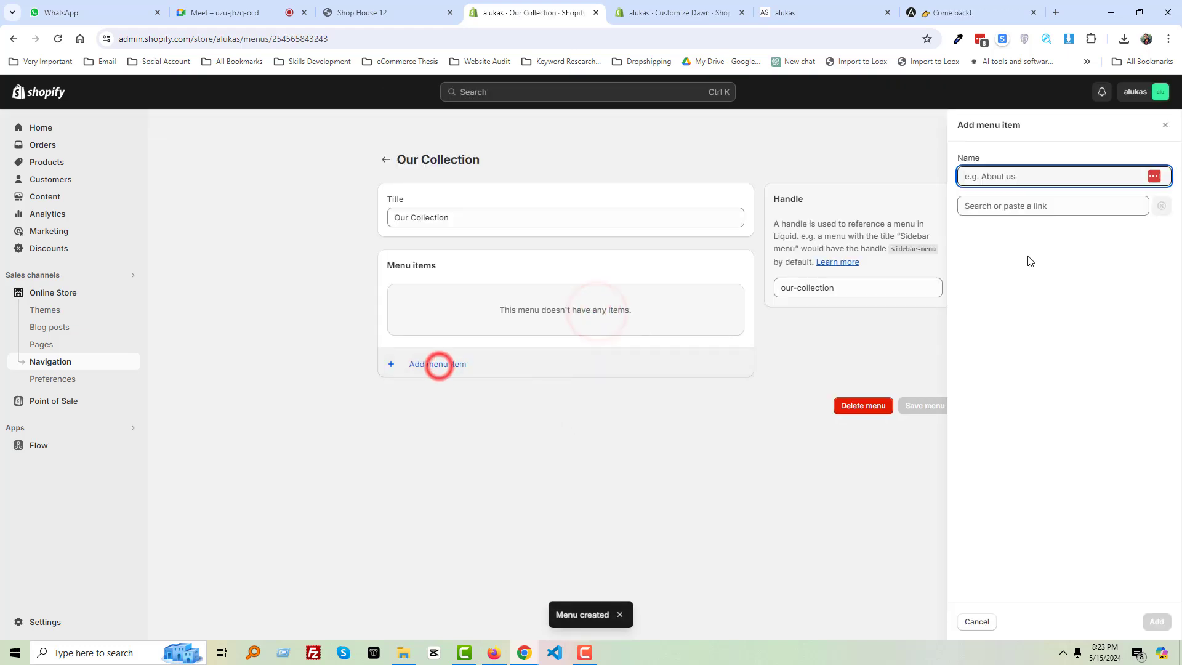
left_click(1019, 206)
left_click(1016, 280)
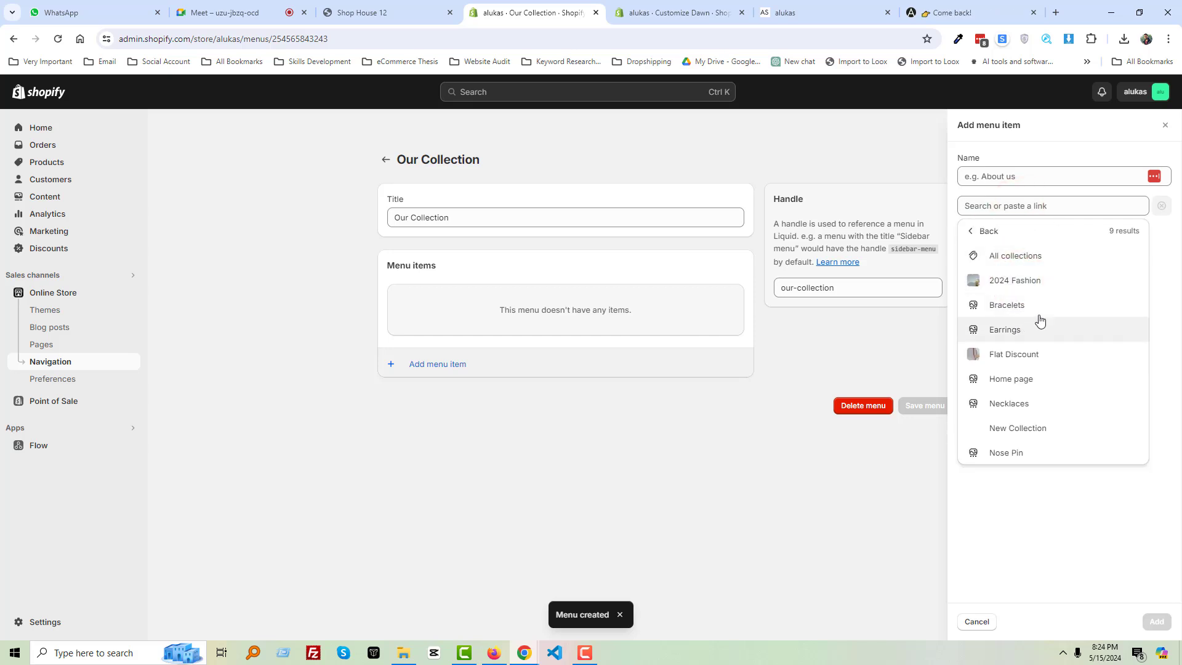
left_click(1032, 280)
left_click(1156, 621)
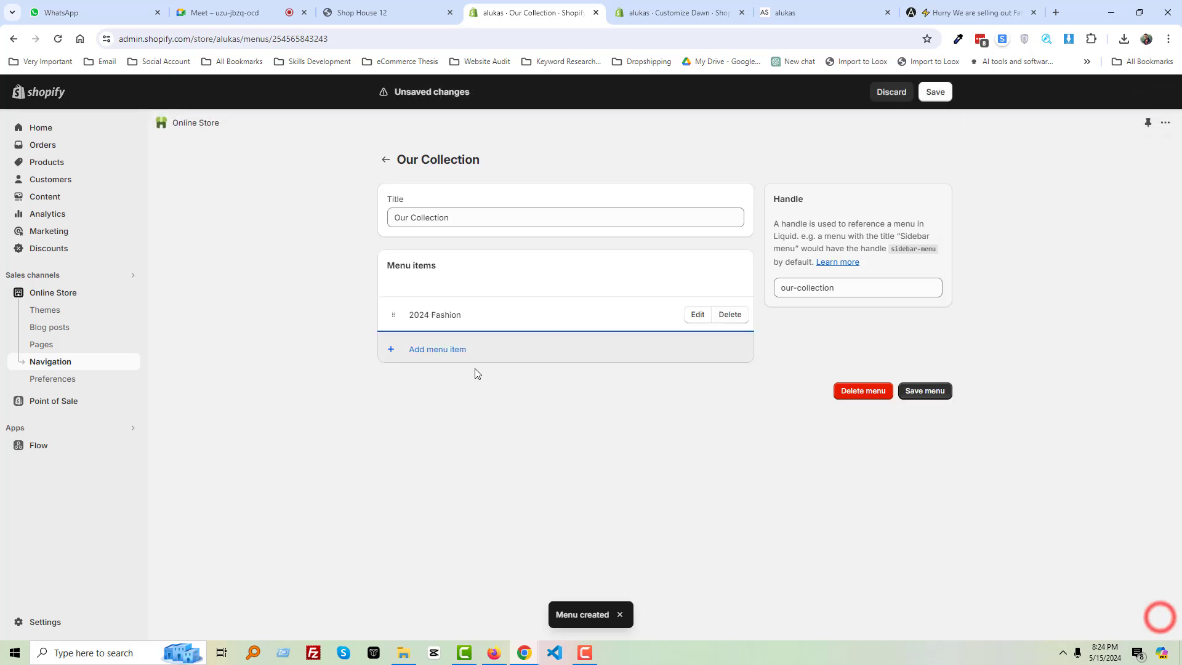
Add a menu item linked to the Bracelets collection to the Our Collection menu
left_click(453, 349)
left_click(1016, 205)
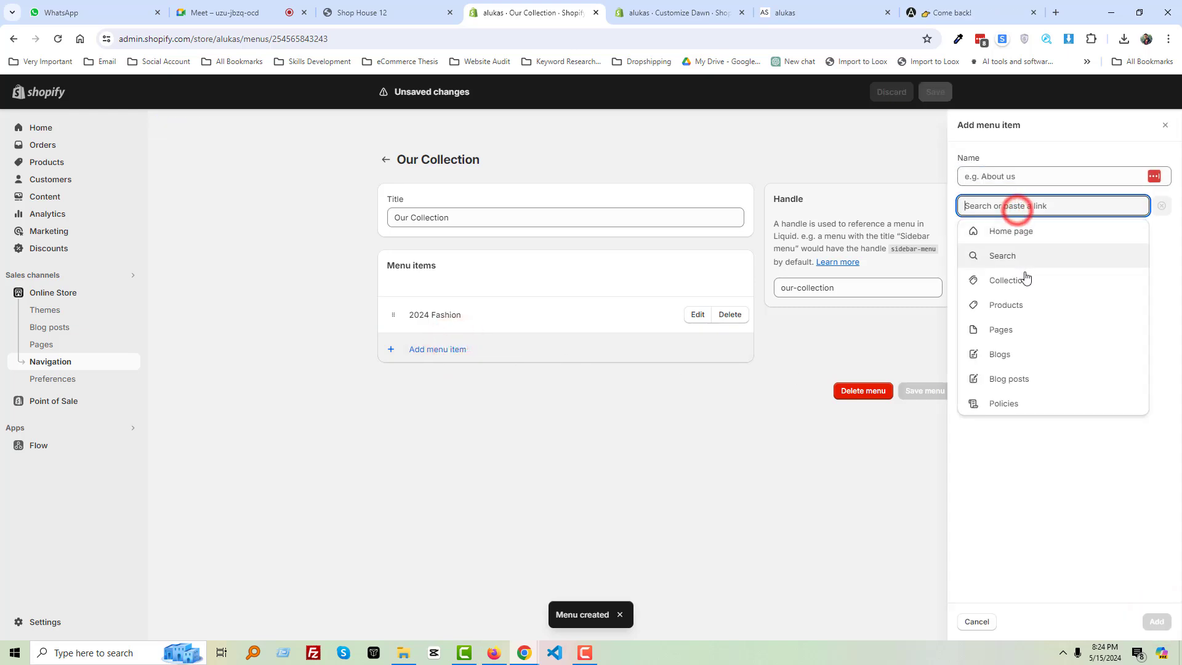
left_click(1022, 277)
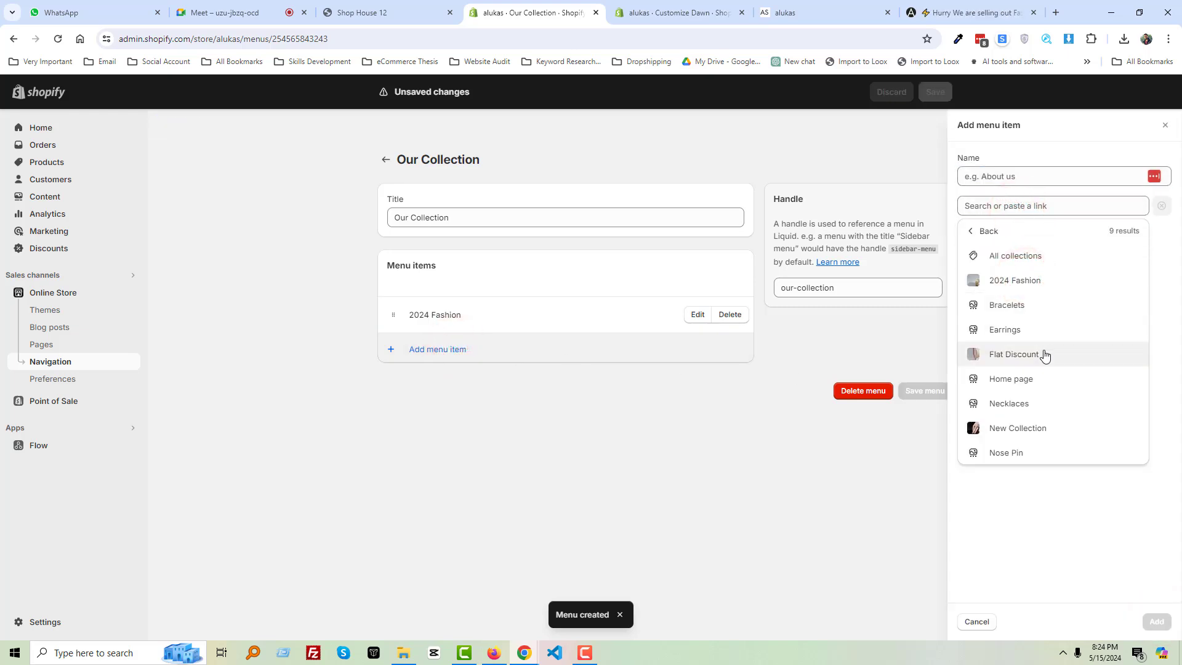
left_click(1037, 306)
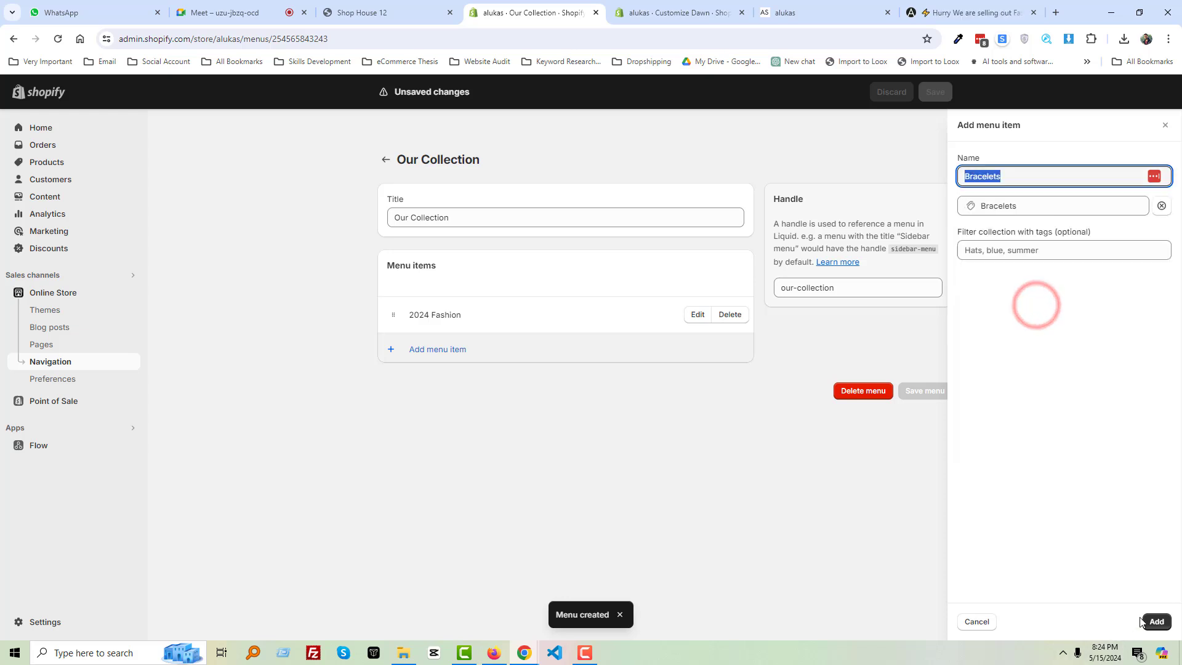
left_click(1155, 621)
Add a menu item linked to the Earrings collection to the Our Collection menu
left_click(452, 386)
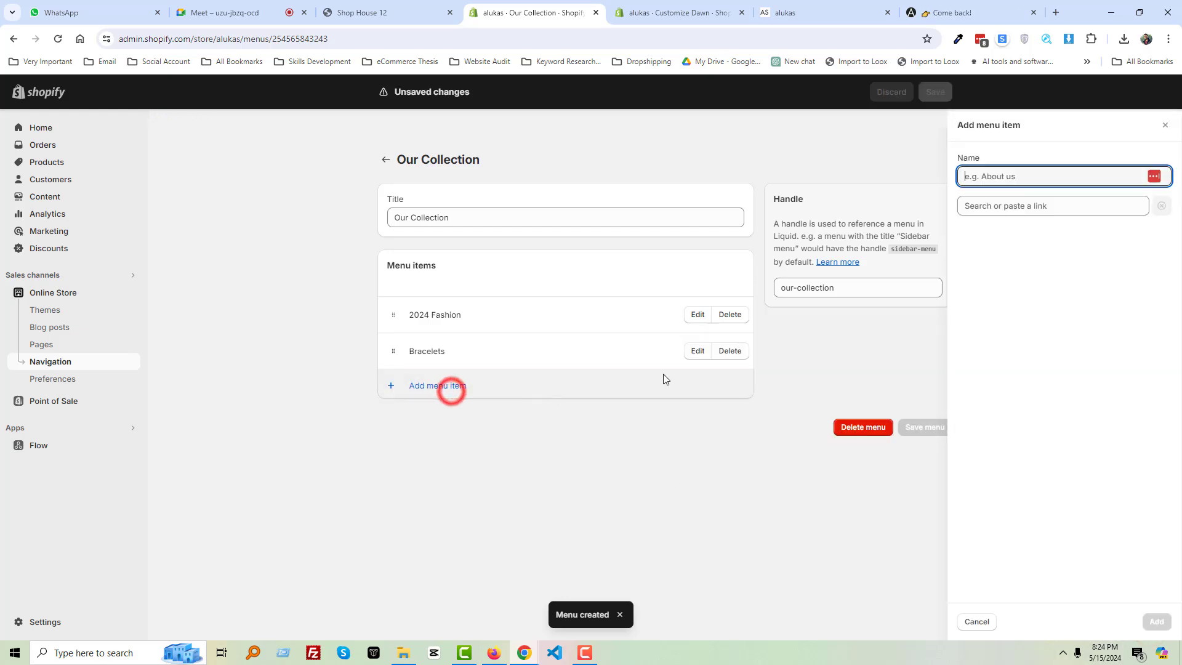
left_click(1003, 209)
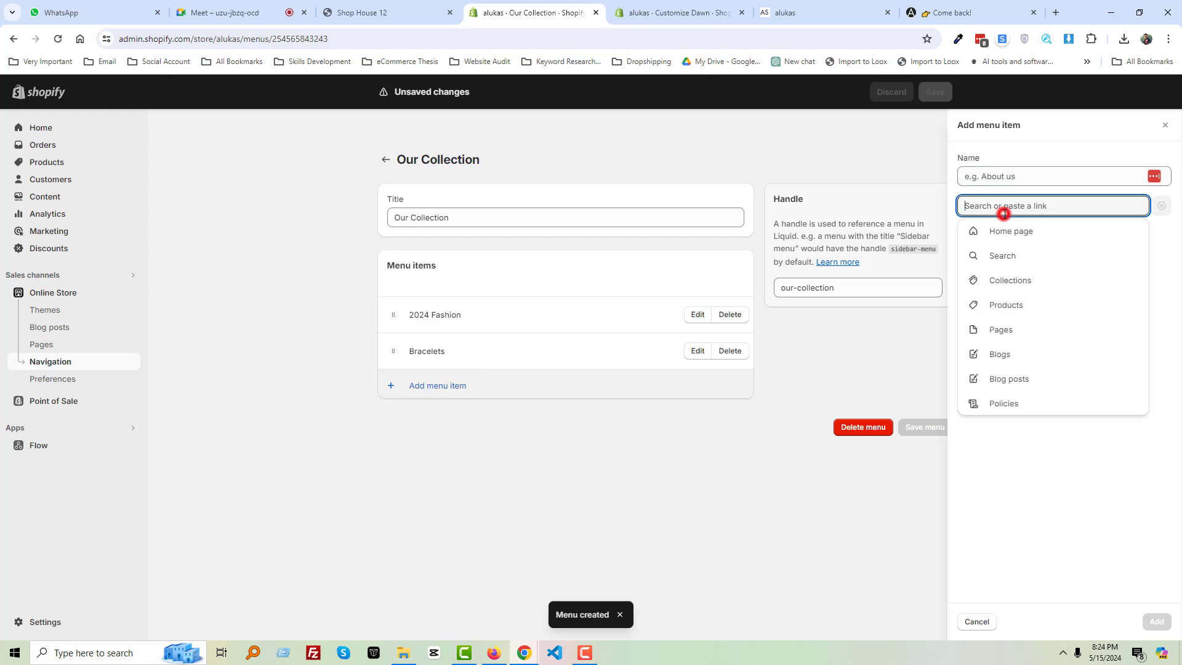
left_click(1017, 287)
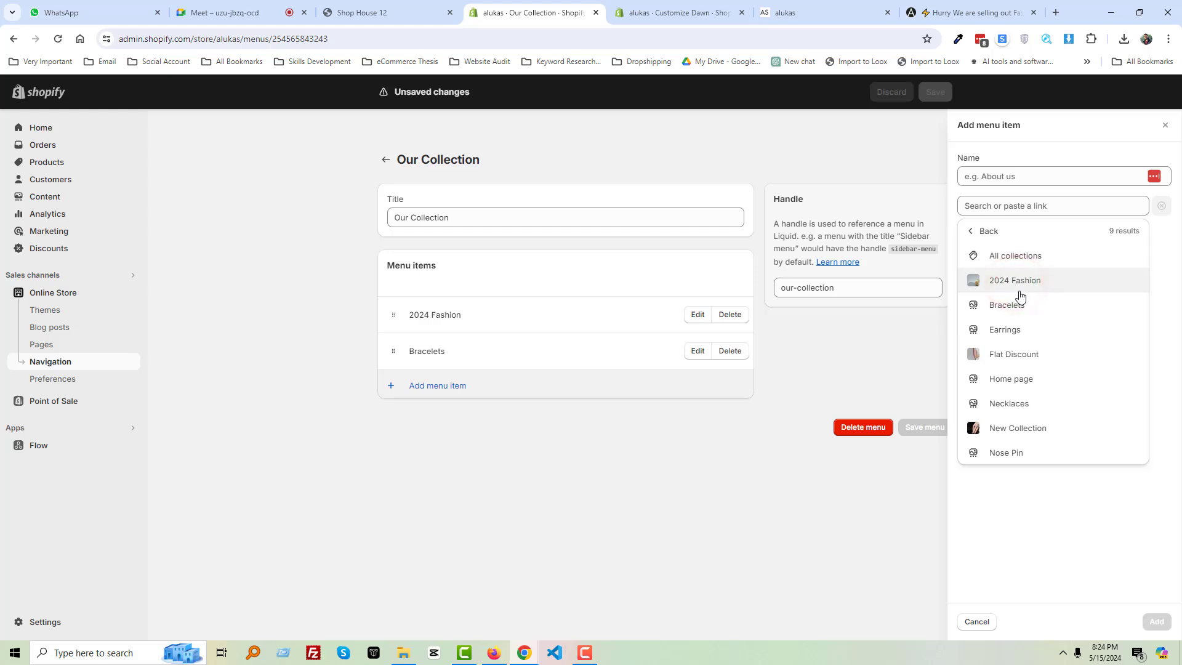
left_click(1028, 336)
left_click(1156, 621)
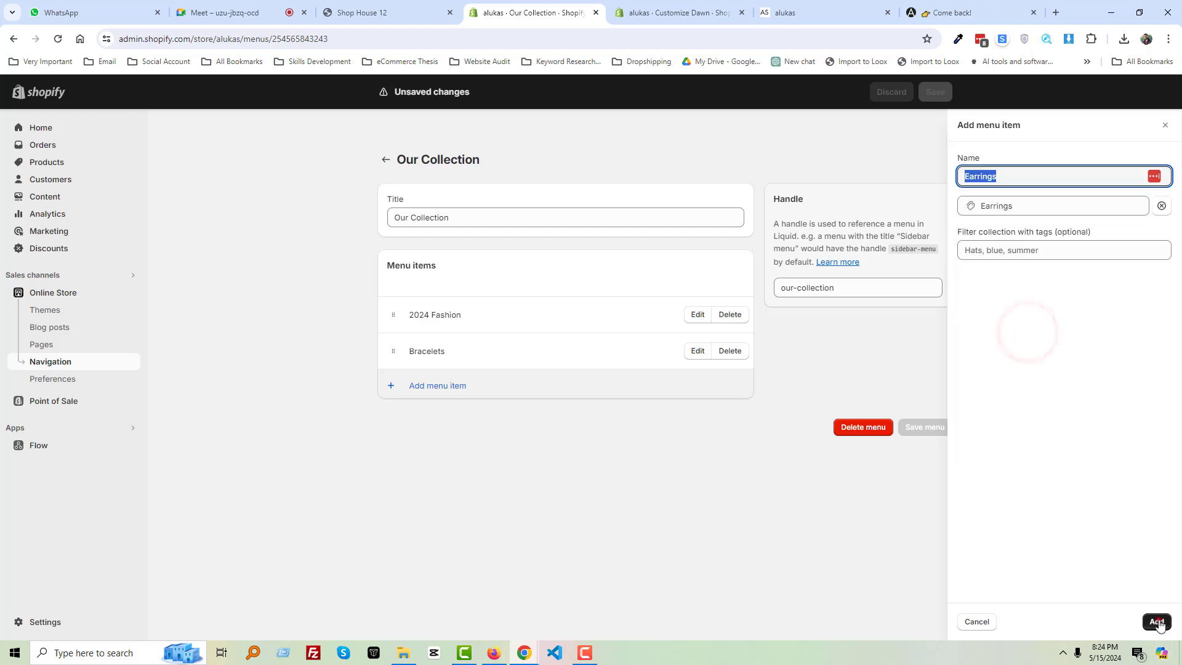
Add a menu item linked to the Necklaces collection to the Our Collection menu
left_click(436, 422)
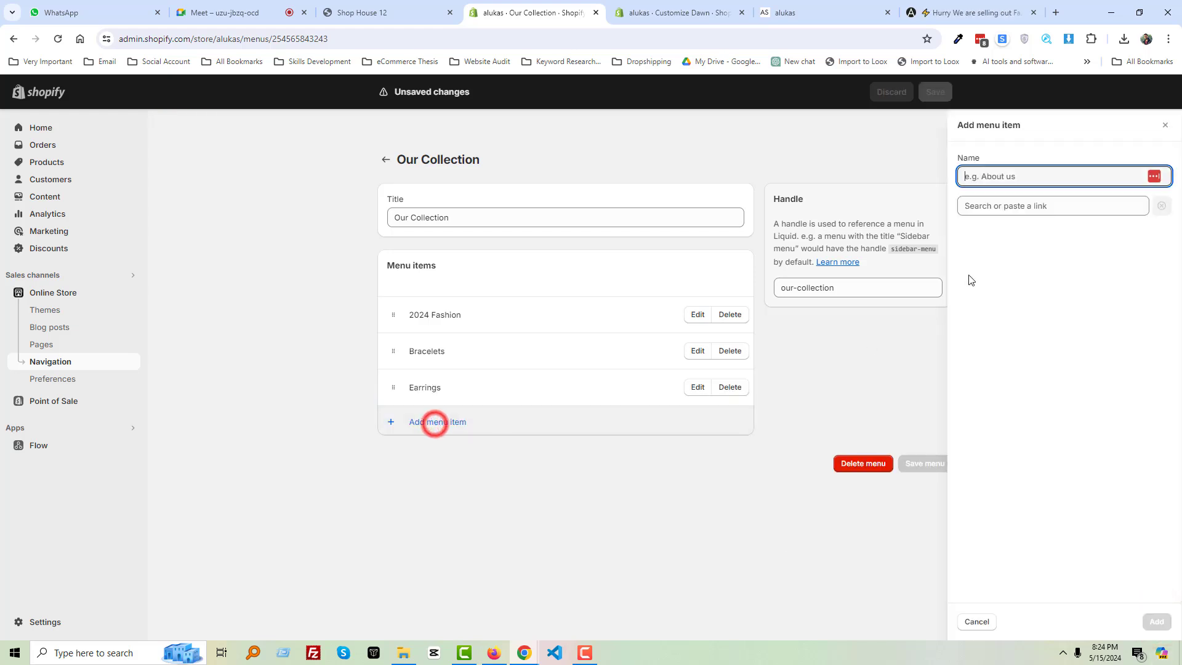
left_click(1068, 205)
left_click(1015, 278)
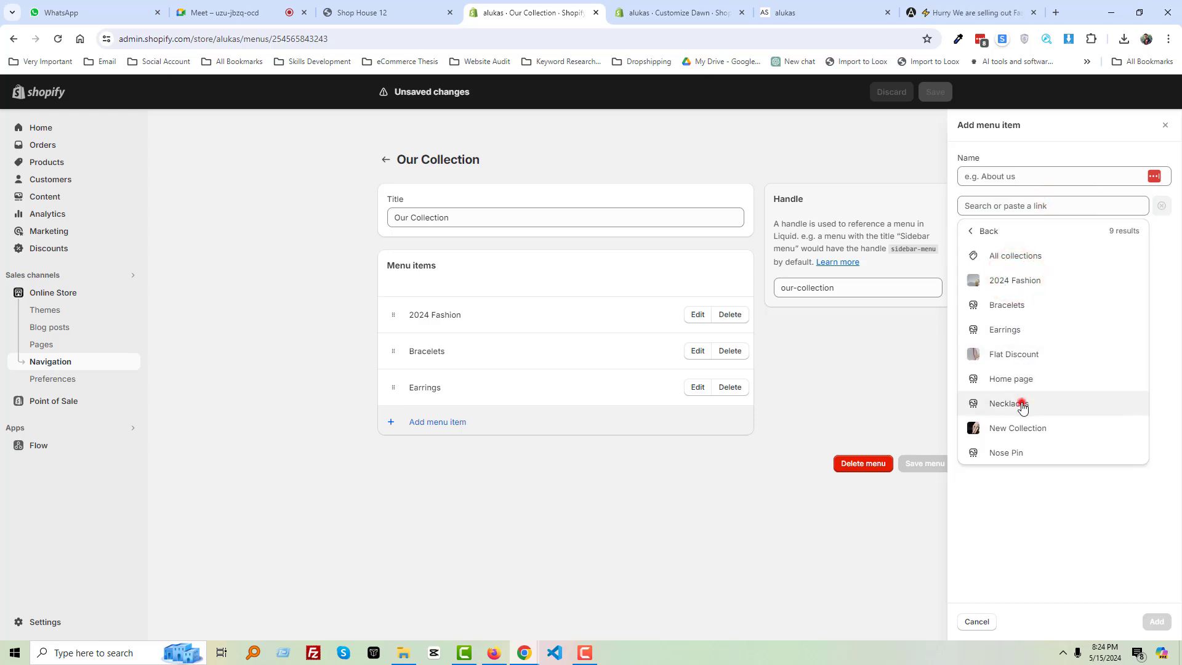
left_click(1021, 402)
left_click(1156, 621)
Add a menu item linked to the Nose Pin collection to the Our Collection menu
left_click(429, 459)
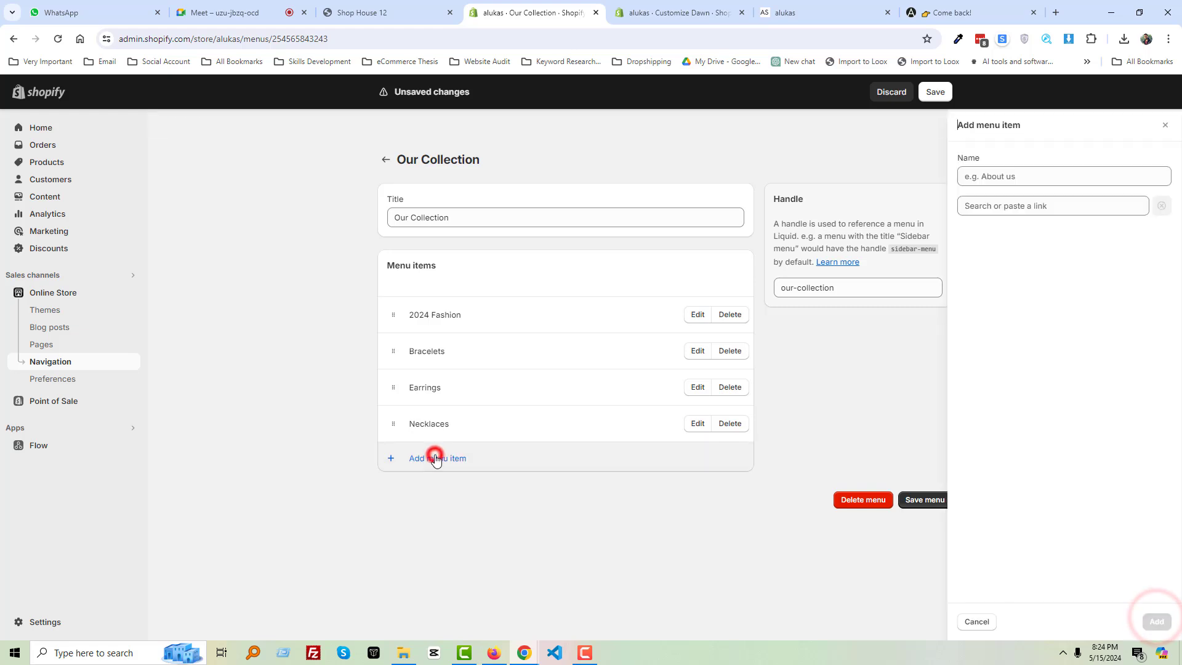
left_click(972, 206)
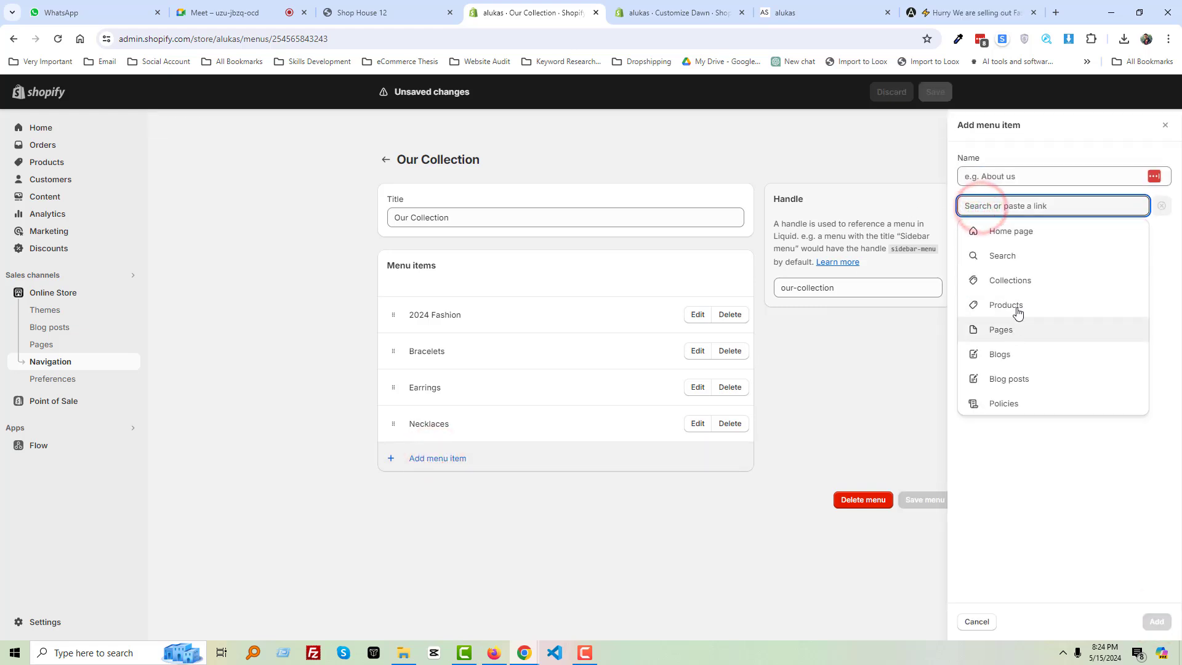
left_click(1010, 280)
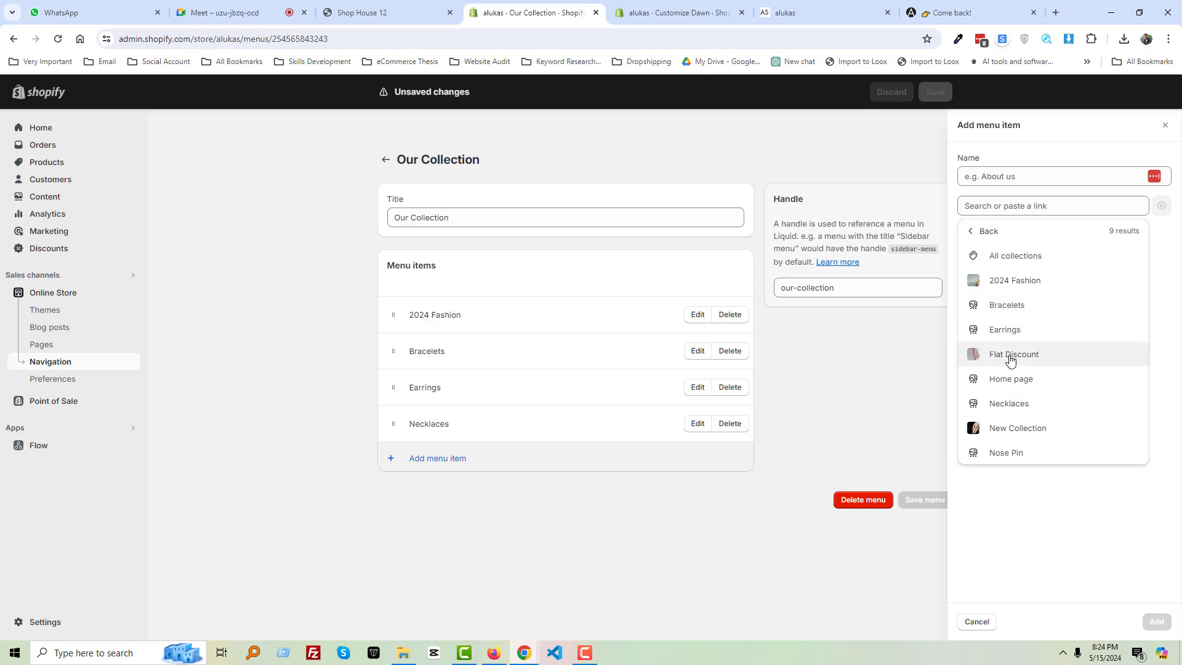
left_click(1009, 453)
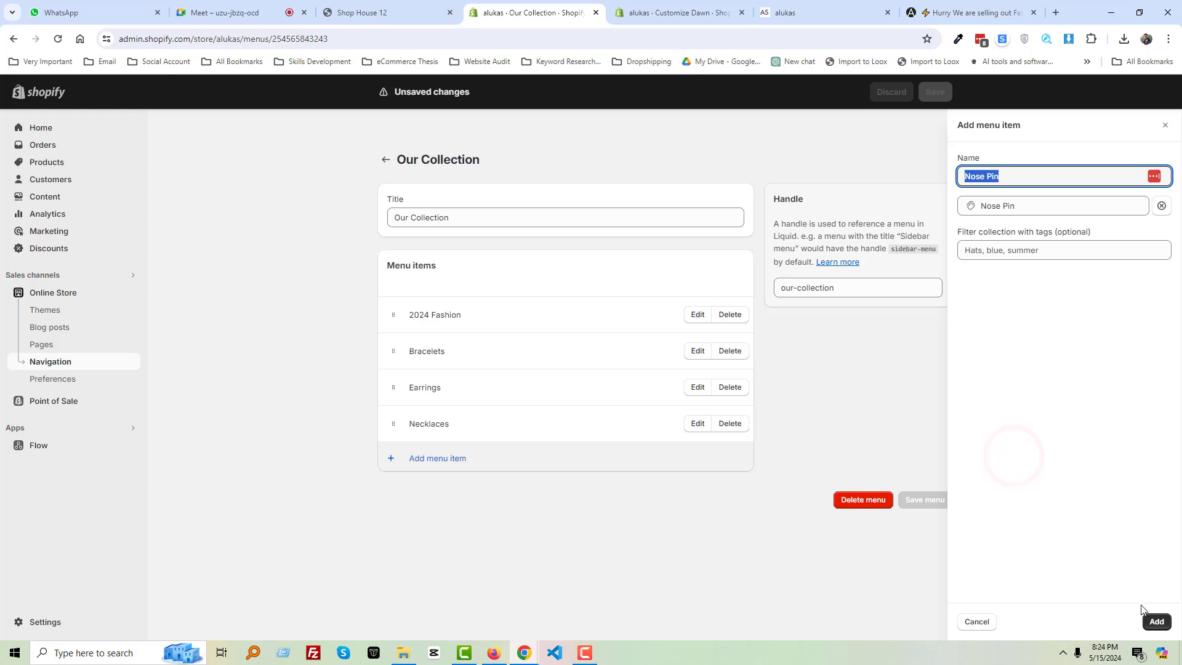
left_click(1158, 622)
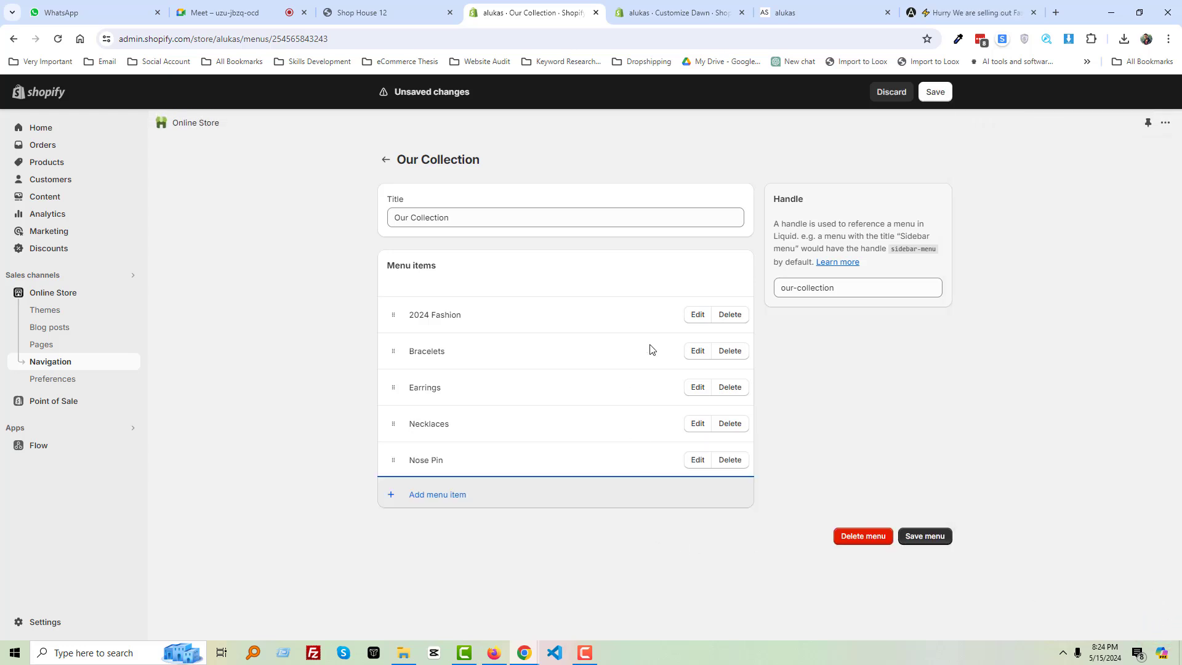
Delete the 2024 Fashion item from the Our Collection menu and save the menu
left_click(734, 321)
left_click(759, 397)
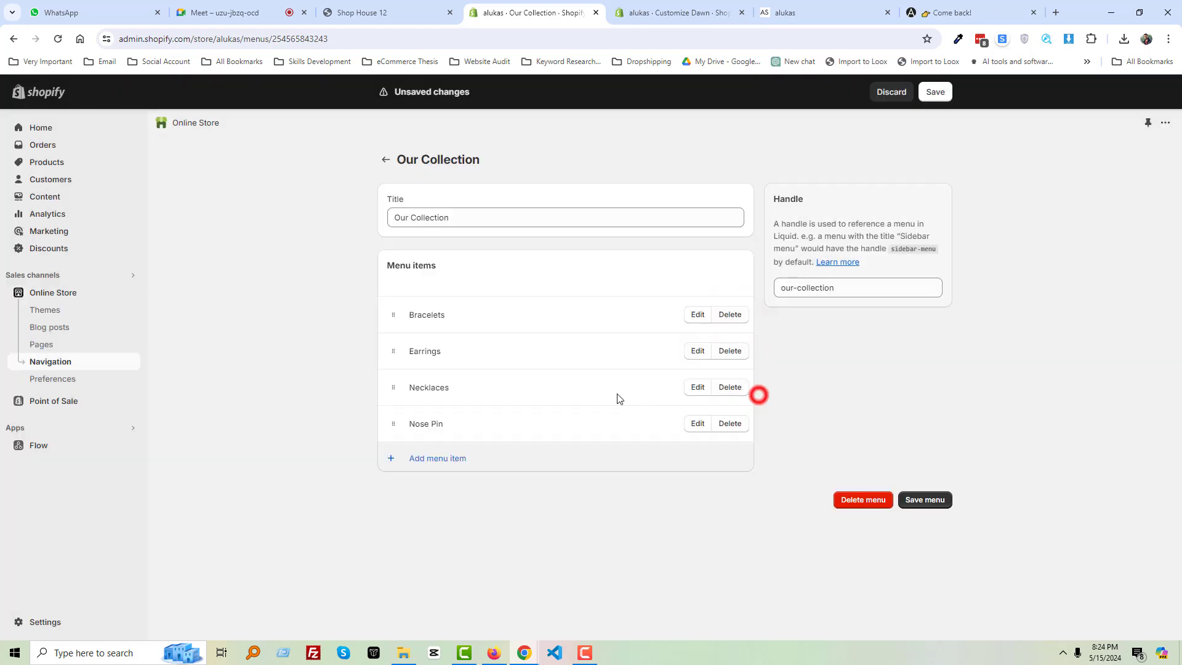
left_click(925, 500)
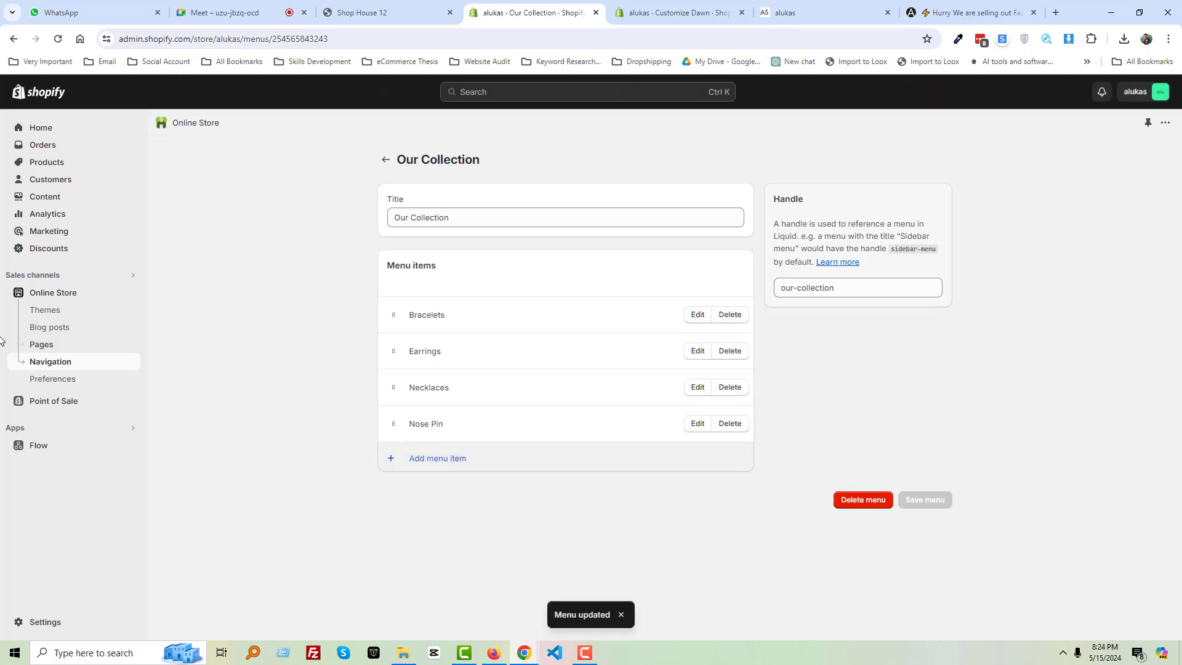
Switch to the theme editor, add a Menu block using the Footer menu to the footer, and save the theme
left_click(74, 364)
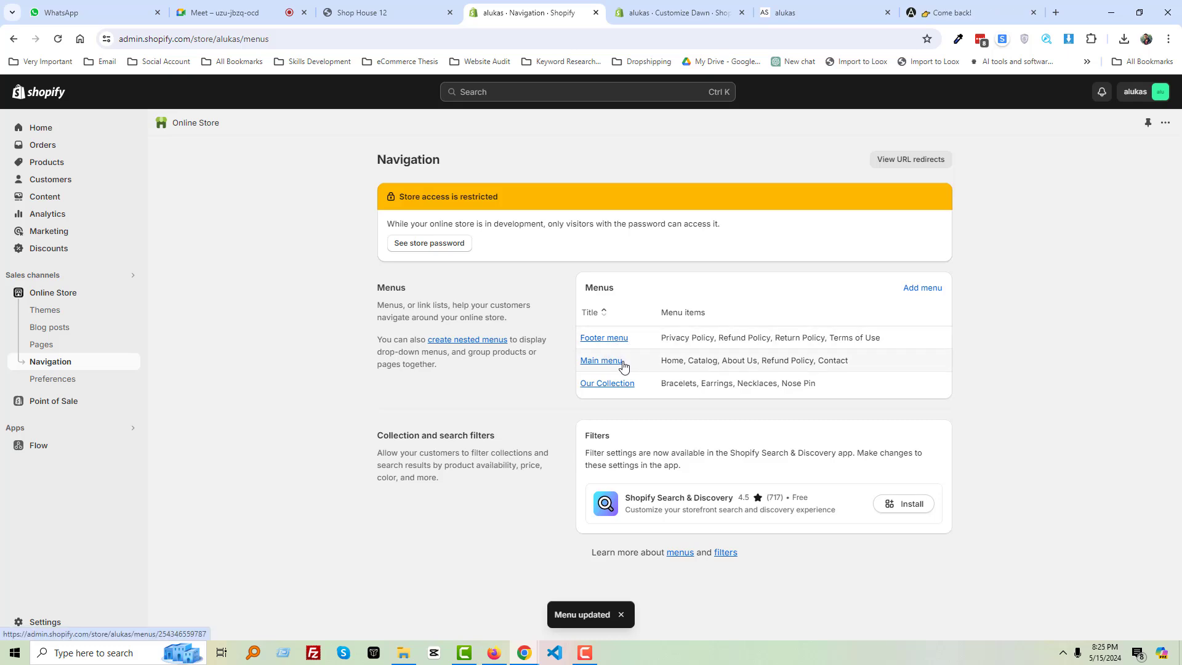
left_click(638, 6)
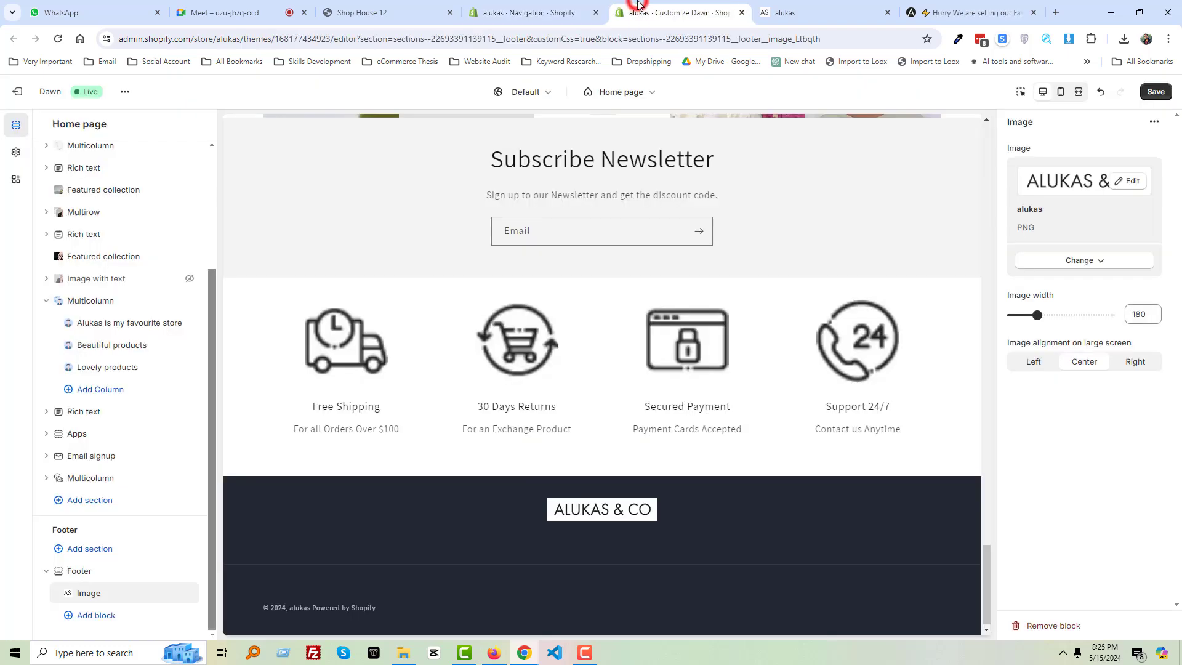
left_click(95, 617)
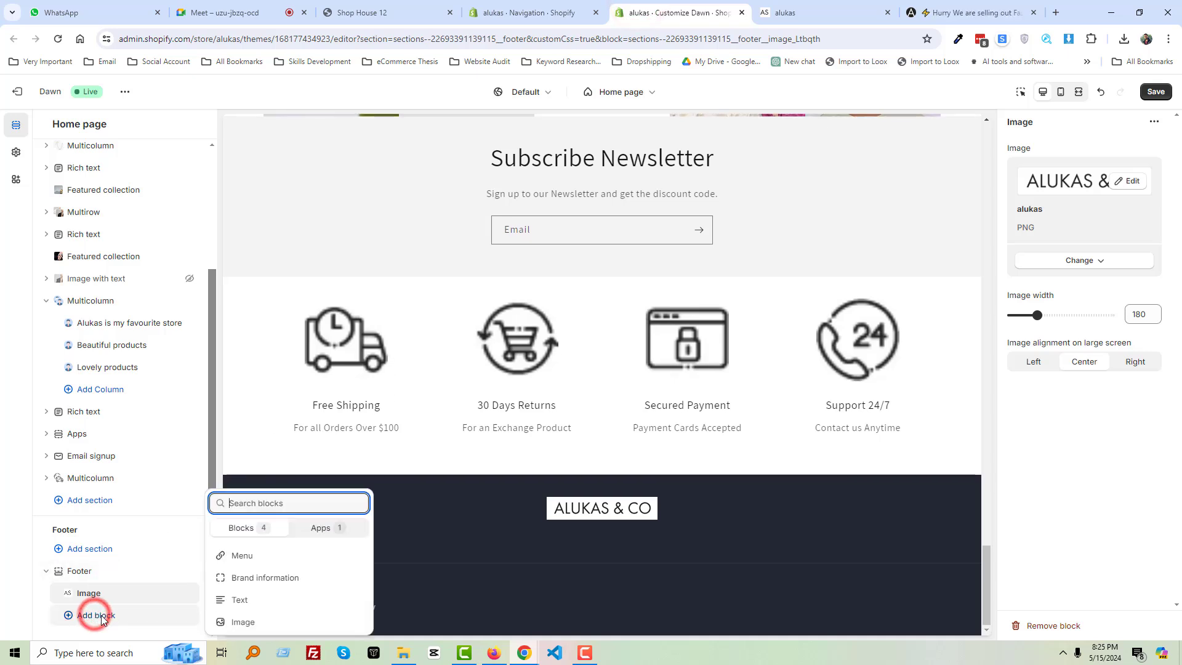
left_click(242, 560)
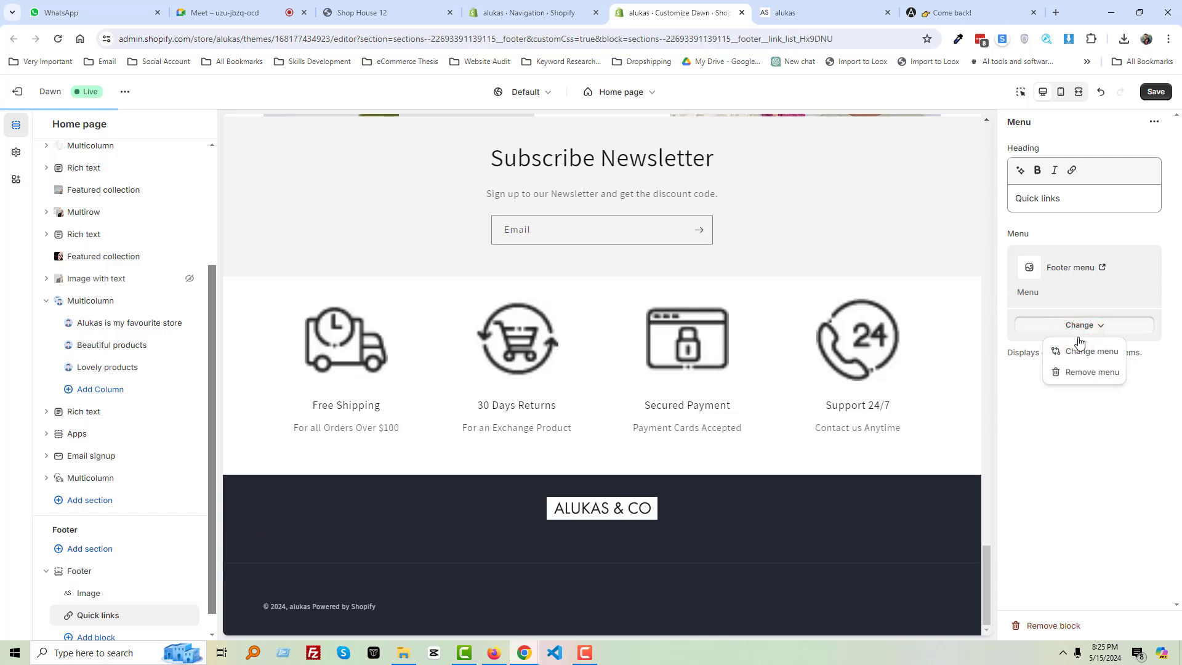
left_click(1081, 354)
left_click(1063, 223)
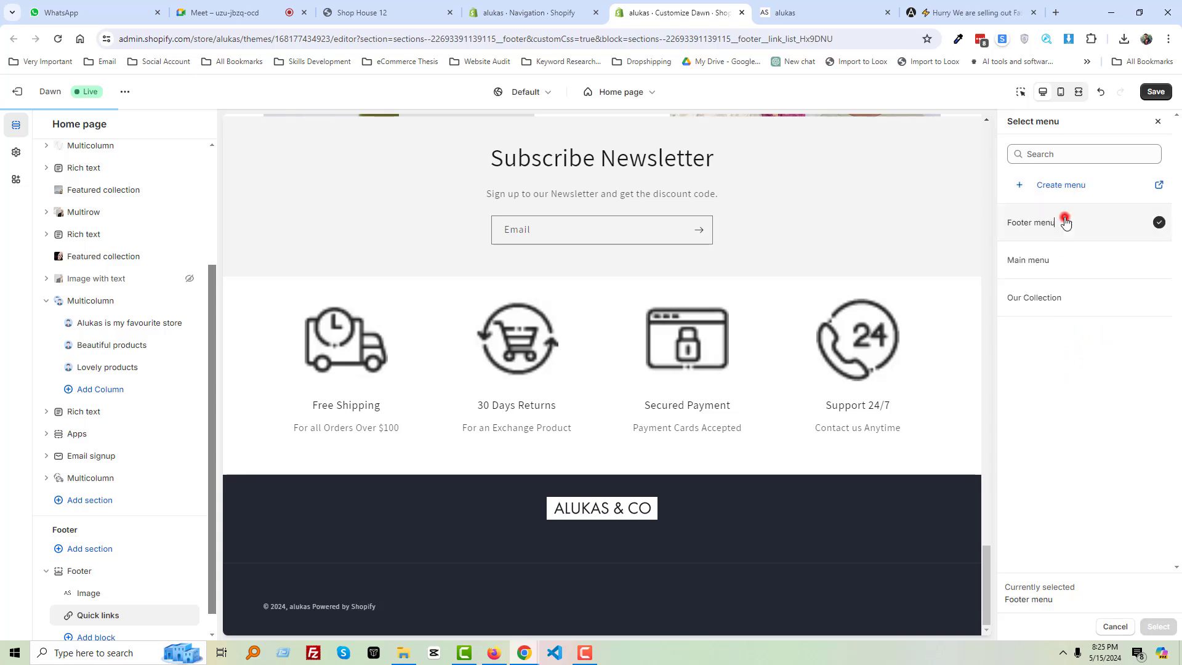
left_click(1099, 375)
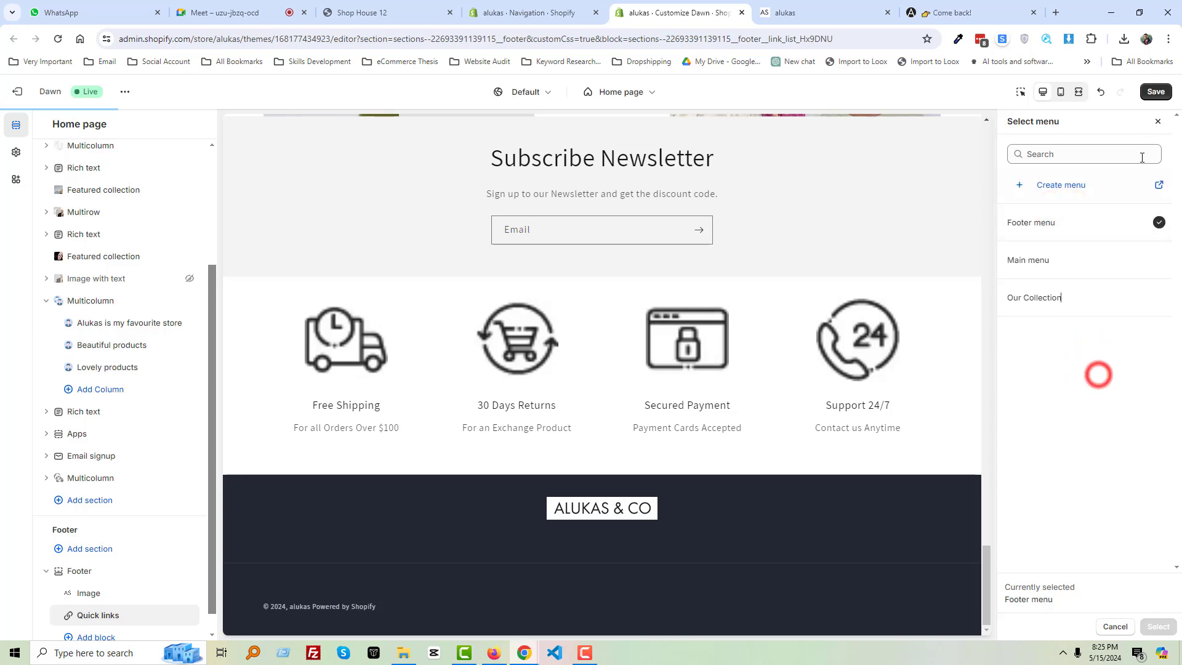
left_click(1156, 91)
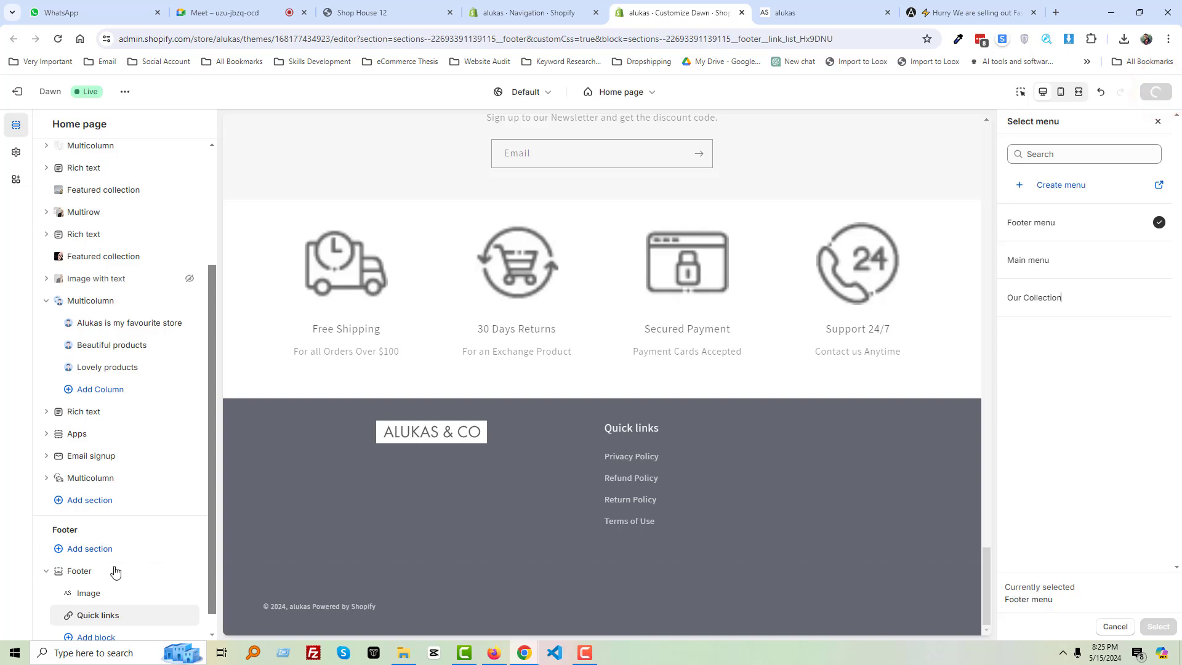
Add a second Menu block to the footer and assign the Our Collection menu to it
scroll(108, 606, "down", 1)
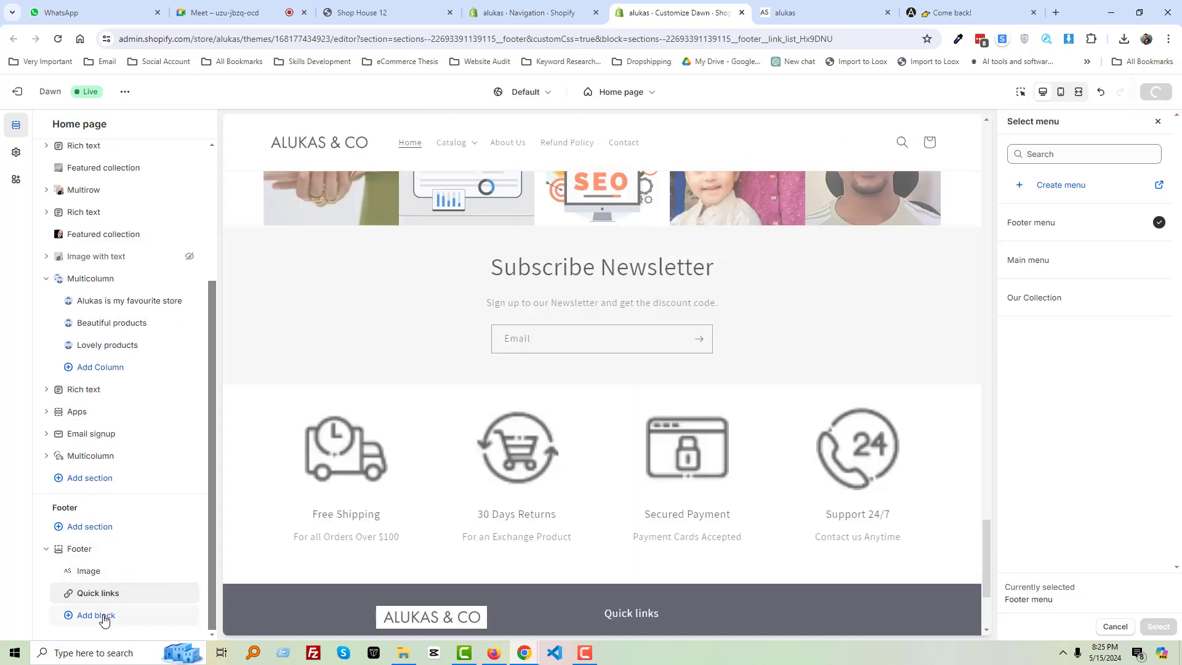
left_click(104, 615)
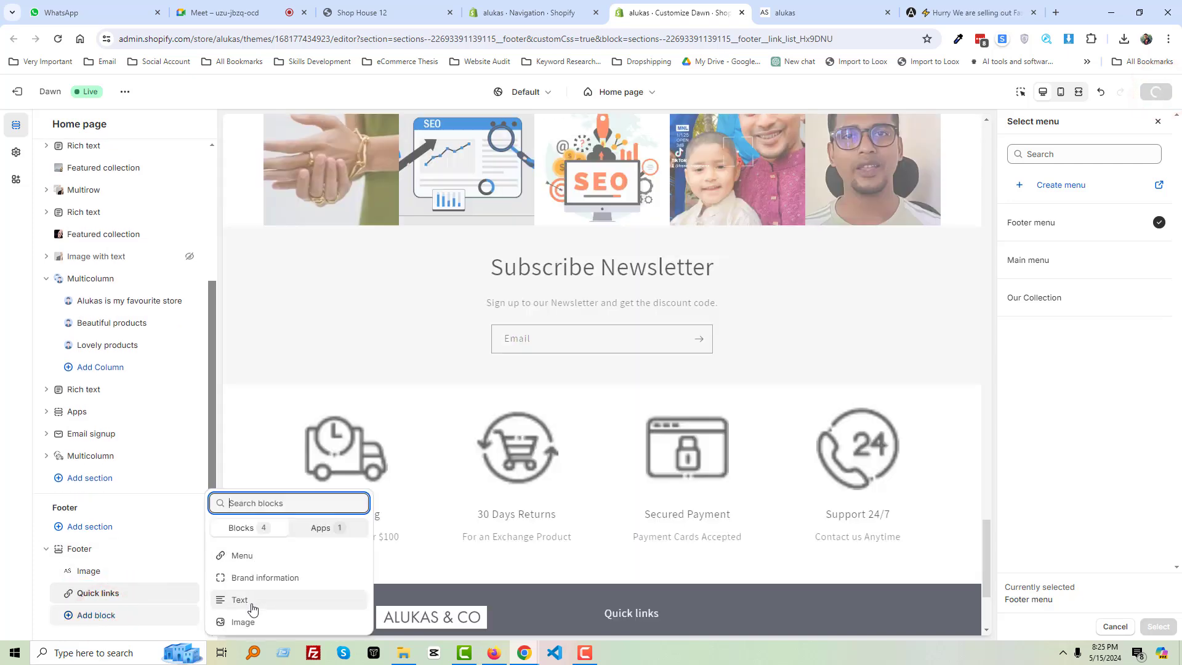
left_click(253, 556)
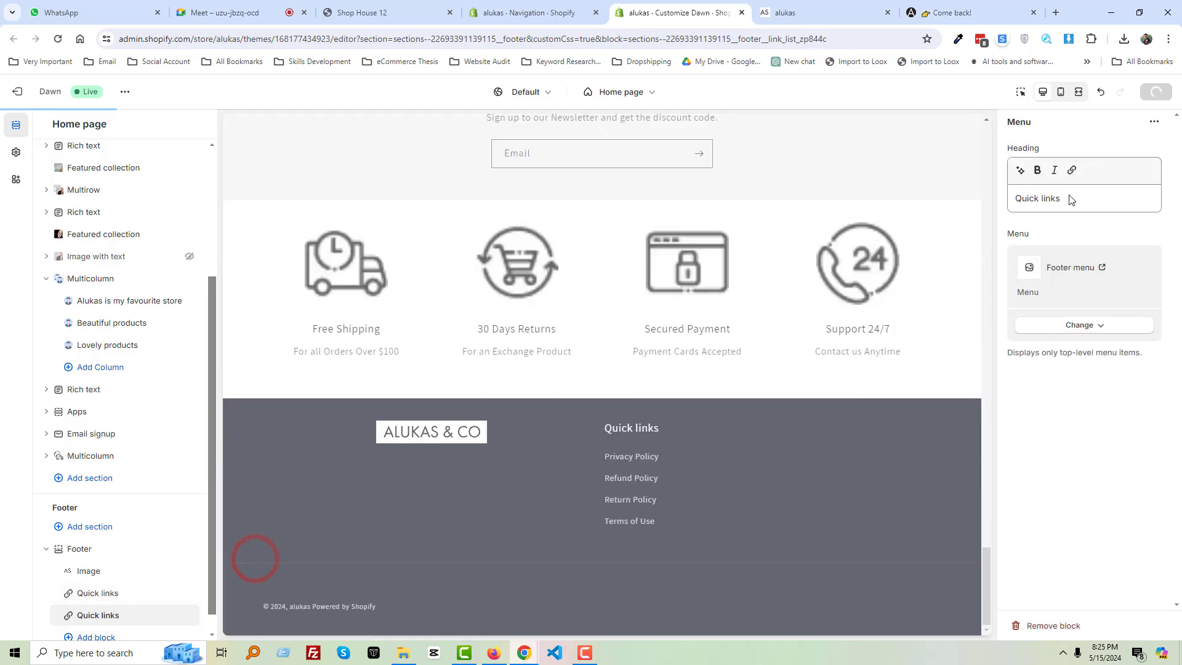
left_click(1079, 320)
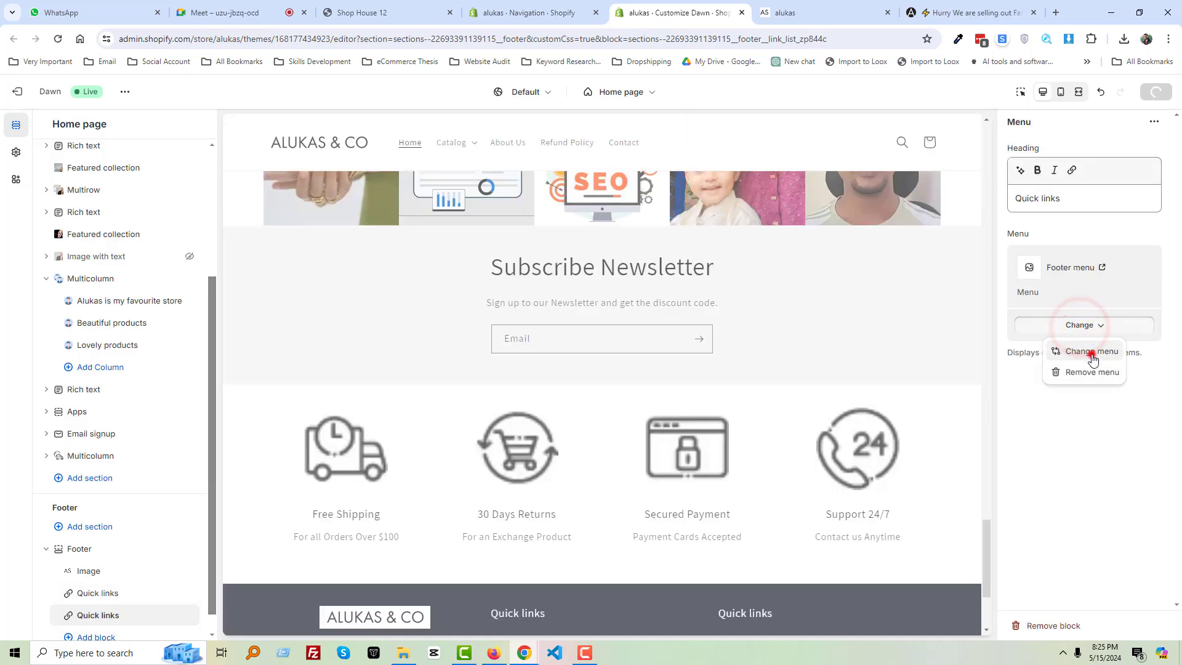
left_click(1089, 354)
left_click(1058, 300)
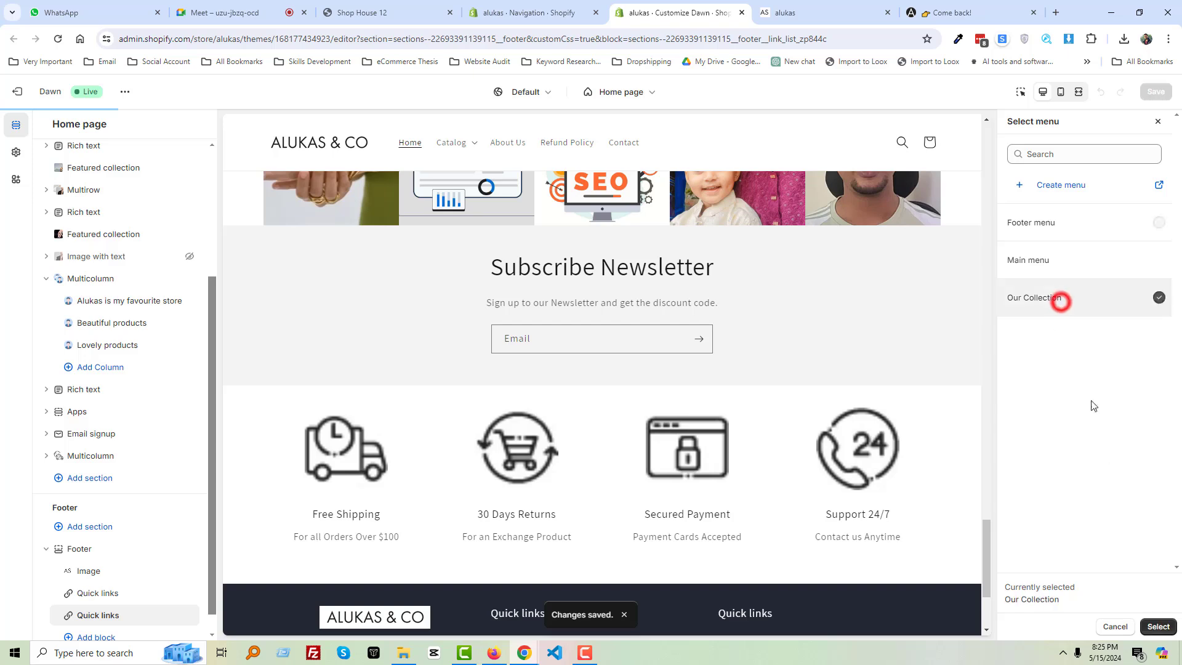
left_click(1157, 626)
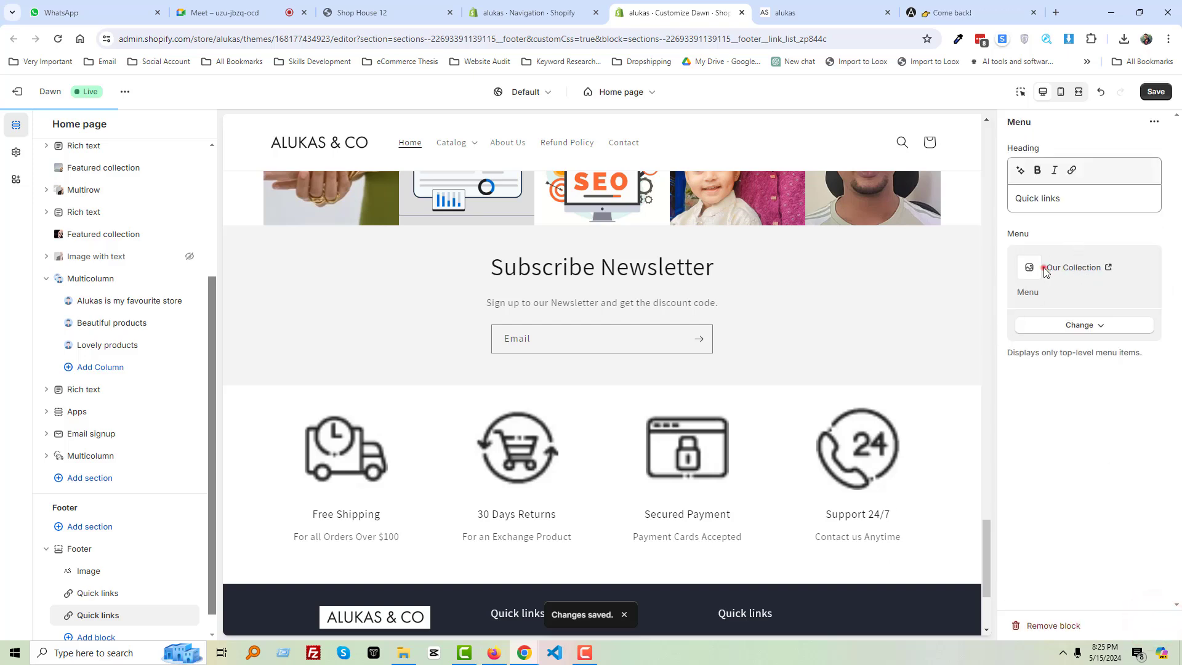
Set the second footer menu block's heading to "Our Collection"
left_click_drag(1044, 268, 1104, 268)
key("ctrl+c")
left_click(1072, 199)
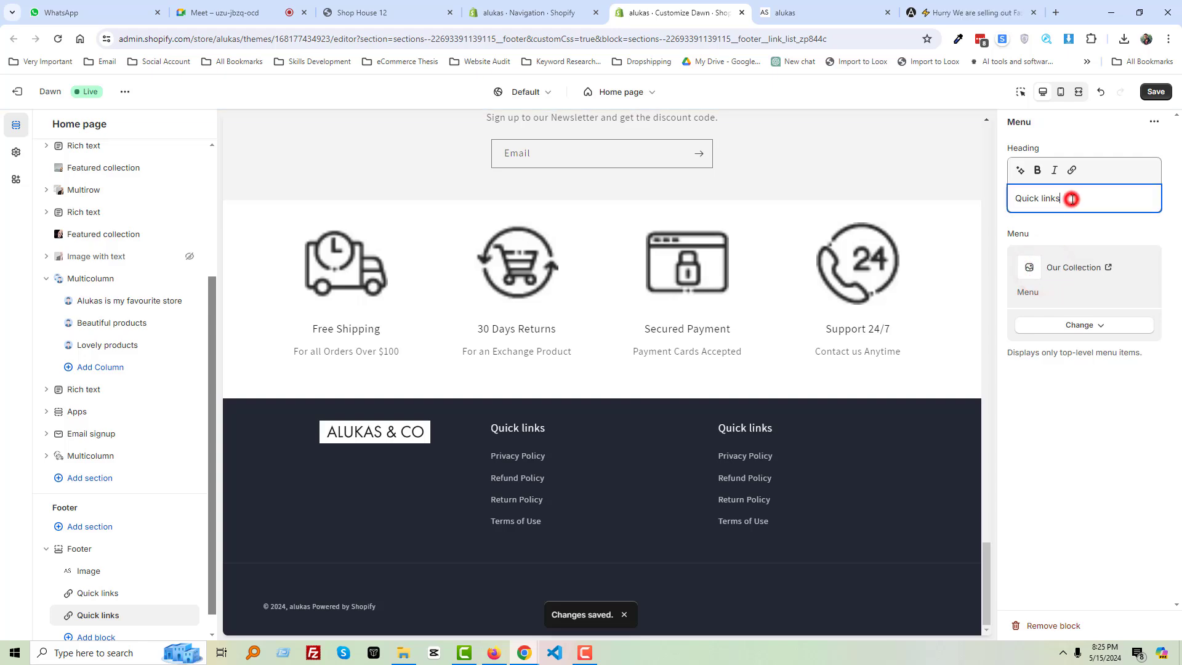
triple_click(1071, 199)
key("ctrl+v")
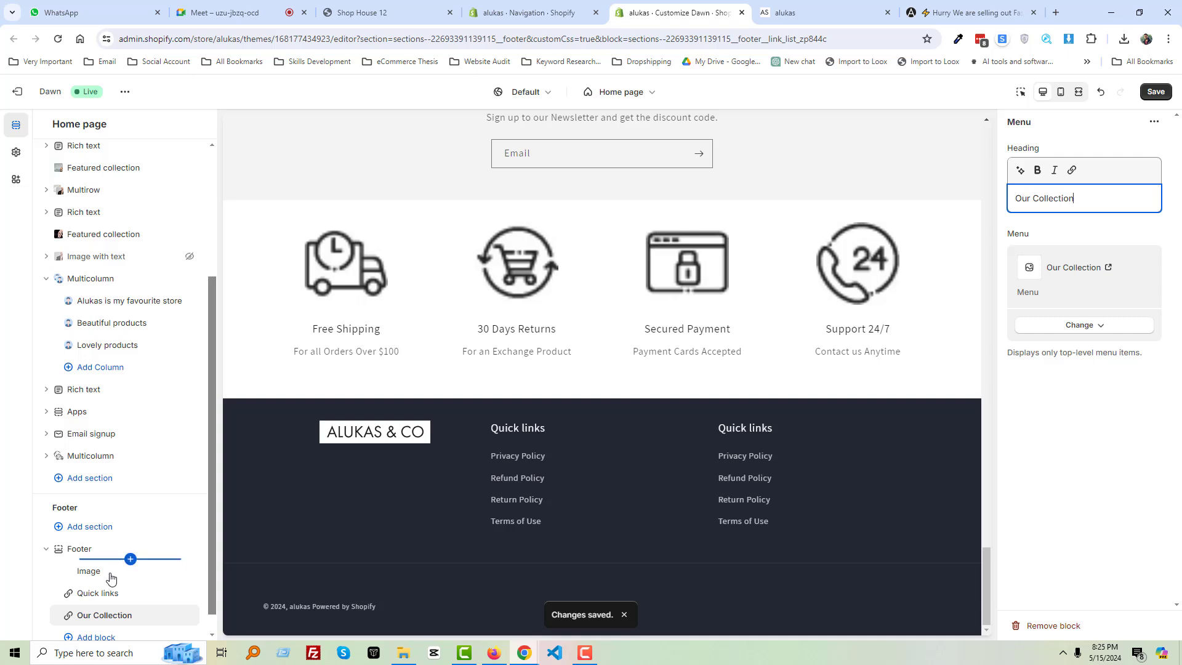
Change the first footer menu block's heading to "Importance links" and save the theme
left_click(97, 592)
triple_click(1044, 200)
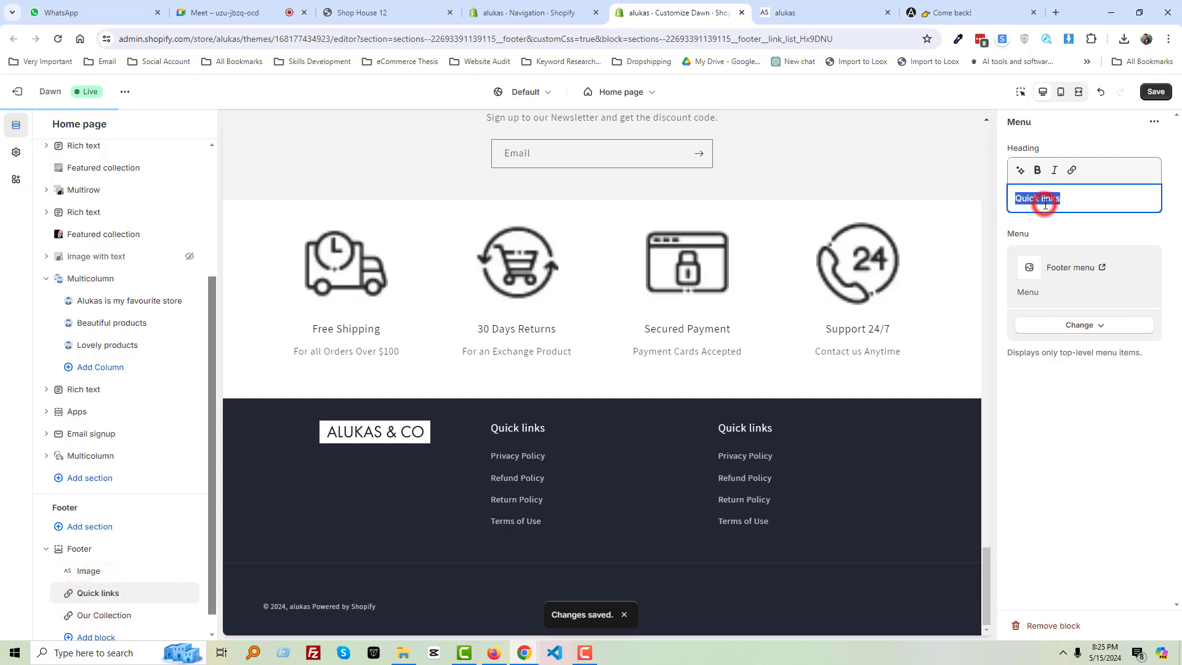
double_click(1023, 201)
type("i")
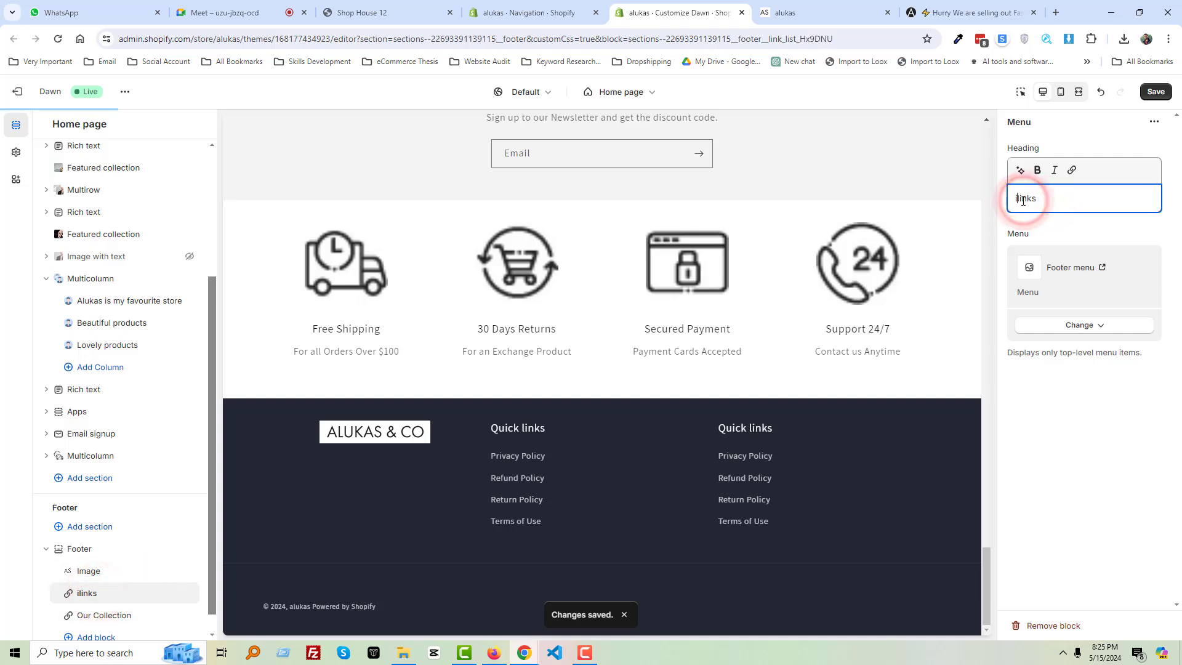
type("mportance")
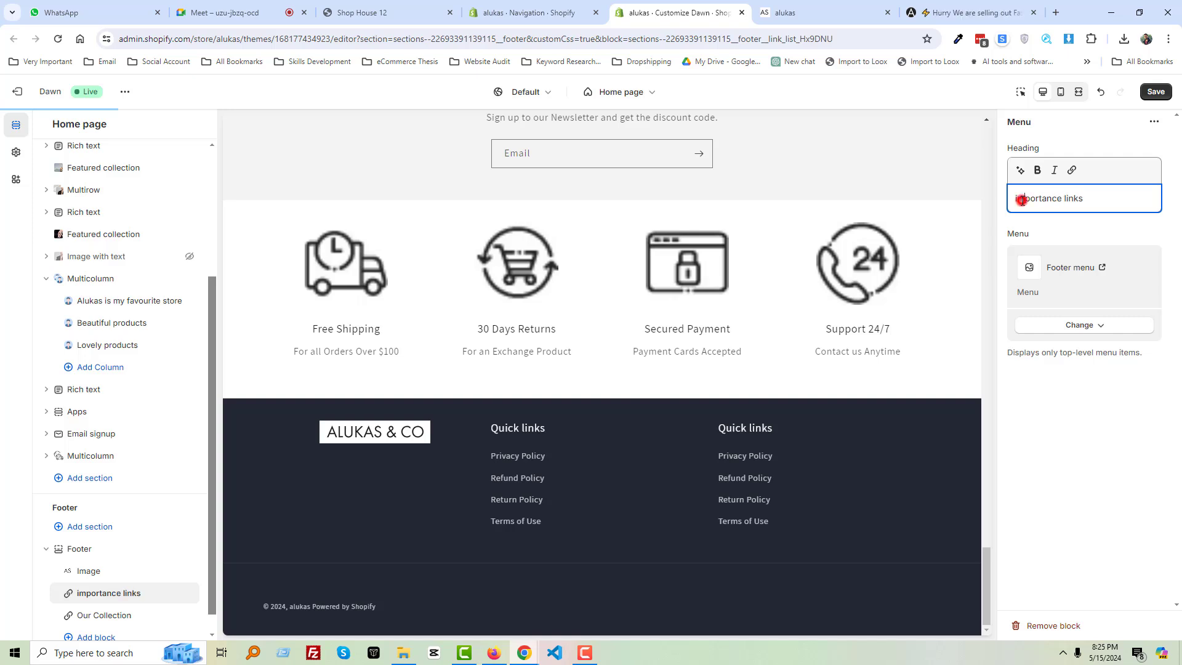
key("BackSpace")
type("I")
left_click(1157, 89)
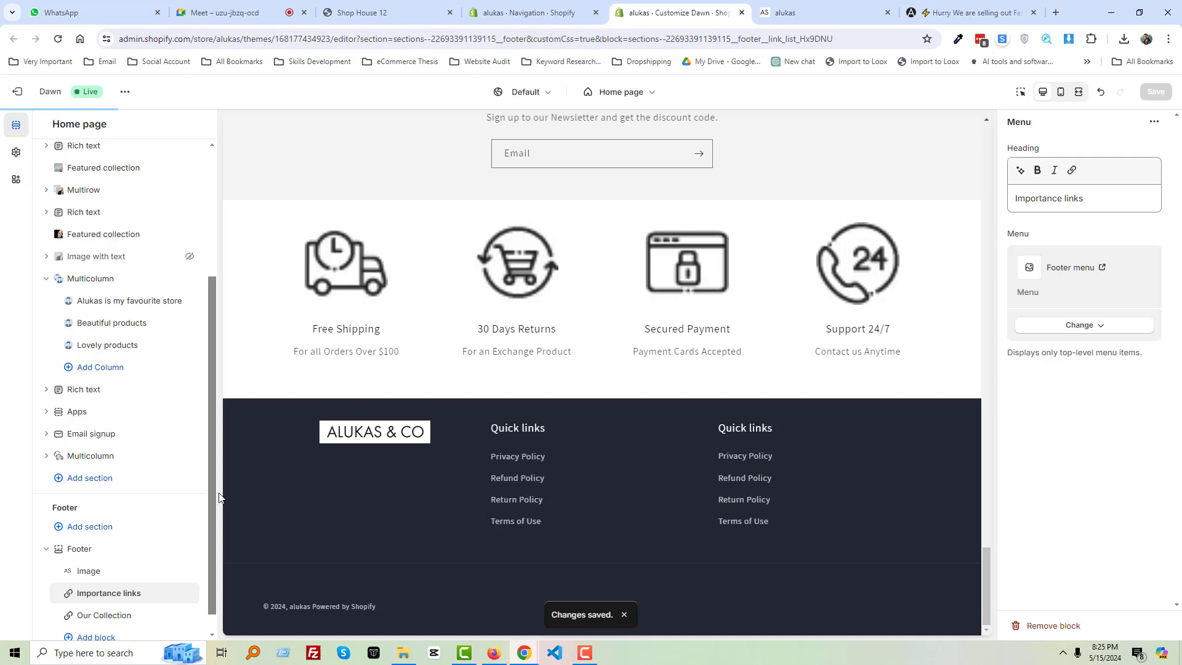
Add a Brand information block to the footer below the Our Collection block
scroll(92, 544, "down", 1)
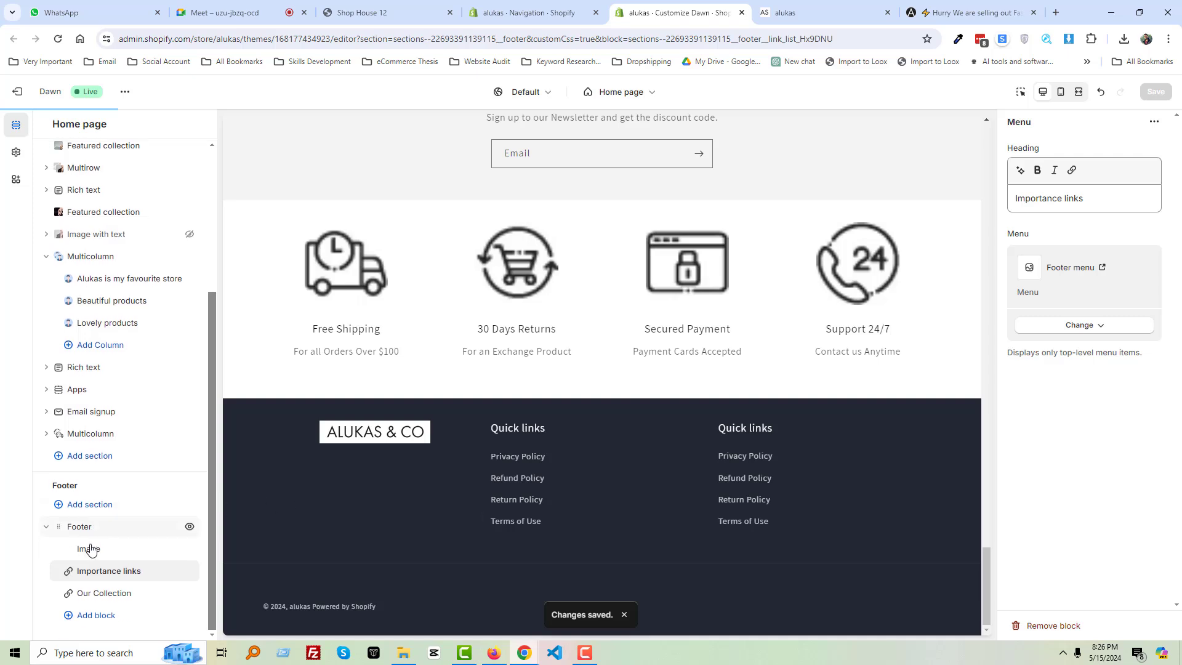
left_click(103, 615)
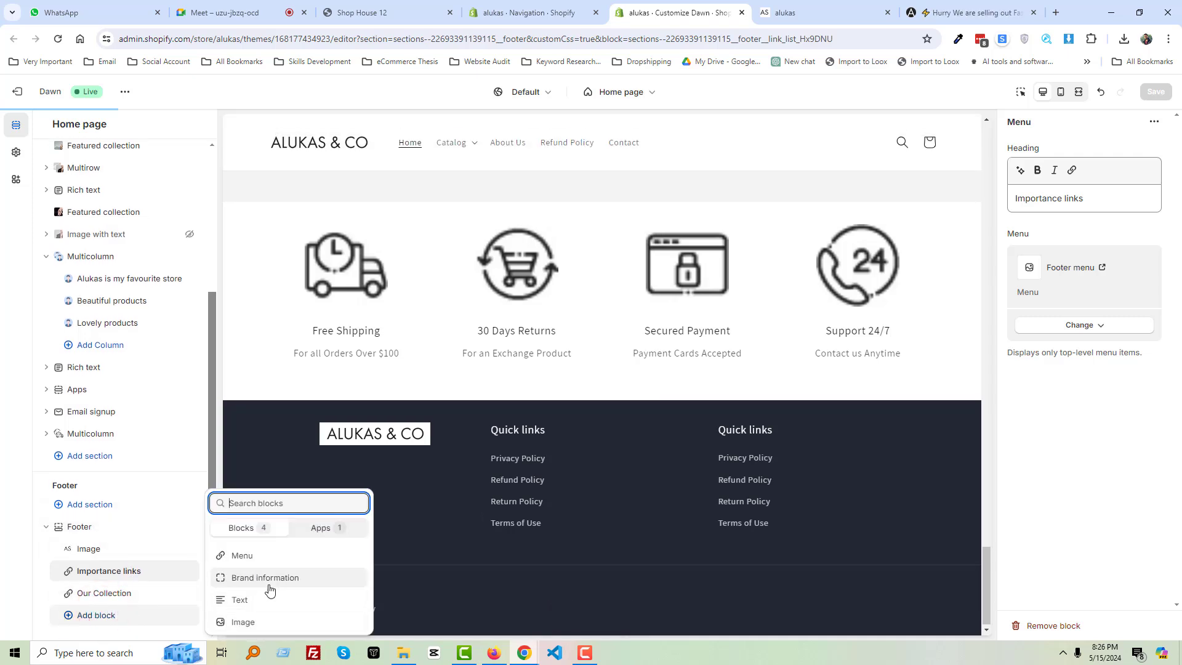
left_click(274, 581)
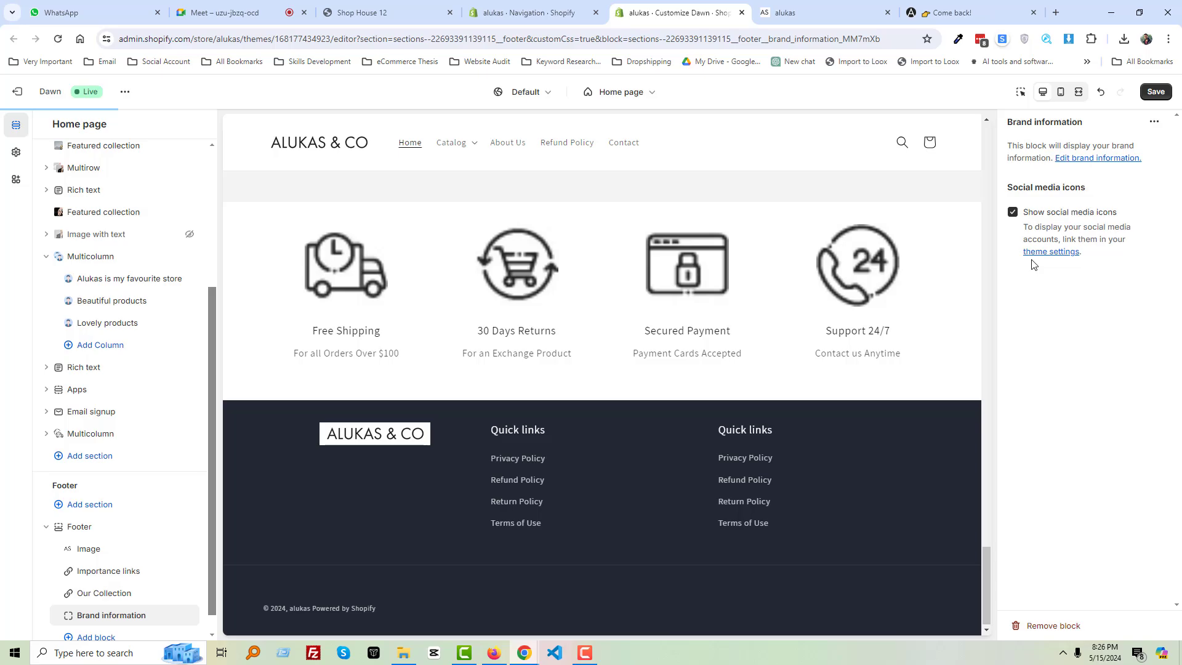
key("Print")
mouse_move(1002, 117)
left_mouse_down()
mouse_move(1172, 337)
mouse_move(1172, 474)
mouse_move(1181, 291)
mouse_move(1179, 369)
mouse_move(1175, 335)
left_mouse_up()
key("Escape")
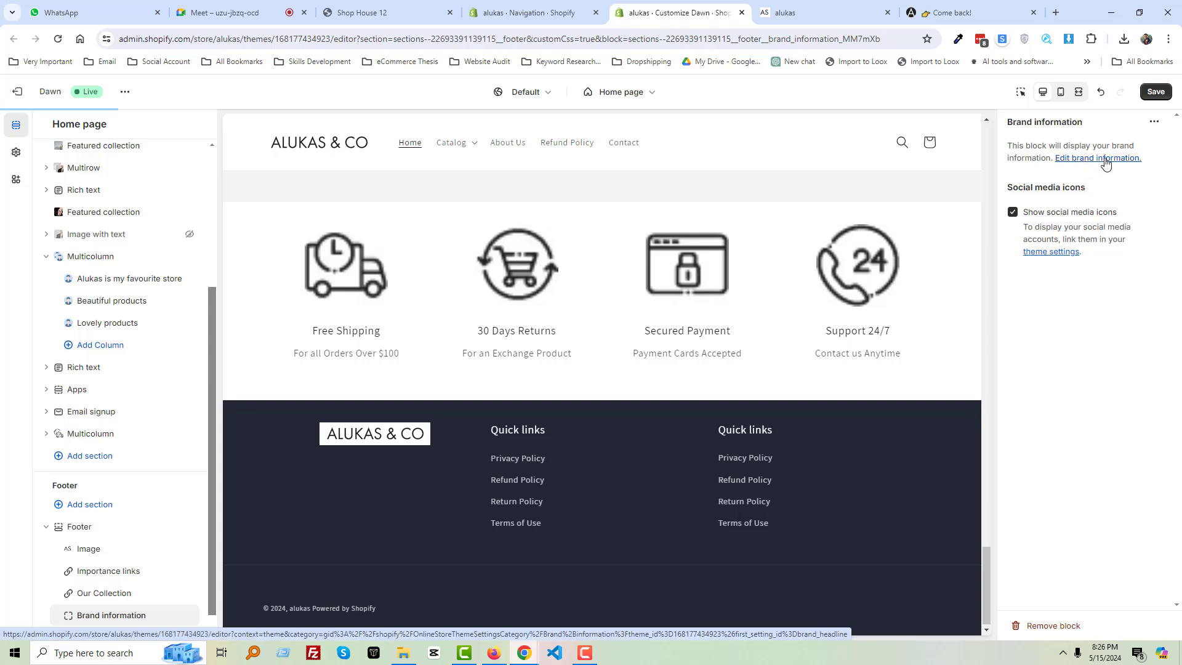
Open the theme's brand information settings and set the headline to "About Company"
left_click(1106, 159)
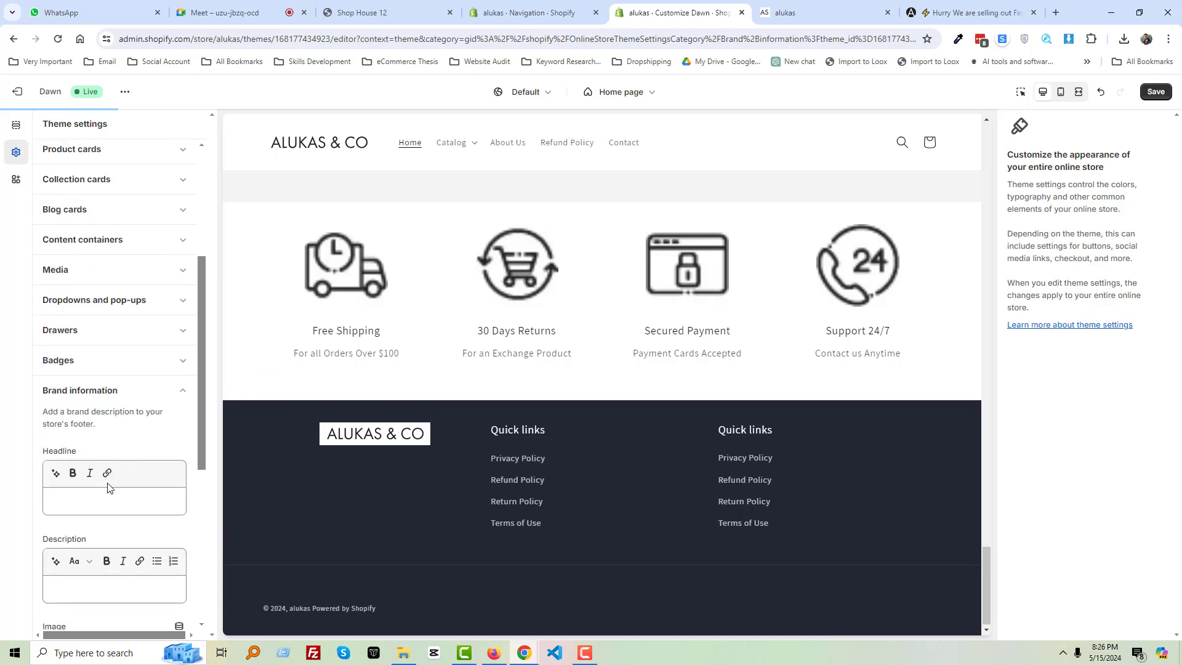
scroll(108, 487, "down", 1)
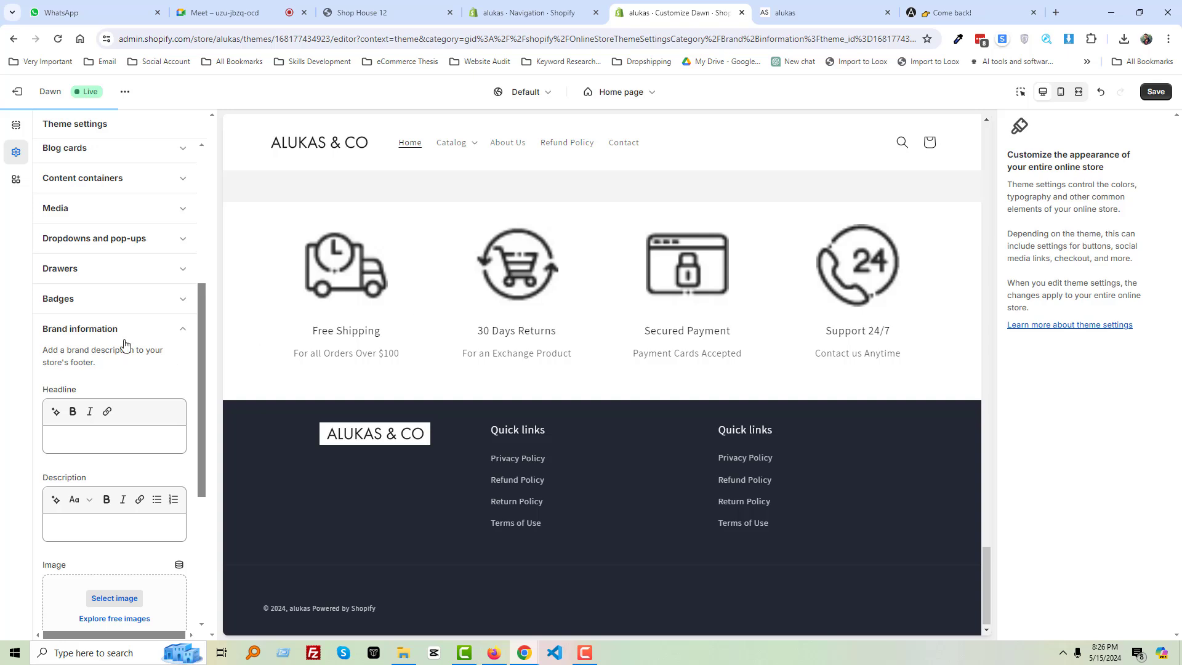
left_click_drag(21, 330, 21, 330)
left_click(109, 439)
type("About Company")
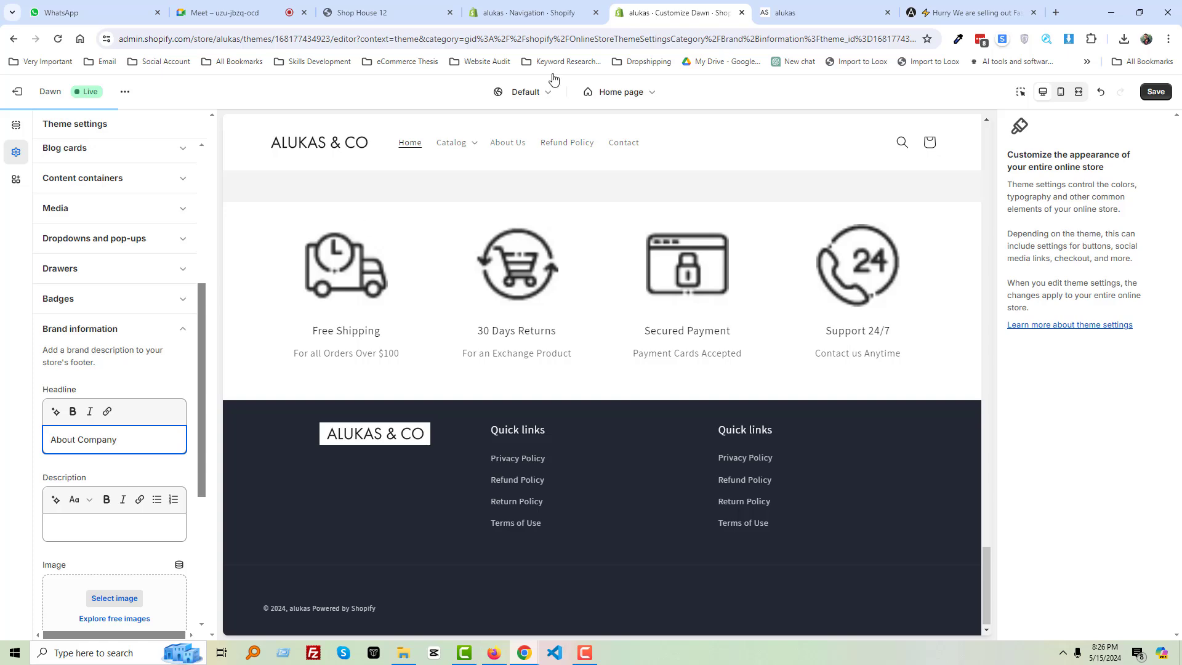
Look through the Alukas demo store's home page for text to use as the brand description
left_click(951, 12)
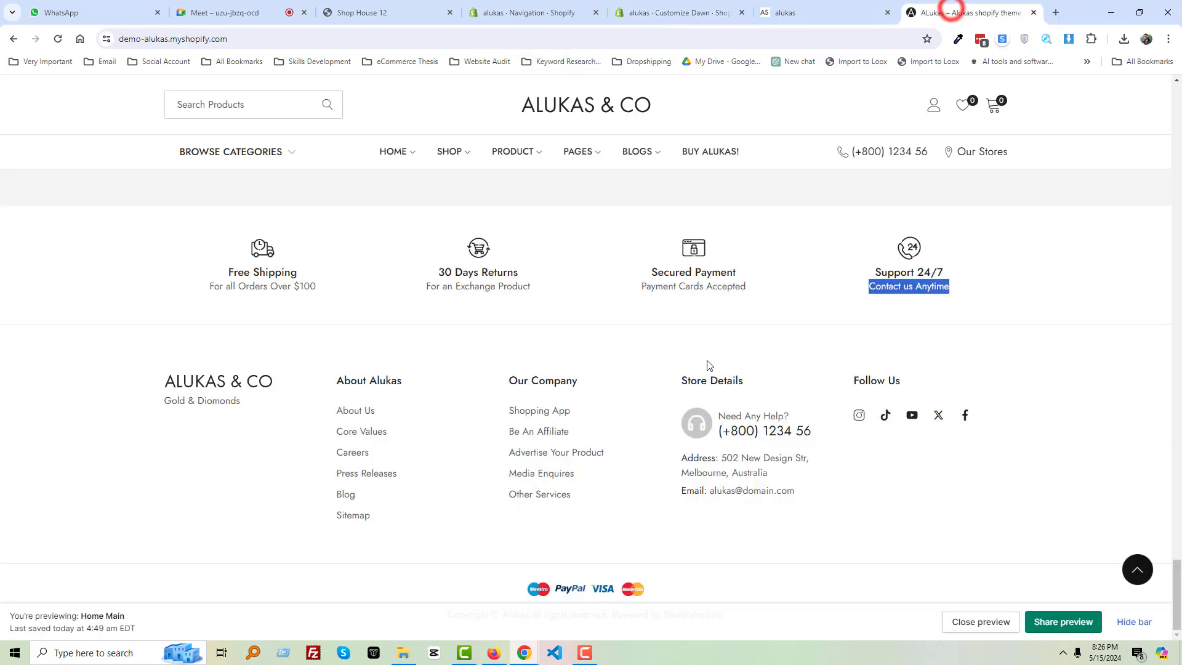
scroll(561, 344, "up", 20)
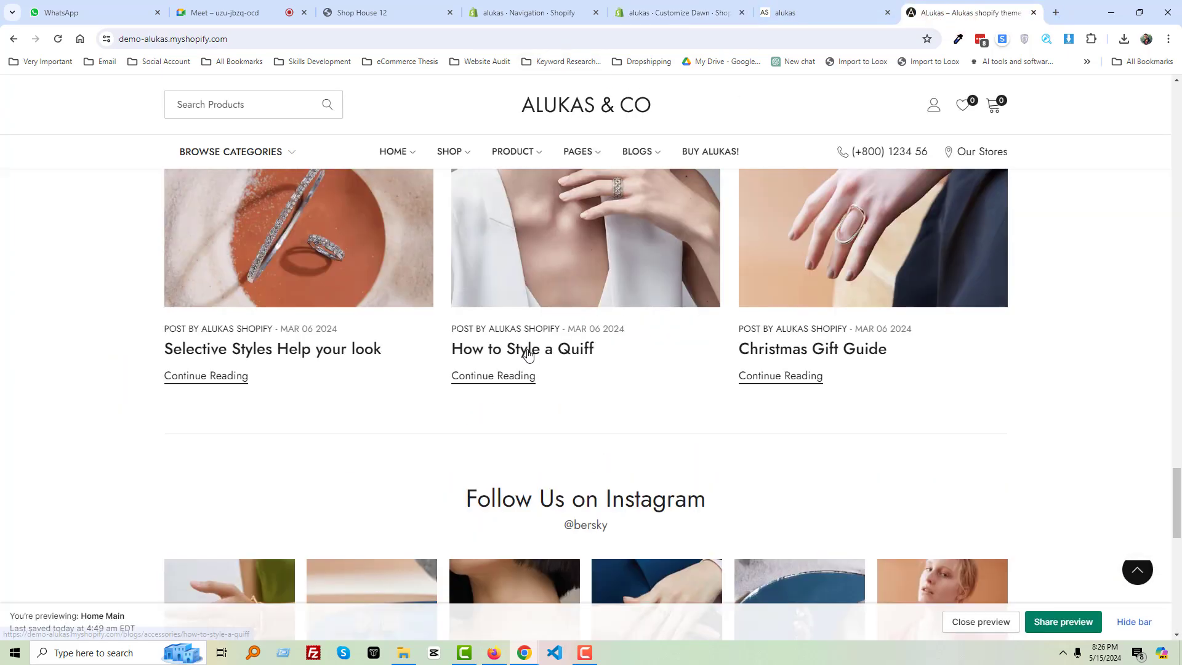
scroll(252, 279, "up", 5)
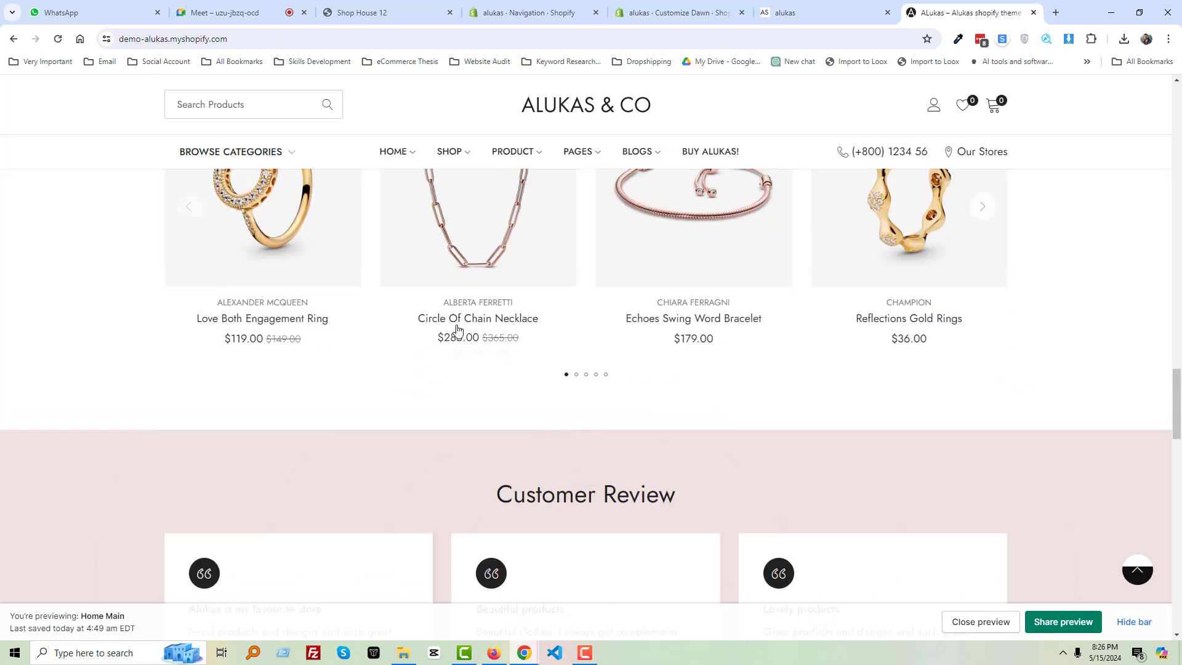
scroll(401, 373, "down", 3)
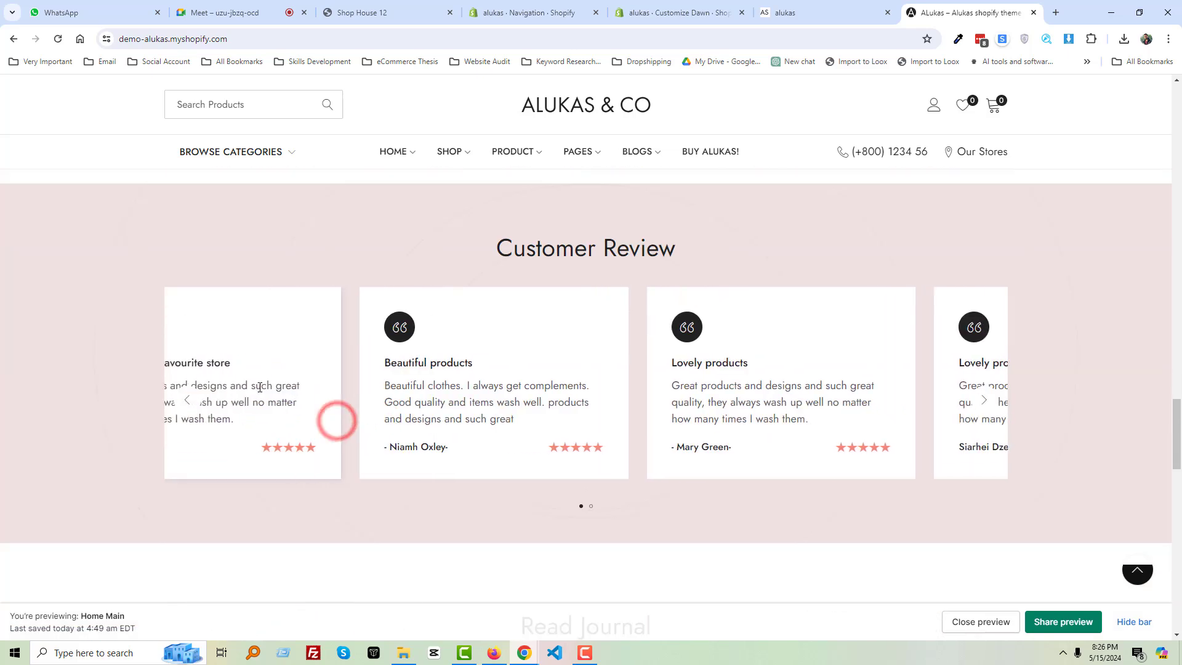
Find lorem ipsum online, copy the "What is Lorem Ipsum?" paragraph from lipsum.com, and return to the Shopify theme editor
left_click(1057, 12)
type("lore")
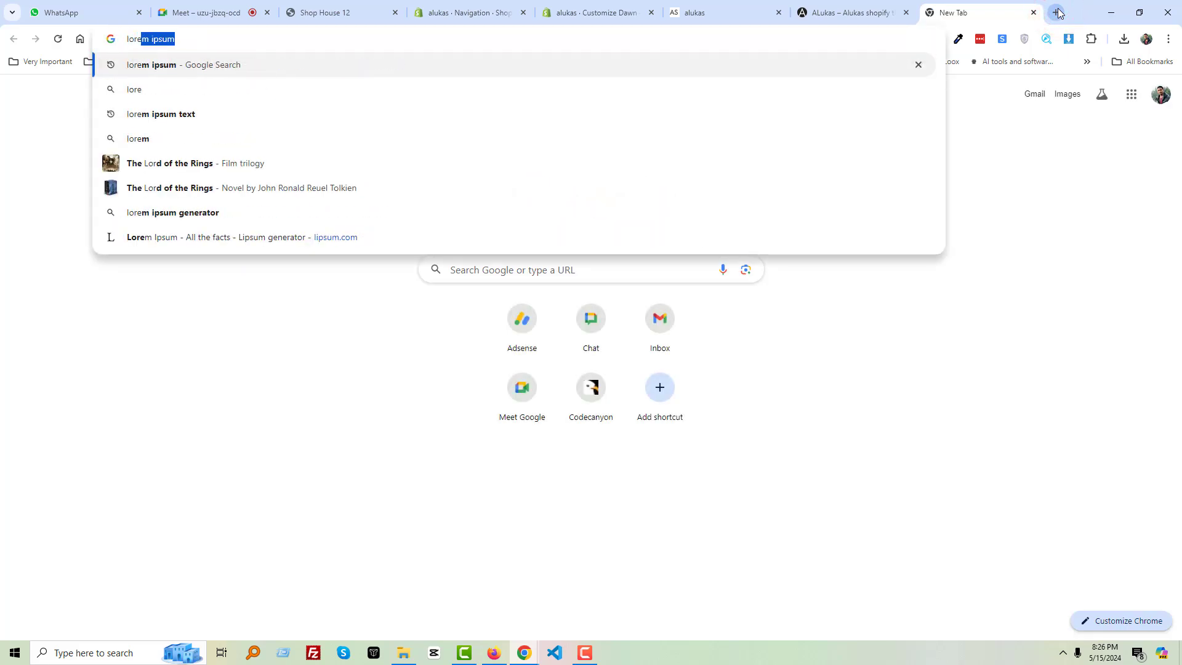
key("Return")
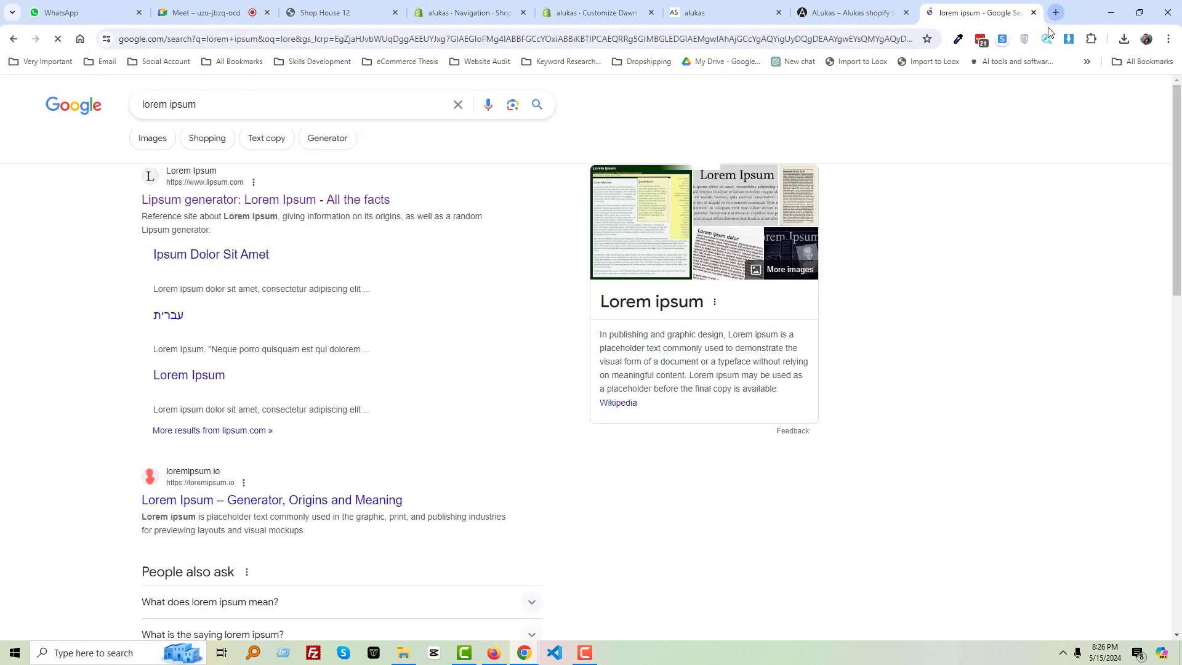
left_click(345, 202)
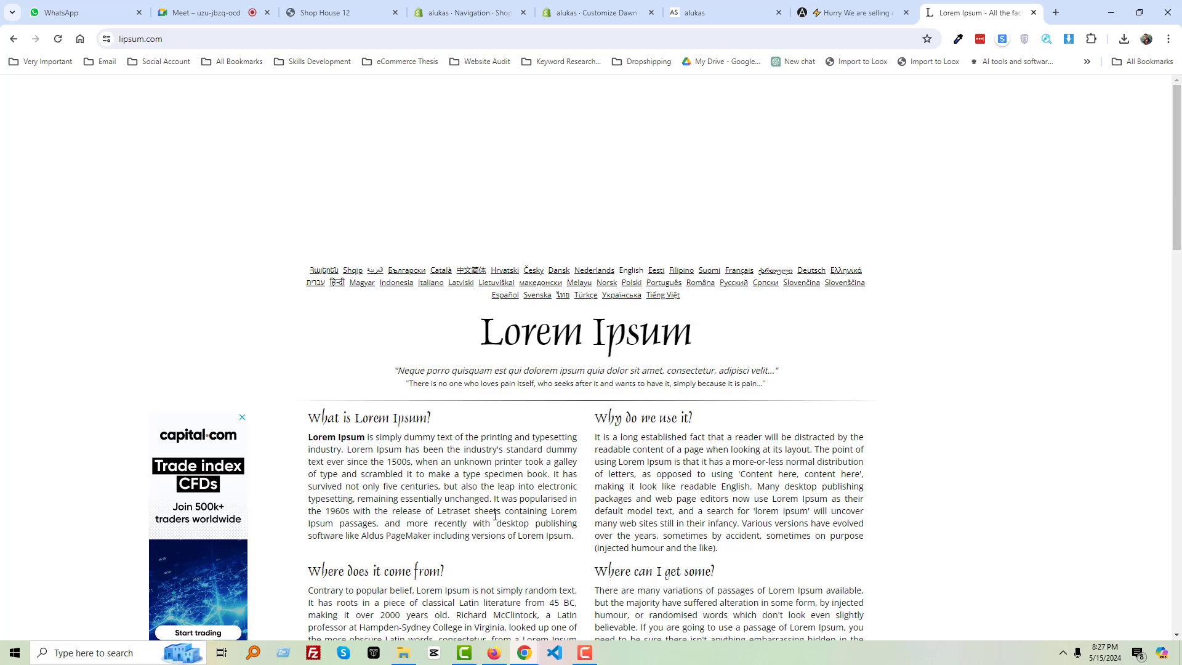
left_click_drag(574, 540, 315, 447)
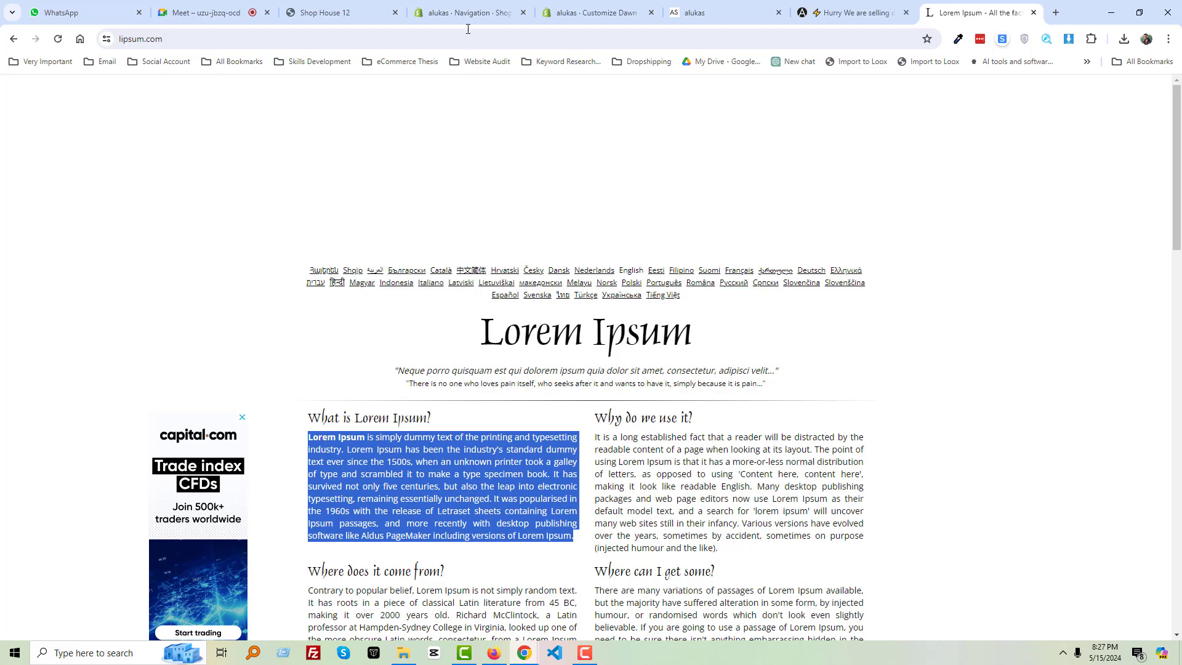
left_click(511, 6)
left_click(597, 13)
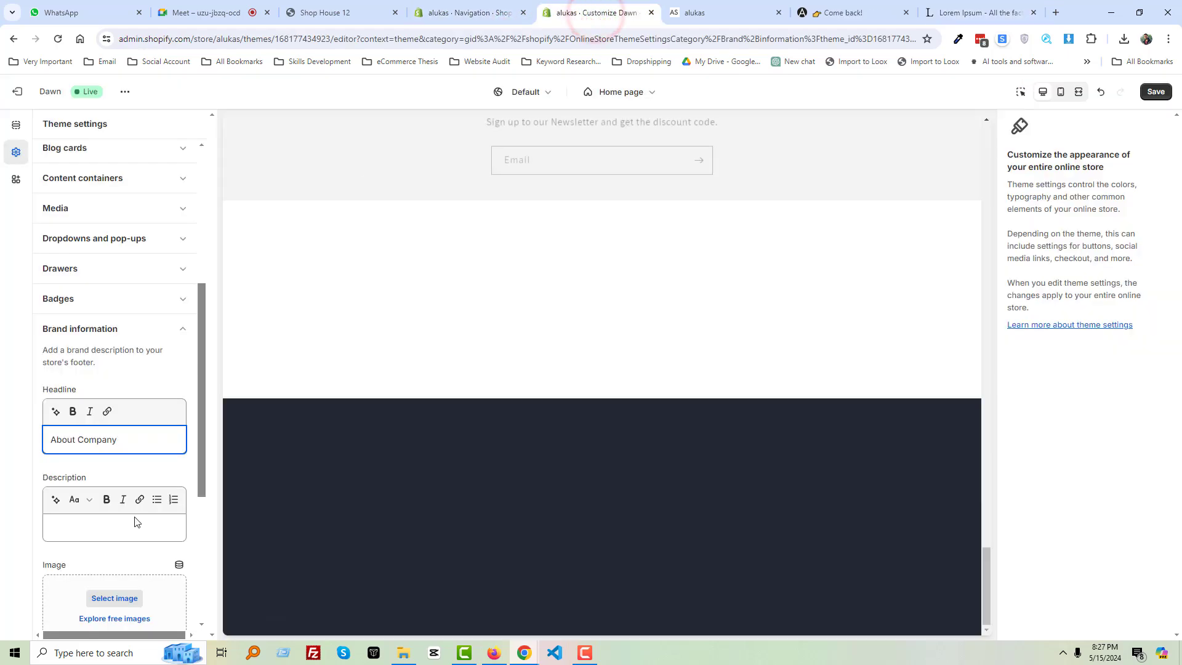
Paste the copied Lorem Ipsum paragraph as the brand description and trim it to end at "since the 1500s,"
left_click(126, 530)
type("Lorem Ipsum is simply dummy text of the printing and typesetting industry. Lorem Ipsum has been the industry's standard dummy text ever since the 1500s, when an unknown printer took a galley of type and scrambled it to make a type specimen book. It has survived not only five centuries, but also the leap into electronic typesetting, remaining essentially unchanged. It was popularised in the 1960s with the release of Letraset sheets containing Lorem Ipsum passages, and more recently with desktop publishing software like Aldus PageMaker including versions of Lorem Ipsum.")
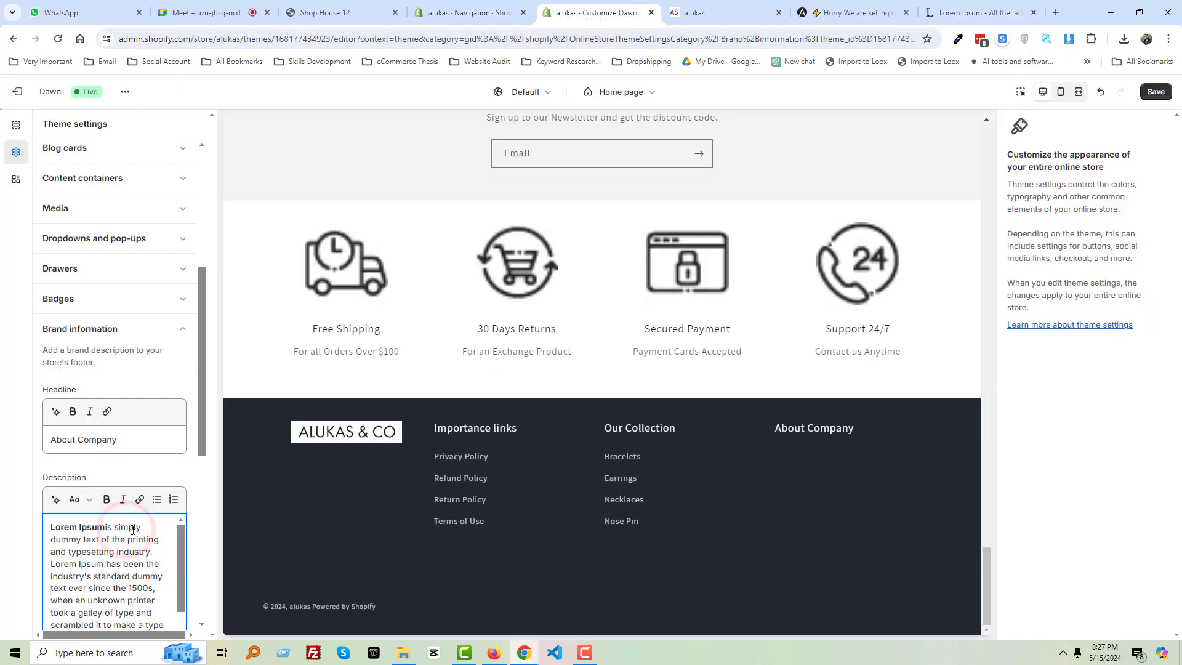
scroll(130, 507, "down", 3)
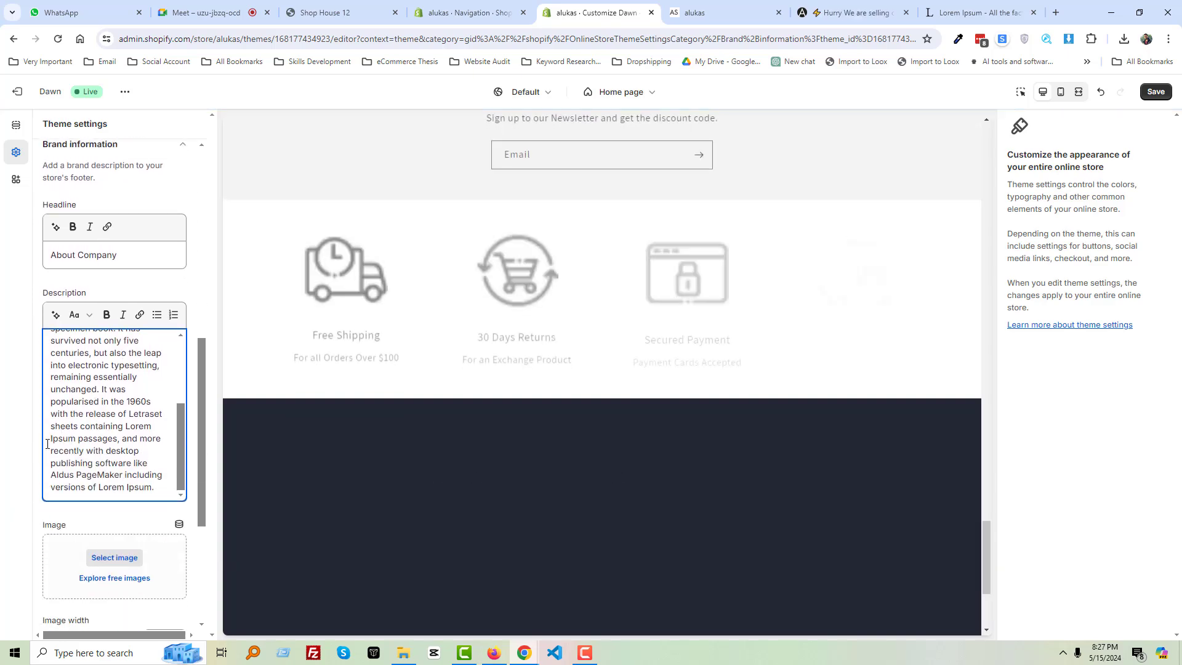
scroll(365, 468, "down", 1)
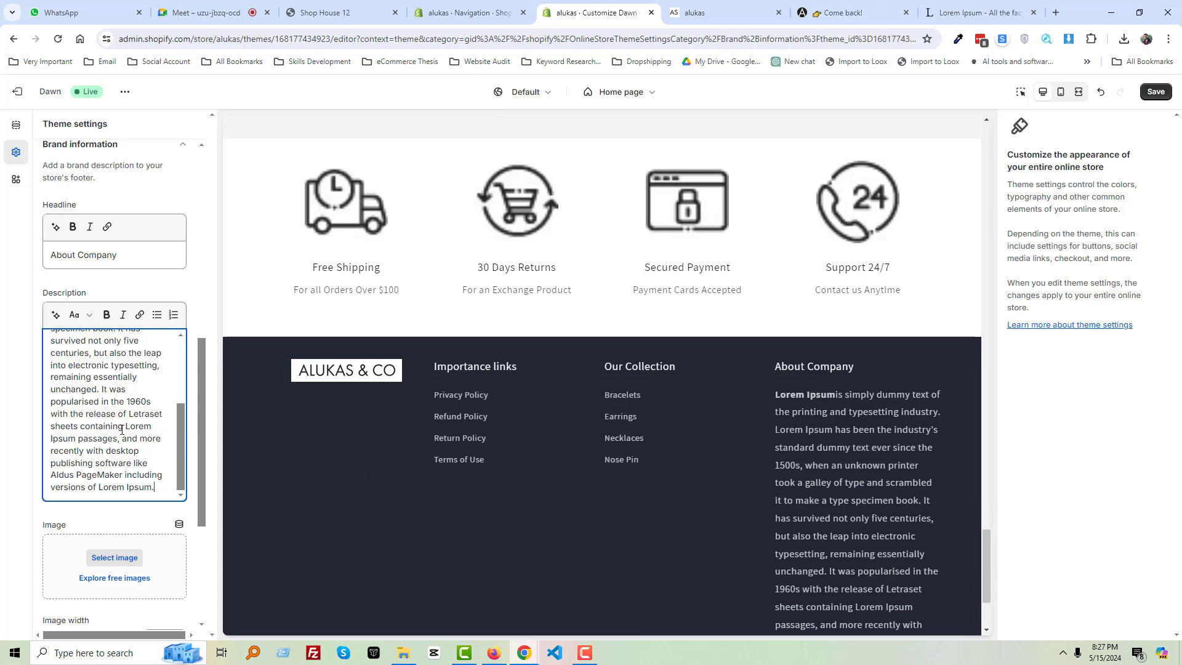
scroll(138, 431, "up", 3)
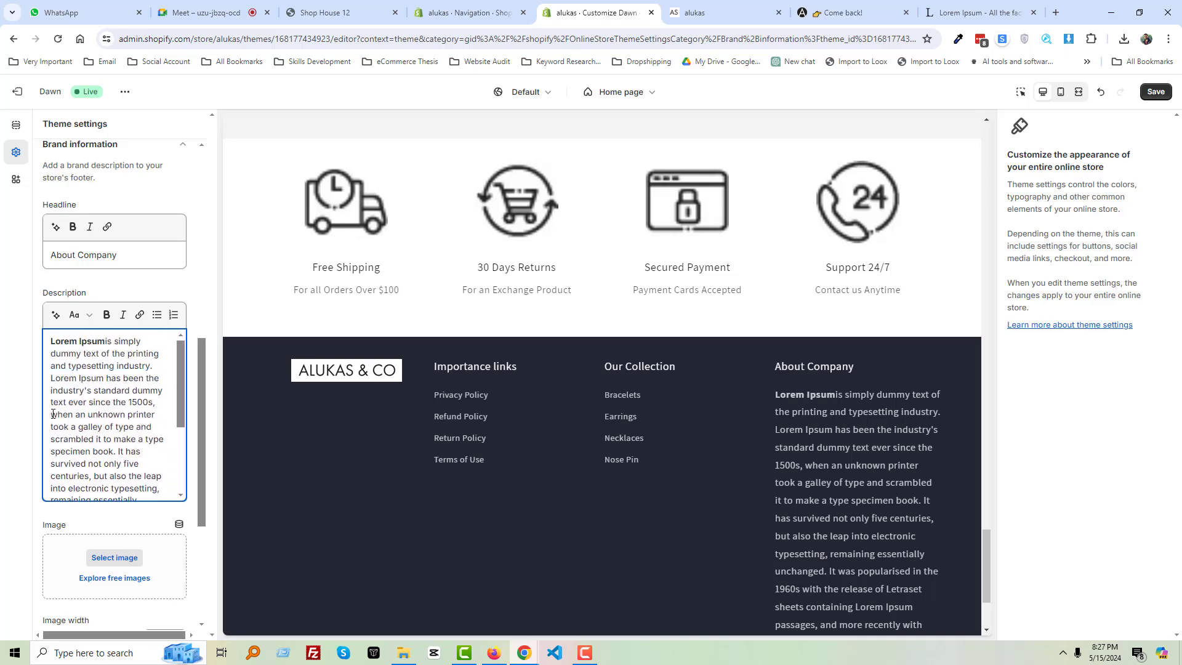
left_click_drag(53, 413, 179, 521)
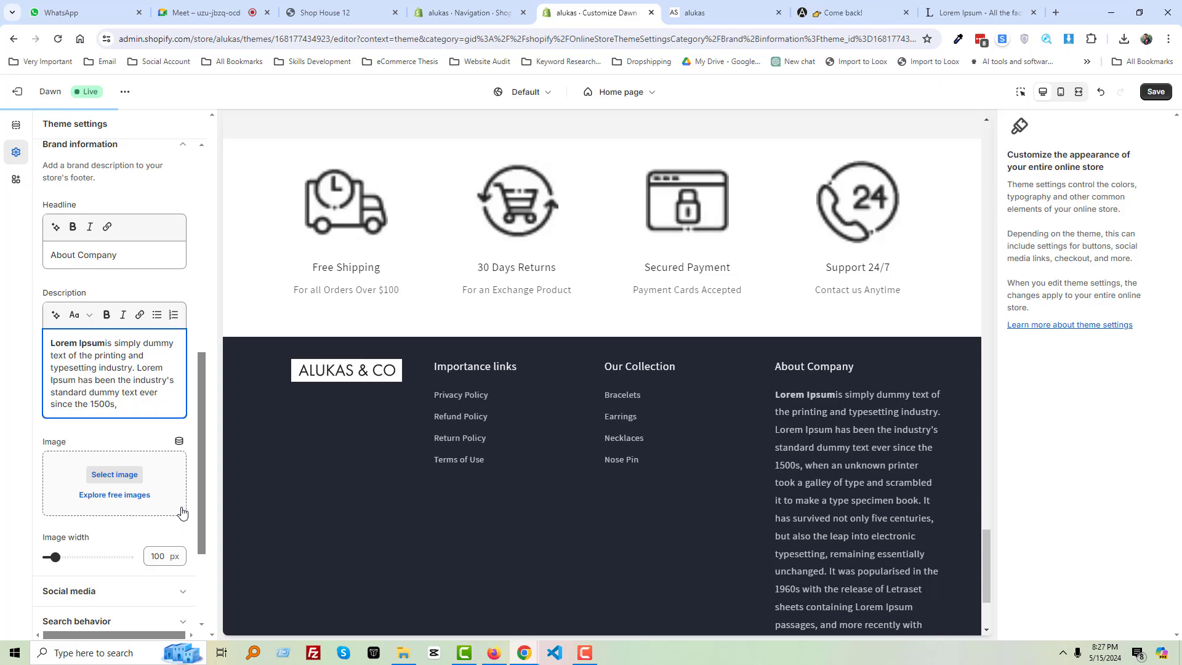
left_click(34, 440)
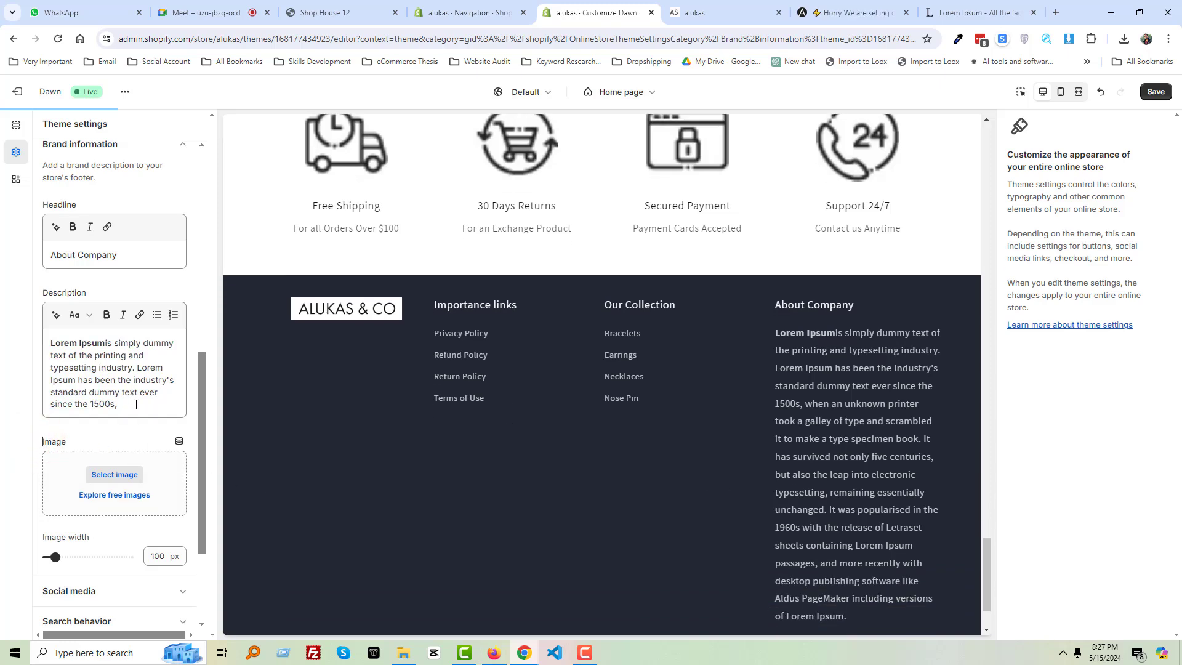
Set the Facebook, Instagram, YouTube and TikTok links in the theme's social media settings to "#" and save the theme
scroll(130, 437, "down", 2)
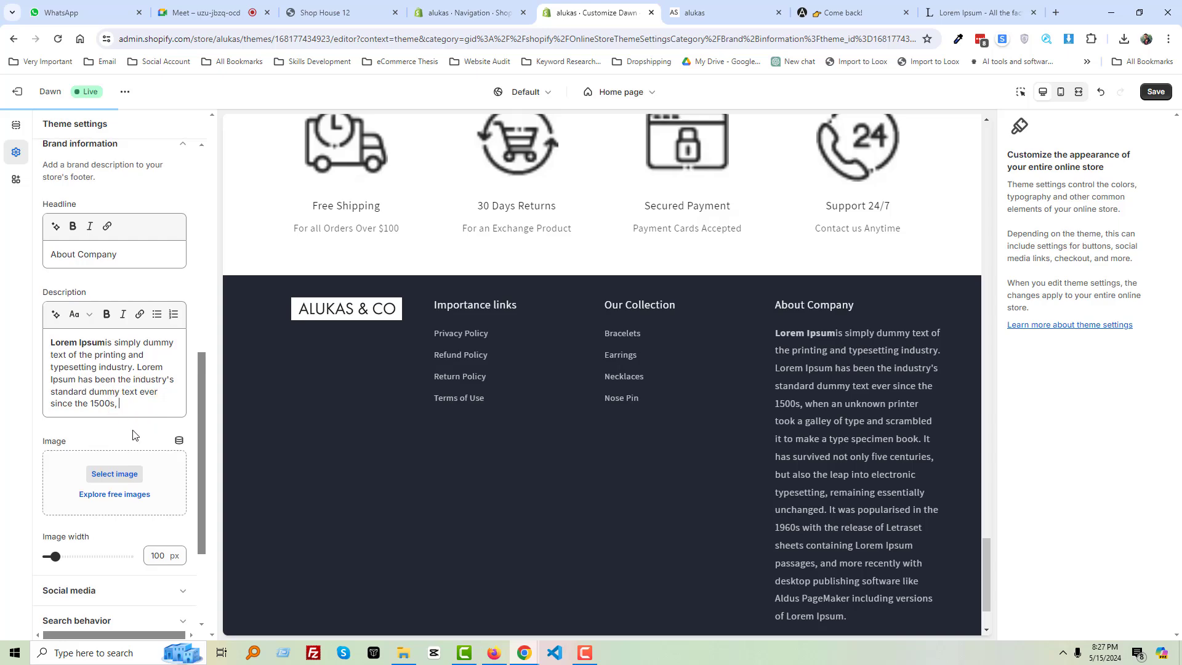
left_click(126, 465)
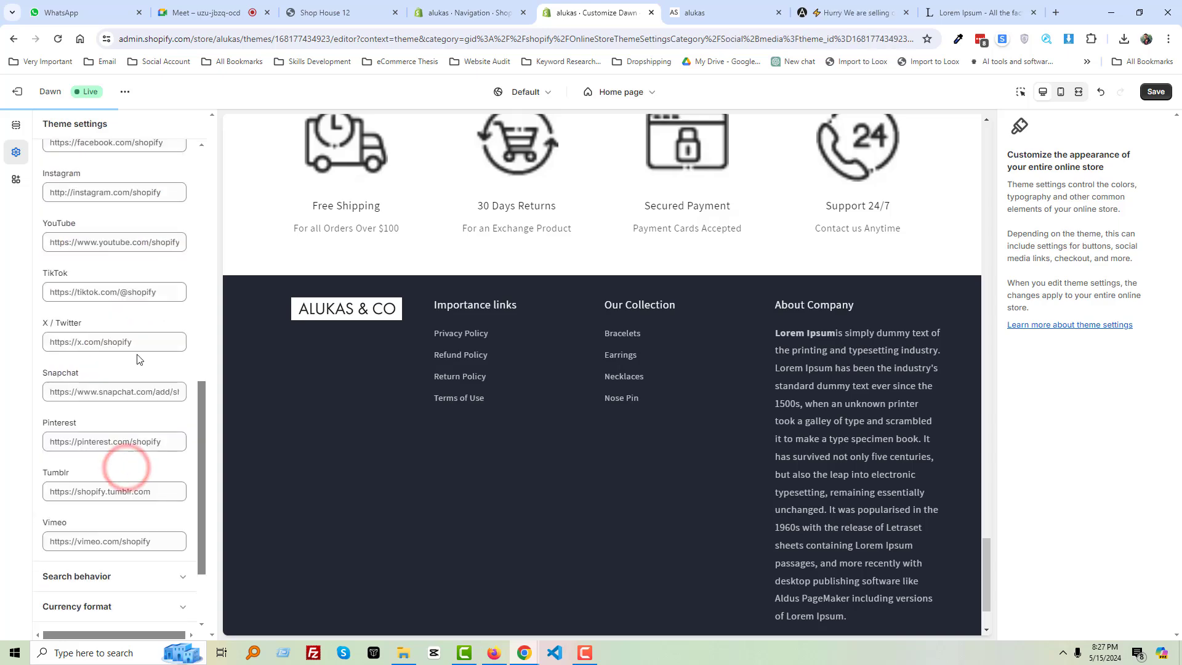
scroll(153, 352, "up", 3)
scroll(154, 353, "up", 2)
left_click(98, 449)
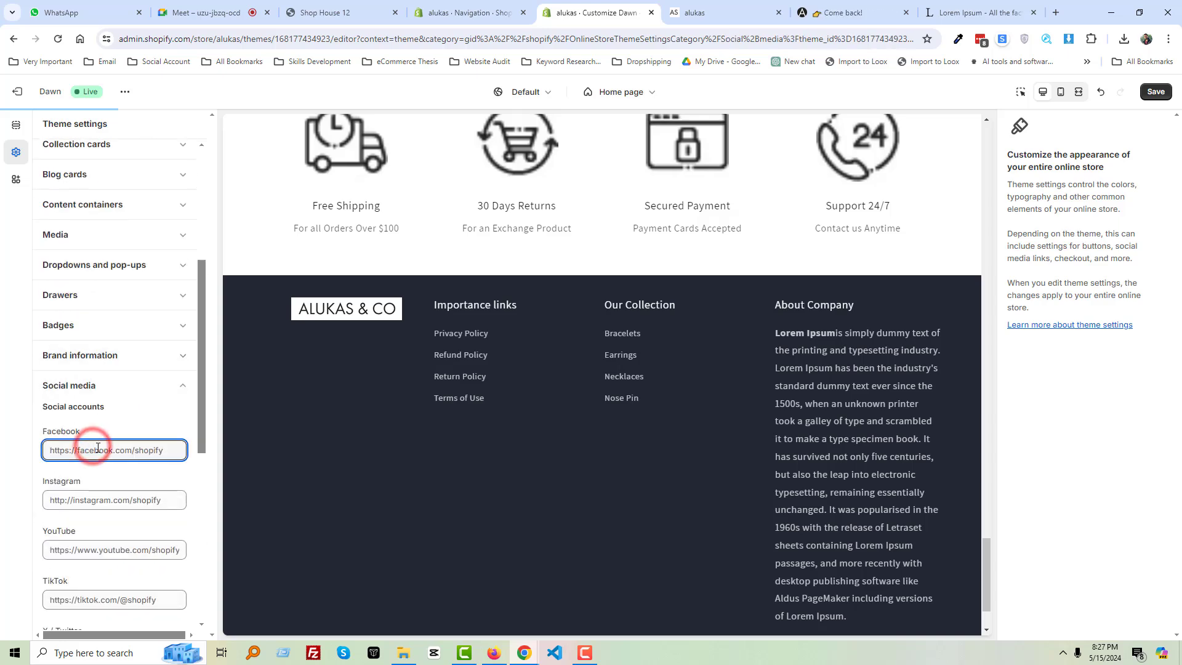
type("#")
left_click(100, 499)
type("#")
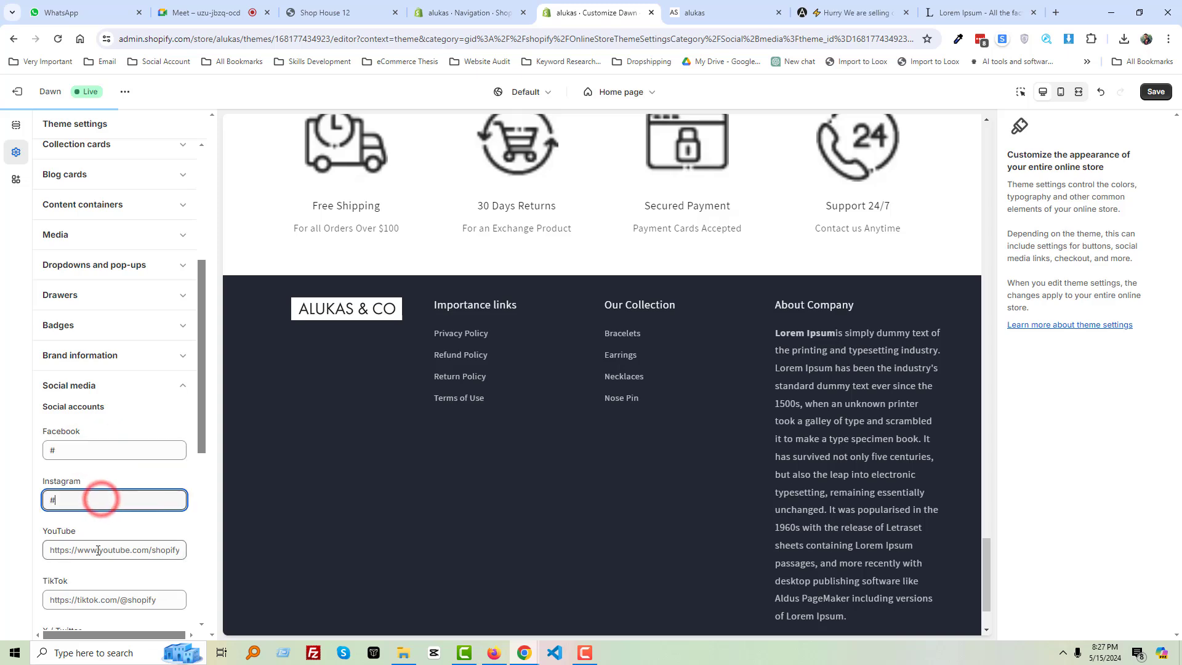
left_click(96, 550)
type("#")
left_click(92, 600)
type("#")
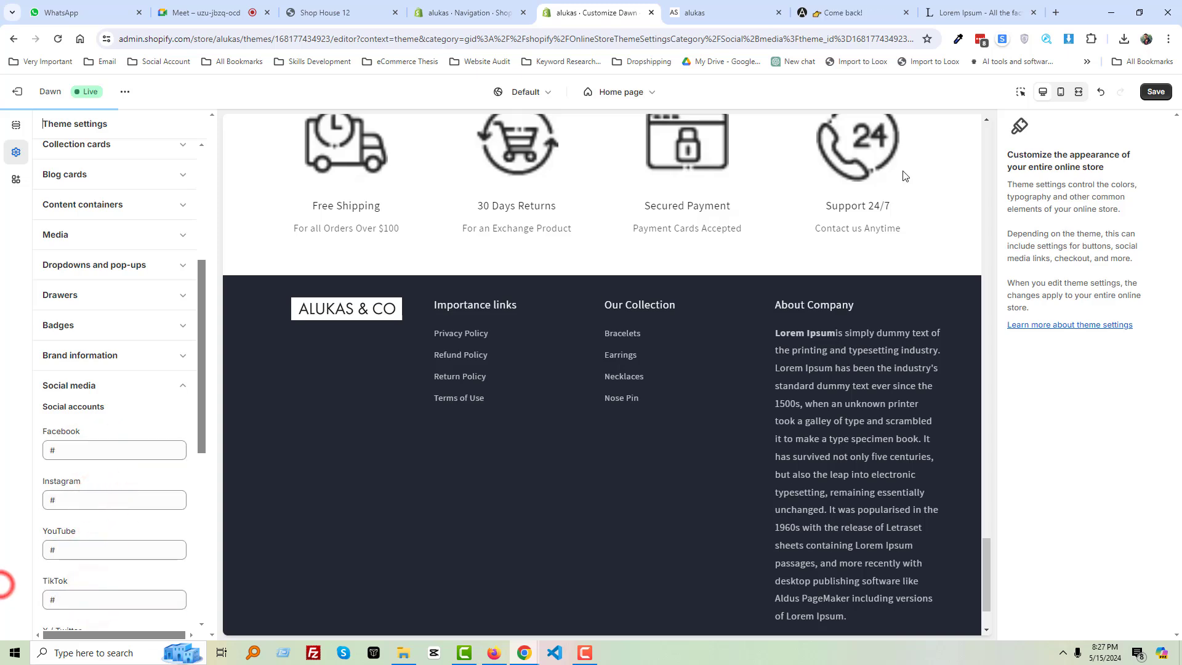
left_click(1166, 94)
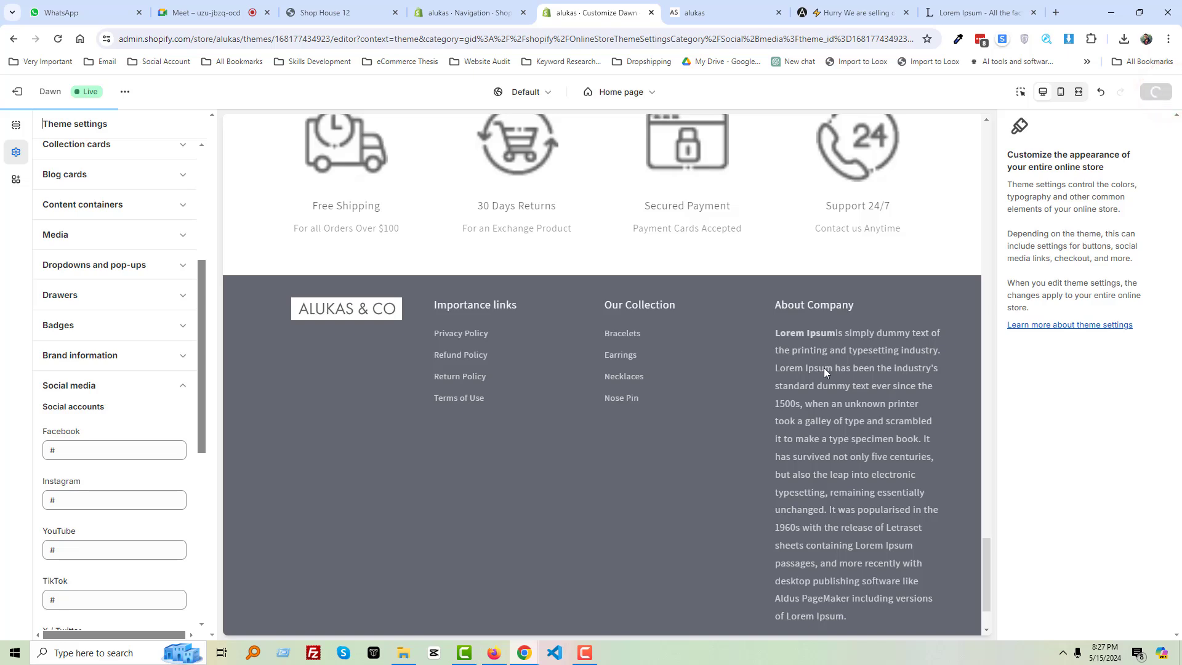
scroll(881, 361, "down", 2)
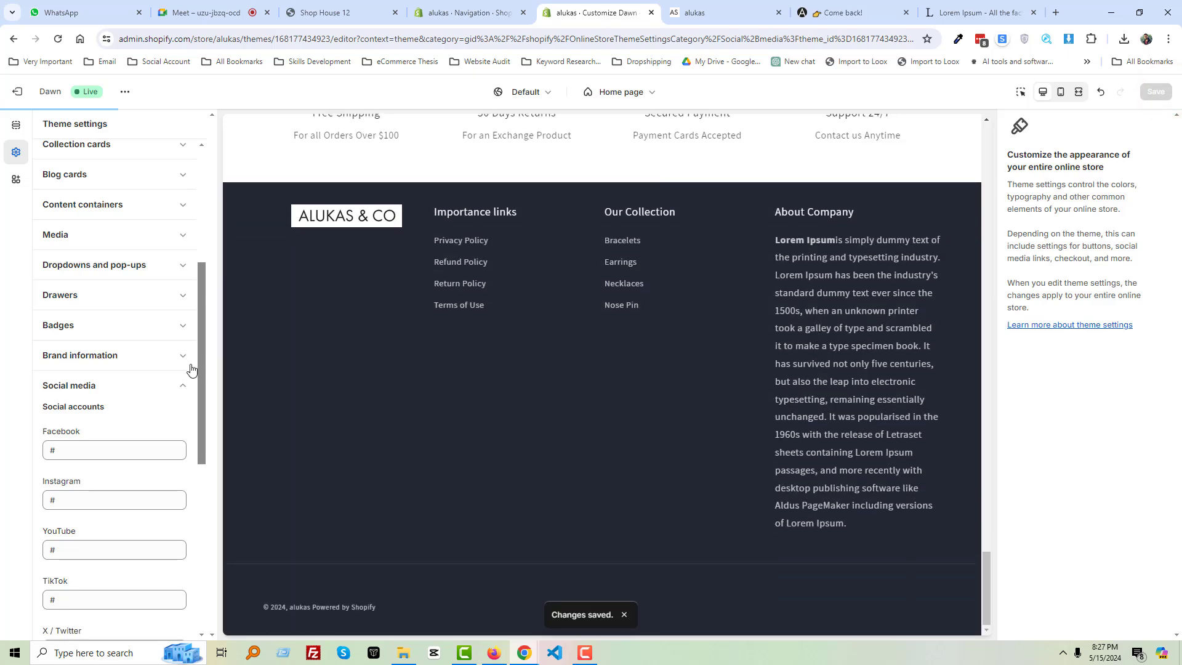
Turn off Show social media icons for the footer's Brand information block and save the theme
scroll(174, 357, "up", 4)
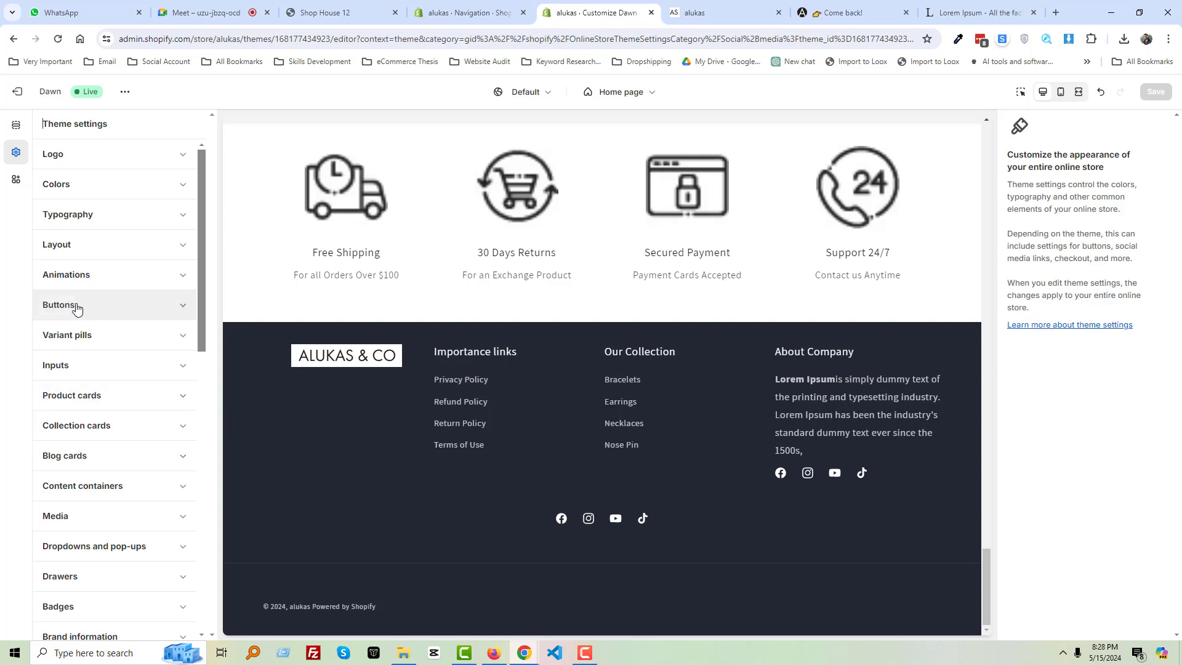
left_click(16, 125)
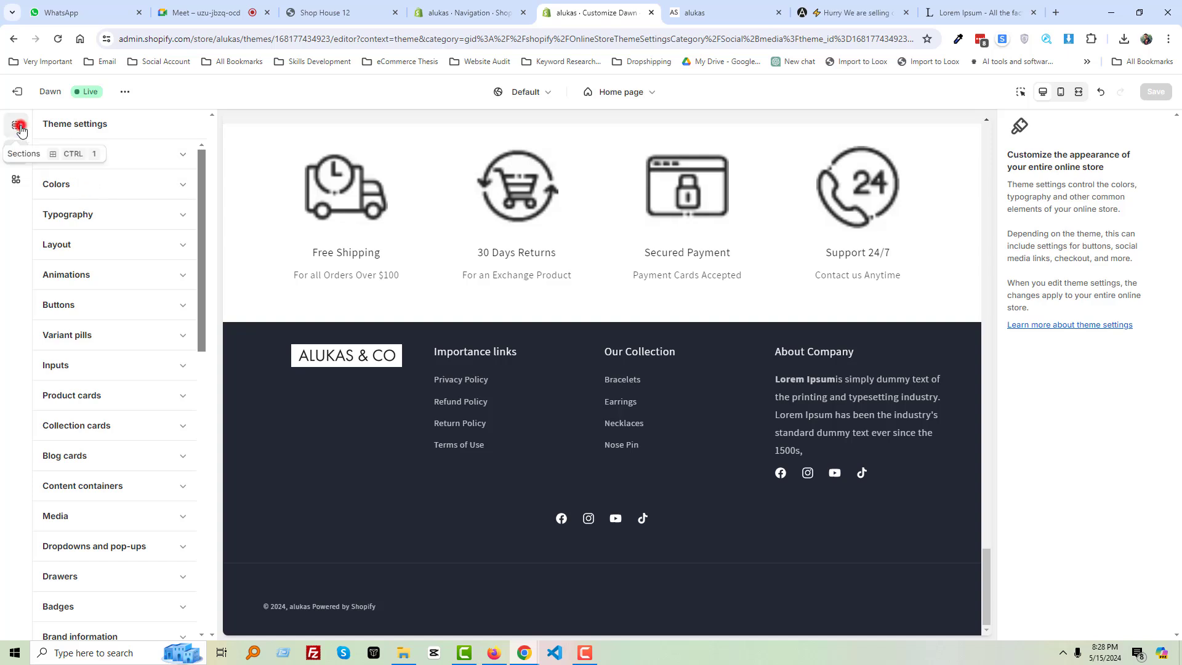
scroll(85, 528, "down", 4)
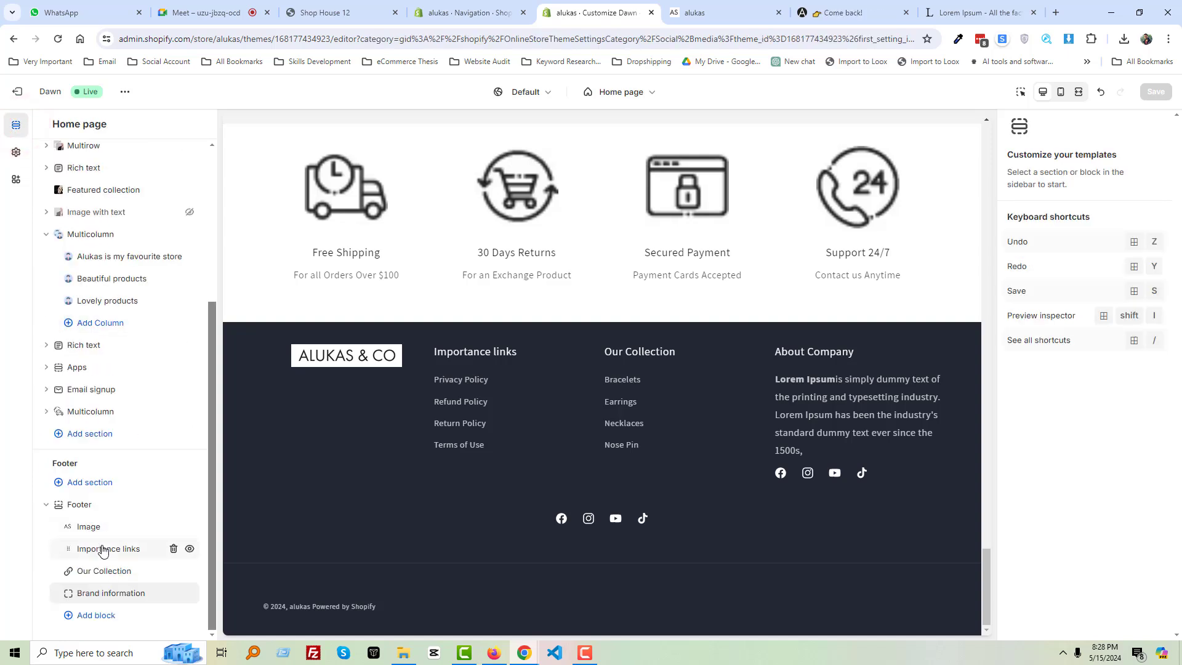
left_click(112, 592)
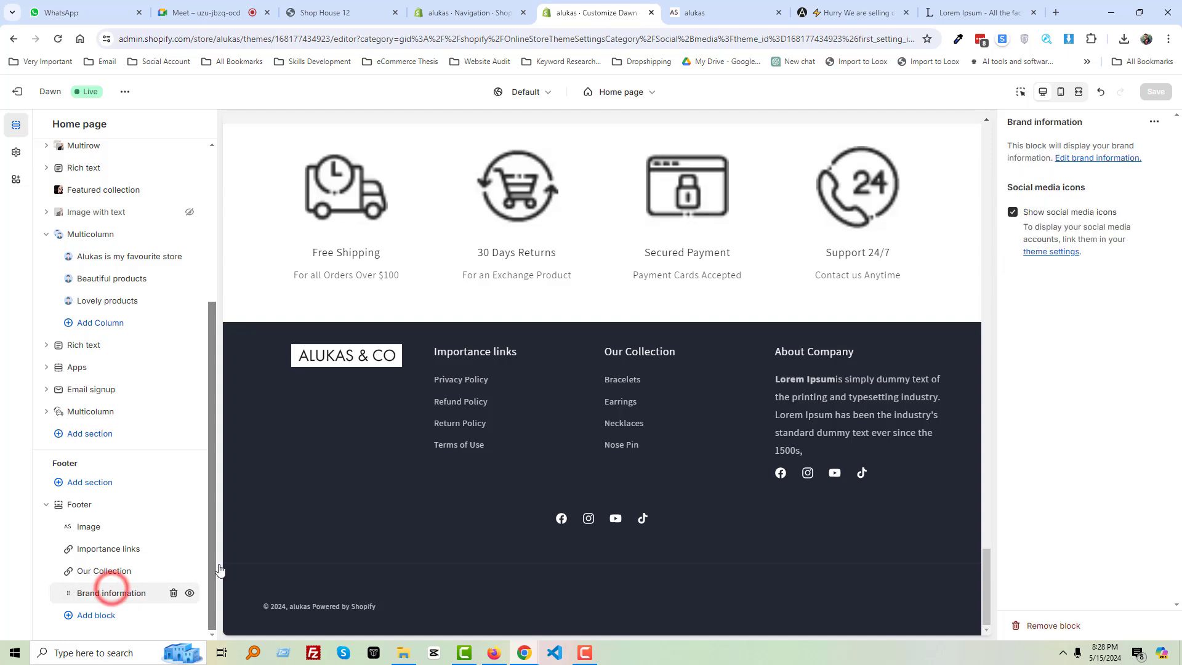
left_click(1013, 213)
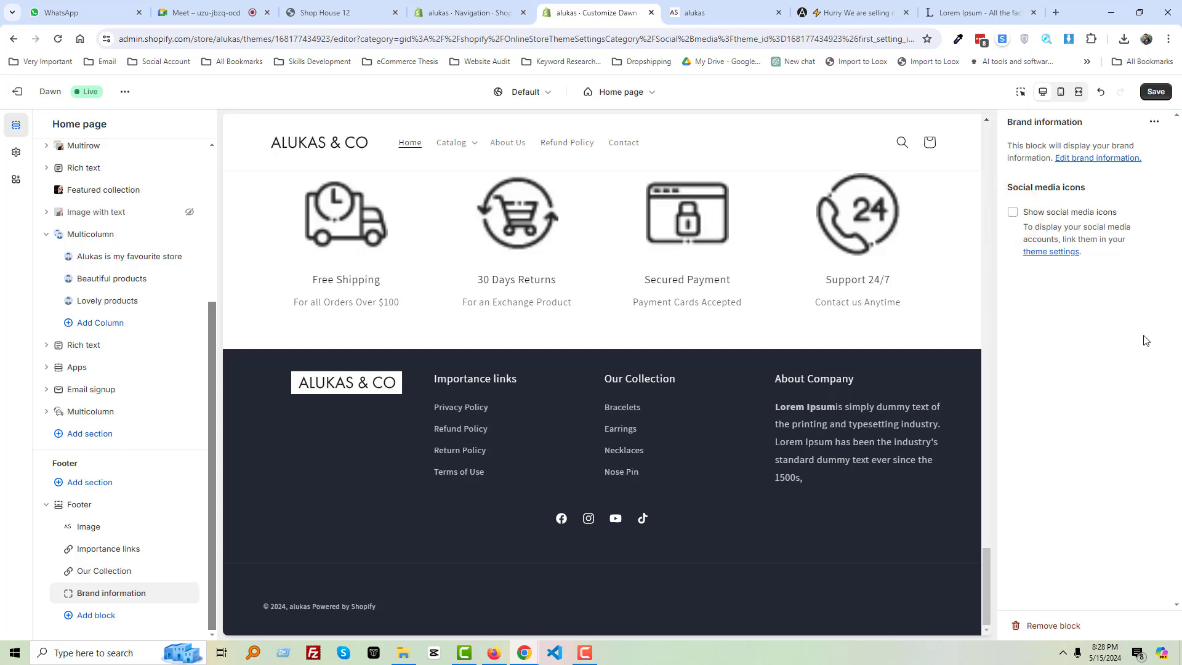
left_click(1154, 92)
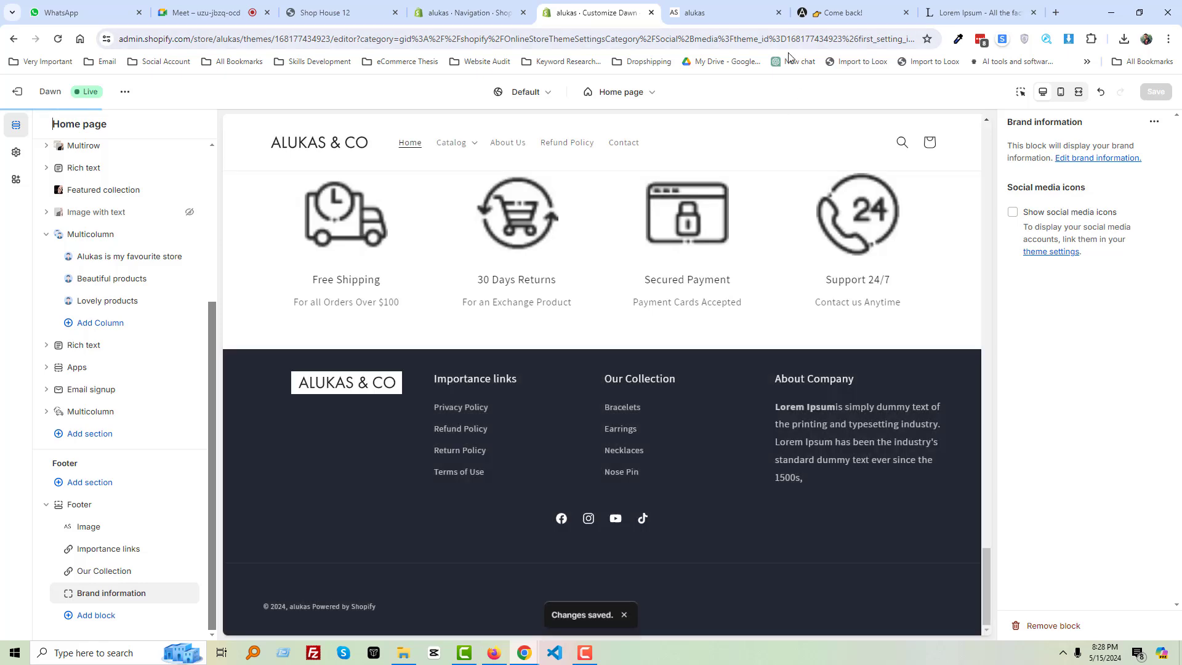
Switch to the Alukas demo store and copy a screen capture of its footer for comparison
left_click(988, 3)
left_click(826, 10)
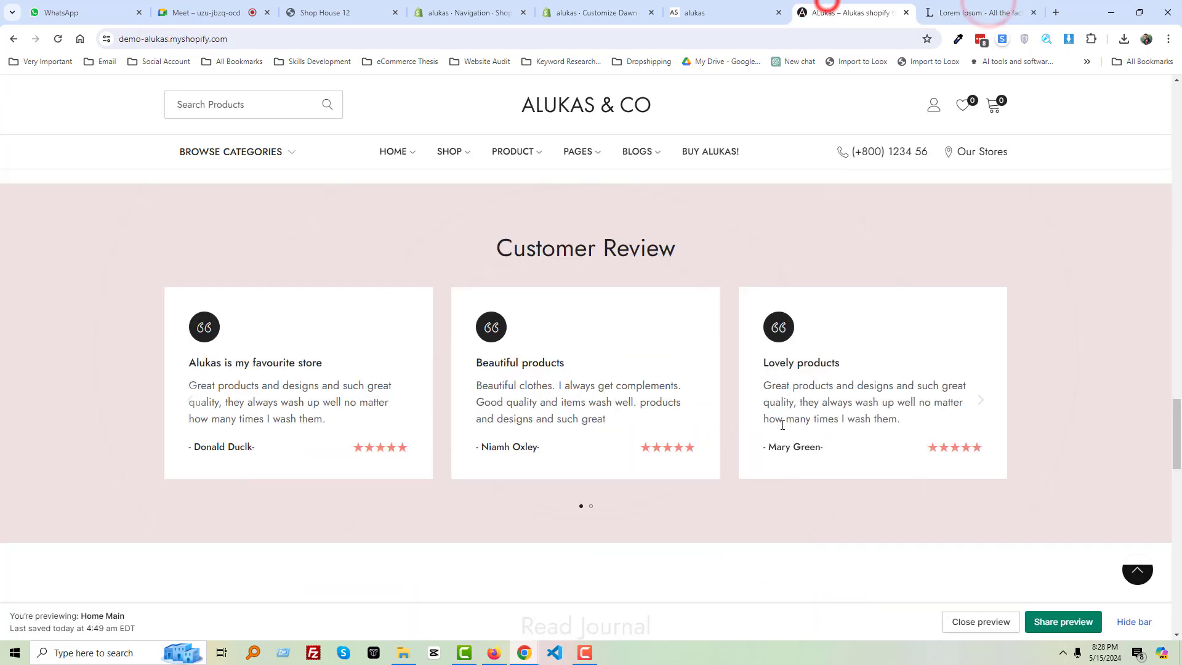
scroll(430, 522, "down", 10)
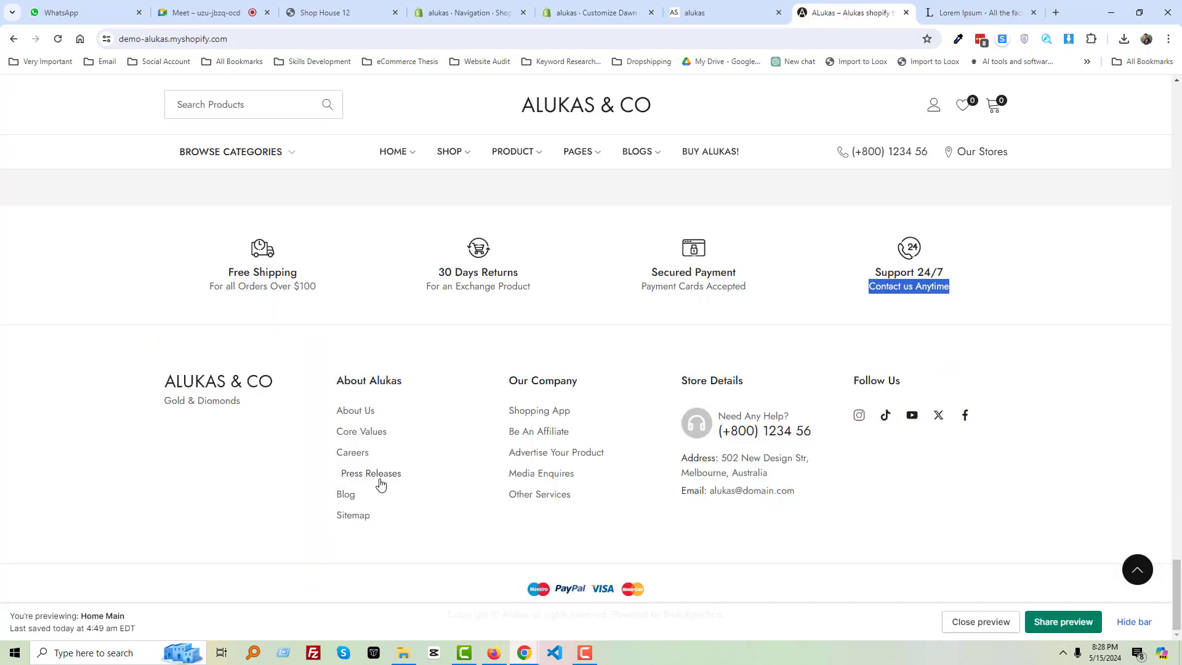
key("Print")
left_click_drag(90, 346, 1007, 560)
key("ctrl+c")
Reload the live alukas storefront and review its home page and new footer
left_click(728, 8)
key("F5")
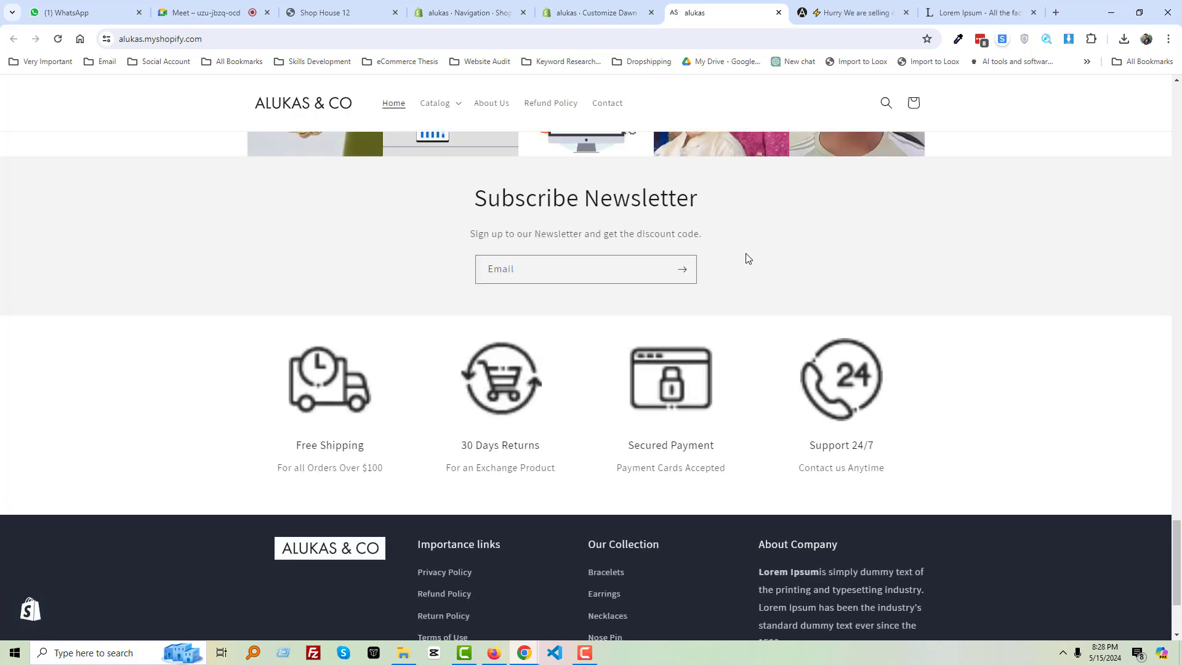
scroll(677, 308, "down", 3)
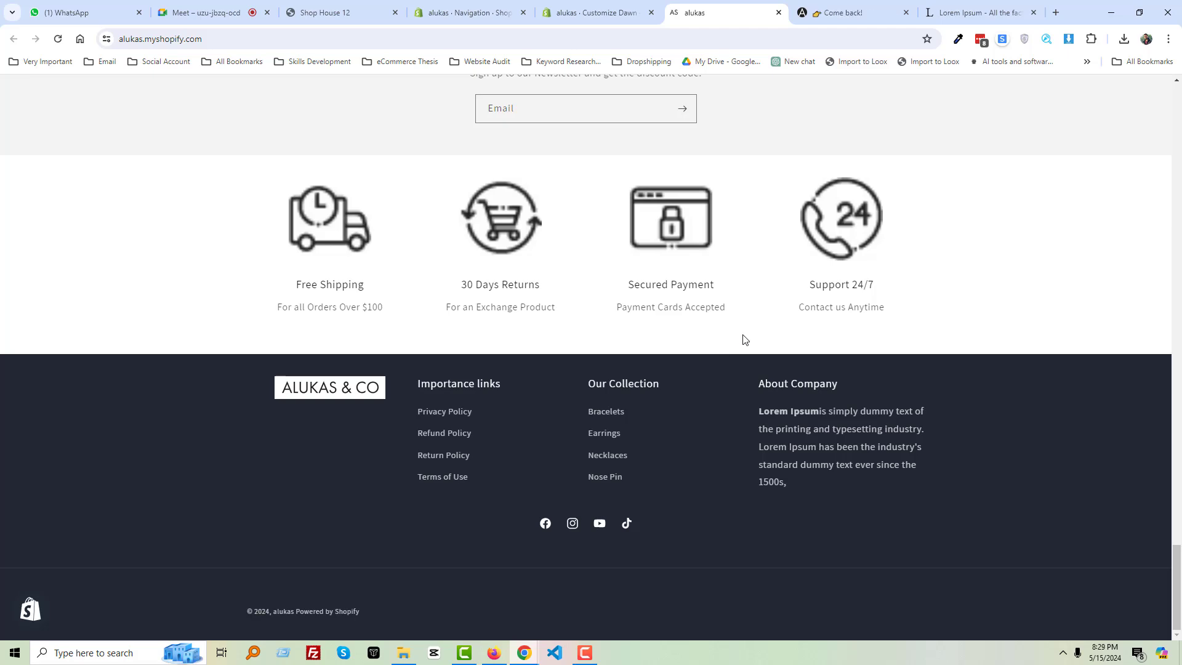
scroll(744, 339, "up", 10)
scroll(743, 339, "up", 15)
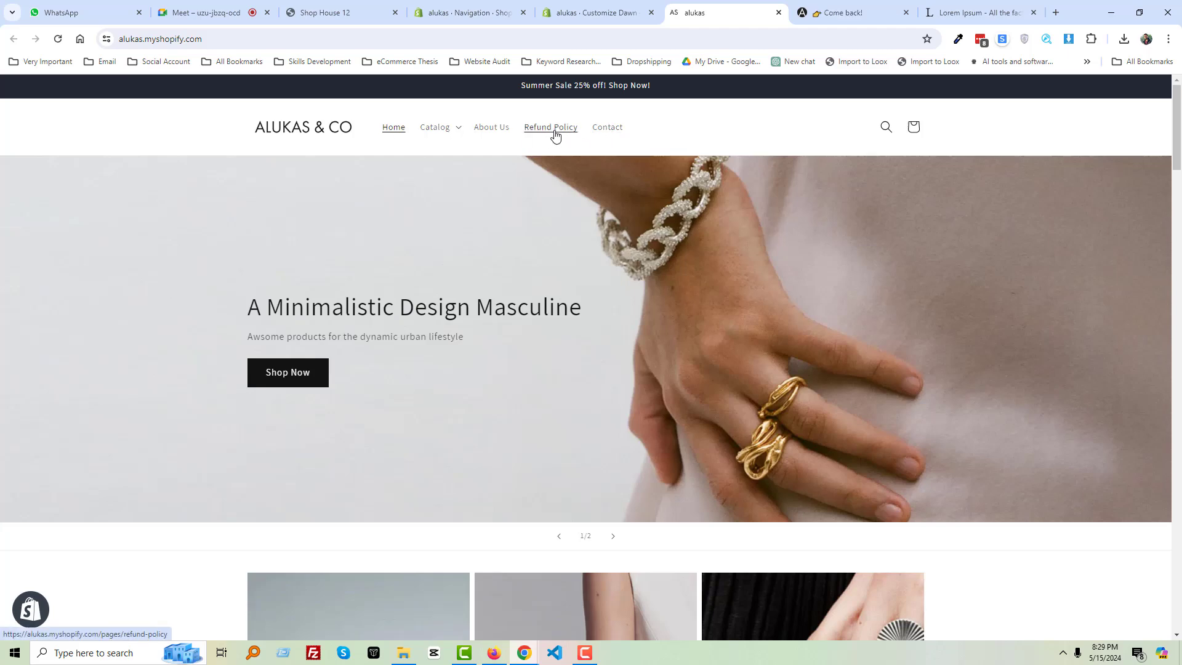
Open the storefront's Contact page and examine its contact form and footer
left_click(608, 127)
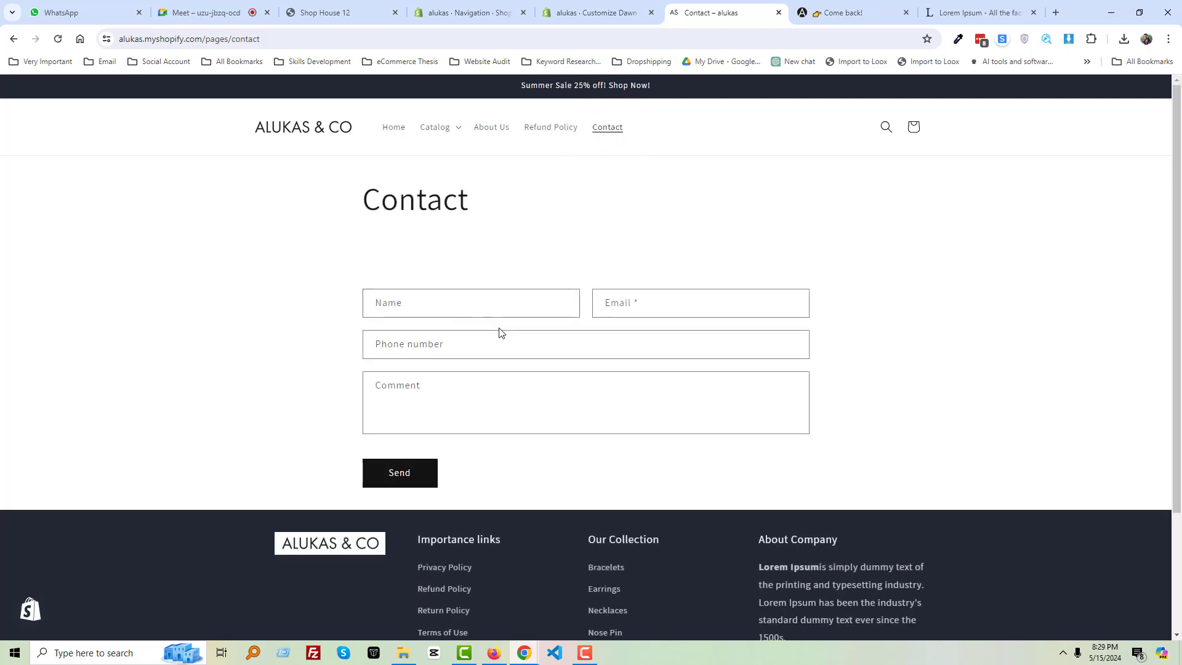
scroll(500, 331, "down", 3)
scroll(500, 331, "up", 3)
scroll(501, 330, "down", 3)
scroll(501, 331, "up", 3)
scroll(501, 331, "down", 3)
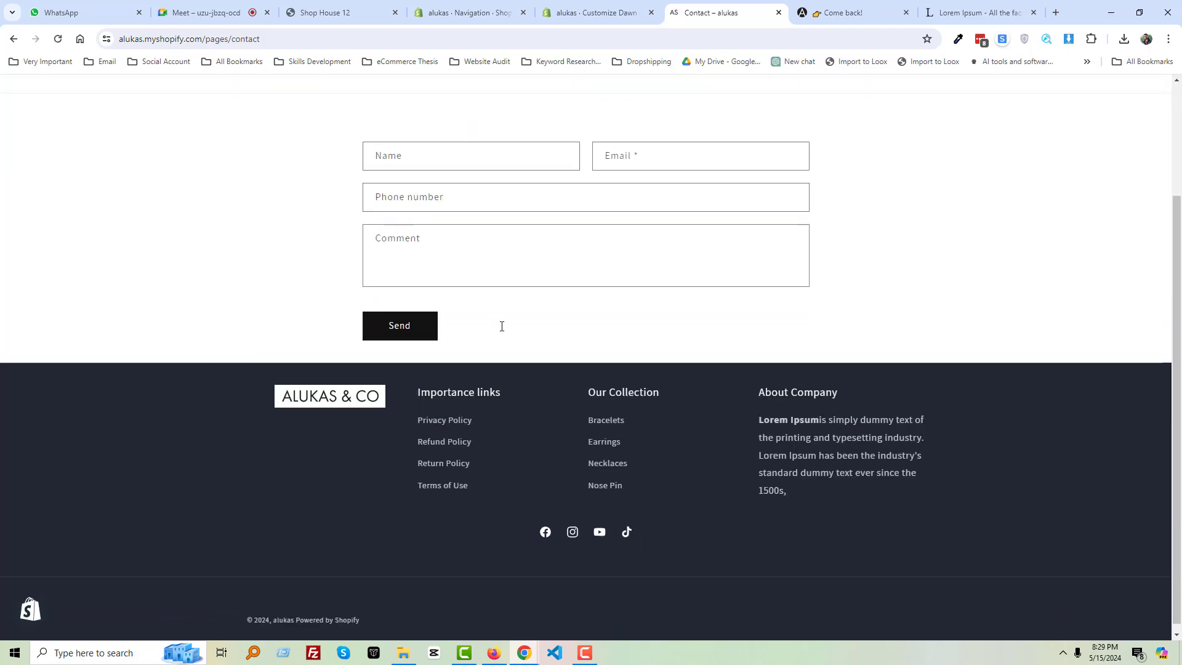
scroll(501, 331, "up", 3)
scroll(501, 331, "down", 3)
scroll(501, 330, "up", 3)
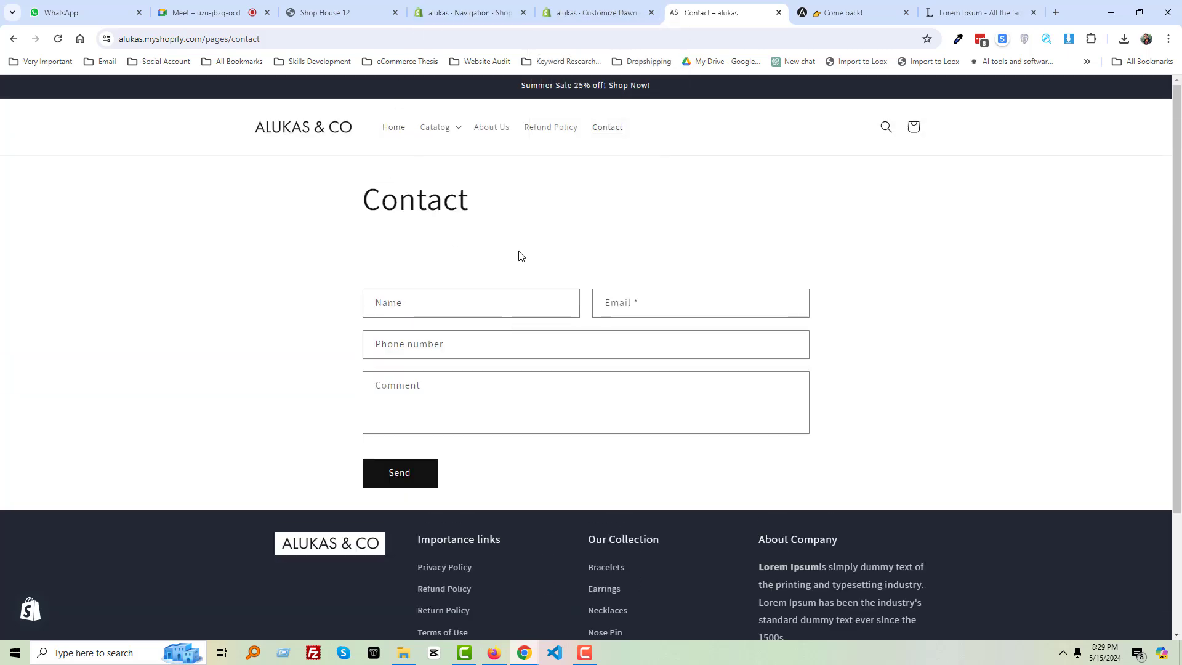
Open the Contact page for editing from the online store's pages in the Shopify admin
left_click(582, 11)
left_click(467, 11)
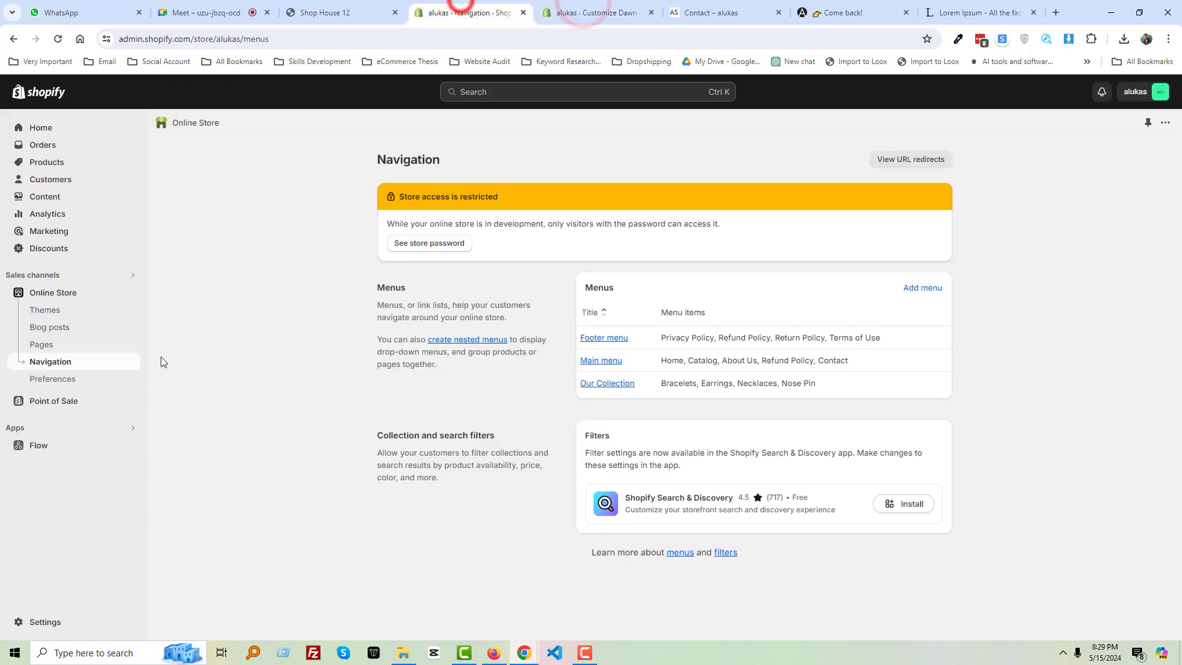
left_click(57, 347)
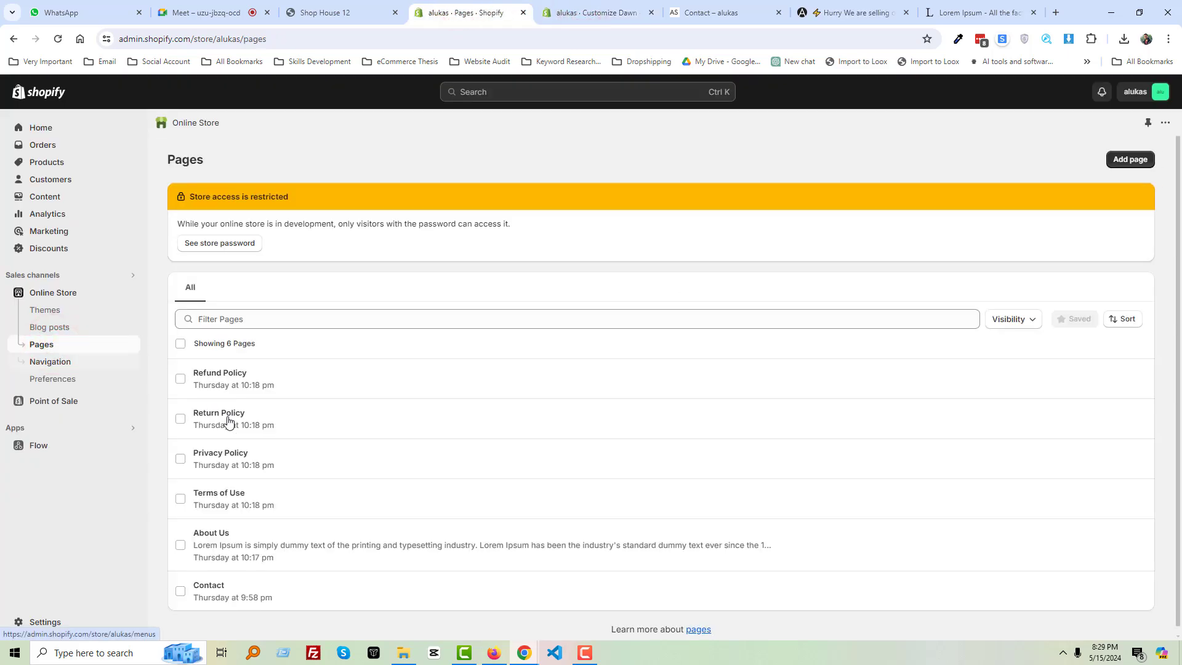
left_click(224, 589)
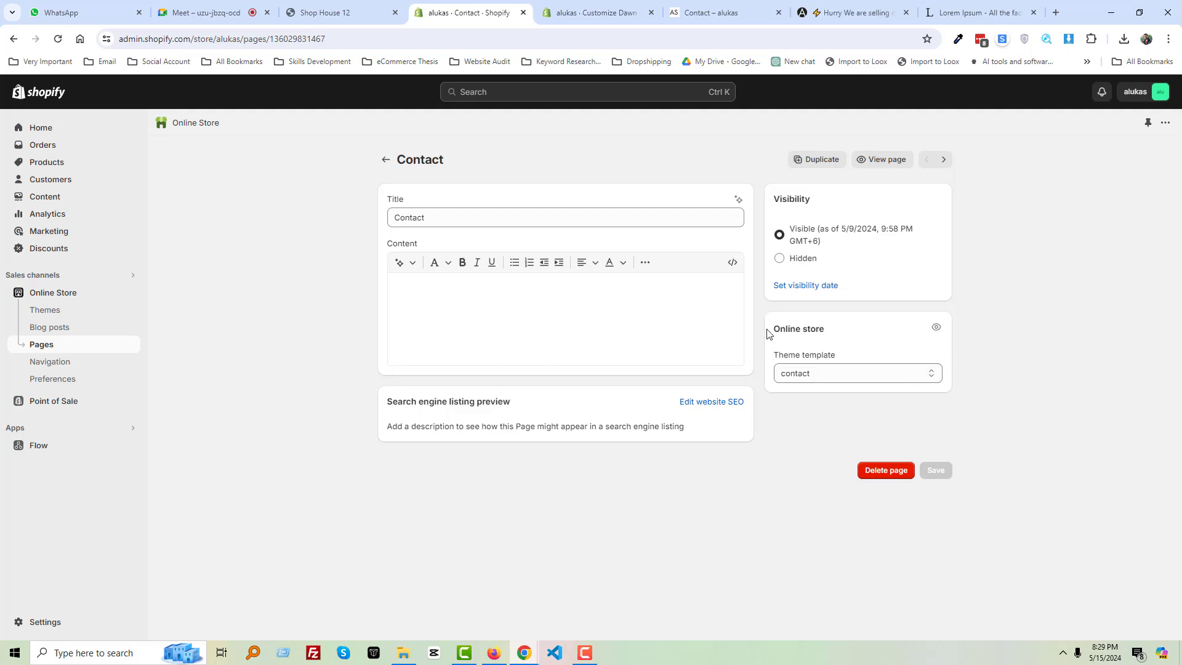
Capture the Contact page's Online store template area and check the available theme template options, keeping contact
key("Print")
left_click_drag(758, 304, 968, 404)
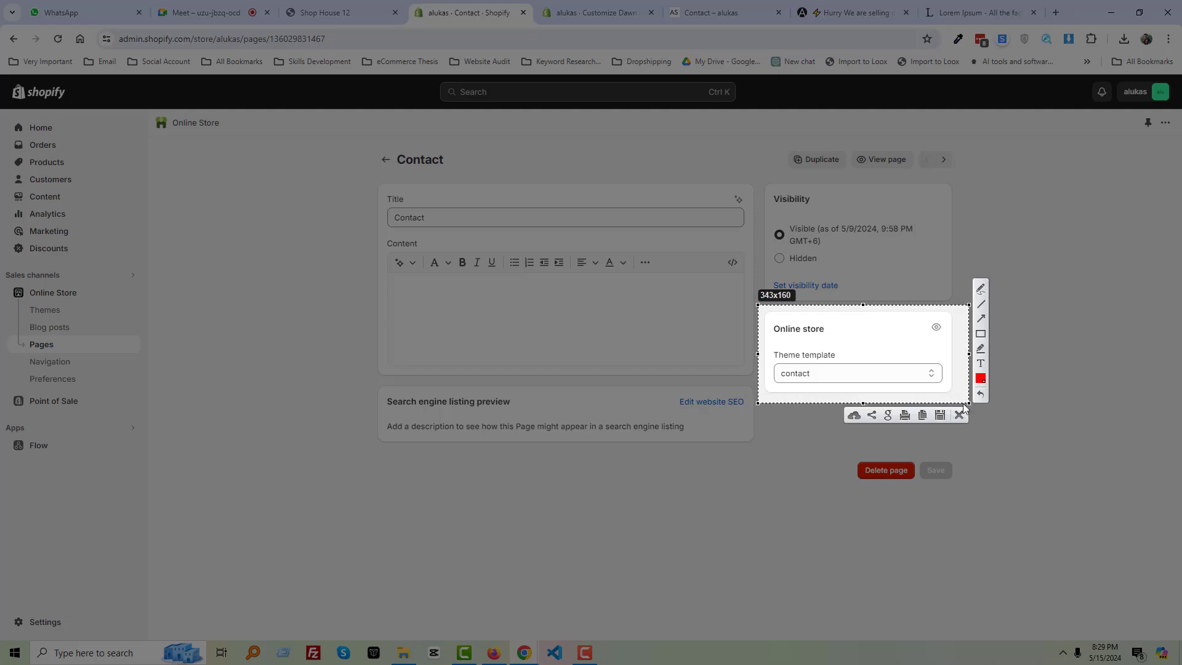
key("ctrl+c")
left_click(815, 377)
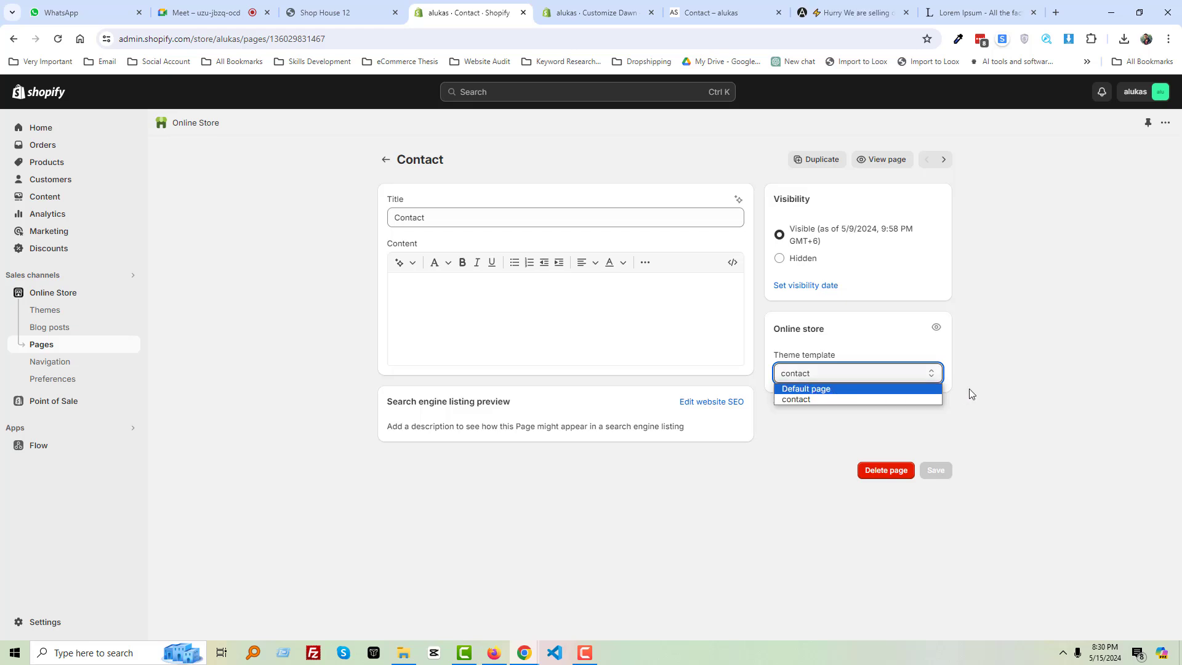
left_click(989, 385)
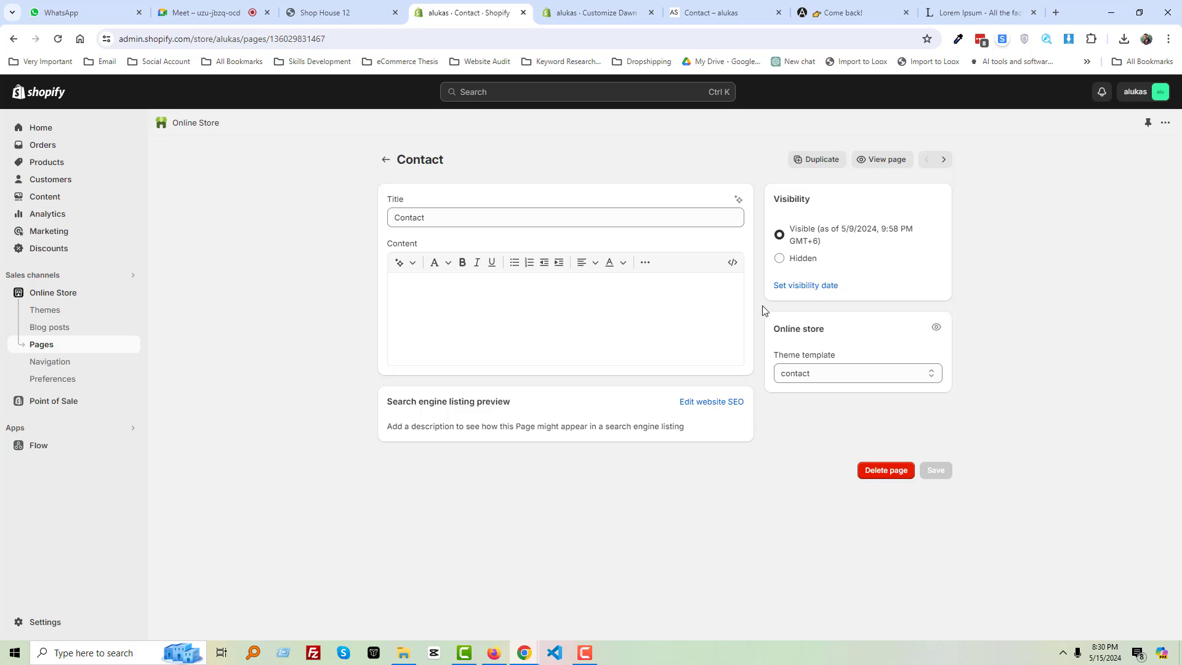
left_click(817, 381)
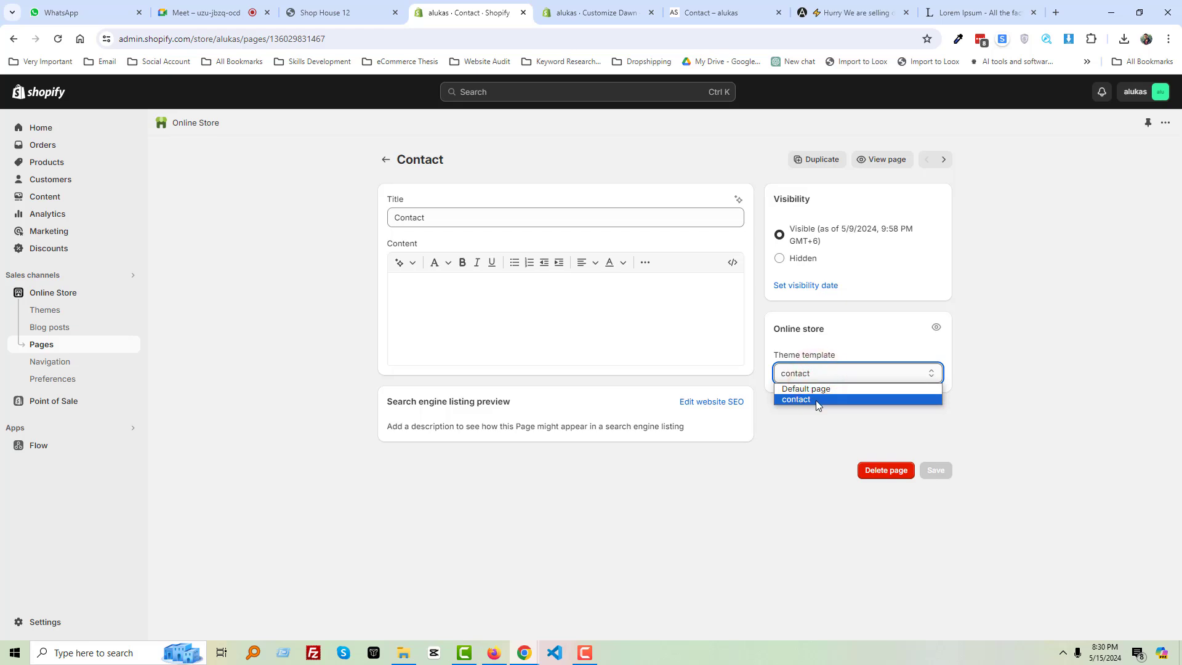
left_click(995, 399)
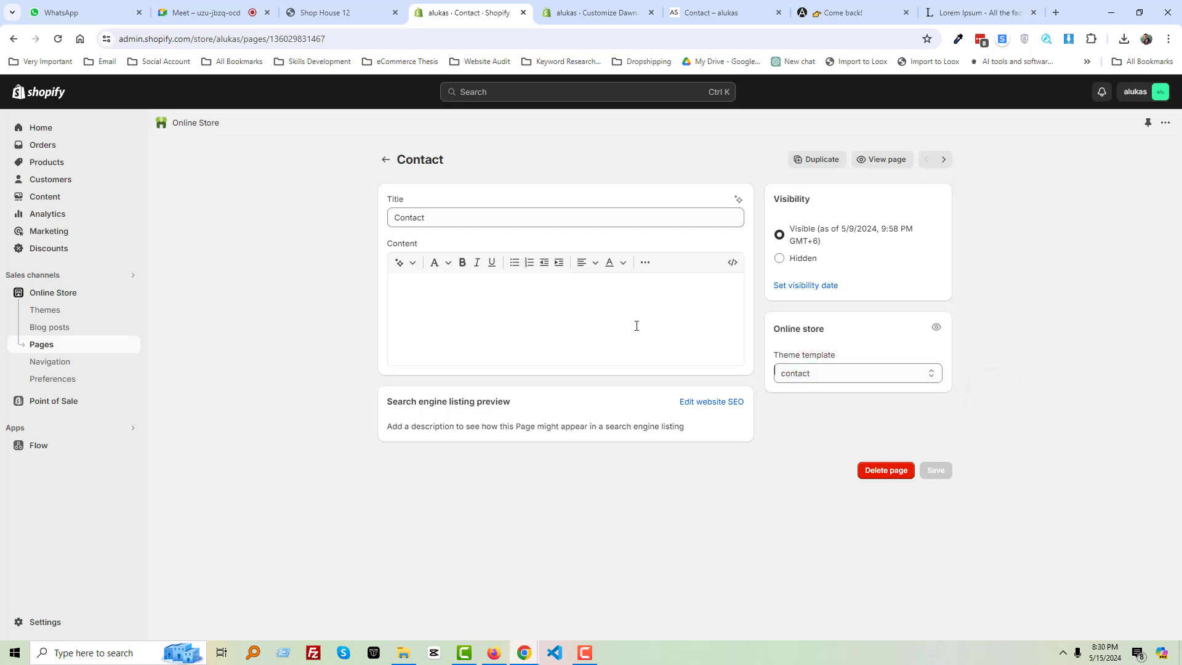
Review the theme template choices for the Contact page again and leave contact selected
left_click(839, 377)
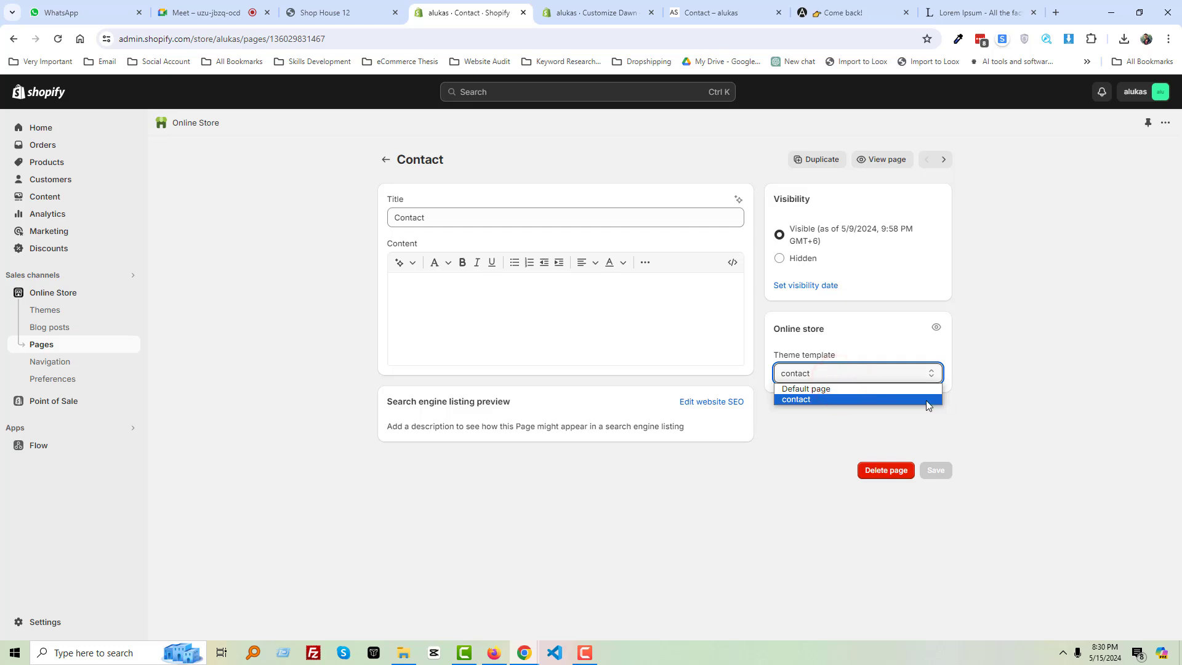
left_click(839, 400)
left_click(992, 398)
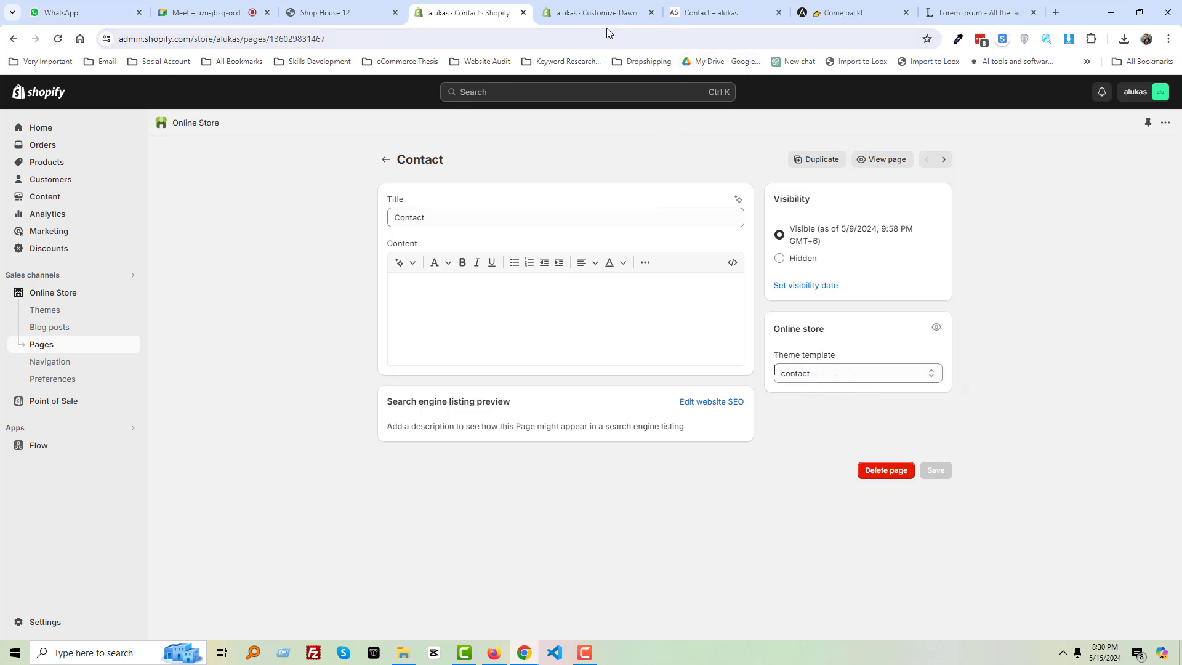
Open the contact page template in the Dawn theme editor and look over its form and footer
left_click(605, 12)
scroll(451, 292, "up", 5)
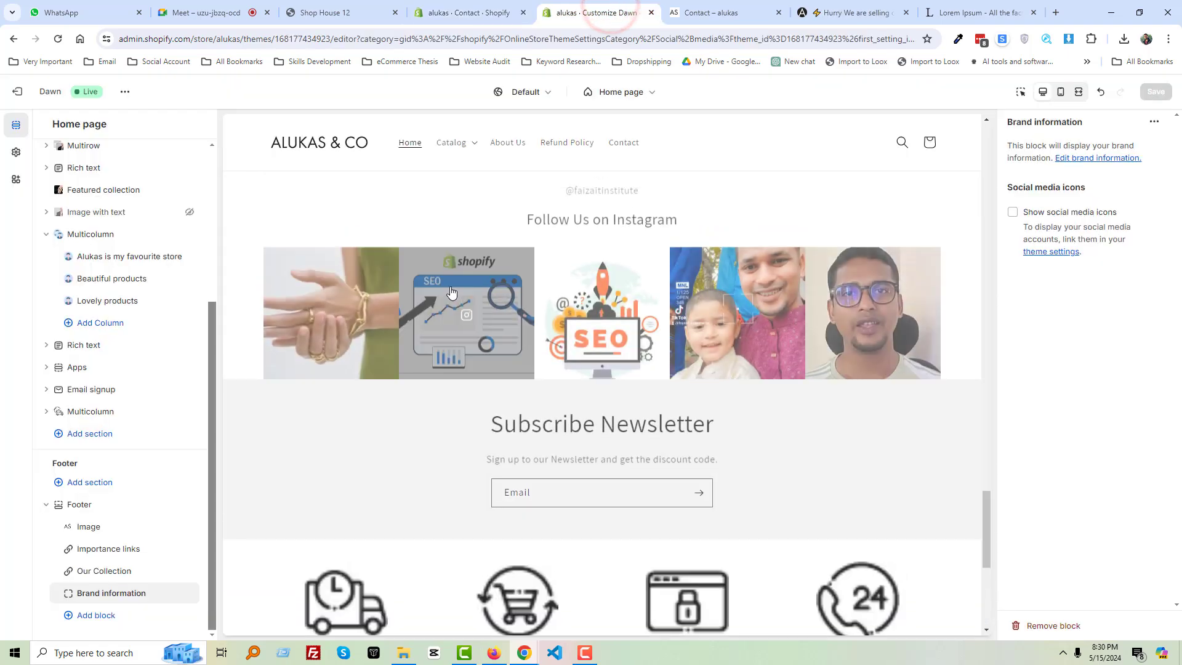
scroll(451, 291, "up", 5)
left_click(626, 92)
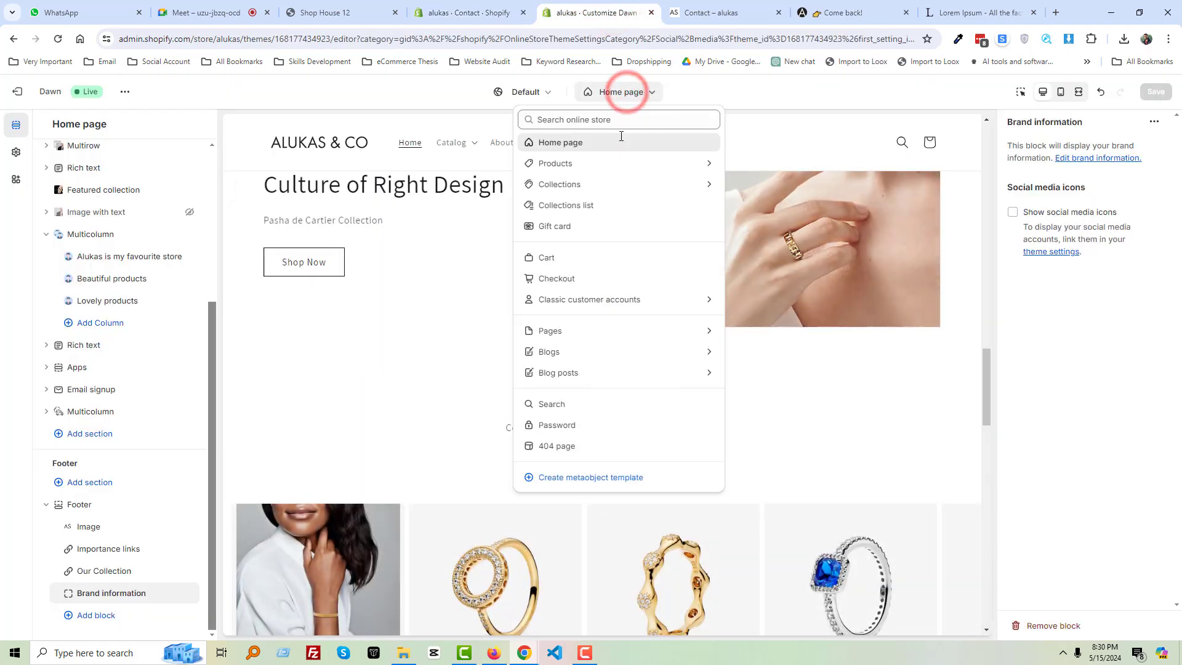
left_click(559, 331)
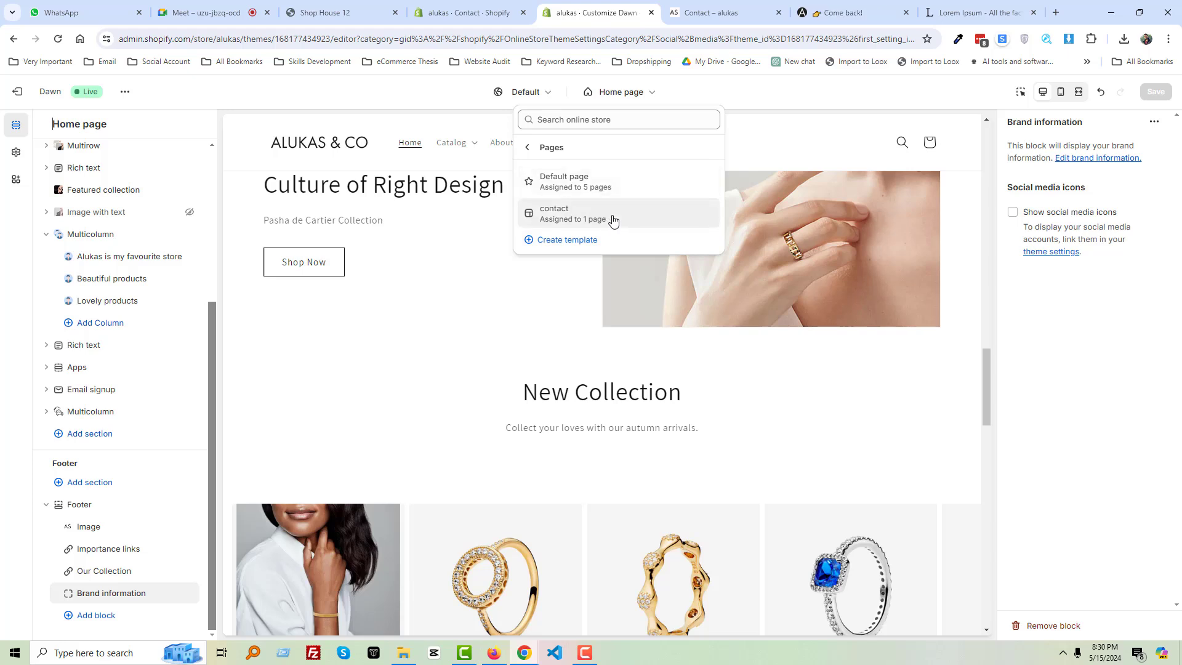
left_click(641, 219)
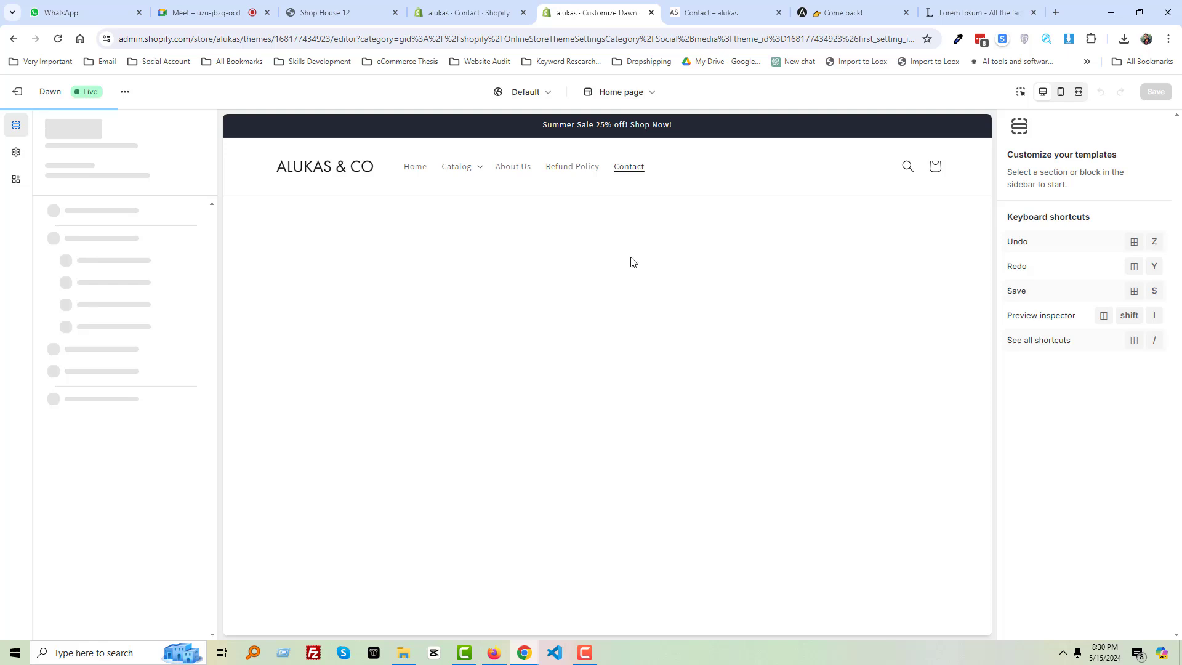
scroll(520, 330, "down", 3)
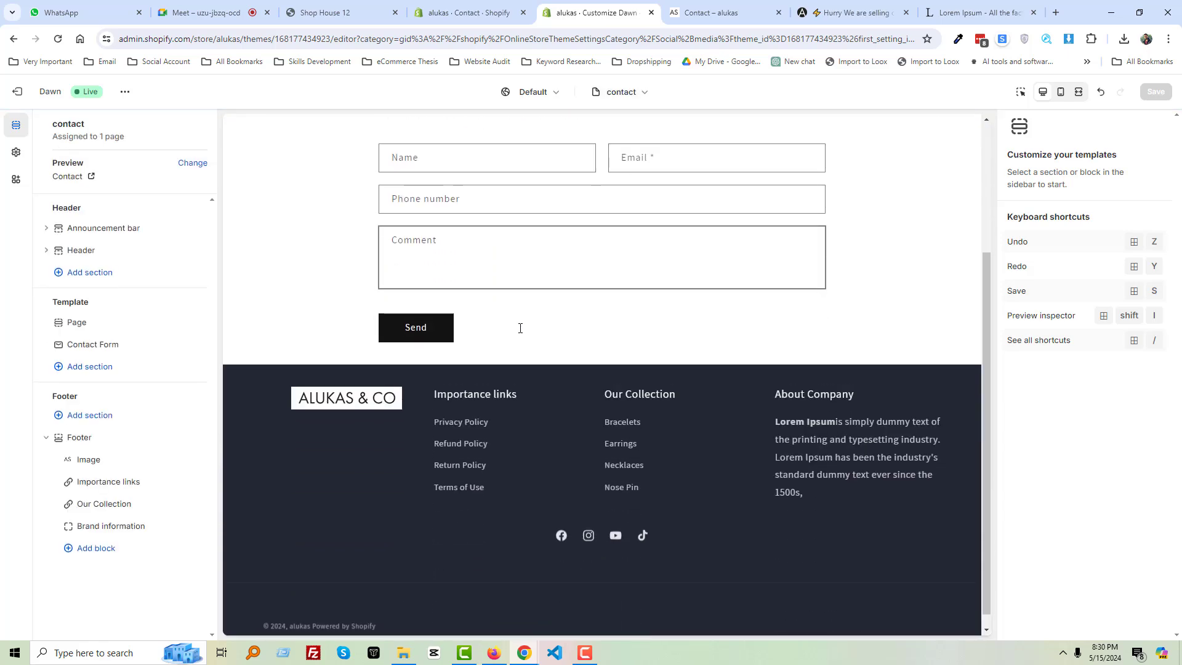
scroll(521, 328, "up", 3)
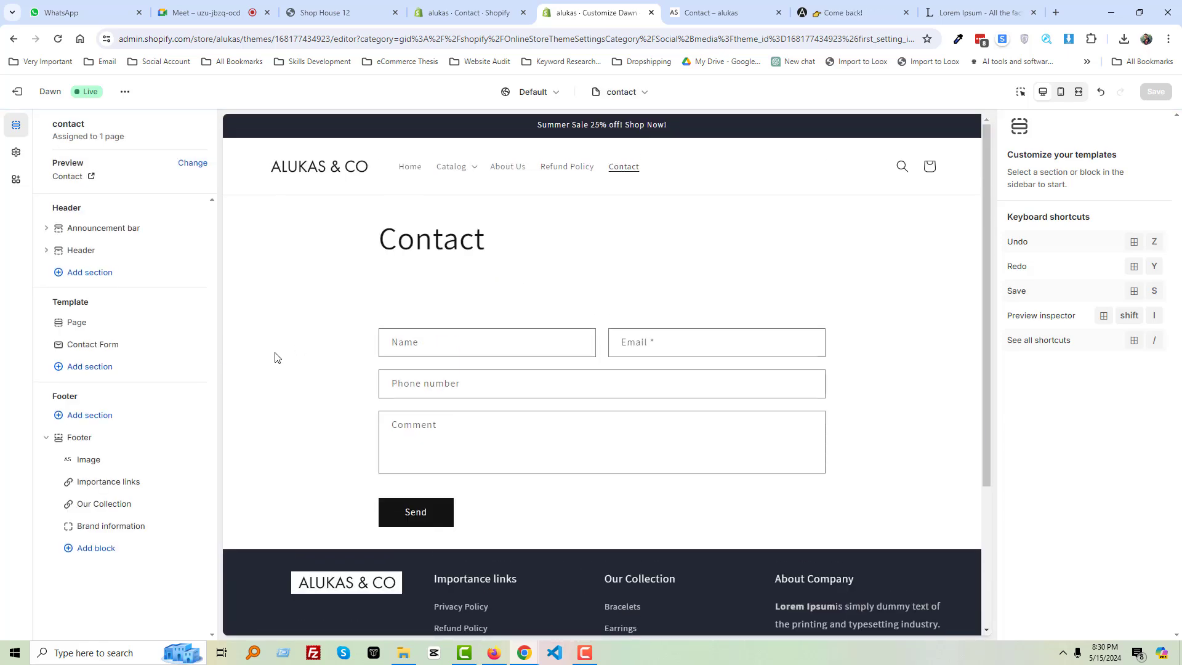
Set the Page section's top padding to 0 px in the contact template and save the change
left_click(88, 324)
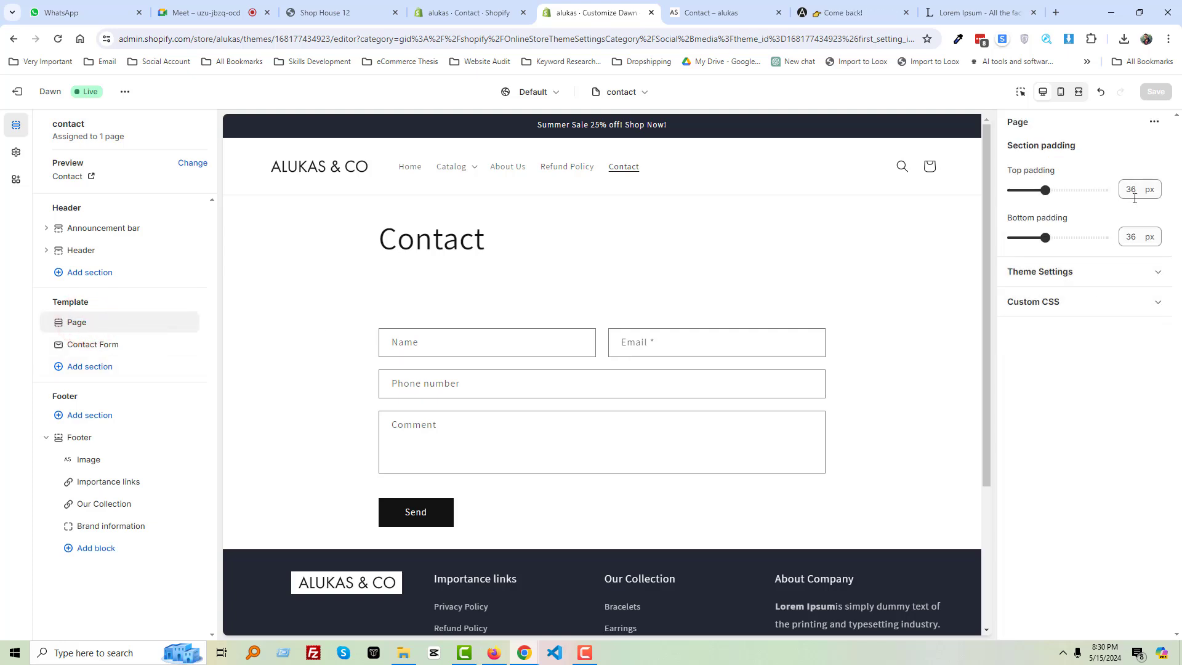
key("BackSpace")
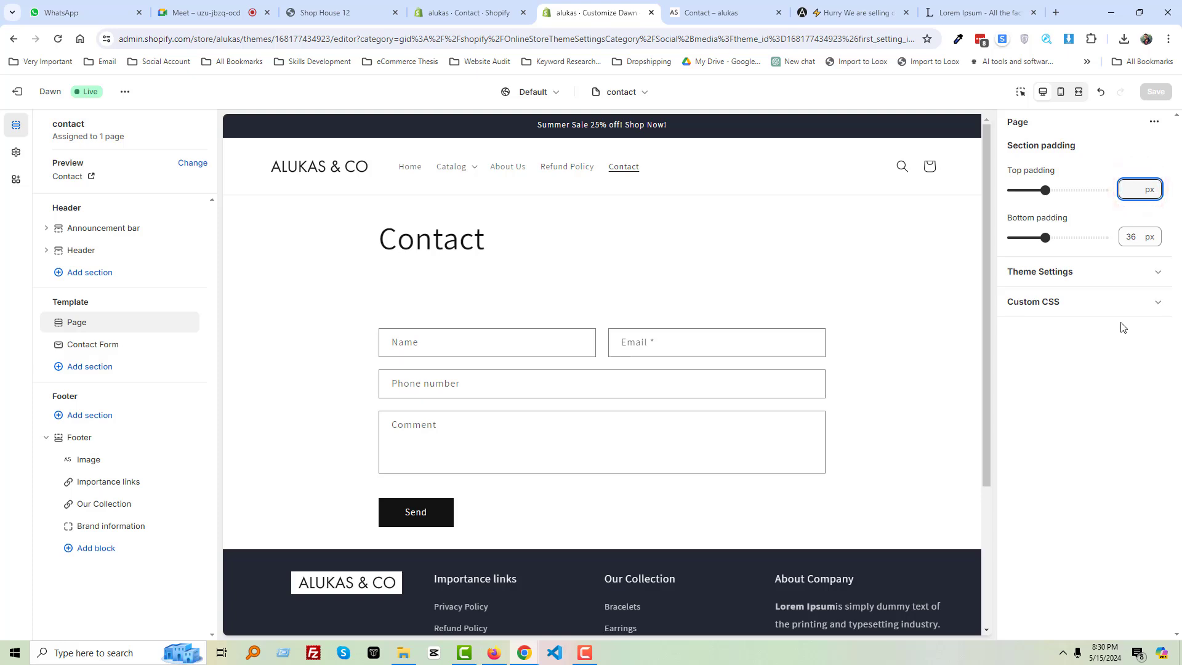
type("0")
left_click(1119, 170)
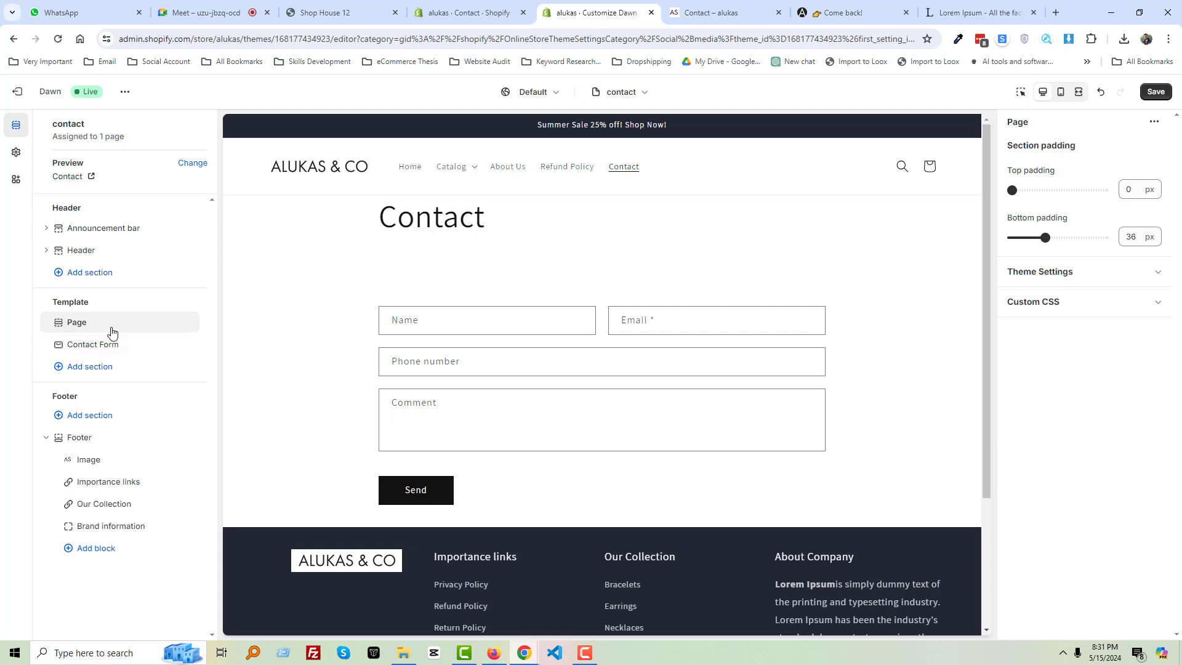
left_click_drag(113, 330, 112, 325)
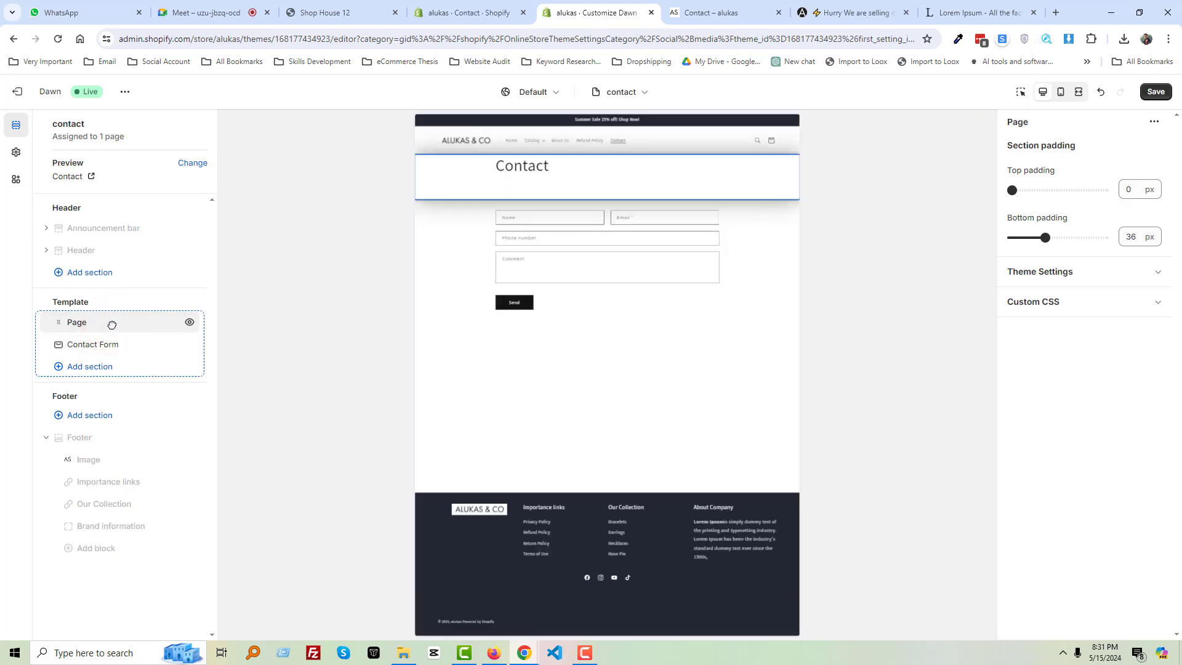
left_click(9, 357)
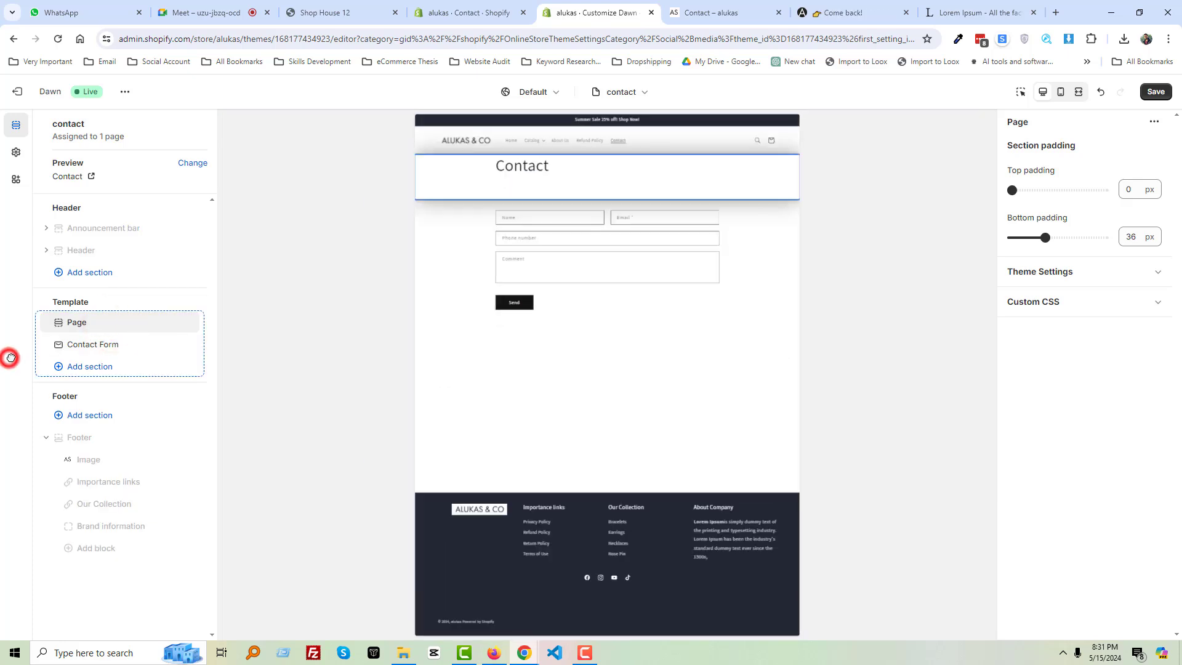
left_click(325, 282)
left_click(1022, 92)
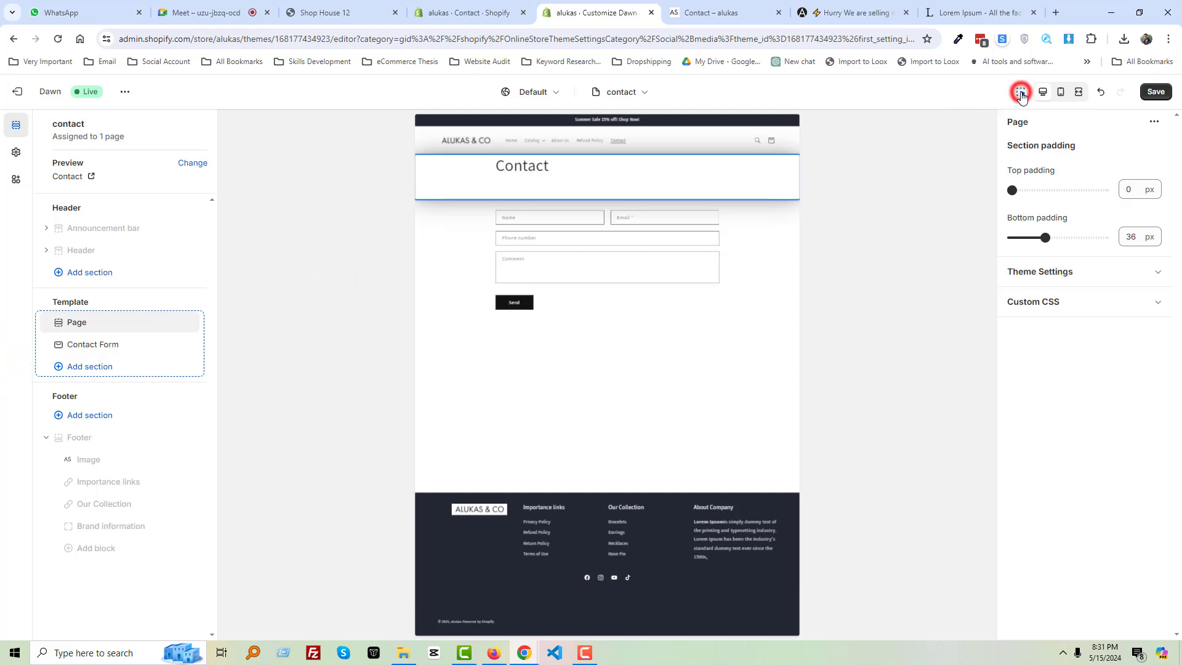
left_click(961, 145)
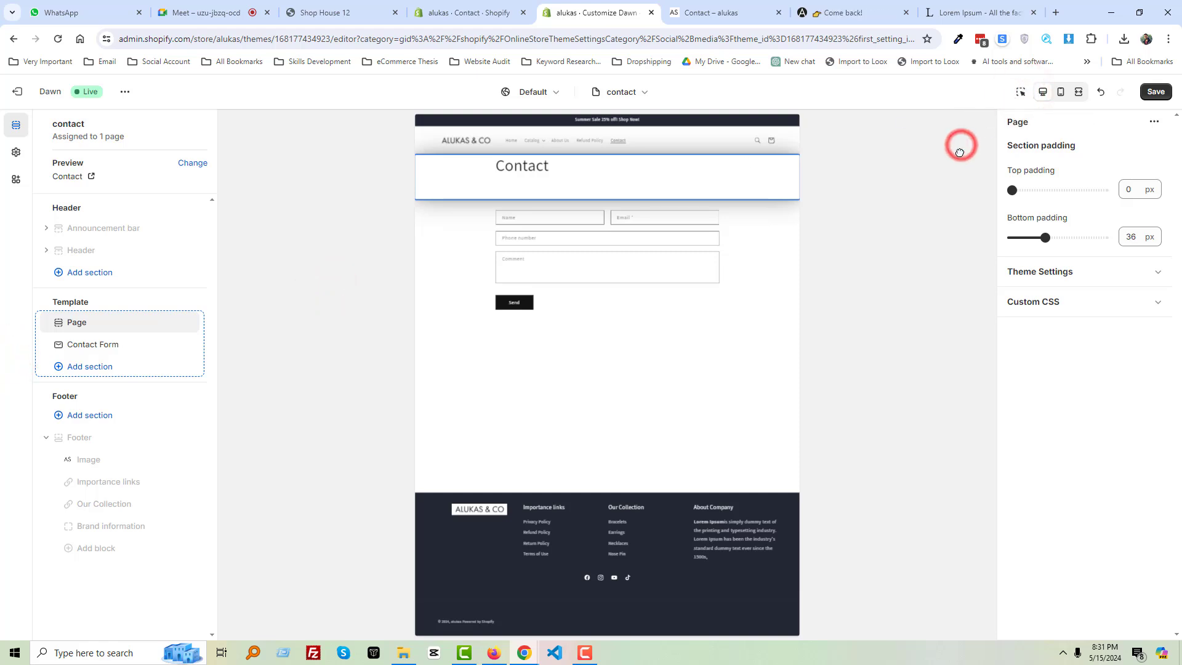
left_click(1156, 93)
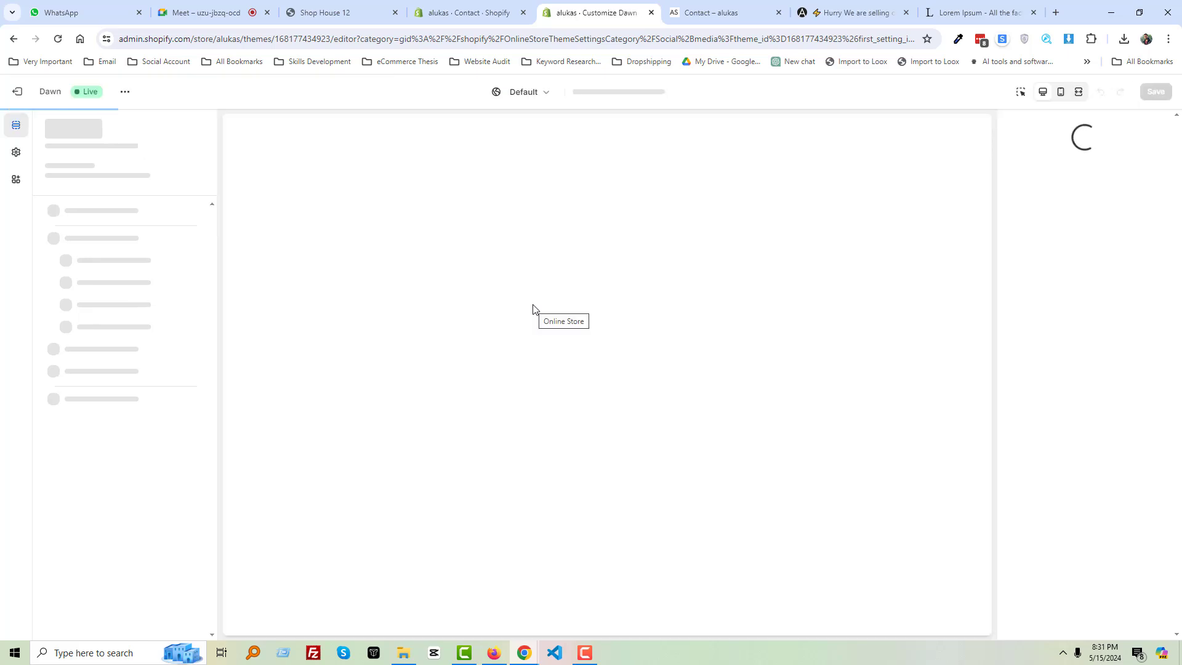
Switch to the demo Alukas store and open its Contact page from the site navigation
left_click(870, 9)
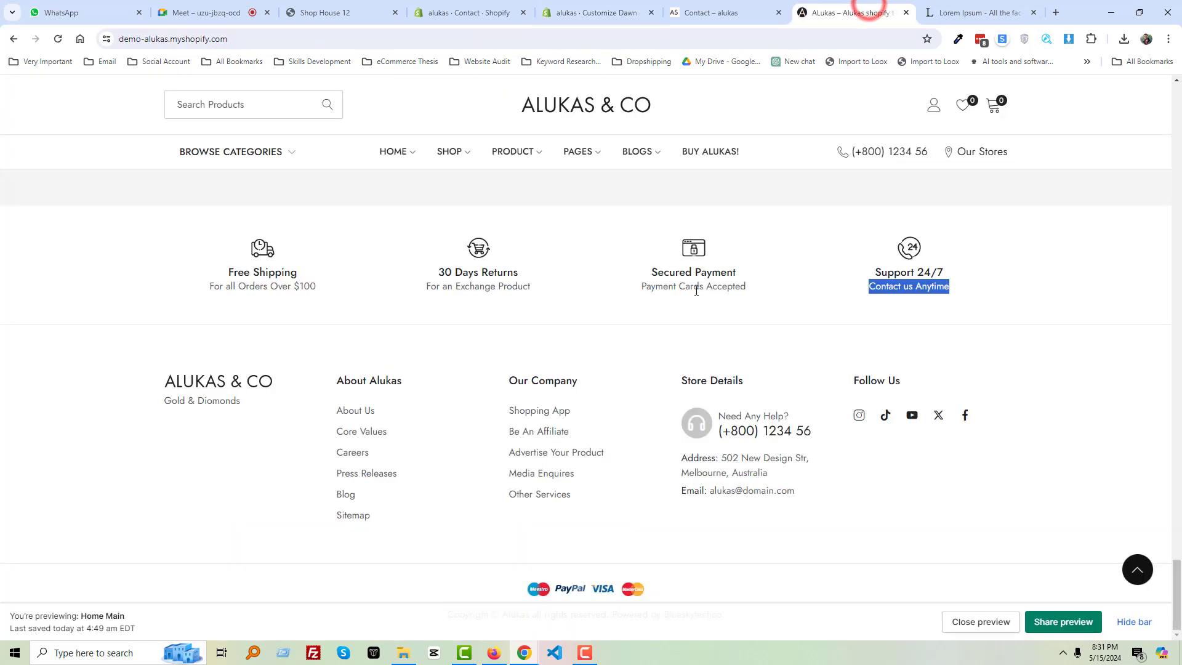
scroll(660, 422, "down", 3)
scroll(628, 481, "up", 4)
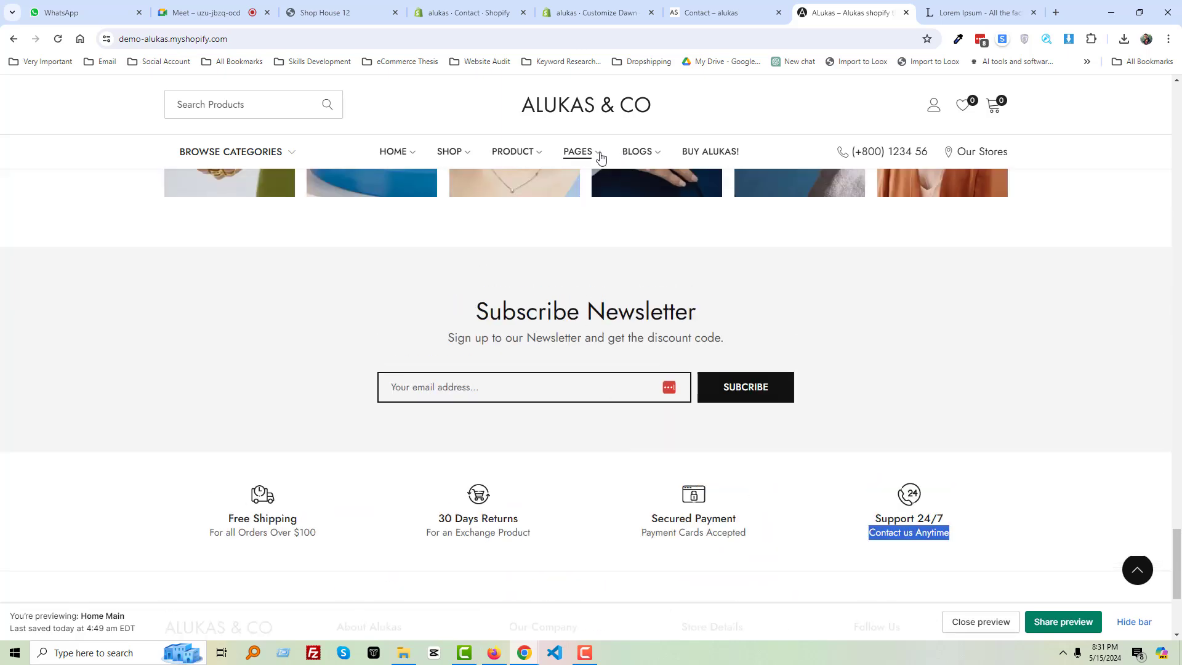
mouse_move(600, 157)
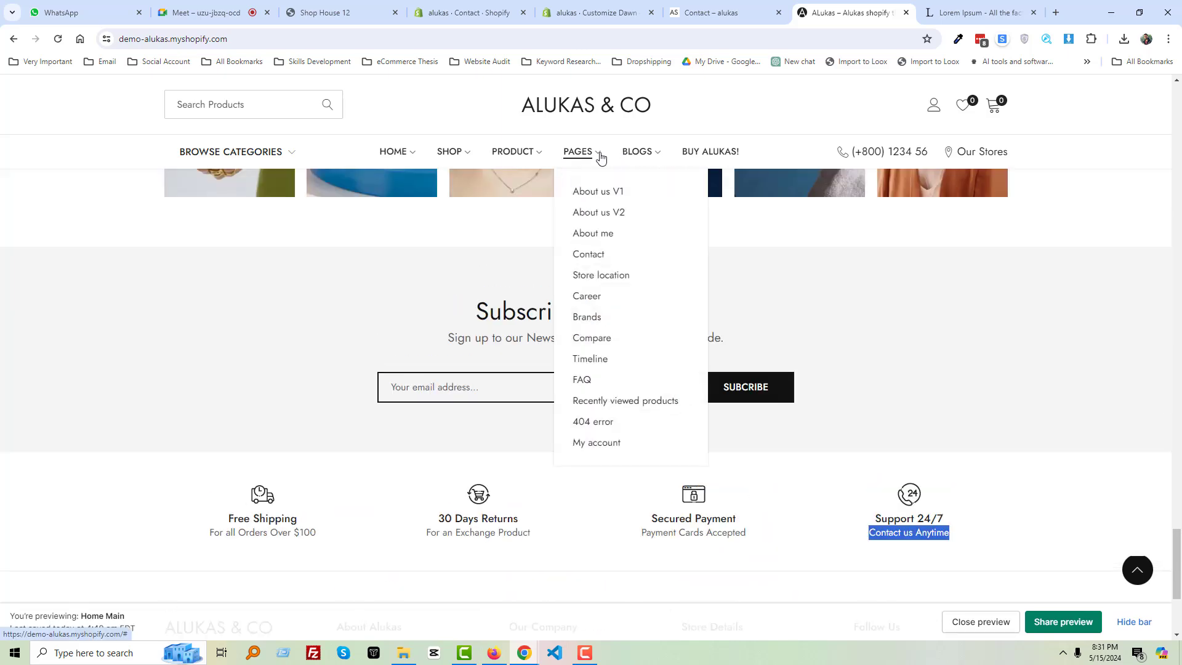
left_click(590, 255)
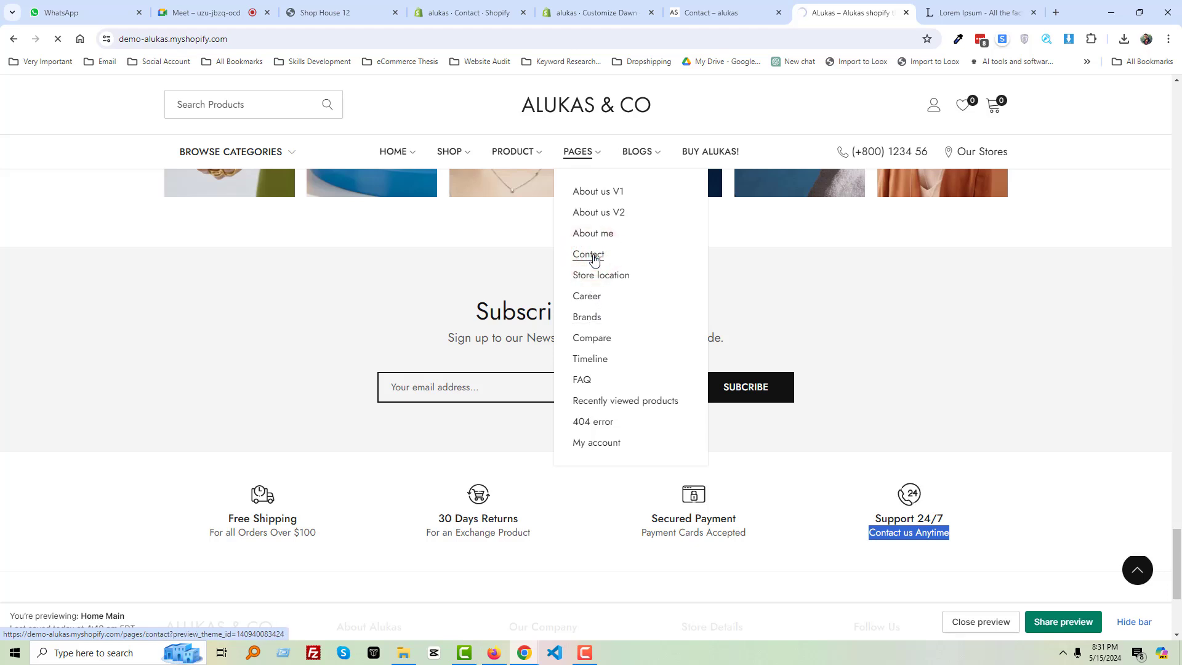
Return to the theme editor and mark out the template's Page and Contact Form sections in a screen capture
left_click(703, 9)
left_click(600, 13)
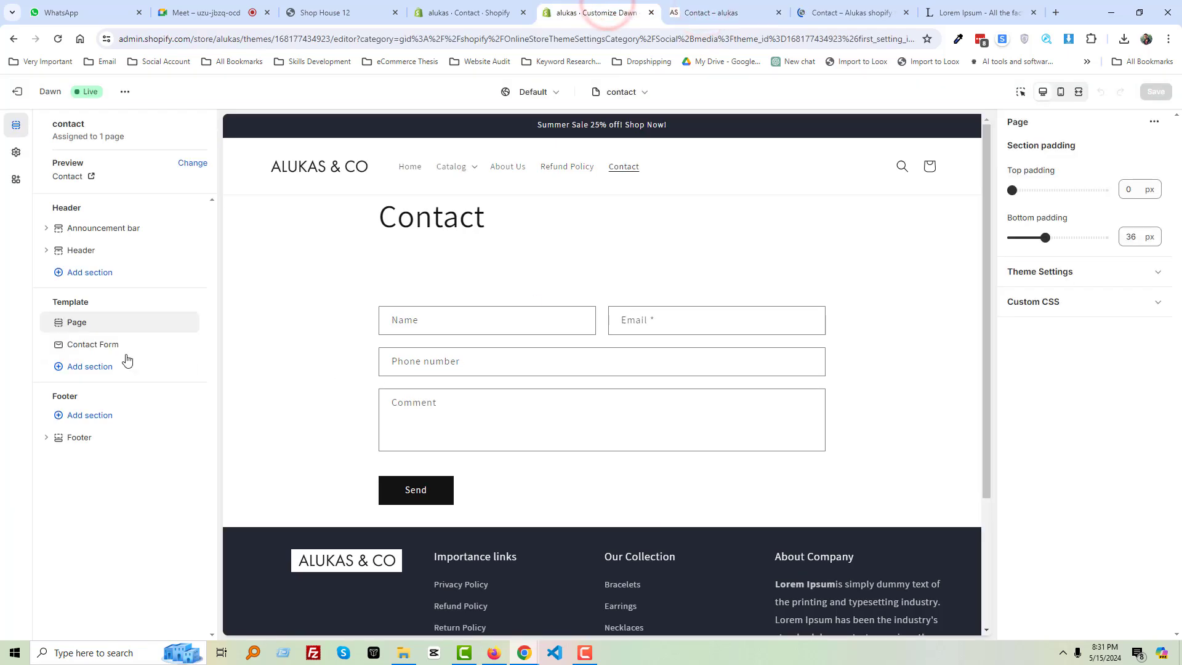
key("Print")
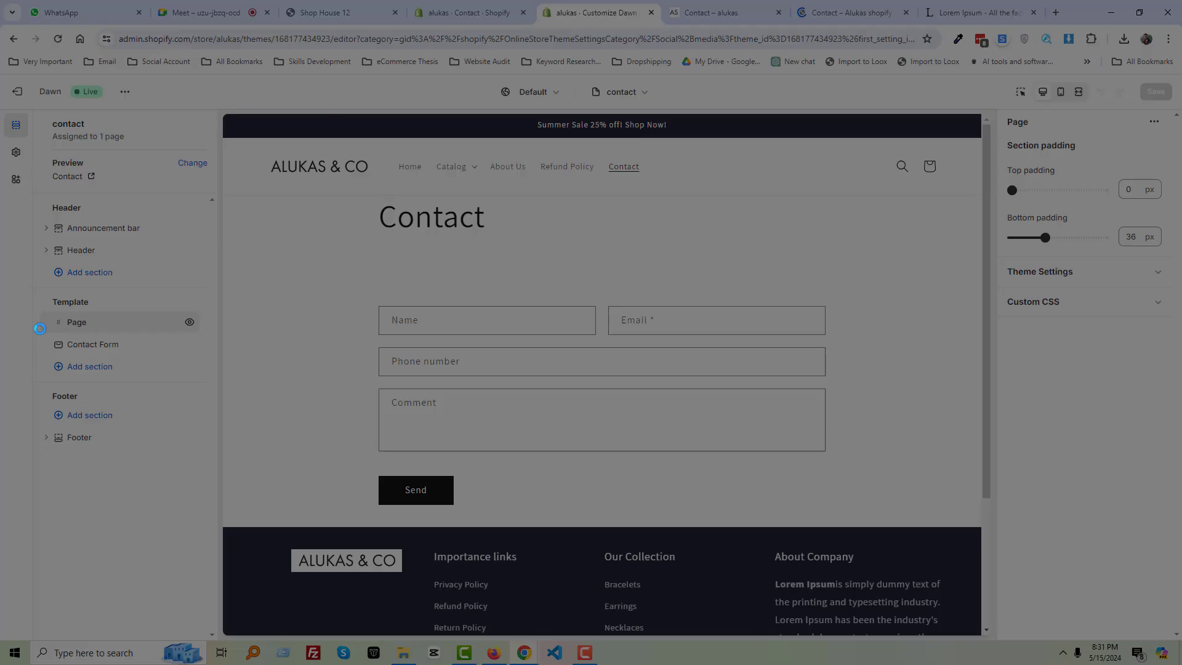
left_click_drag(38, 312, 158, 352)
key("Escape")
Hide the Page section of the contact template and open the Contact Form section's settings
left_click(141, 322)
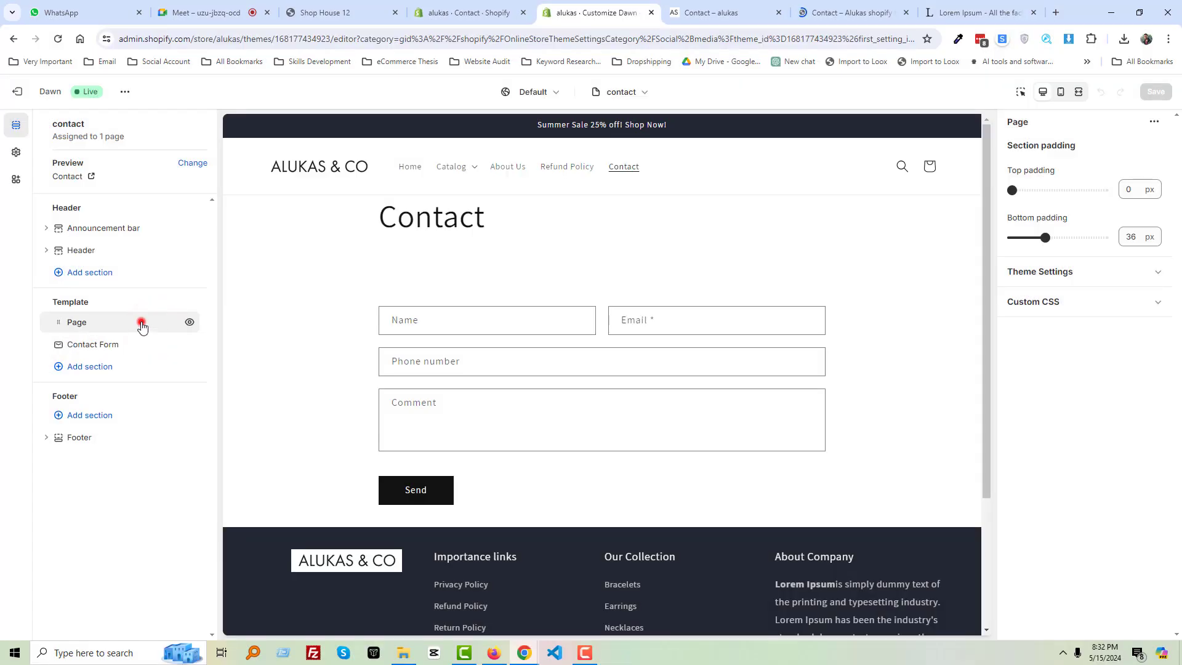
left_click(189, 322)
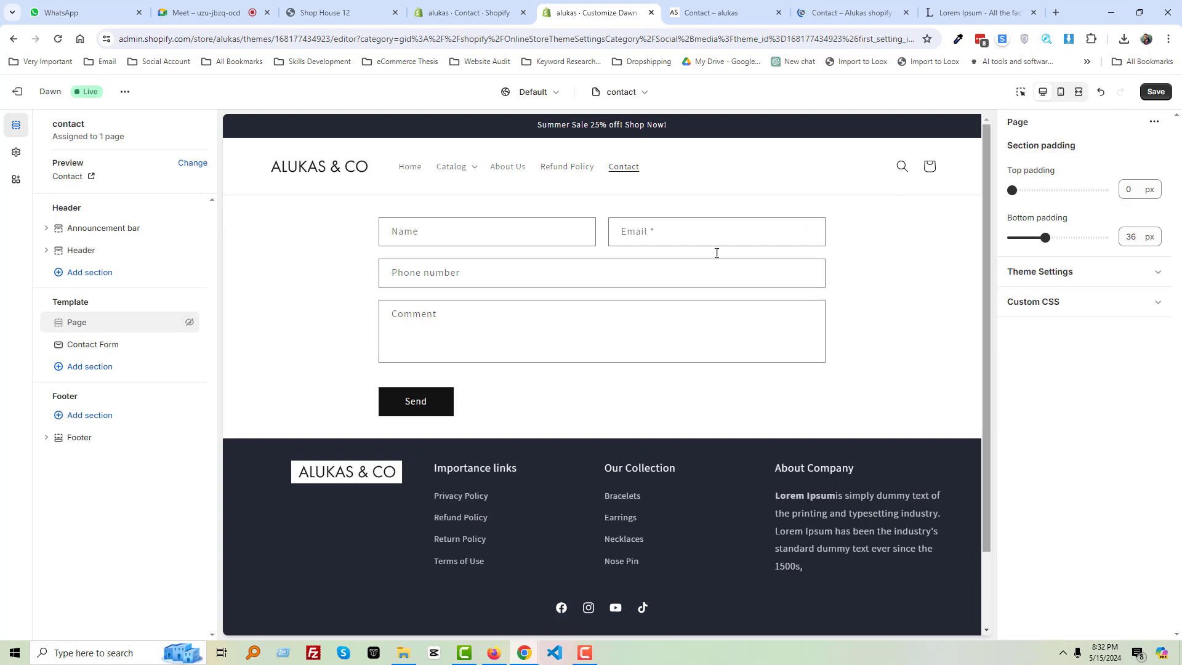
left_click(188, 322)
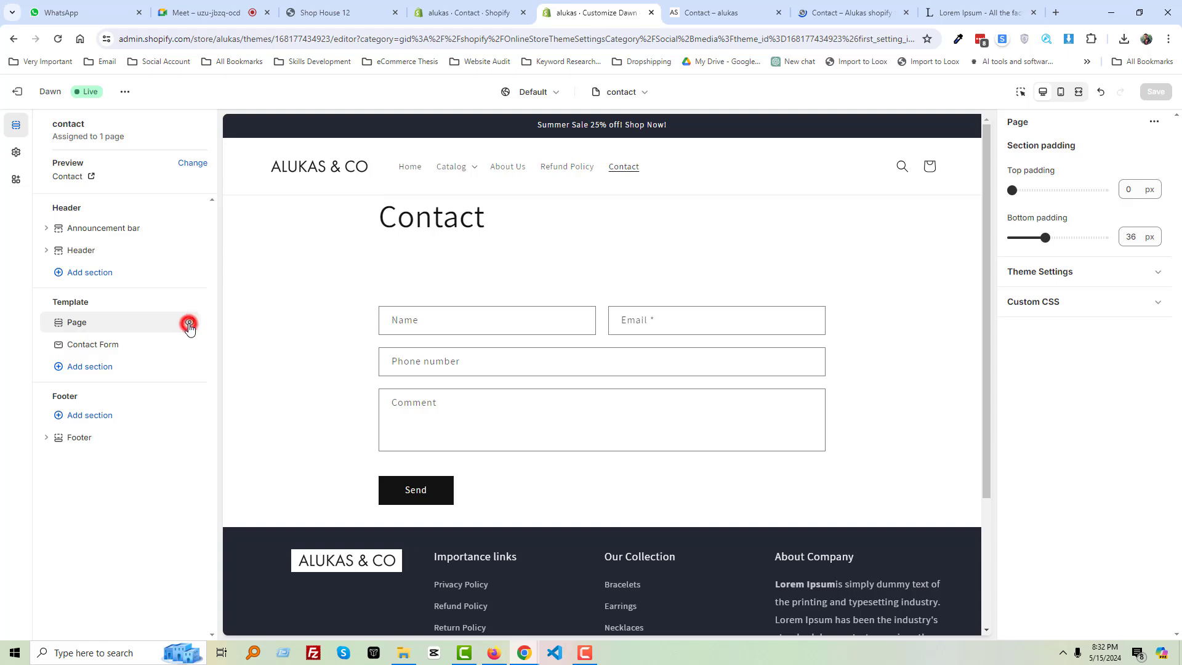
left_click(189, 323)
left_click(154, 350)
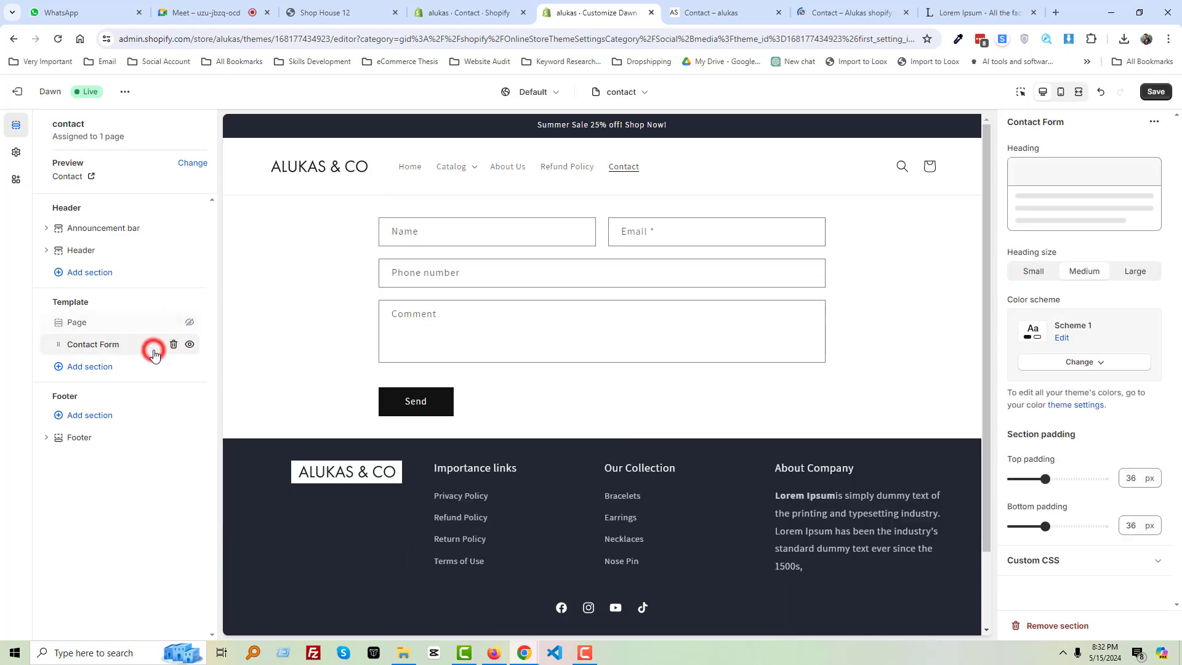
Examine the demo store's Contact page, including its heading text, map, store information and contact form
left_click(851, 13)
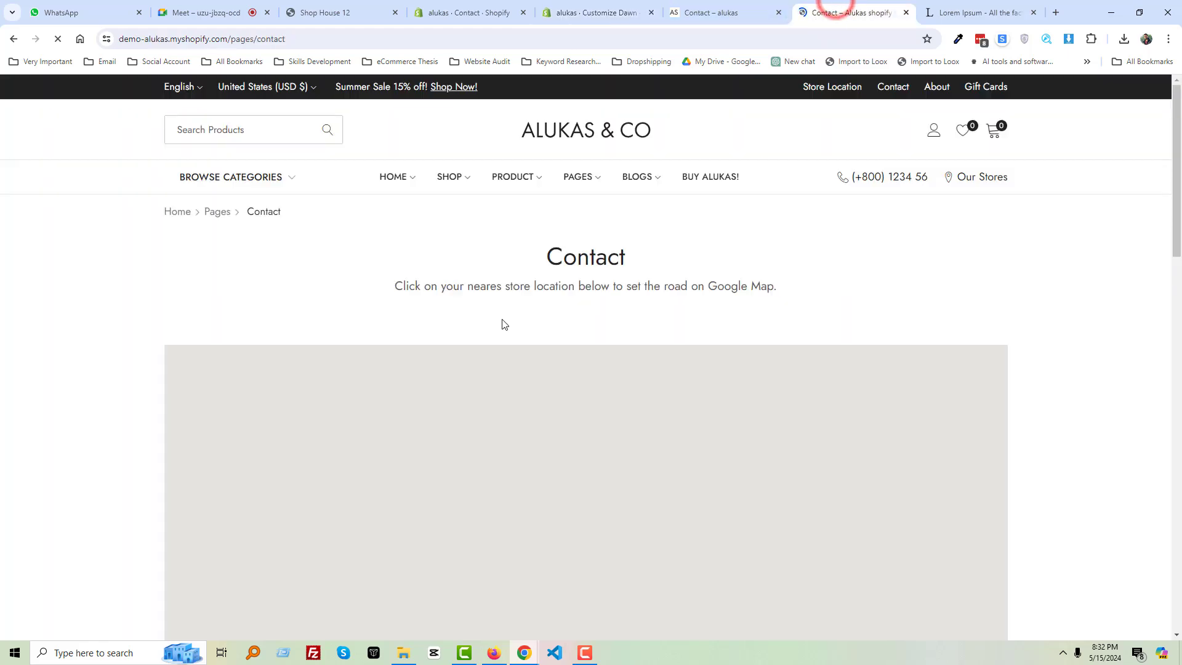
scroll(744, 351, "down", 2)
scroll(744, 352, "down", 6)
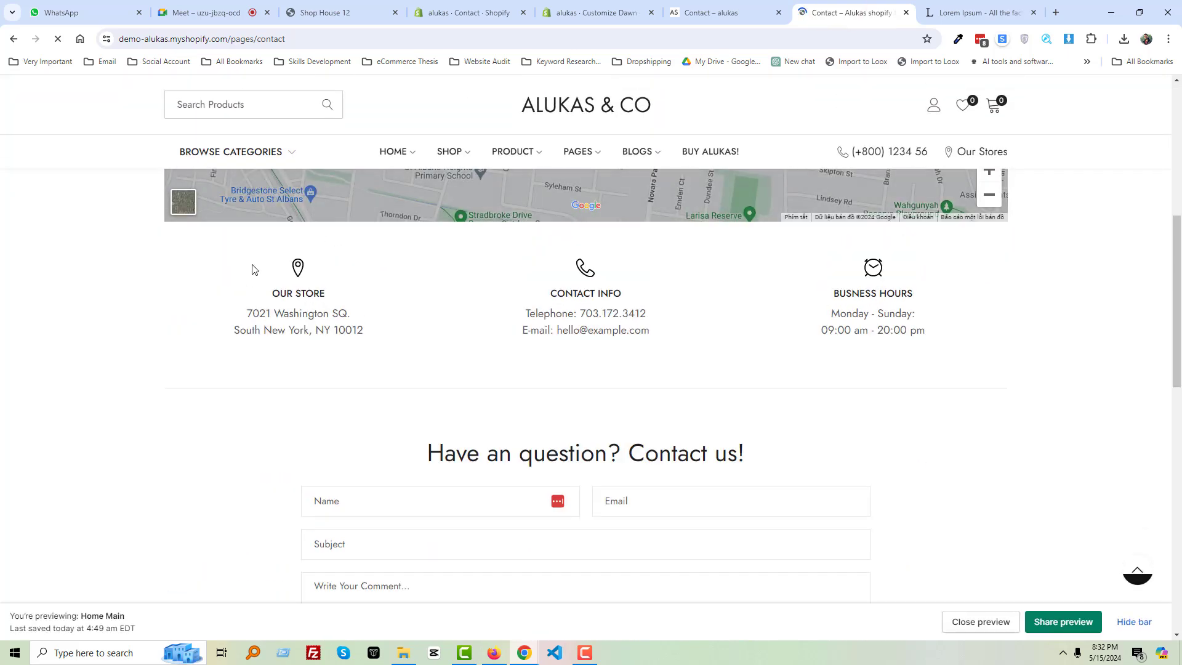
left_click_drag(252, 253, 1008, 334)
left_click(1008, 334)
scroll(768, 427, "down", 9)
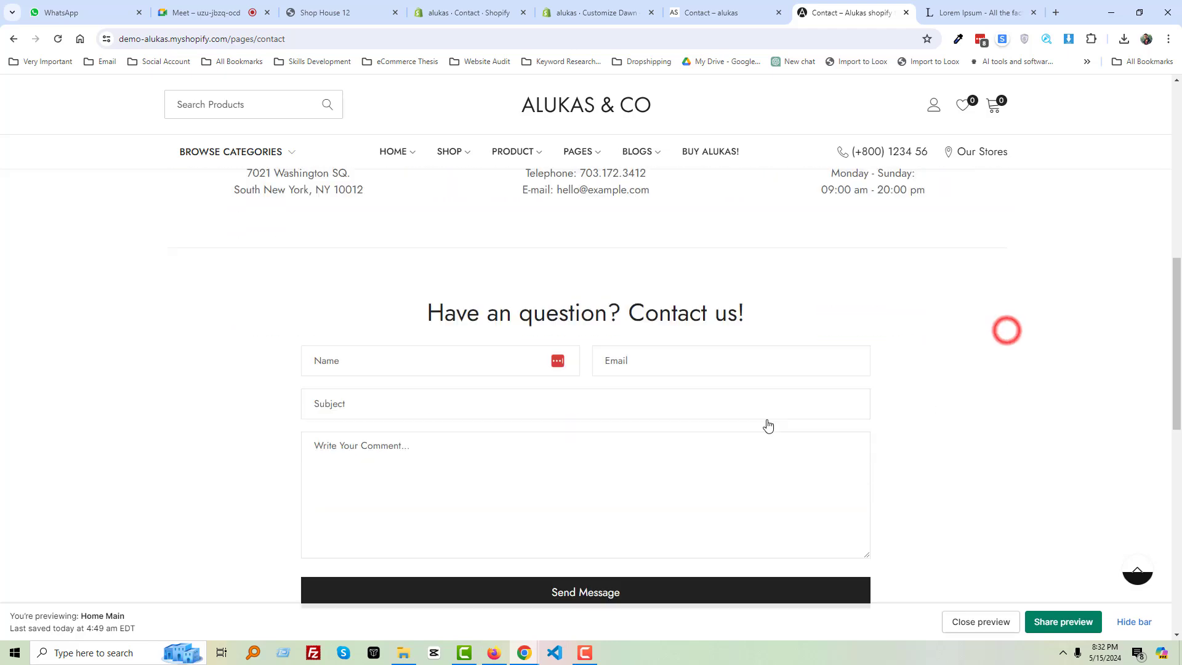
scroll(553, 406, "up", 15)
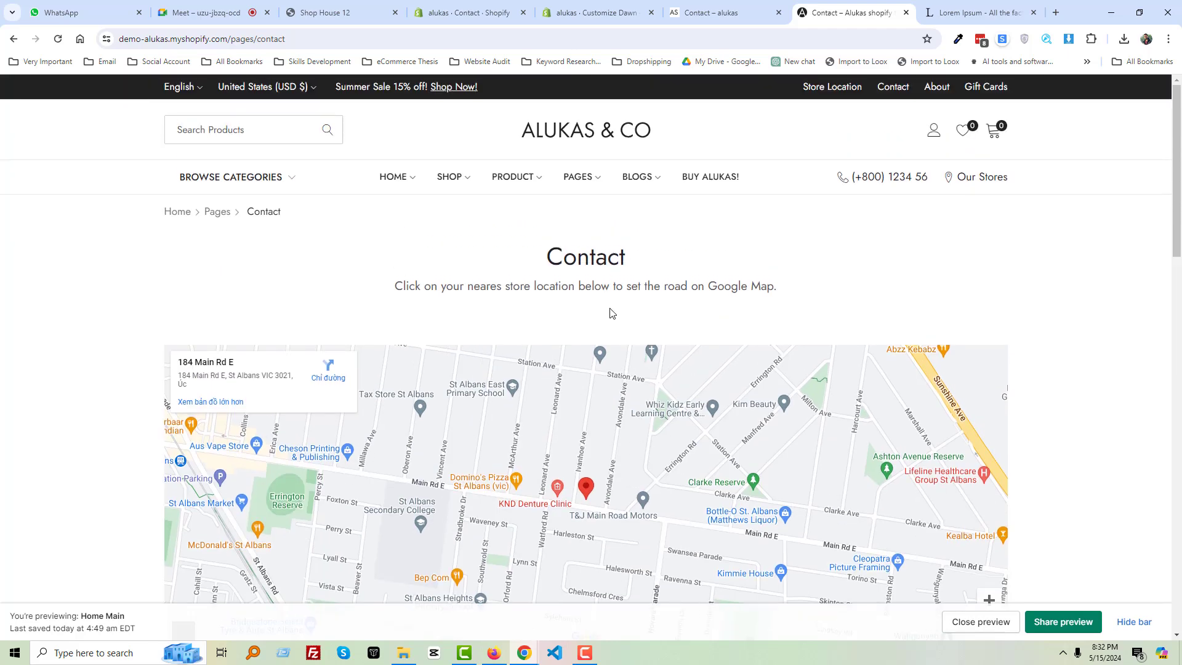
left_click_drag(672, 281, 802, 290)
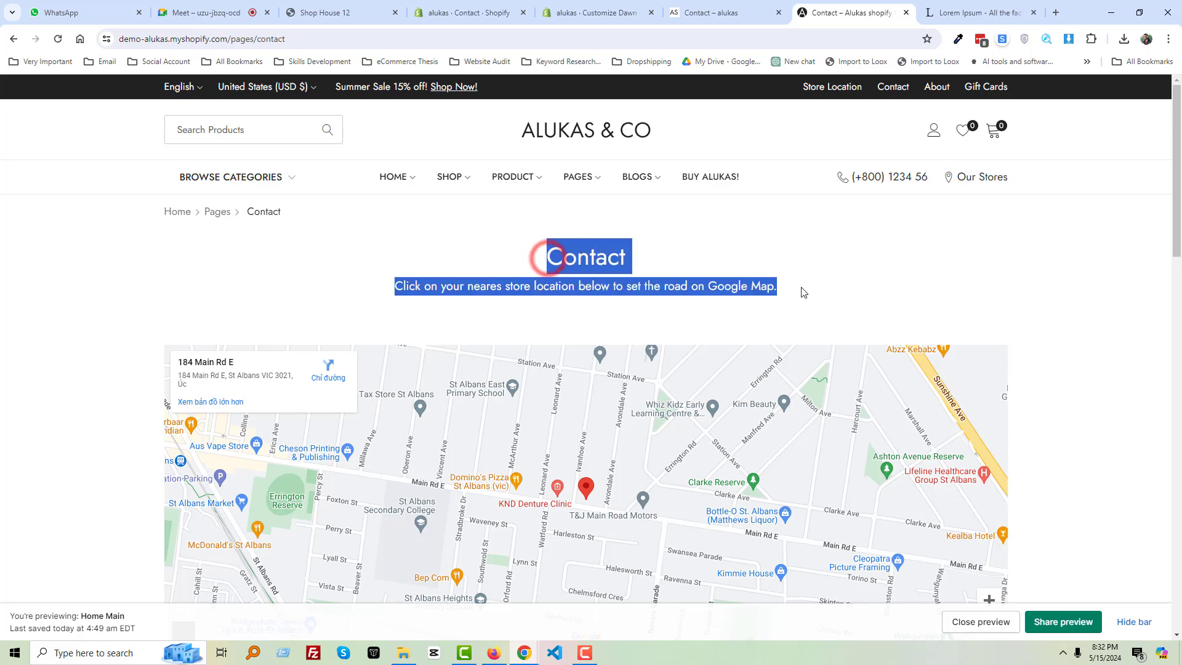
Add a Rich text section to the contact template in the theme editor
left_click(733, 9)
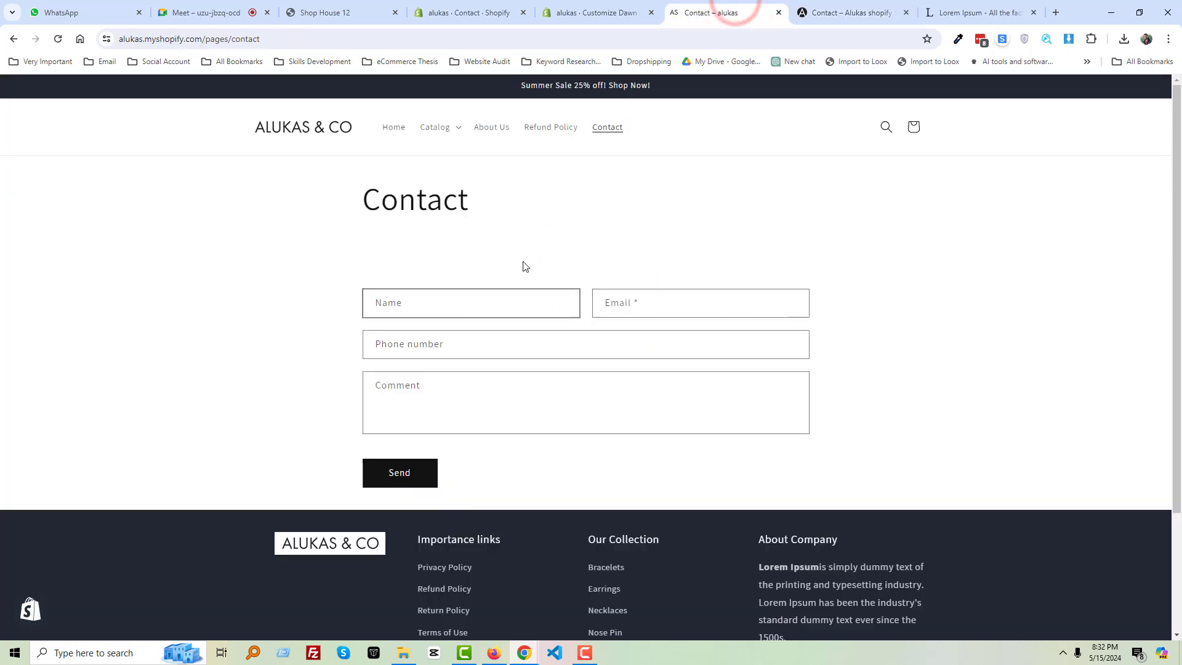
left_click(573, 10)
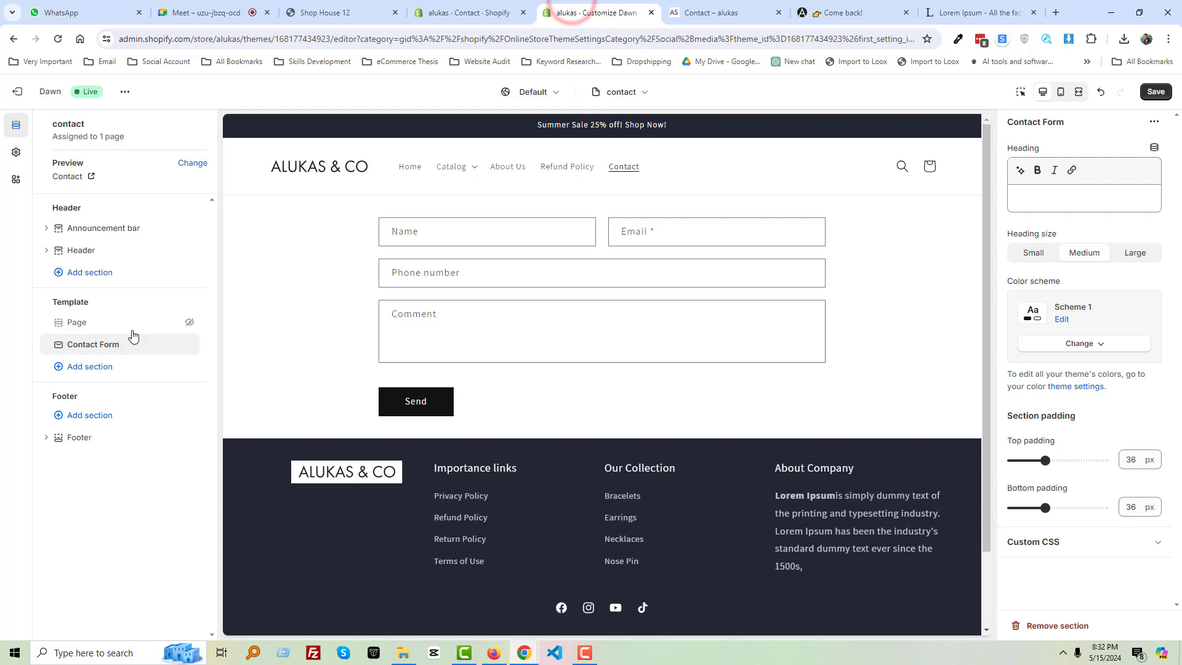
left_click(100, 367)
left_click(253, 423)
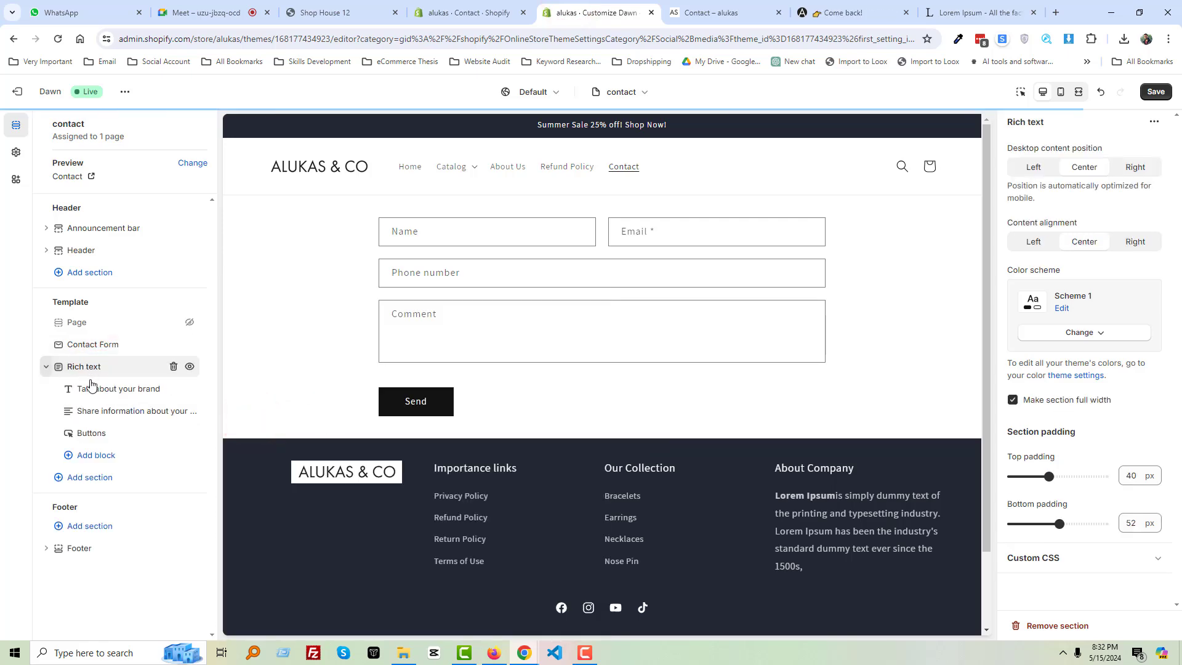
Replace the Rich text section's heading with "Contact", taking the wording from the demo store page and cutting the extra sentence for reuse
left_click(101, 388)
triple_click(1026, 201)
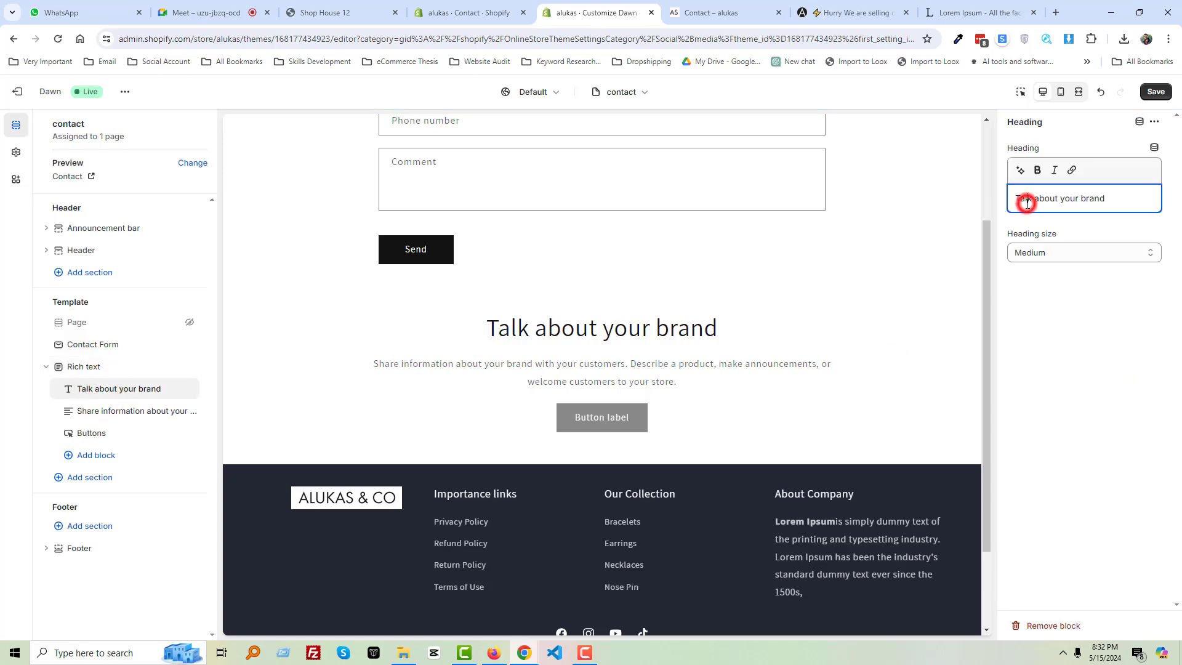
type("ContactClick on your neares store location below to set the road on Google Map.")
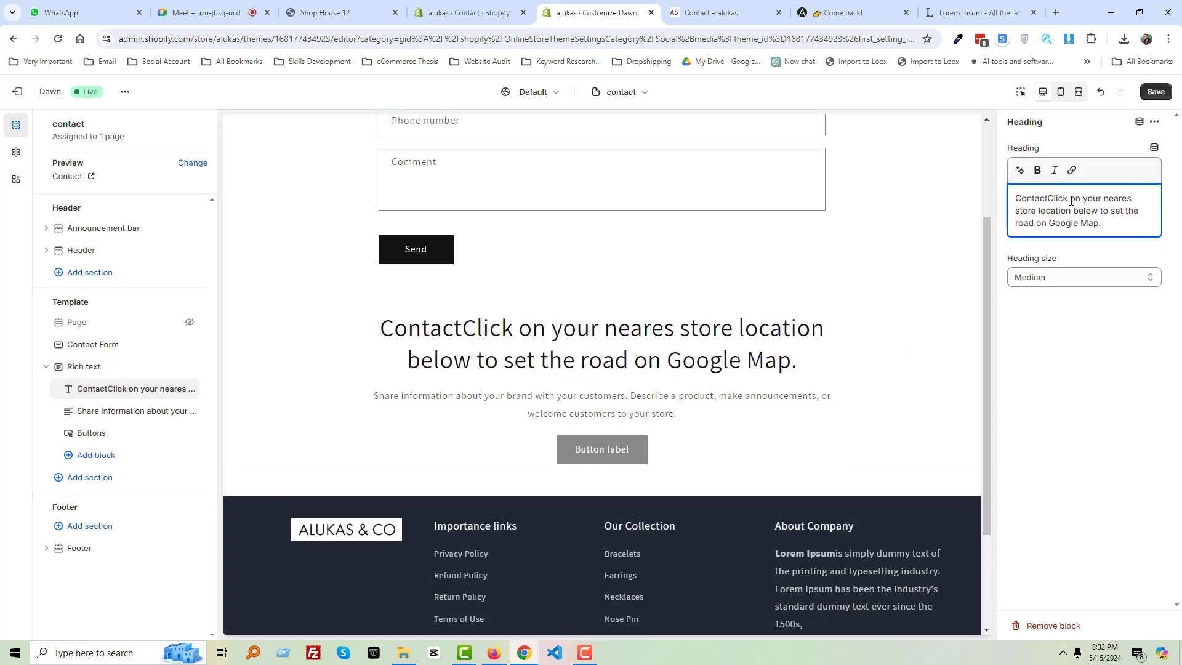
left_click(828, 12)
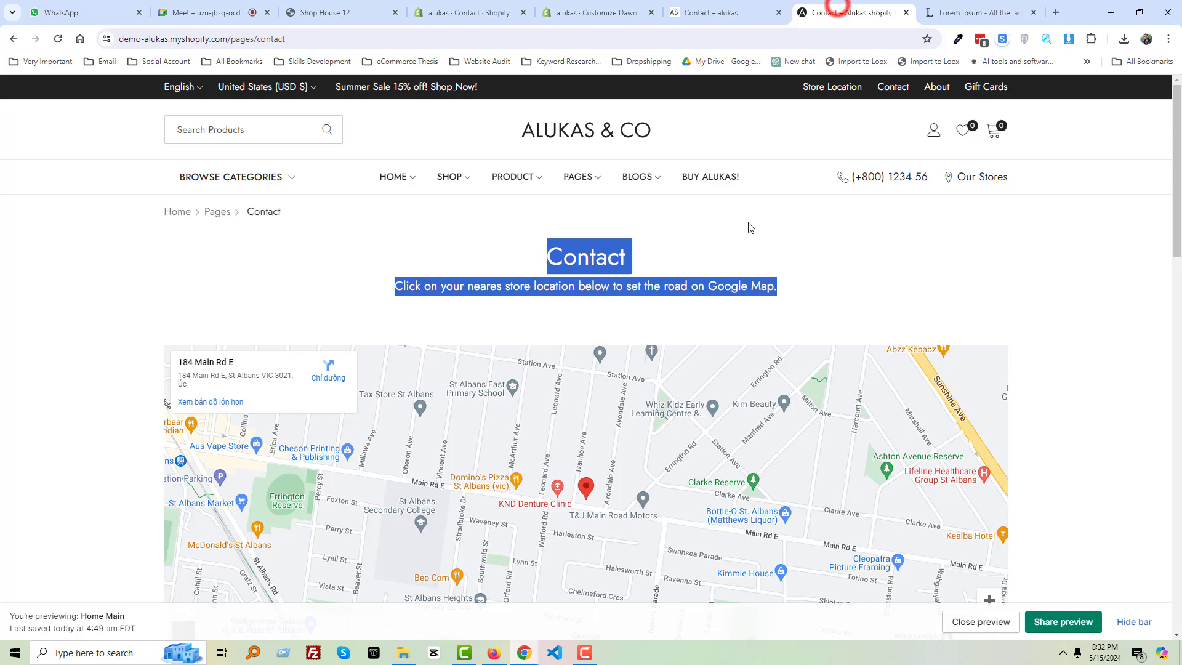
left_click(645, 245)
left_click(574, 12)
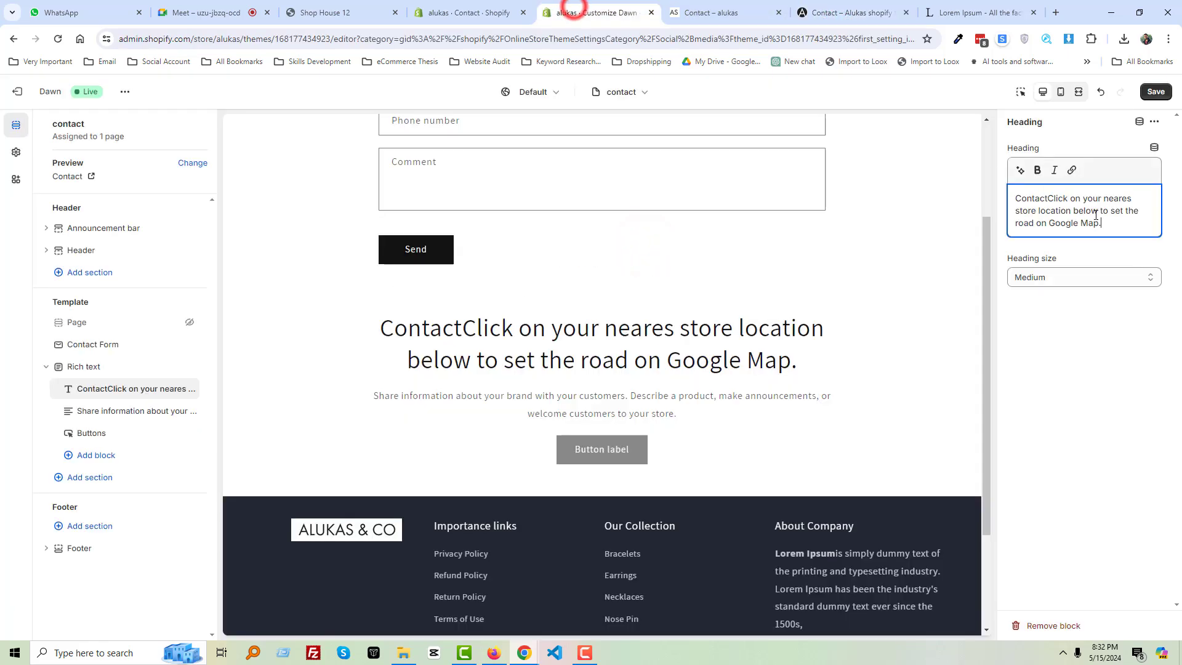
left_click(1049, 200, "shift")
key("ctrl+c")
key("BackSpace")
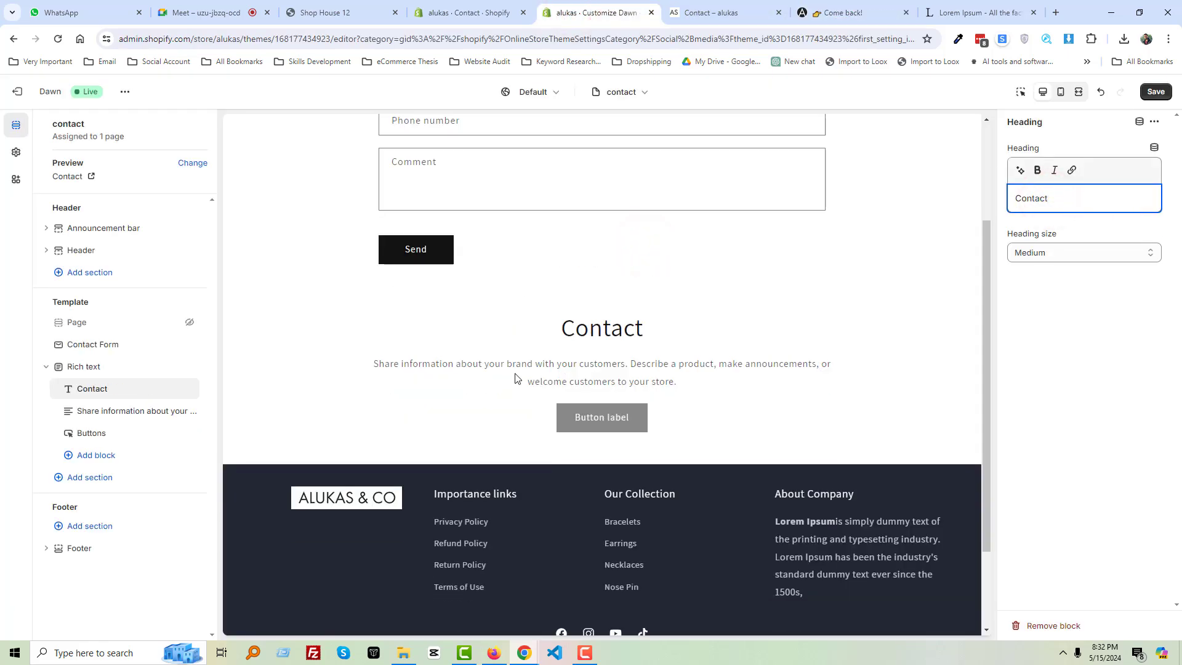
Set the Rich text description to "Click on your neares store location below to set the road on Google Map."
left_click(150, 419)
triple_click(1050, 236)
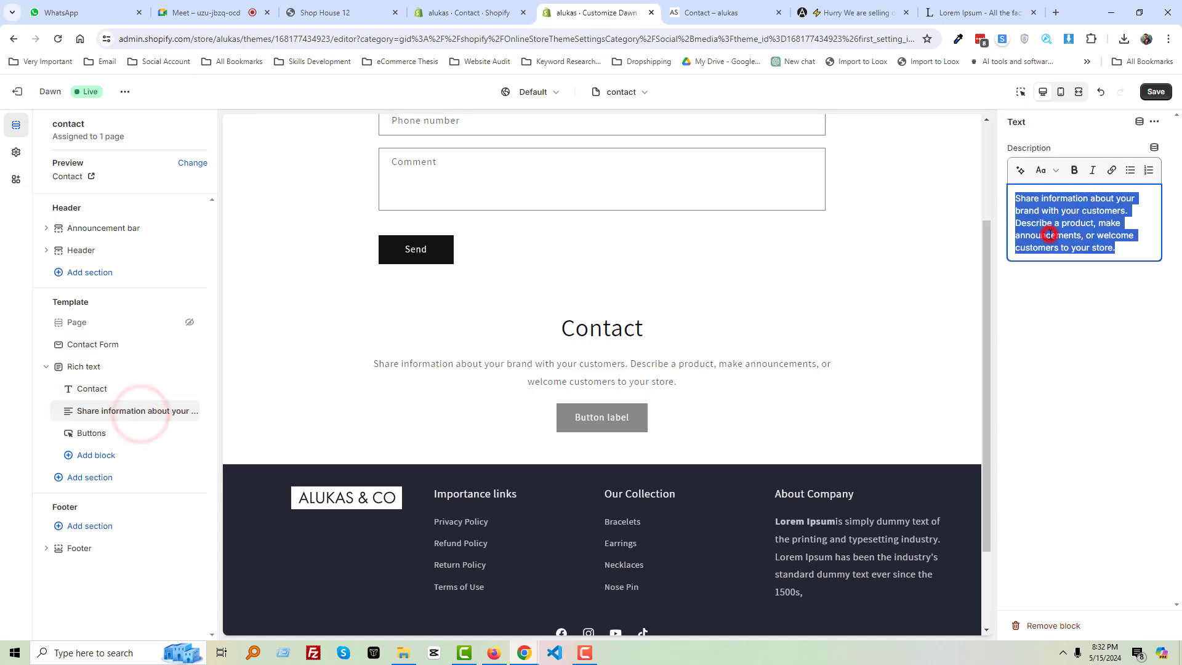
key("ctrl+v")
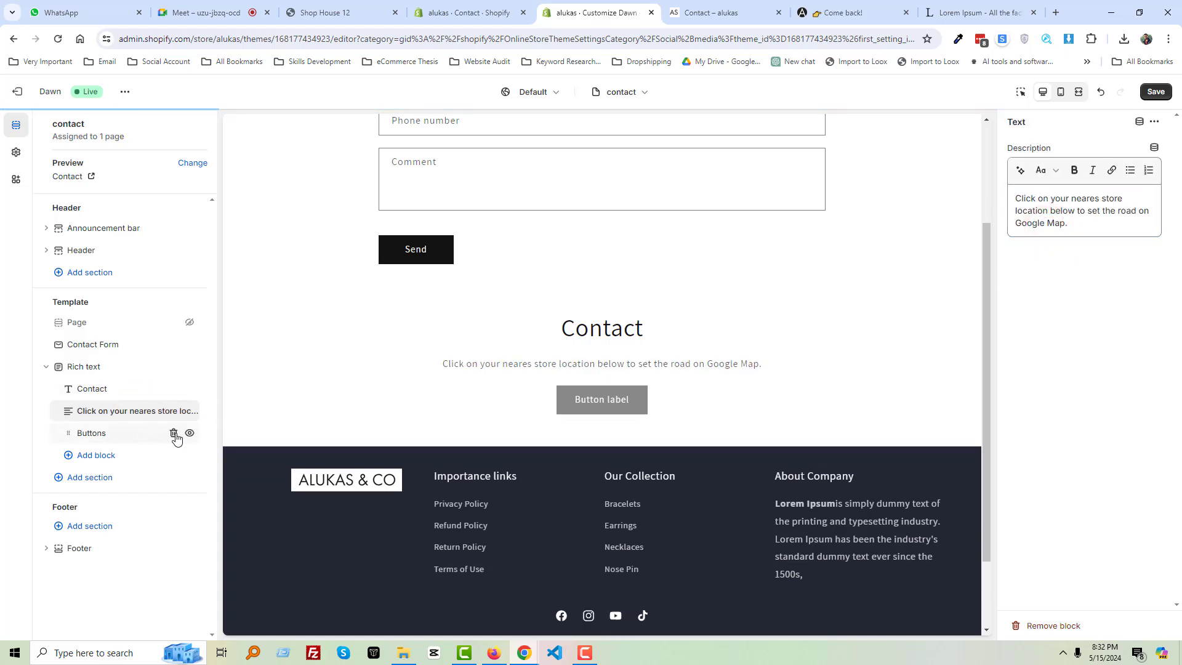
Remove the Buttons block from the Rich text section, and move the section above Contact Form with its settings open
left_click(174, 434)
left_click_drag(55, 367, 57, 348)
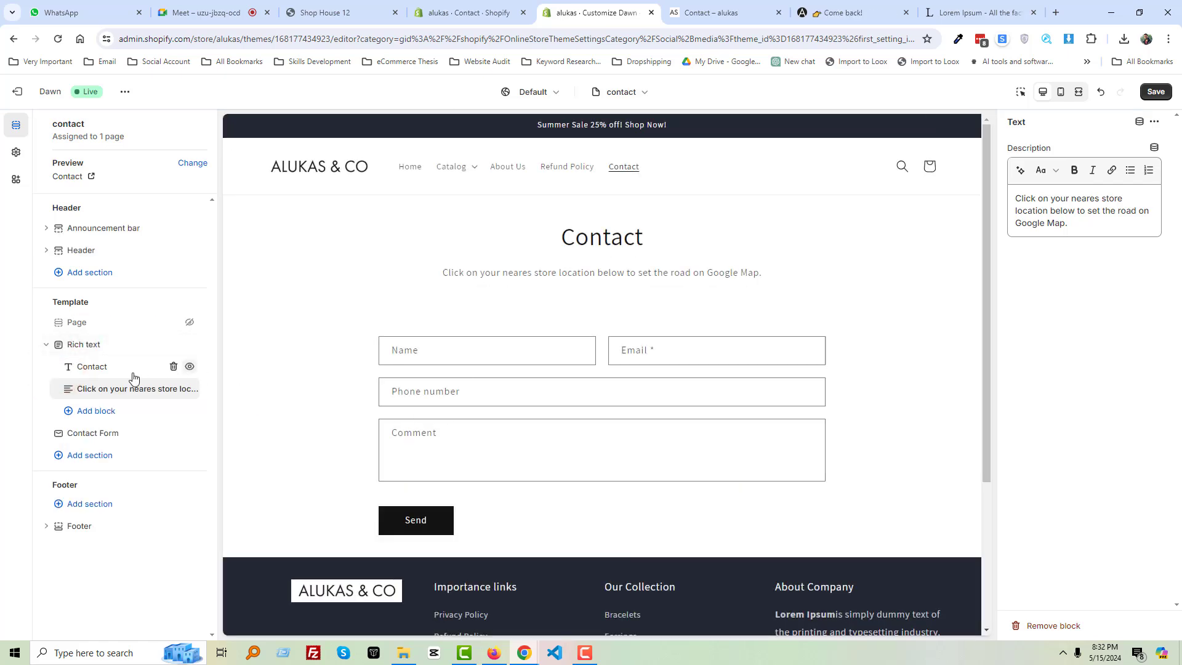
left_click(100, 344)
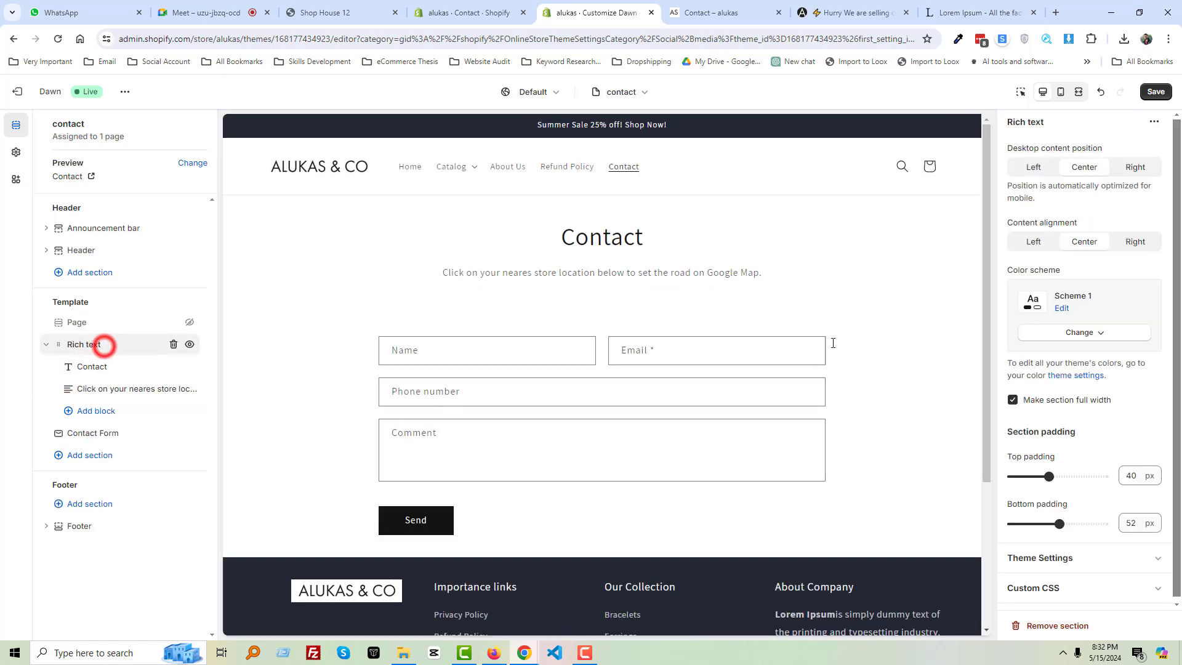
Set the Rich text section's top padding to 20 px and its bottom padding to 0 px
double_click(1138, 472)
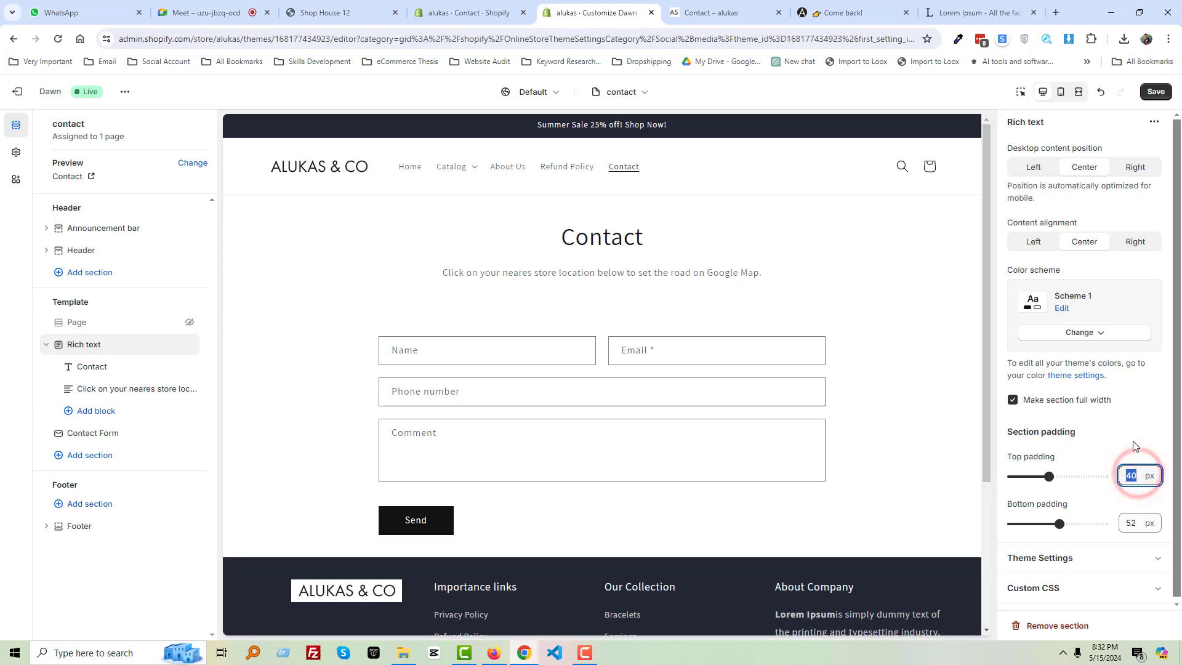
type("20")
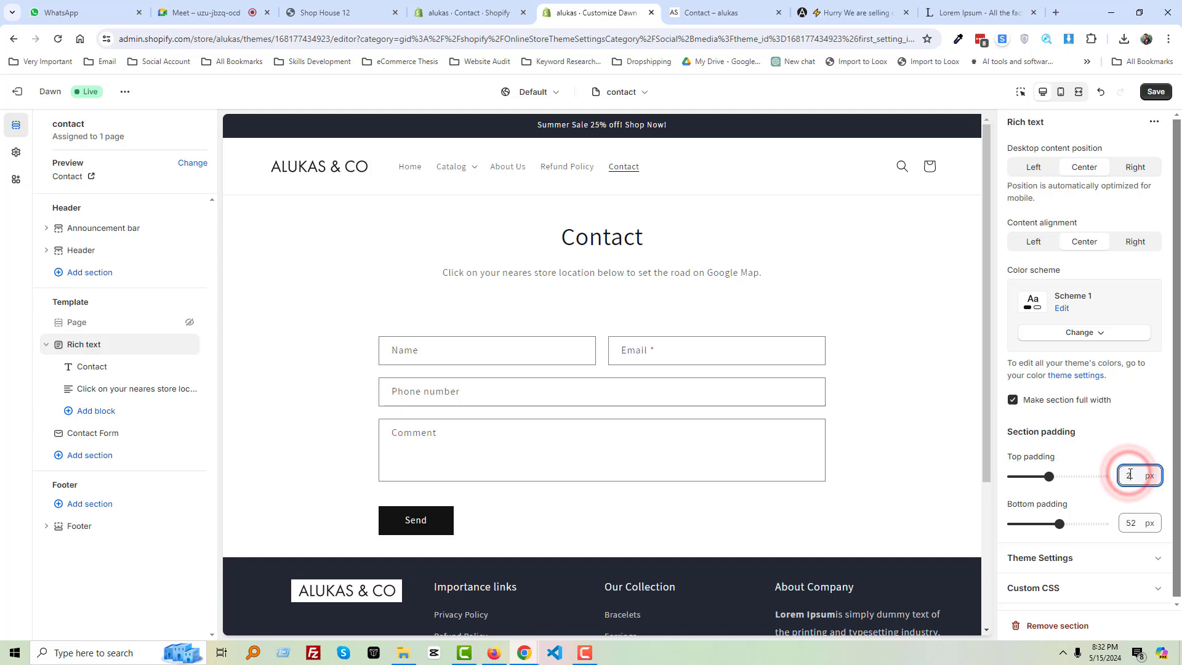
left_click(1130, 440)
double_click(1133, 523)
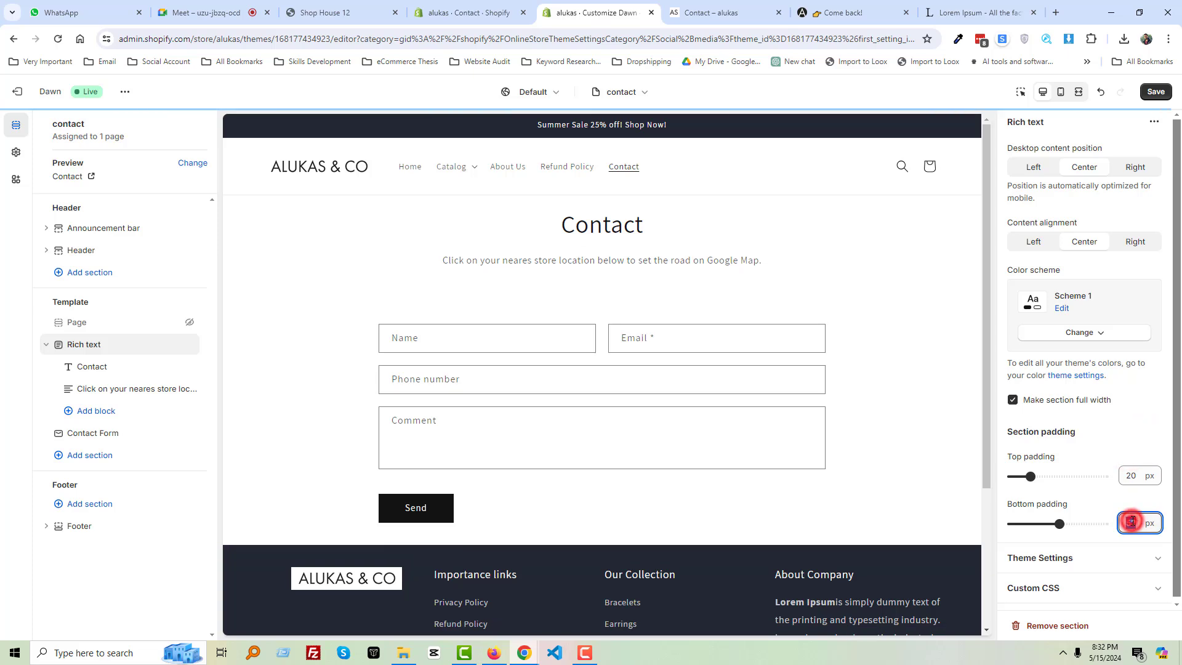
type("0")
left_click(1106, 505)
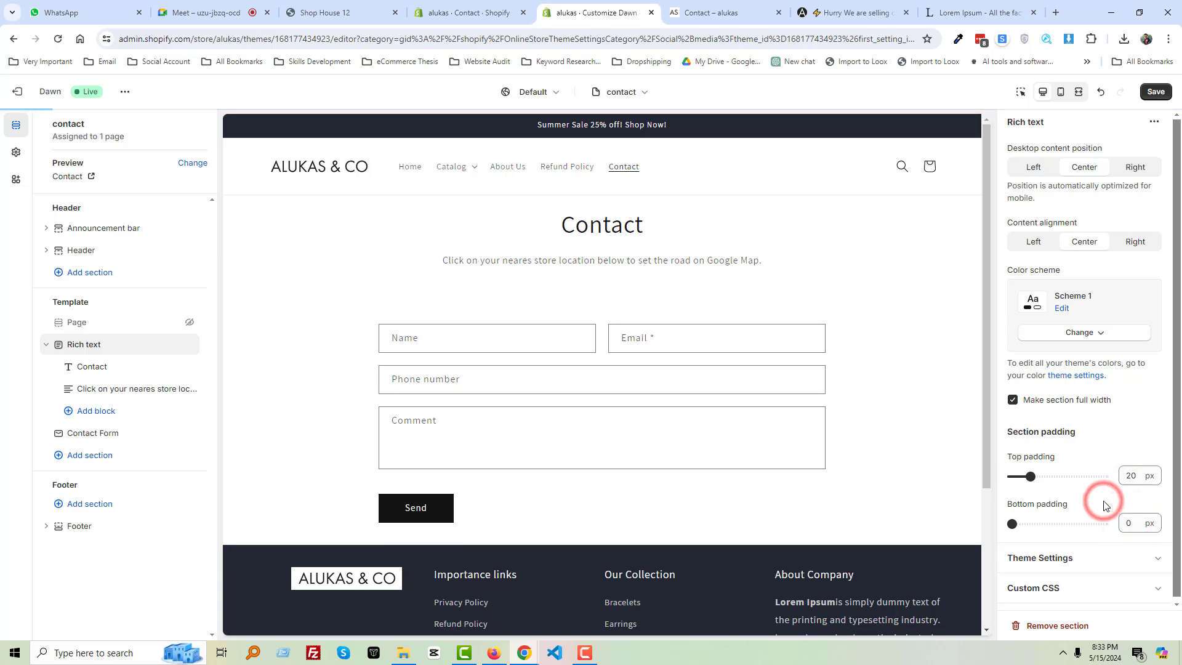
Set the Rich text section's top padding to 52 px and bottom padding to 20 px, after trying 26 px for the bottom
double_click(1132, 480)
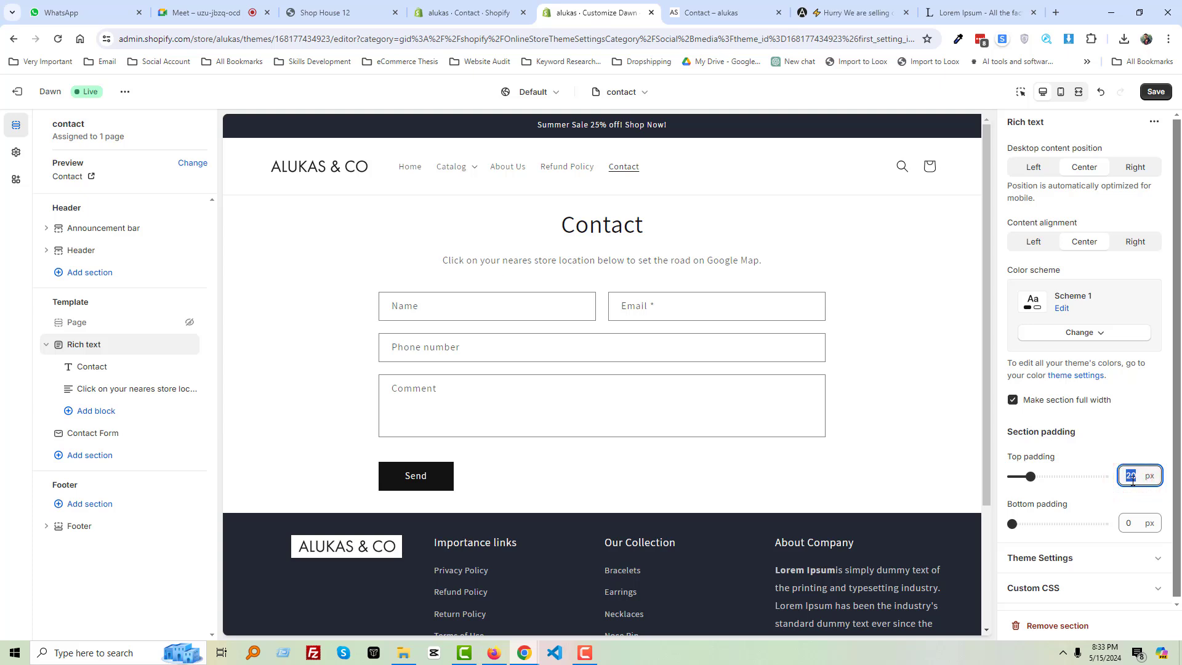
type("50")
left_click(1129, 450)
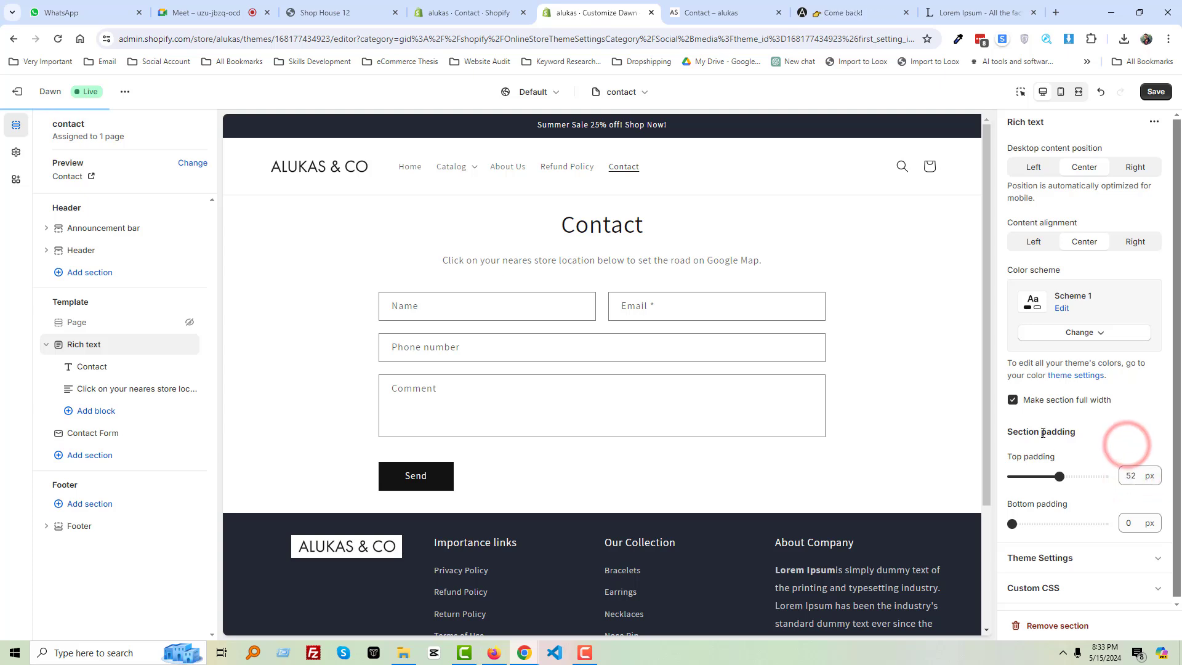
double_click(1134, 528)
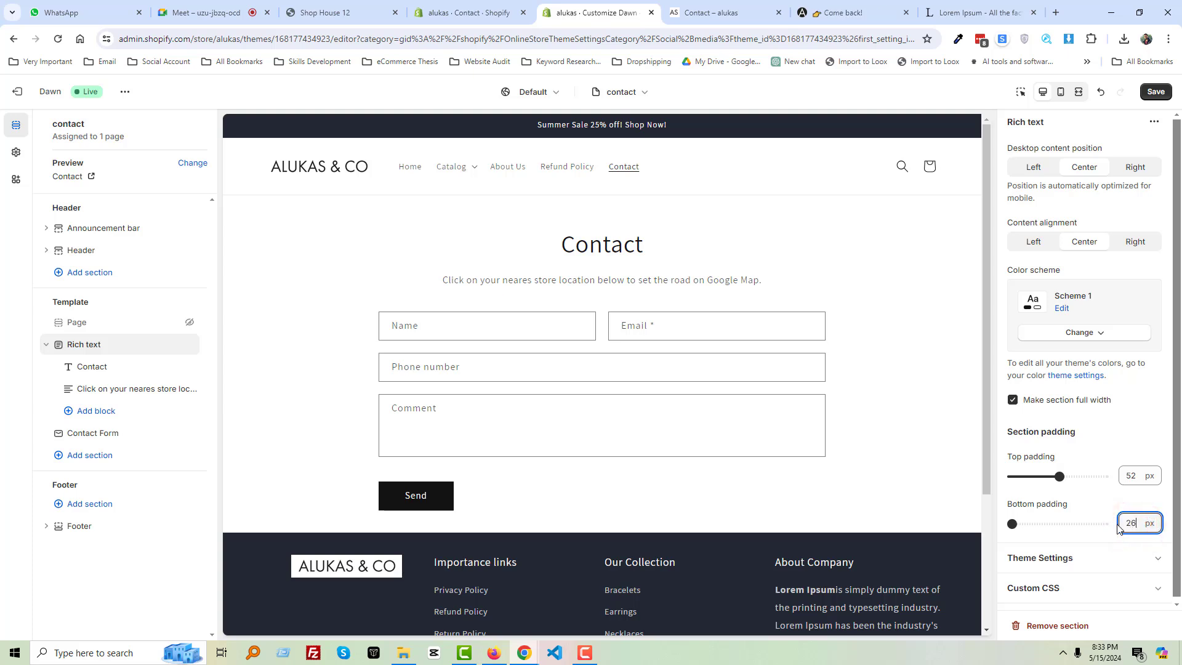
type("26")
left_click(1110, 508)
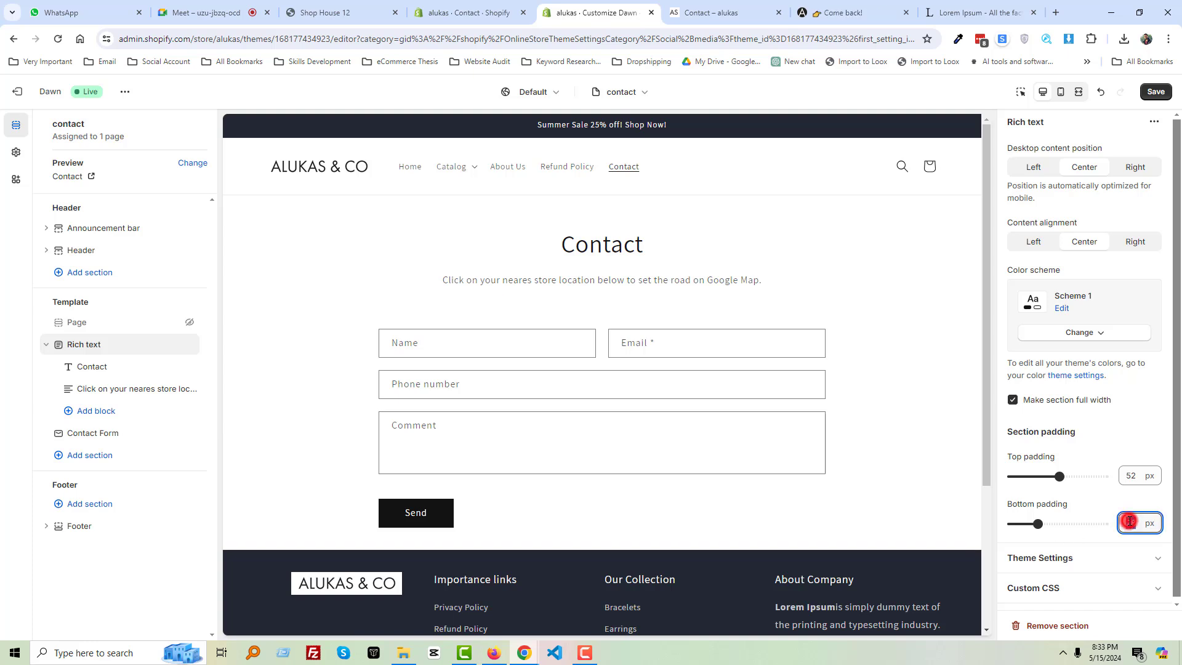
type("20")
left_click(1110, 509)
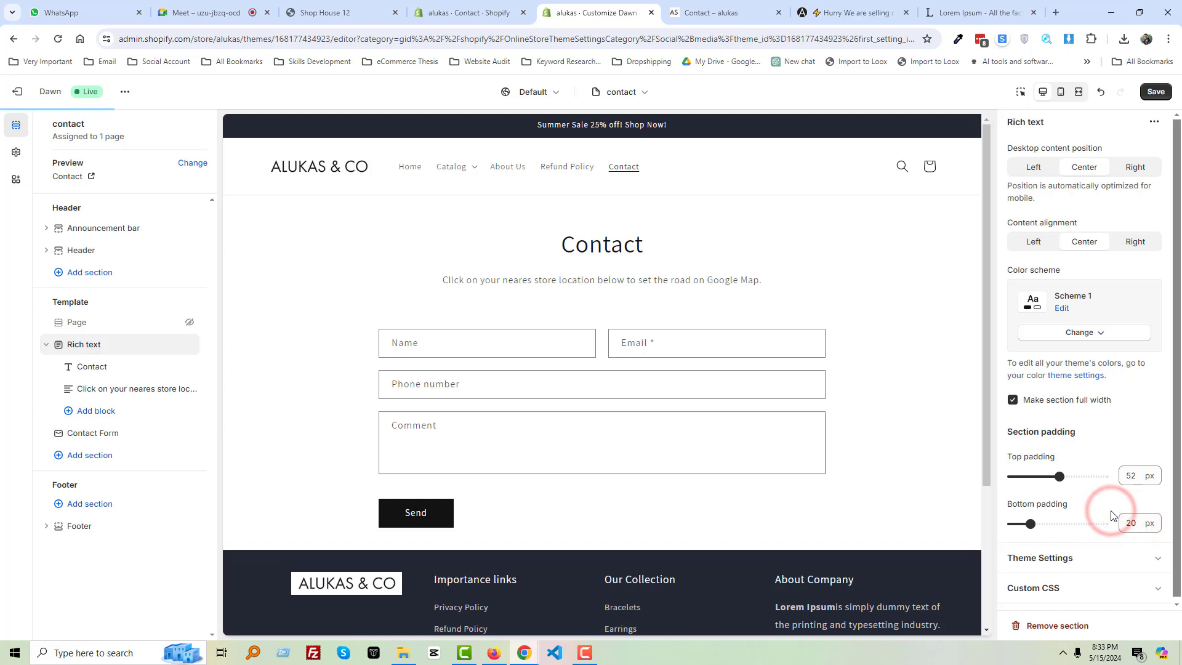
Add a Custom Liquid section below Contact Form in the contact template and activate its empty Liquid code field
scroll(519, 417, "down", 3)
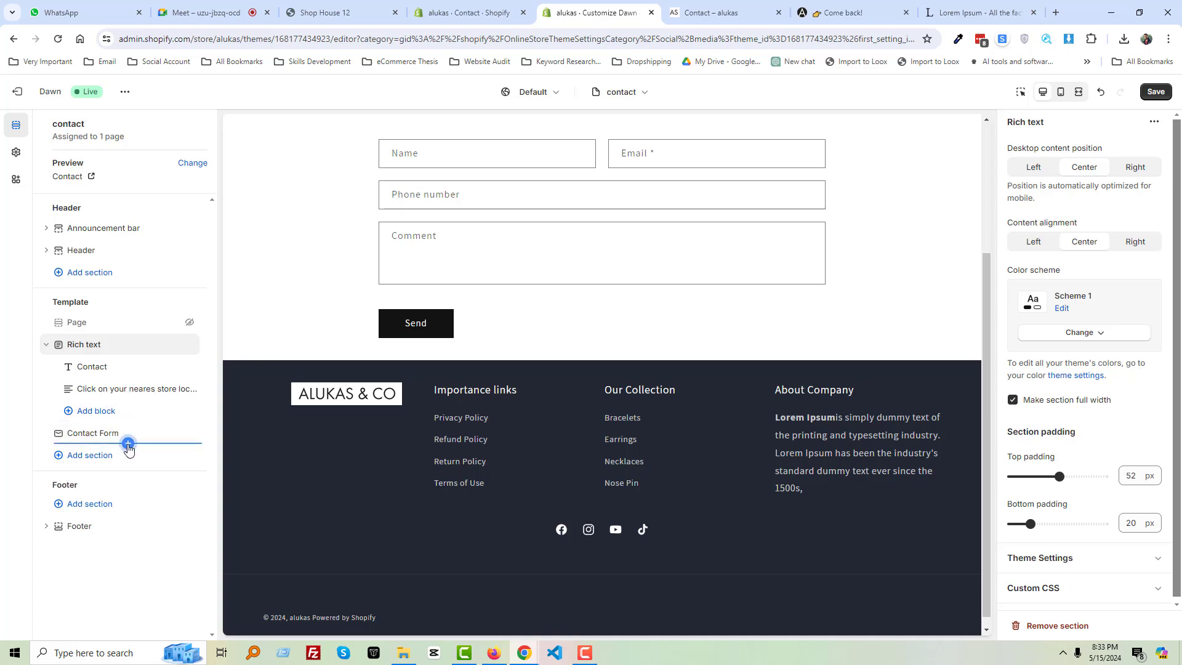
left_click(127, 443)
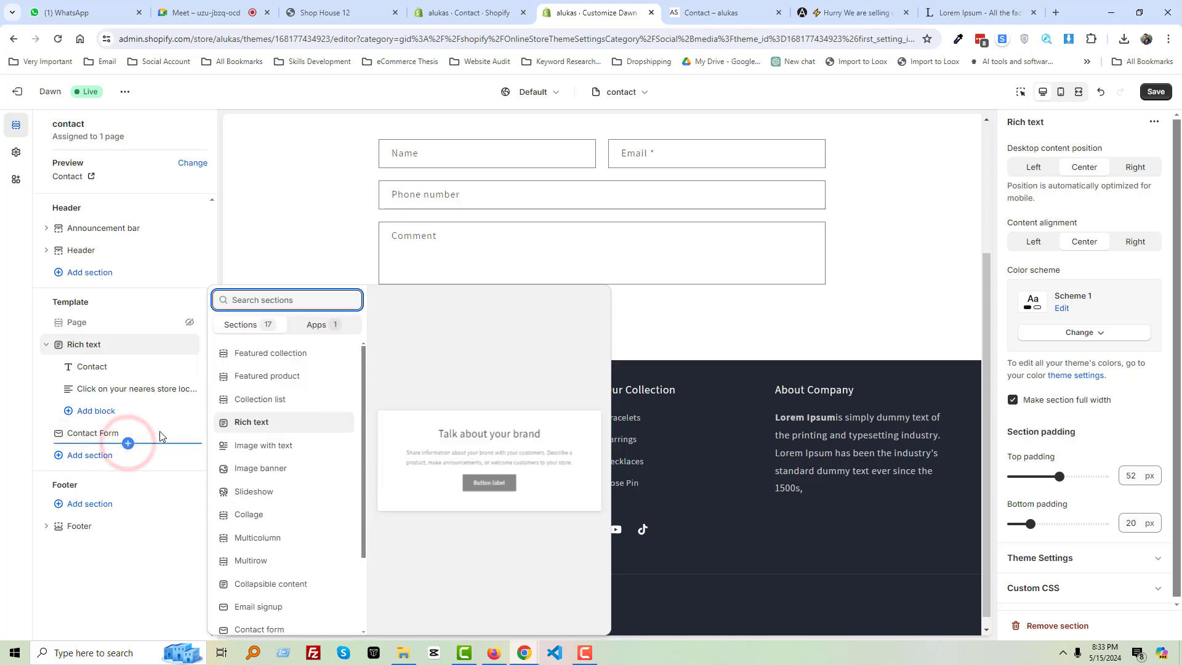
scroll(293, 541, "down", 2)
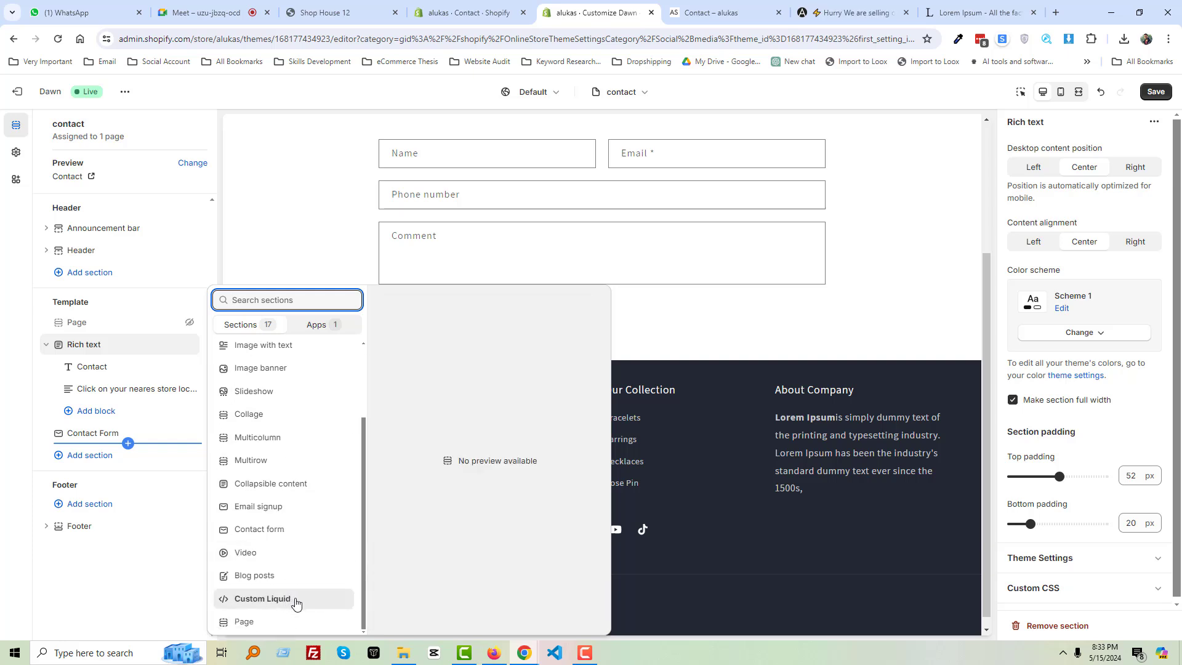
left_click(296, 601)
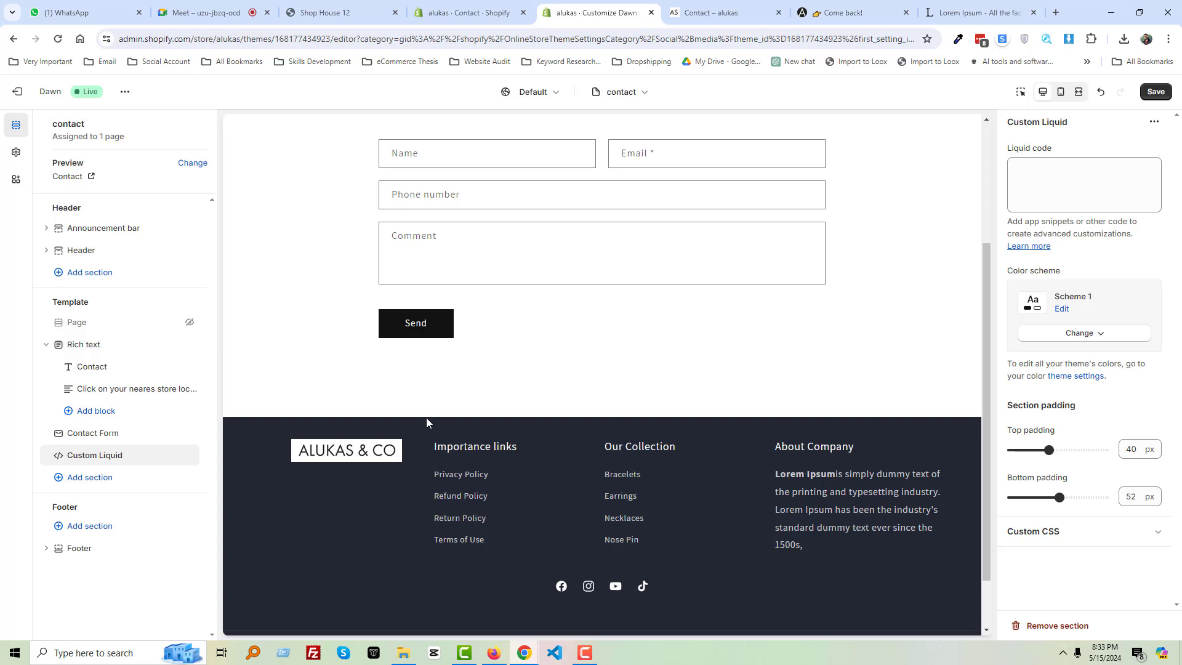
left_click(1111, 170)
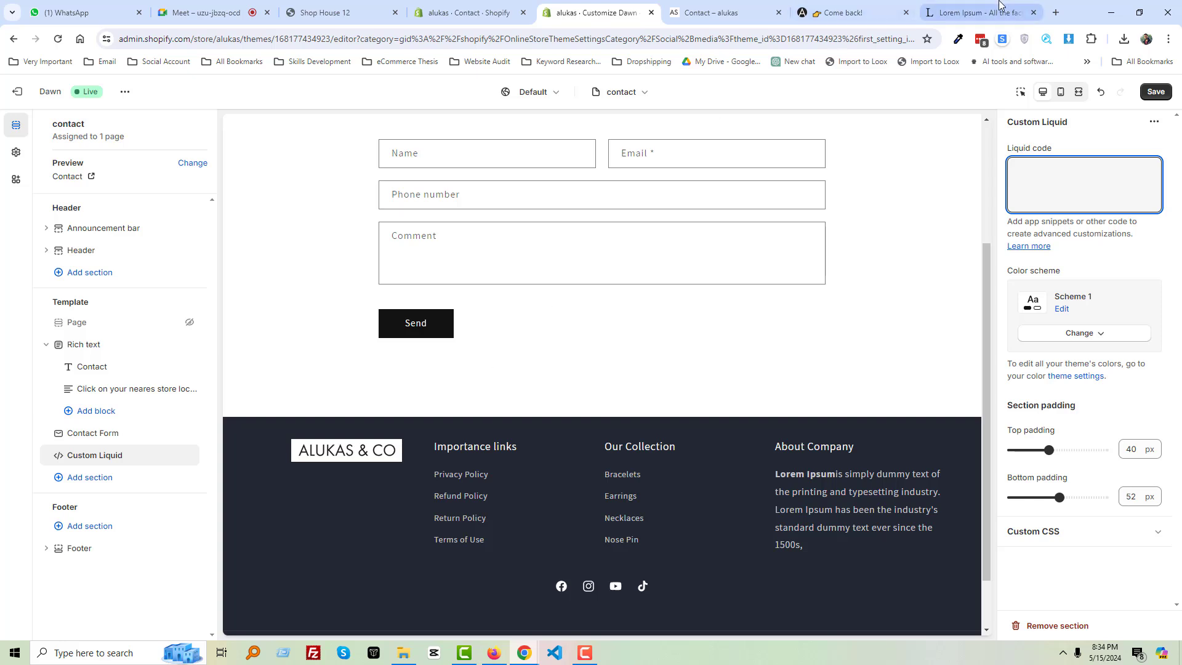
Search Google for "map" in a new browser tab and open Google Maps from the results
left_click(1054, 12)
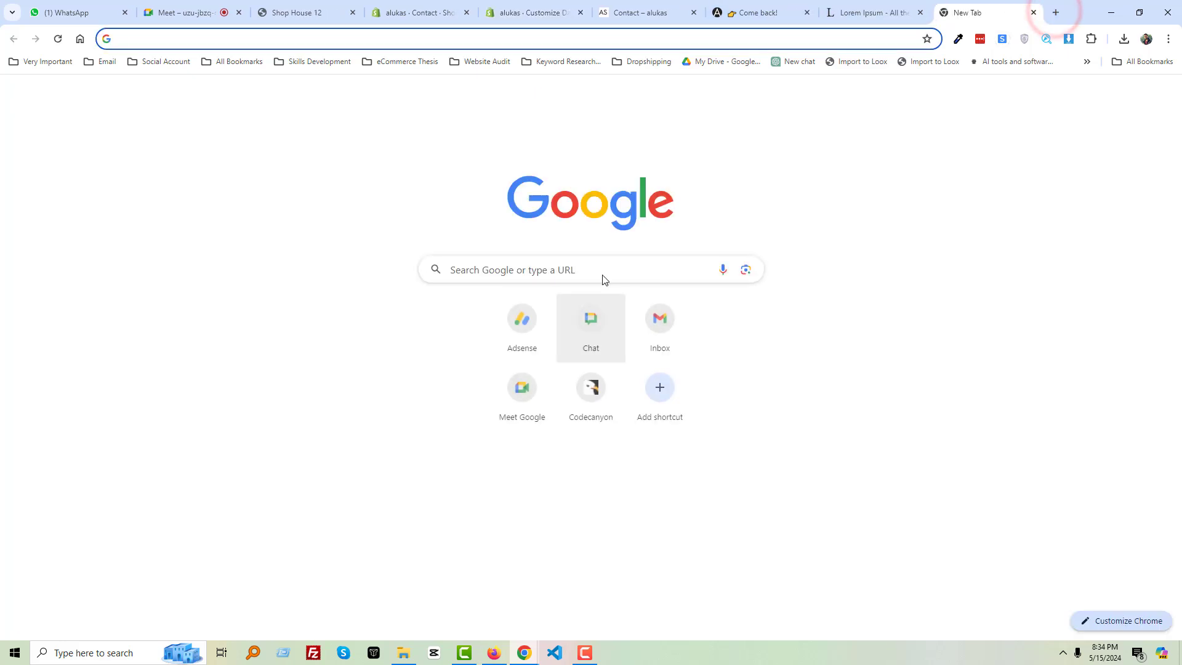
left_click(599, 267)
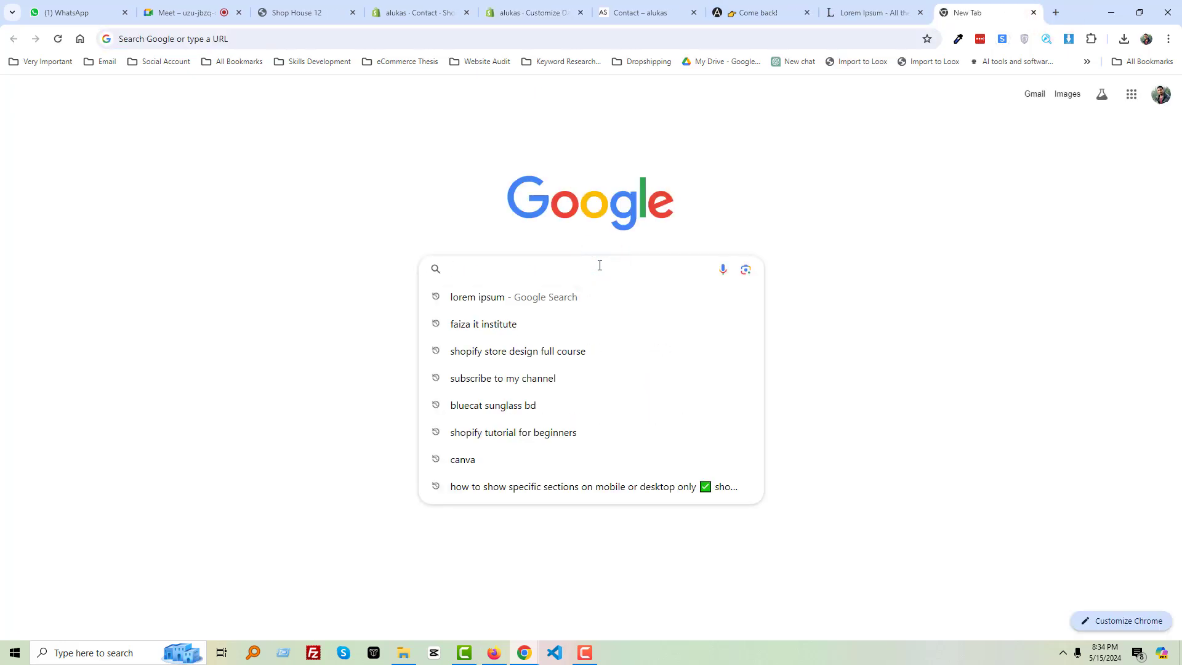
type("map")
key("Return")
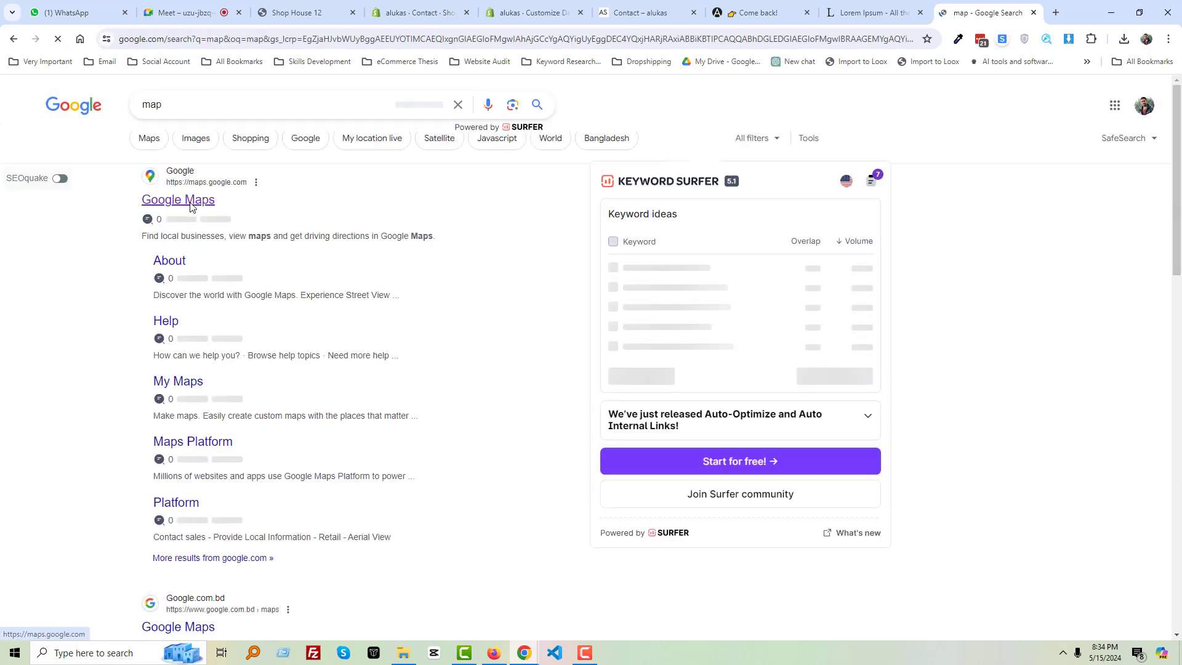
left_click(191, 206)
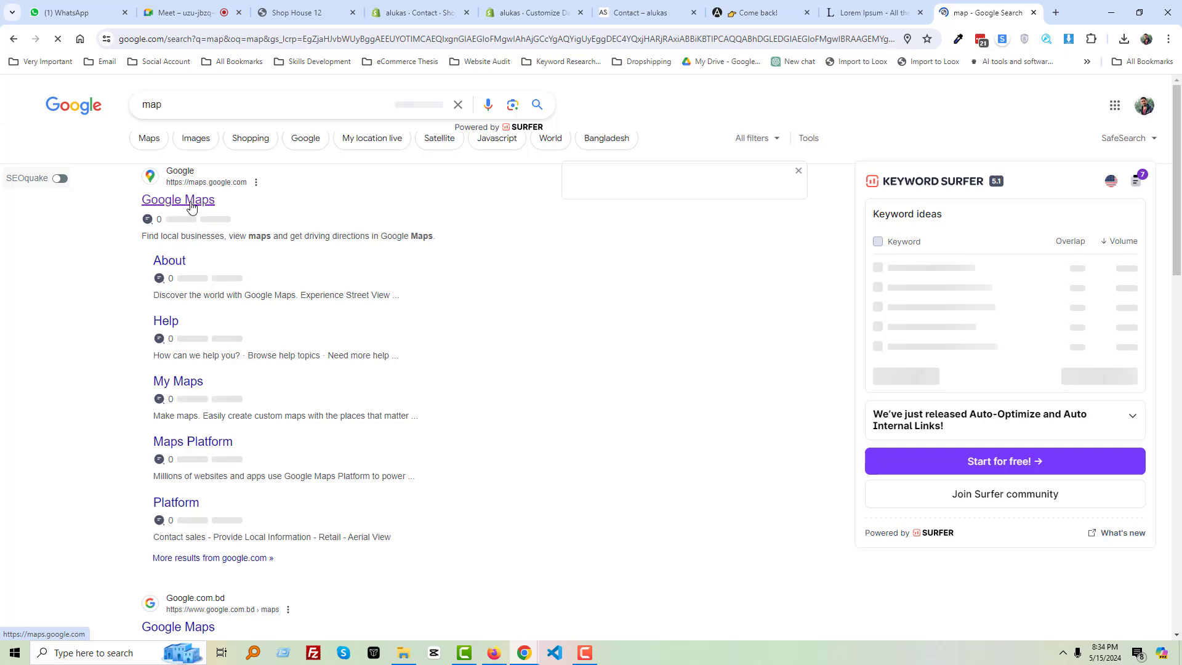
Switch to the Google Meet call, turn the microphone on, and return to Google Maps
left_click(205, 5)
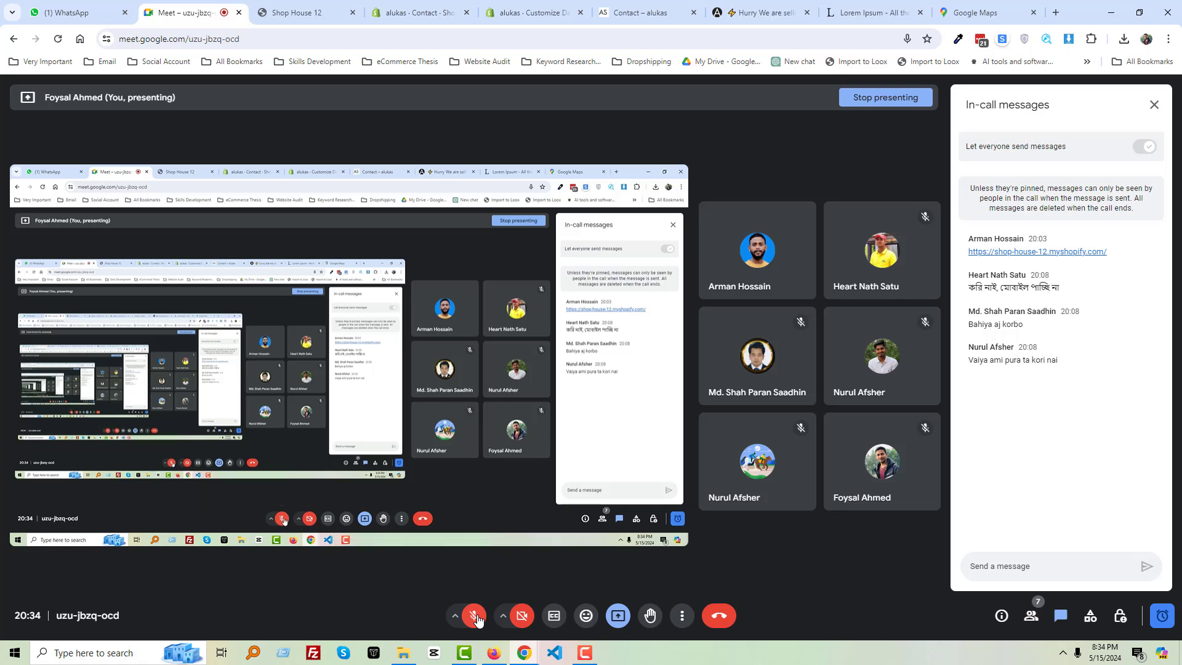
left_click(476, 615)
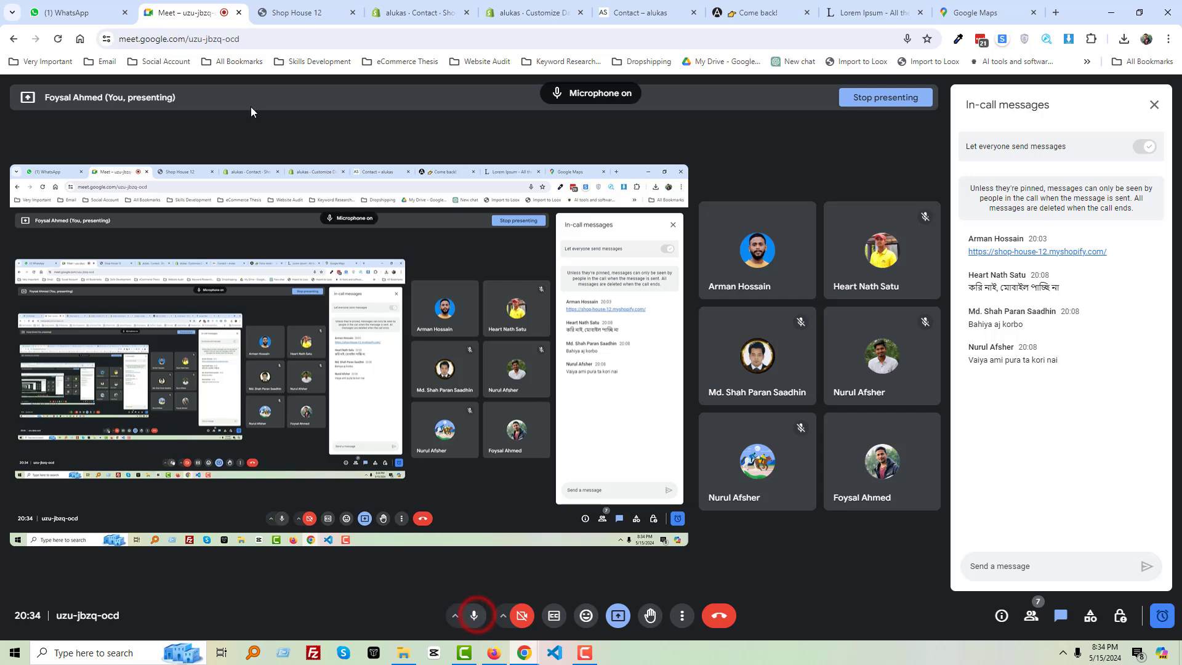
left_click(981, 11)
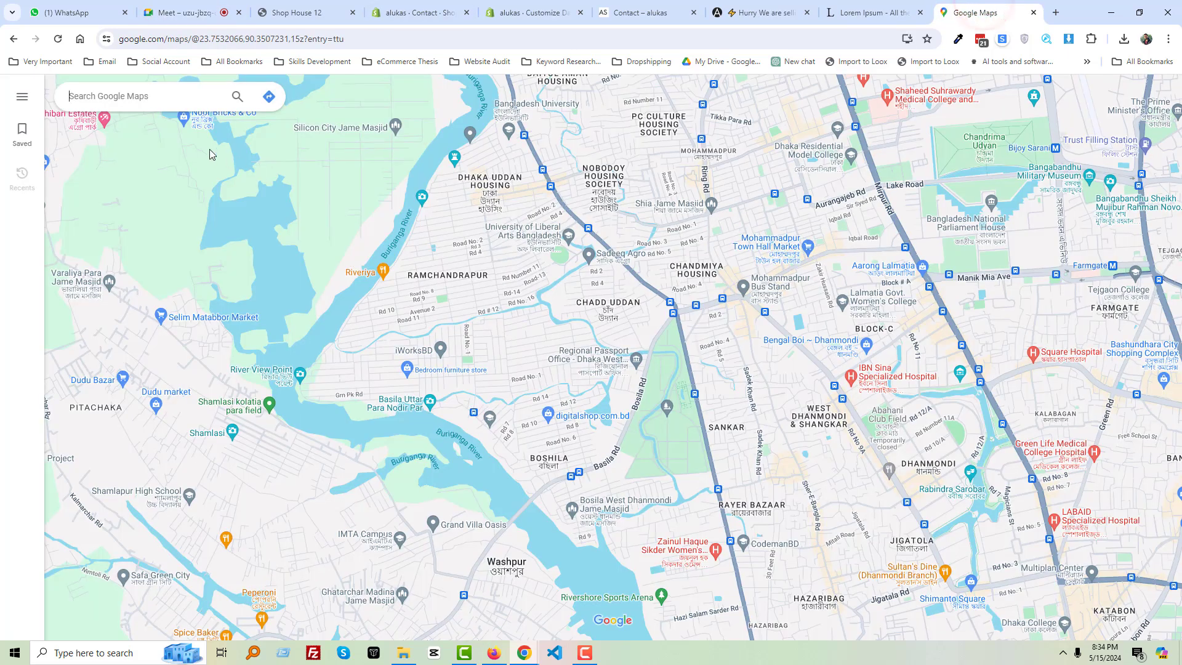
Find Faiza IT Institute in Google Maps and open the embed-map code in its sharing options
left_click(143, 102)
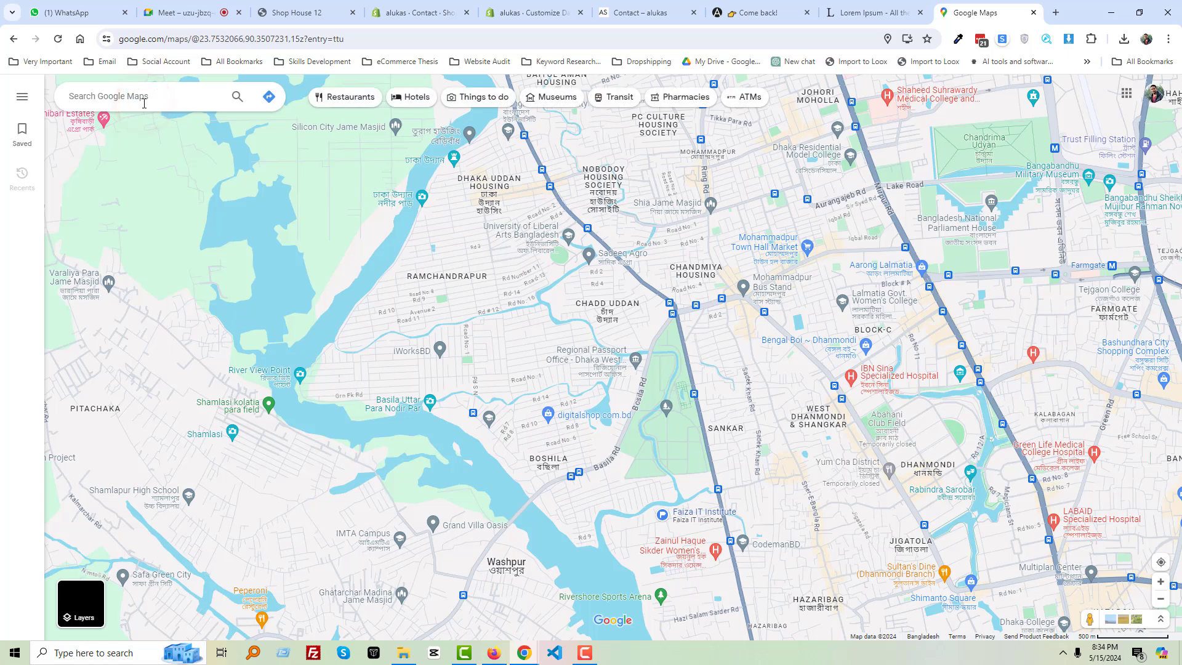
type("Faiza")
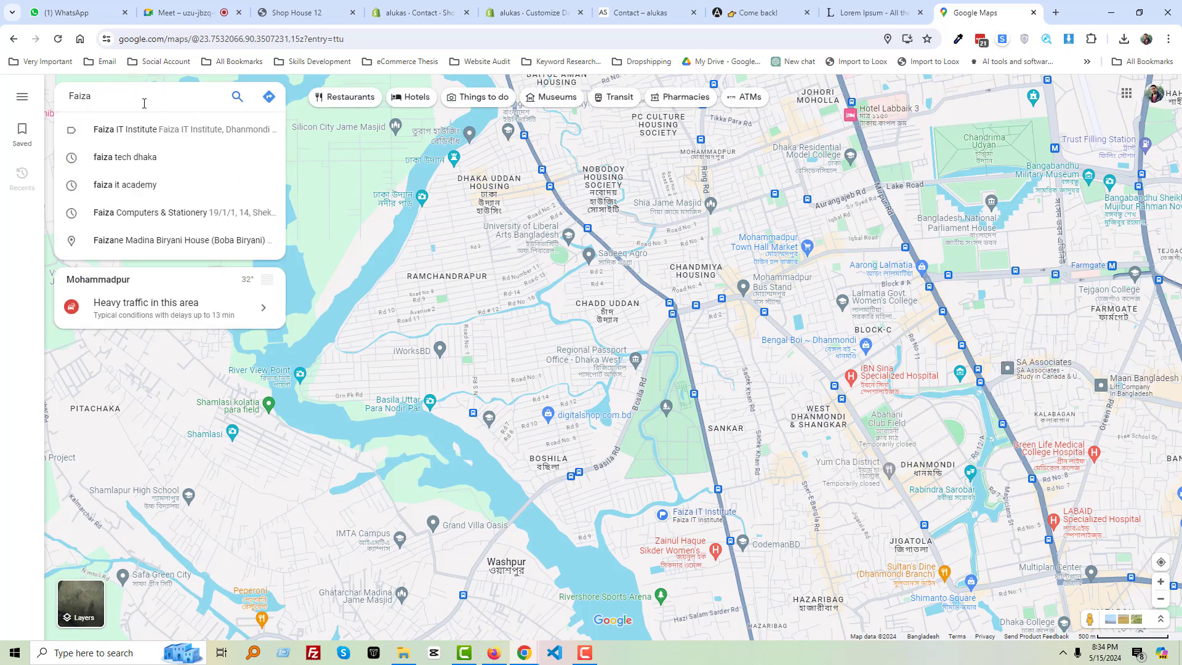
left_click(151, 131)
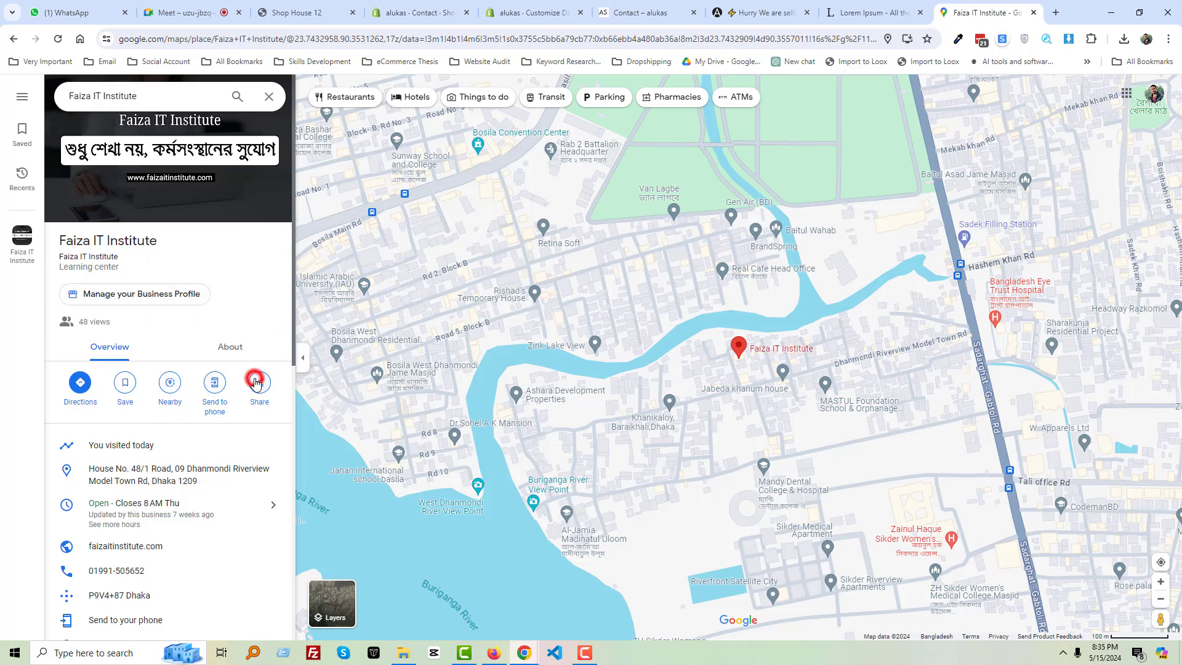
left_click(256, 383)
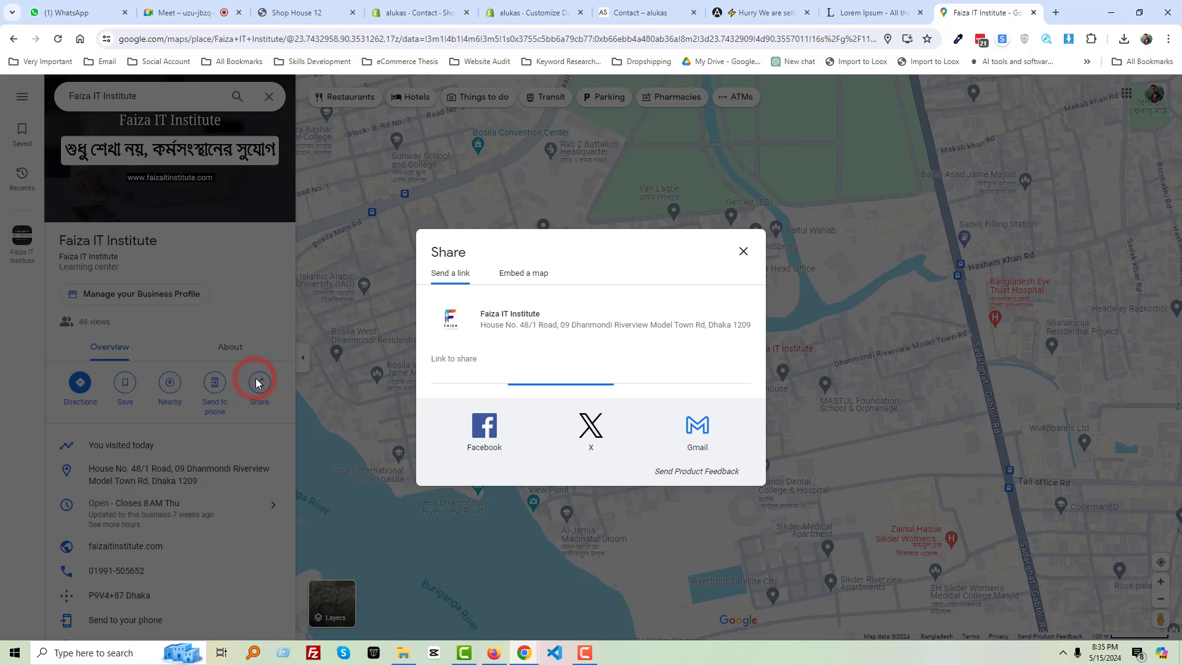
left_click(528, 275)
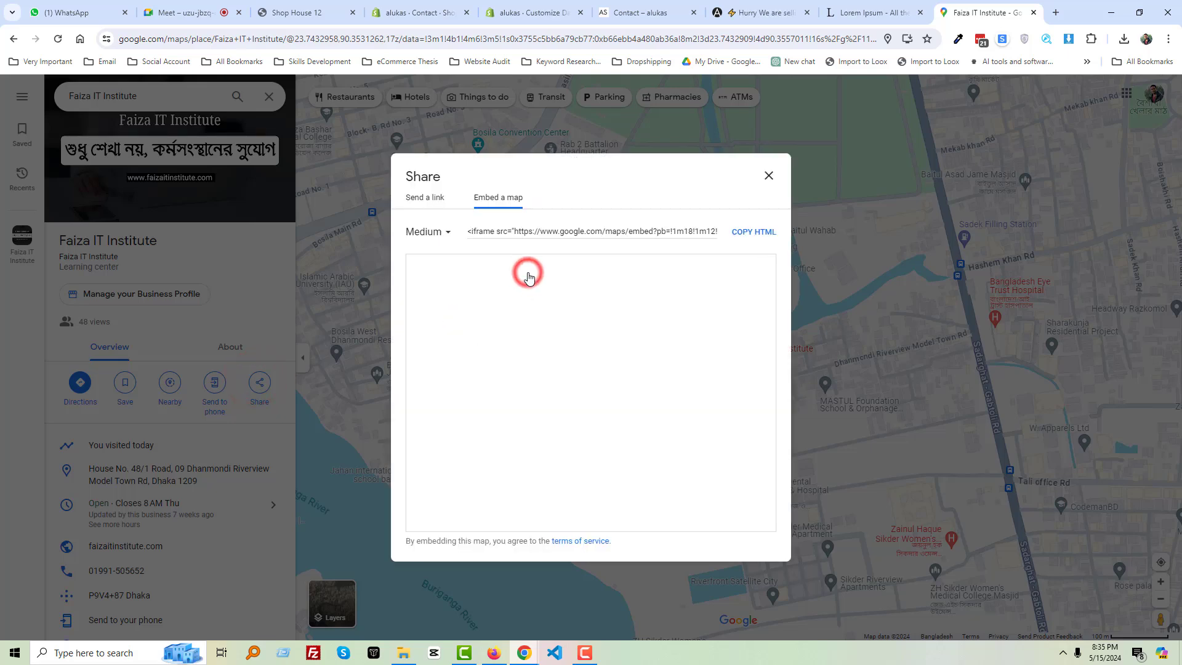
Copy the Faiza IT Institute map's embed HTML and paste it into the Custom Liquid section's Liquid code in the theme editor
left_click(752, 233)
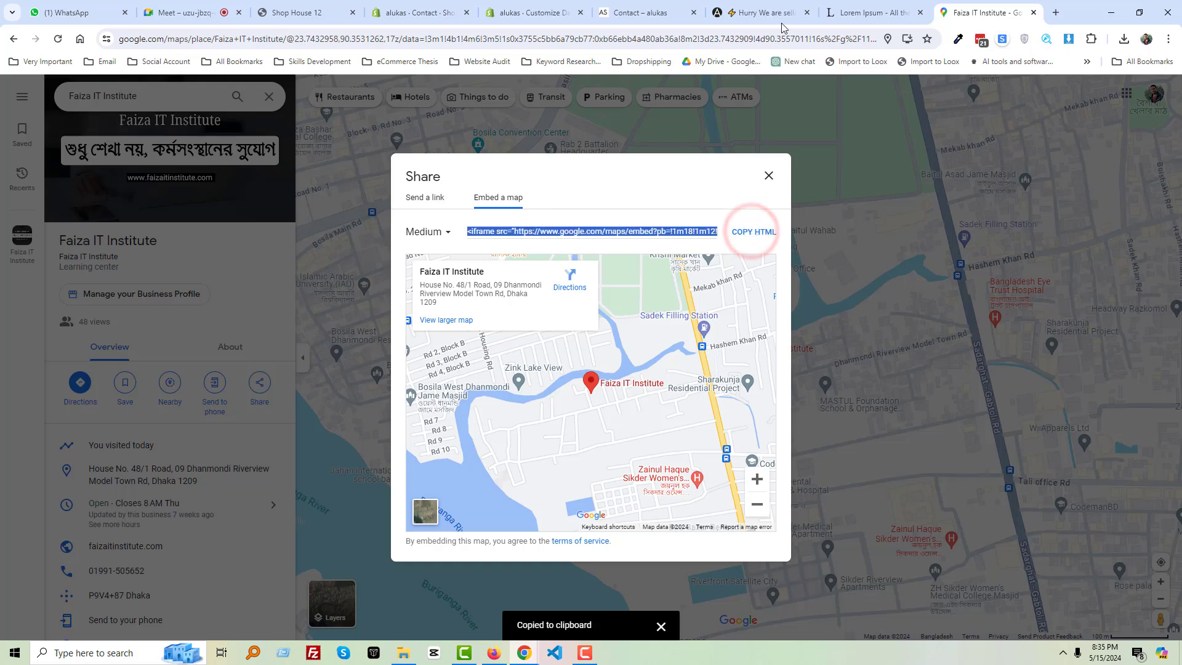
left_click(522, 11)
left_click(121, 452)
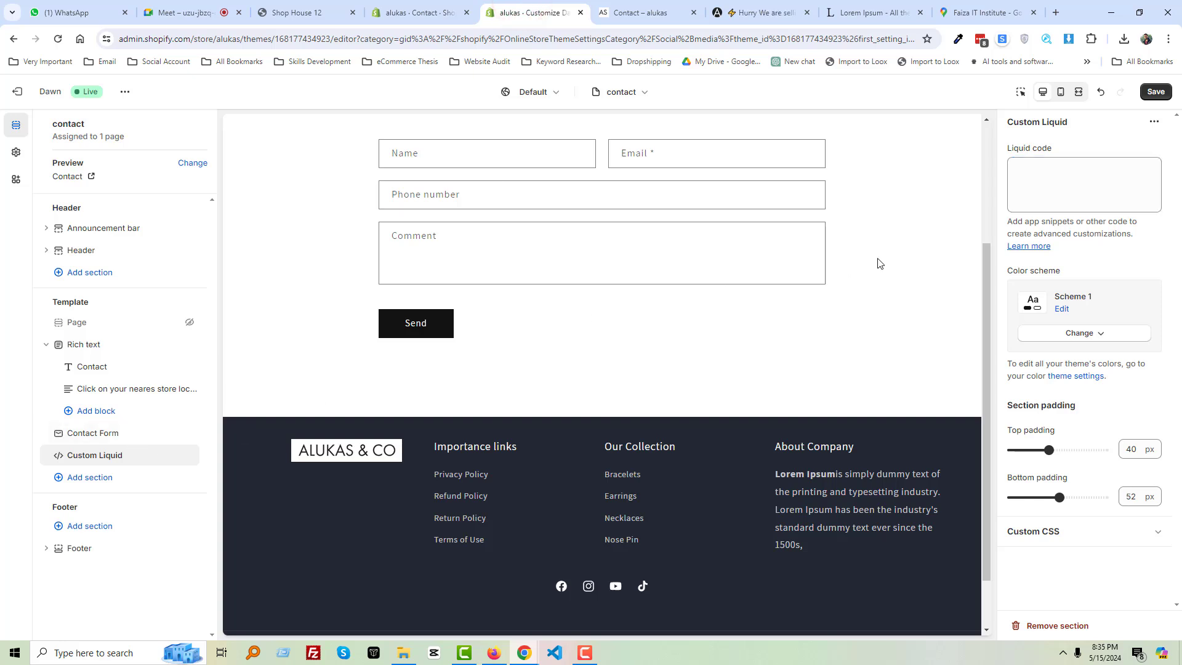
left_click(1043, 183)
right_click(1047, 172)
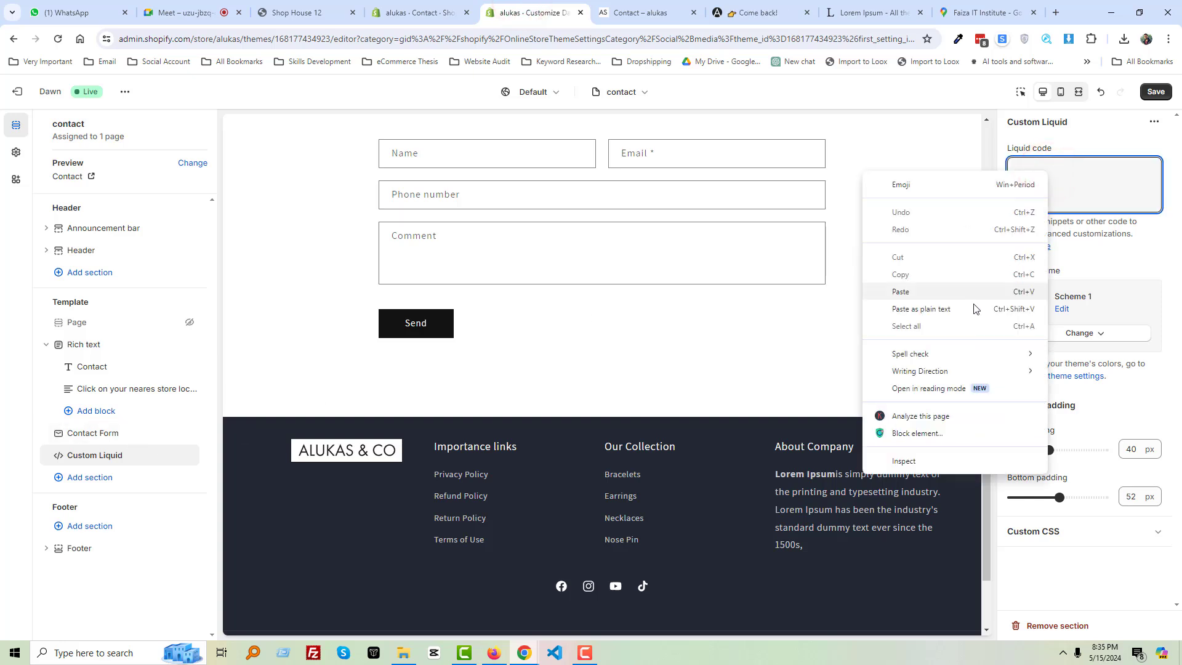
left_click(927, 291)
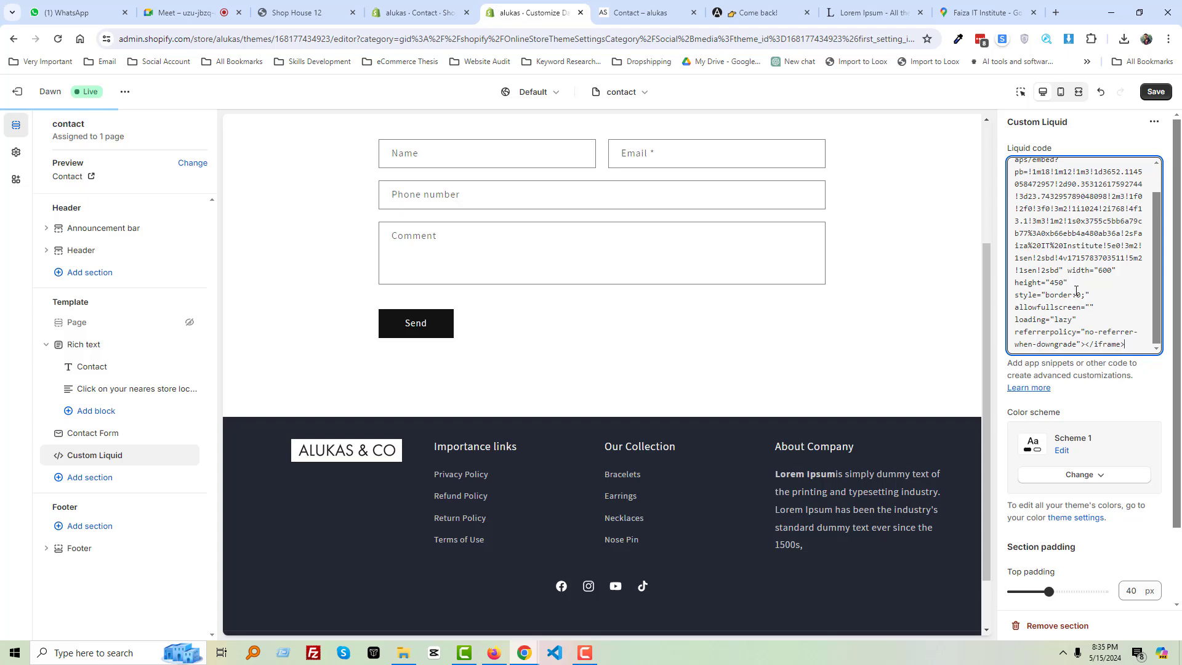
left_click(1127, 395)
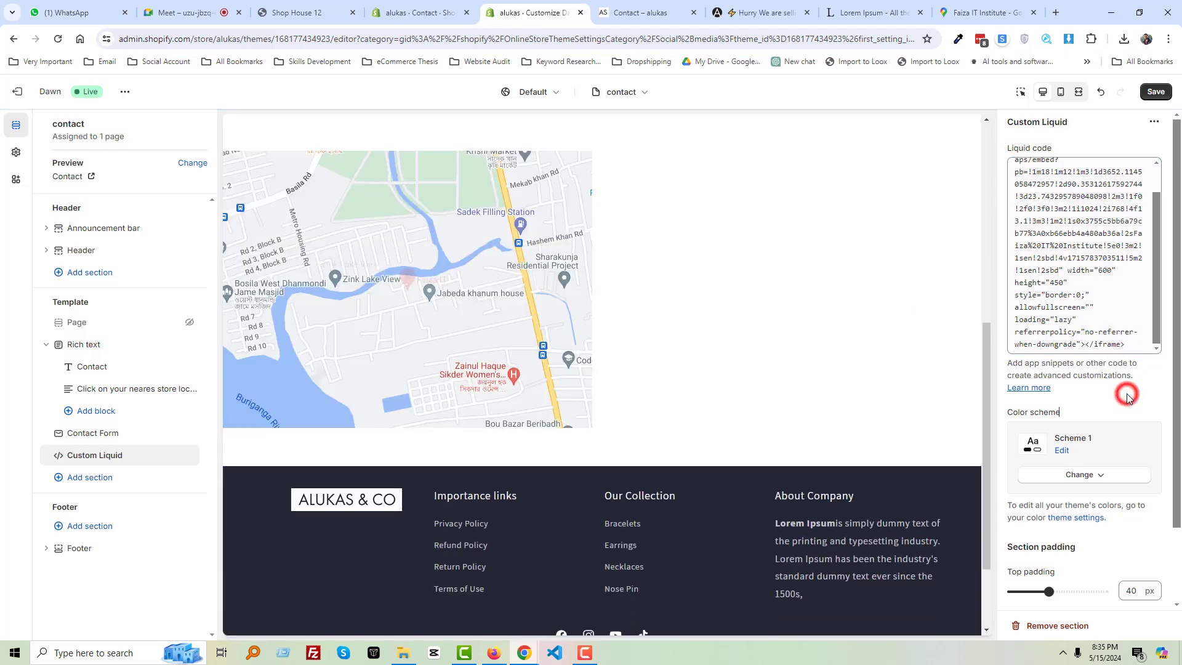
scroll(523, 308, "up", 1)
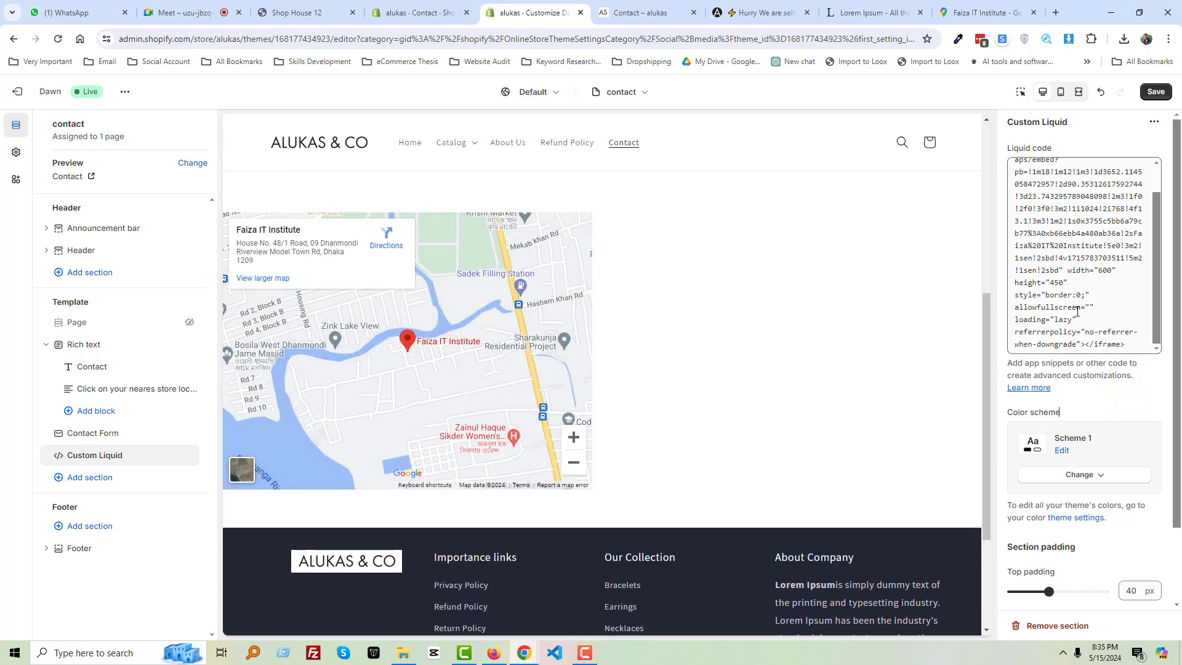
Set the embedded map iframe's width to 100% in the Liquid code
double_click(1104, 270)
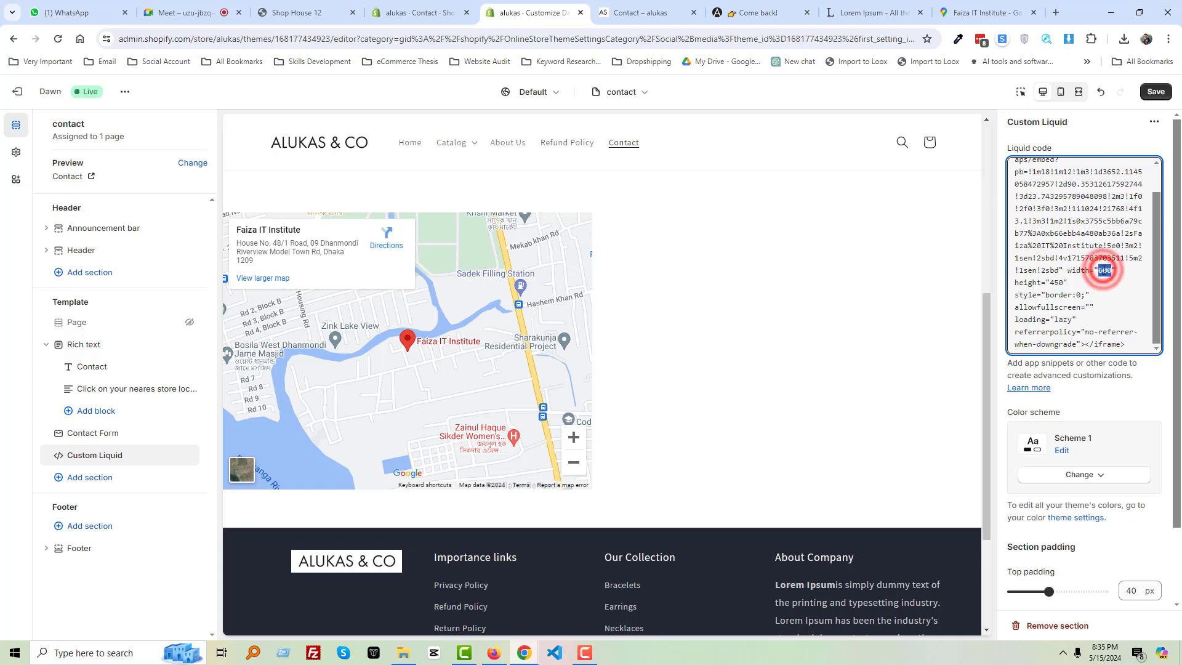
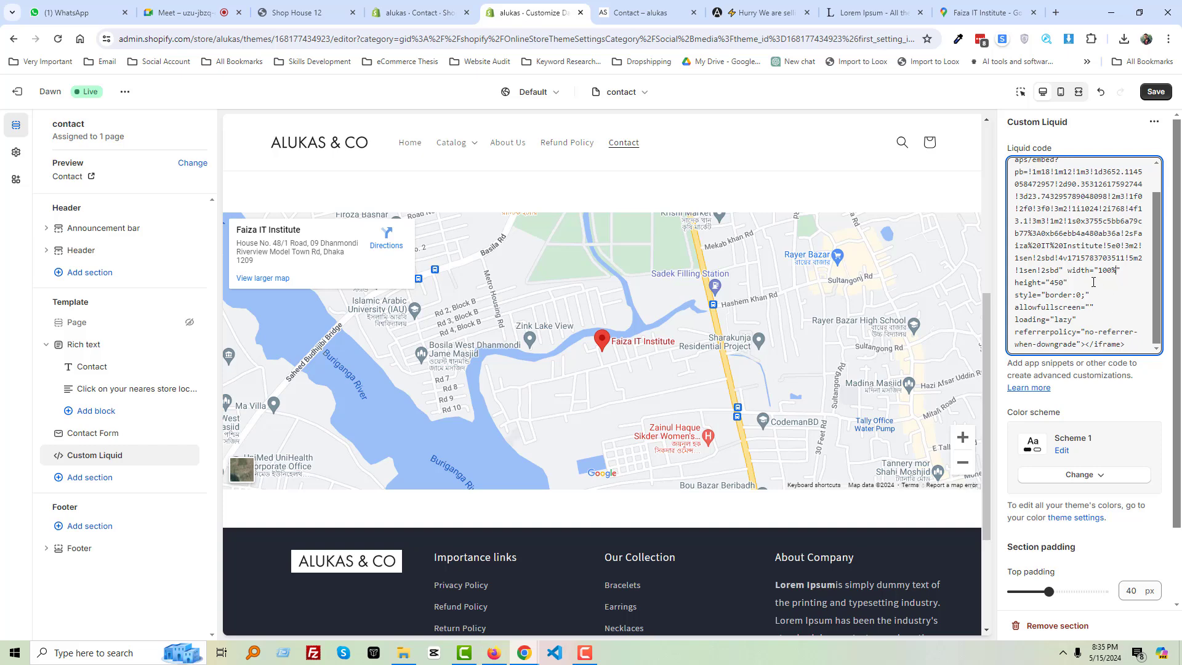
mouse_move(1072, 271)
left_mouse_down()
mouse_move(1123, 271)
mouse_move(1068, 271)
left_mouse_up()
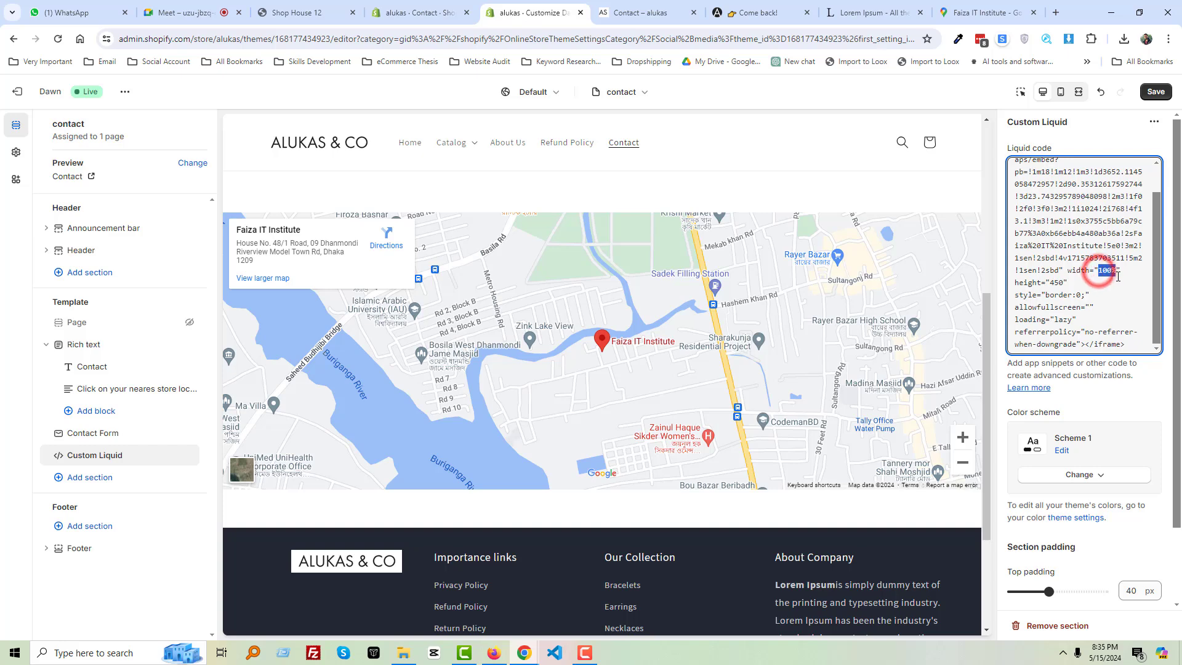
key("BackSpace")
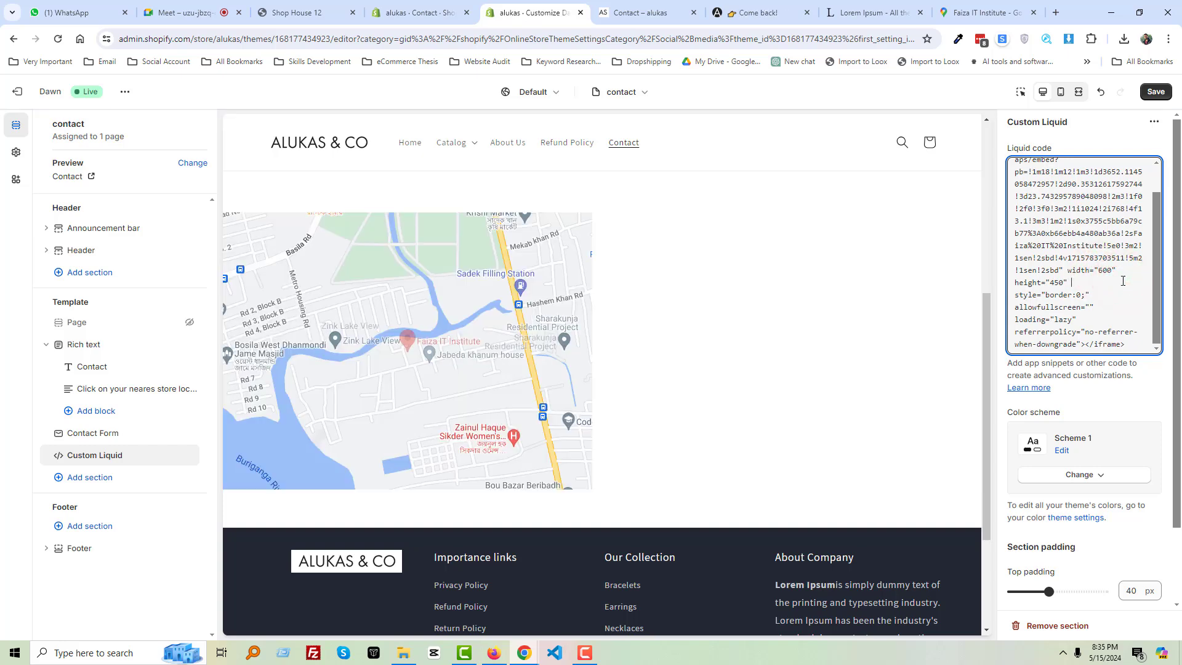
double_click(1103, 272)
type("100%")
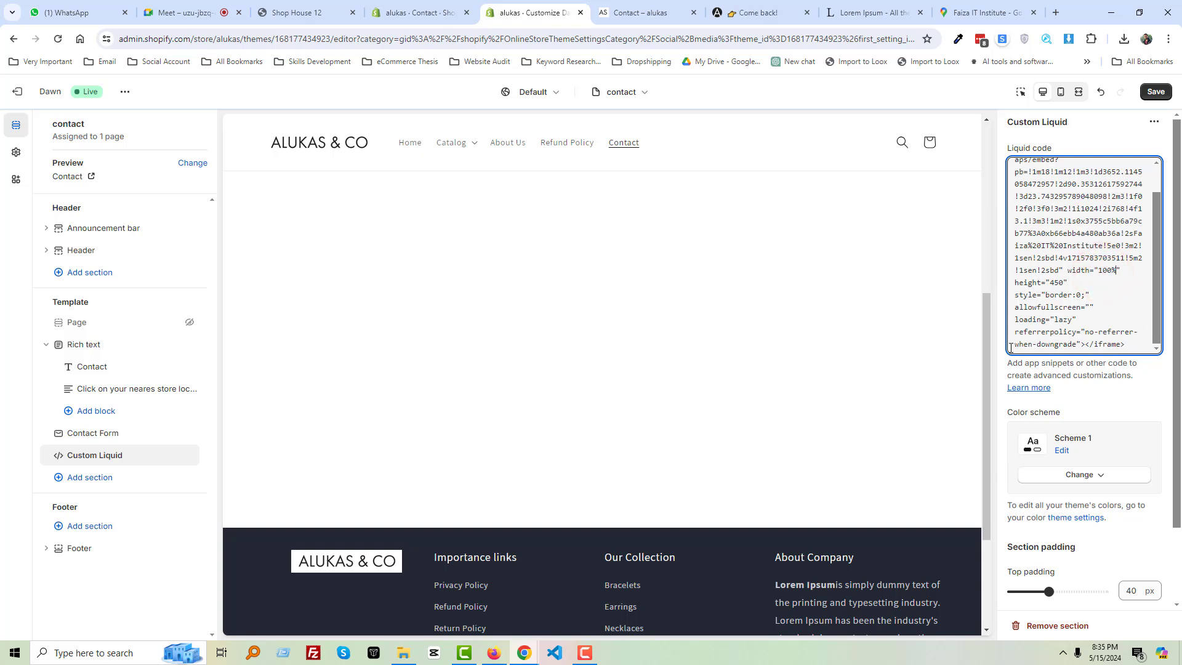
Set the Custom Liquid section's bottom padding to 0 px and save the contact template
scroll(1108, 361, "down", 1)
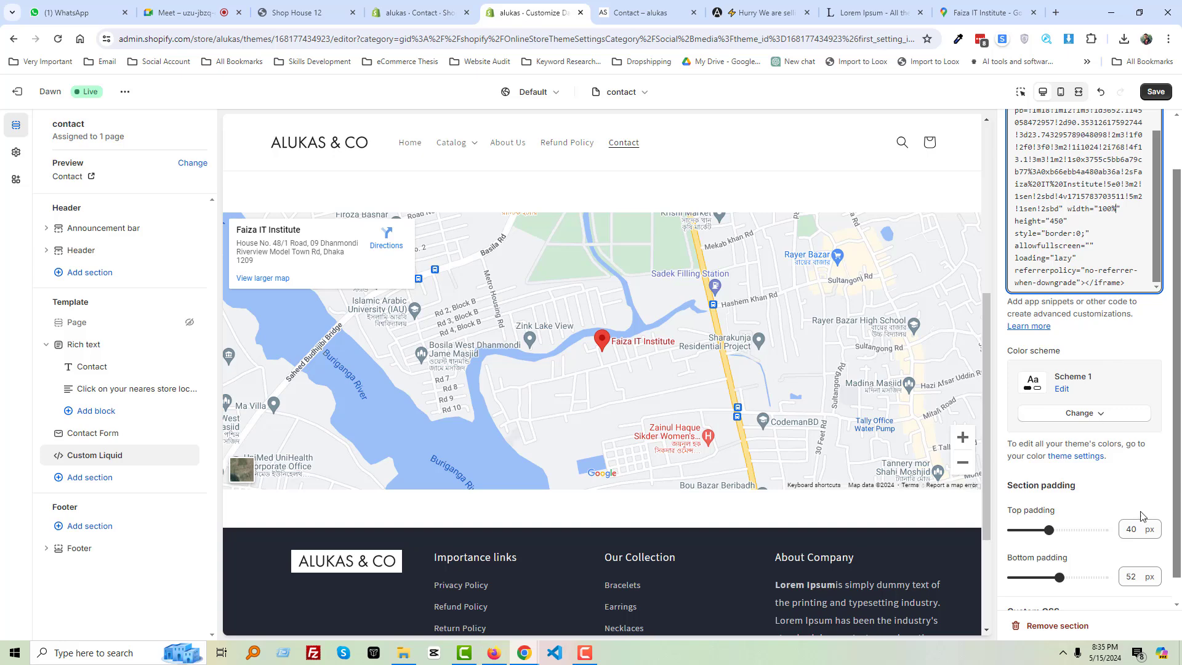
double_click(1132, 577)
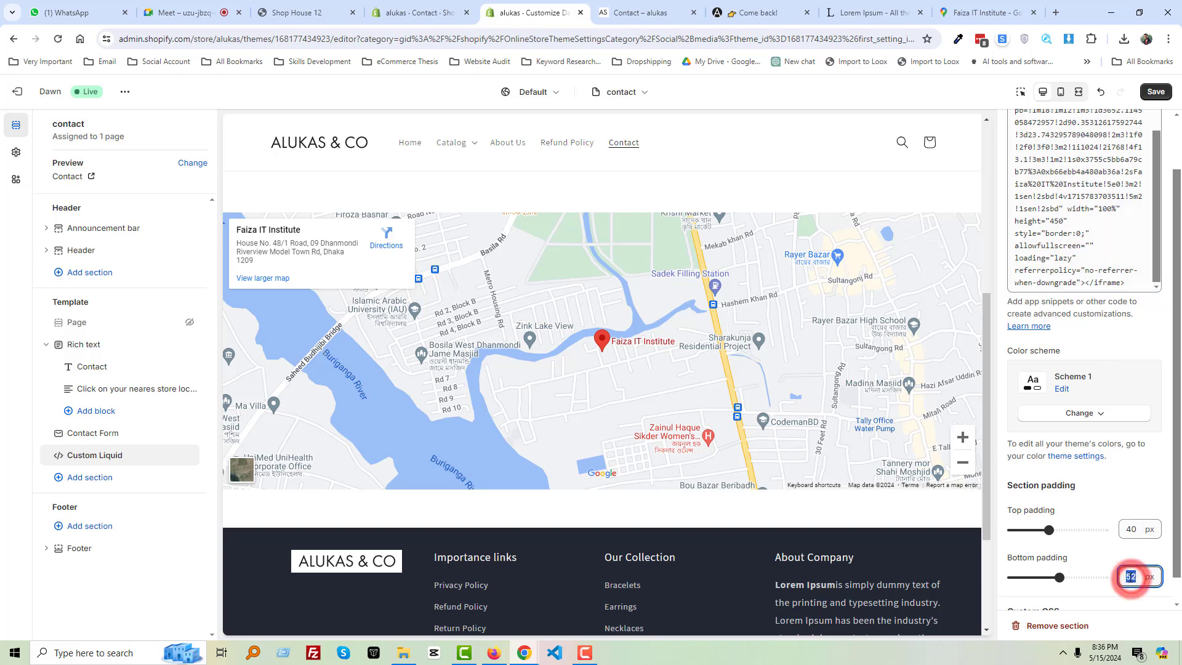
type("0")
left_click(1099, 552)
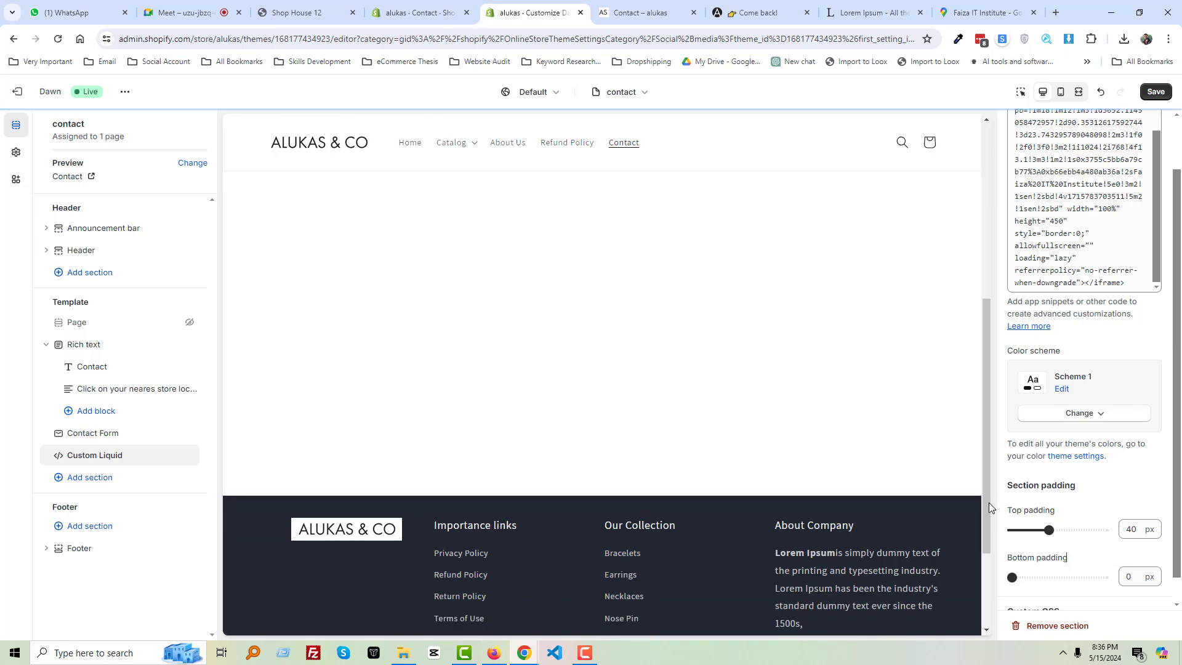
scroll(921, 408, "up", 5)
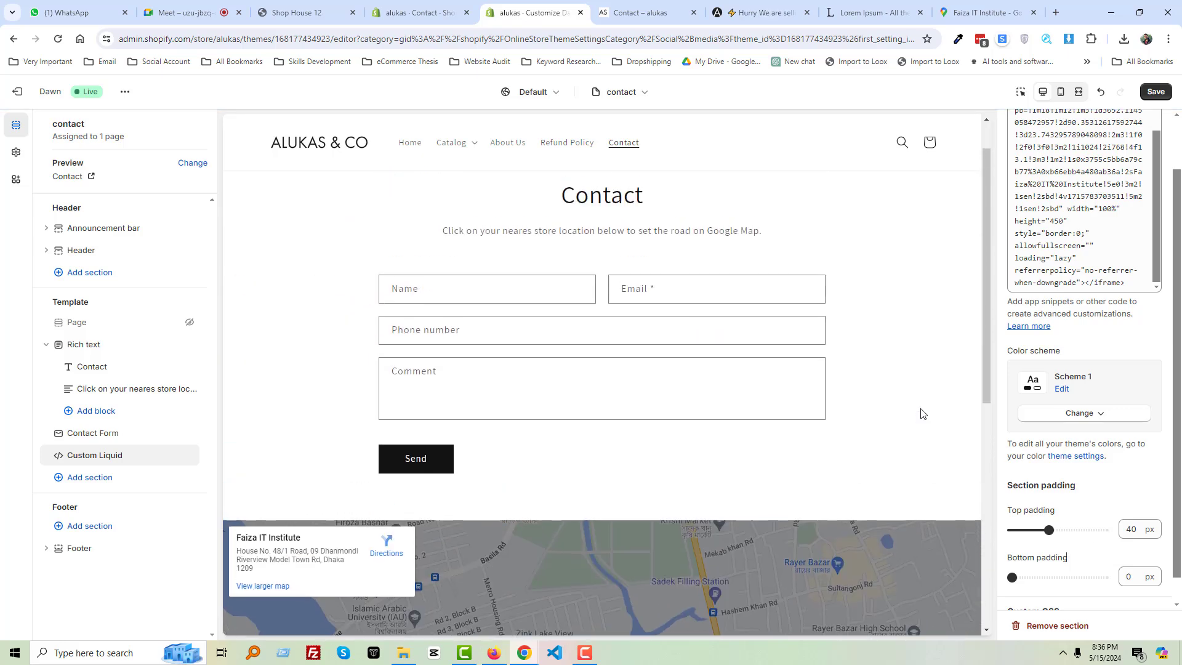
scroll(921, 408, "down", 5)
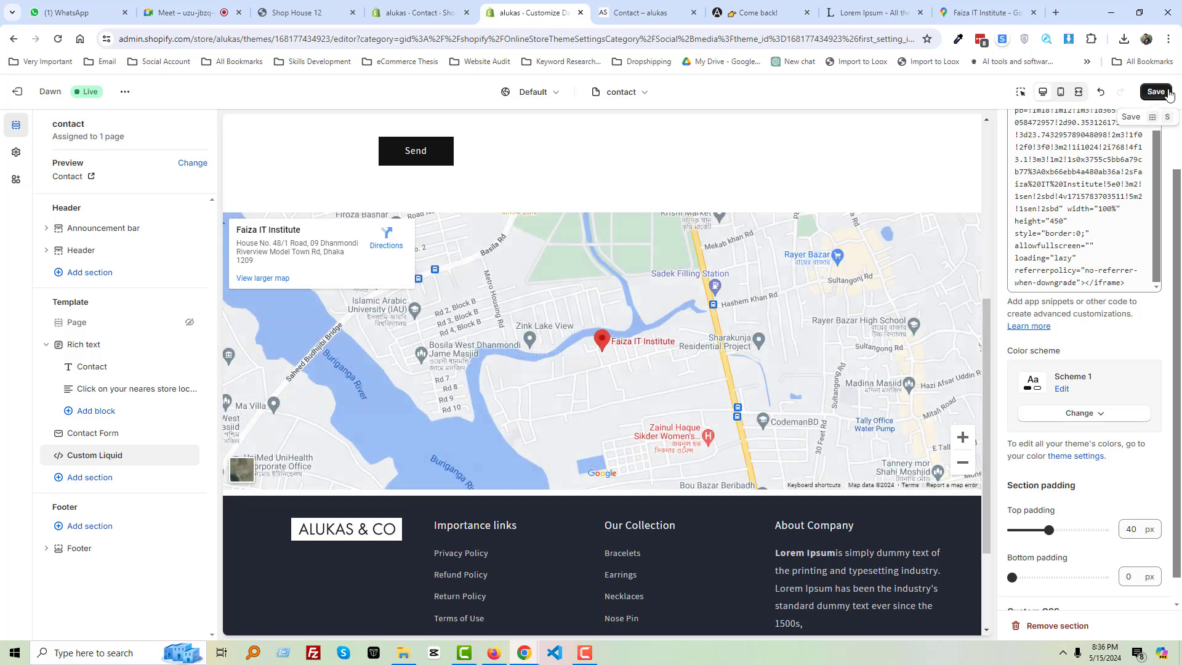
left_click(1167, 93)
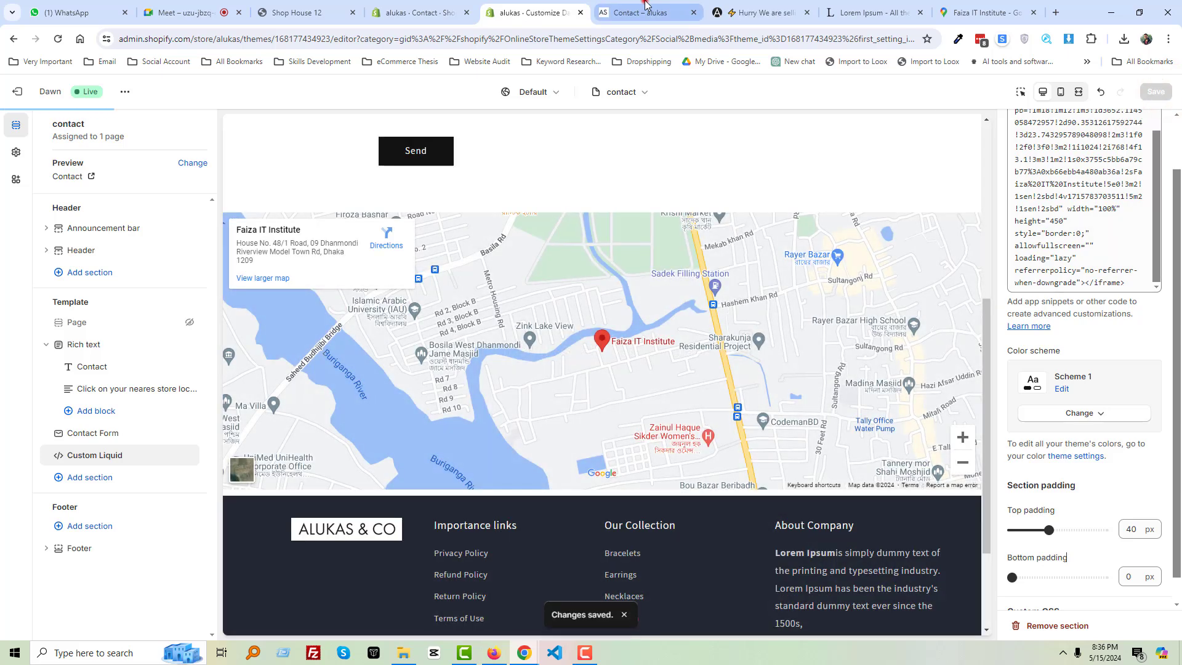
Reload the live alukas Contact page and examine its heading, contact form, full-width map and footer
left_click(641, 12)
right_click(223, 229)
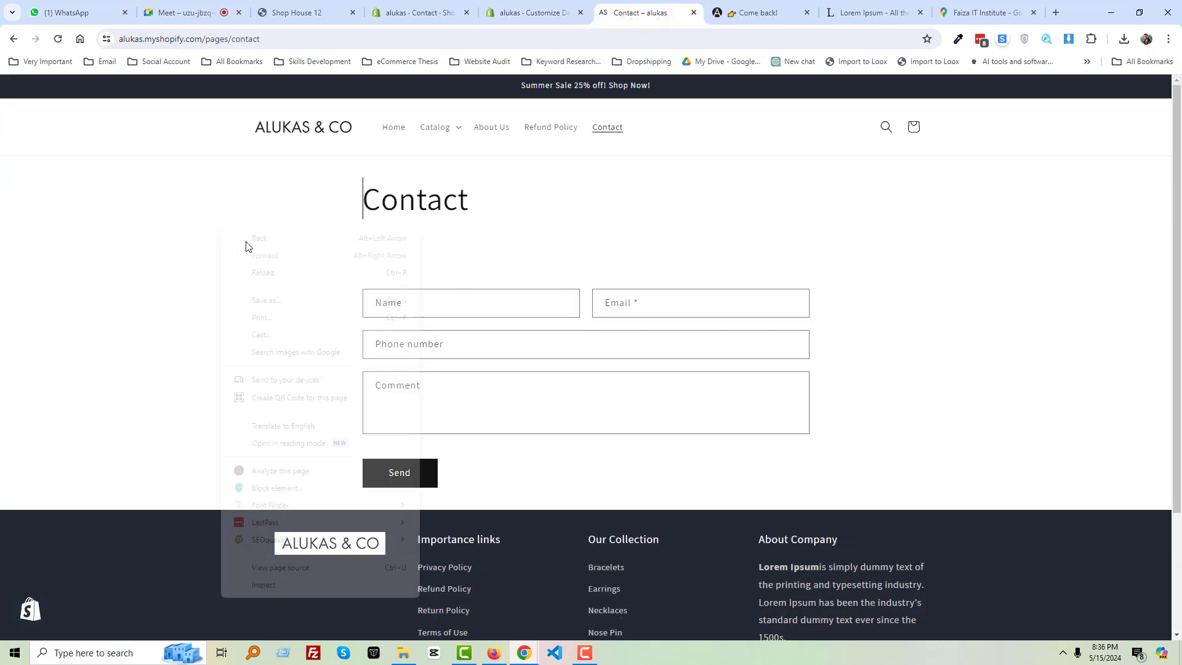
left_click(282, 281)
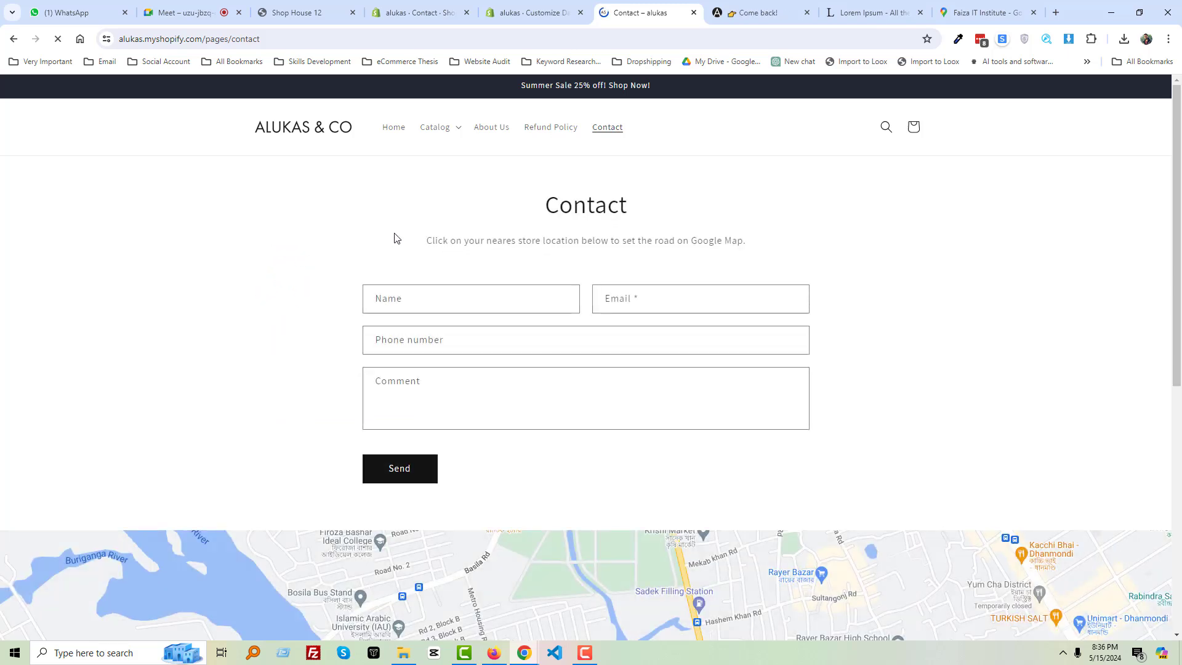
scroll(1039, 253, "down", 1)
scroll(1038, 253, "down", 10)
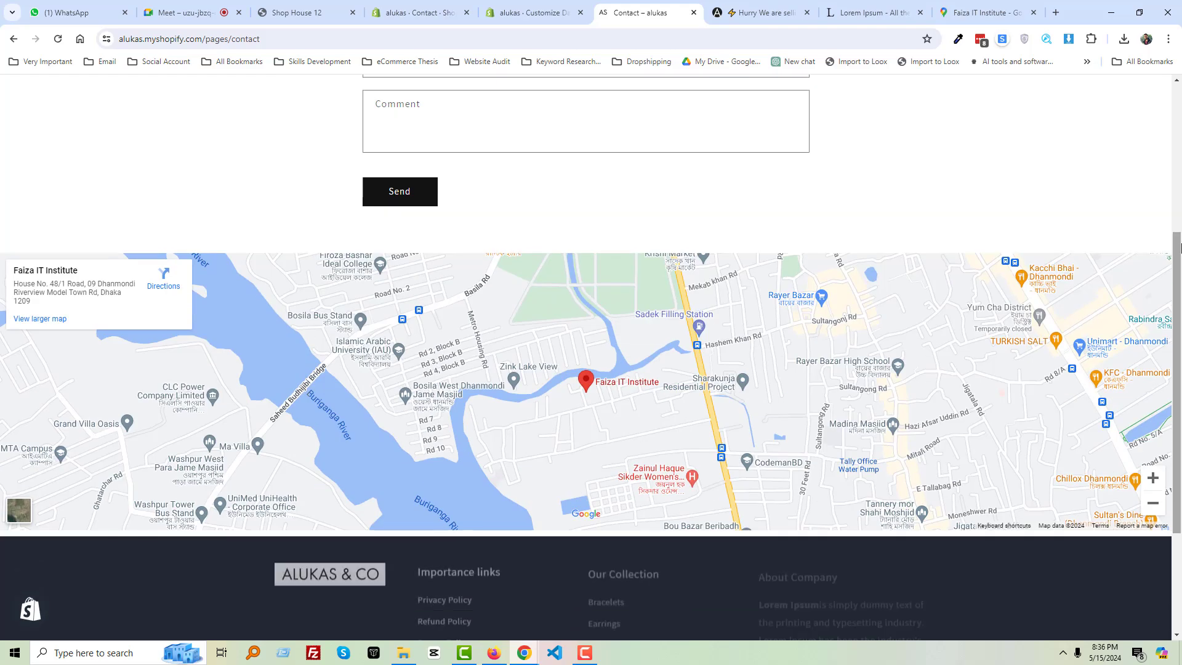
scroll(1178, 314, "up", 8)
scroll(1095, 312, "up", 2)
scroll(1095, 312, "down", 6)
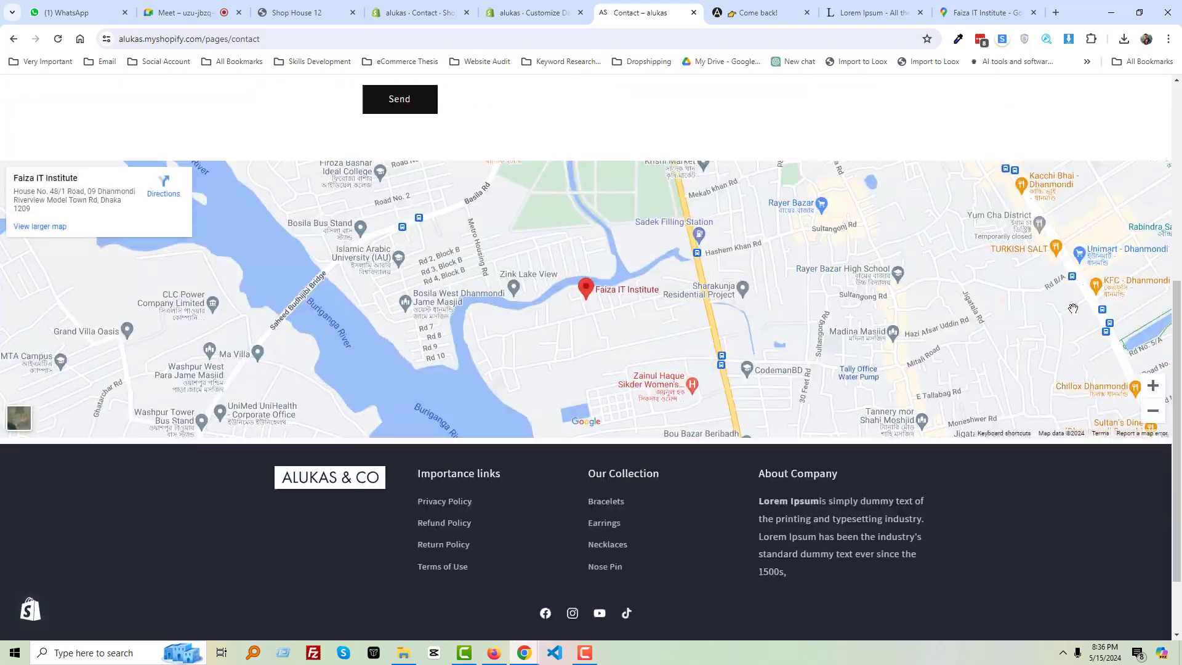
scroll(689, 312, "up", 6)
scroll(688, 312, "down", 6)
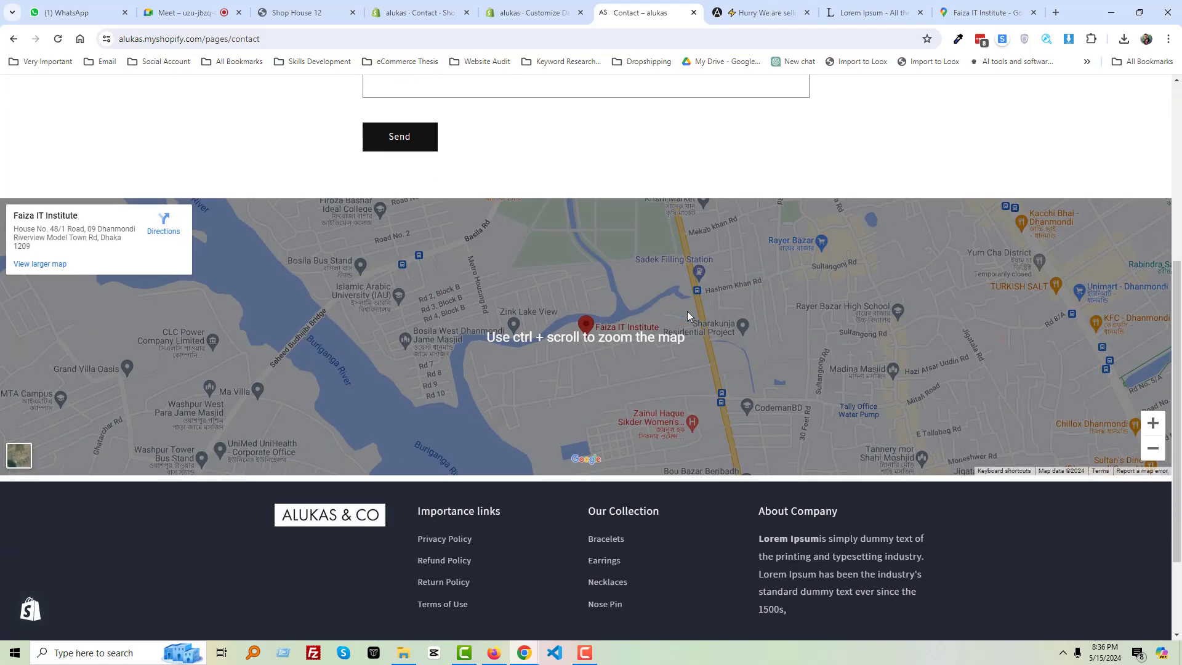
scroll(767, 266, "up", 7)
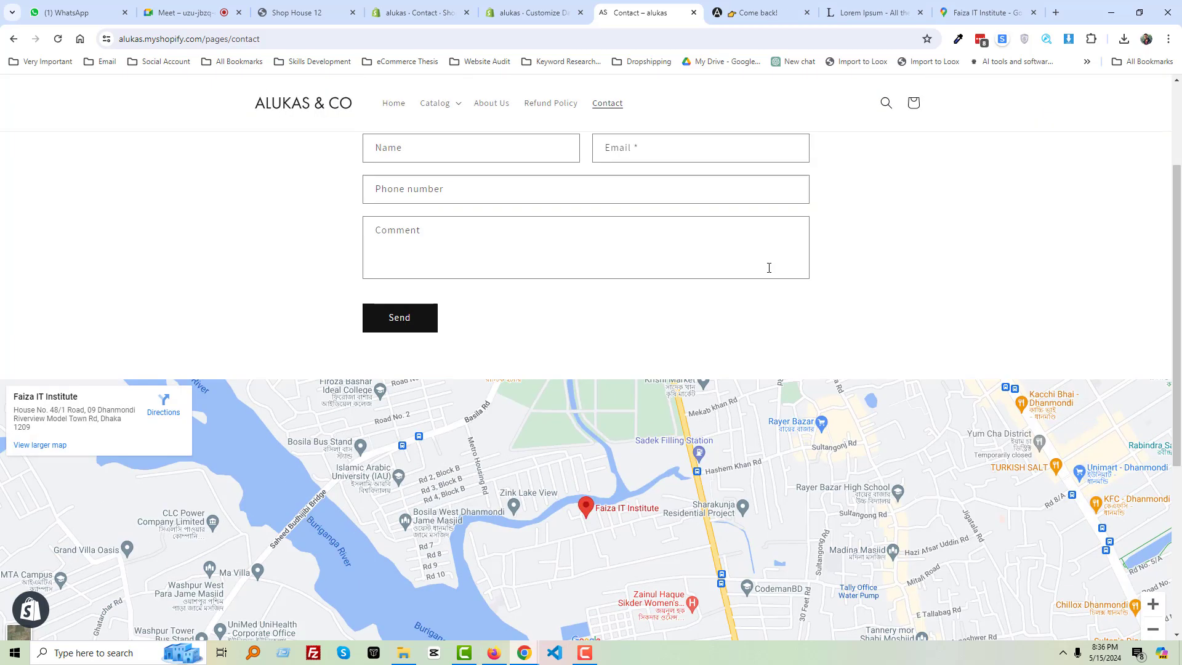
Capture a screenshot of the demo Contact page's Our Store, Contact Info and Business Hours row and copy it to the clipboard
left_click(520, 8)
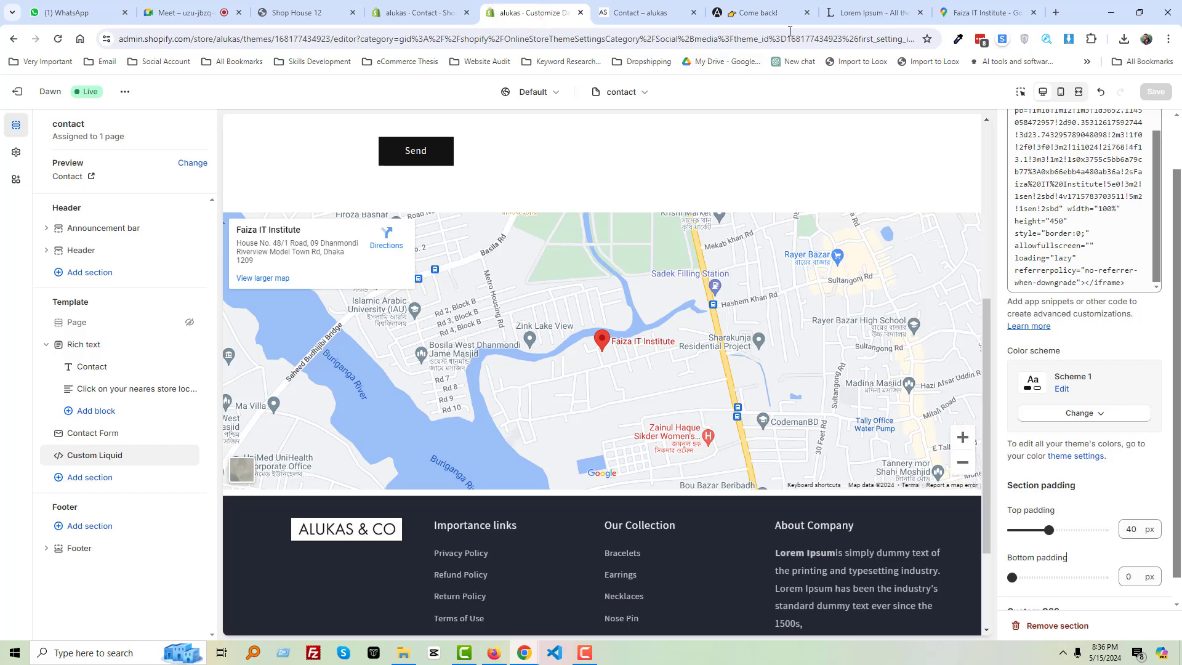
left_click(760, 12)
scroll(369, 430, "down", 5)
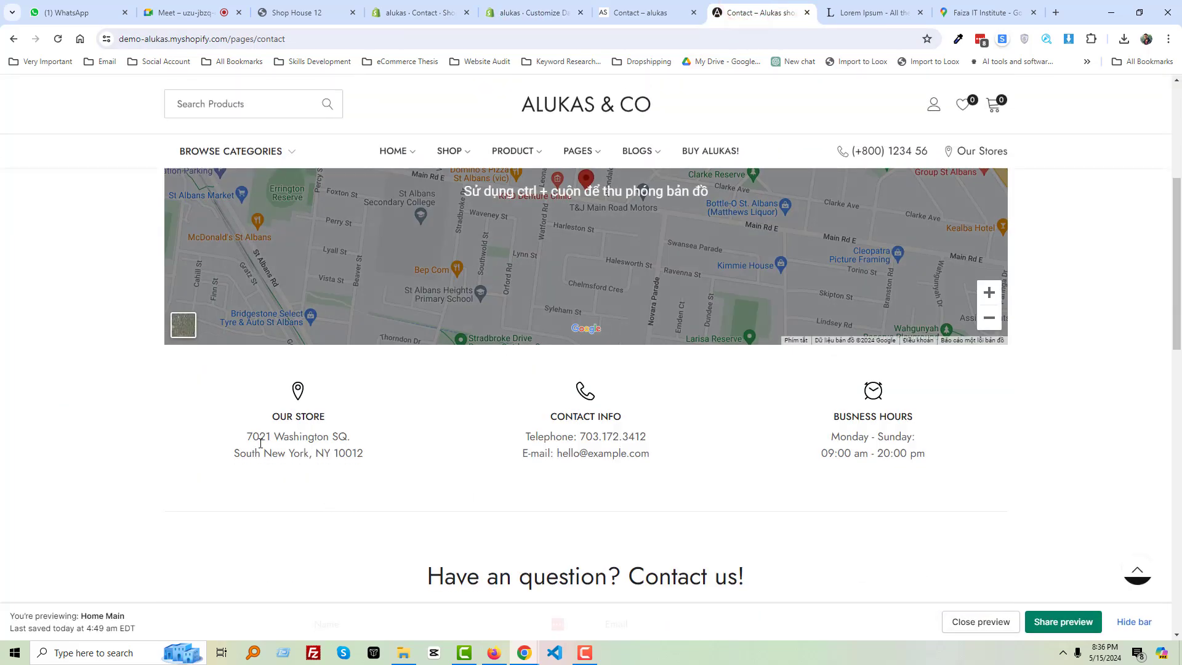
key("Print")
left_click_drag(200, 363, 976, 465)
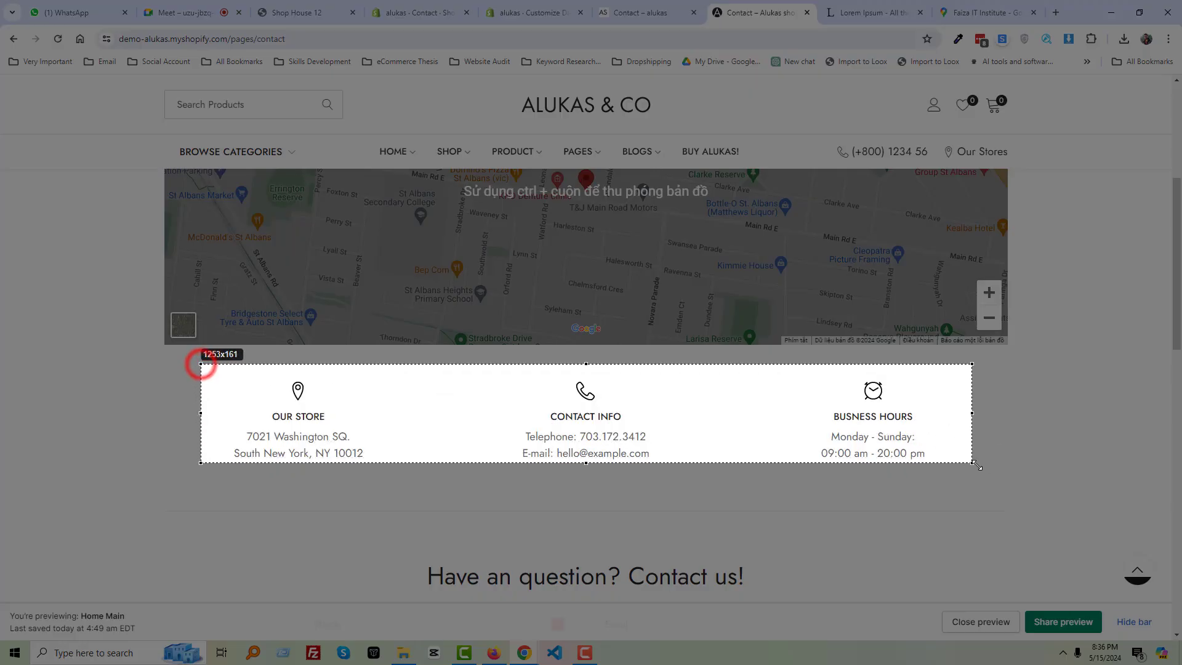
key("ctrl+c")
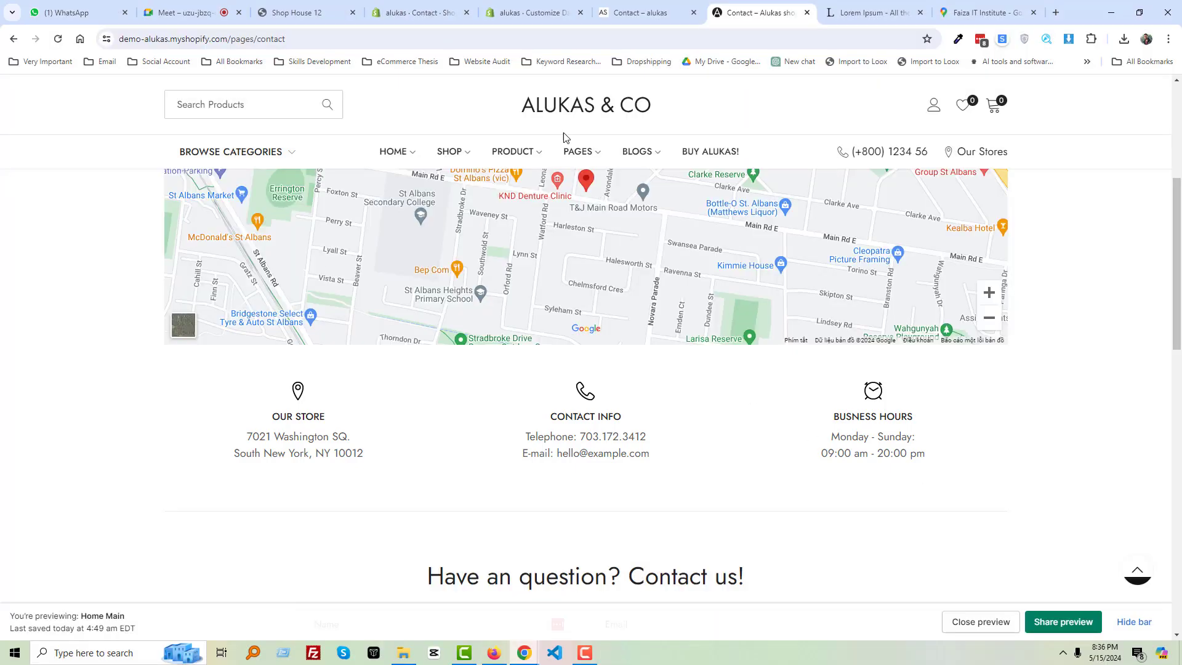
Add a Multicolumn section to the contact template and move it between Contact Form and Custom Liquid
left_click(647, 9)
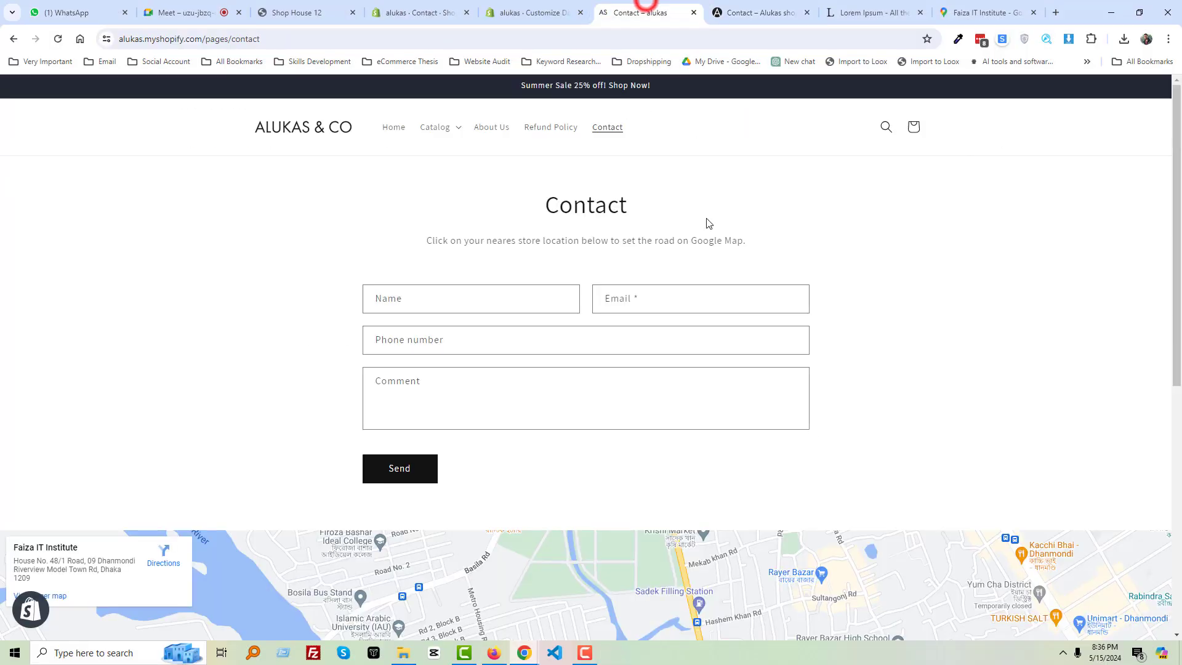
left_click(515, 5)
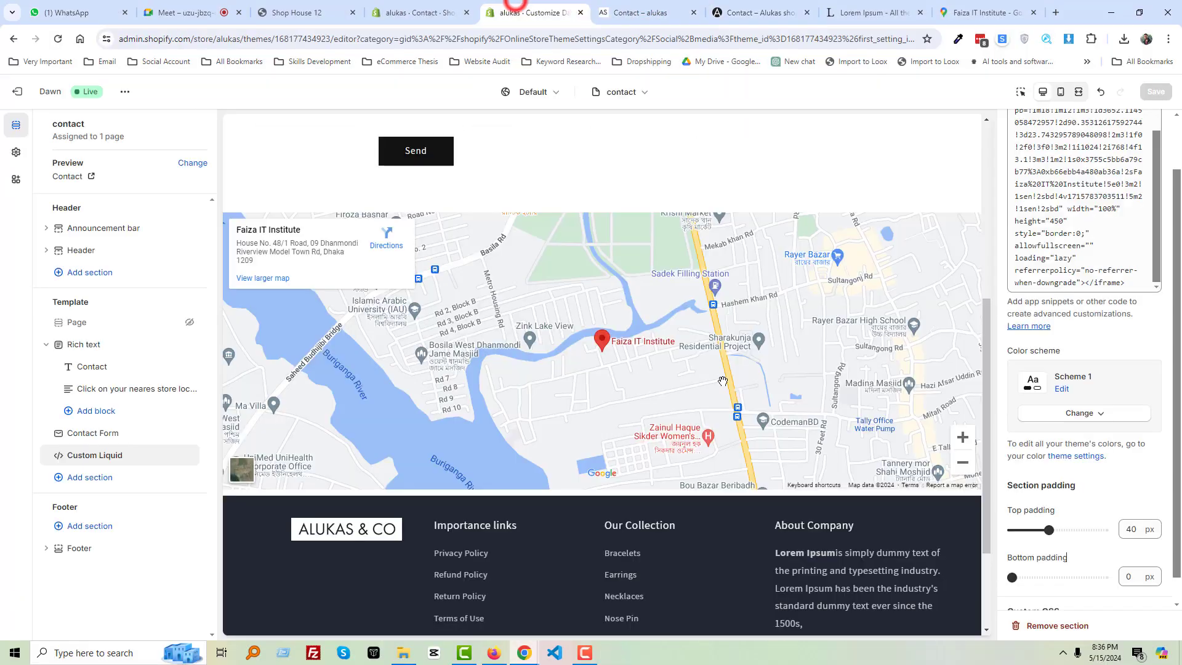
left_click(87, 477)
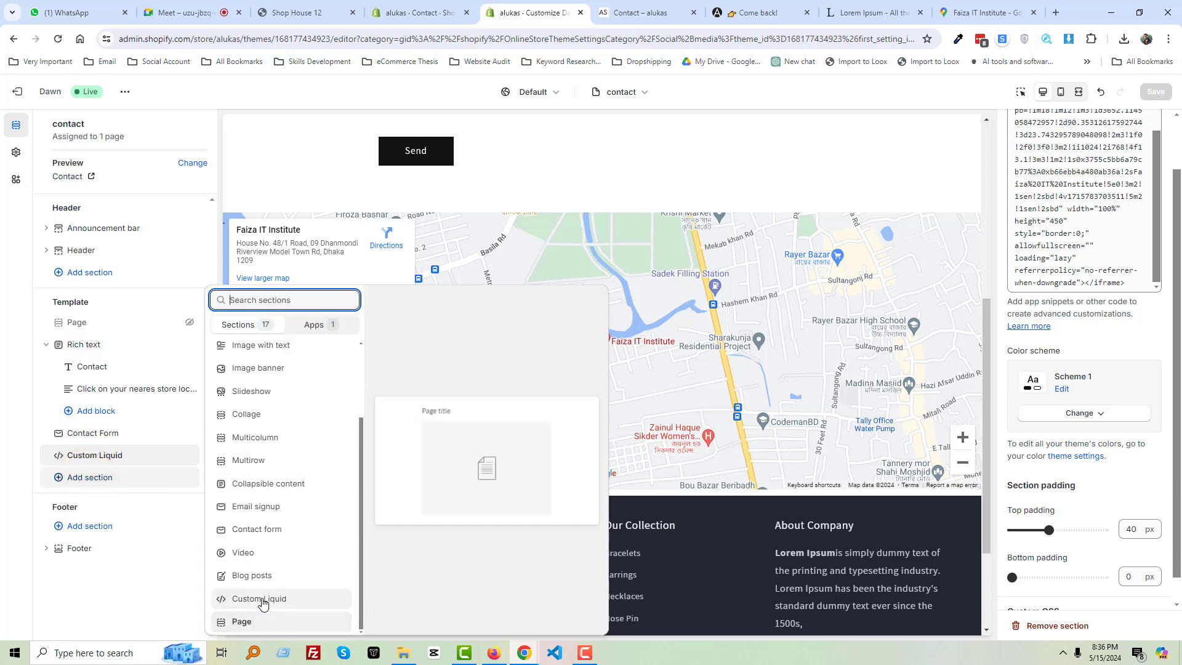
left_click(256, 448)
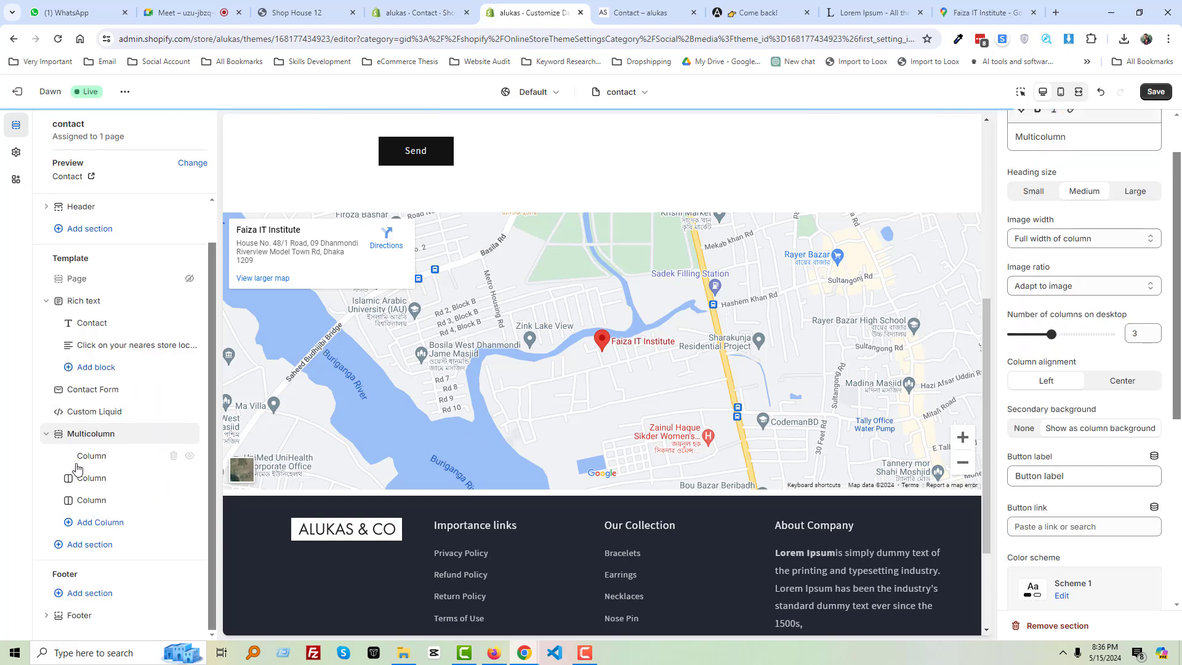
left_click_drag(66, 436, 93, 440)
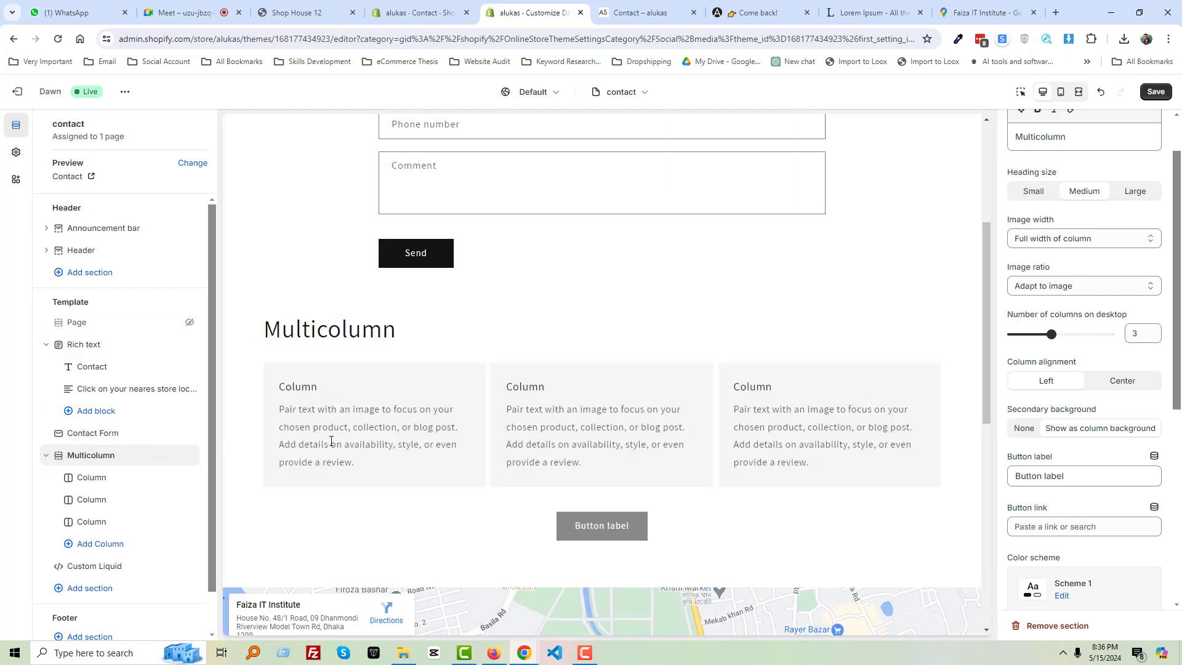
Clear the Multicolumn section's heading and button label
scroll(1025, 243, "up", 1)
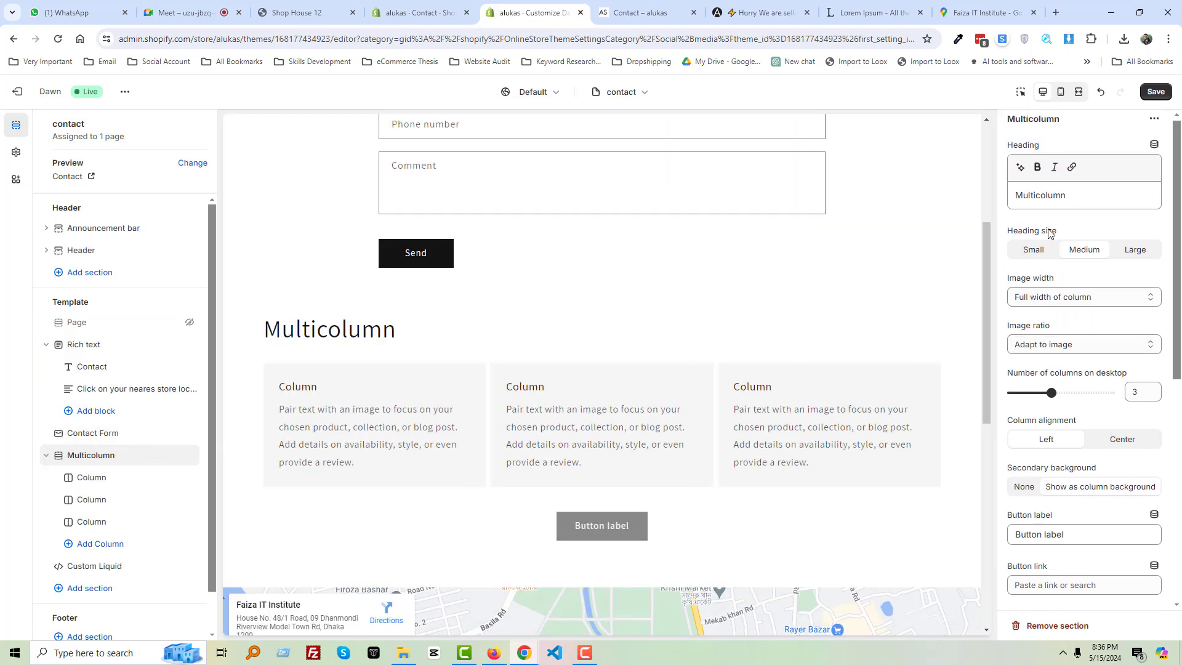
double_click(1029, 197)
key("BackSpace")
scroll(1082, 427, "down", 3)
left_click(1079, 352)
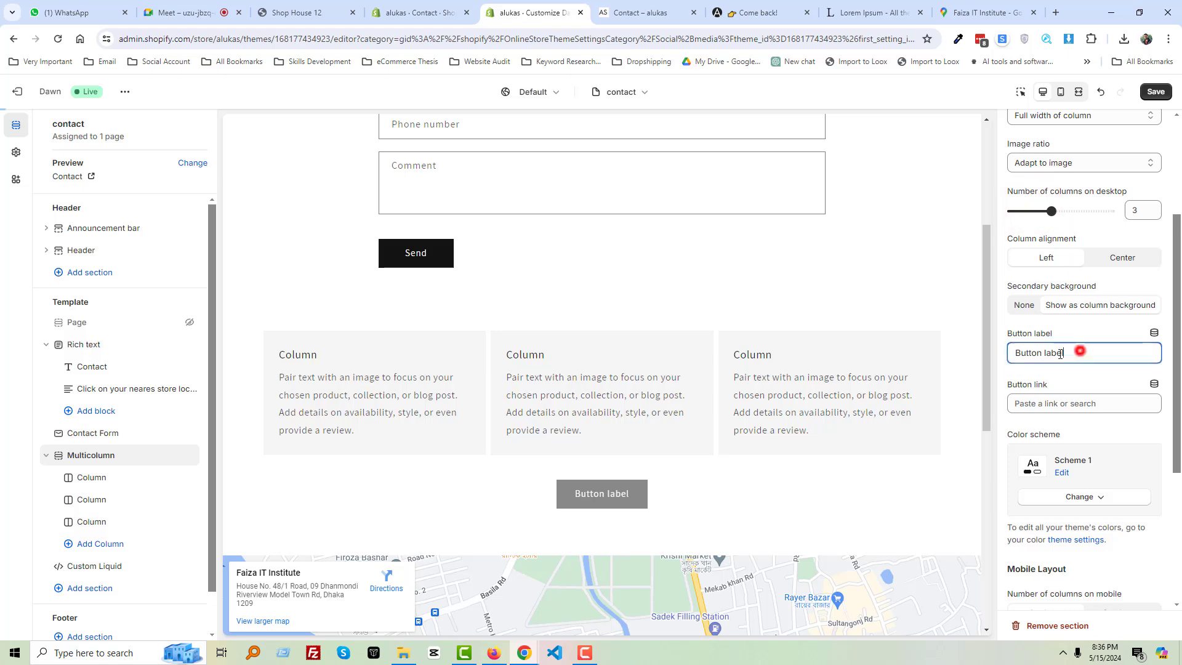
triple_click(1078, 353)
key("BackSpace")
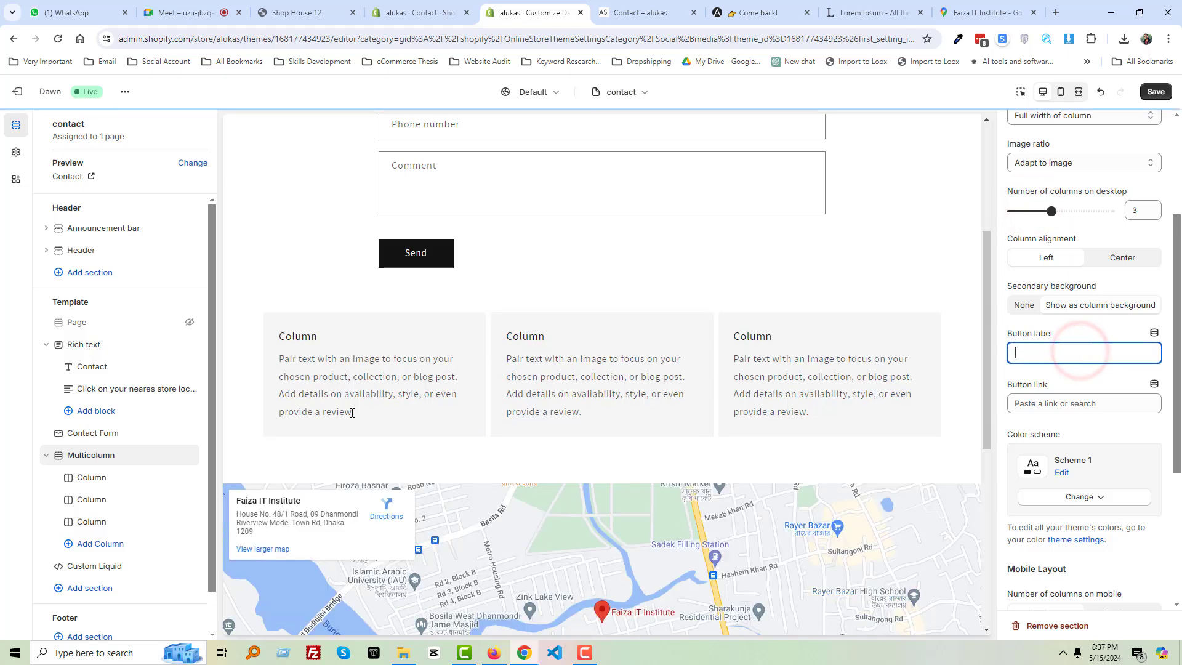
Copy the OUR STORE title from the demo Contact page and set it as the first Multicolumn column's heading
left_click(643, 12)
left_click_drag(767, 5, 650, 10)
left_click_drag(288, 418, 274, 417)
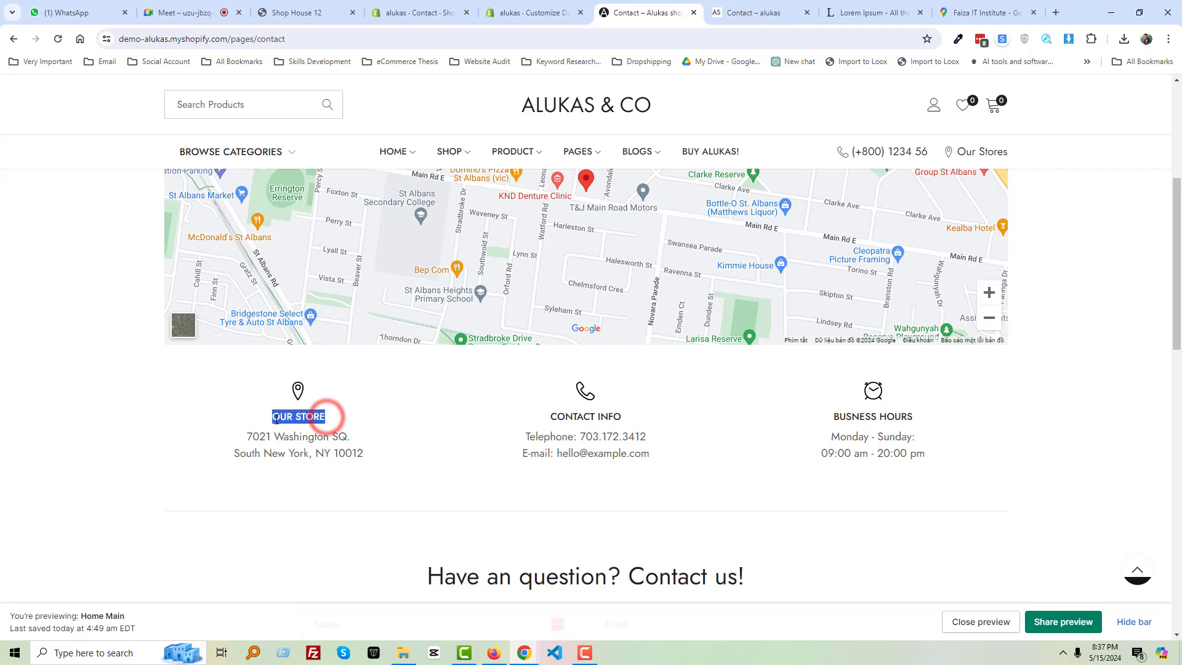
left_click(503, 5)
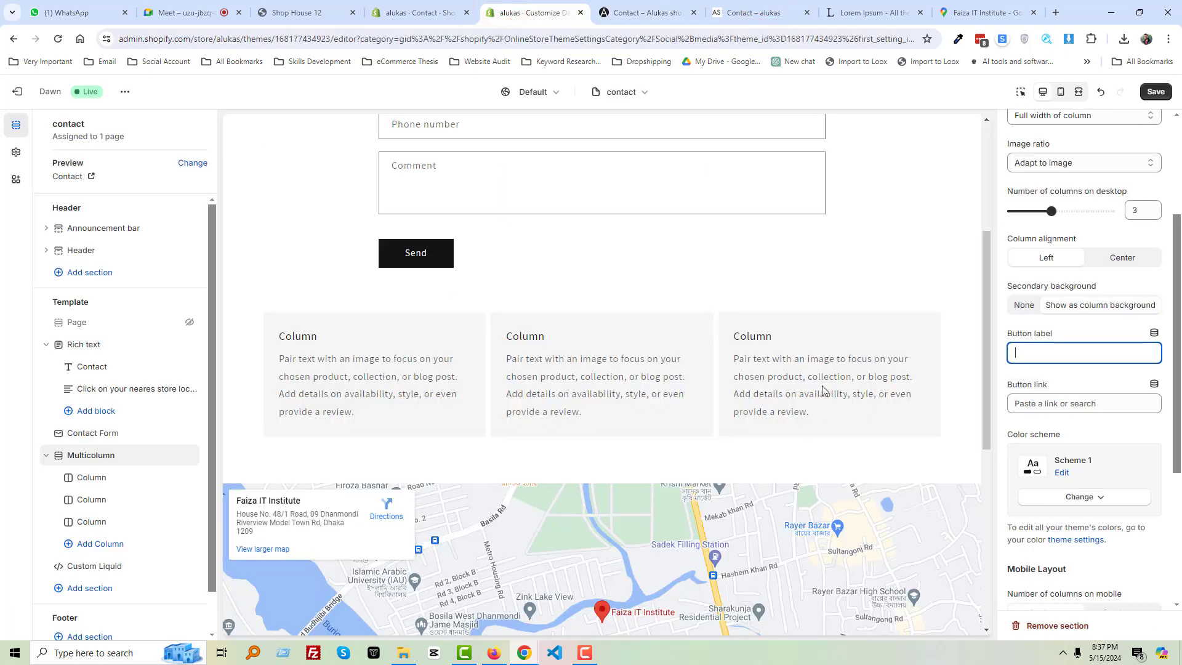
left_click(79, 477)
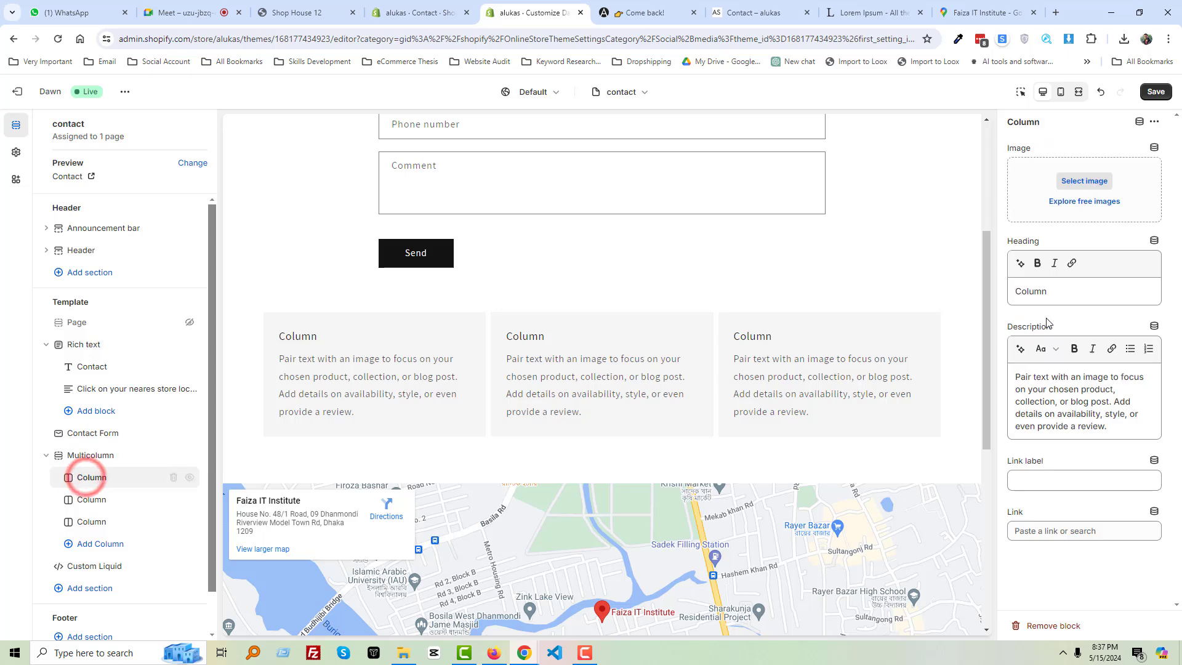
left_click(1034, 293)
double_click(1034, 293)
key("ctrl+v")
Copy the store address from the demo Contact page and replace the OUR STORE column's description with it
left_click(657, 6)
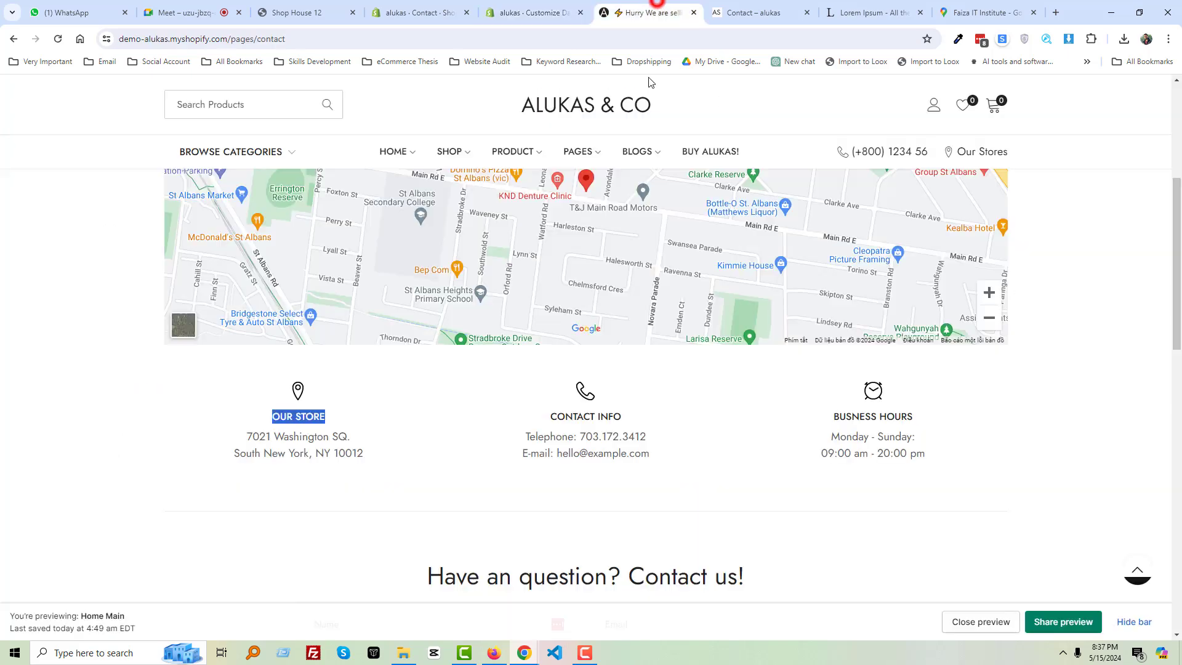
triple_click(377, 458)
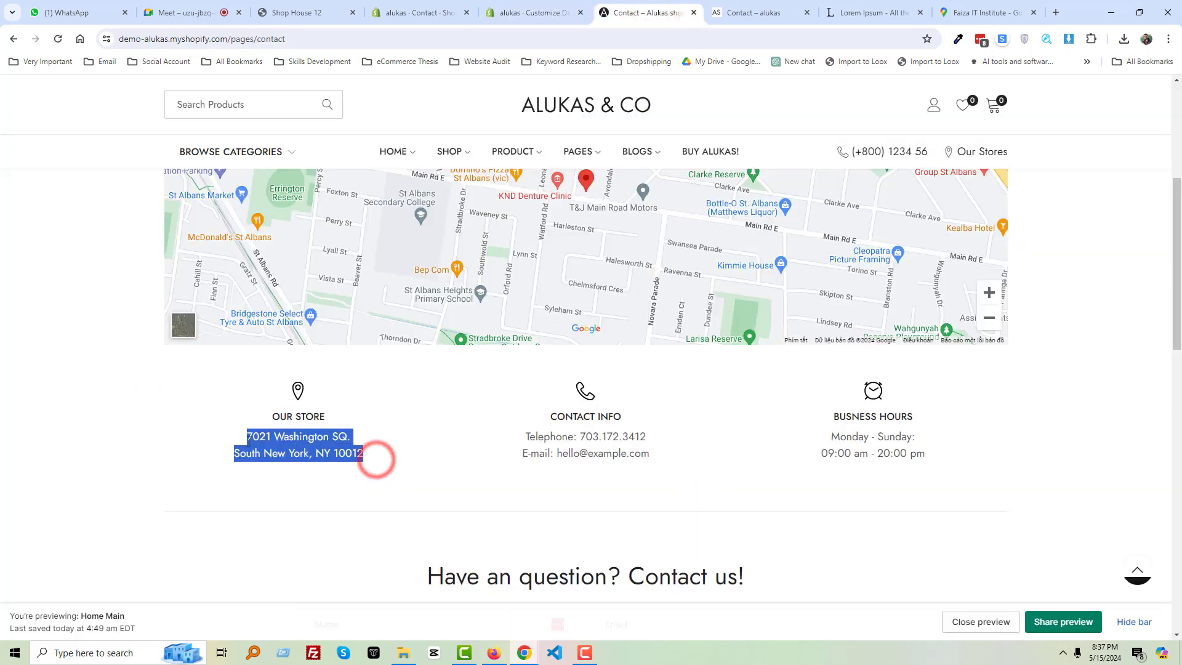
left_click(533, 12)
triple_click(1109, 381)
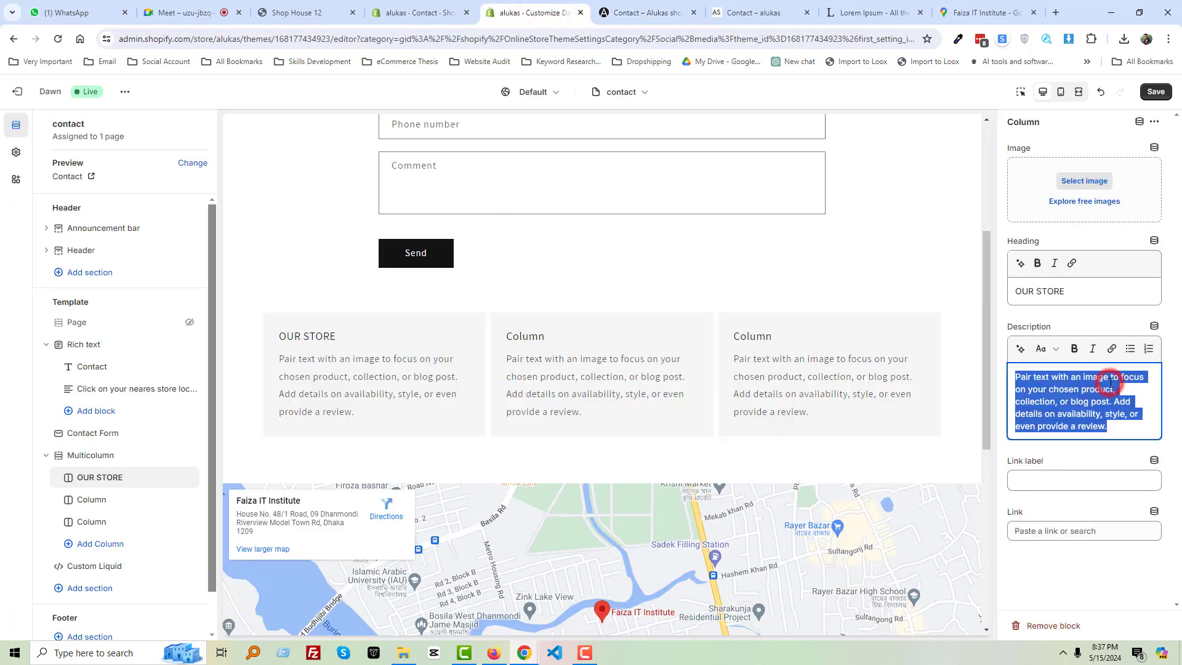
key("ctrl+v")
Copy the CONTACT INFO title from the demo Contact page and set it as the second column's heading
left_click(100, 501)
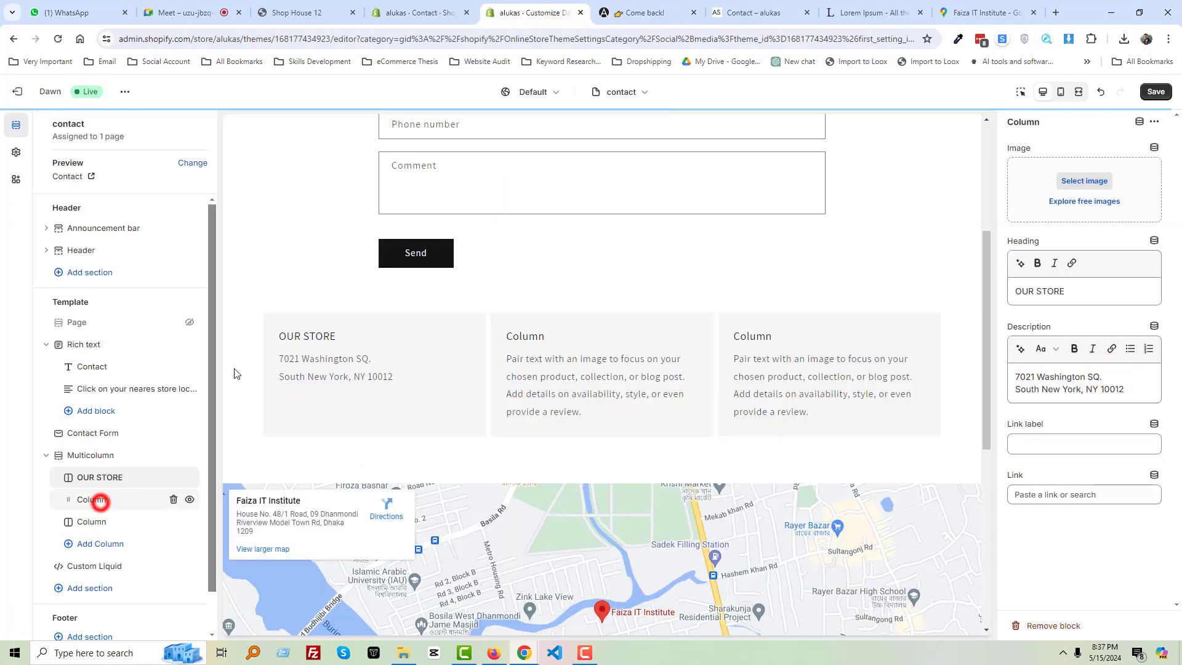
left_click(622, 8)
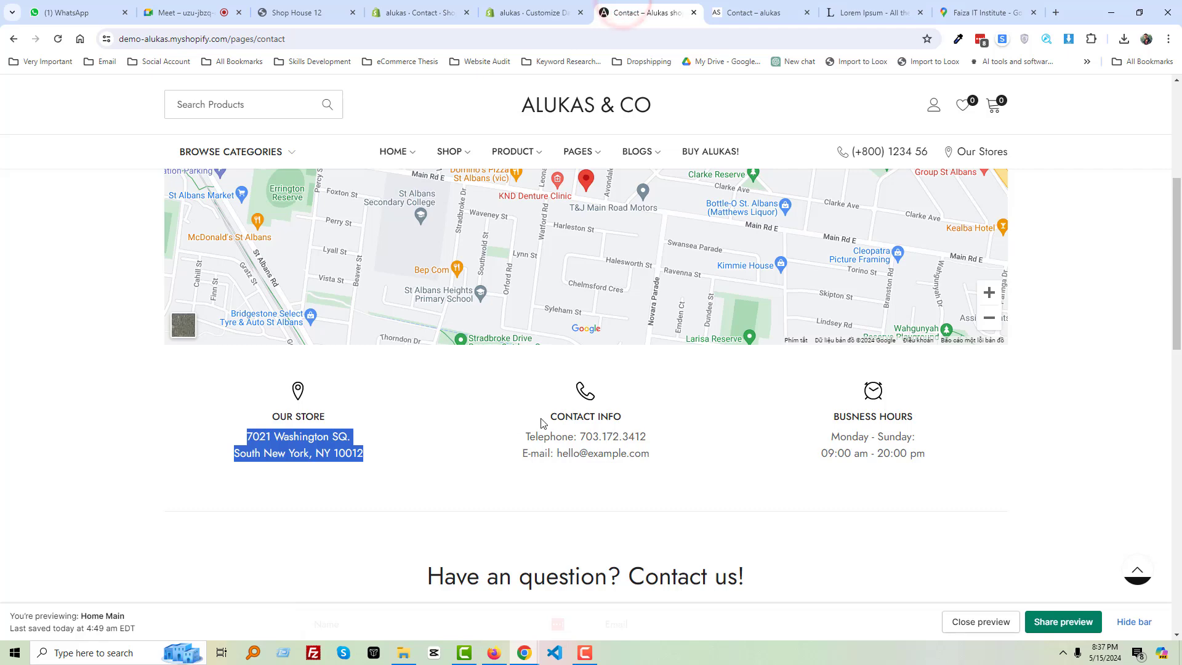
triple_click(545, 417)
key("ctrl+c")
left_click(533, 12)
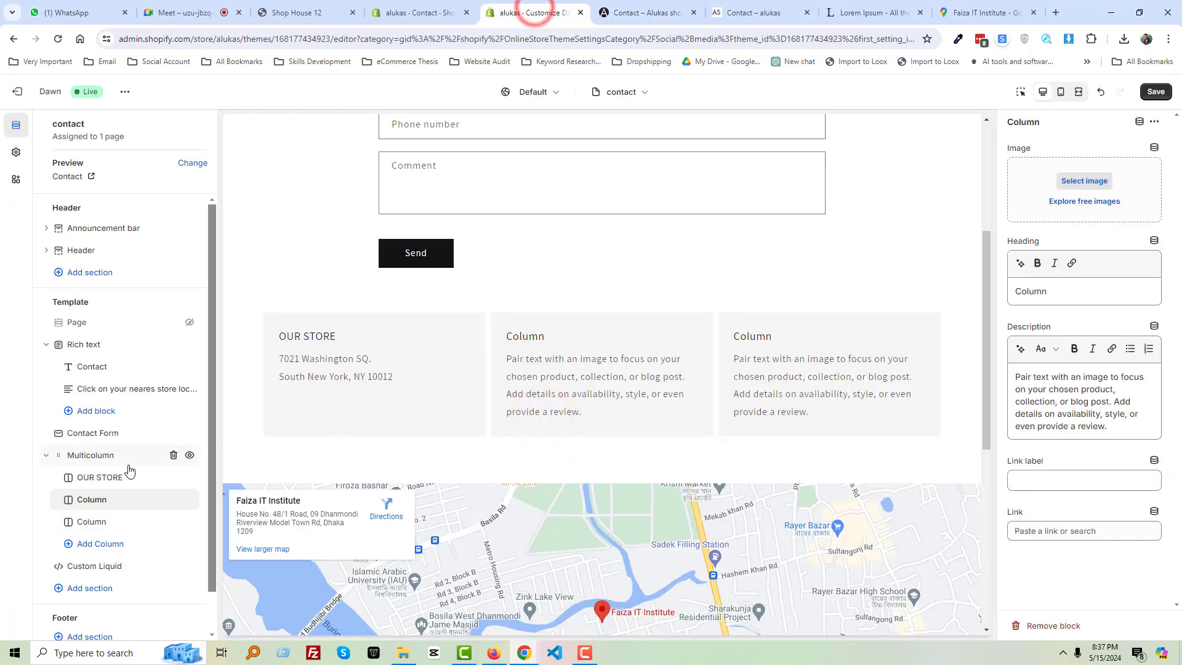
triple_click(1030, 294)
key("ctrl+v")
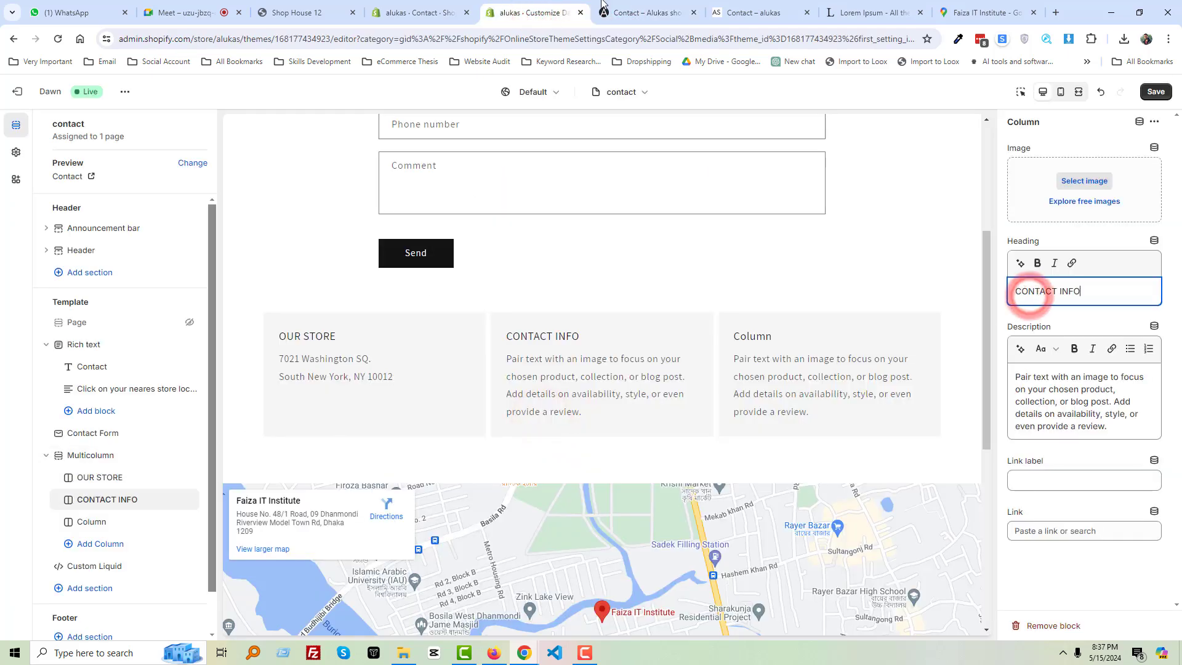
Copy the telephone and e-mail lines from the demo Contact page and replace the CONTACT INFO column's description with them
left_click(429, 5)
left_click(618, 9)
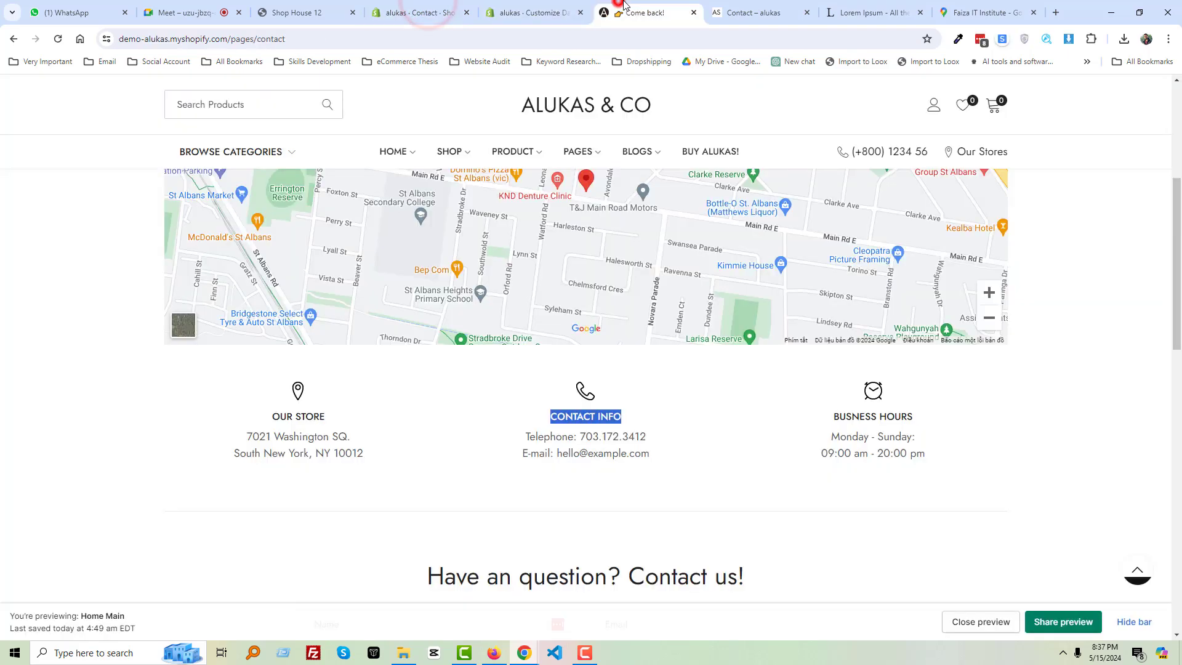
left_click_drag(529, 437, 659, 459)
key("ctrl+c")
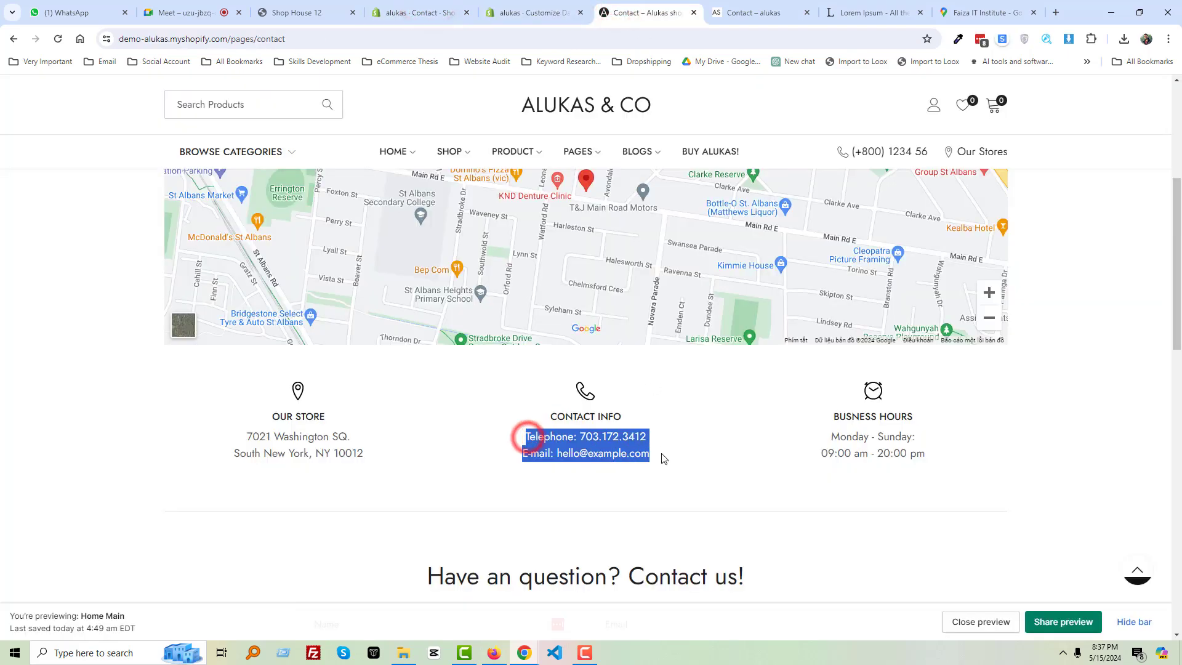
left_click(527, 12)
triple_click(1071, 407)
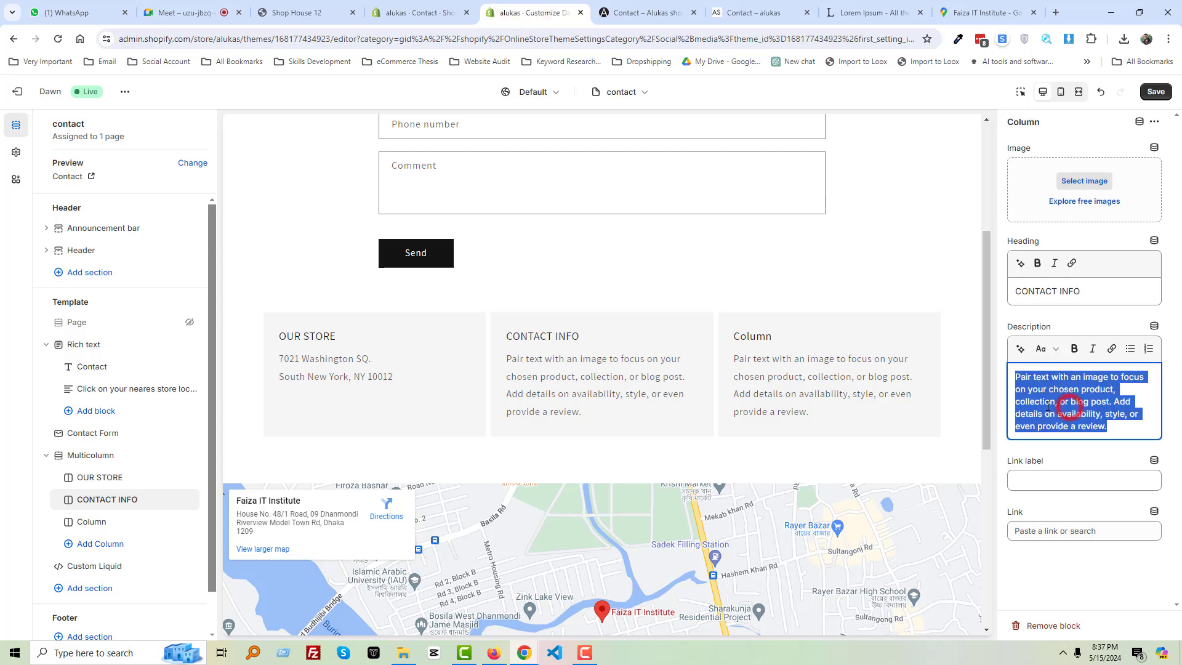
key("ctrl+v")
Copy the BUSNESS HOURS title from the demo Contact page and set it as the third column's heading
left_click(647, 12)
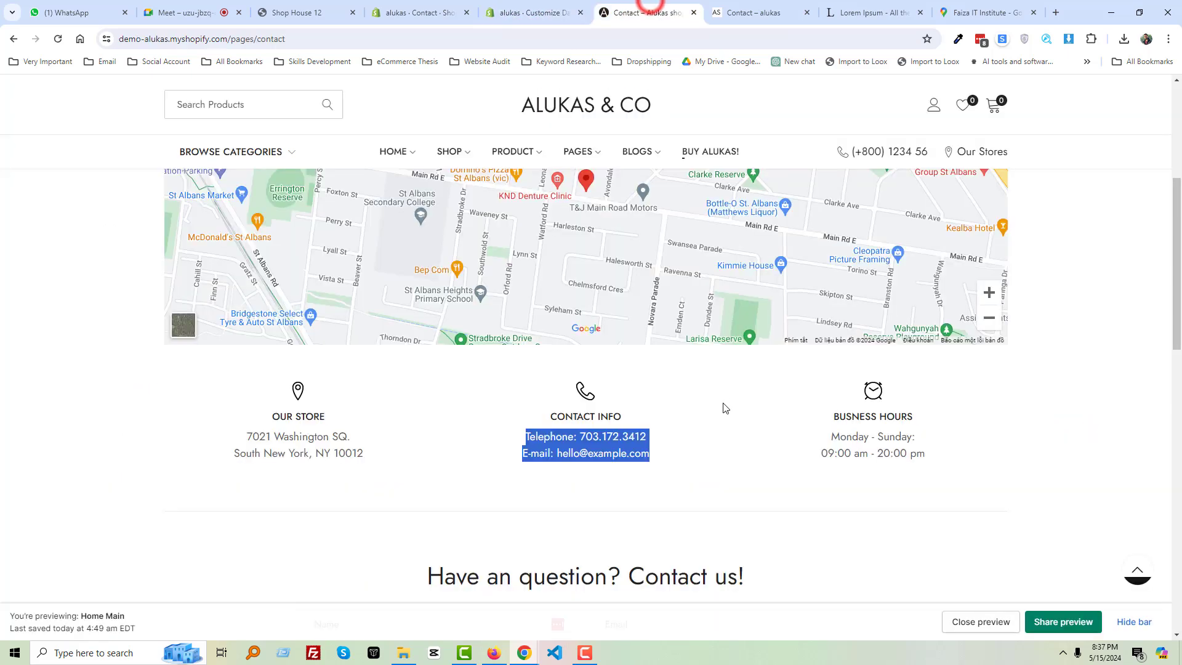
left_click_drag(830, 418, 943, 416)
key("ctrl+c")
left_click(548, 11)
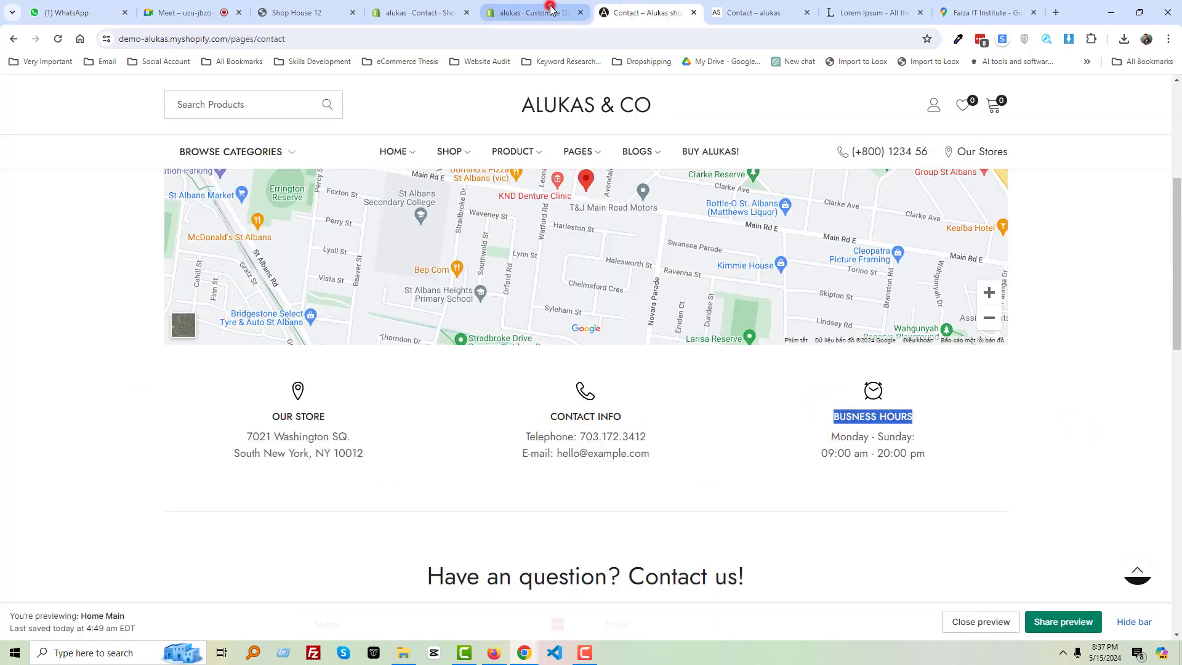
left_click(99, 521)
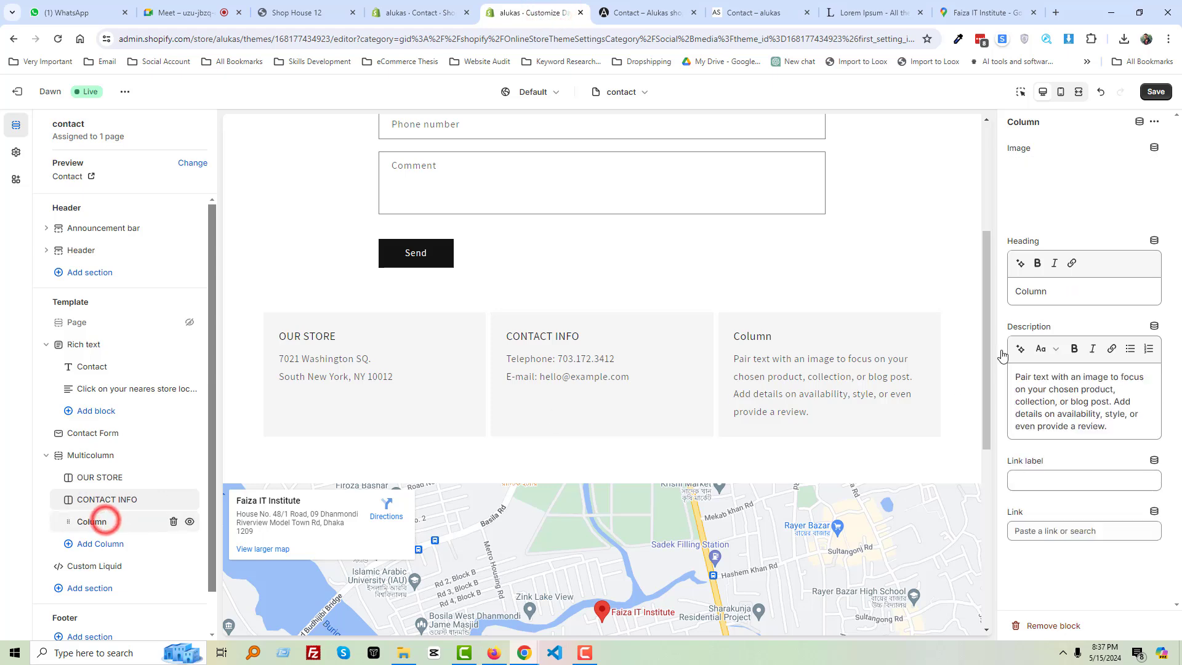
triple_click(1055, 293)
key("ctrl+v")
Replace the BUSNESS HOURS column's description with "Monday - Sunday: 09:00 am - 20:00 pm" copied from the demo Contact page
left_click(640, 11)
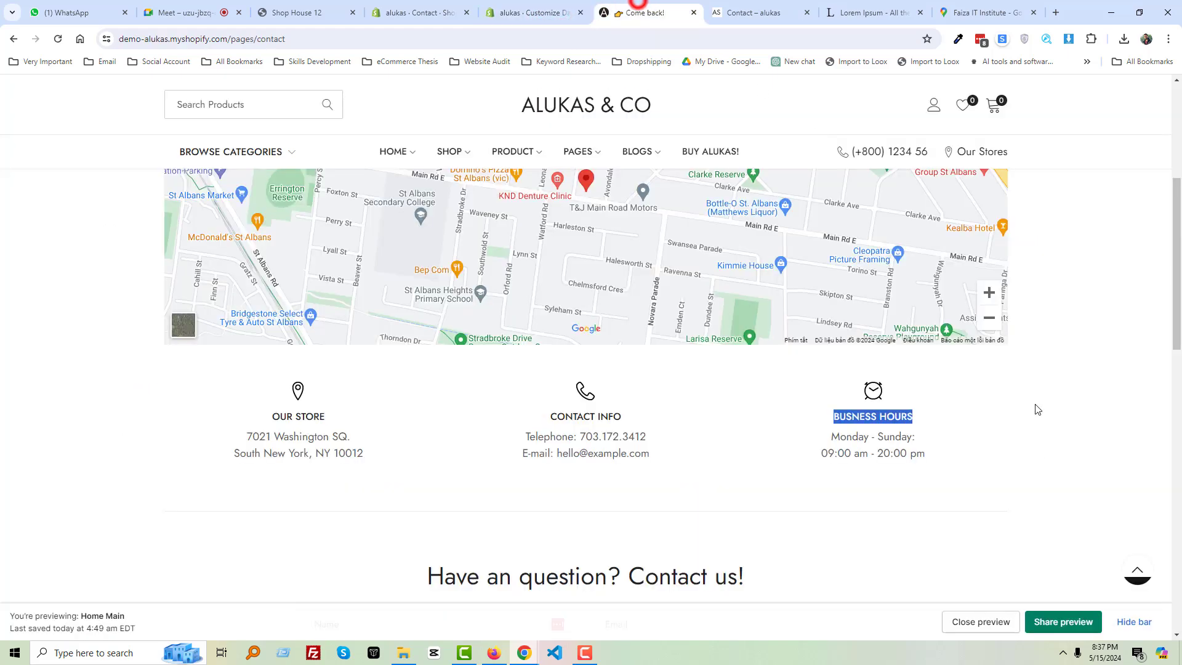
triple_click(945, 456)
key("ctrl+c")
left_click(549, 11)
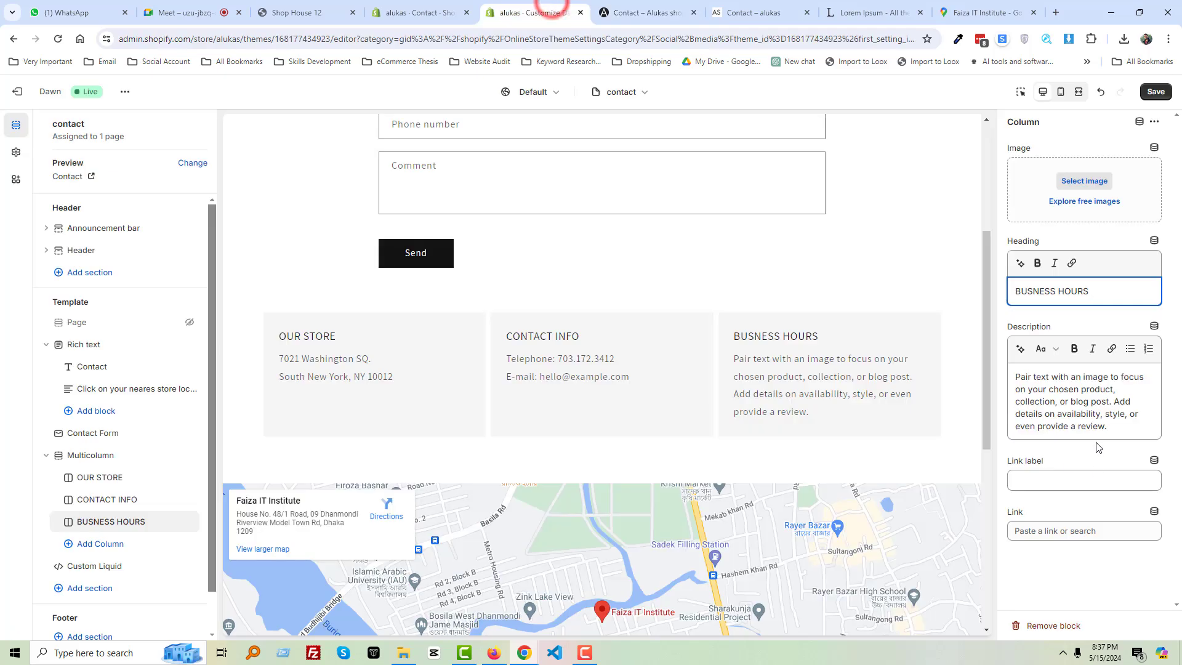
left_click(1074, 401)
key("ctrl+a")
key("ctrl+v")
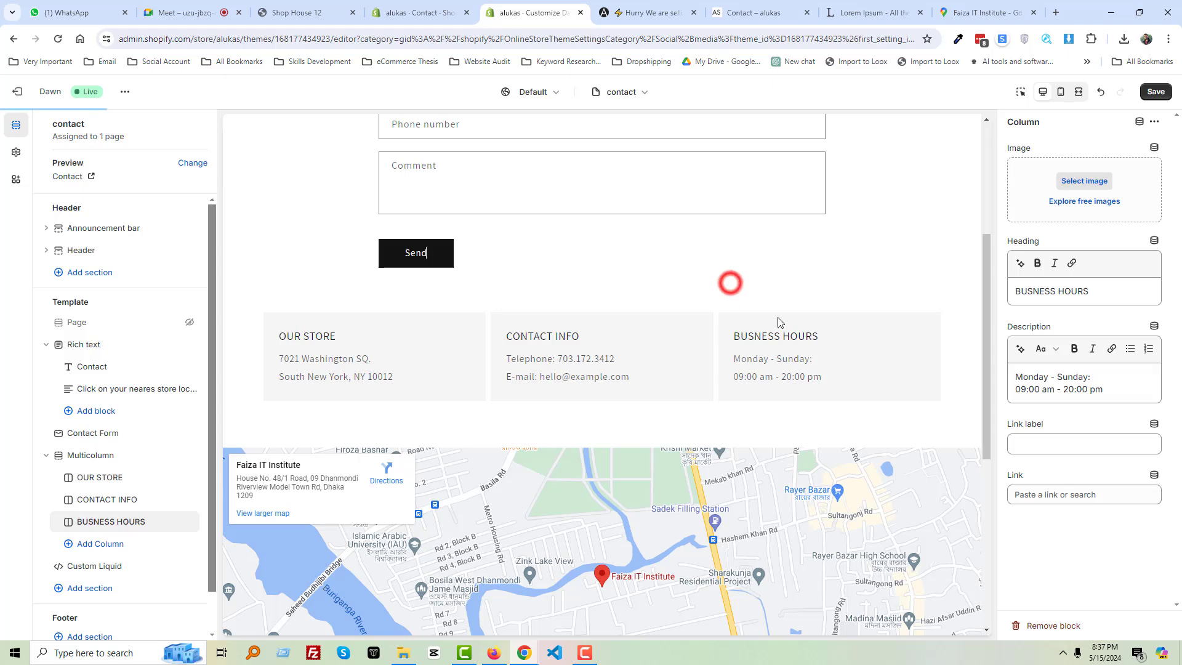
Set the Multicolumn section's secondary background to None and its color scheme to Scheme 3, trying Scheme 2 first
left_click(92, 454)
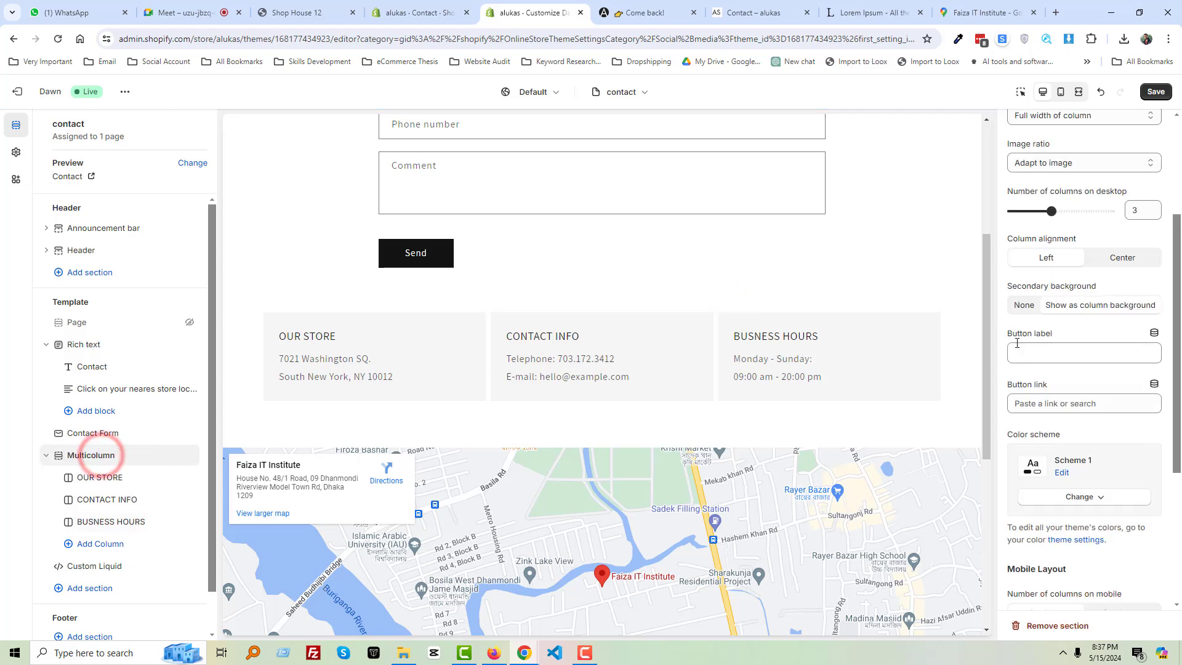
left_click(1024, 305)
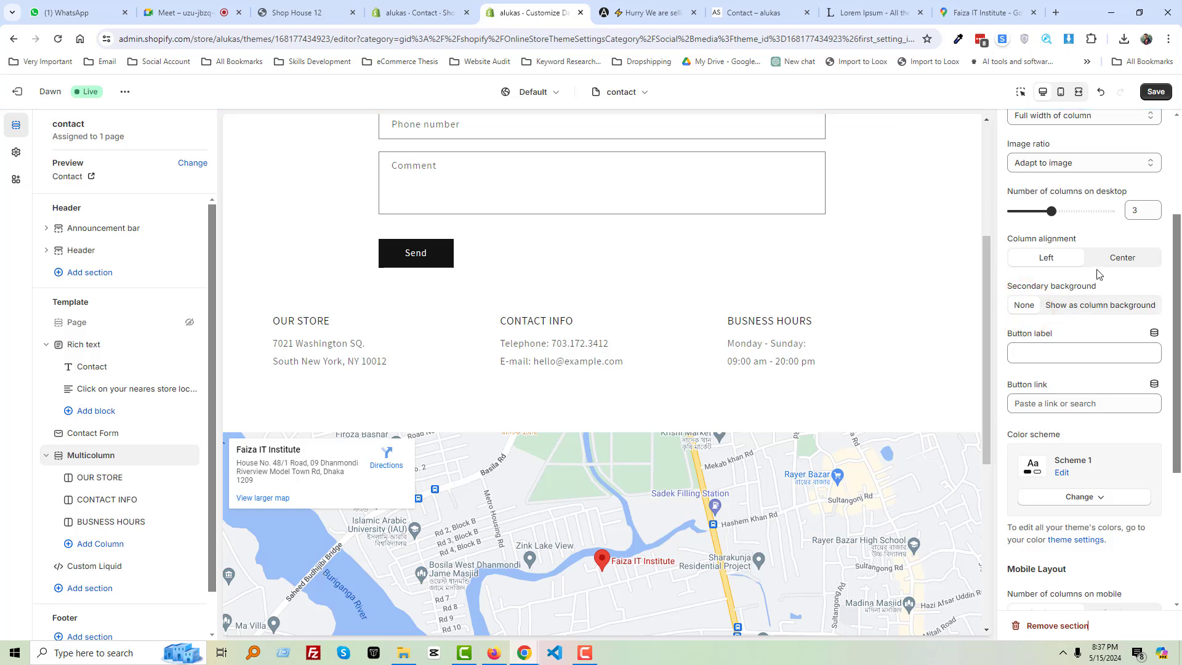
left_click(1096, 503)
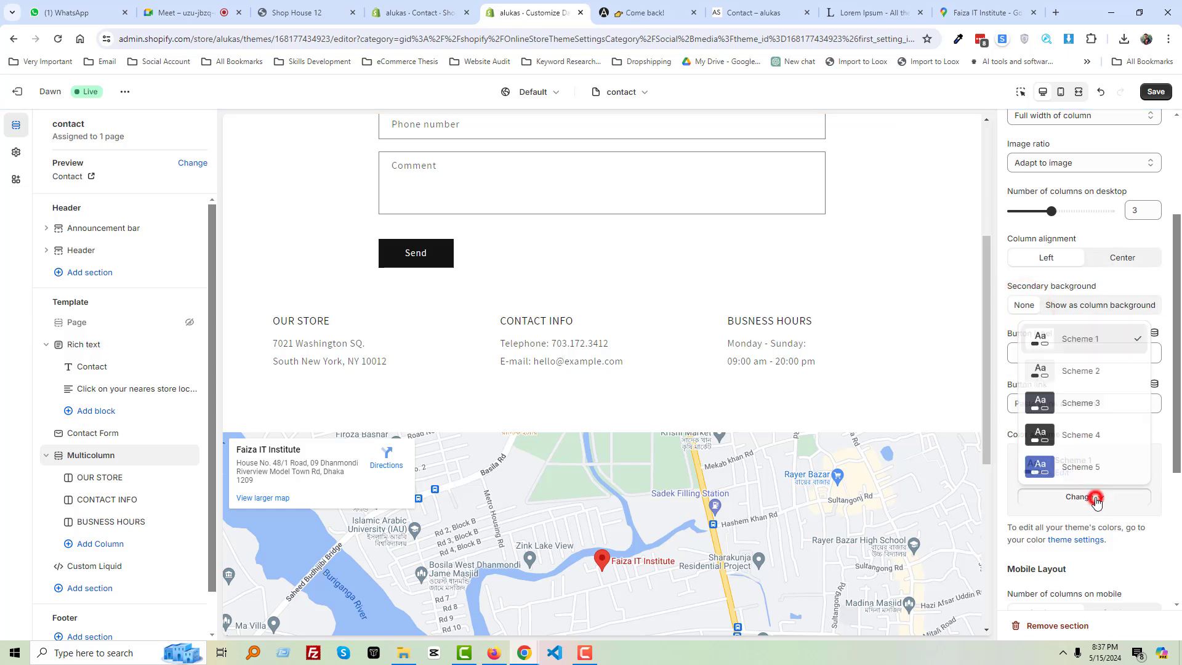
left_click(1087, 372)
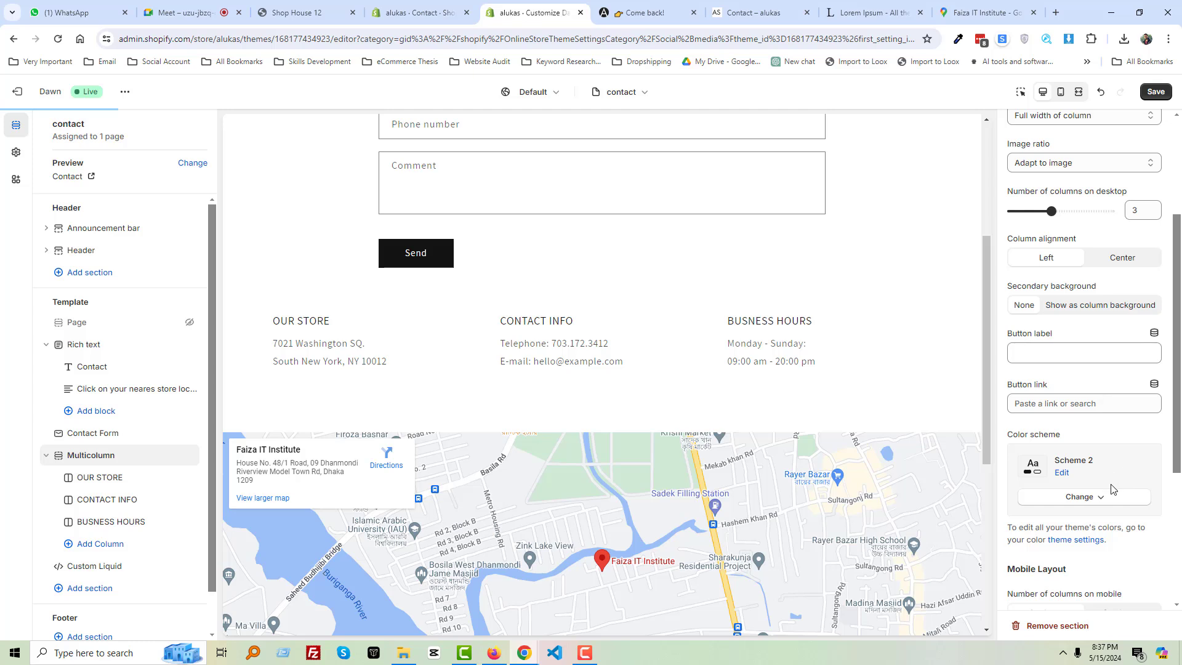
left_click(1108, 509)
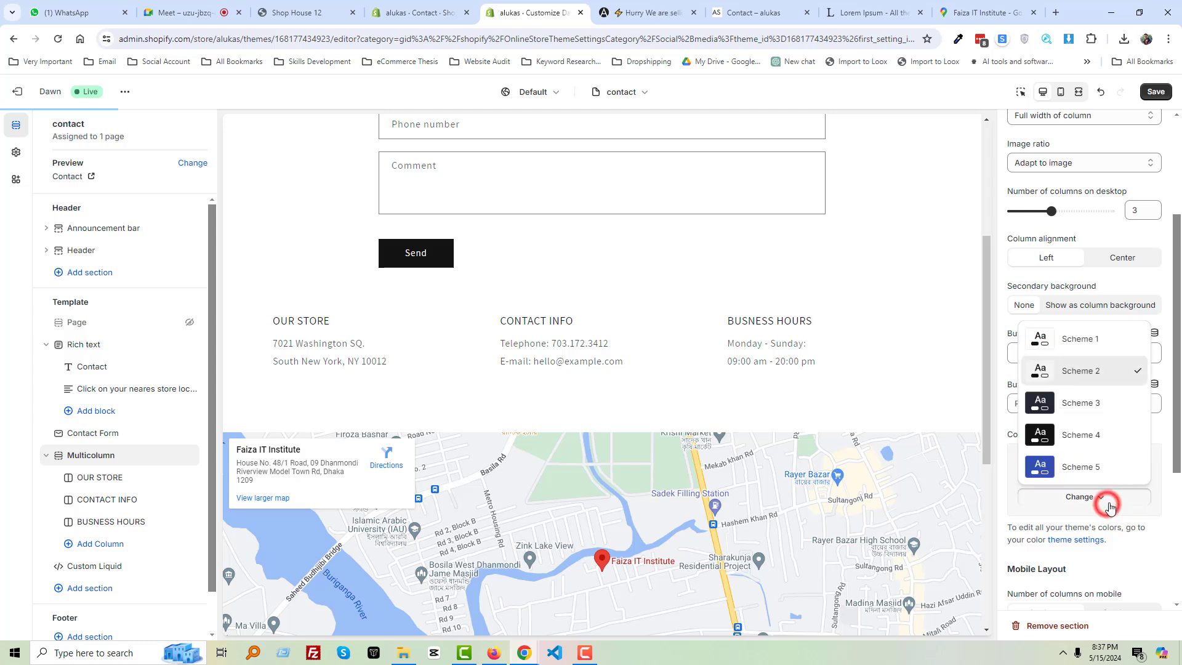
left_click(1086, 406)
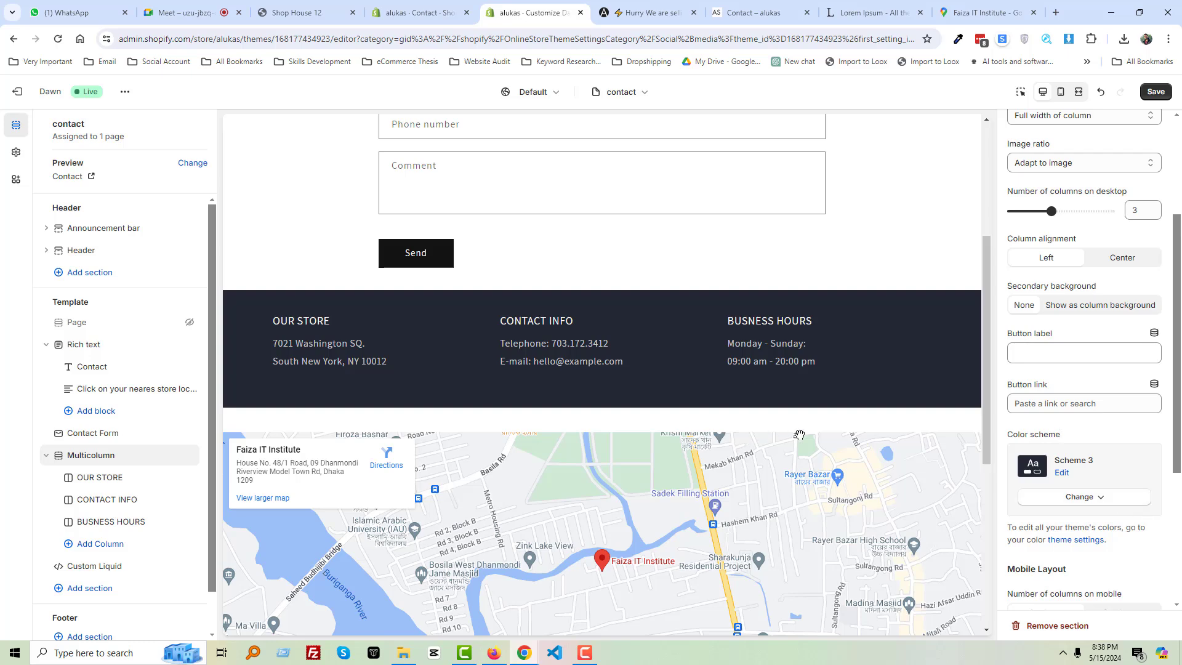
Set the Multicolumn section's bottom padding to 0 px
scroll(1105, 502, "down", 4)
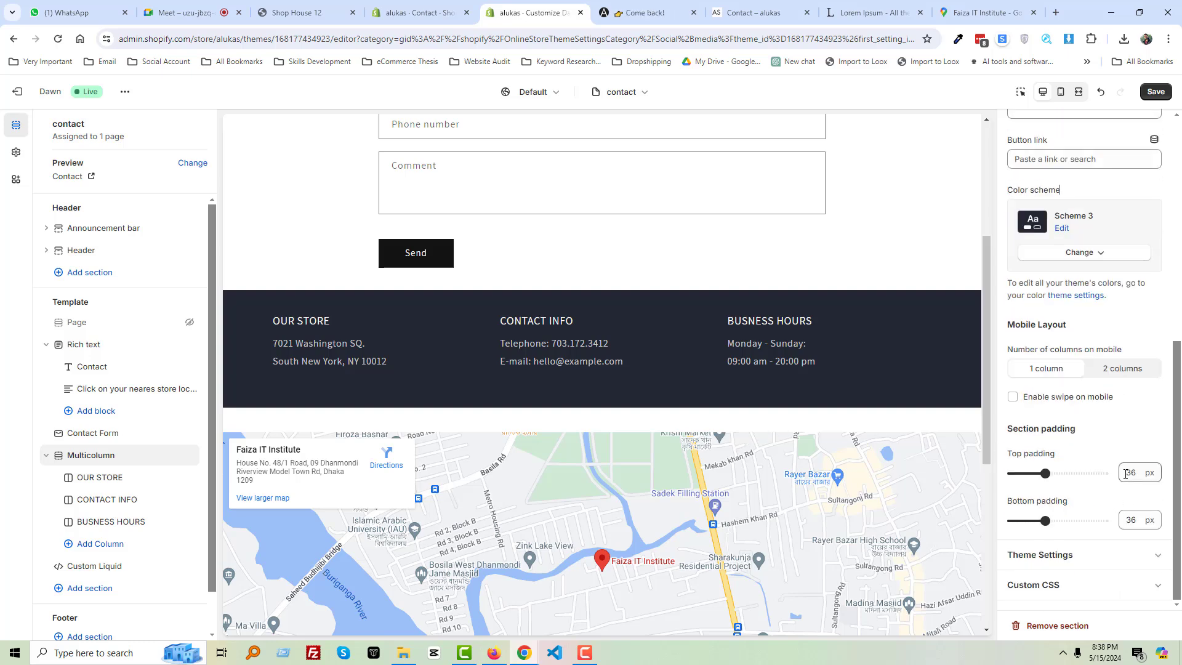
double_click(1129, 521)
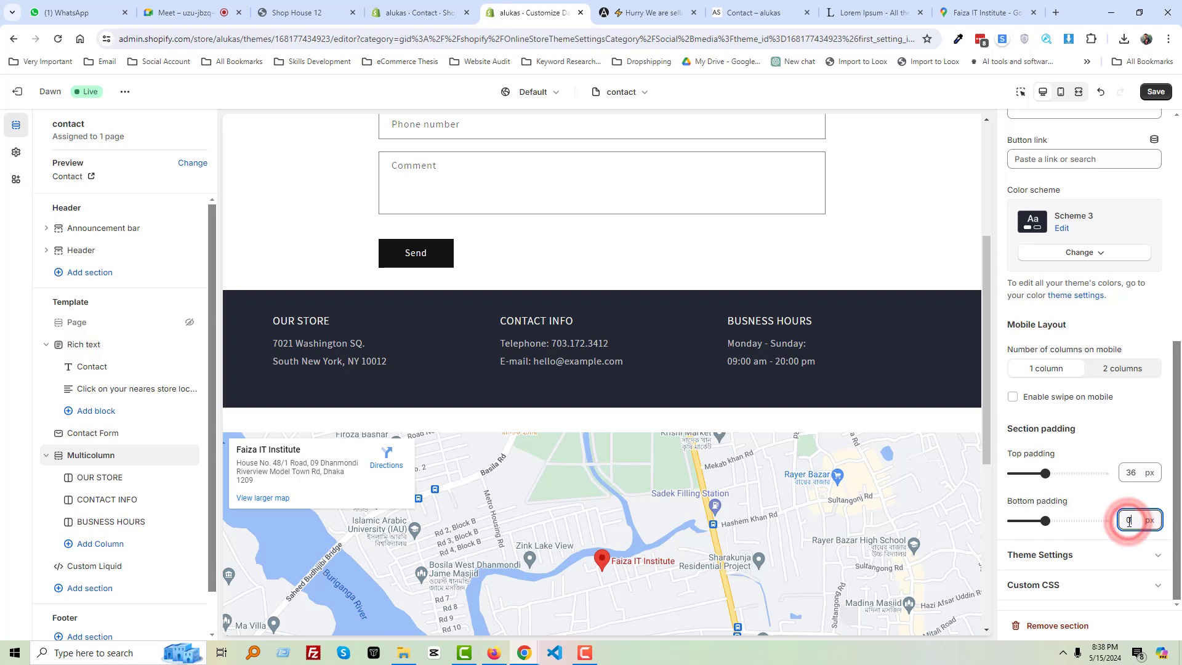
type("0")
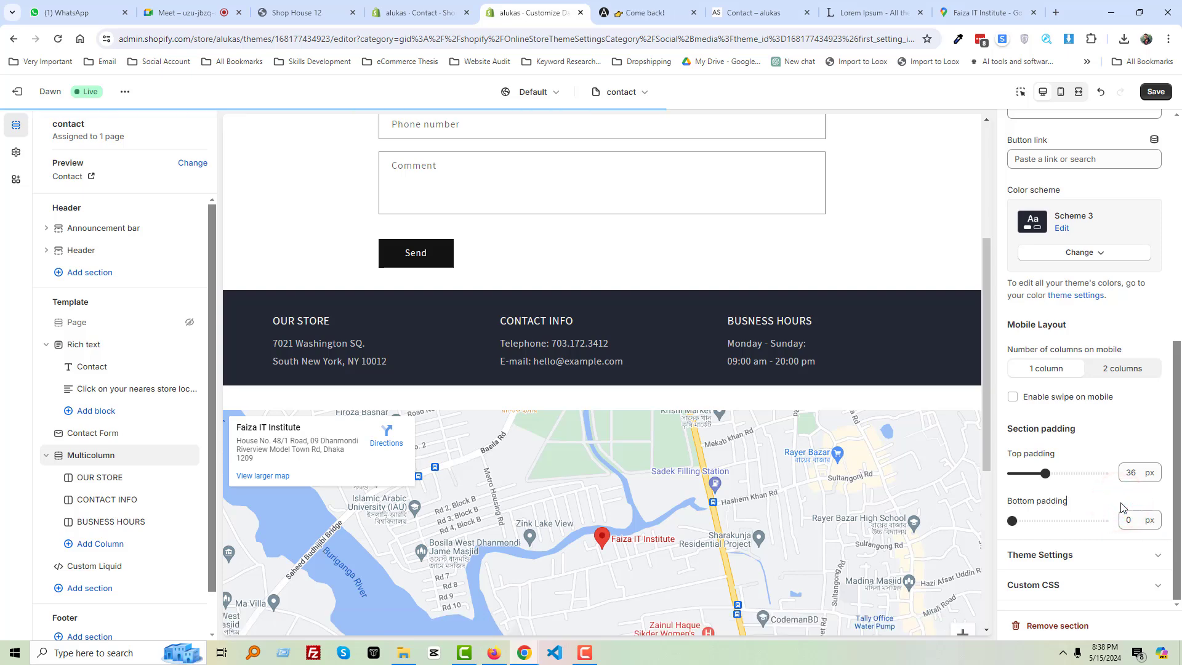
Set the top padding of the Custom Liquid map section to 0 px
scroll(317, 375, "down", 2)
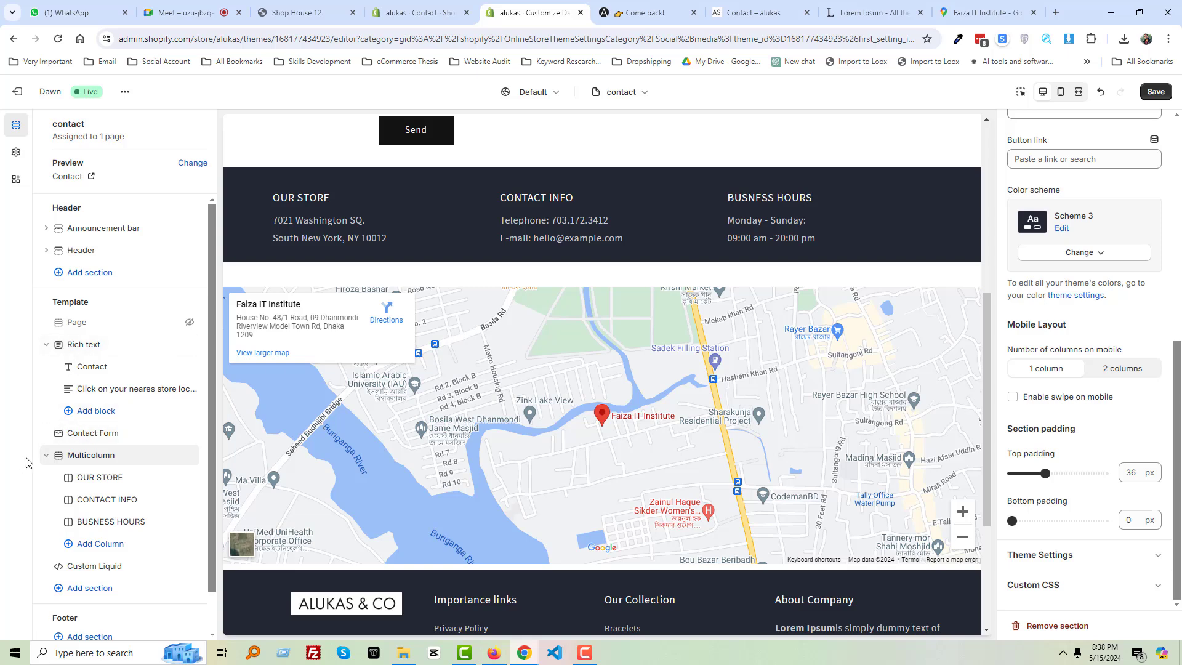
scroll(454, 439, "up", 1)
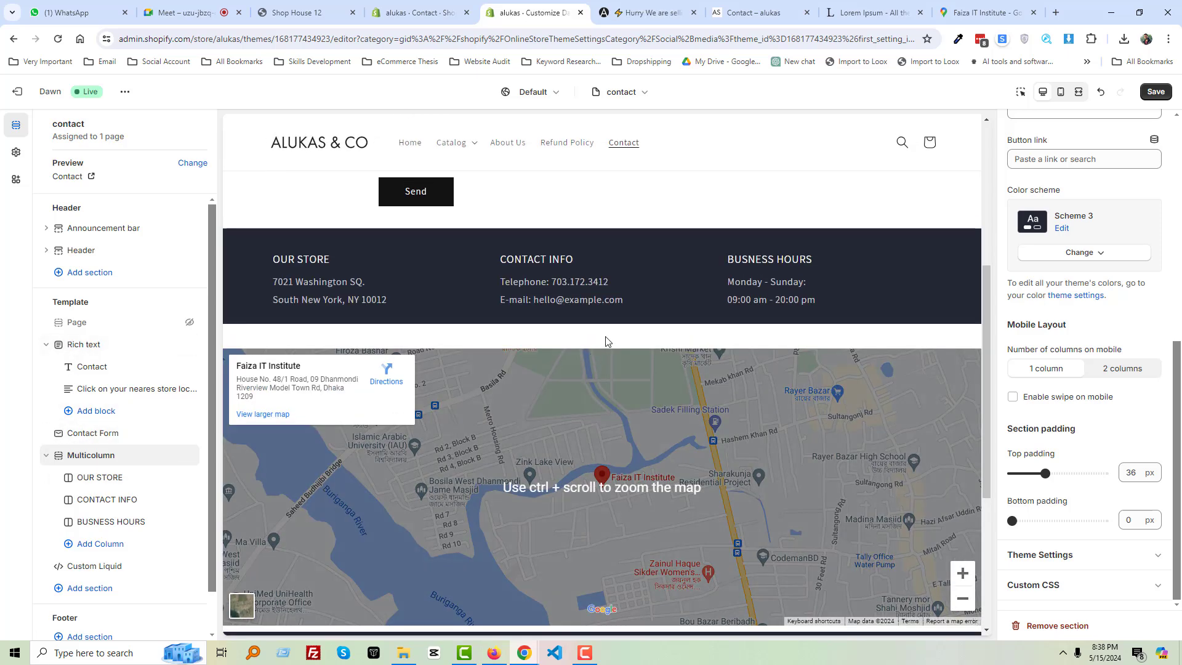
left_click(96, 566)
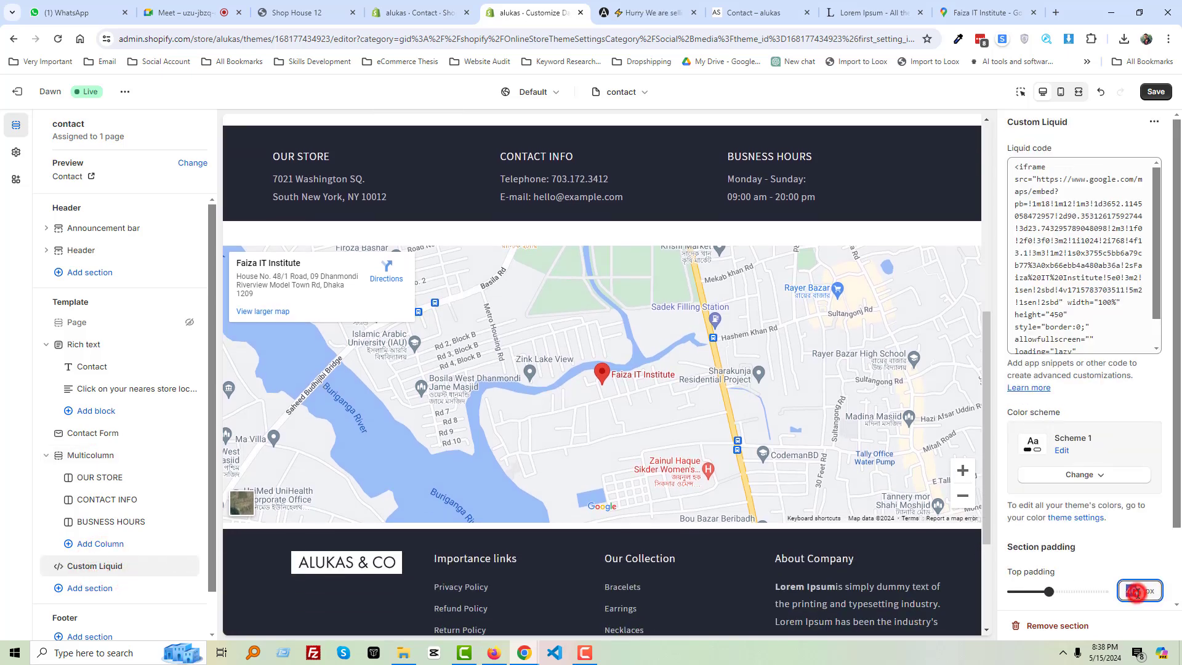
type("0")
left_click(1111, 575)
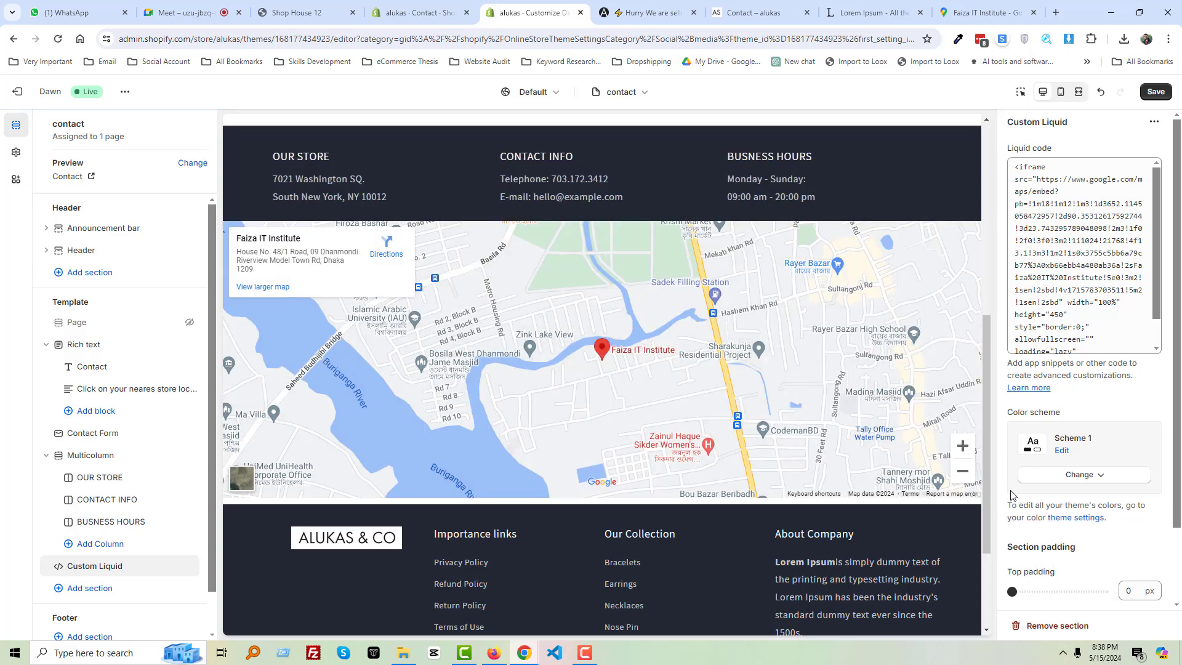
Save the contact template and switch to the live alukas Contact page to check the result
left_click(1154, 92)
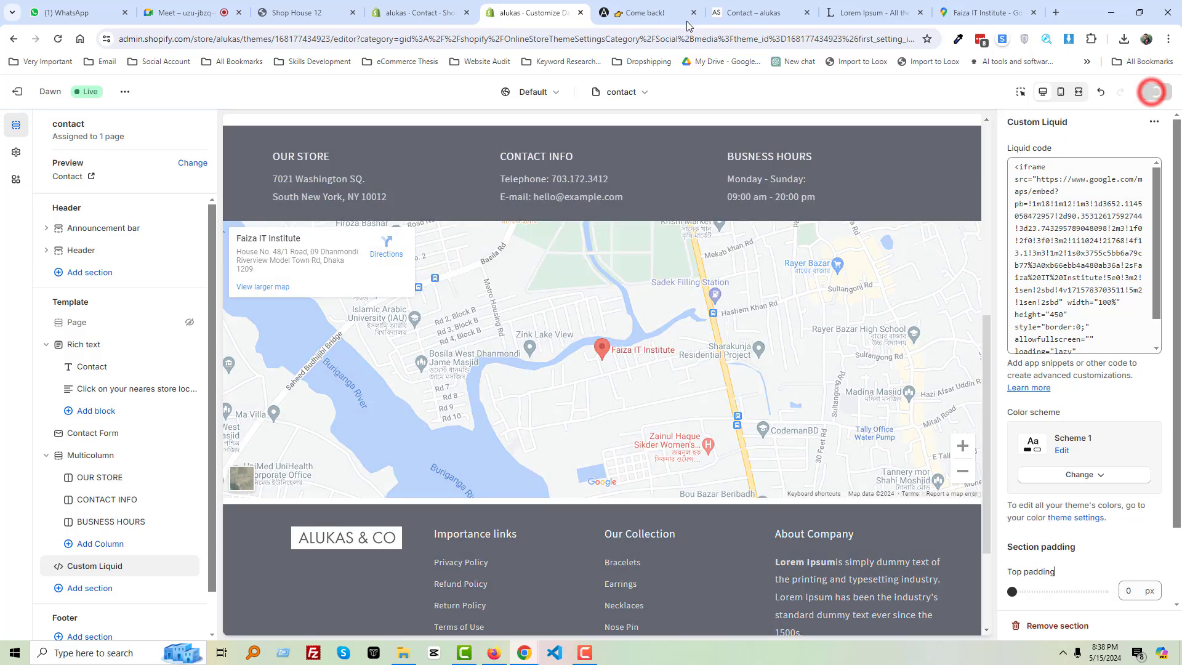
left_click(661, 9)
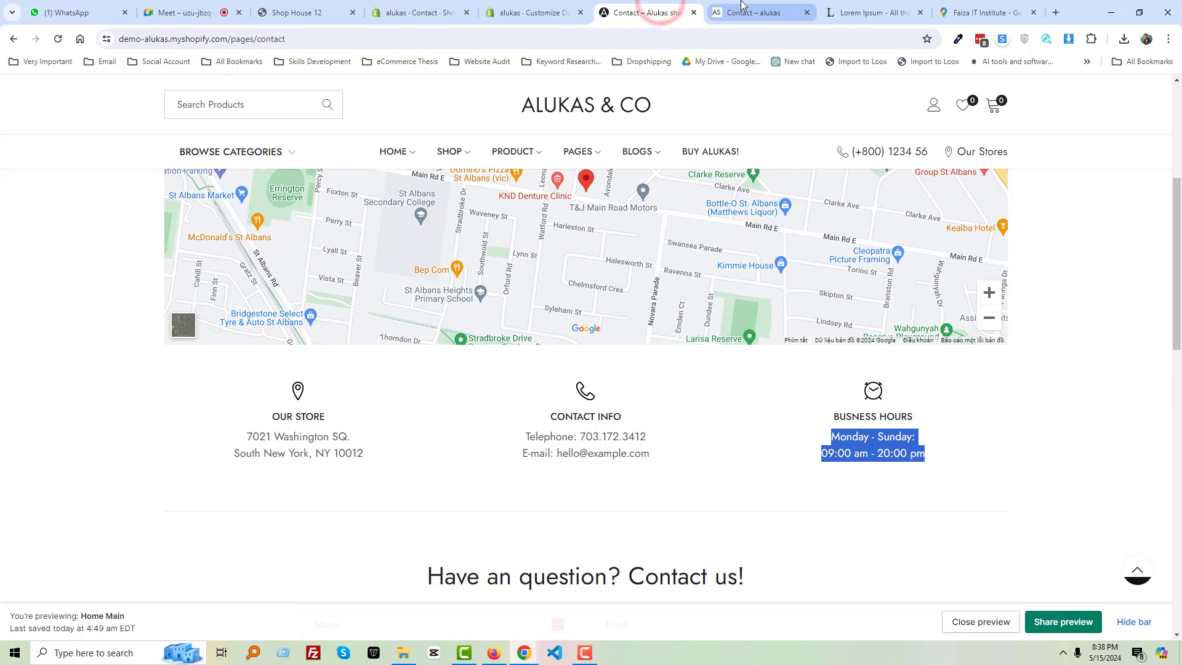
left_click(740, 9)
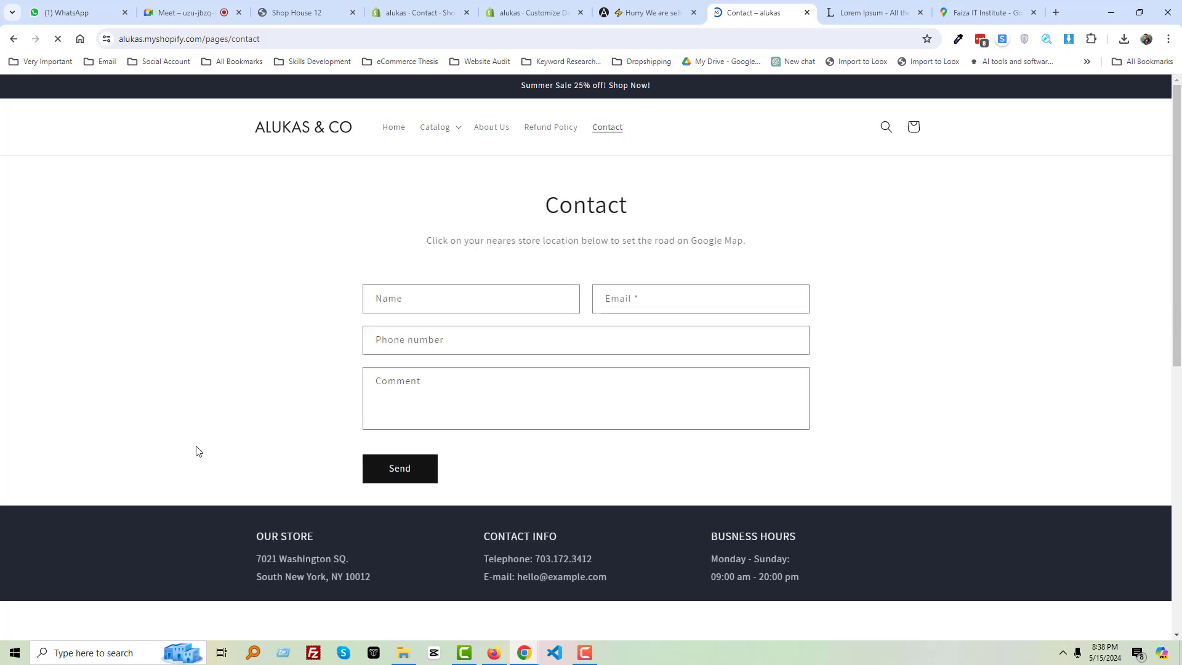
Check the live Contact page, return to the theme editor, and save the Multicolumn section with Center column alignment
scroll(196, 451, "down", 3)
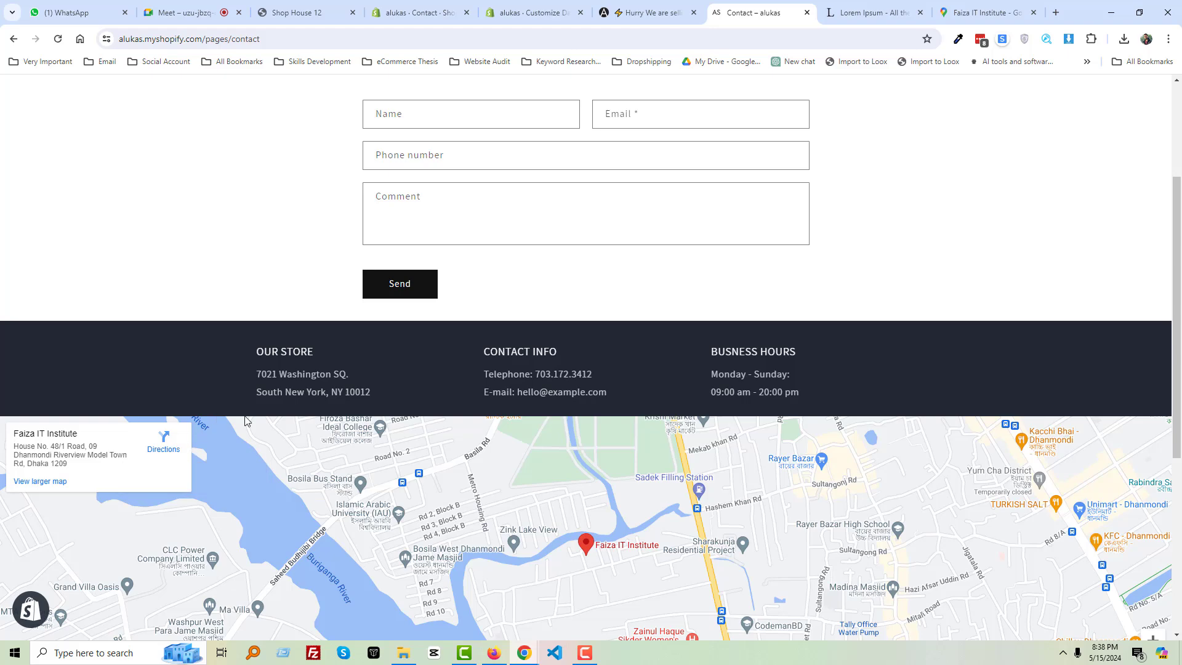
scroll(369, 400, "down", 2)
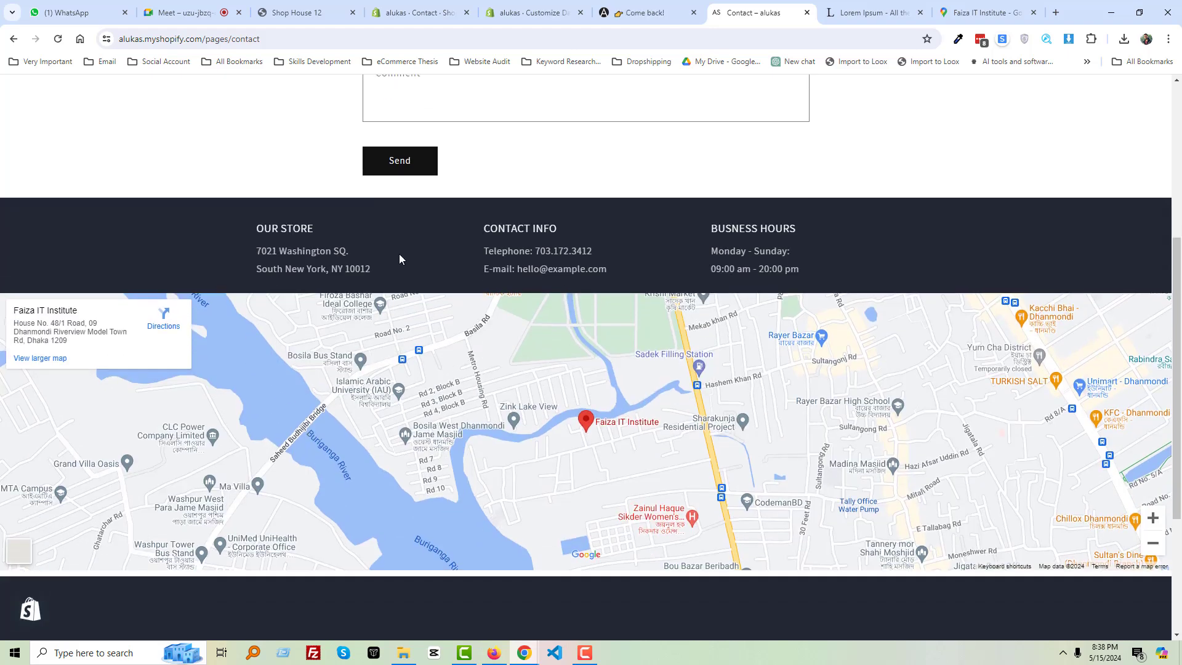
scroll(431, 295, "down", 4)
scroll(998, 422, "up", 6)
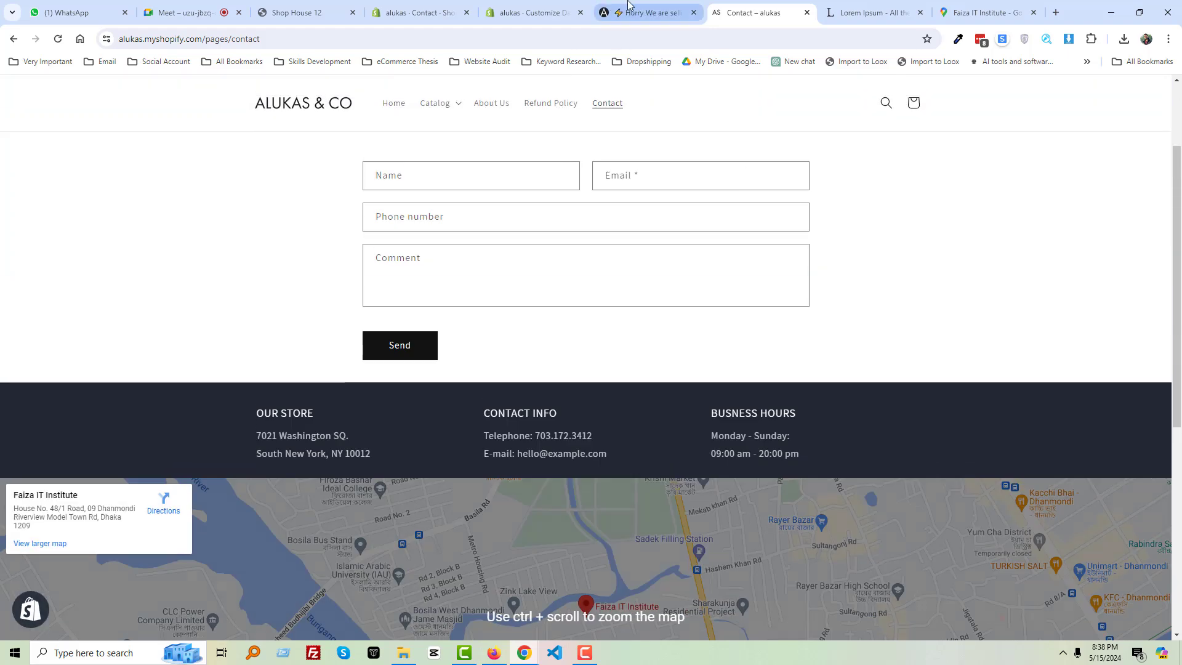
left_click(536, 11)
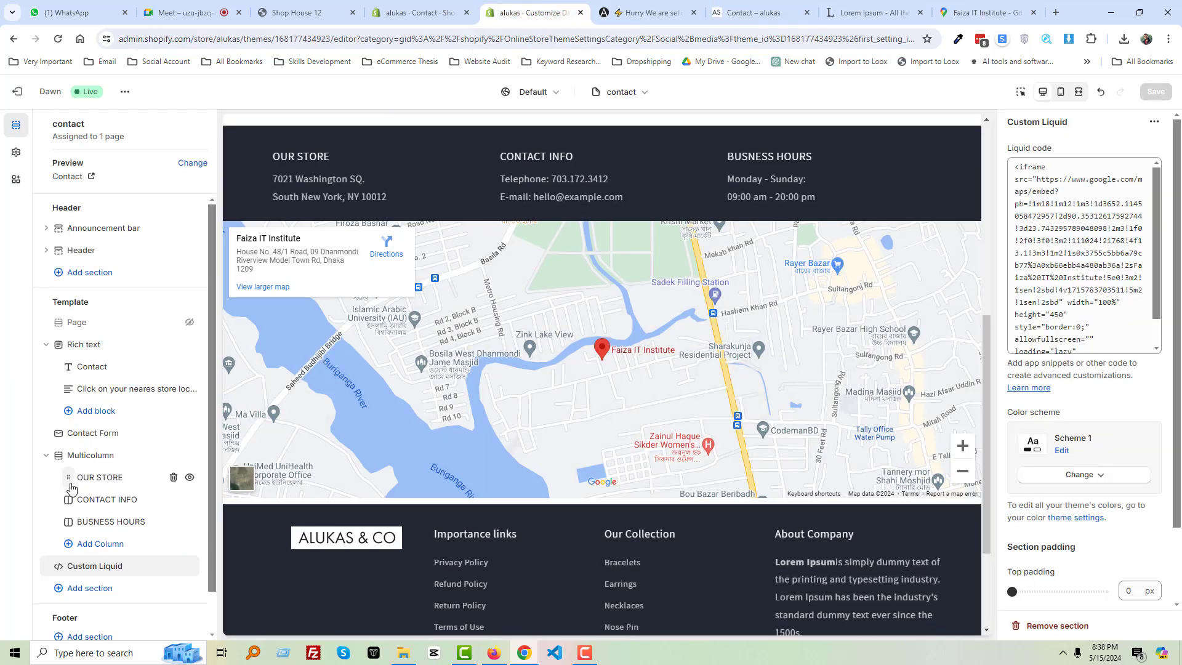
scroll(71, 486, "down", 2)
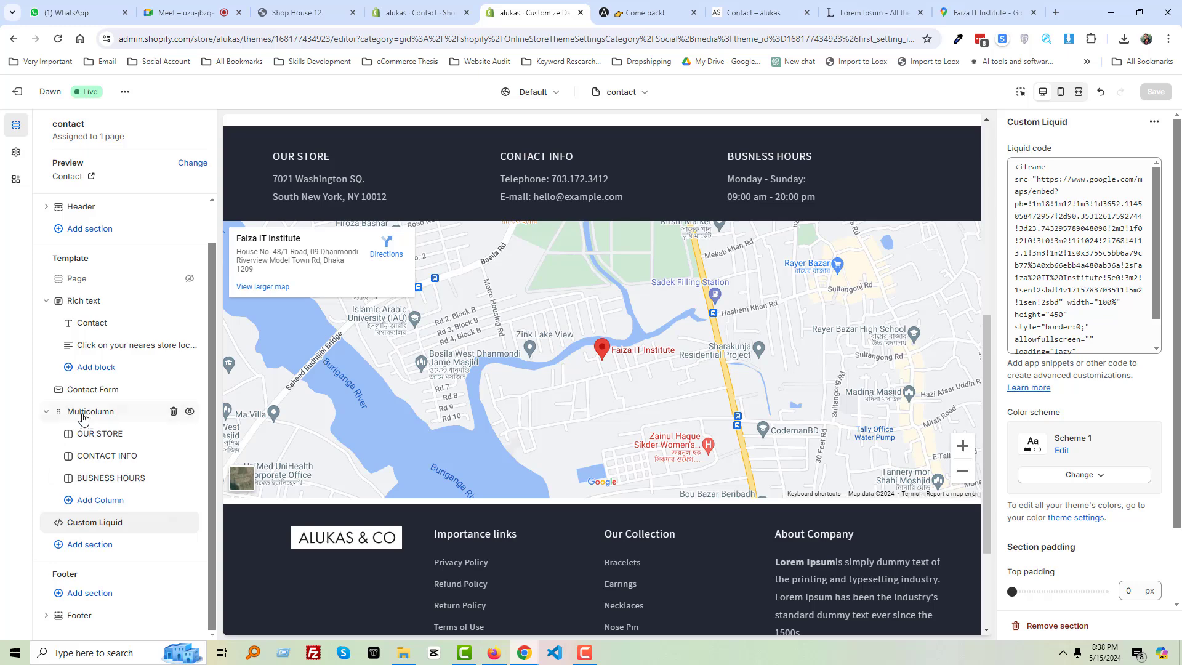
left_click(106, 417)
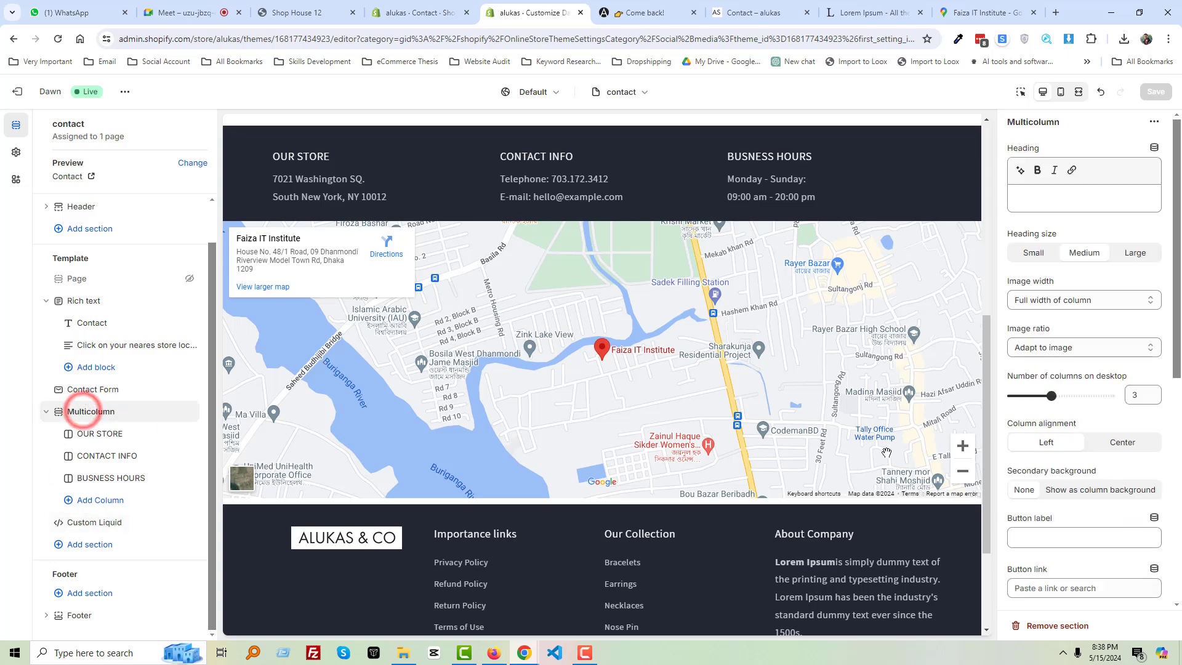
left_click(1111, 449)
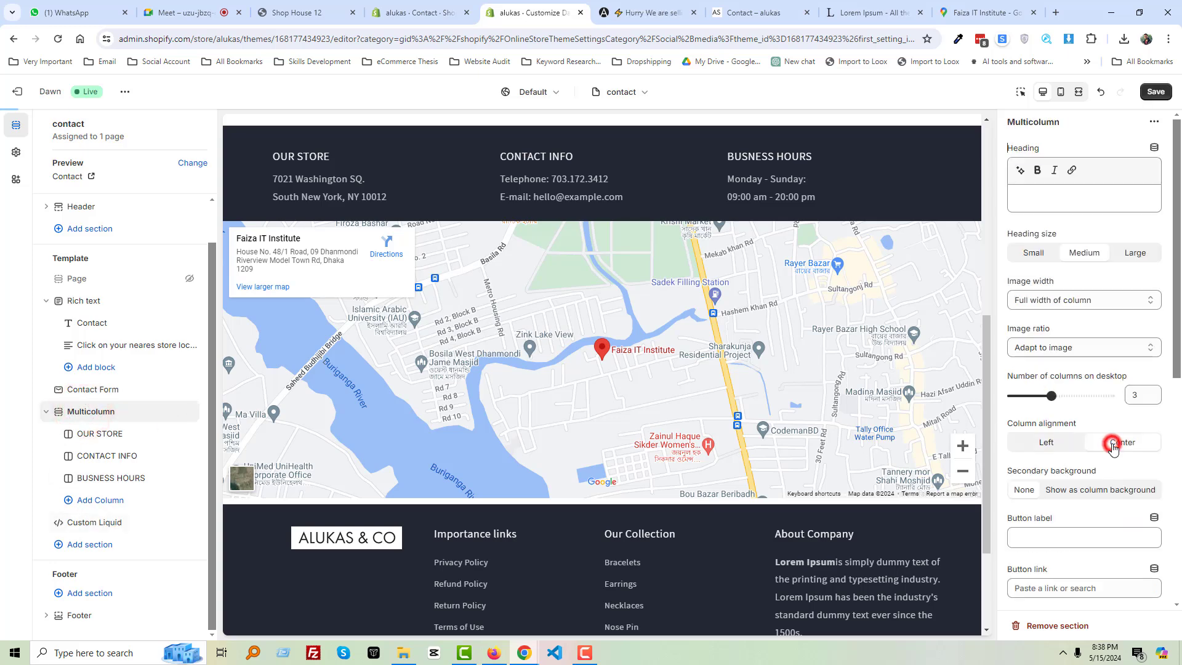
left_click(1162, 92)
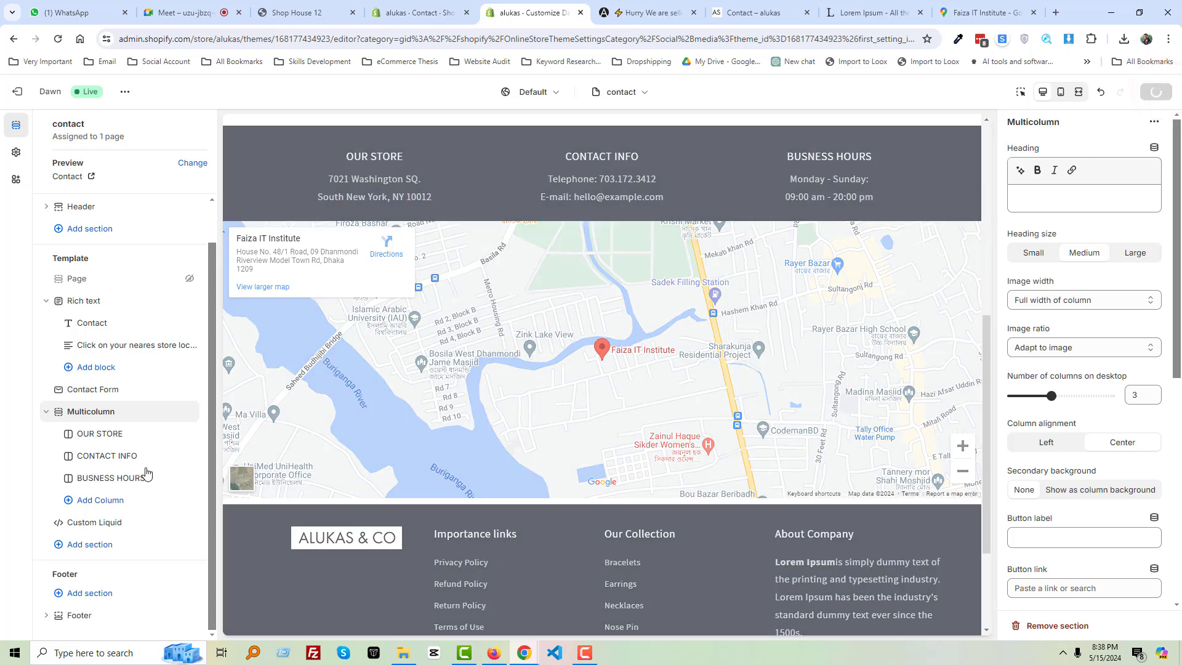
Add an Image banner section to the contact template and move it above the Rich text section
left_click(81, 544)
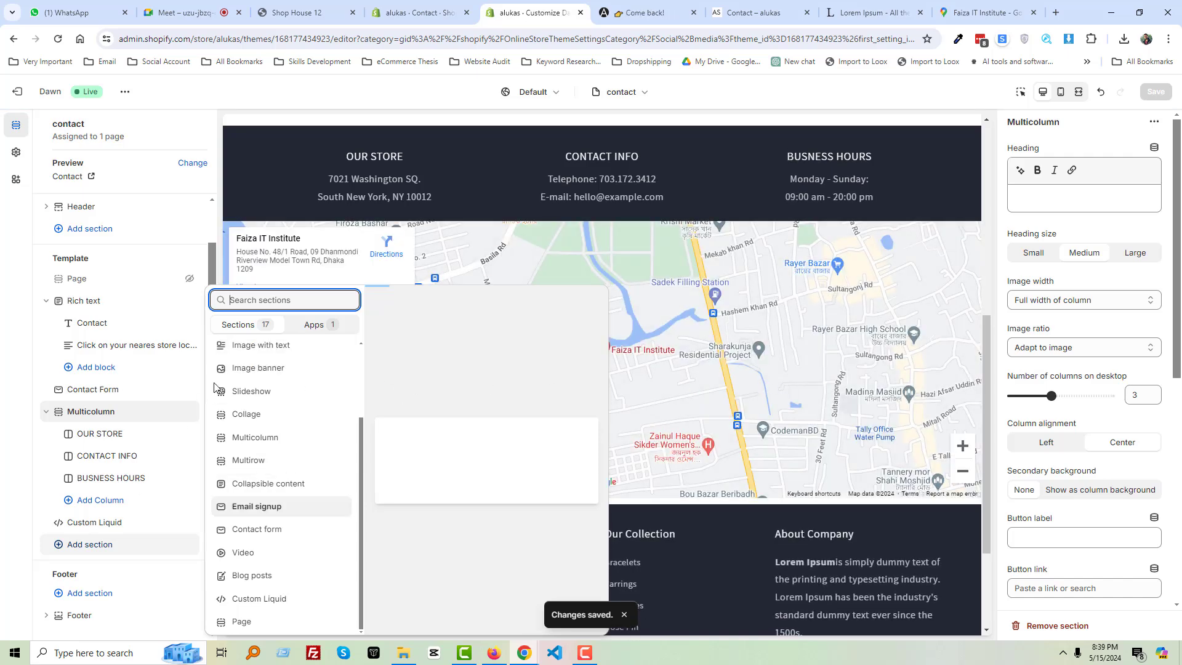
left_click(275, 369)
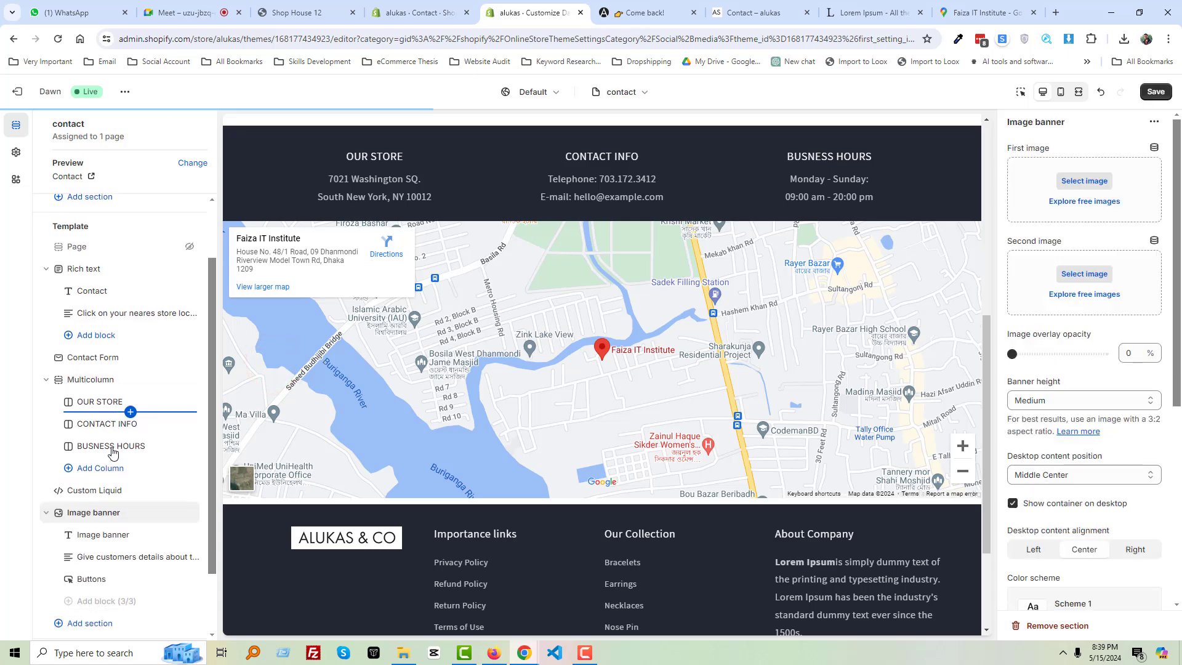
left_click_drag(57, 436, 57, 326)
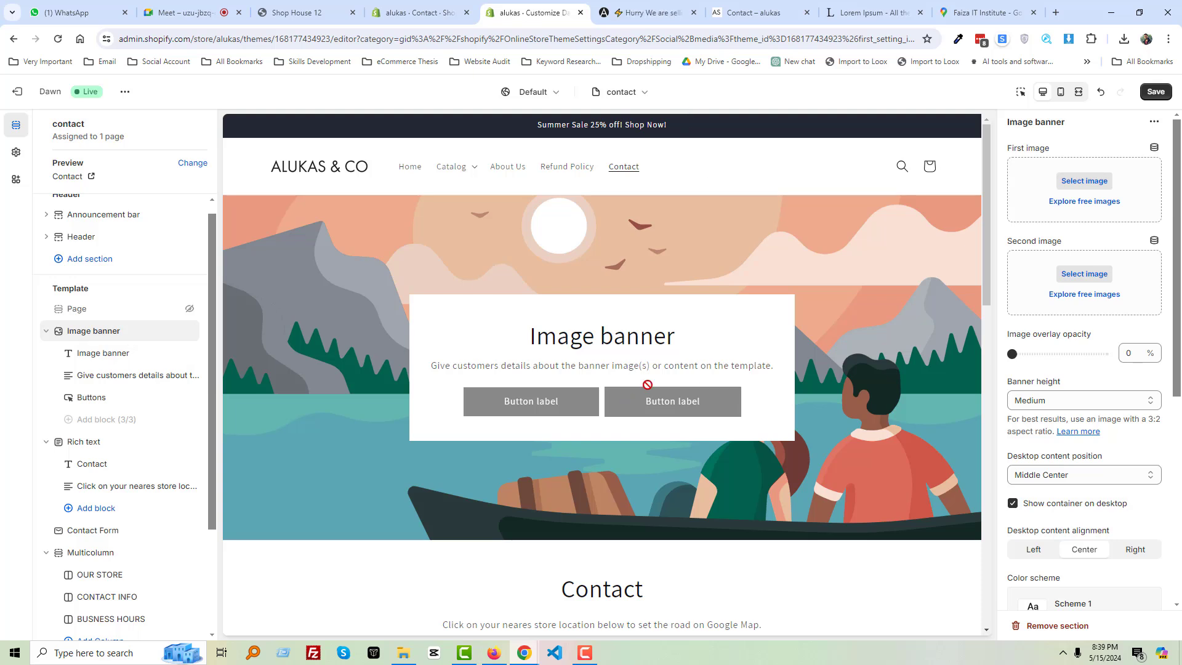
Search the free images for "contact" and use the simple blue typewriter photo as the Image banner's first image
left_click(1072, 203)
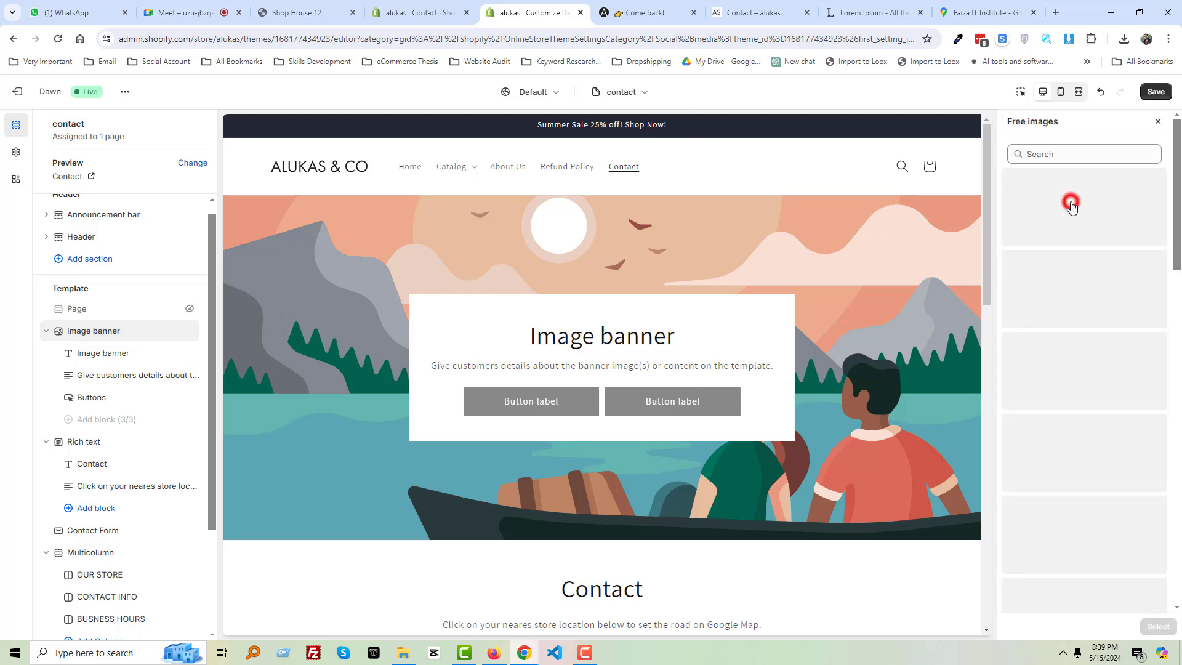
left_click(1048, 154)
type("conta")
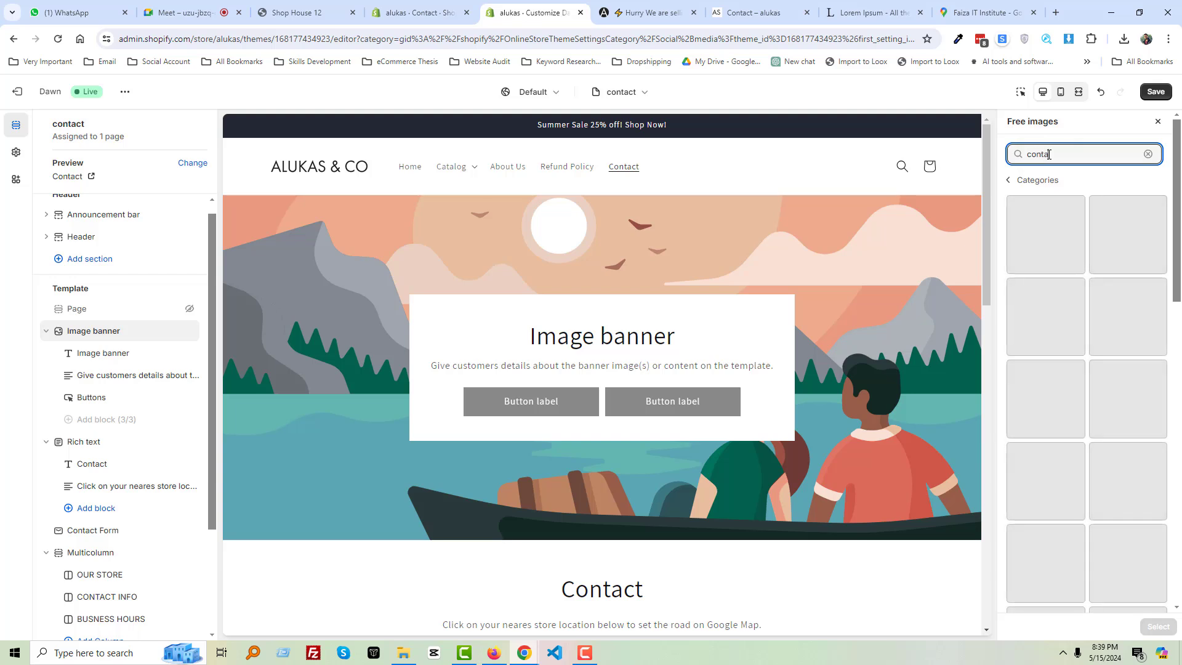
type("ct")
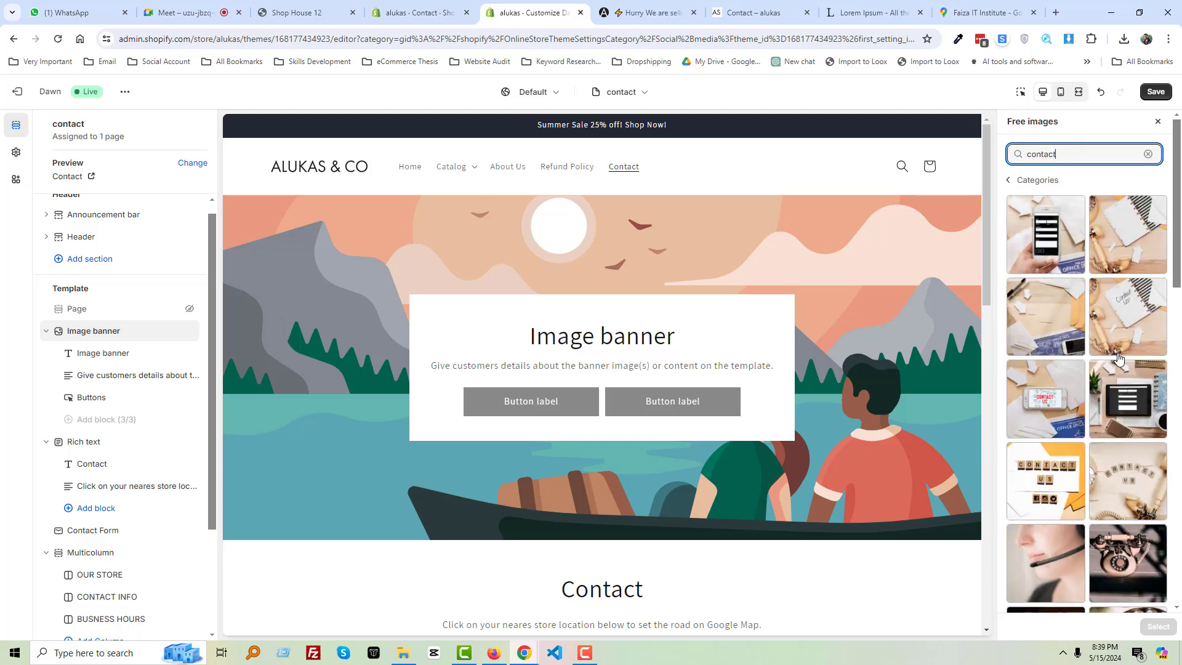
scroll(1076, 366, "down", 3)
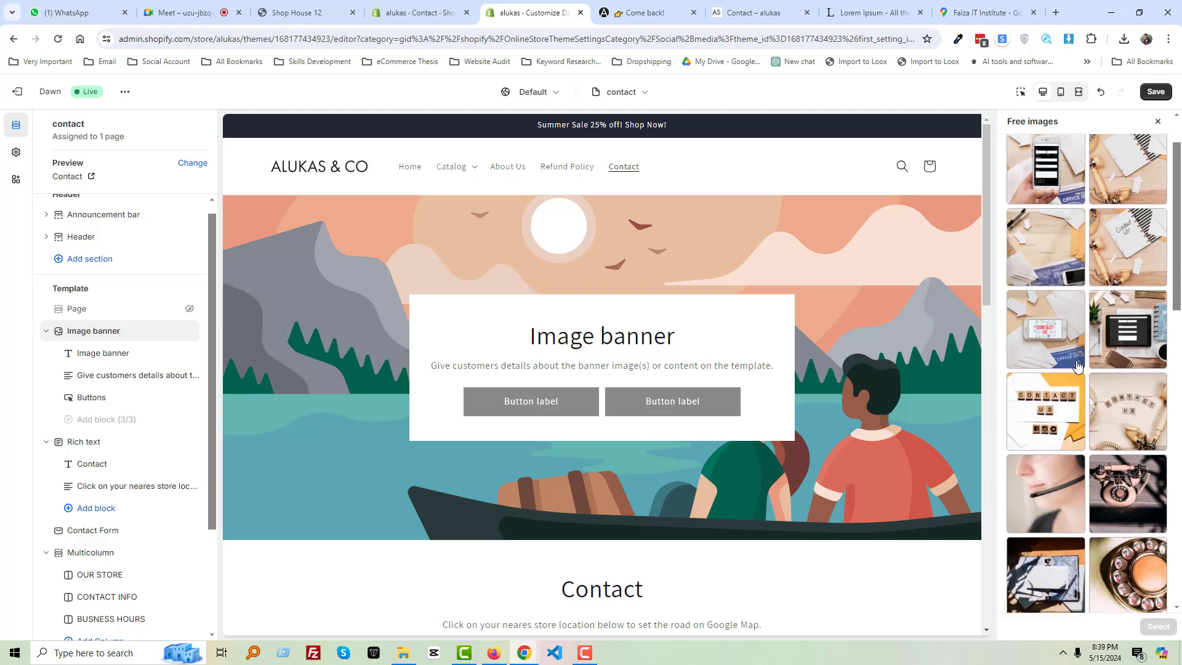
scroll(1077, 366, "down", 5)
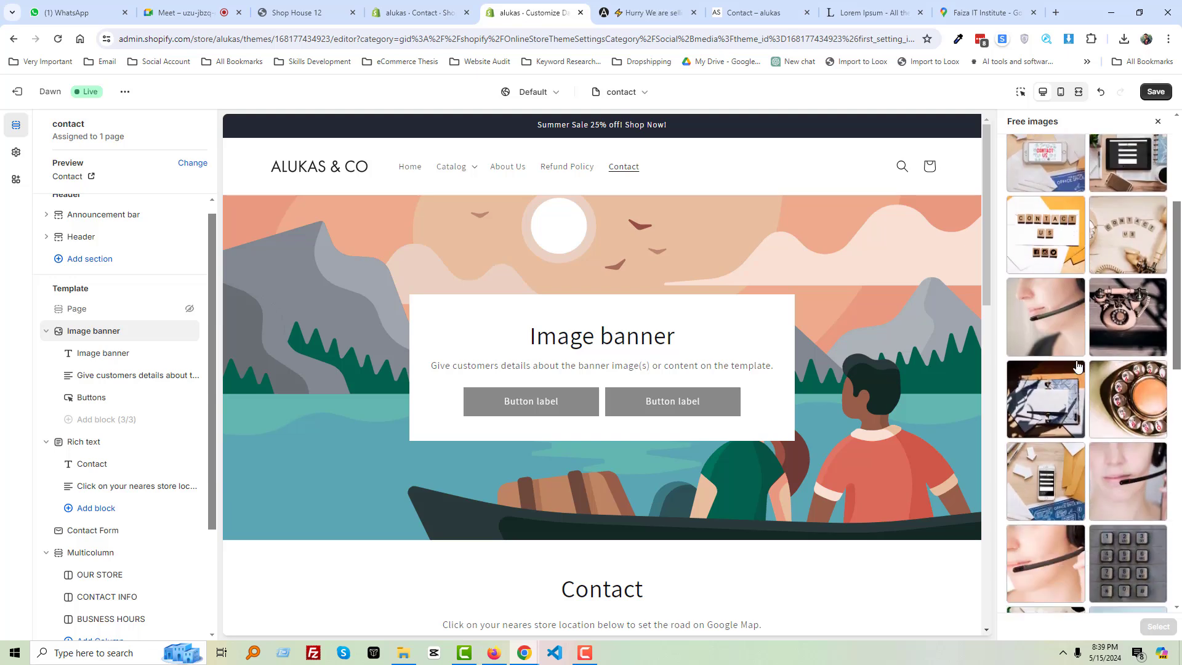
scroll(1077, 366, "down", 1)
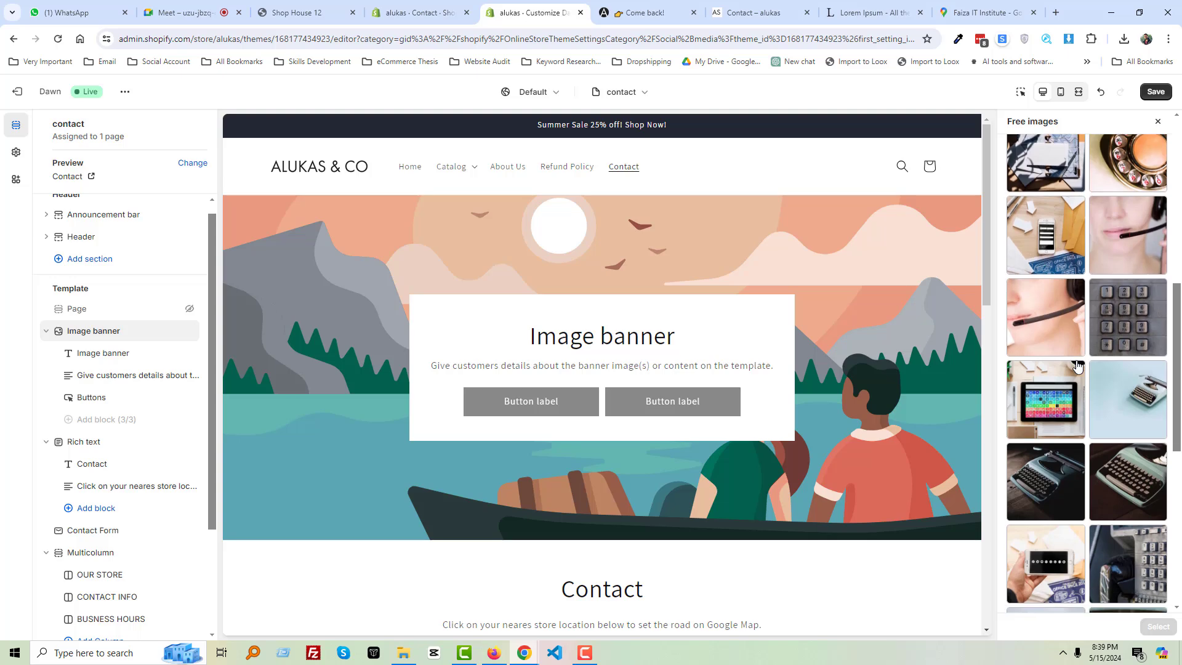
scroll(1107, 387, "down", 2)
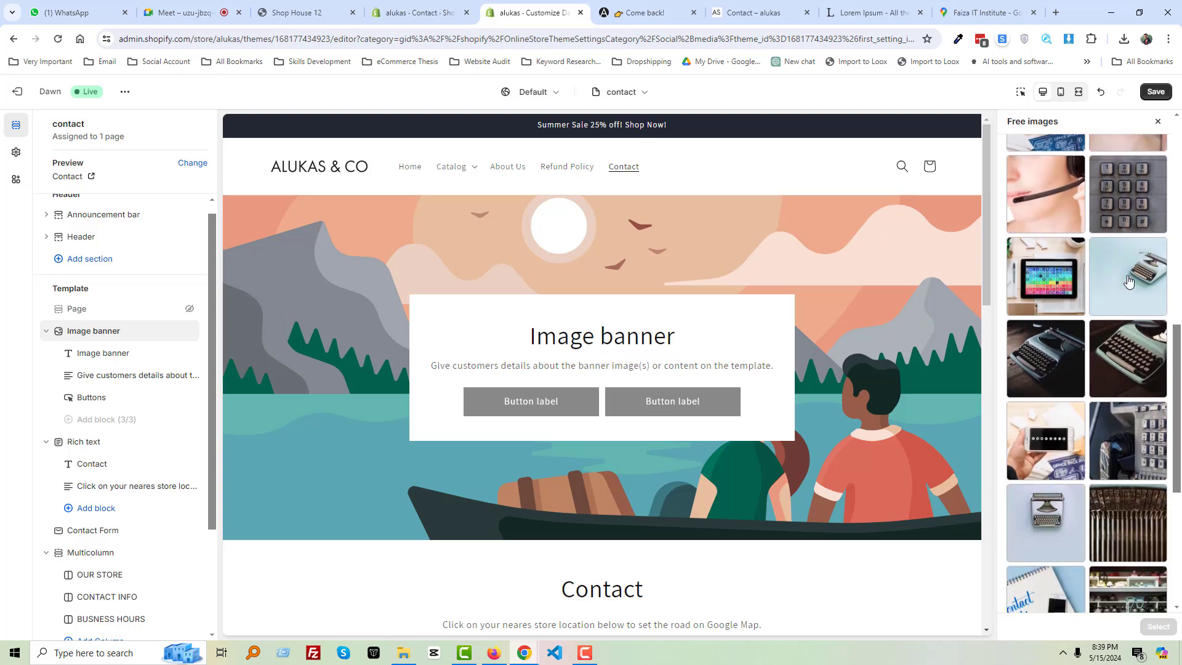
left_click(1129, 281)
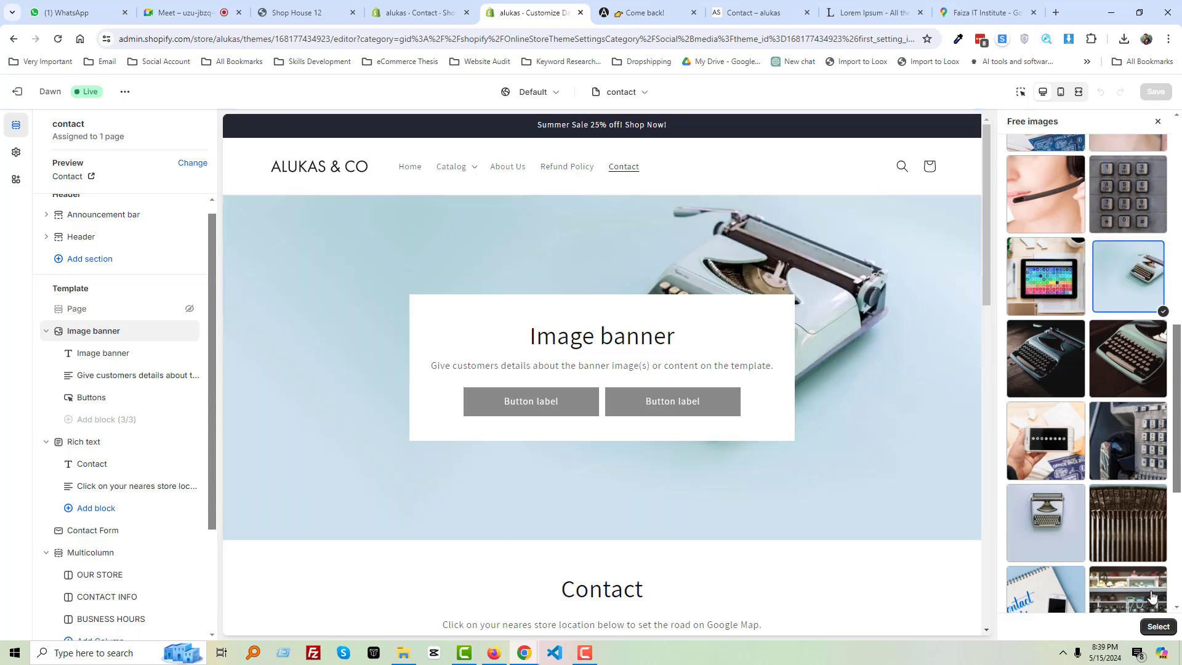
left_click(1158, 626)
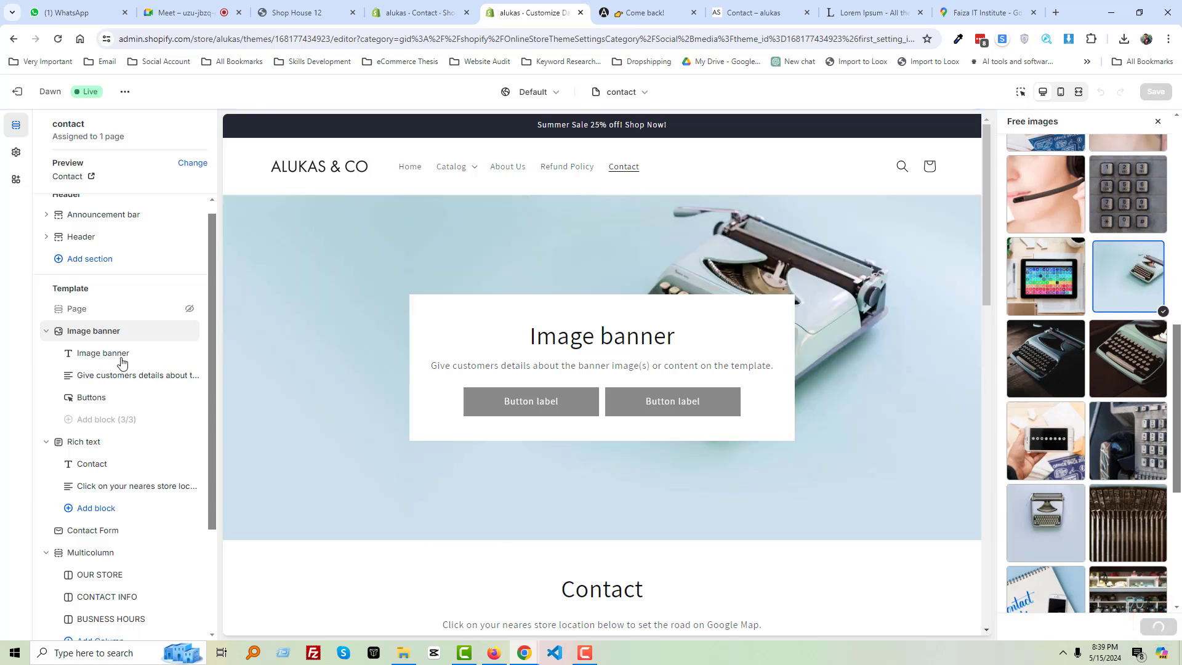
Remove the heading, text and buttons blocks from the Image banner section
left_click(120, 356)
left_click(173, 352)
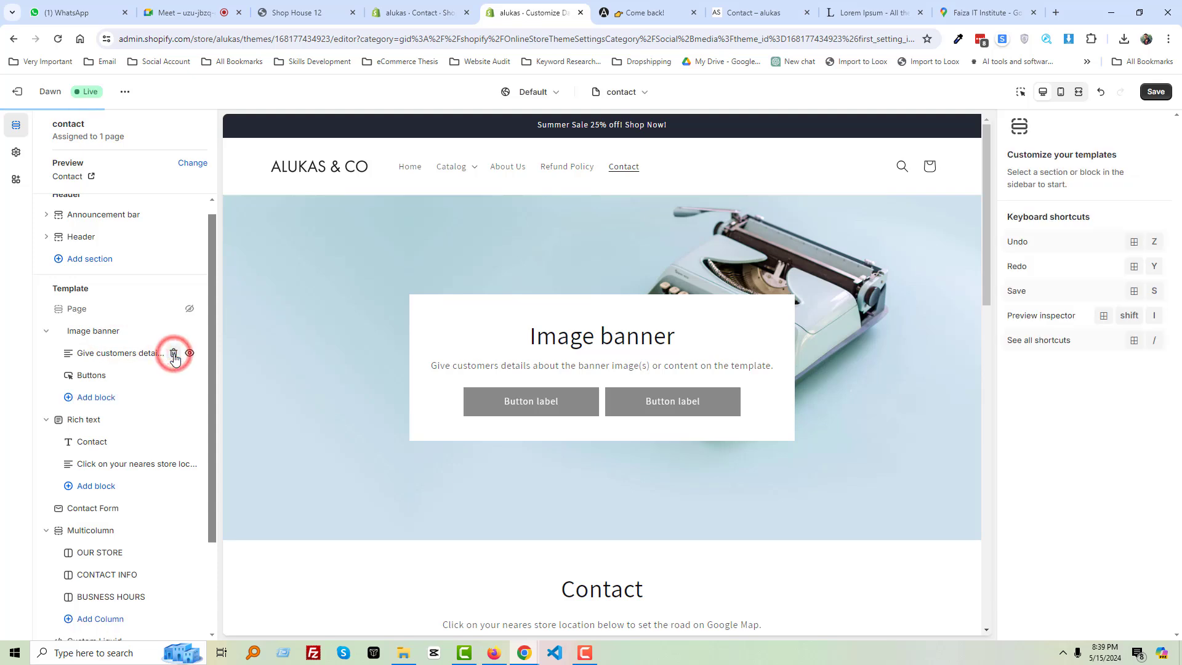
left_click(141, 353)
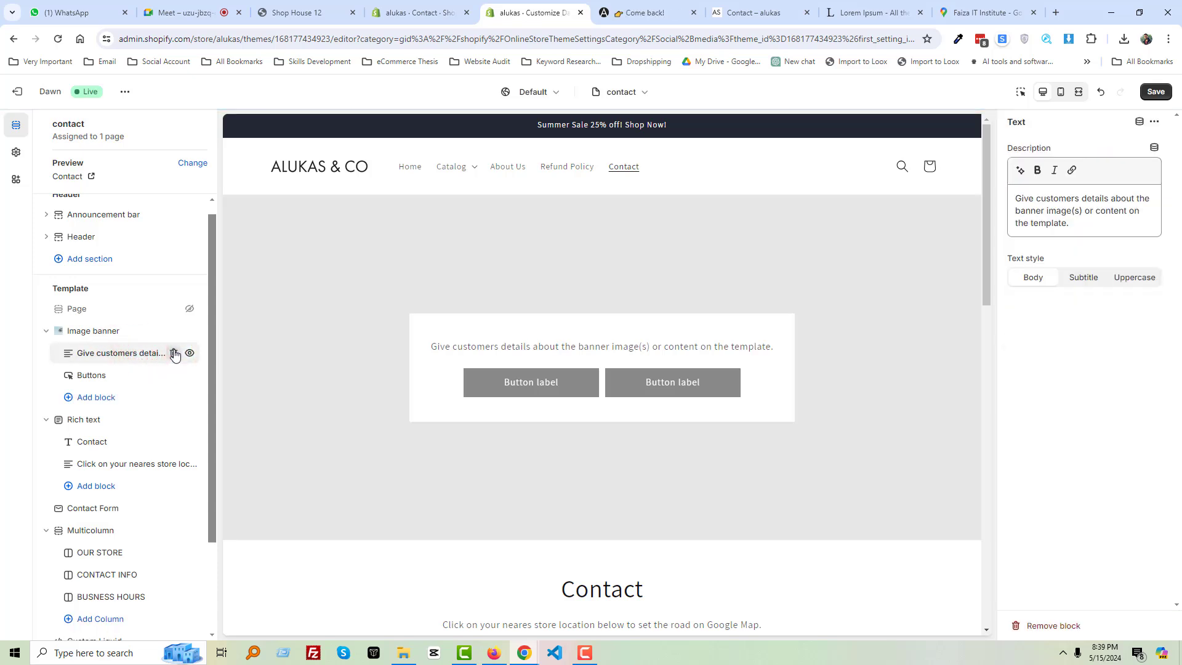
left_click(174, 353)
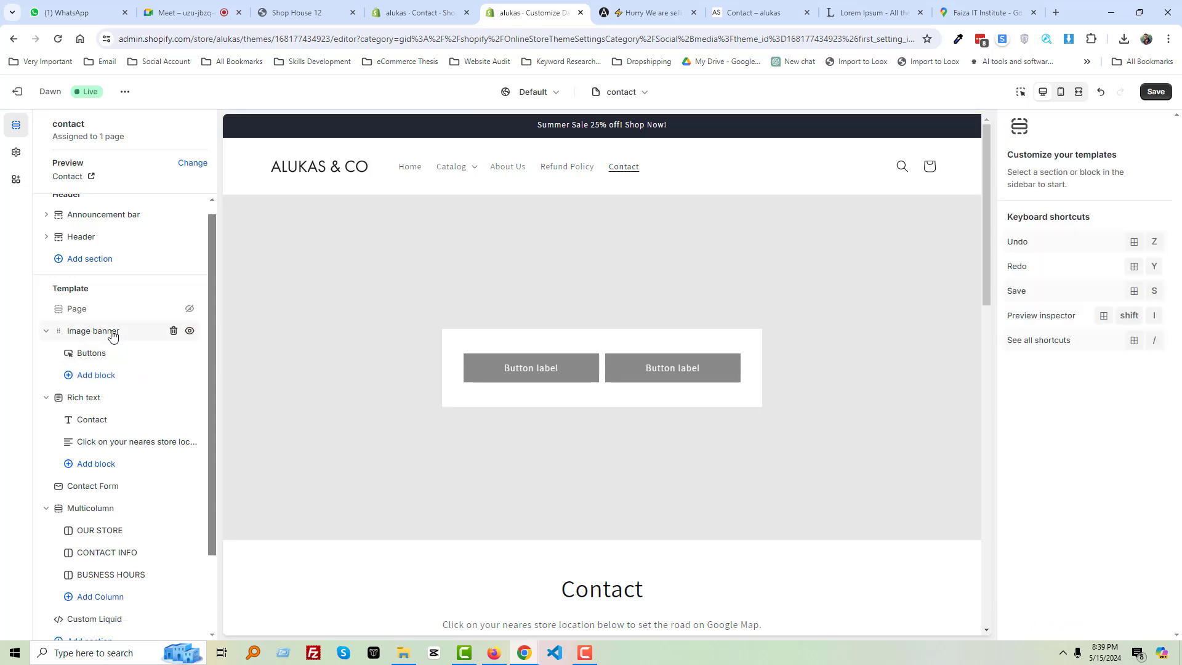
left_click(174, 352)
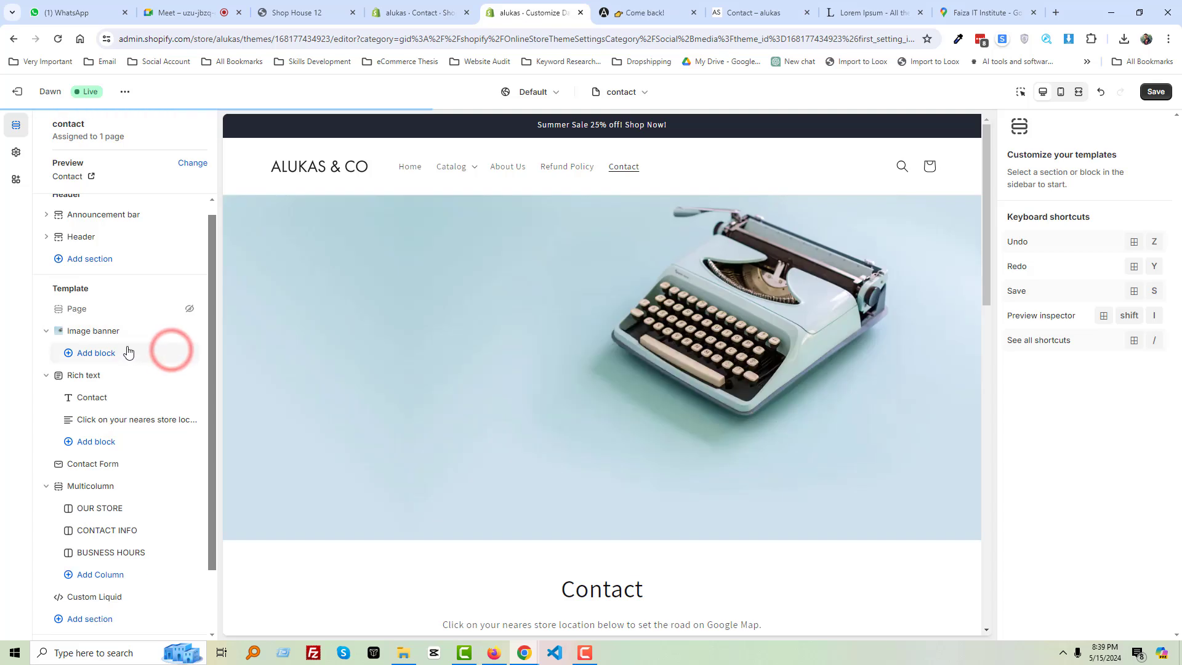
Set the Image banner's height to Small, trying Adapt to first image first
left_click(112, 332)
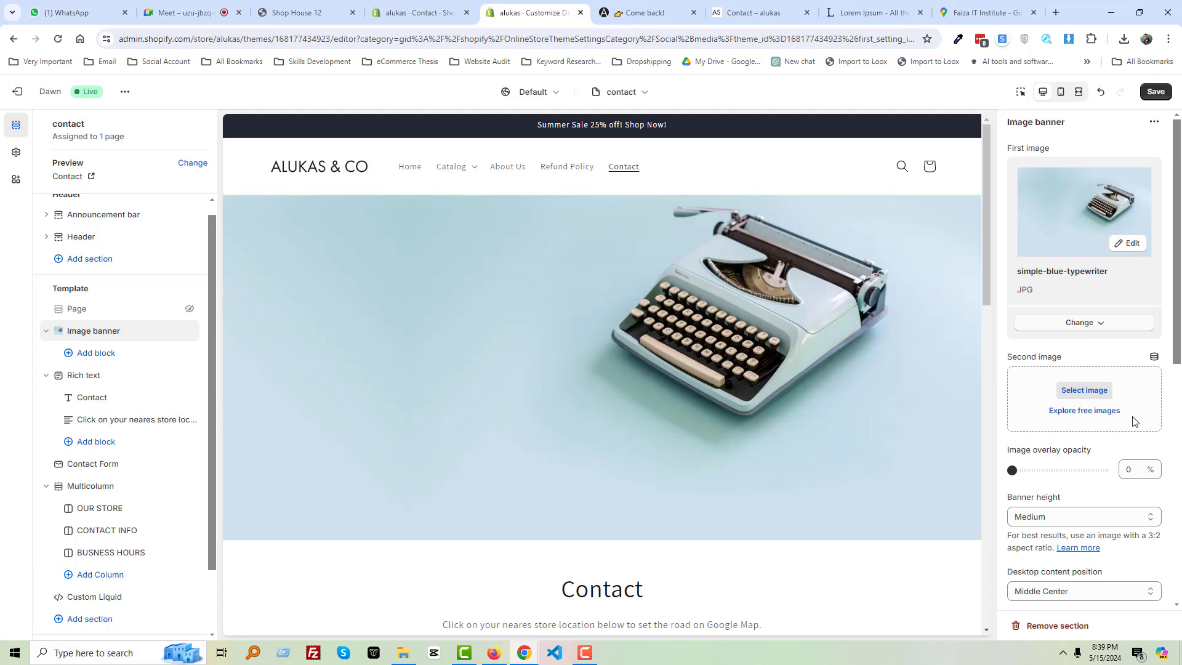
left_click(1087, 518)
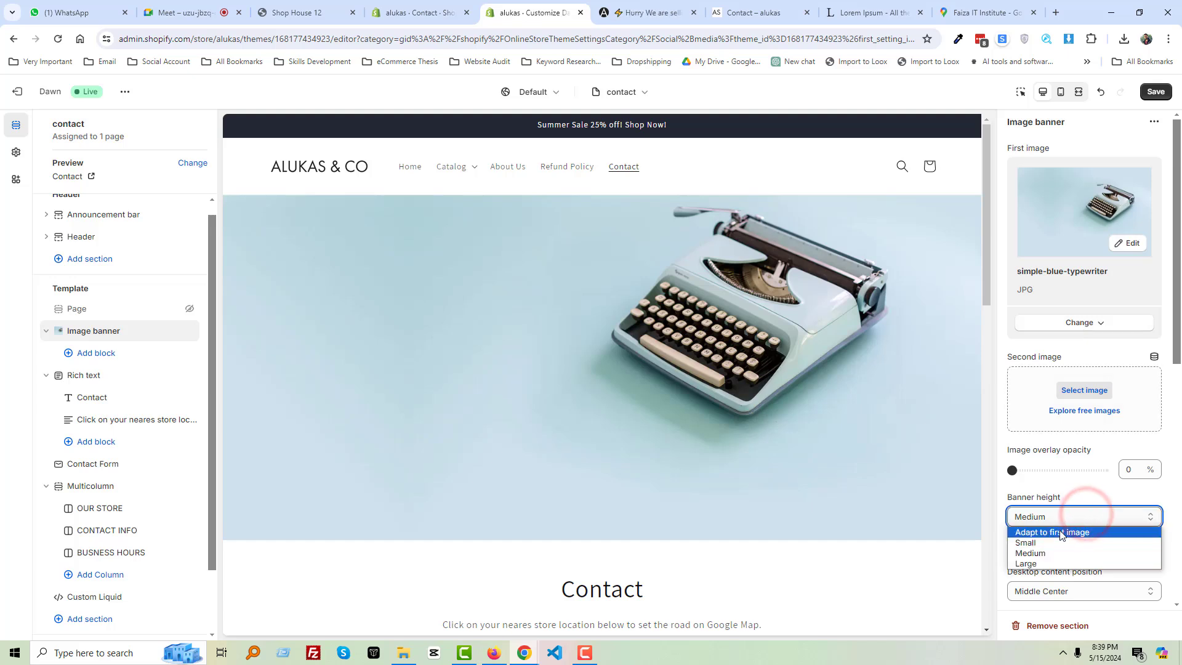
left_click(1060, 530)
left_click(1069, 519)
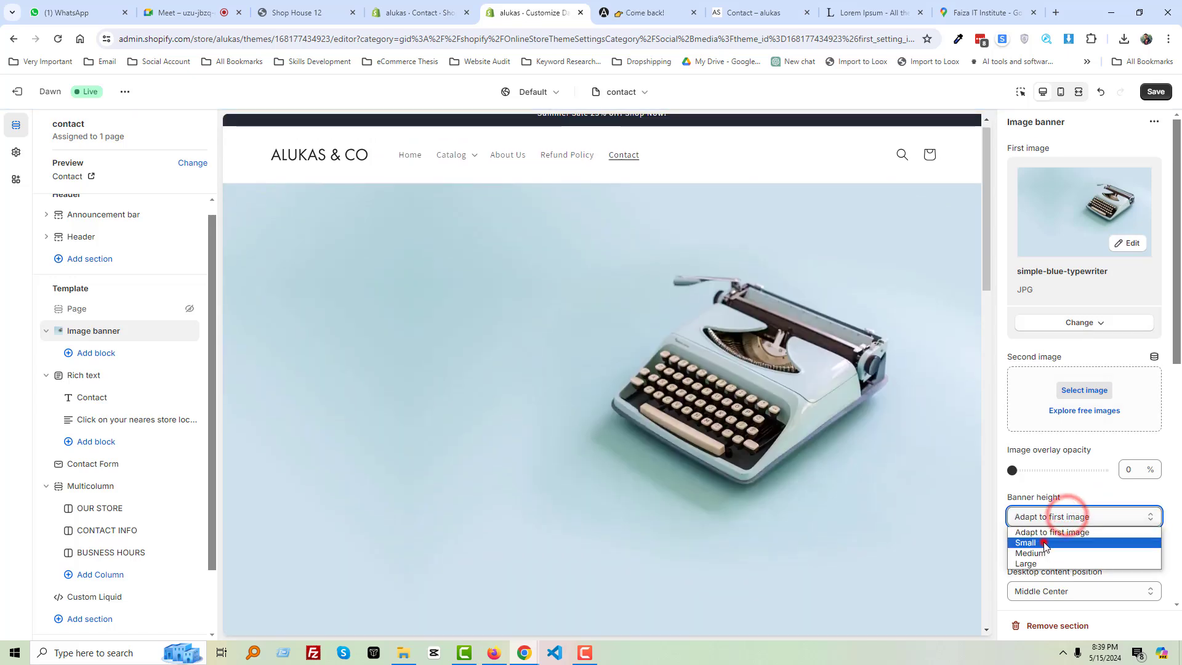
left_click(1045, 539)
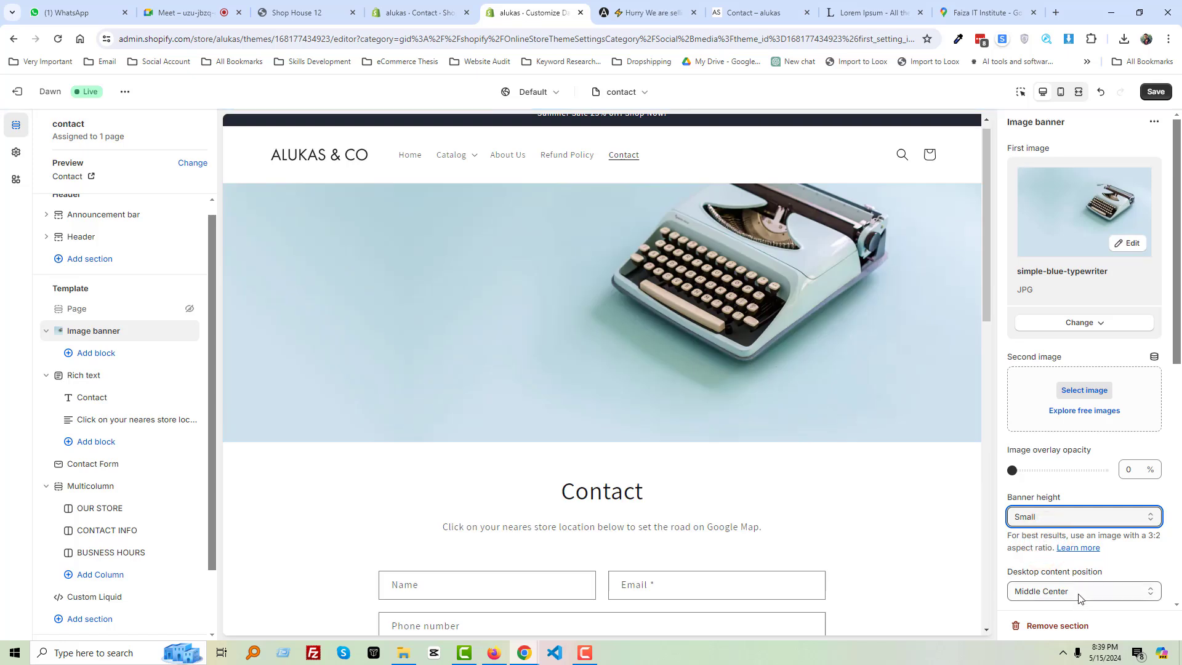
scroll(840, 469, "down", 2)
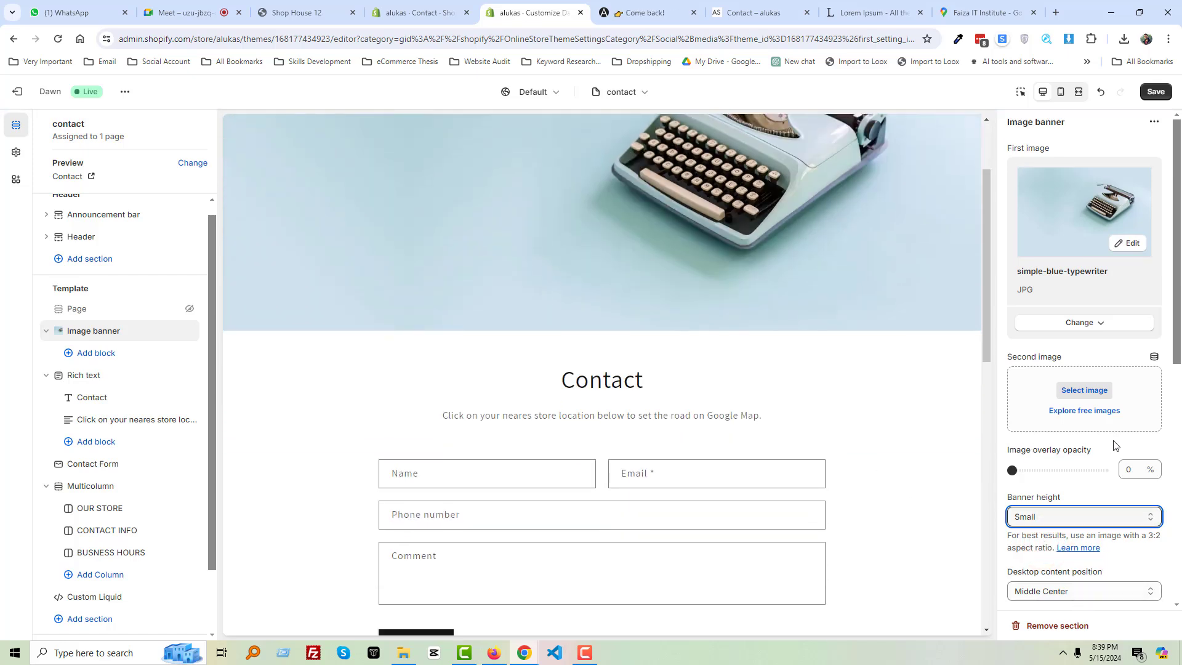
scroll(925, 410, "up", 2)
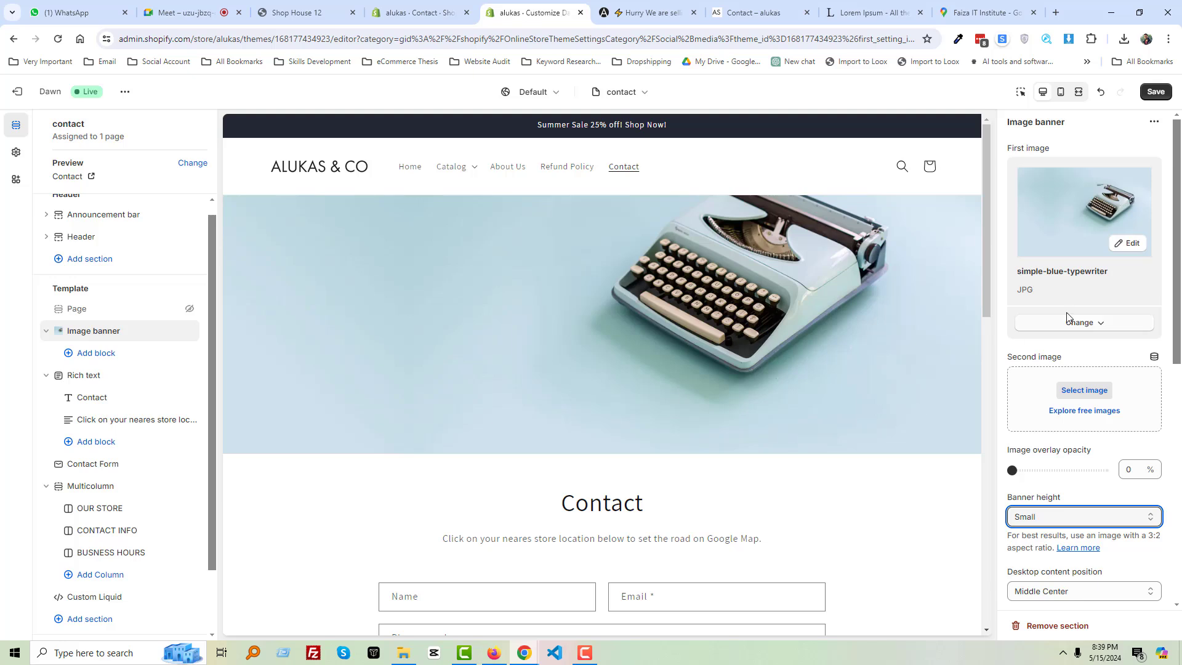
scroll(1090, 431, "down", 2)
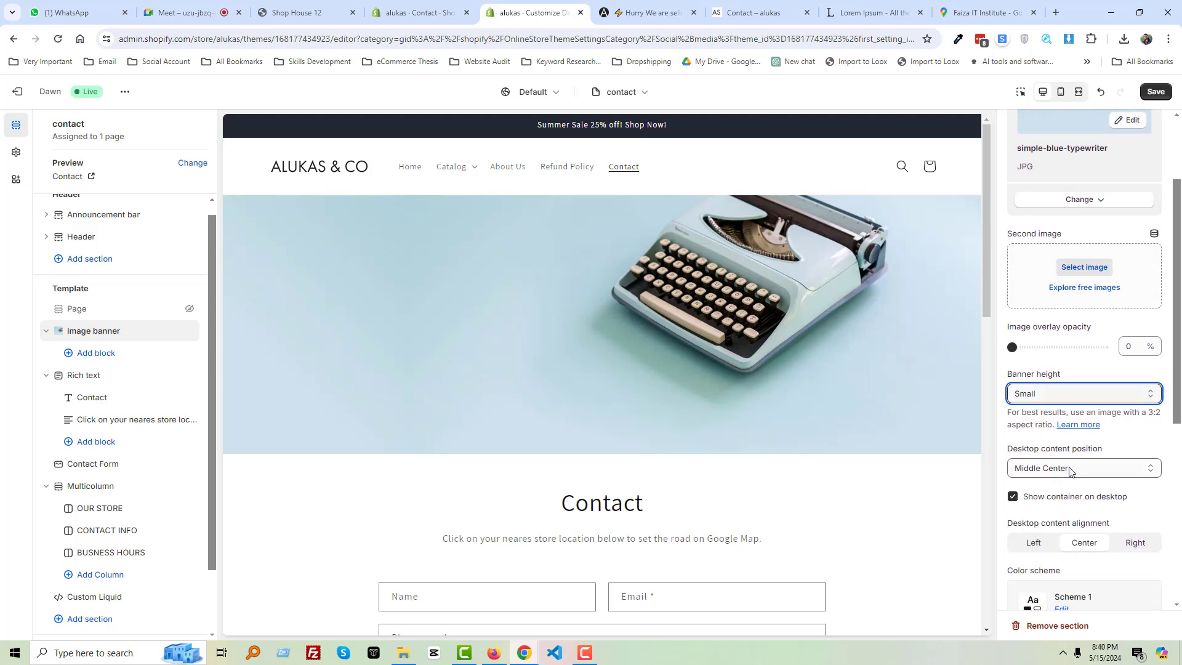
left_click(1069, 469)
left_click(1069, 466)
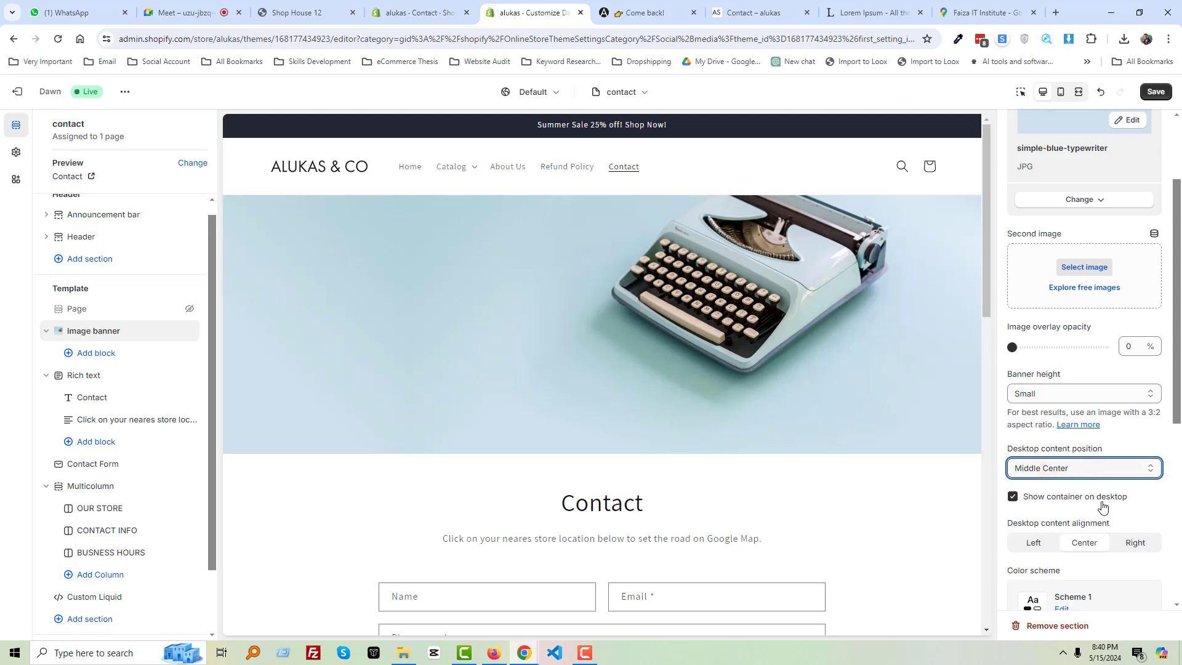
scroll(1096, 505, "down", 1)
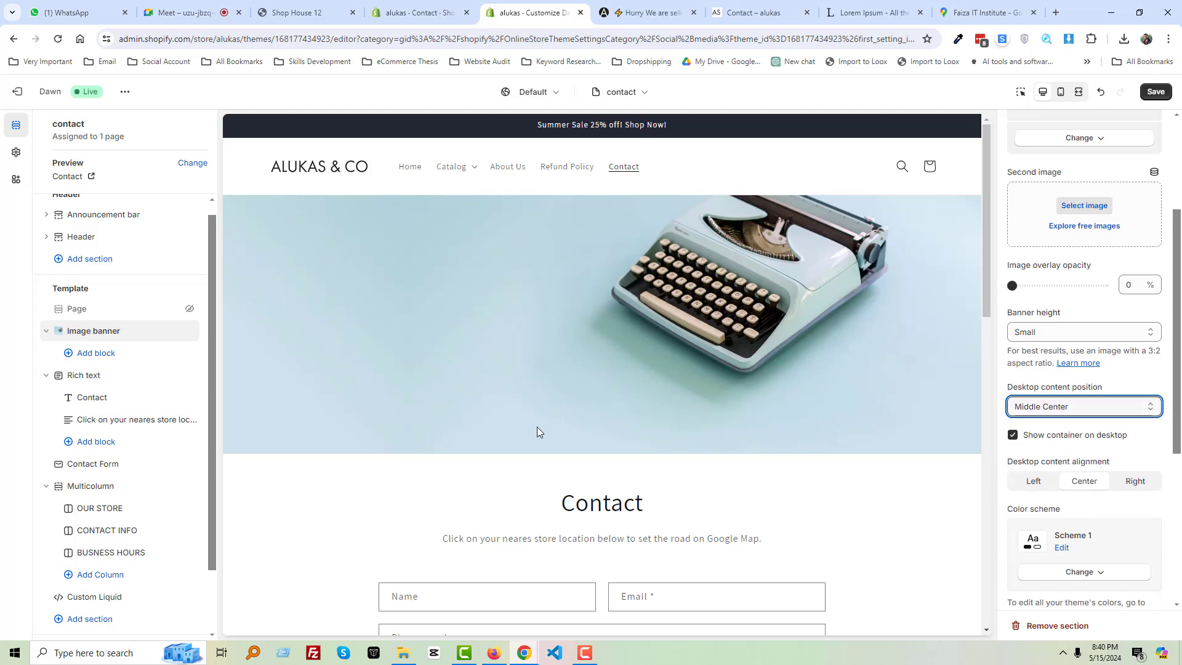
Add a heading block to the Image banner using the copied Rich text wording, trimmed to "Contact", and copy the removed sentence
scroll(557, 467, "down", 2)
left_click_drag(563, 378, 756, 410)
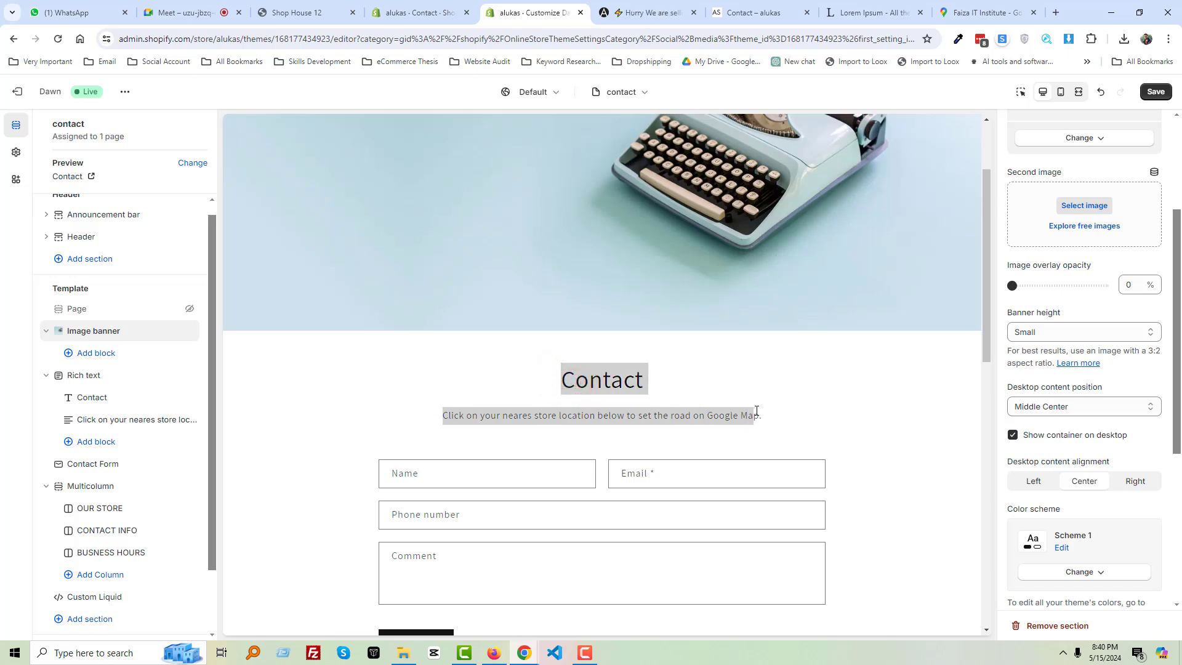
left_click(102, 356)
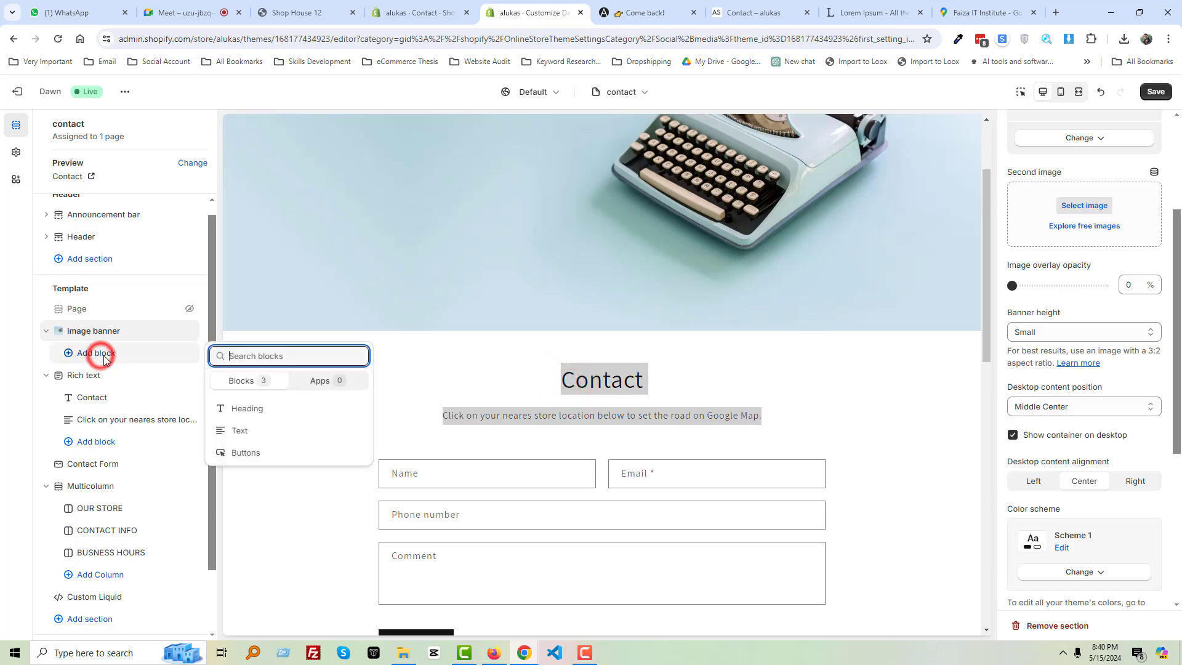
left_click(259, 413)
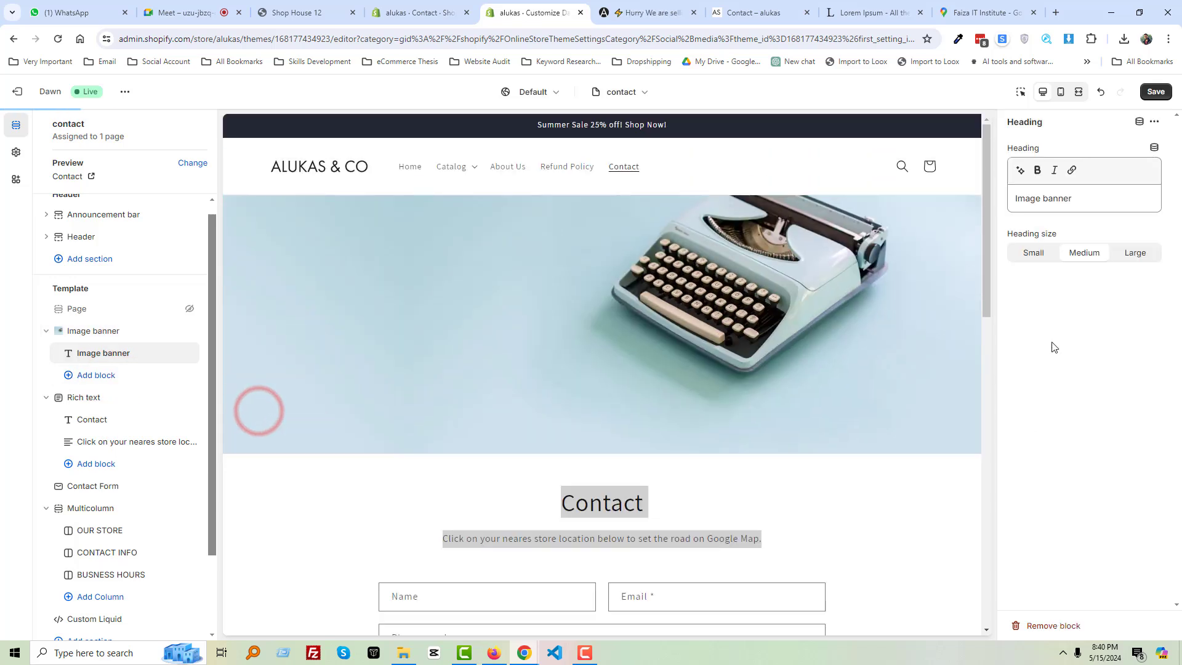
triple_click(1057, 203)
type("ContactClick on your neares store location below to set the road on Google Map.")
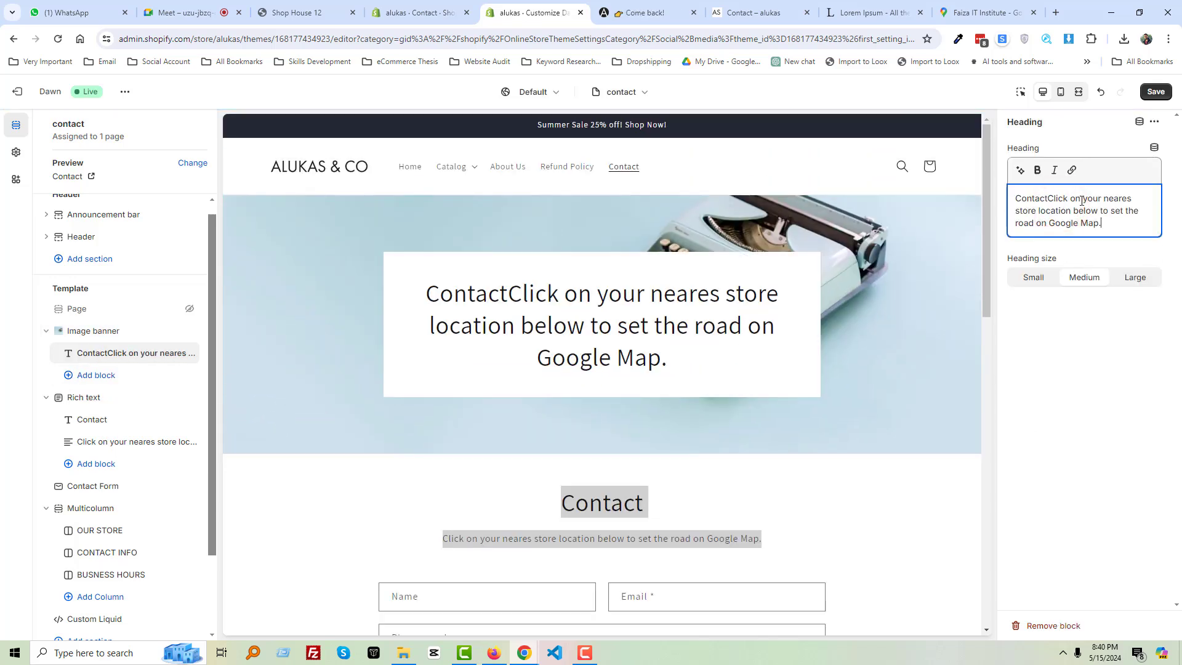
left_click_drag(1049, 204, 1105, 226)
key("ctrl+c")
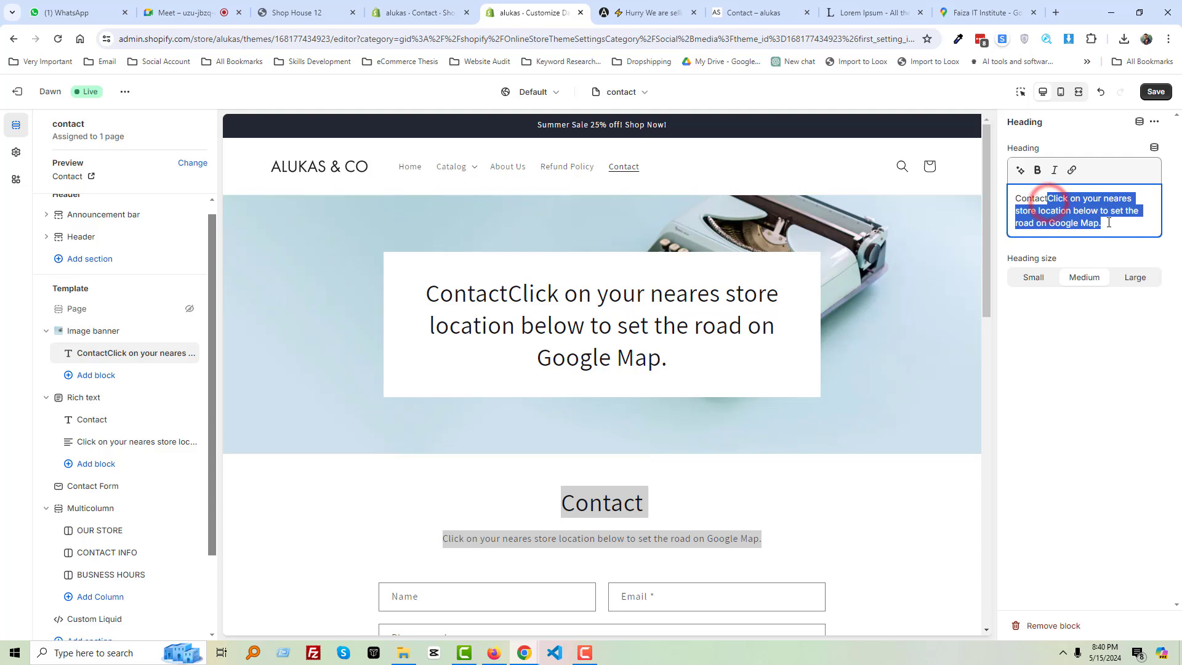
key("BackSpace")
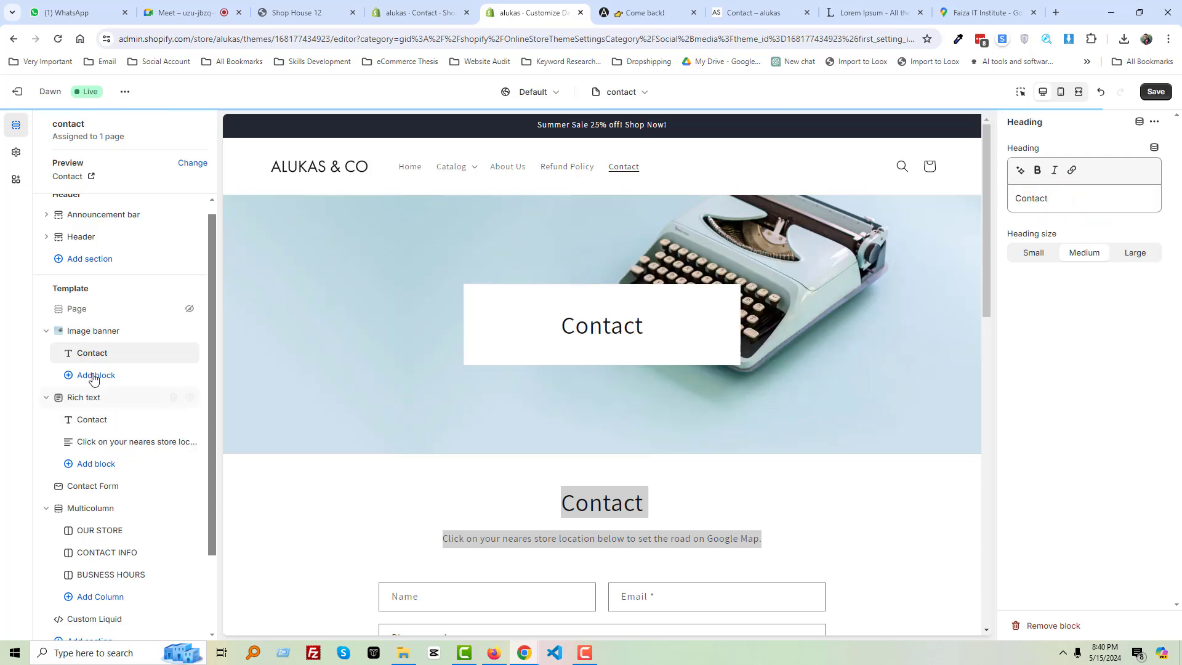
Add a text block reading "Click on your neares store location below to set the road on Google Map." to the Image banner, removing the stray buttons block
left_click(93, 375)
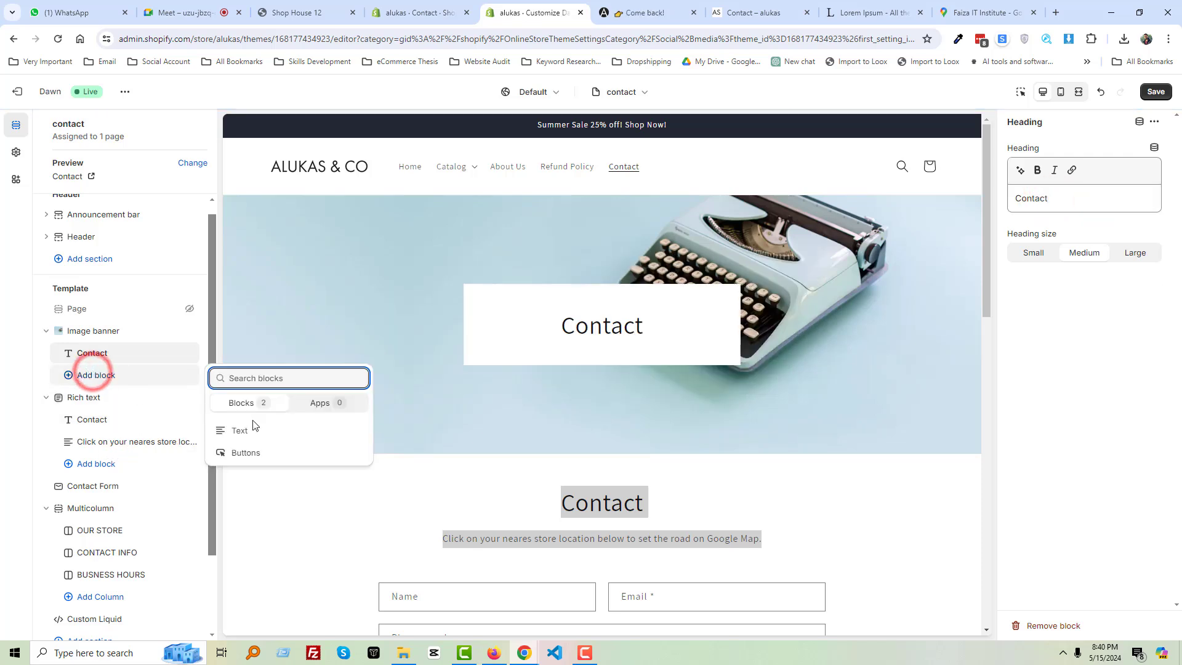
left_click(253, 453)
left_click(108, 398)
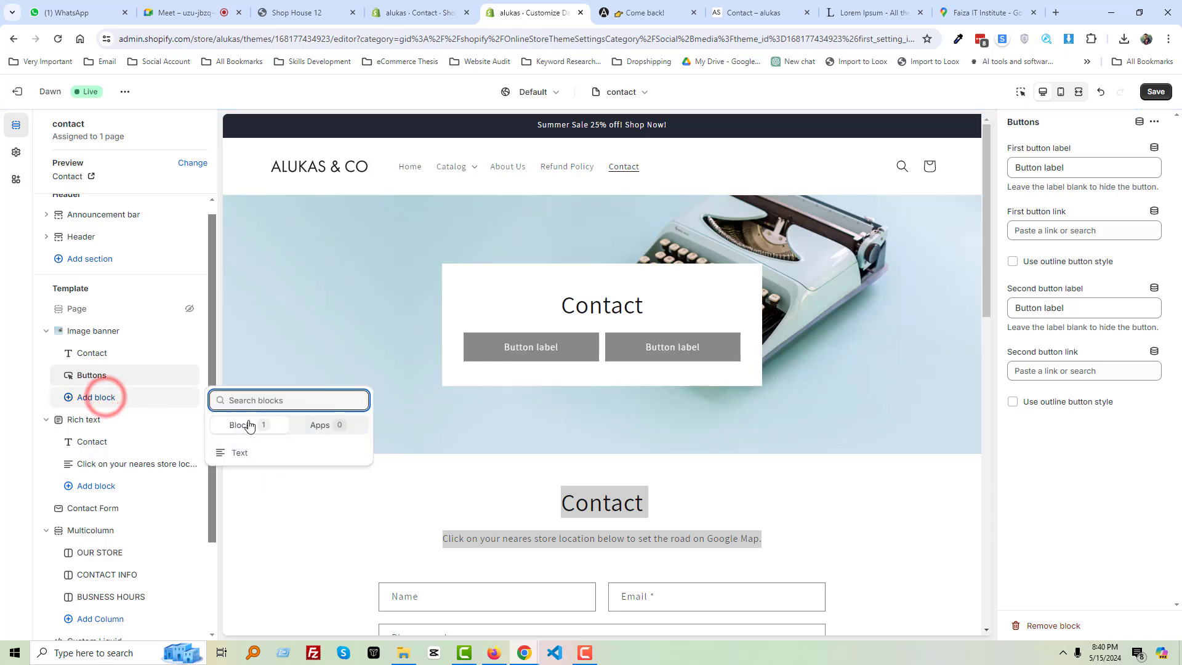
left_click(237, 451)
triple_click(1042, 205)
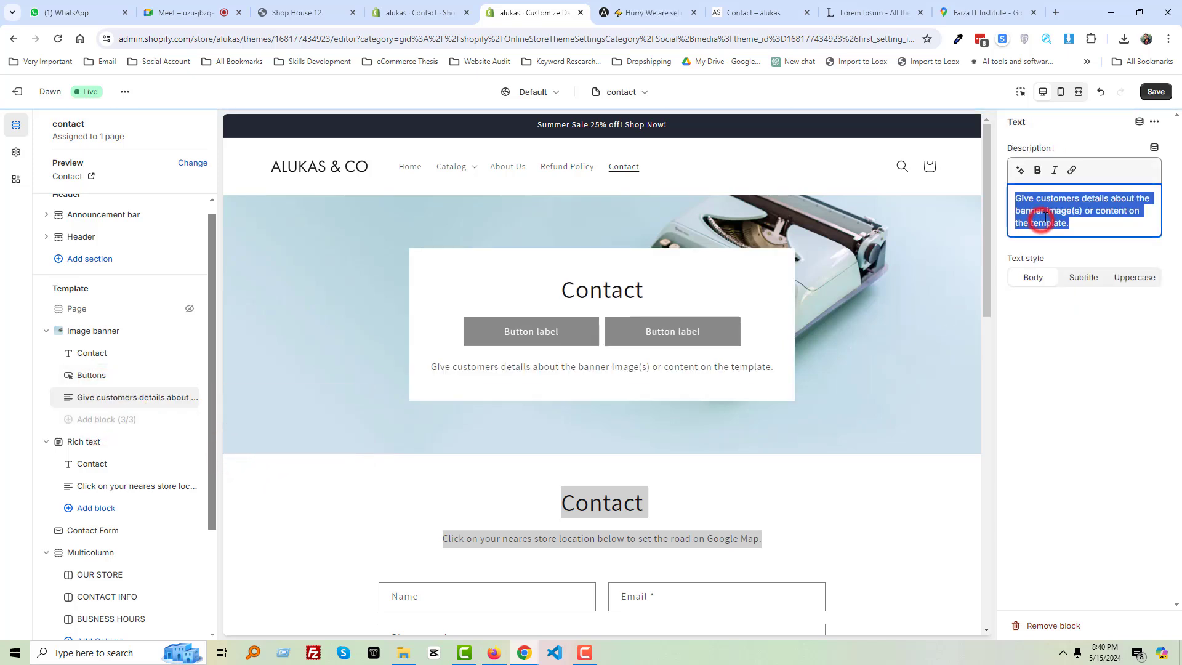
key("ctrl+v")
left_click(174, 375)
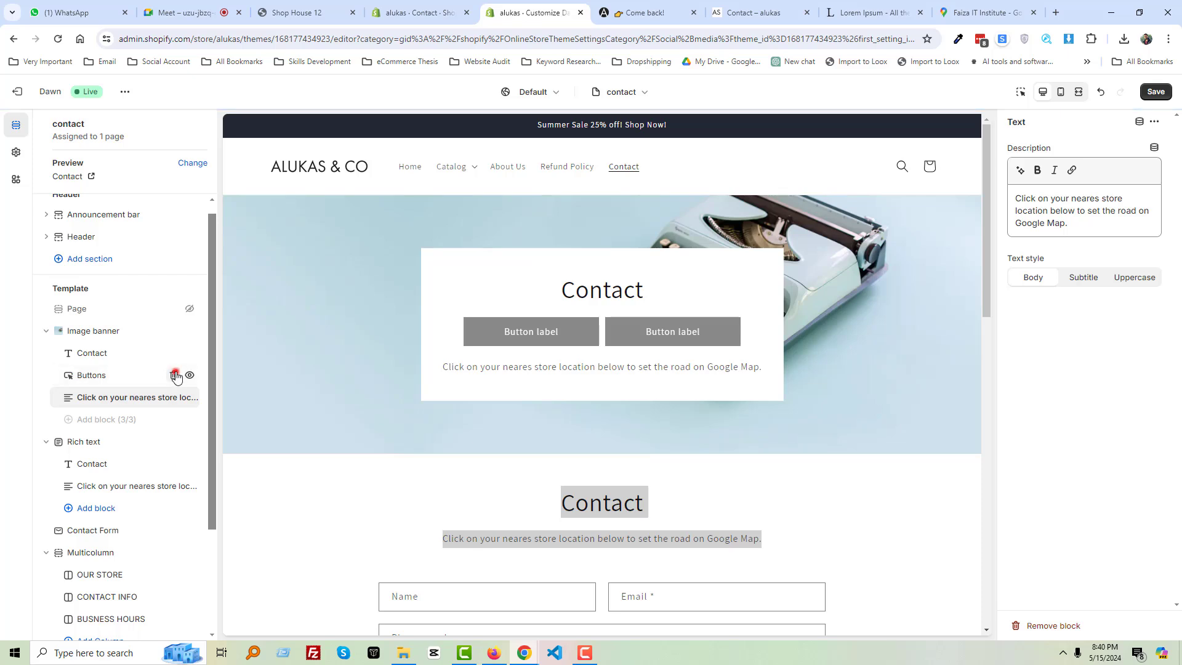
Turn off the desktop container behind the Image banner's content
left_click(104, 337)
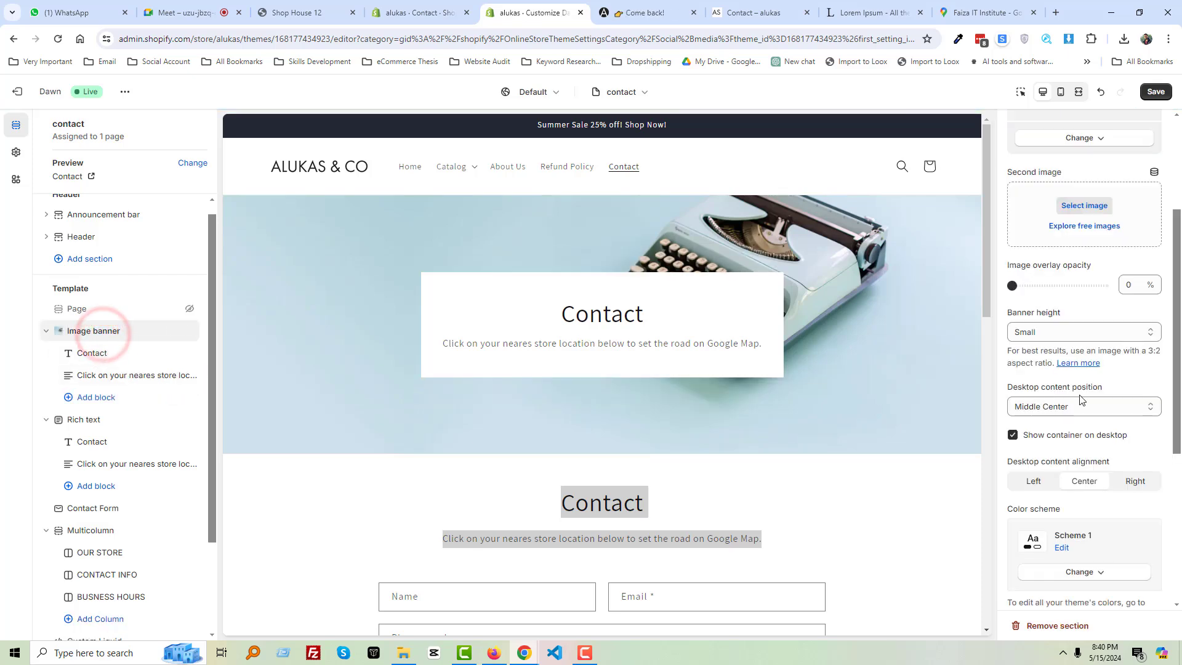
left_click(1031, 436)
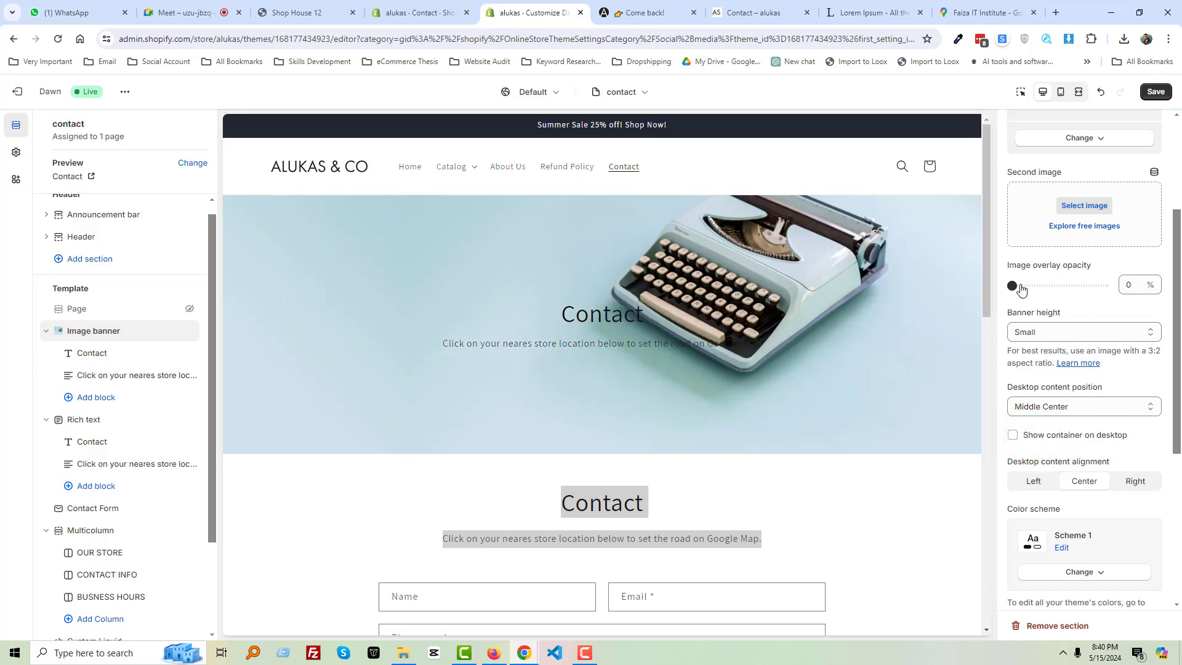
Set the Image banner's image overlay opacity to 0% and show its content container on desktop
left_click_drag(1022, 284, 980, 293)
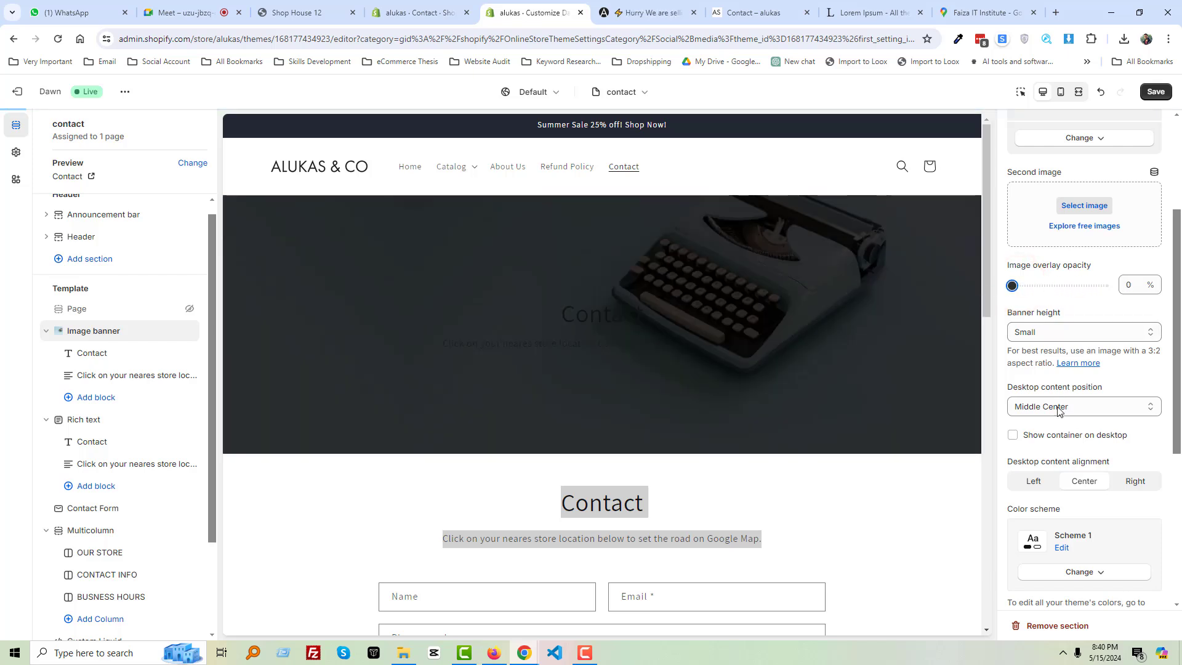
left_click(1013, 434)
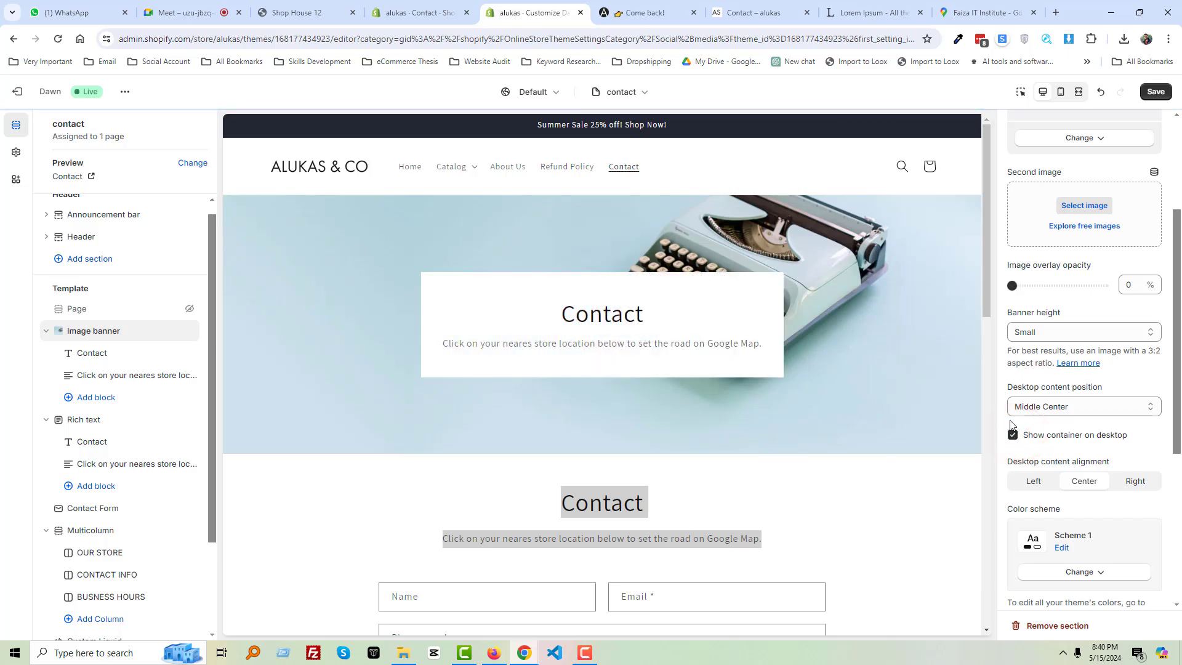
scroll(1131, 436, "down", 1)
scroll(614, 434, "down", 3)
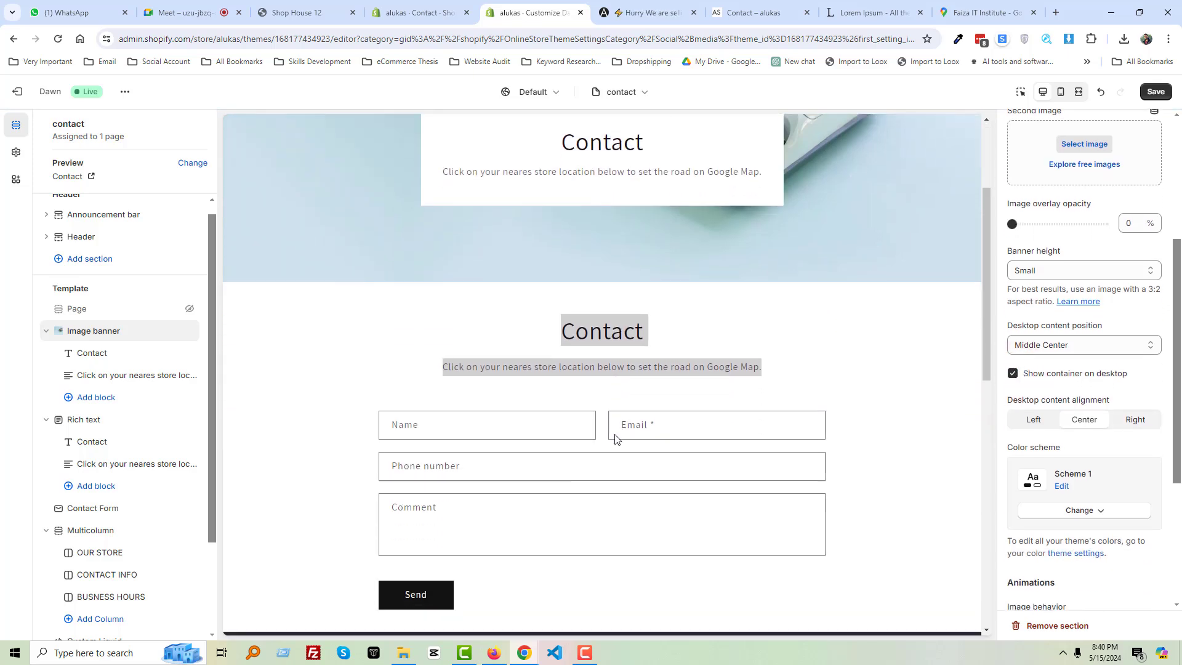
Delete the Rich text section from the contact template and save the theme changes
left_click(824, 357)
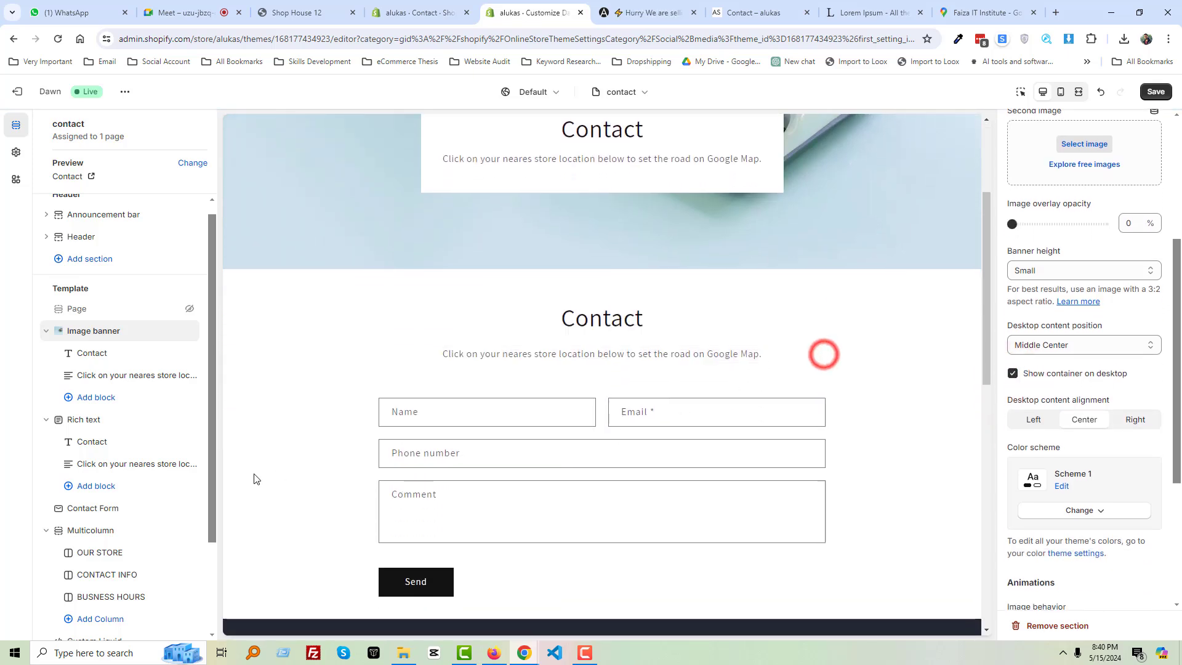
left_click(175, 420)
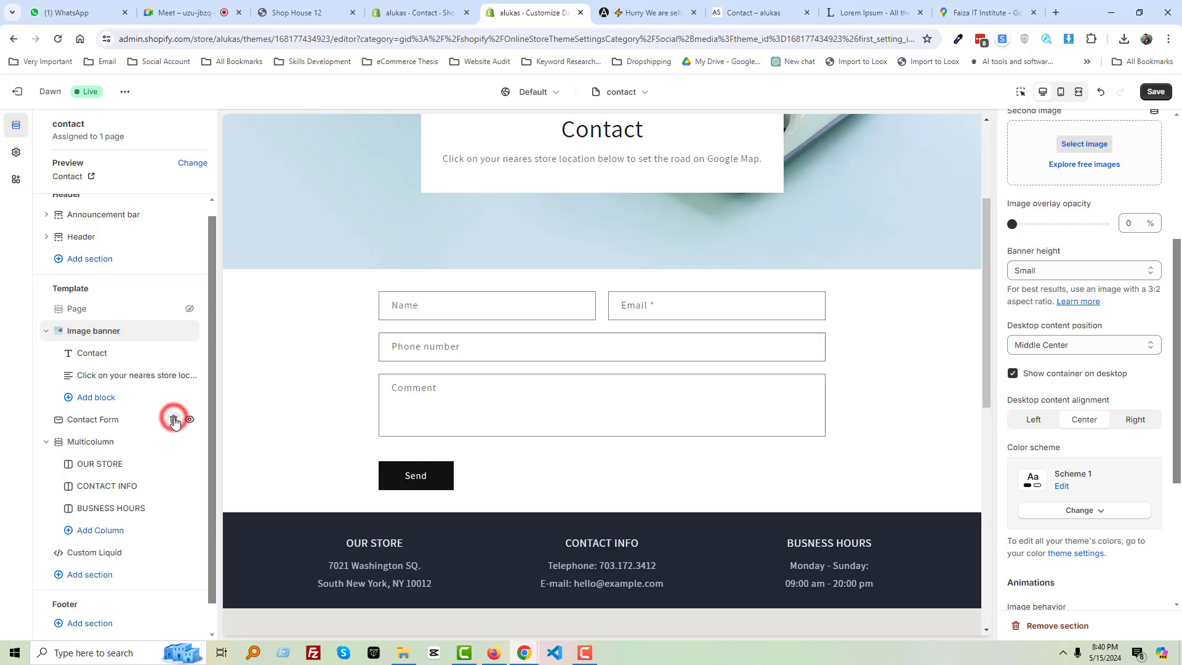
scroll(708, 469, "up", 2)
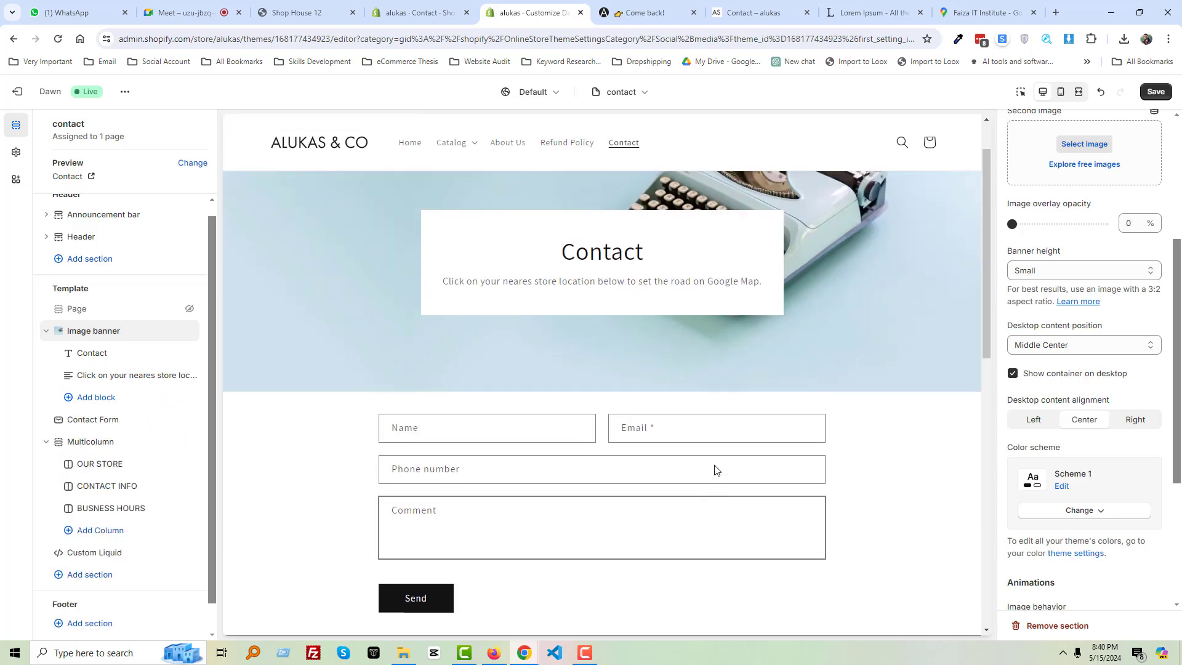
left_click(1156, 91)
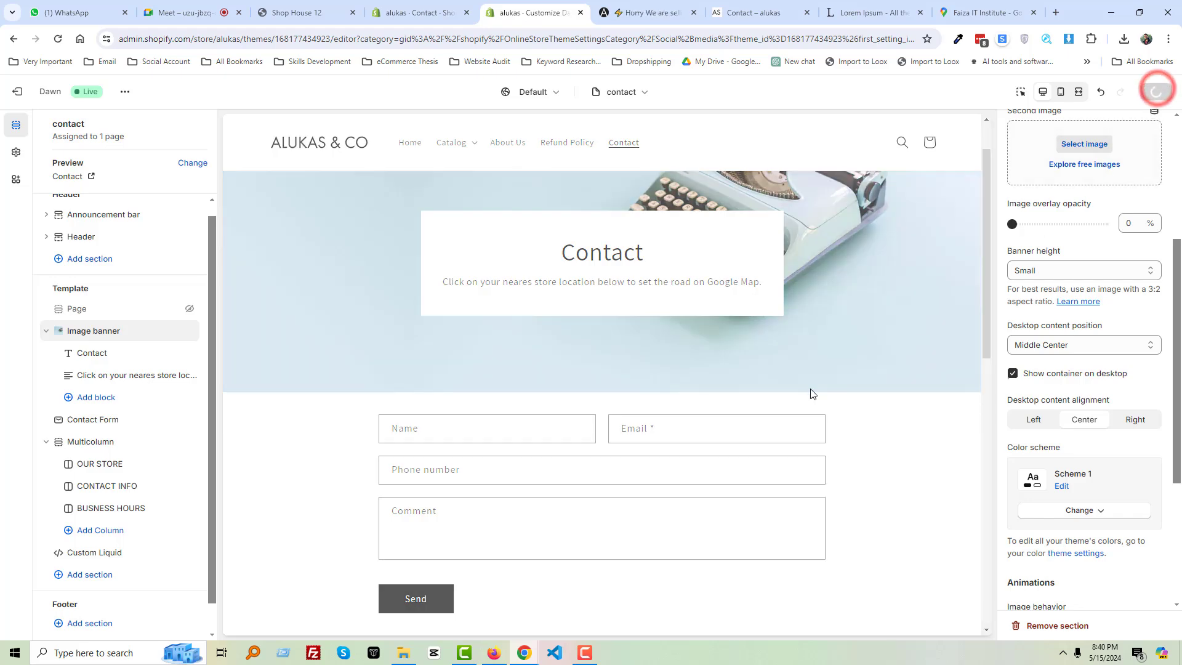
Reload the published Contact page and review its banner, contact form, store details, map and footer
left_click(761, 7)
right_click(226, 248)
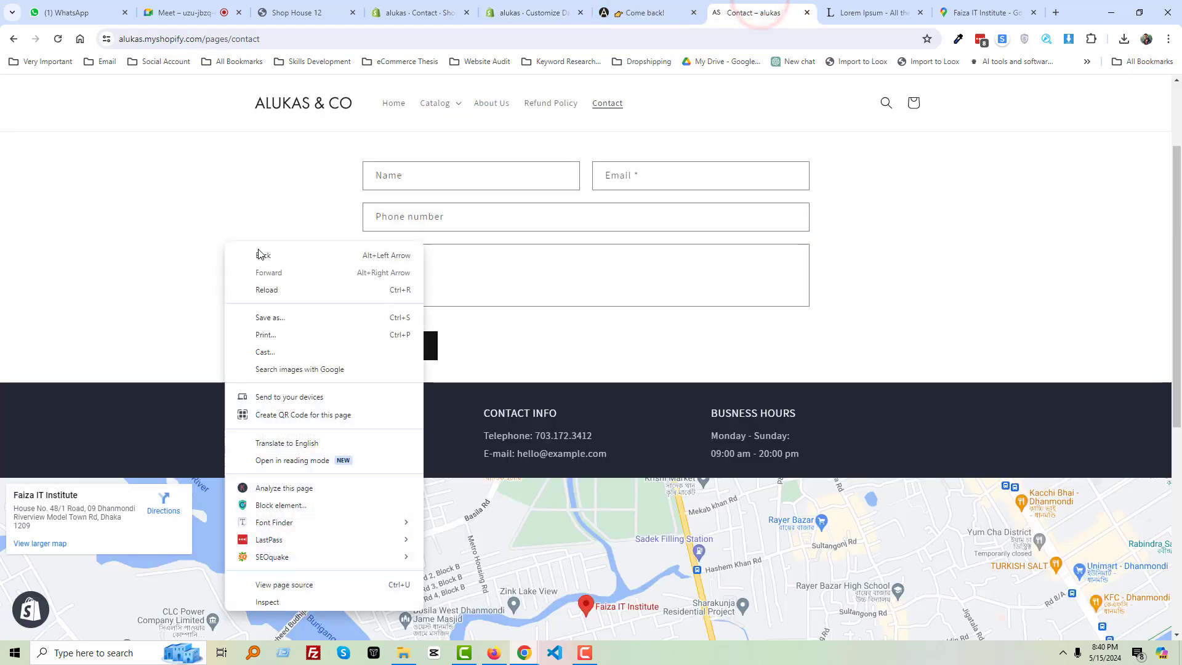
left_click(259, 288)
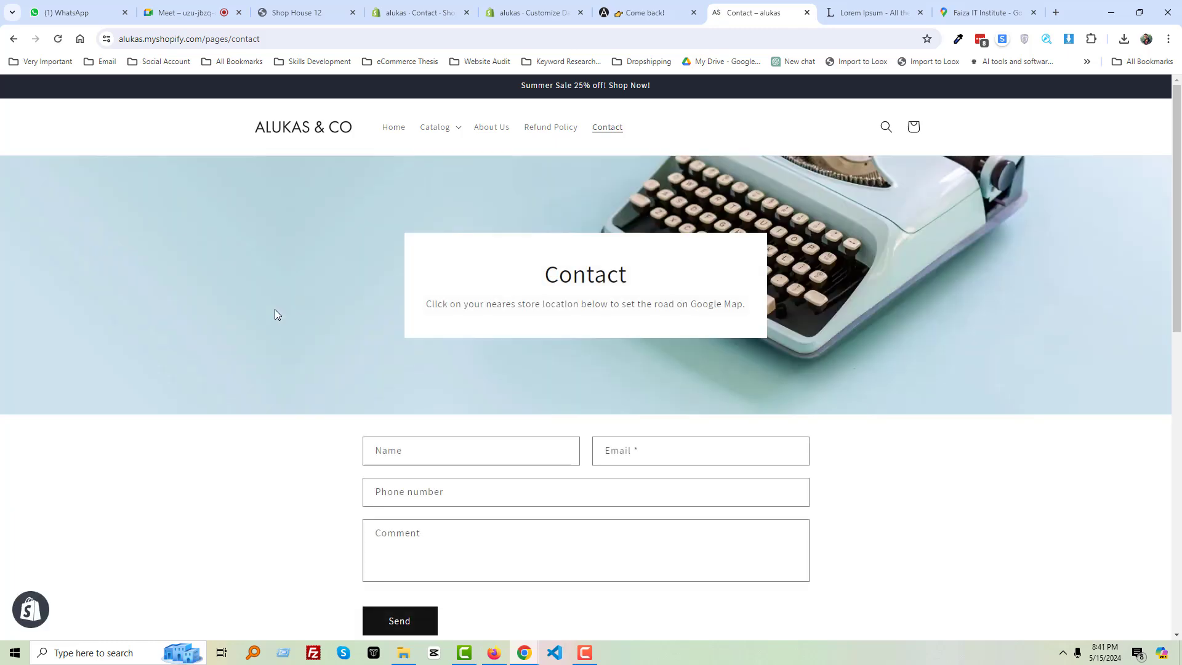
scroll(274, 309, "down", 1)
scroll(275, 310, "down", 4)
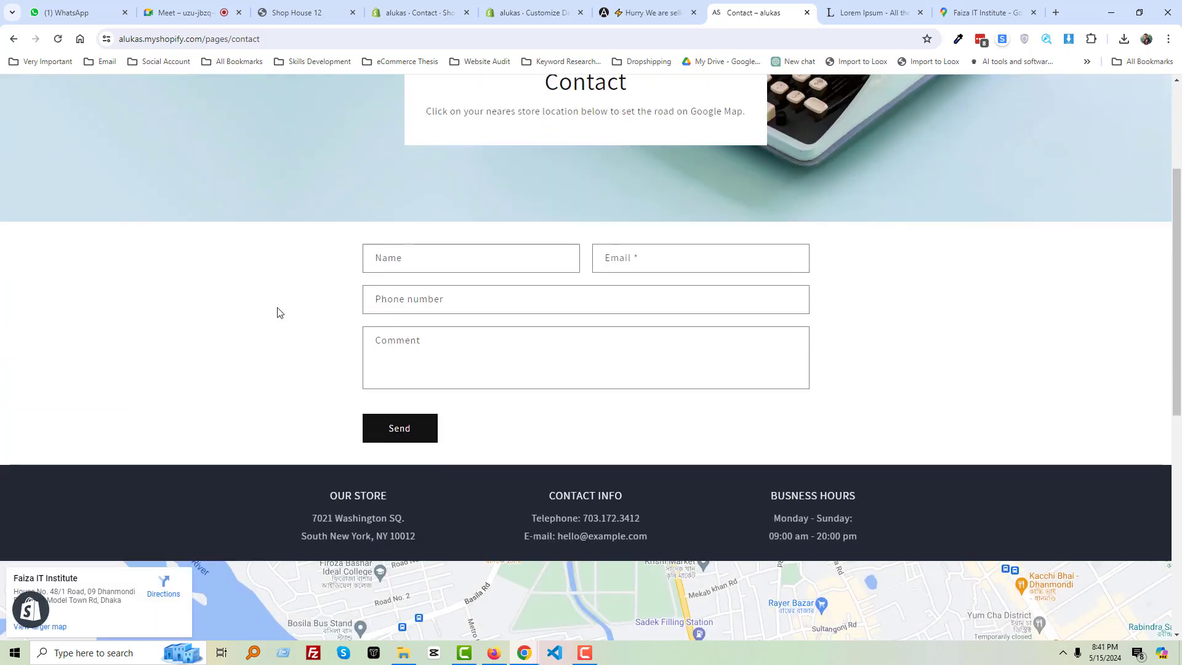
scroll(277, 308, "up", 2)
scroll(277, 308, "up", 3)
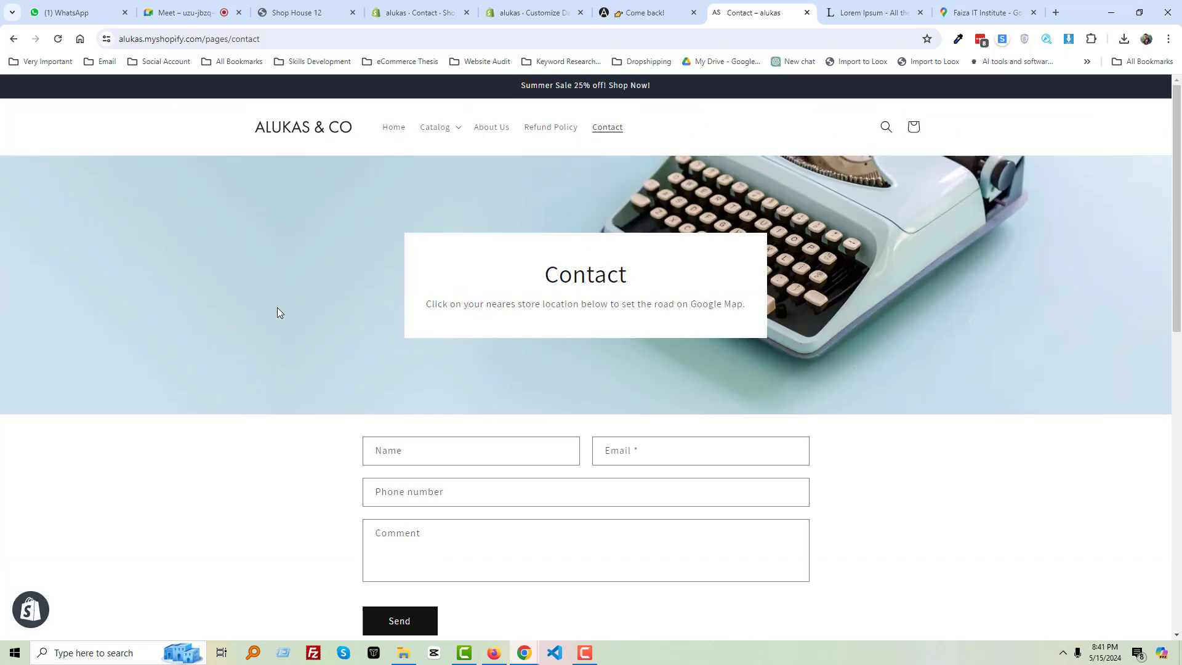
scroll(277, 308, "down", 6)
scroll(279, 306, "up", 6)
scroll(415, 329, "down", 10)
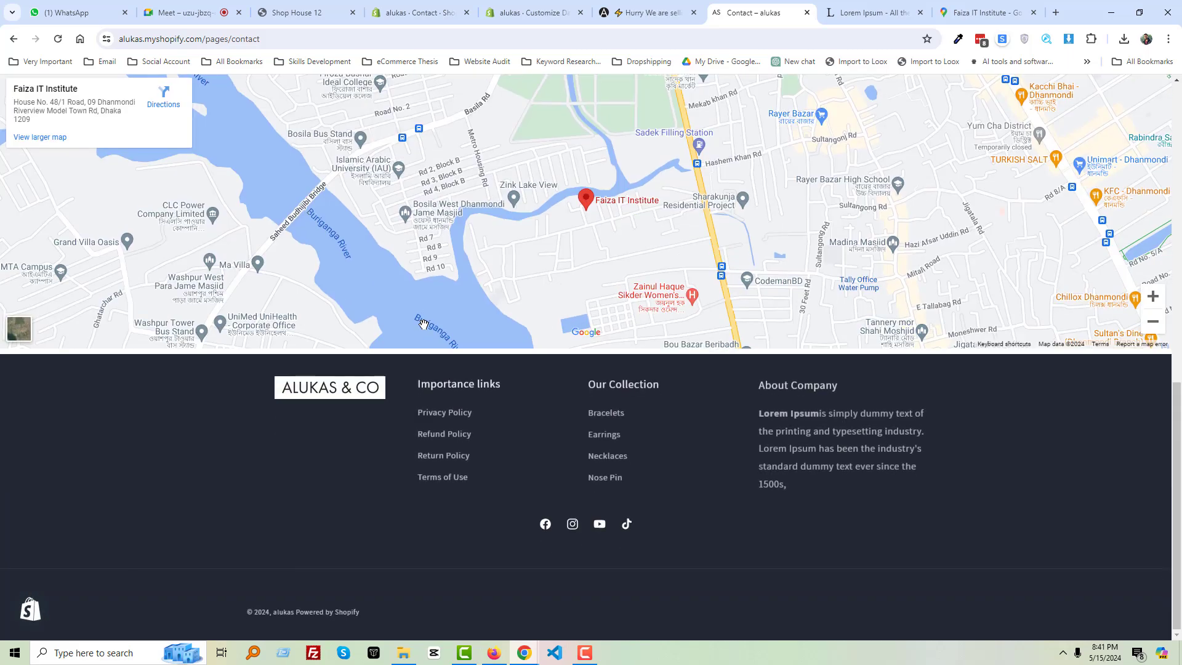
scroll(201, 450, "up", 10)
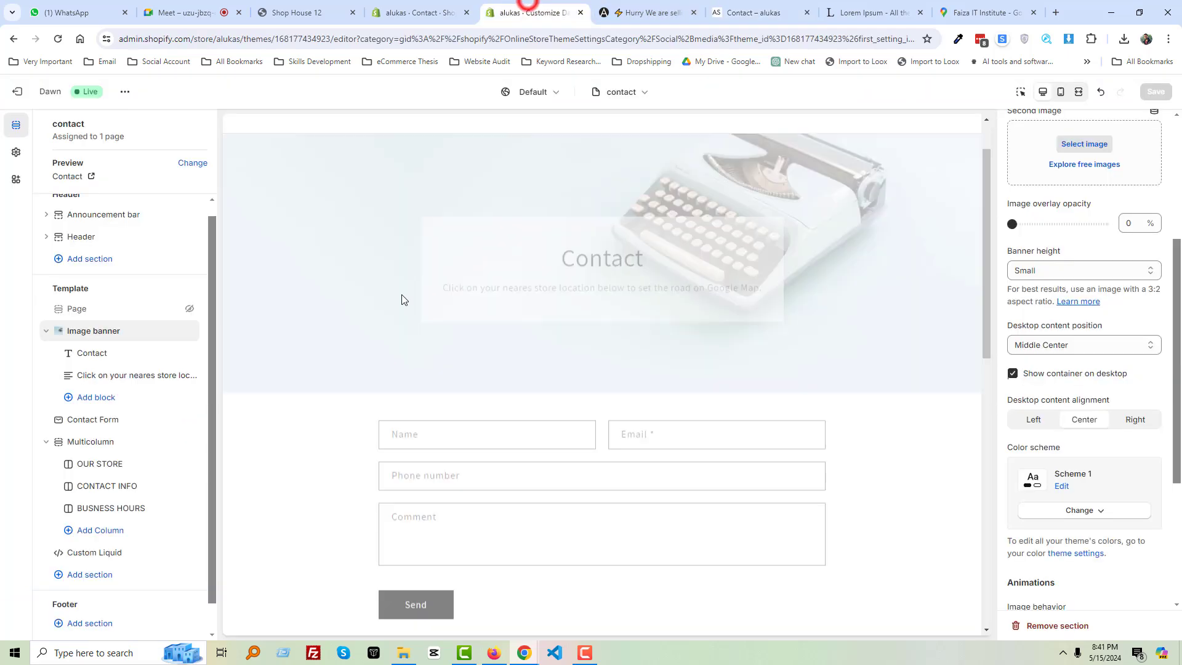
Return to the theme editor and look through the contact template's sections and full page preview
left_click(532, 12)
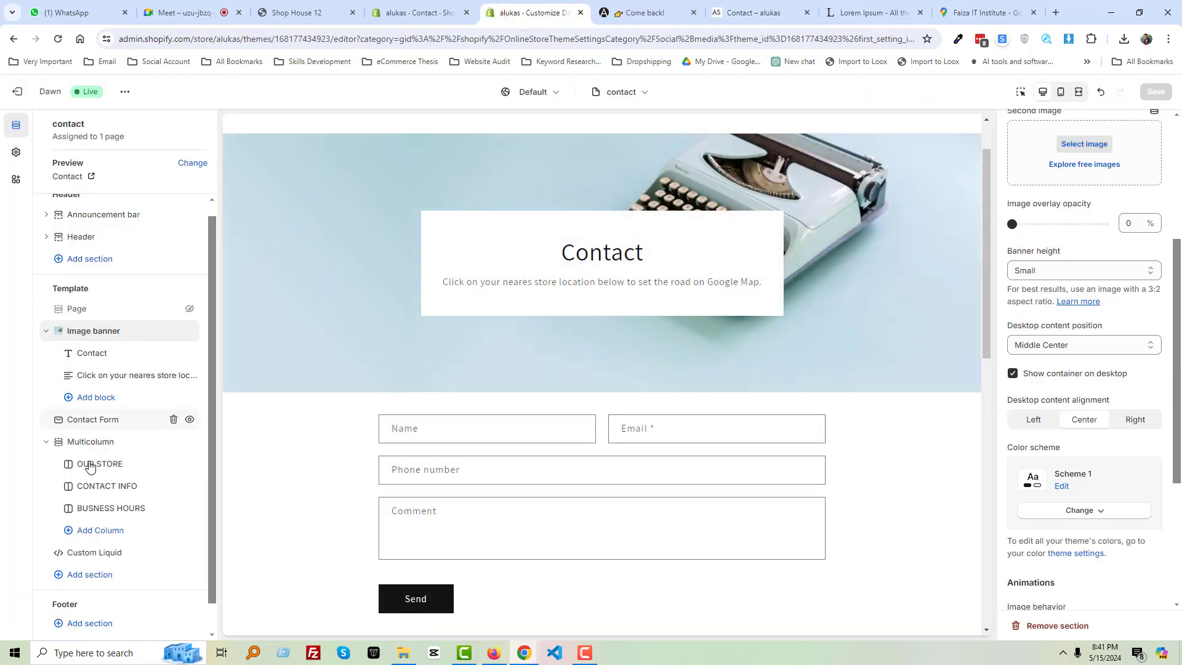
scroll(122, 451, "down", 1)
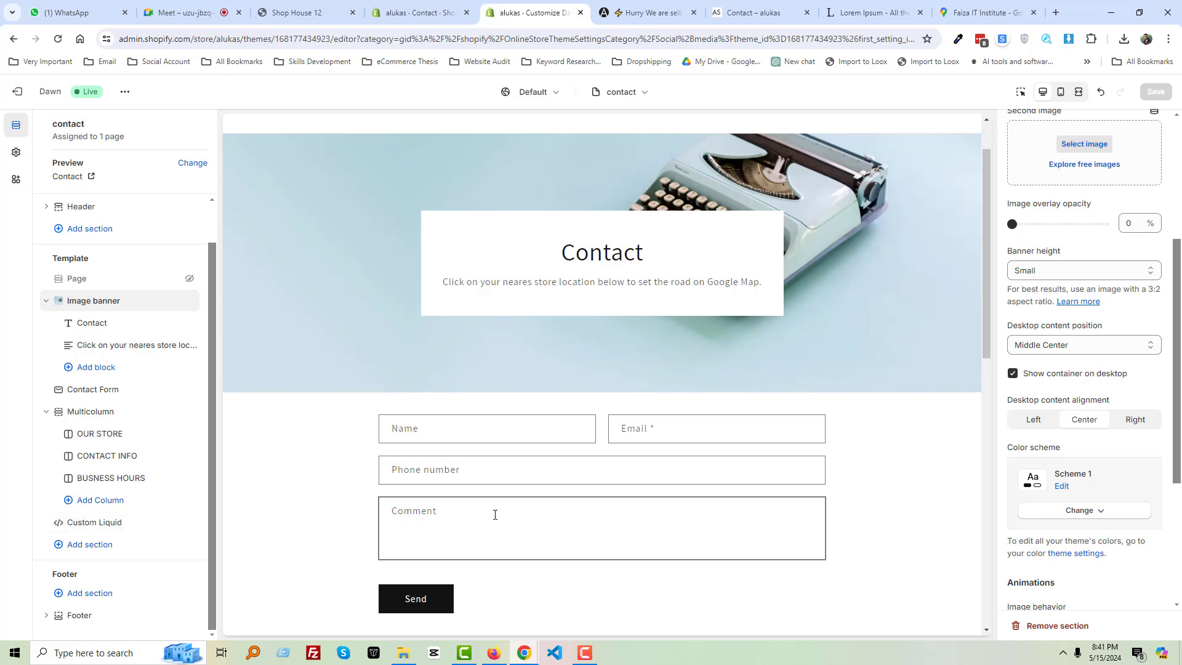
scroll(495, 515, "down", 7)
scroll(495, 514, "up", 8)
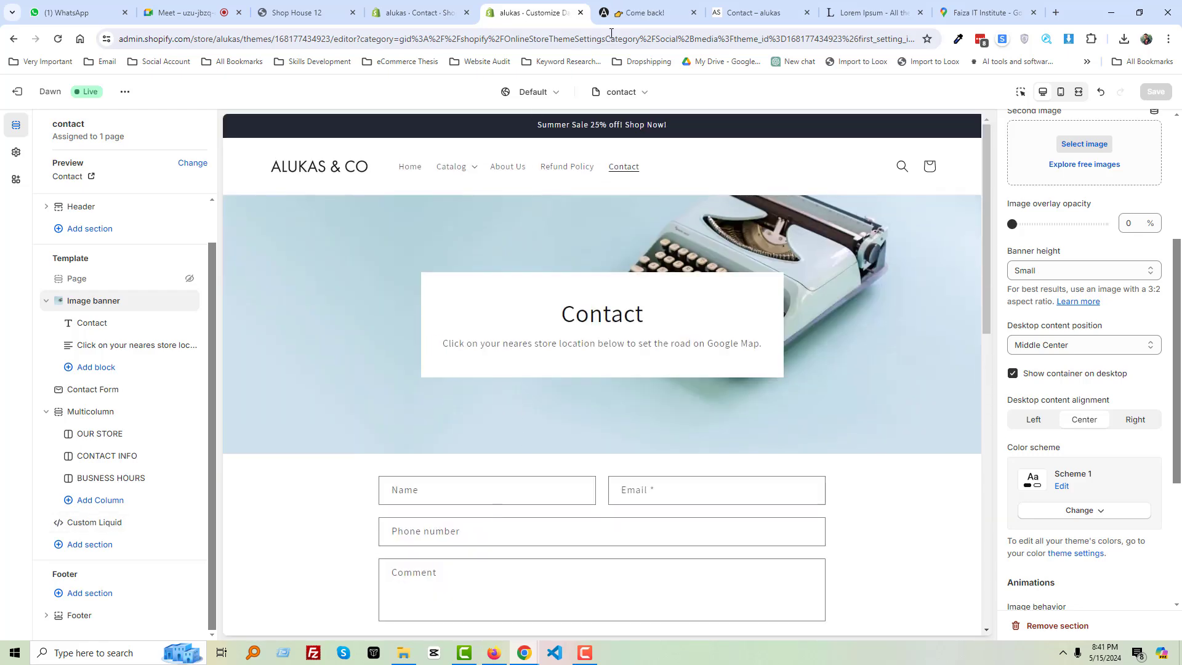
Place the published store's tab beside the theme editor tab and examine the About Us page's heading and body text
left_click(635, 13)
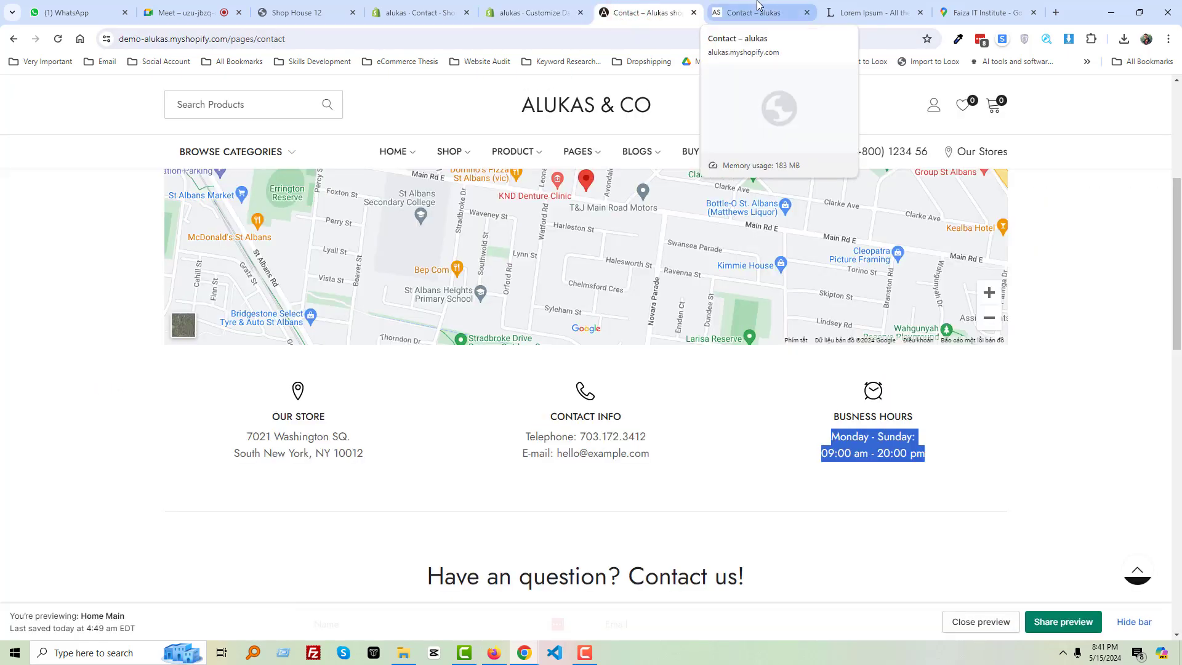
left_click_drag(758, 6, 691, 12)
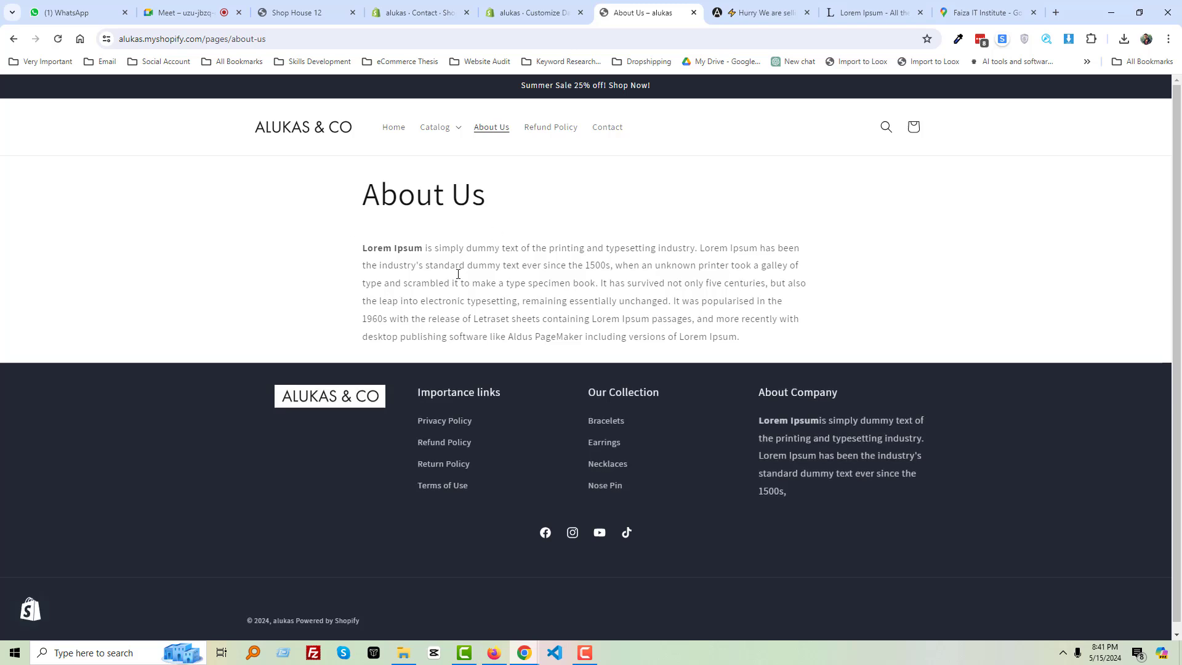
left_click_drag(368, 196, 770, 342)
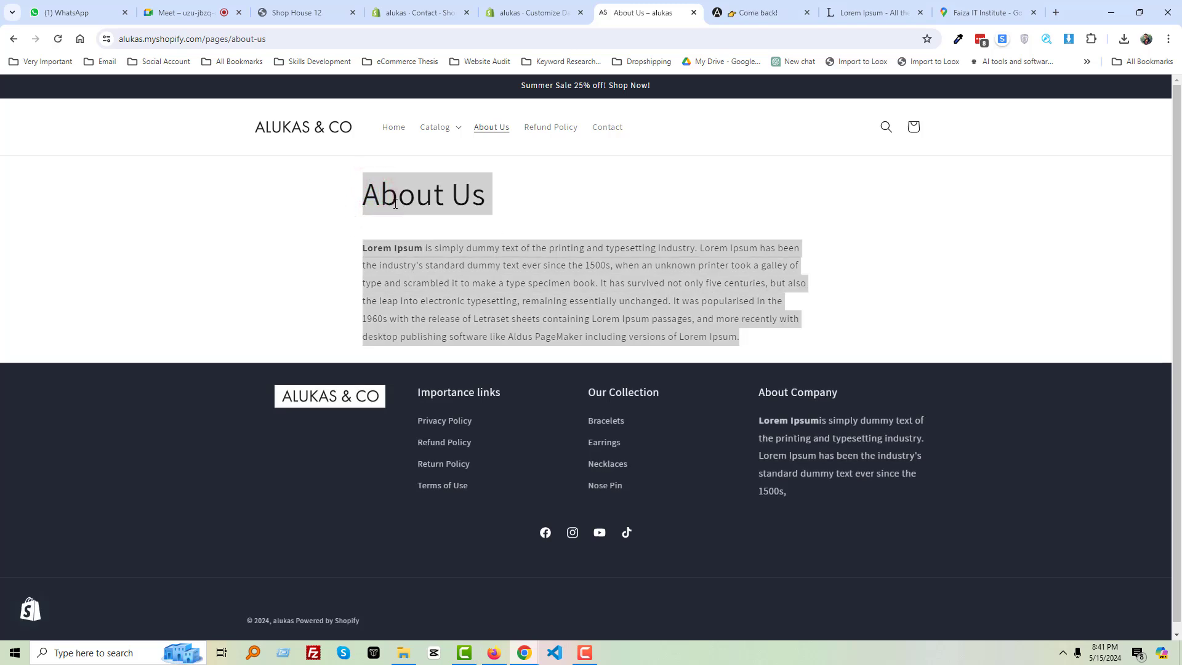
left_click(392, 200)
left_click_drag(363, 192, 519, 211)
left_click(736, 335)
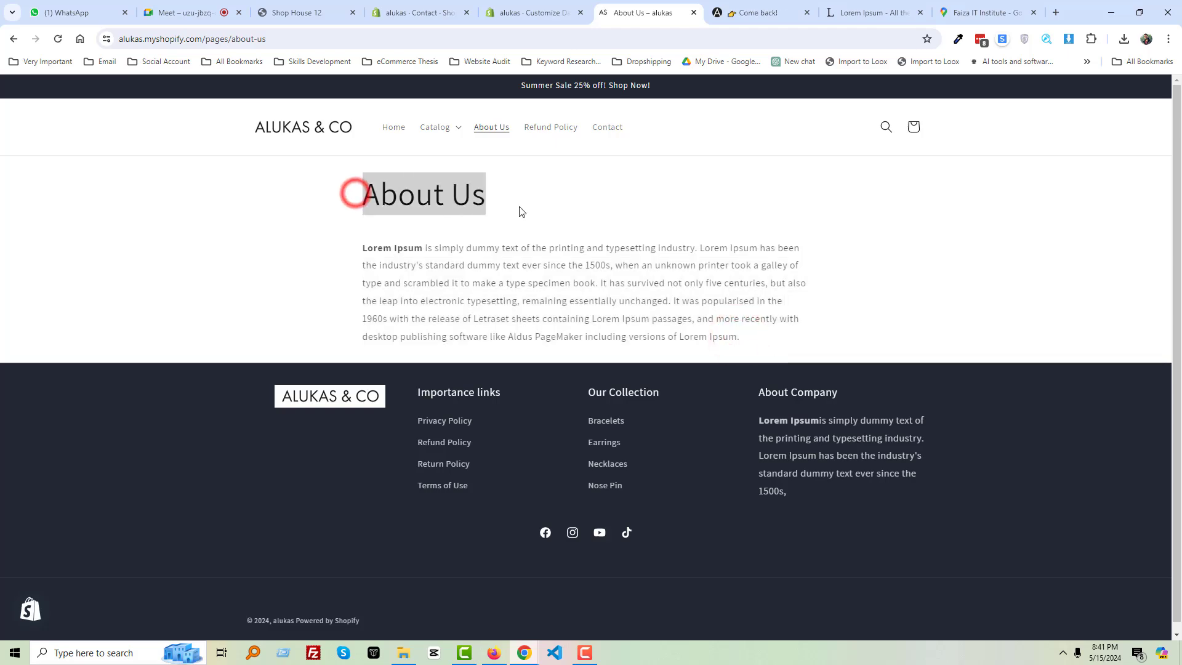
Open the About Us page for editing from the store admin's list of pages
left_click(516, 10)
left_click(397, 8)
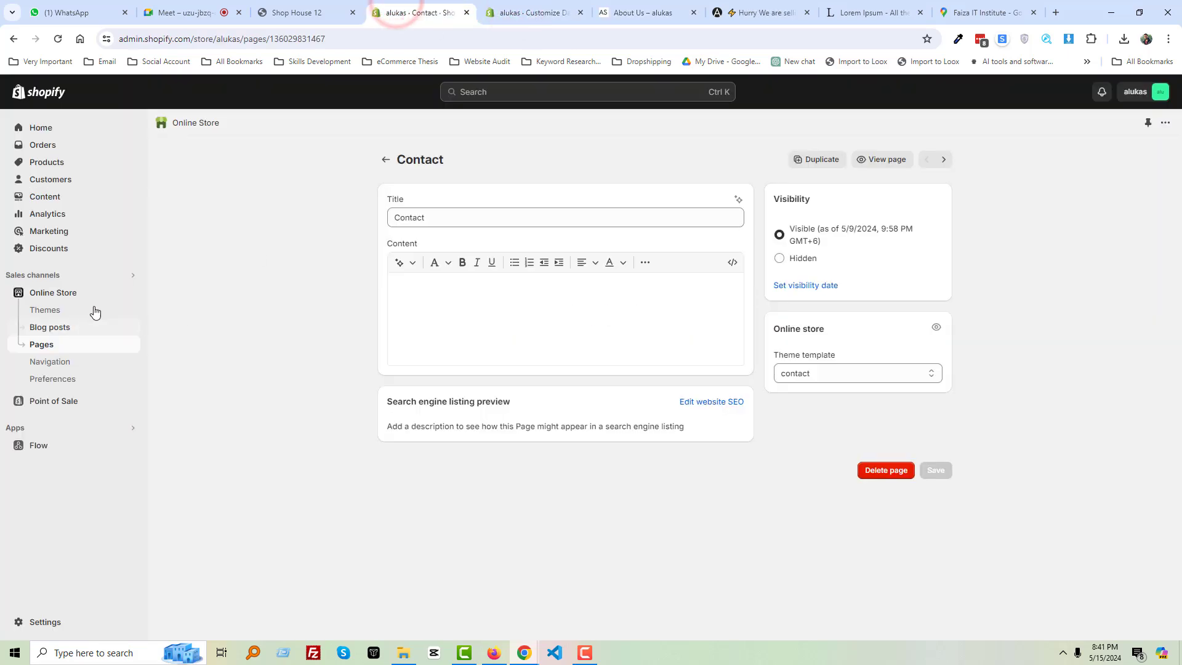
left_click(43, 345)
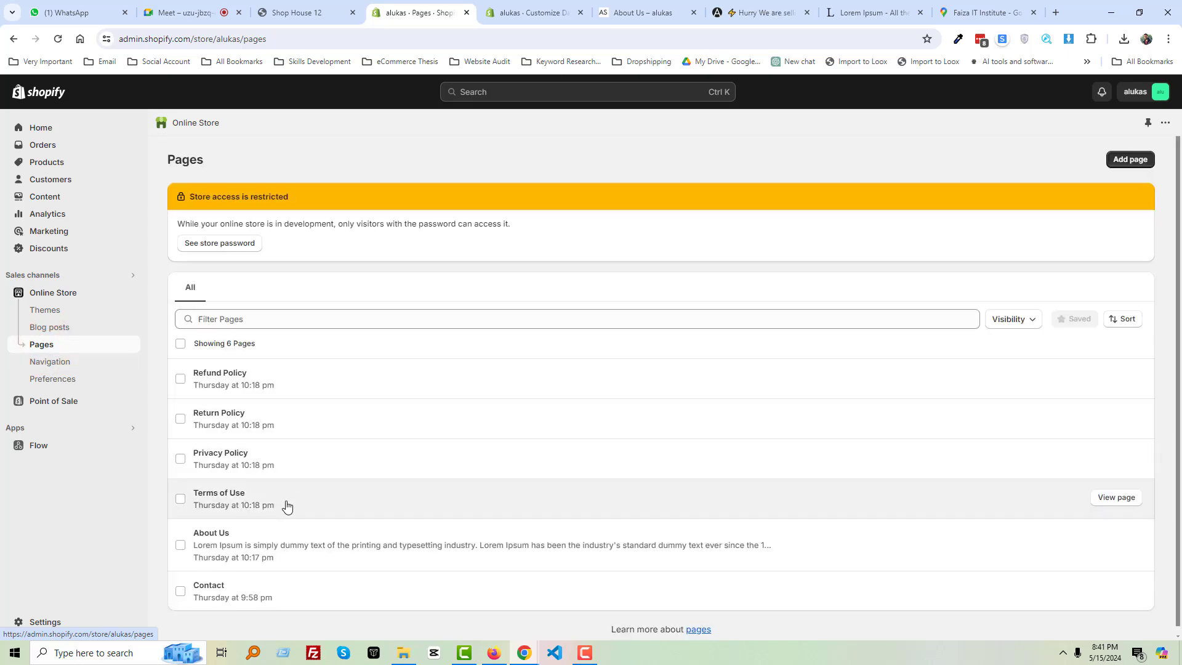
left_click(294, 544)
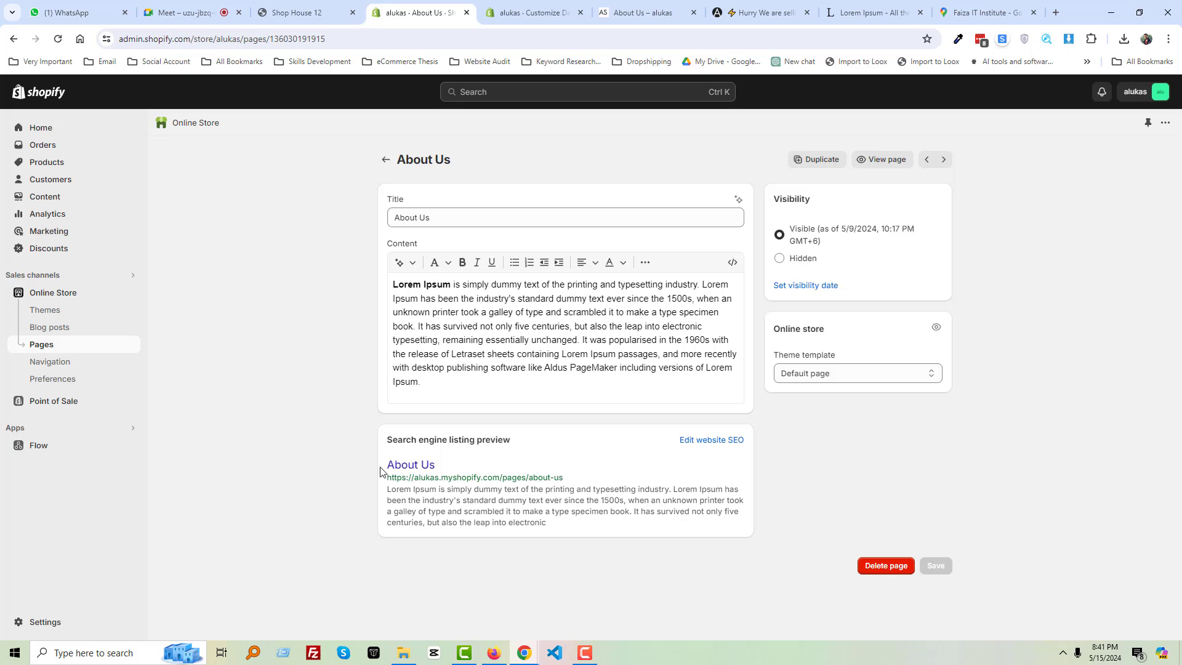
Examine the About Us page's title, content and theme template setting, and compare them with the published page
triple_click(451, 211)
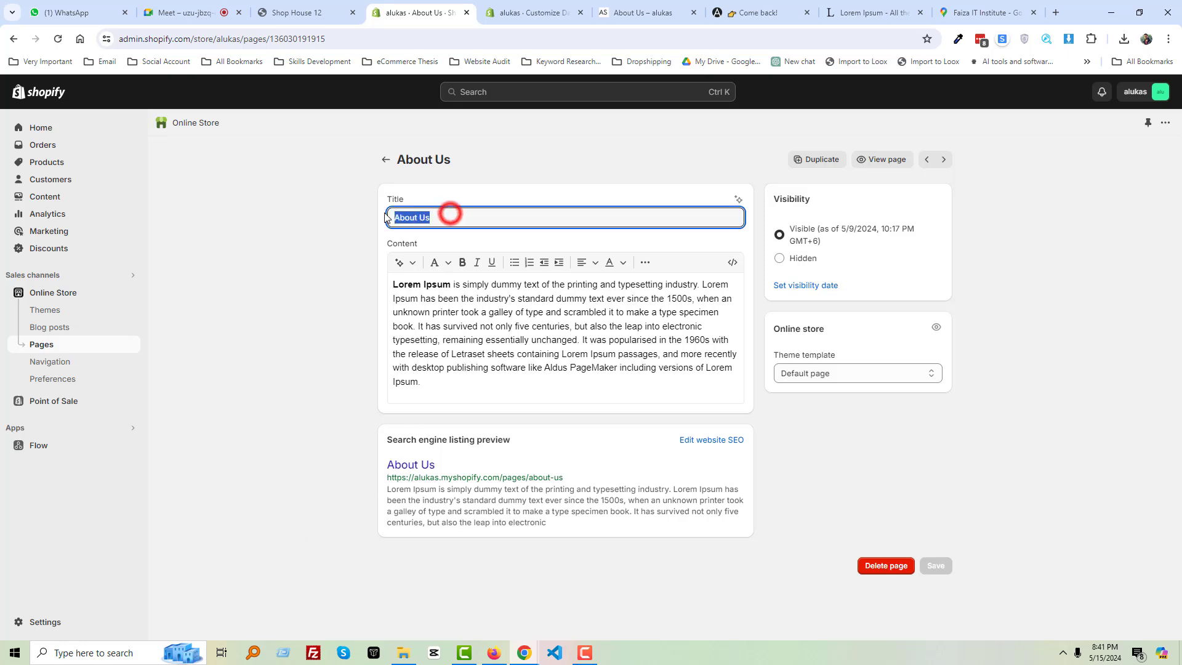
left_click(506, 349)
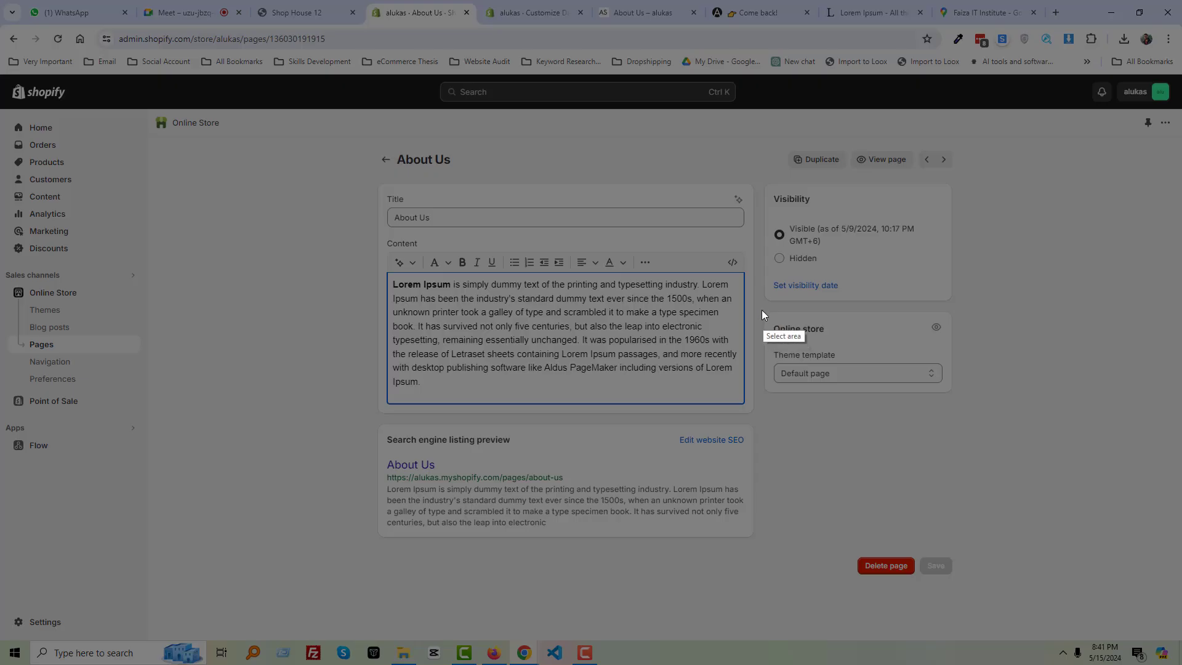
left_click_drag(759, 305, 968, 399)
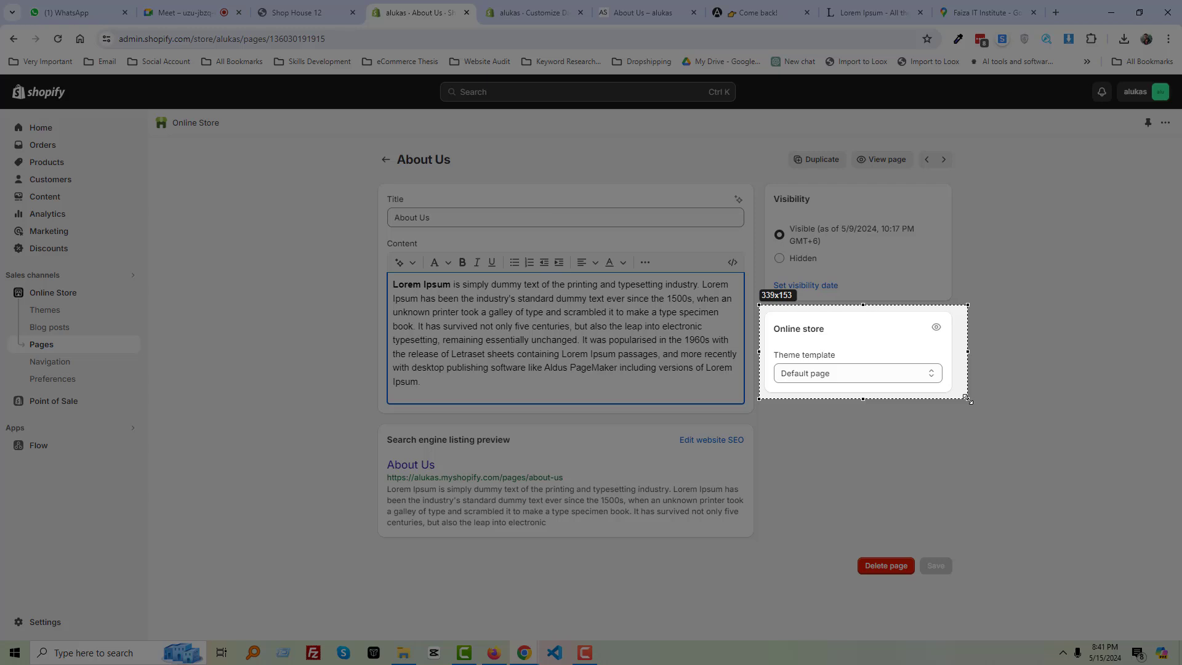
left_click_drag(963, 399, 961, 399)
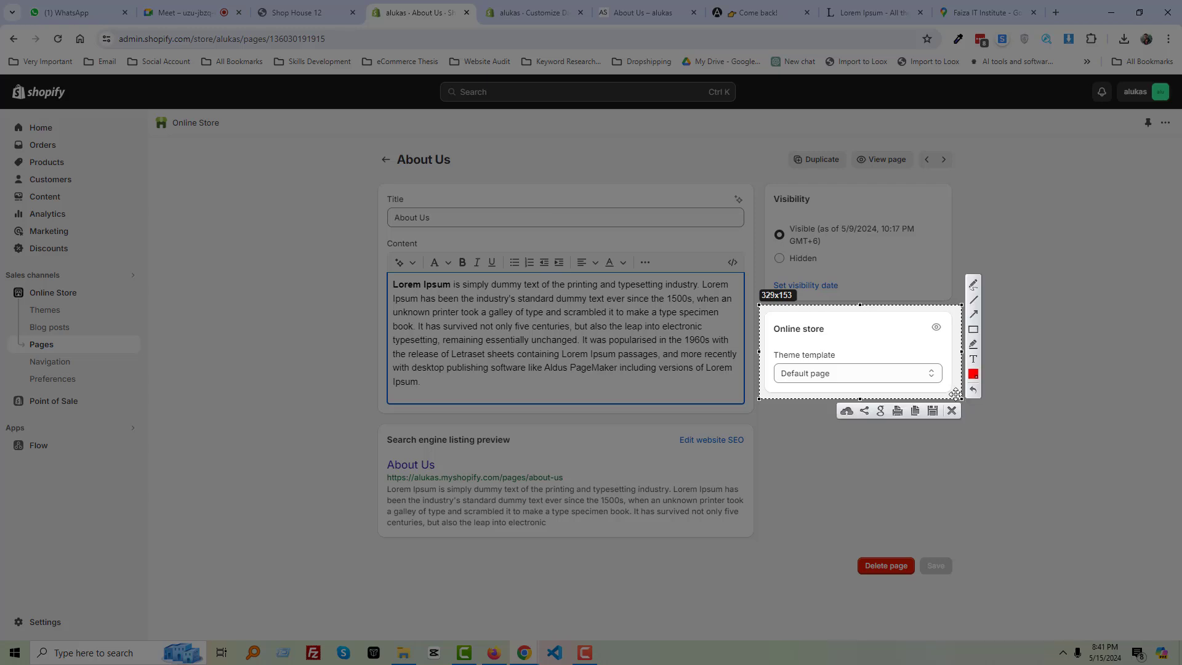
key("Escape")
left_click(925, 377)
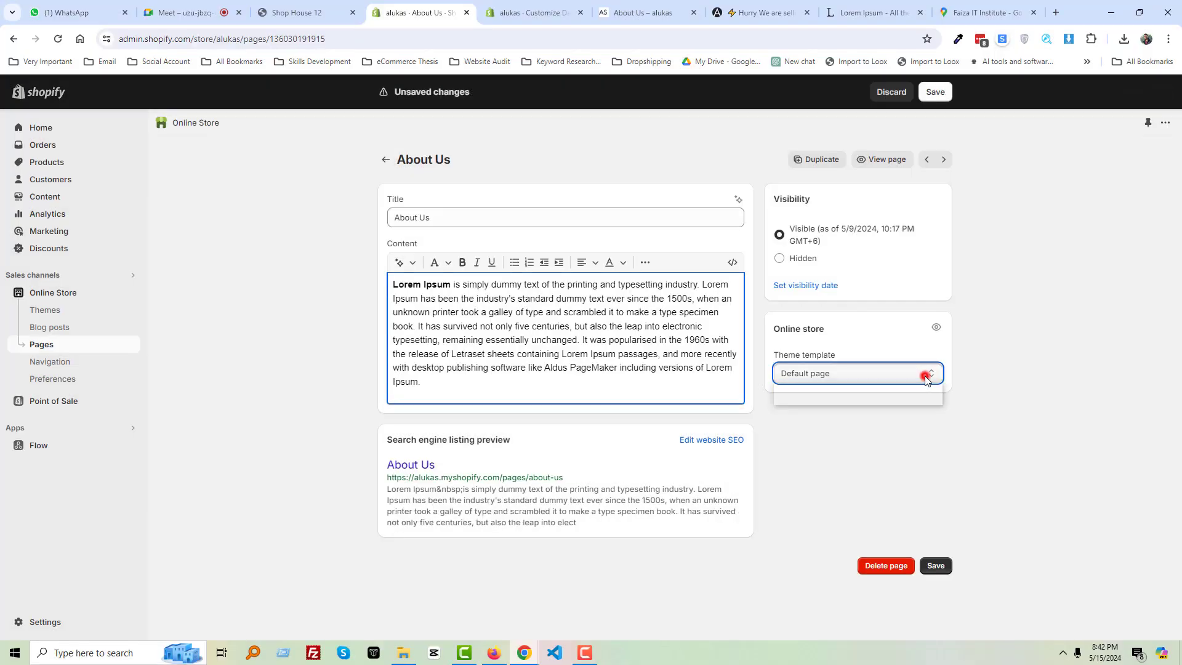
left_click(925, 377)
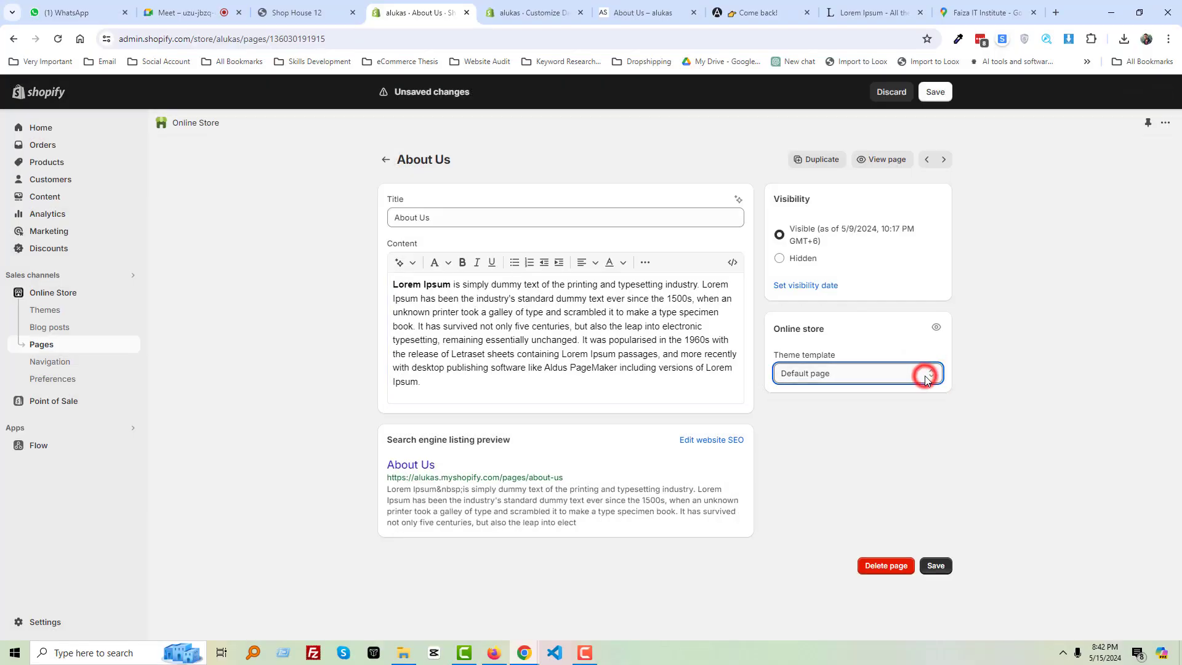
left_click(1017, 375)
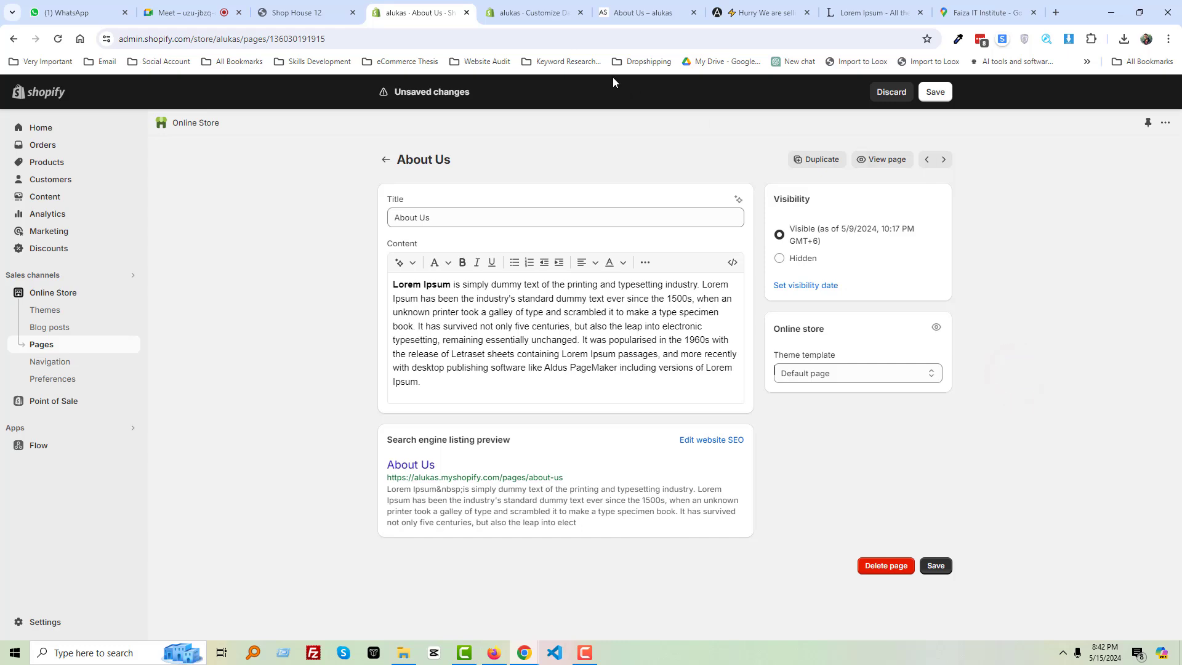
left_click(620, 12)
left_click(565, 277)
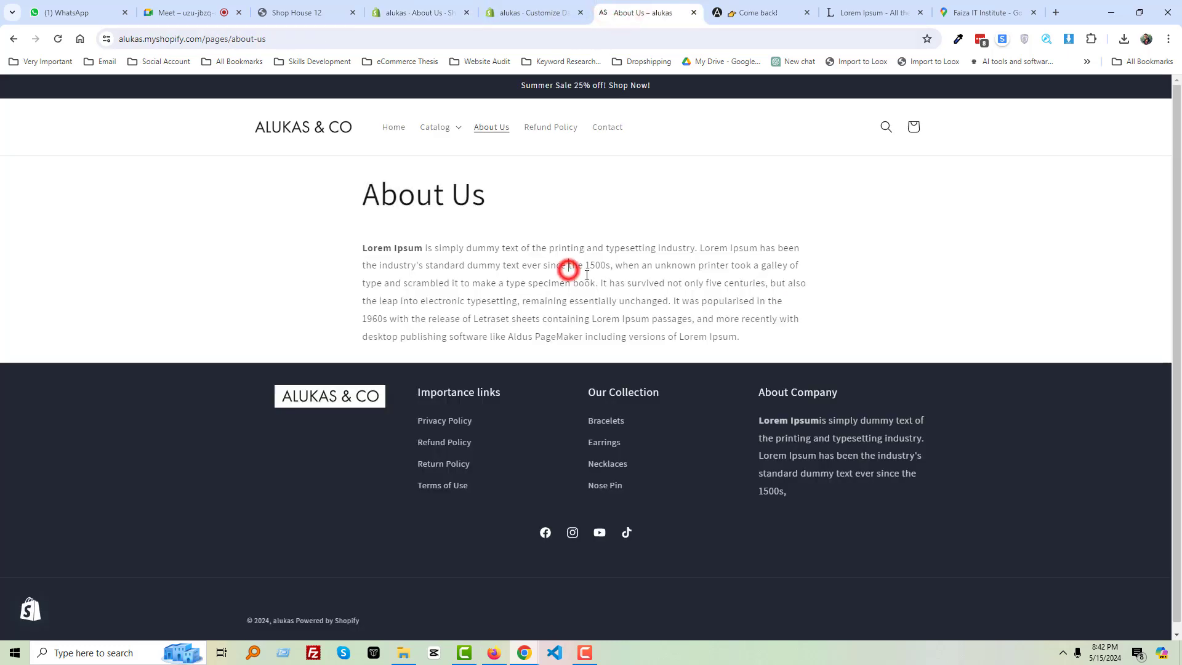
Assign the contact theme template to the About Us page in the admin and save the page
left_click(418, 12)
left_click(874, 374)
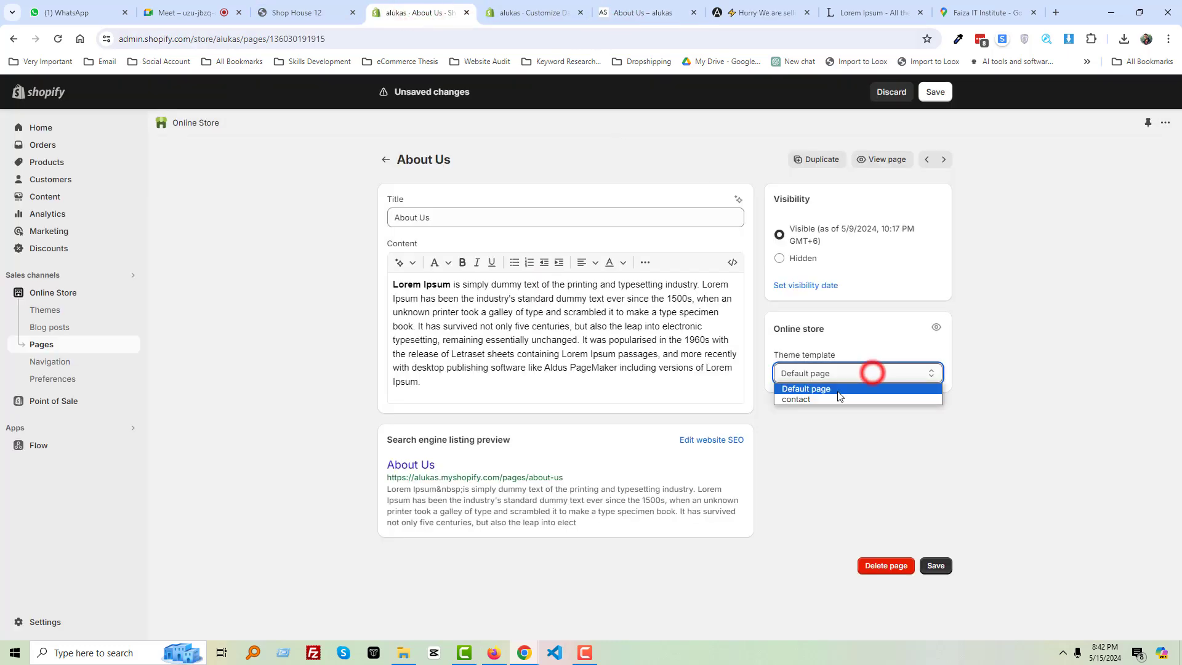
left_click(825, 399)
left_click(945, 91)
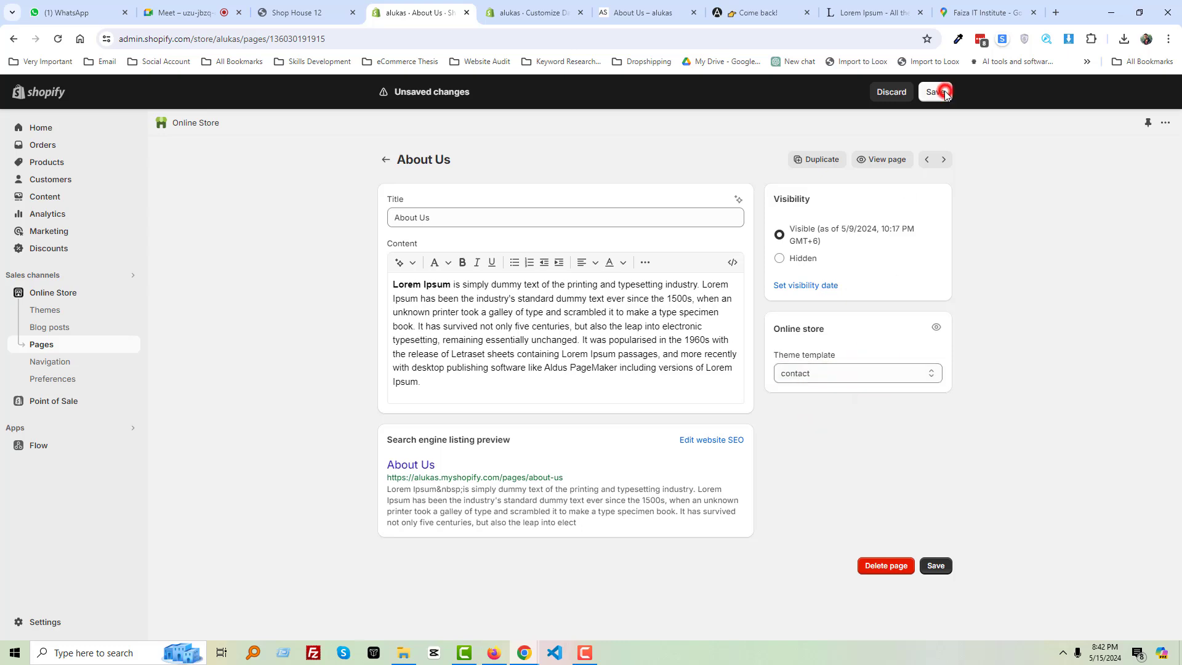
Reload the published About Us page to check the effect of its new theme template
left_click(632, 11)
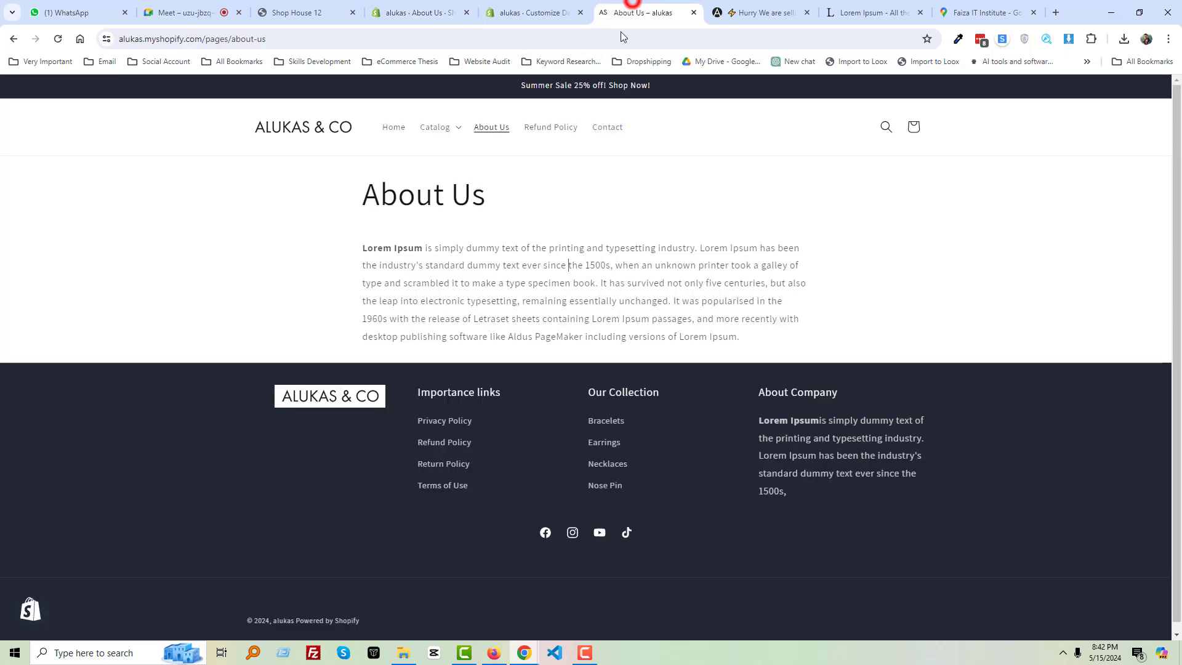
right_click(263, 266)
left_click(304, 306)
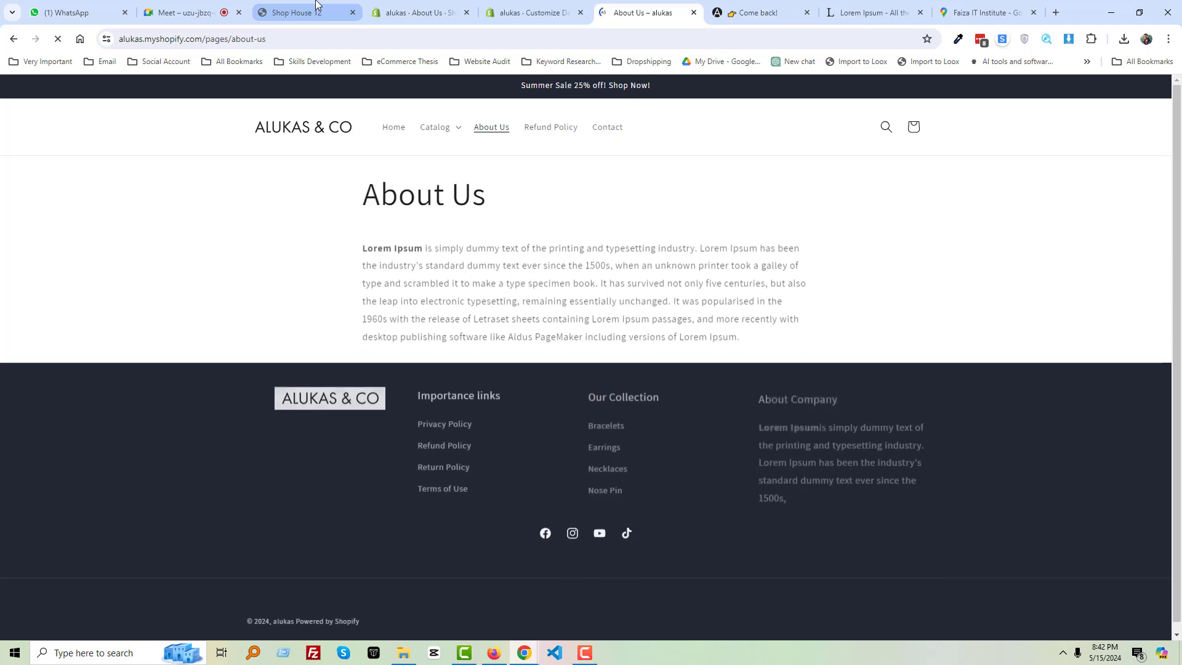
View the published About Us page from its admin entry and examine the layout and address under the contact template
left_click(316, 7)
left_click(404, 8)
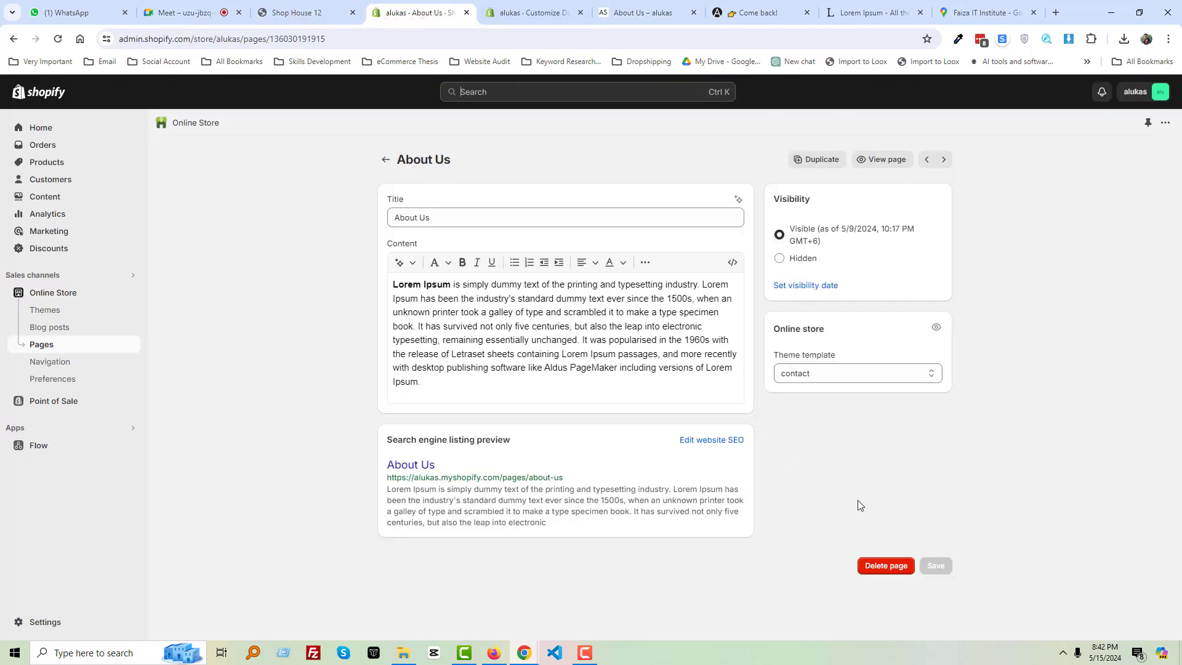
left_click(860, 159)
left_click(451, 13)
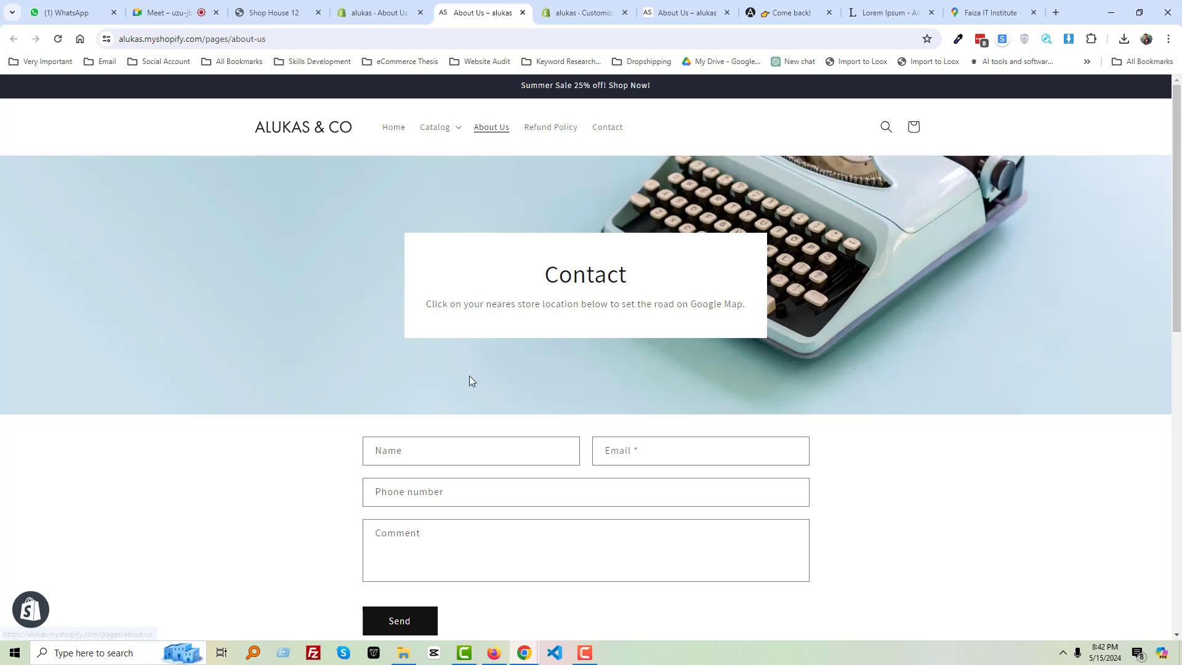
scroll(493, 406, "down", 5)
scroll(509, 427, "down", 11)
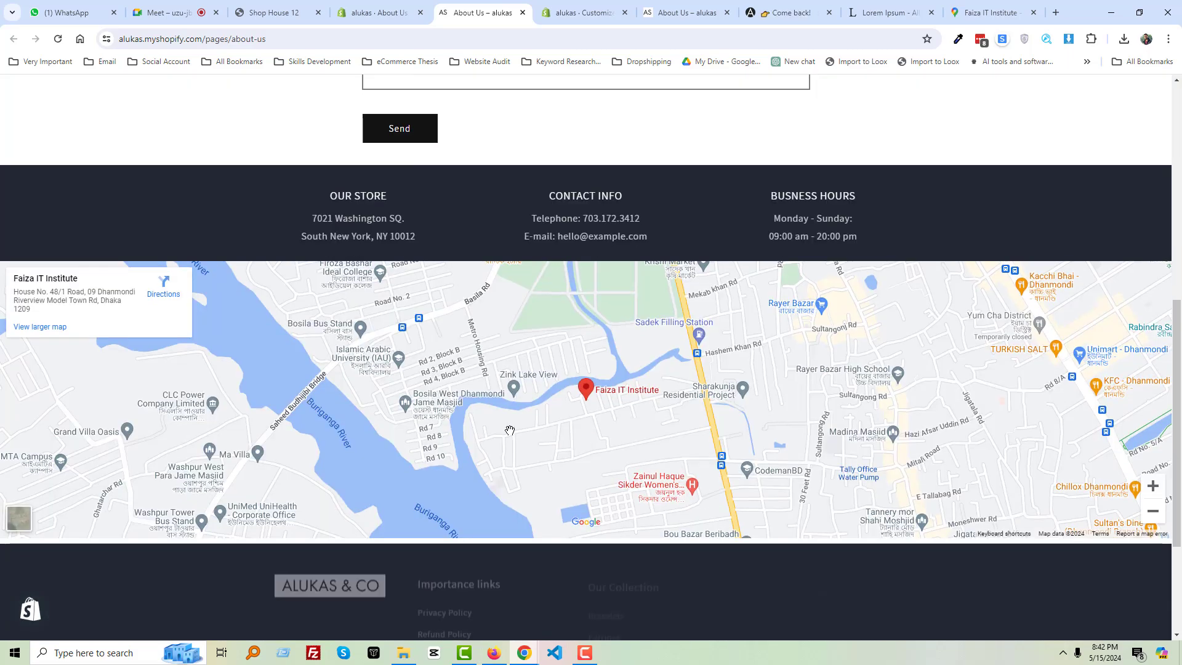
scroll(596, 555, "up", 11)
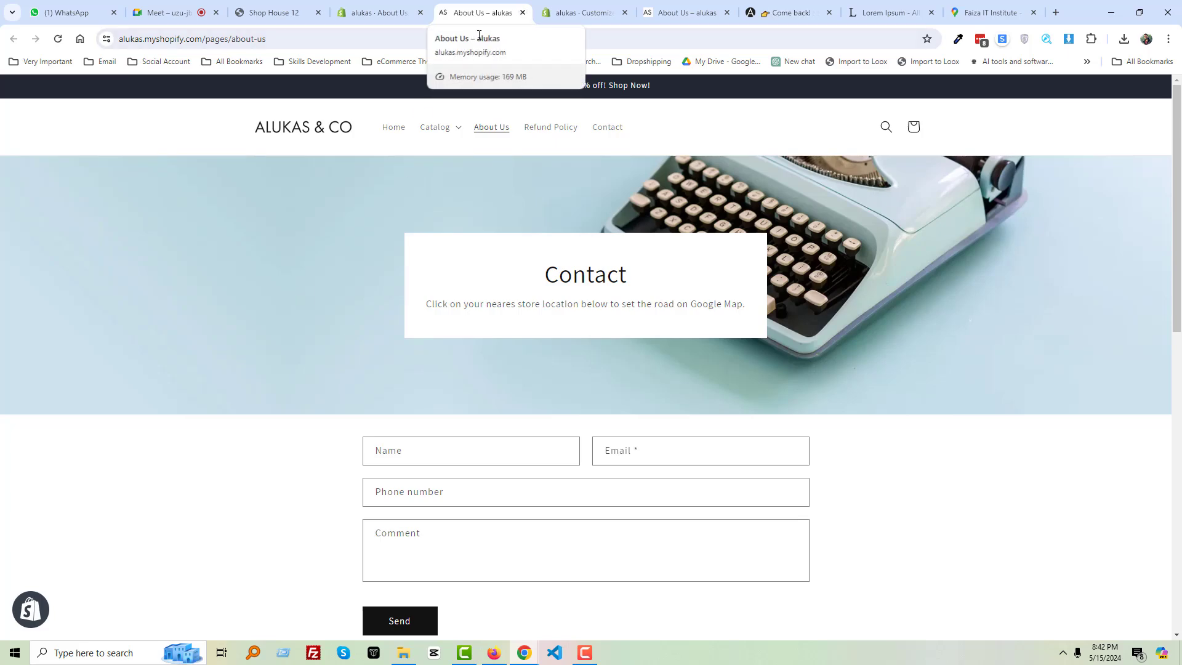
left_click_drag(324, 39, 227, 39)
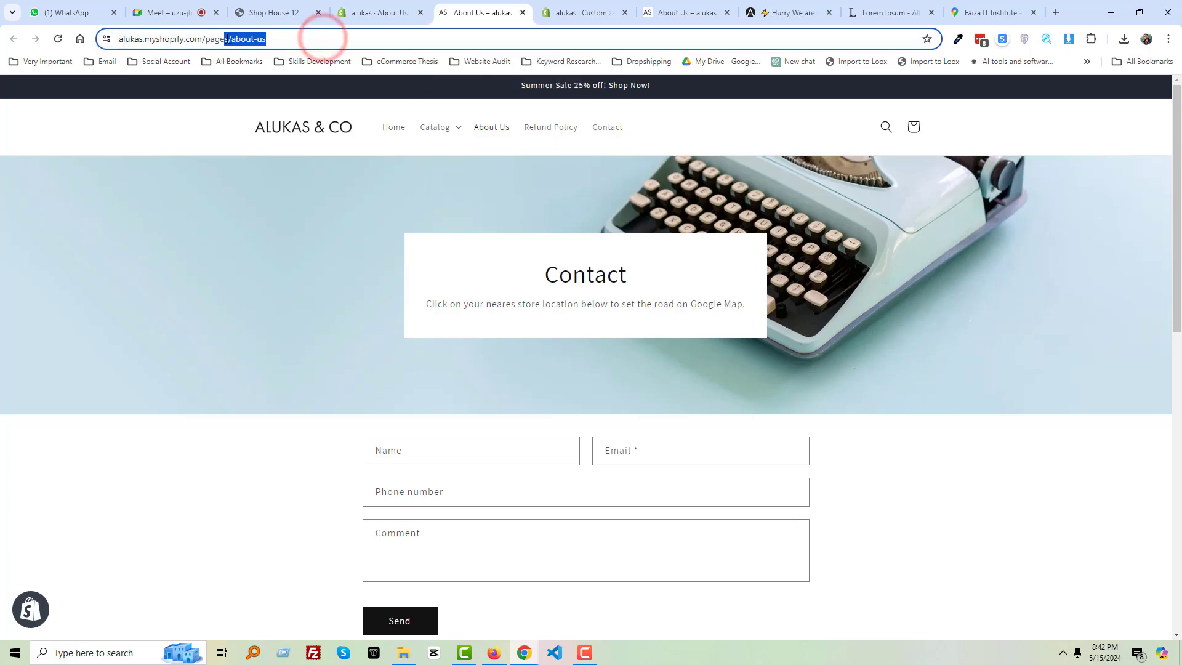
left_click(248, 284)
Set the About Us page's theme template to Default page in the admin and save the page
left_click(371, 12)
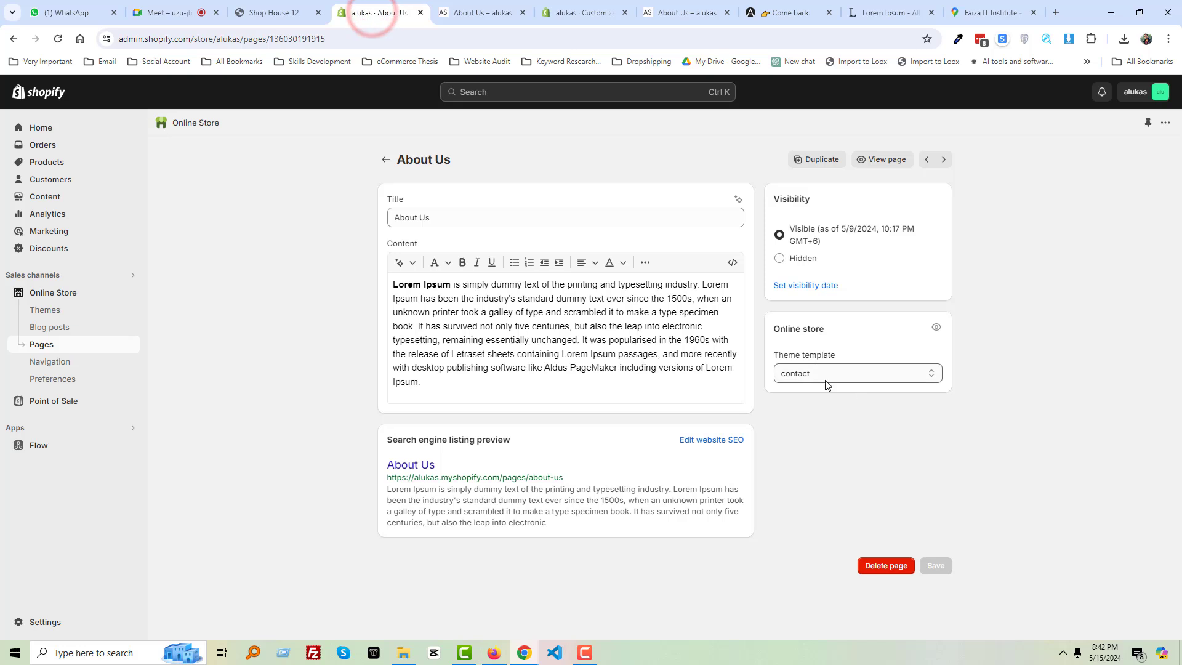
left_click(822, 373)
left_click(813, 399)
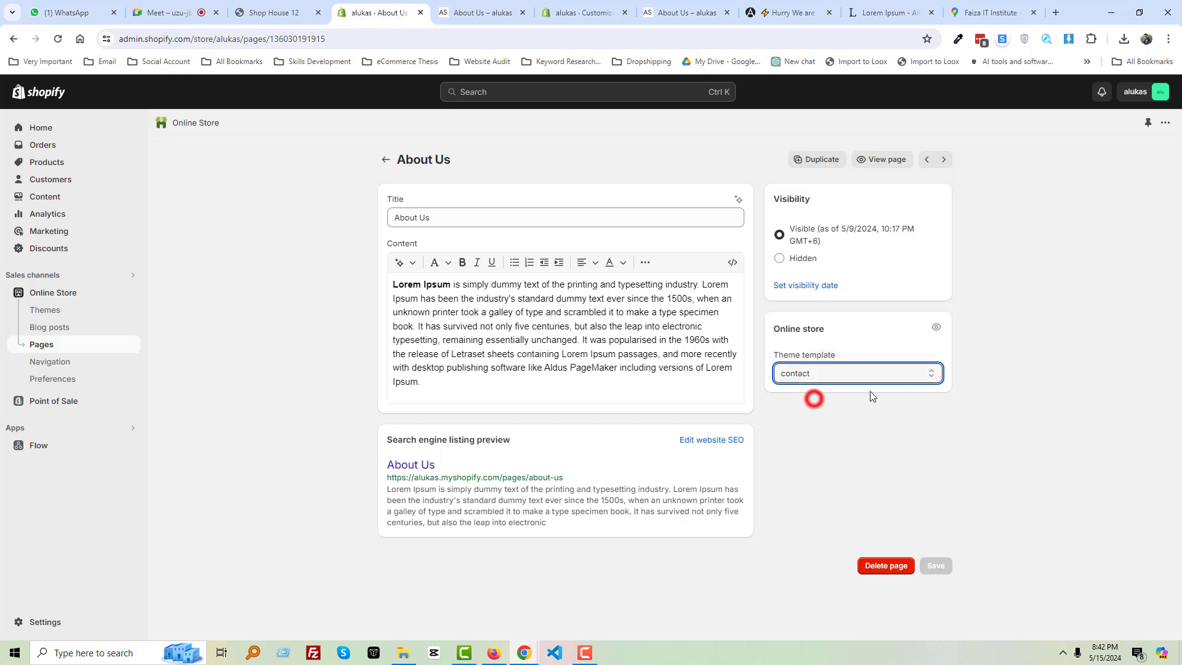
left_click(999, 382)
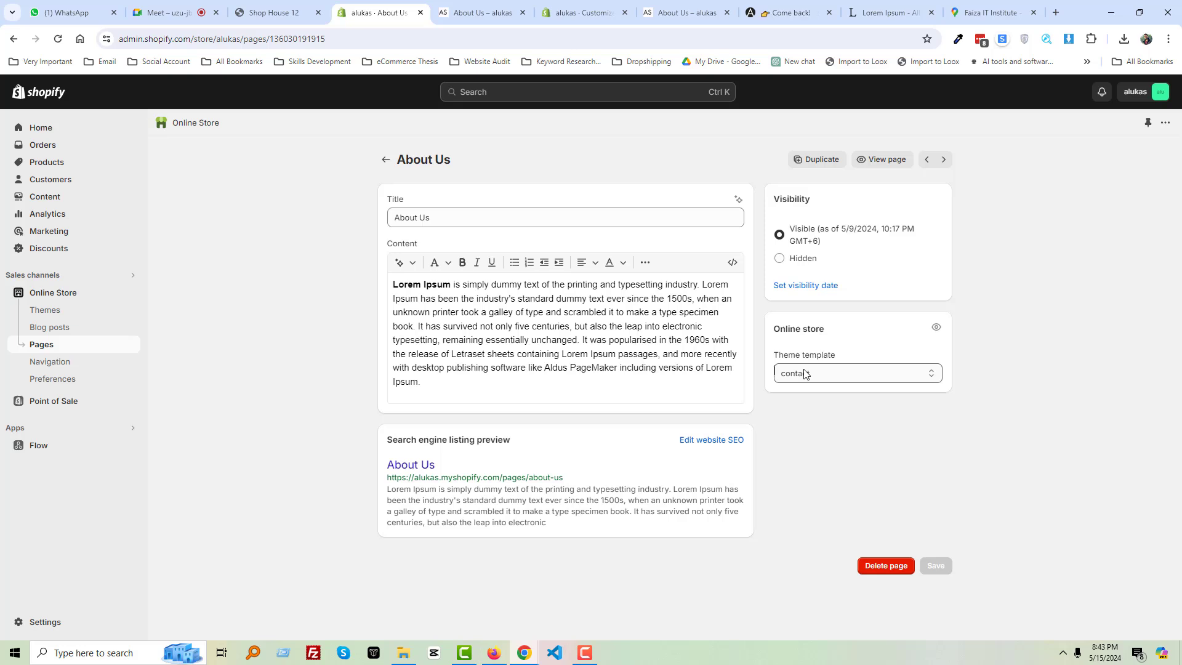
left_click(805, 373)
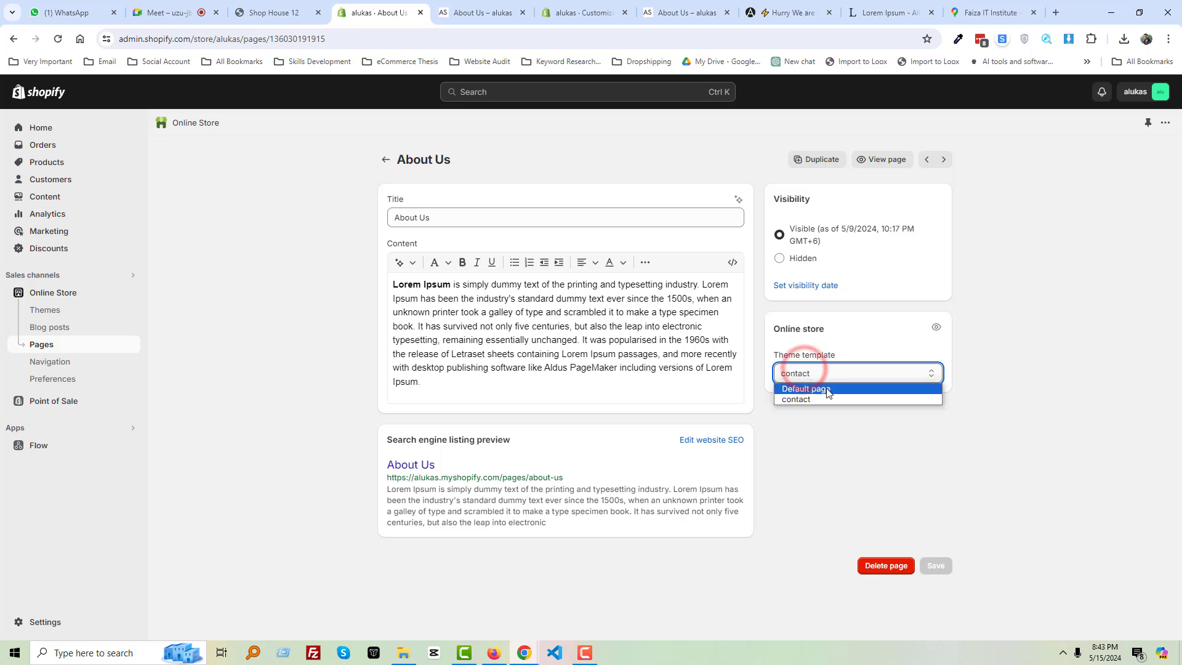
left_click(825, 388)
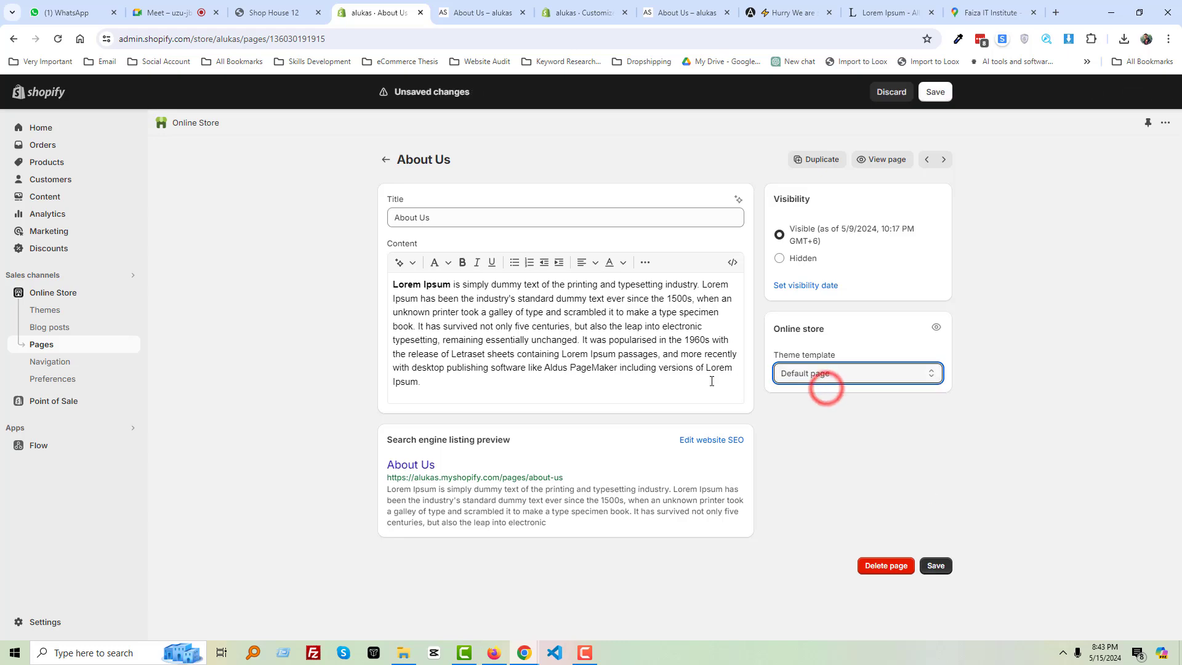
left_click(935, 565)
Close the duplicate About Us preview and reload the published page to check the effect of the default template
left_click(461, 8)
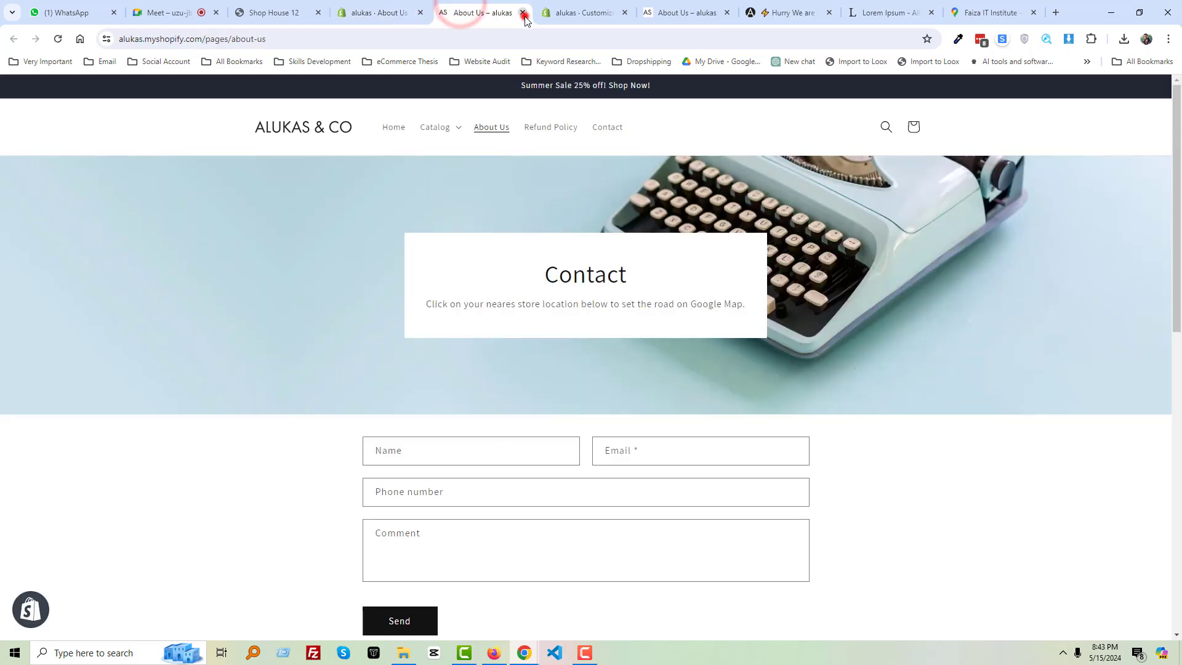
left_click(523, 13)
left_click(581, 12)
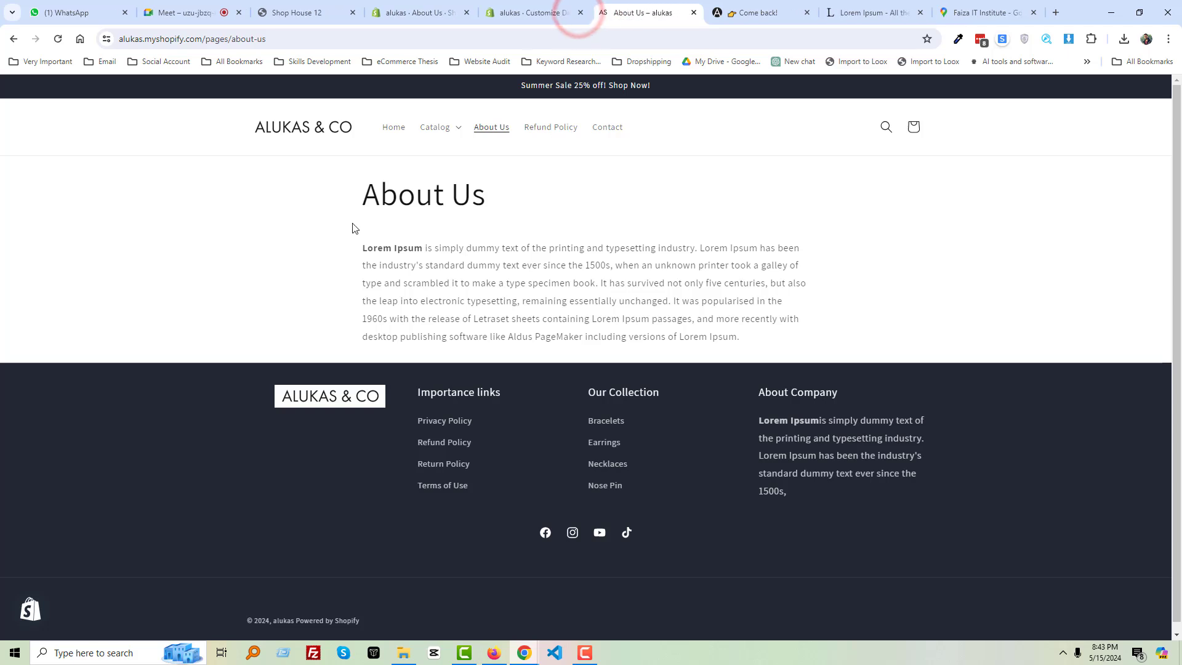
right_click(314, 220)
left_click(359, 261)
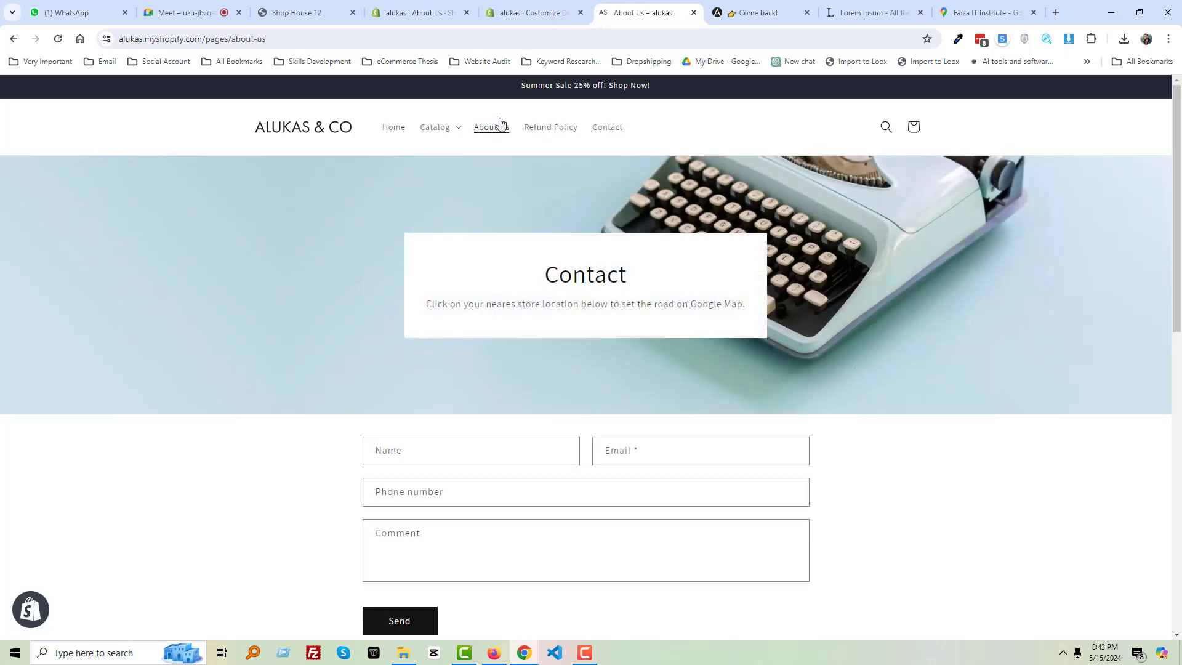
left_click(495, 129)
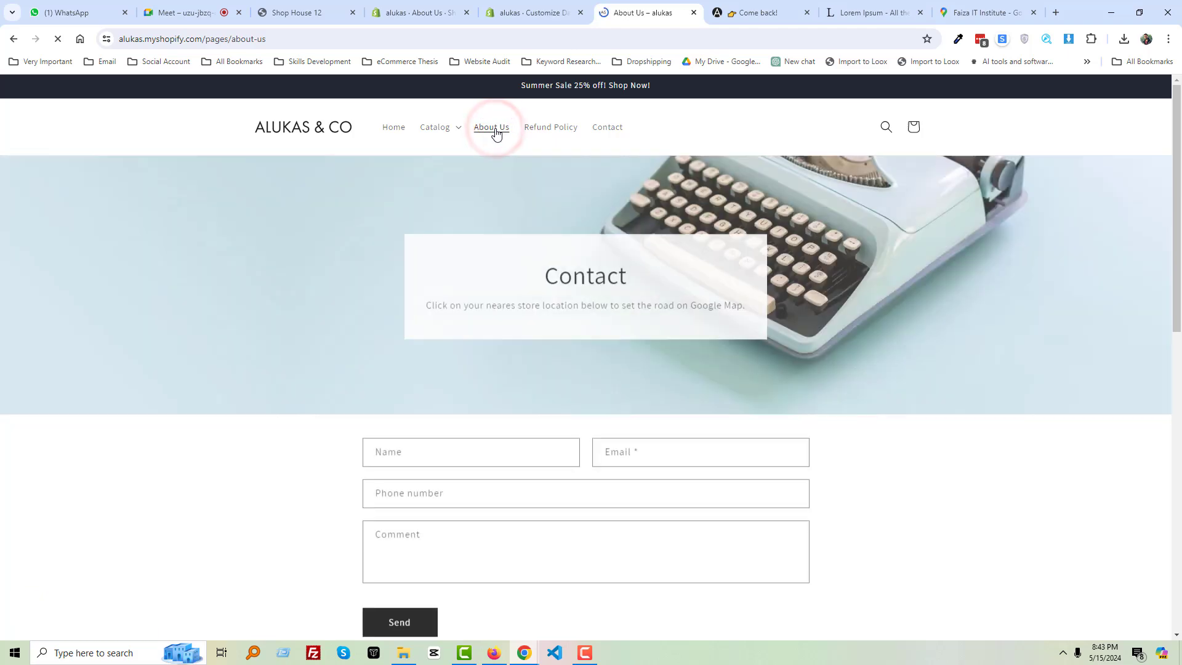
left_click(495, 131)
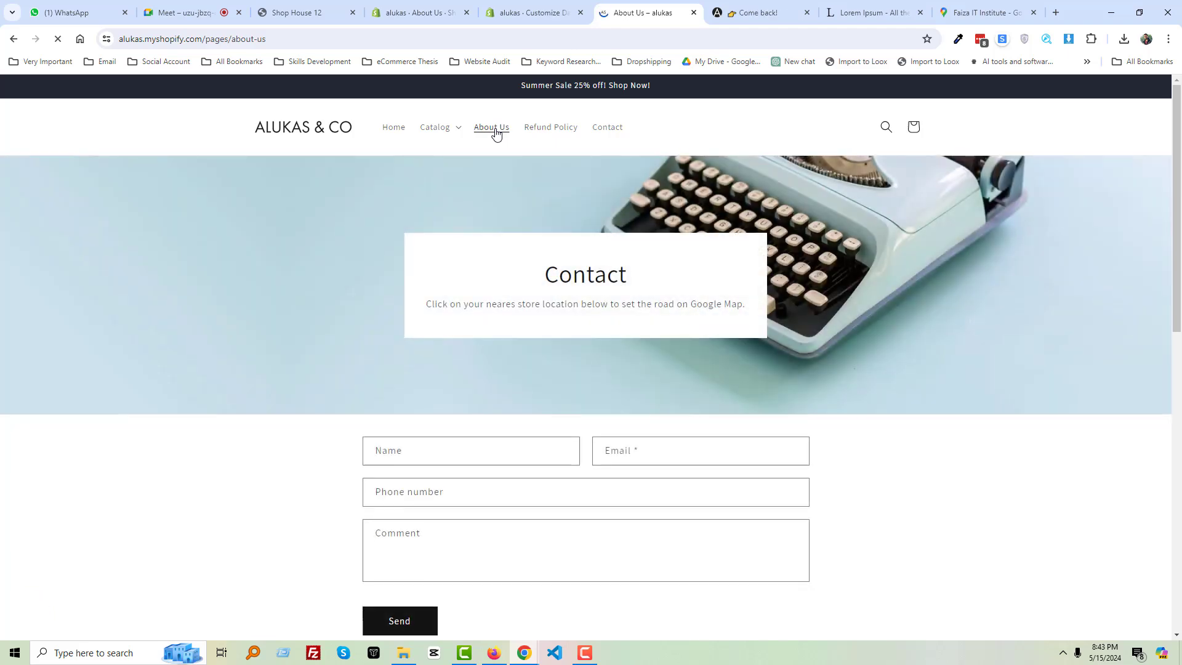
Switch to the theme editor and open the Default page template for customization
left_click(436, 11)
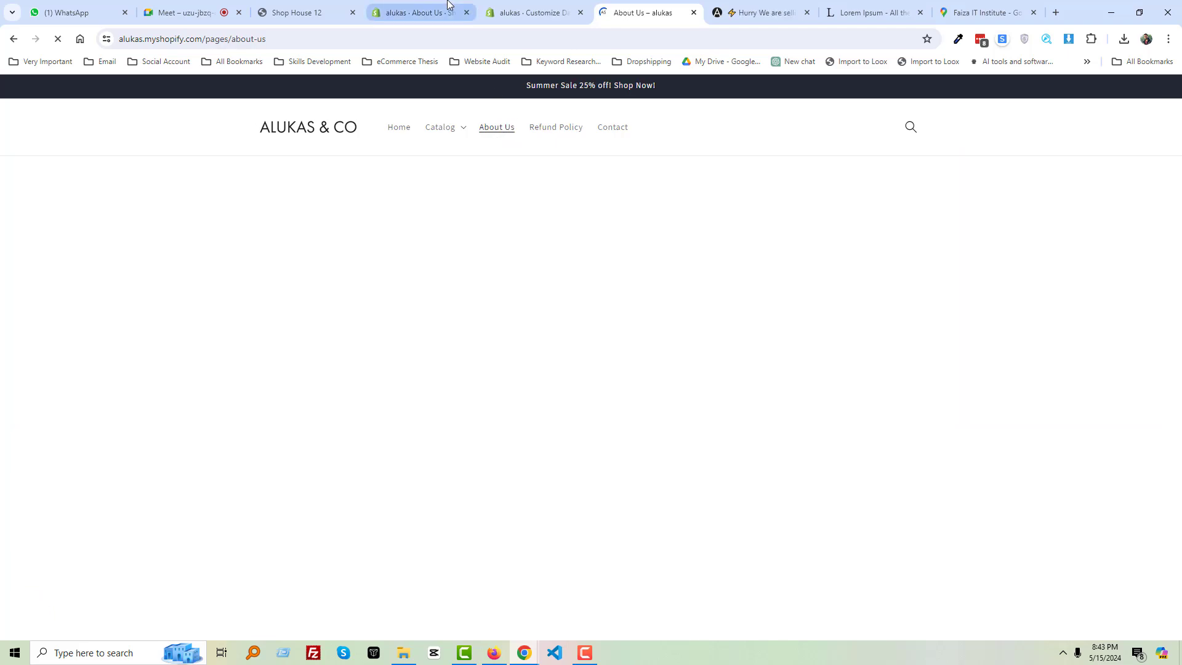
left_click(563, 9)
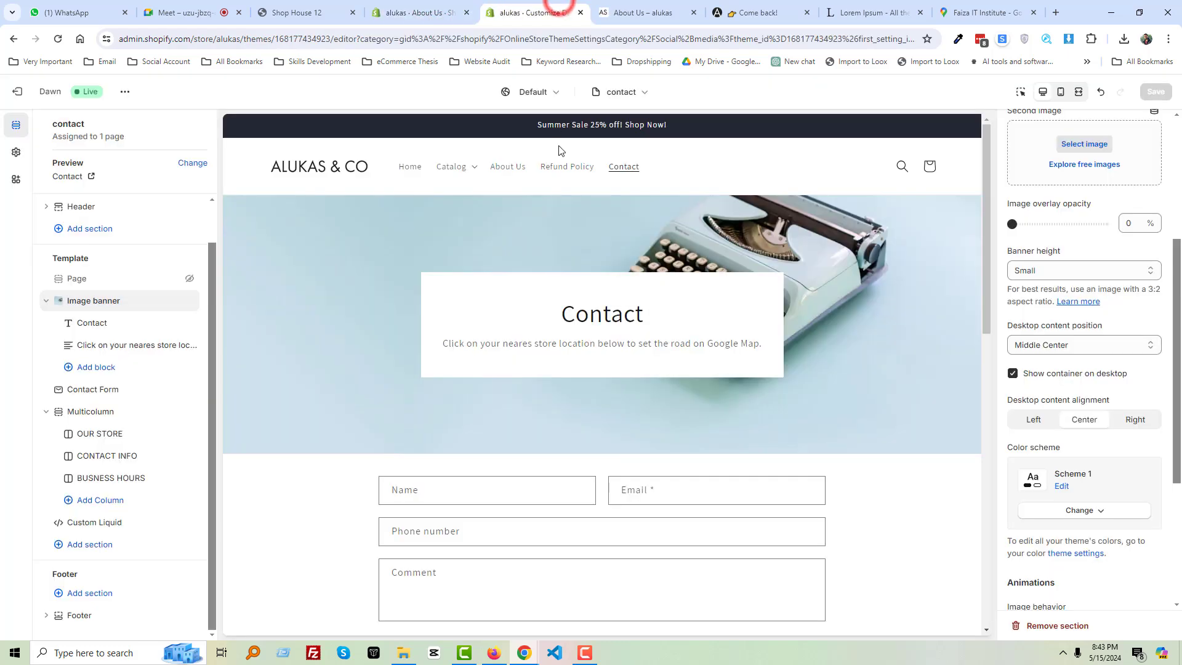
left_click(608, 93)
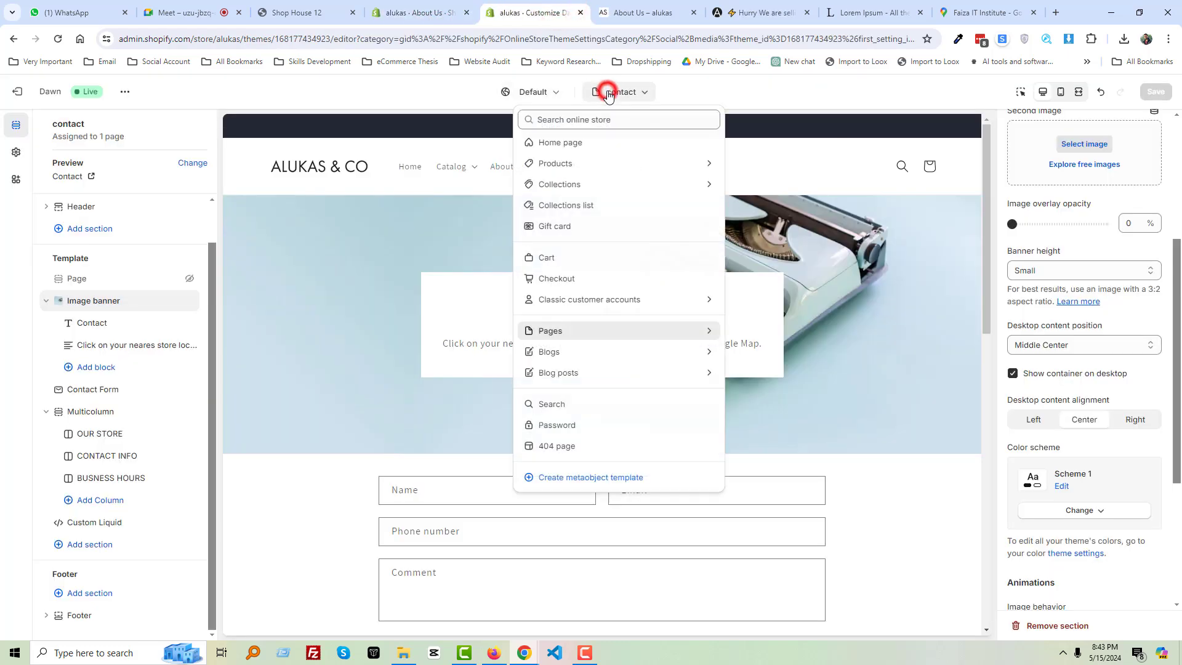
left_click(570, 331)
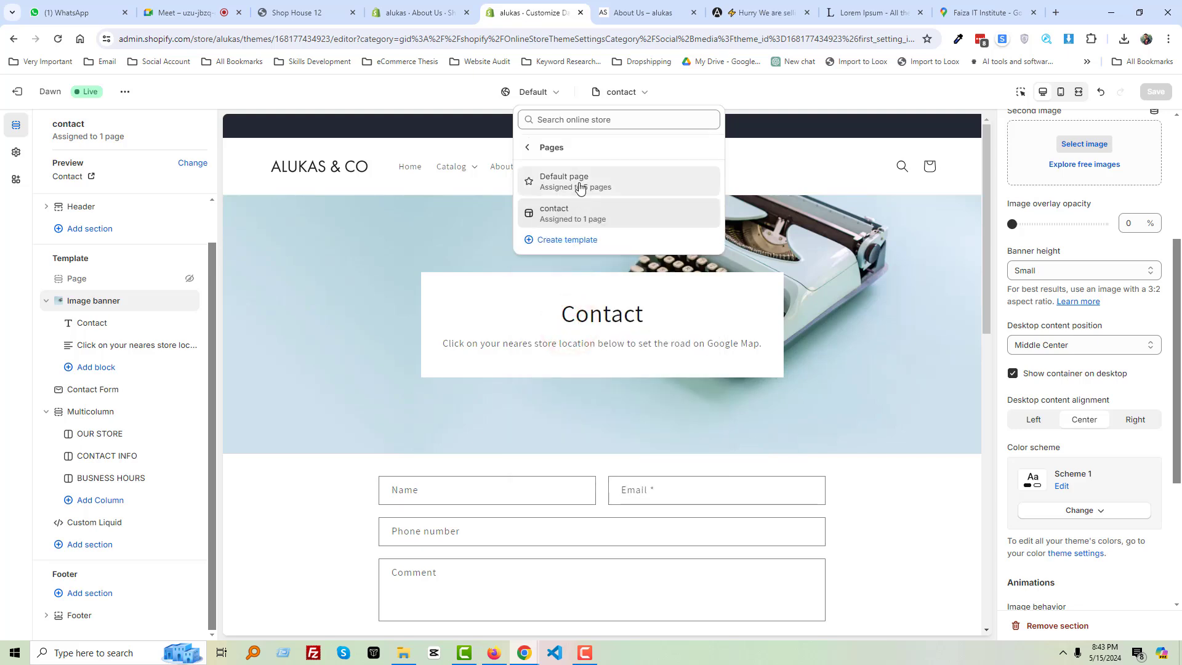
left_click(578, 184)
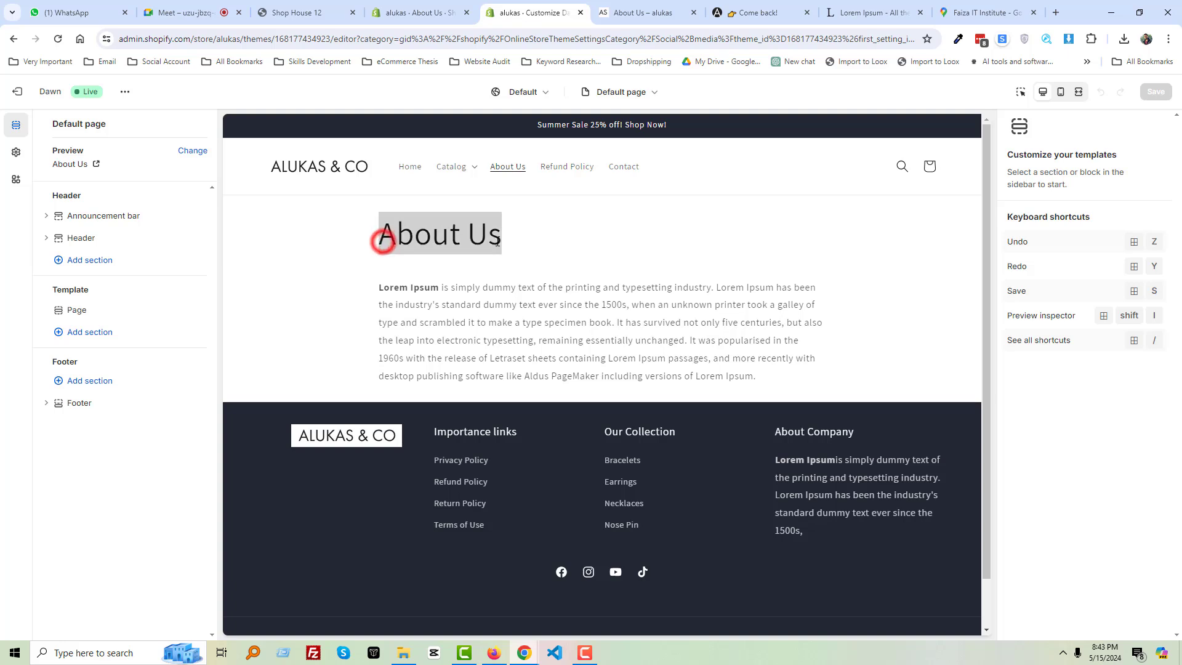
Add an Image banner section to the Default page template and place it above the Page section
left_click(77, 333)
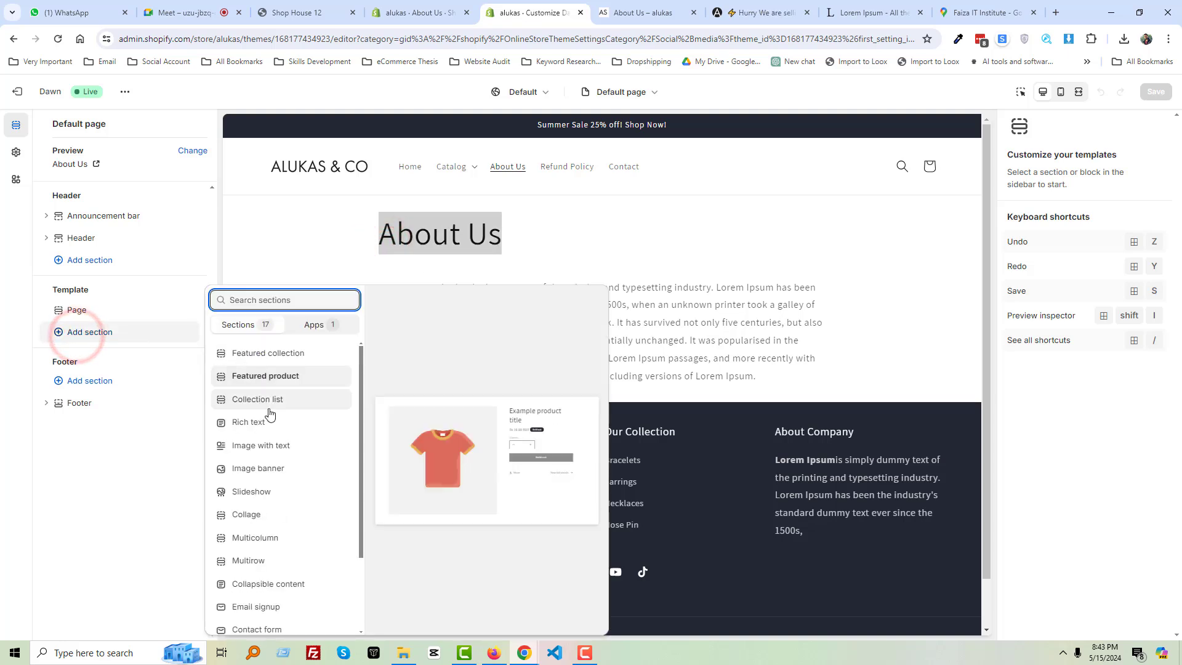
left_click(265, 466)
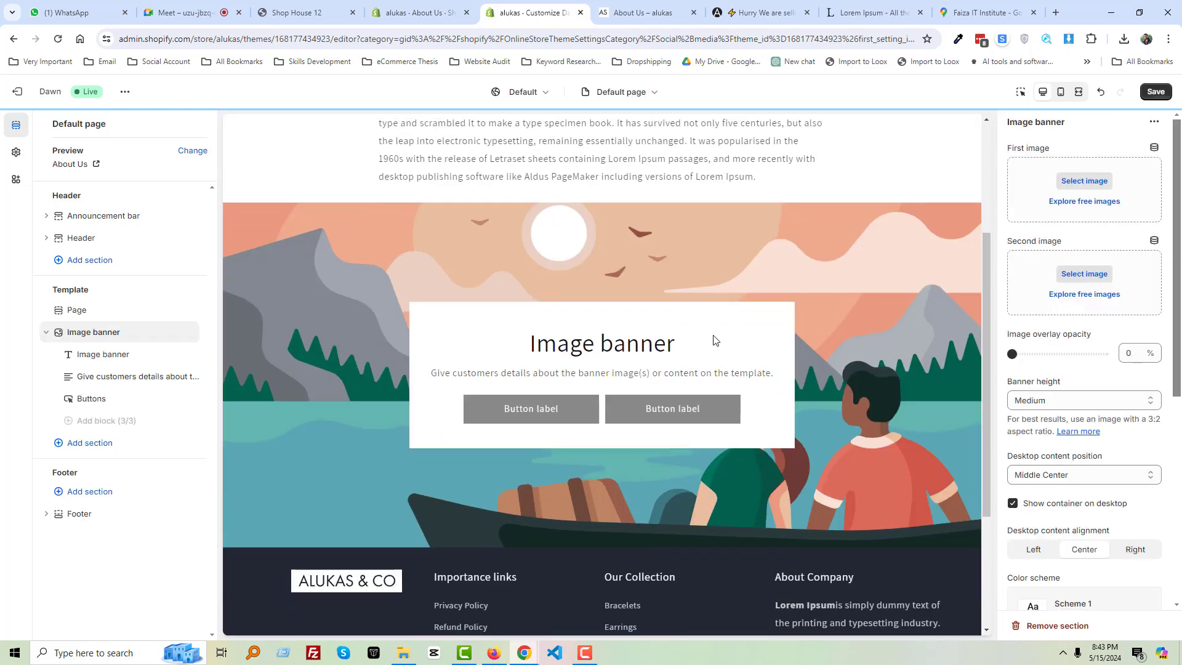
left_click_drag(67, 340, 58, 321)
Set the image banner's heading to "About Us" and remove its description text and Buttons blocks
left_click(91, 338)
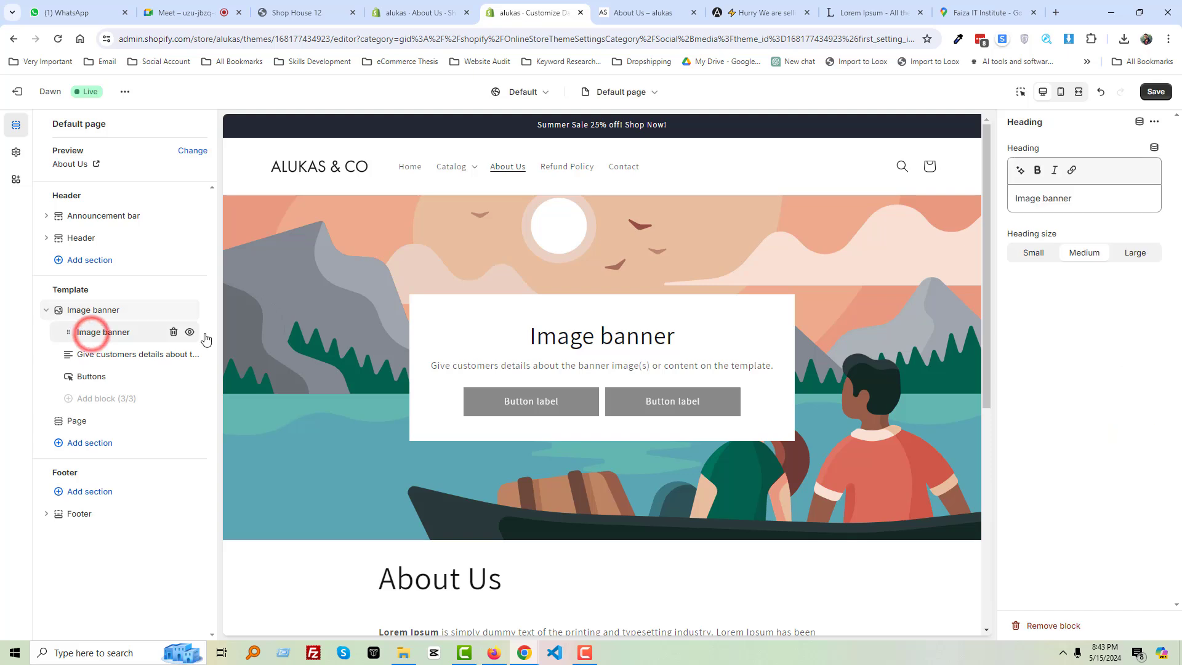
triple_click(1057, 196)
type("About Us")
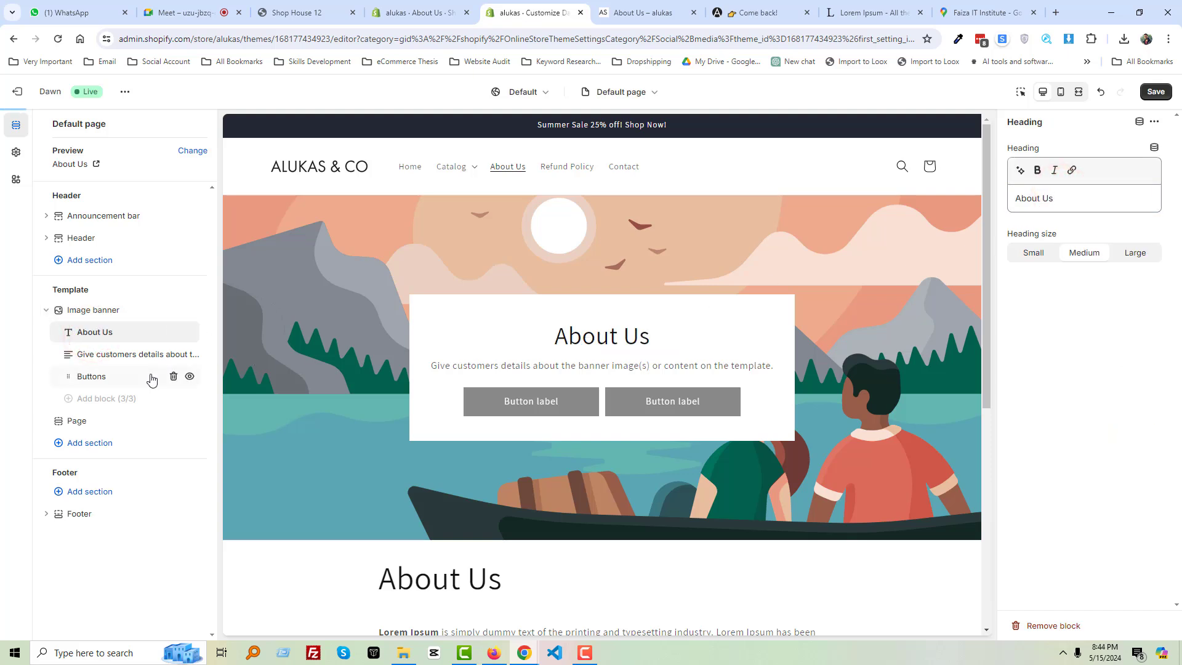
left_click(175, 355)
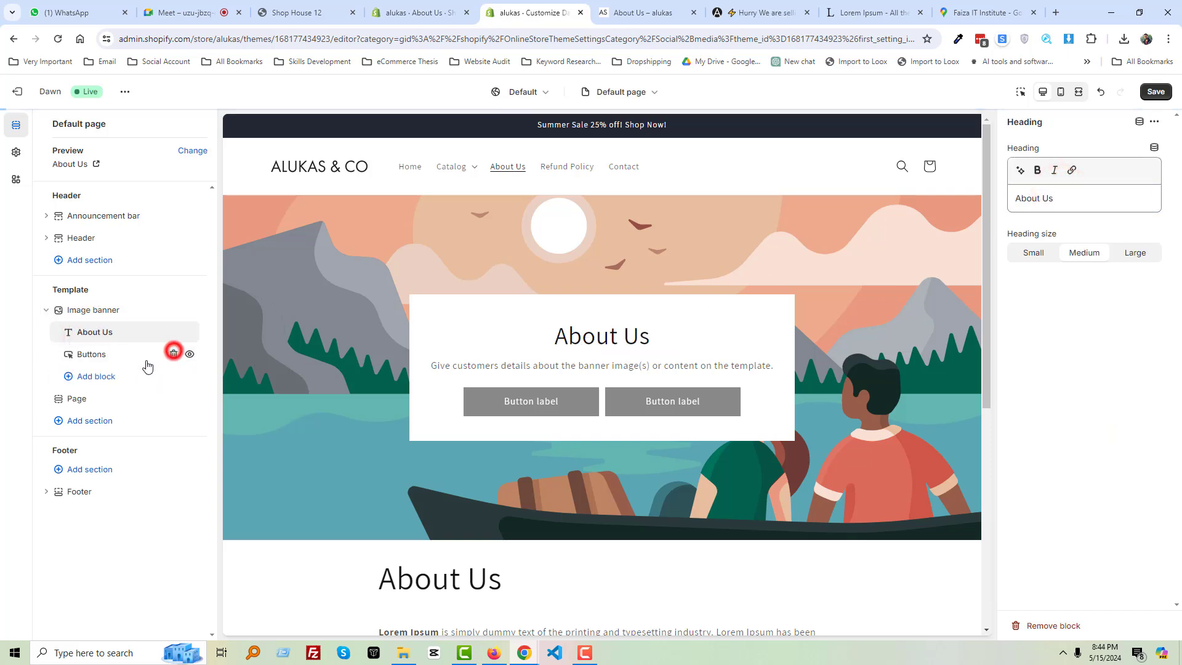
left_click(172, 354)
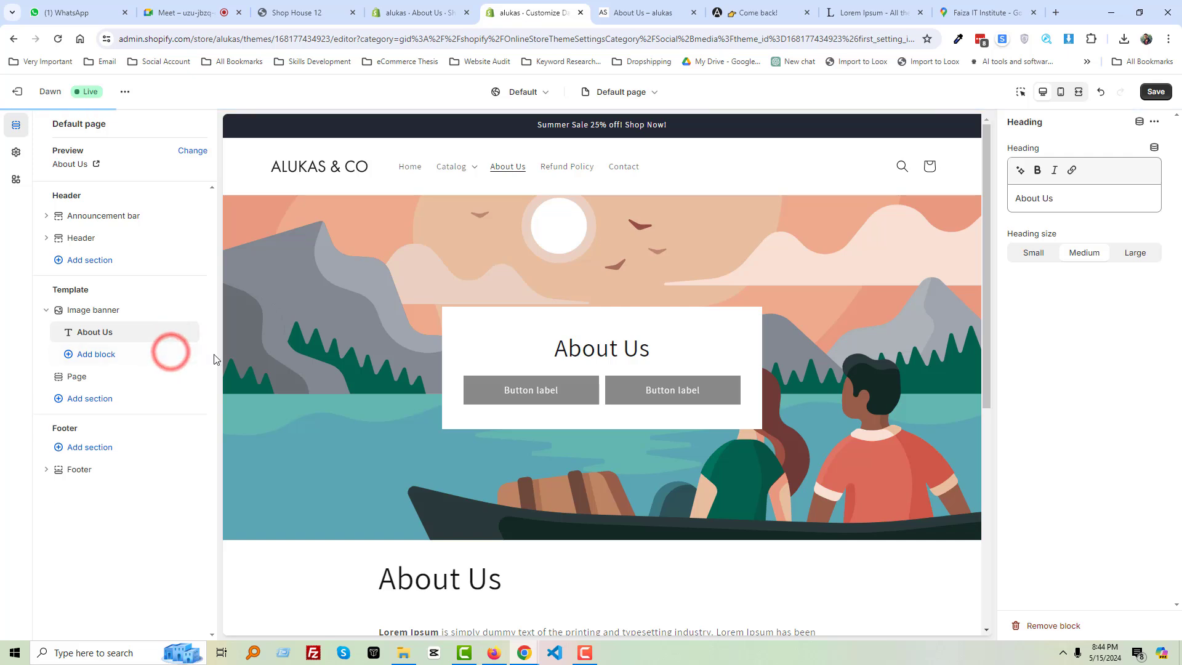
Search the free images for "About" and use the about-us-sign photo as the banner's first image
left_click(104, 310)
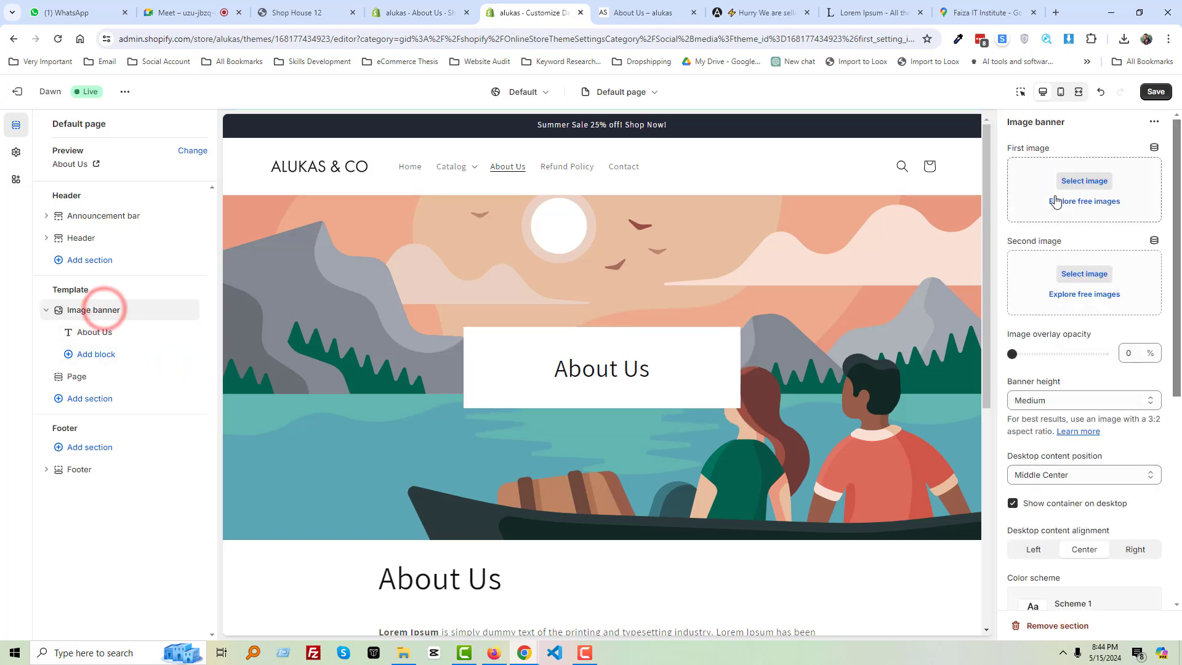
left_click(1078, 202)
left_click(1047, 155)
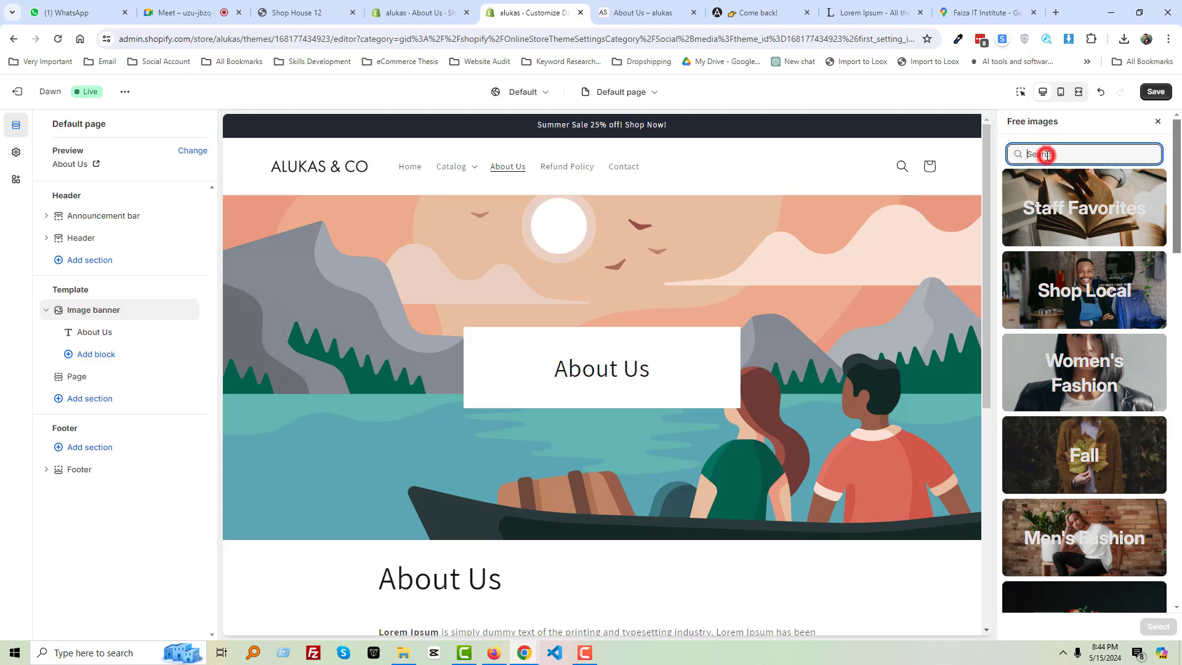
type("About Us")
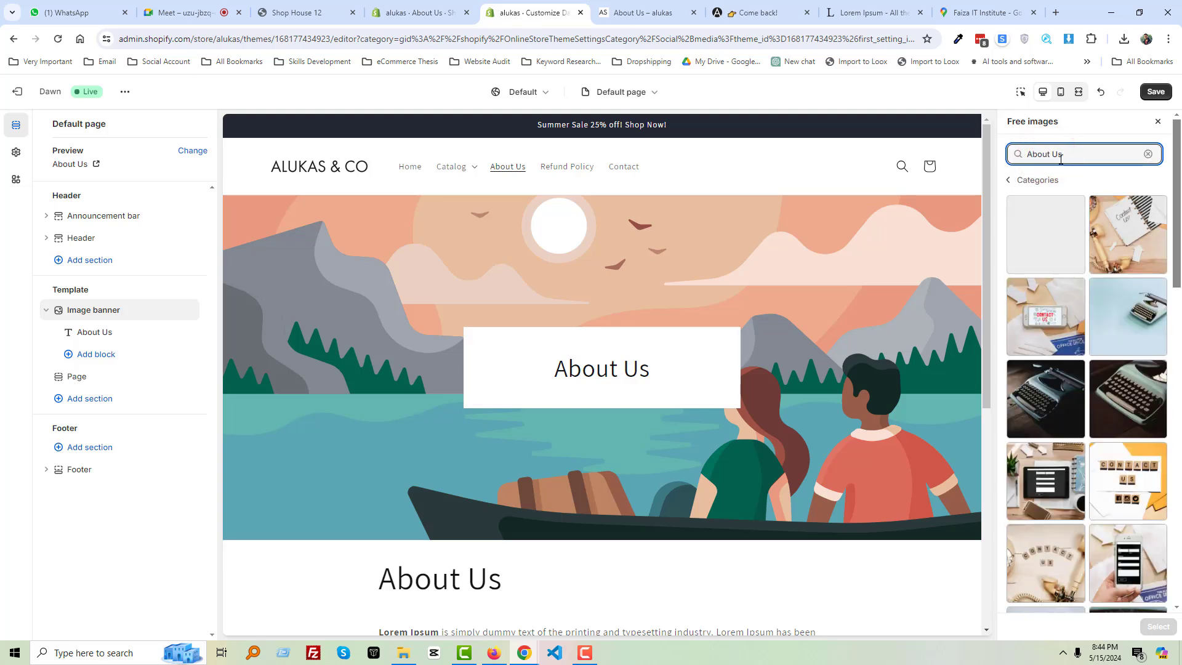
left_click(1059, 155)
key("BackSpace")
key("BackSpace")
key("BackSpace")
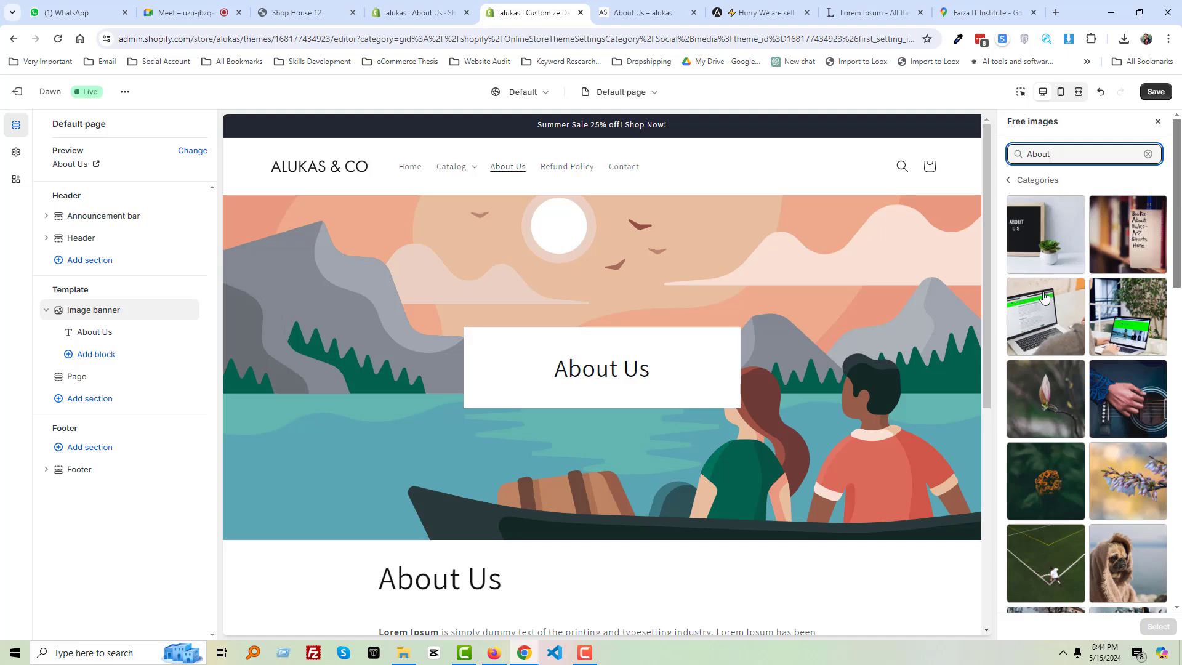
left_click(1047, 237)
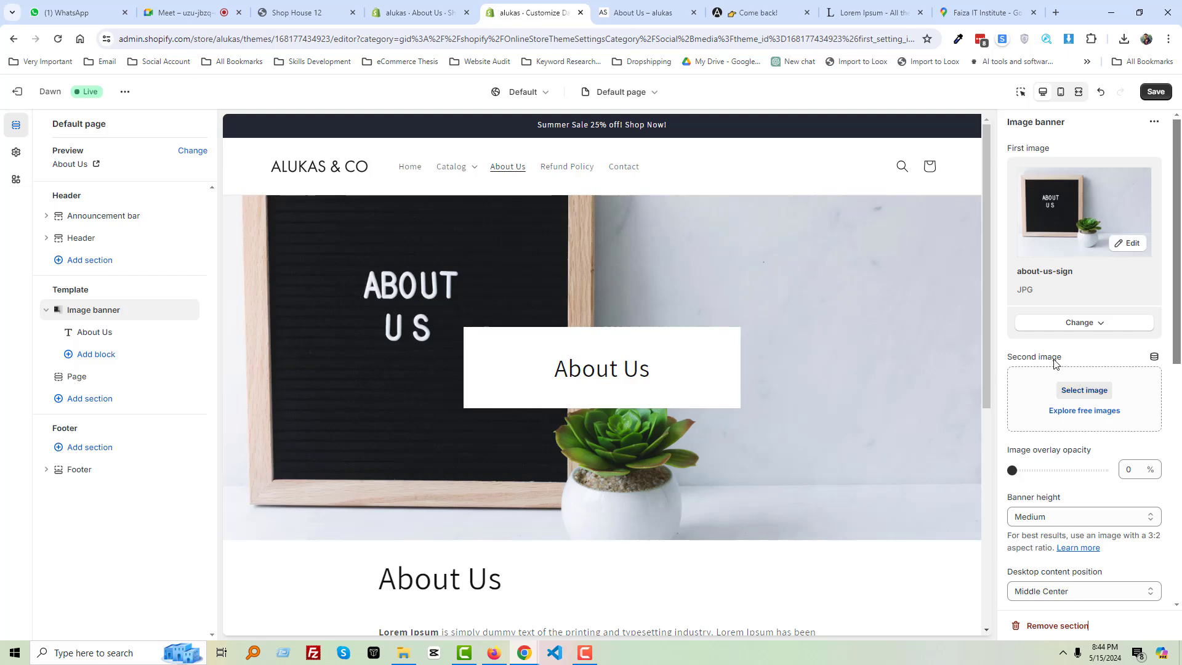
Set the image banner's height to Small and review the result in the page preview
left_click(1106, 516)
left_click(1074, 531)
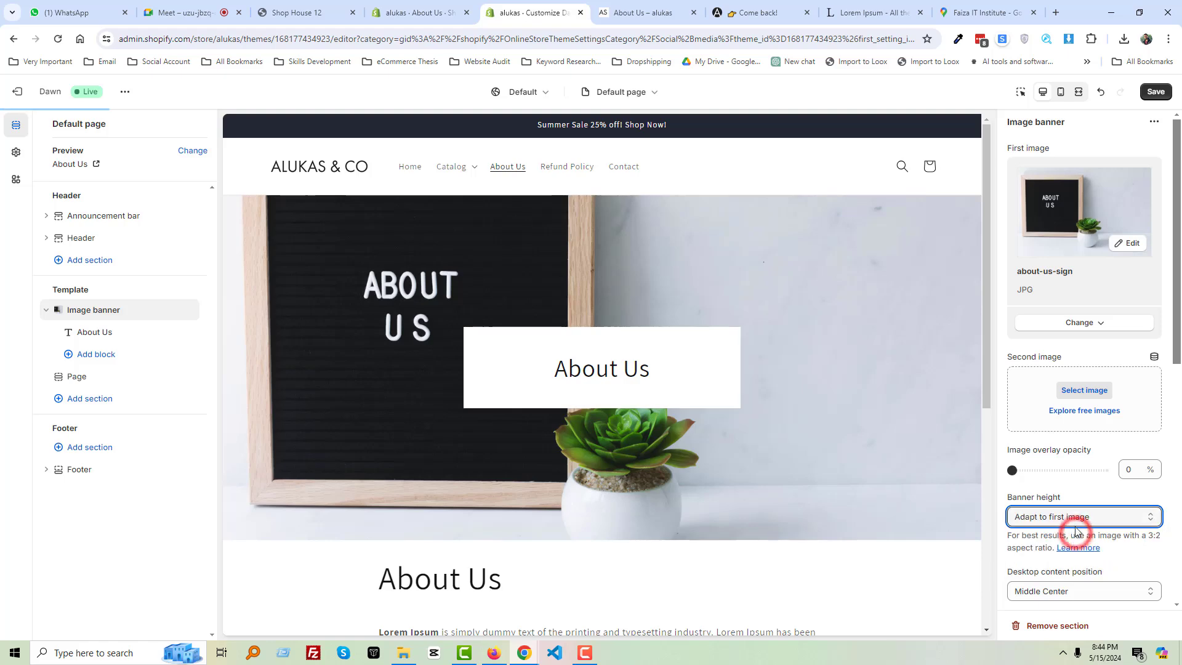
left_click(1075, 517)
left_click(1047, 541)
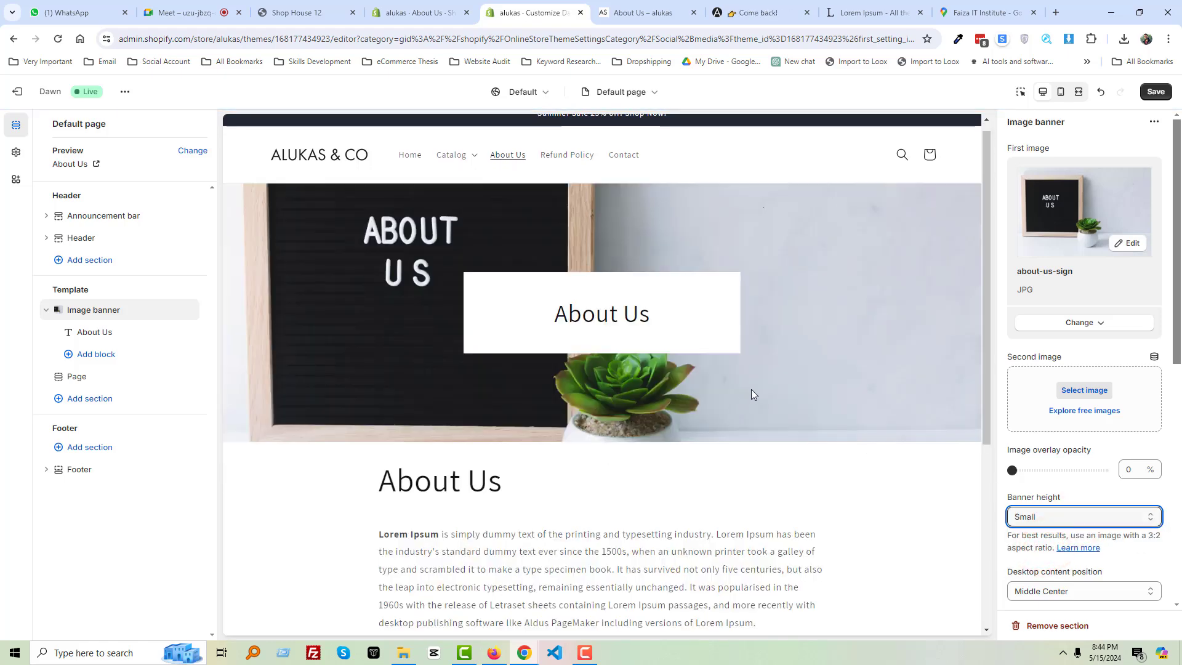
scroll(751, 389, "down", 2)
scroll(763, 369, "up", 1)
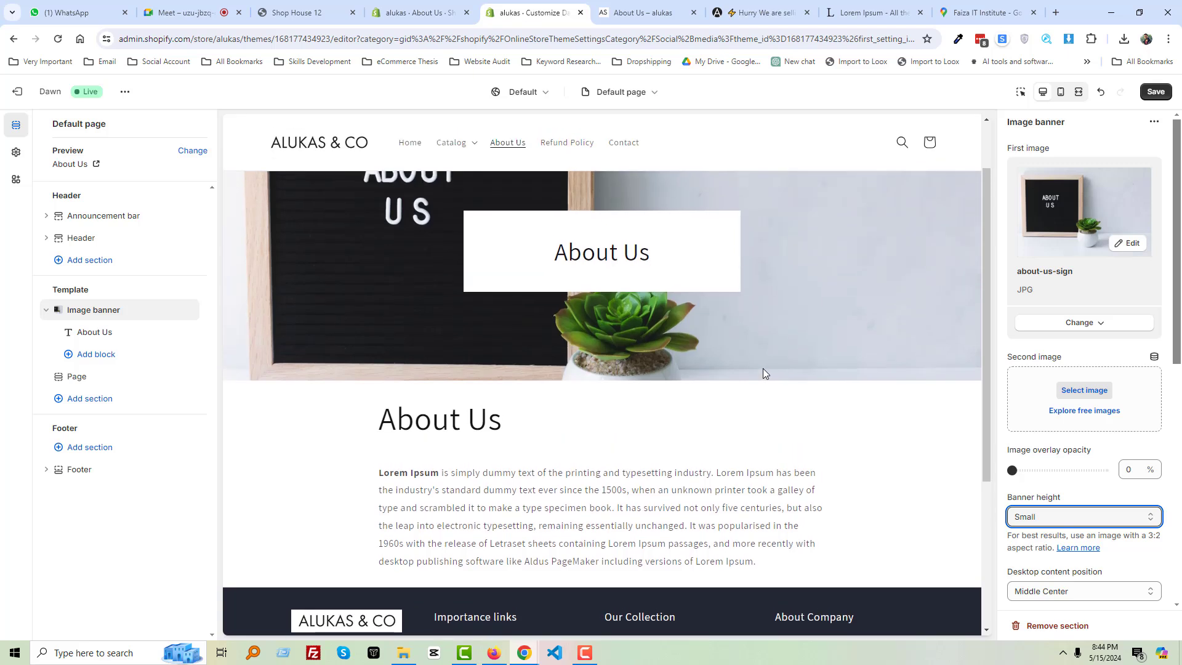
scroll(762, 368, "down", 1)
Hide the template's Page section and add a Rich text section below it
left_click(104, 338)
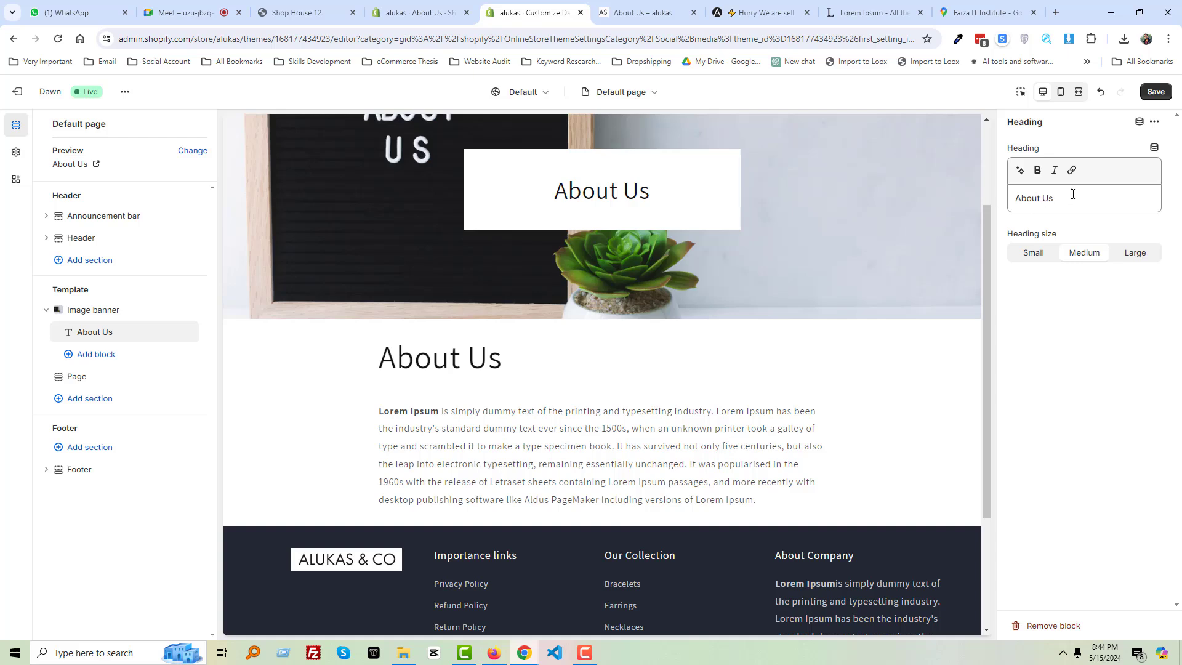
triple_click(1077, 197)
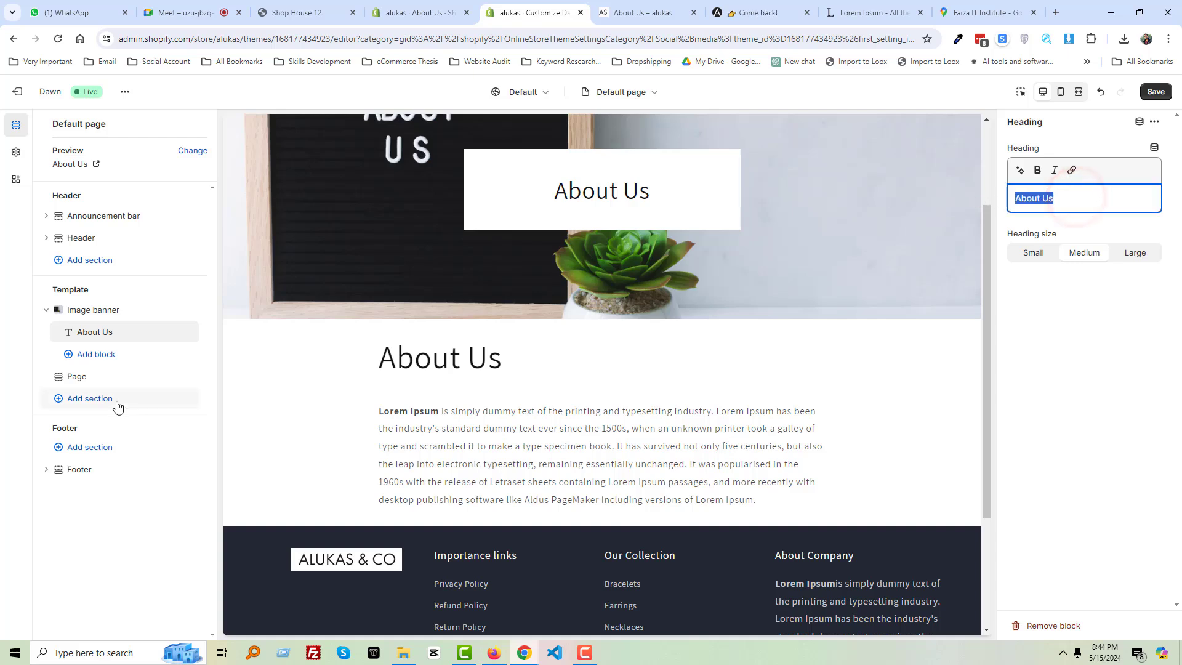
left_click(108, 384)
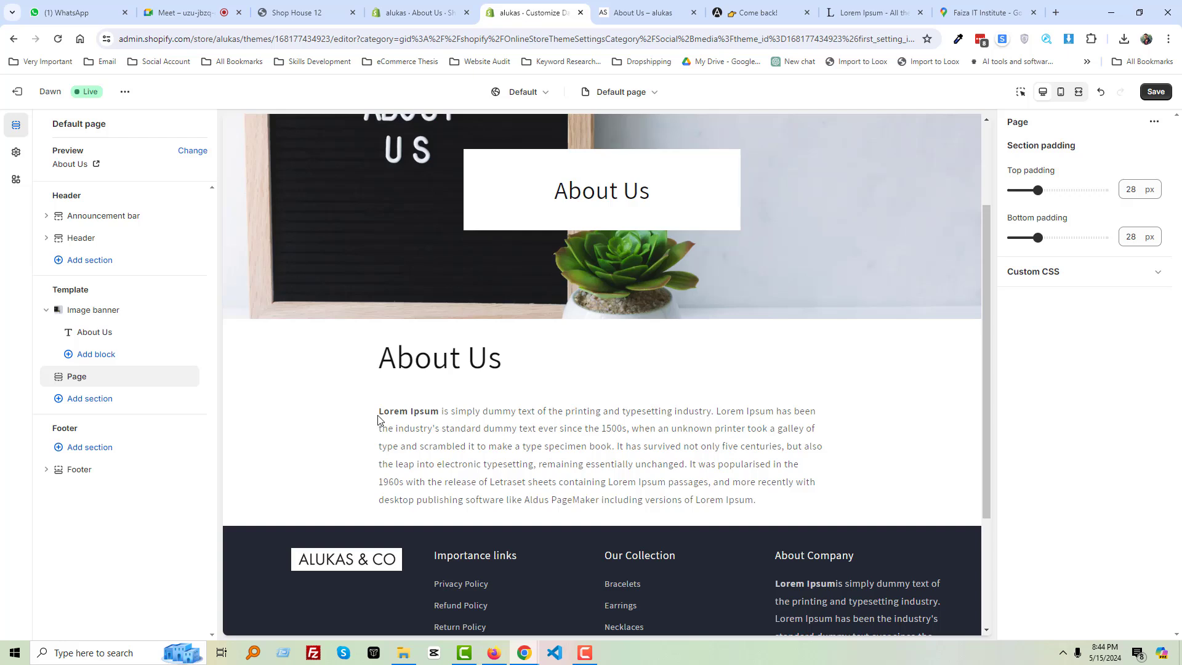
left_click_drag(380, 411, 788, 503)
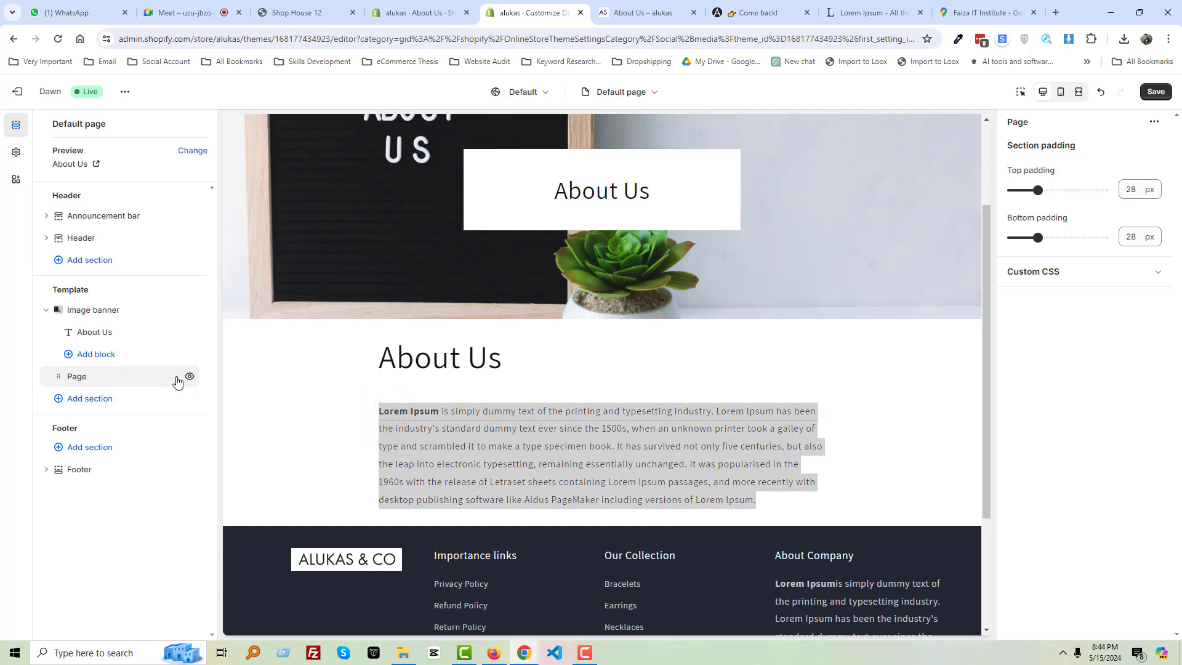
left_click(188, 377)
left_click(105, 398)
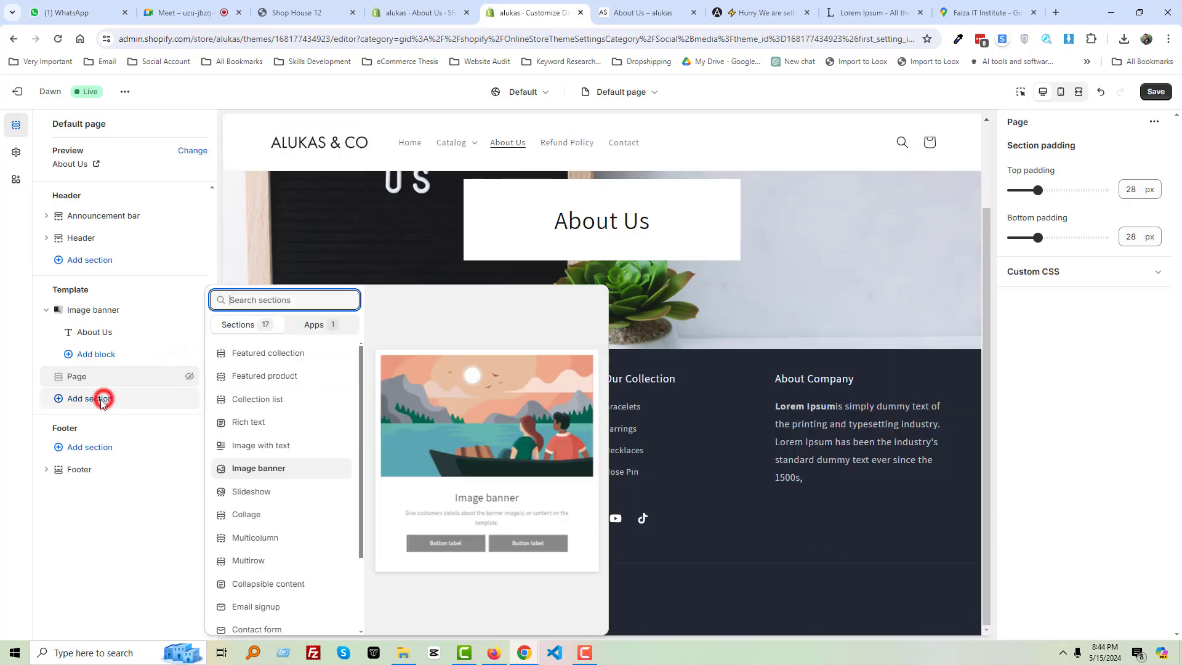
left_click(262, 424)
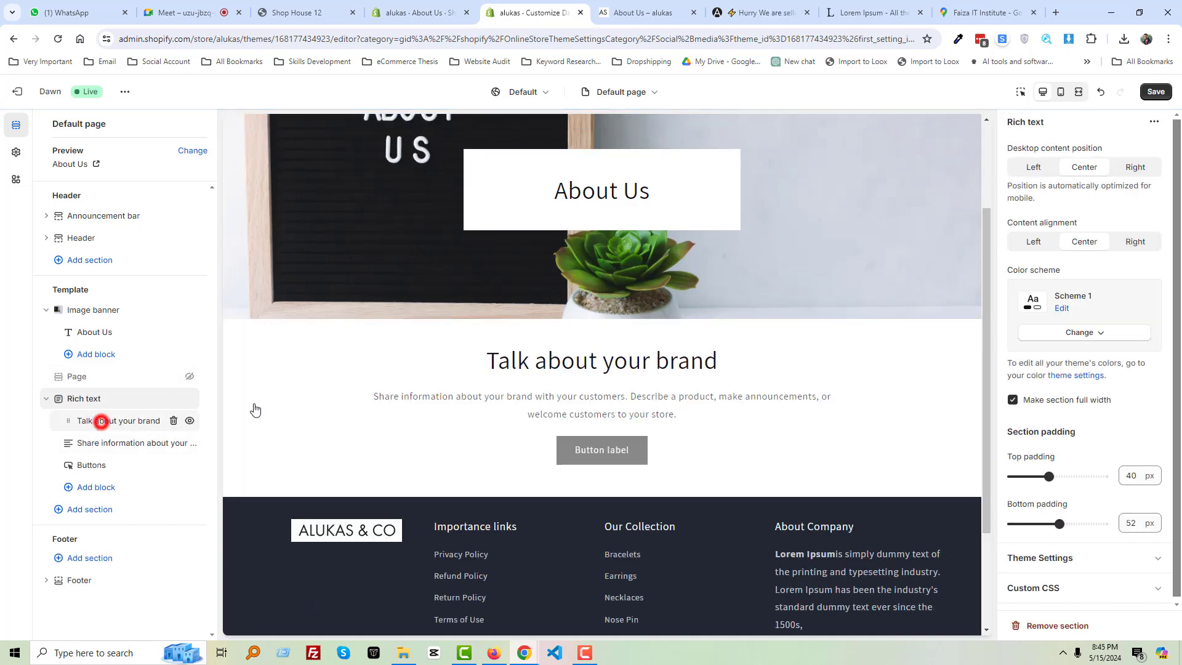
Label the Rich text section's first button "Contact Now" and link it to the Contact page
left_click(102, 422)
left_click(1071, 197)
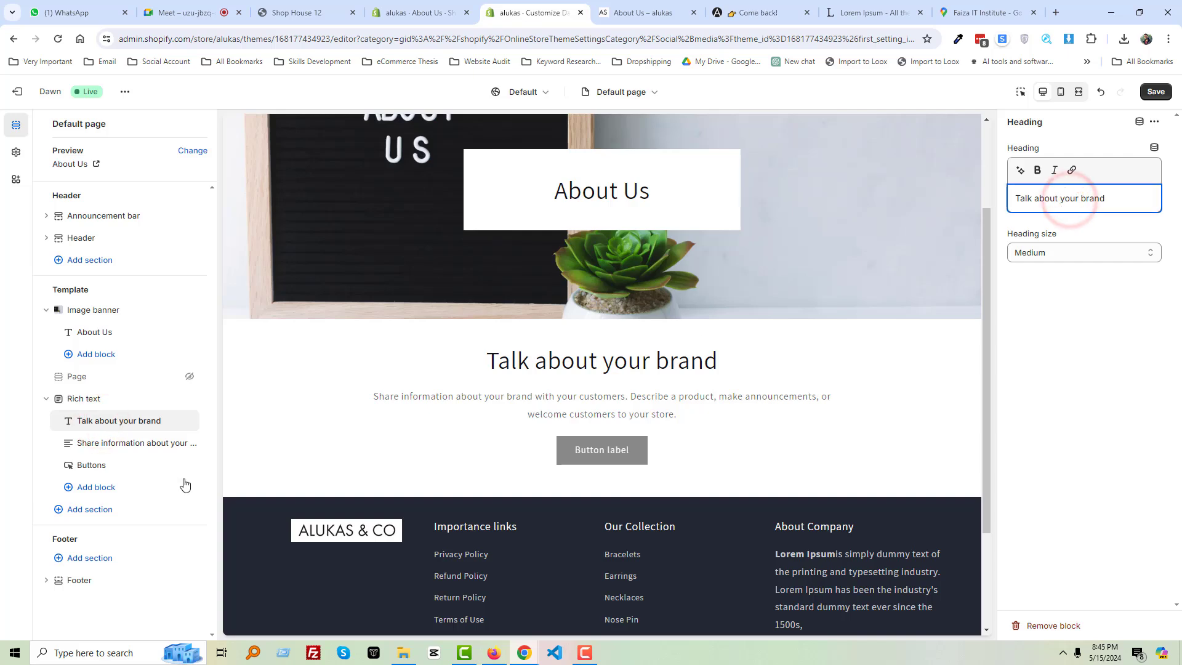
left_click(99, 463)
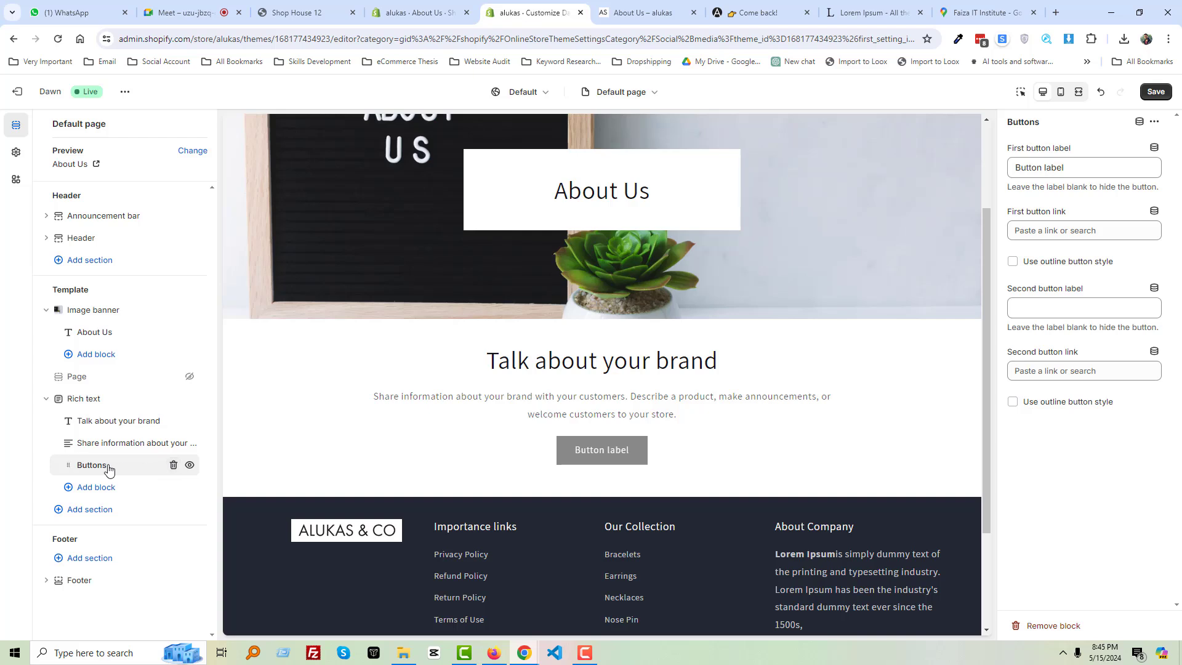
triple_click(1044, 166)
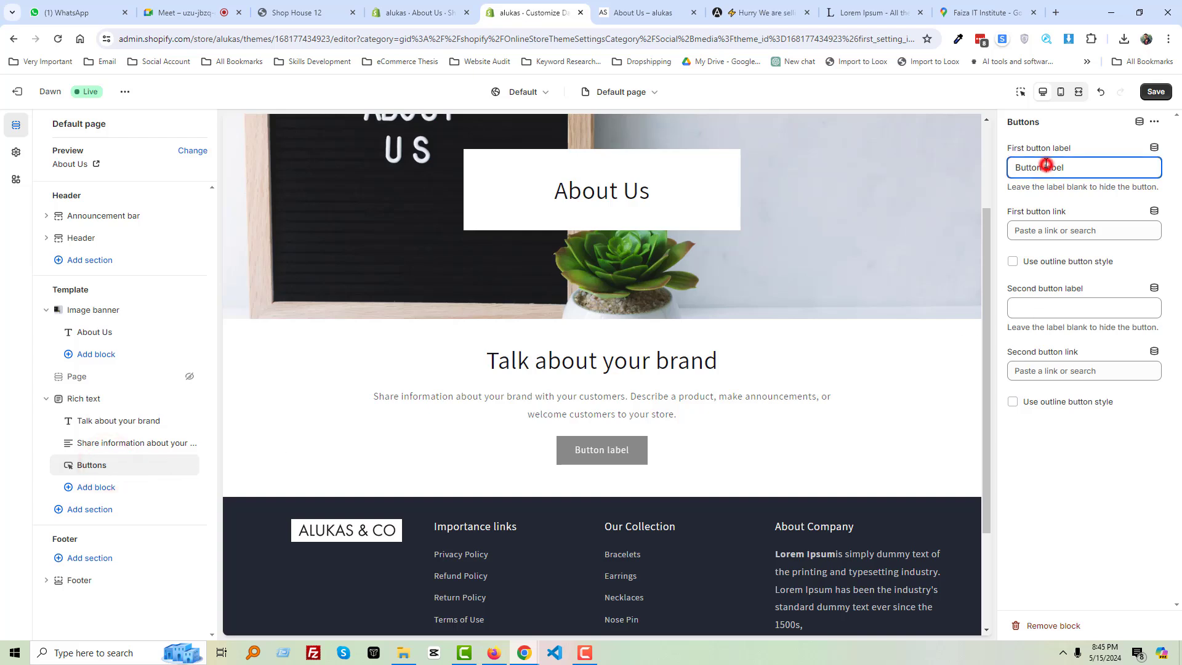
type("Contact Now")
left_click(1066, 231)
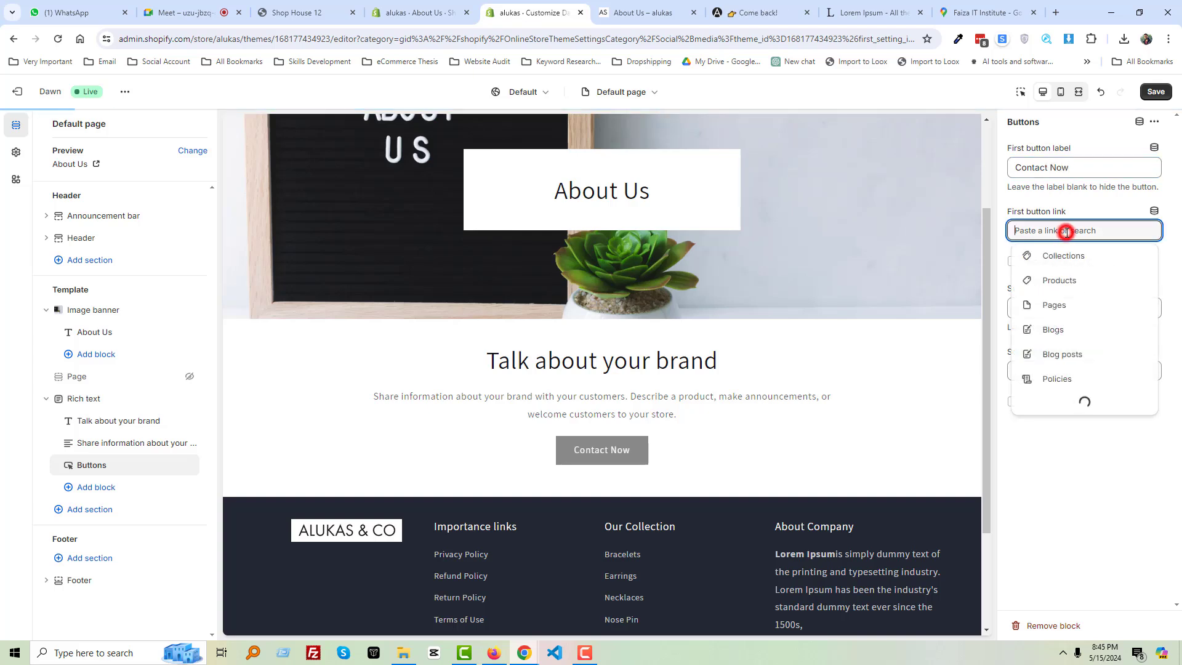
left_click(1058, 302)
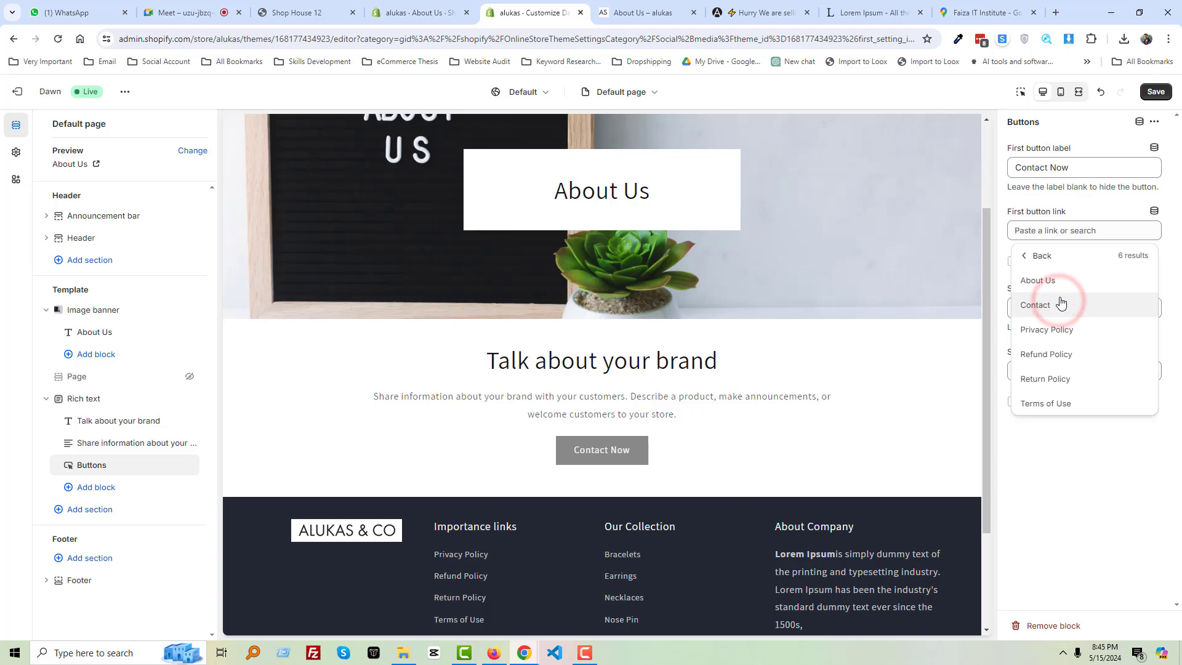
left_click(1058, 303)
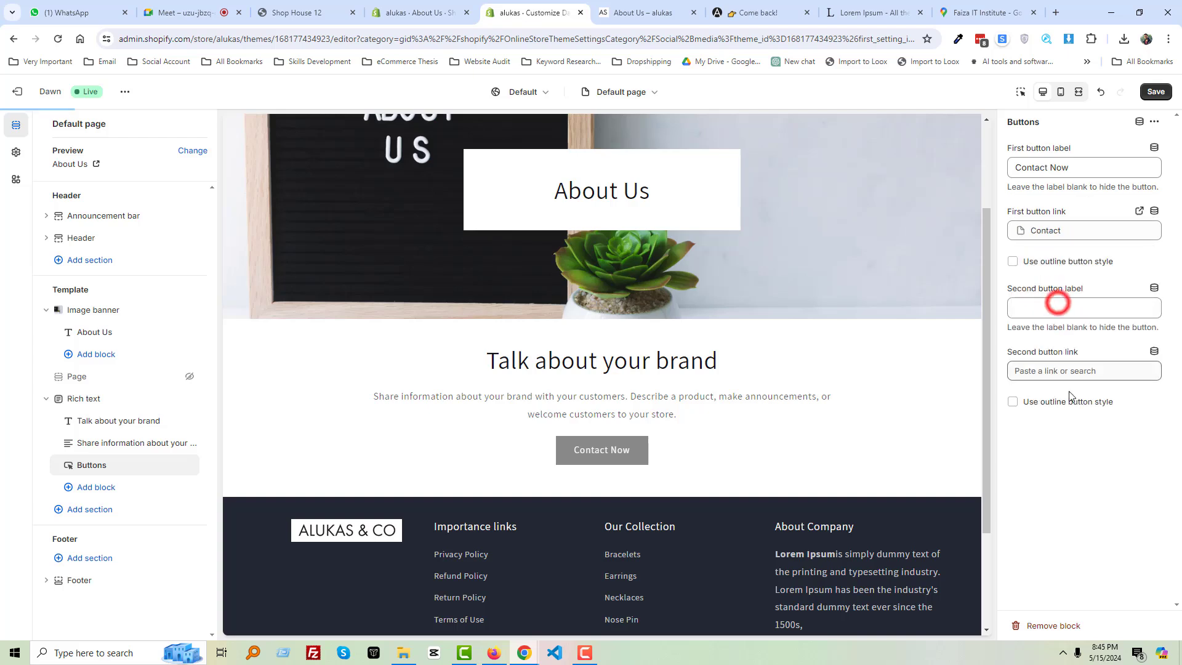
left_click(1088, 461)
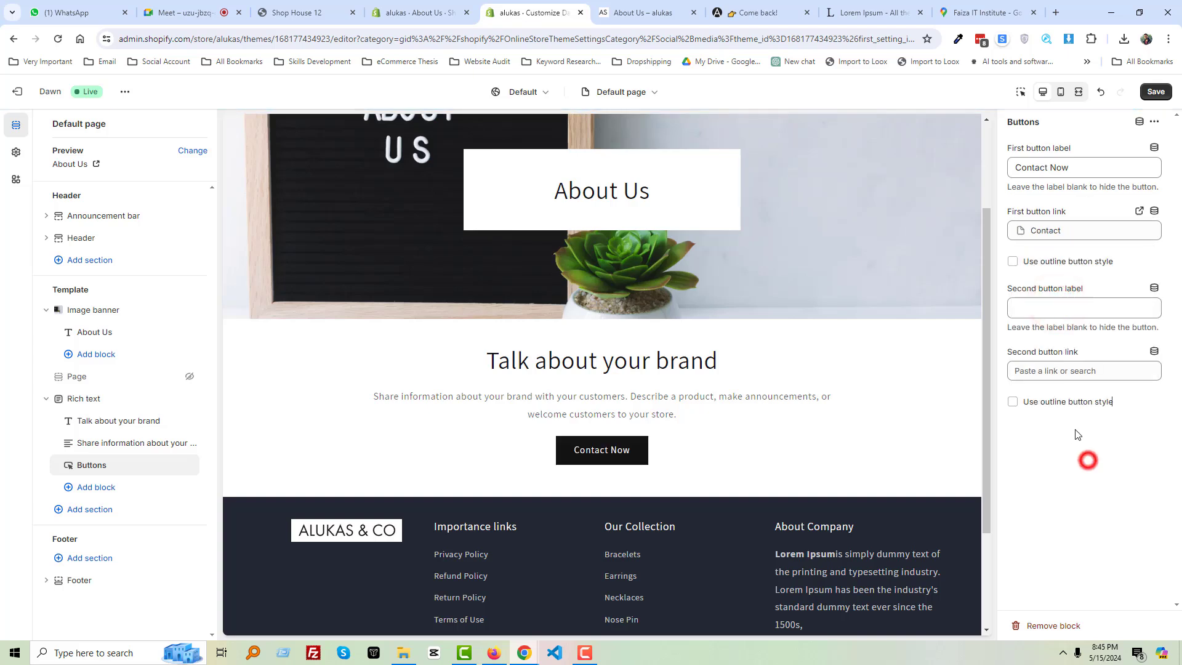
Replace the Rich text description with the Lorem Ipsum paragraph, keeping only the text up to "make a type specimen book."
left_click(849, 7)
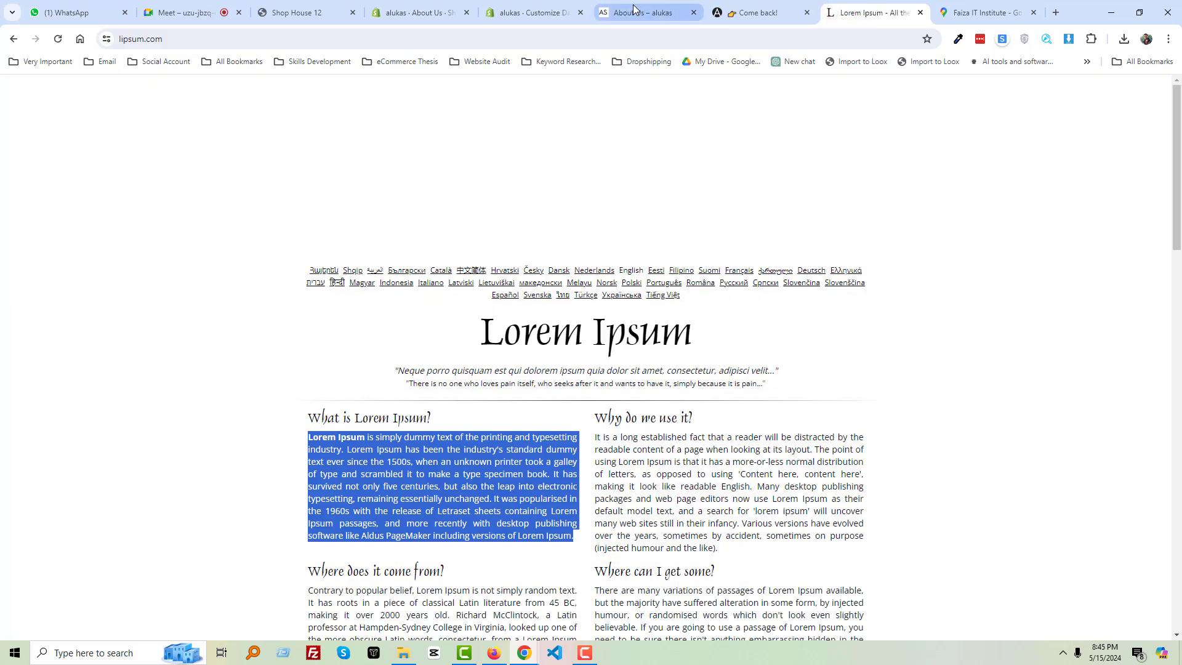
left_click(634, 9)
left_click(530, 13)
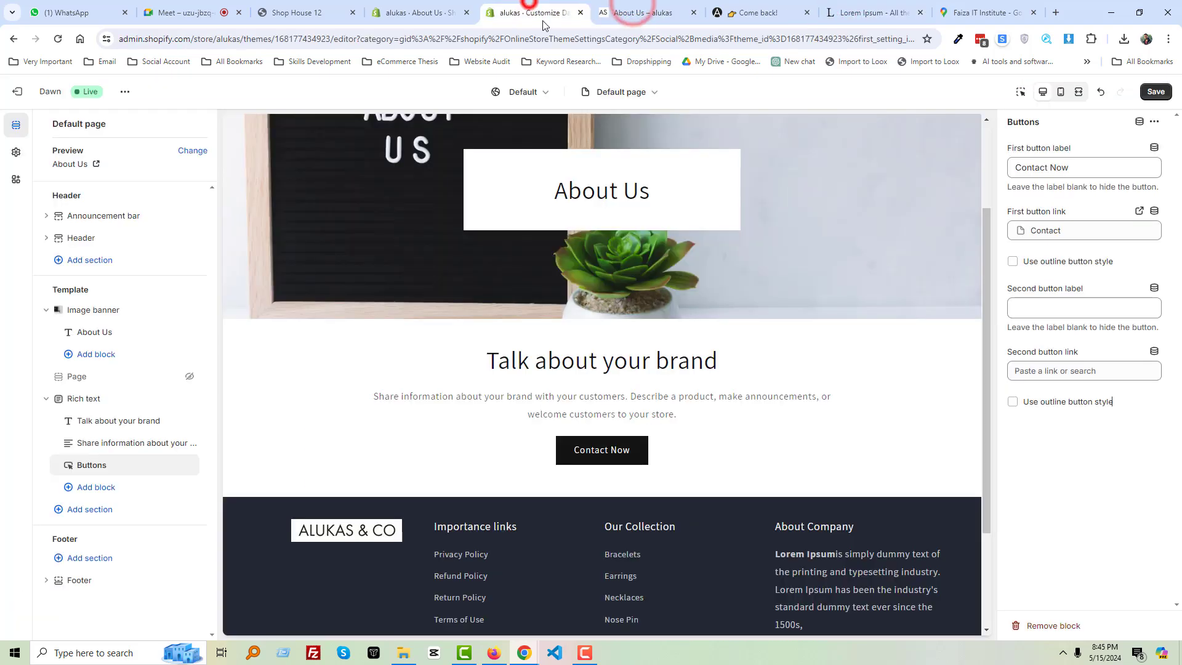
left_click(109, 443)
left_click(1057, 232)
key("ctrl+a")
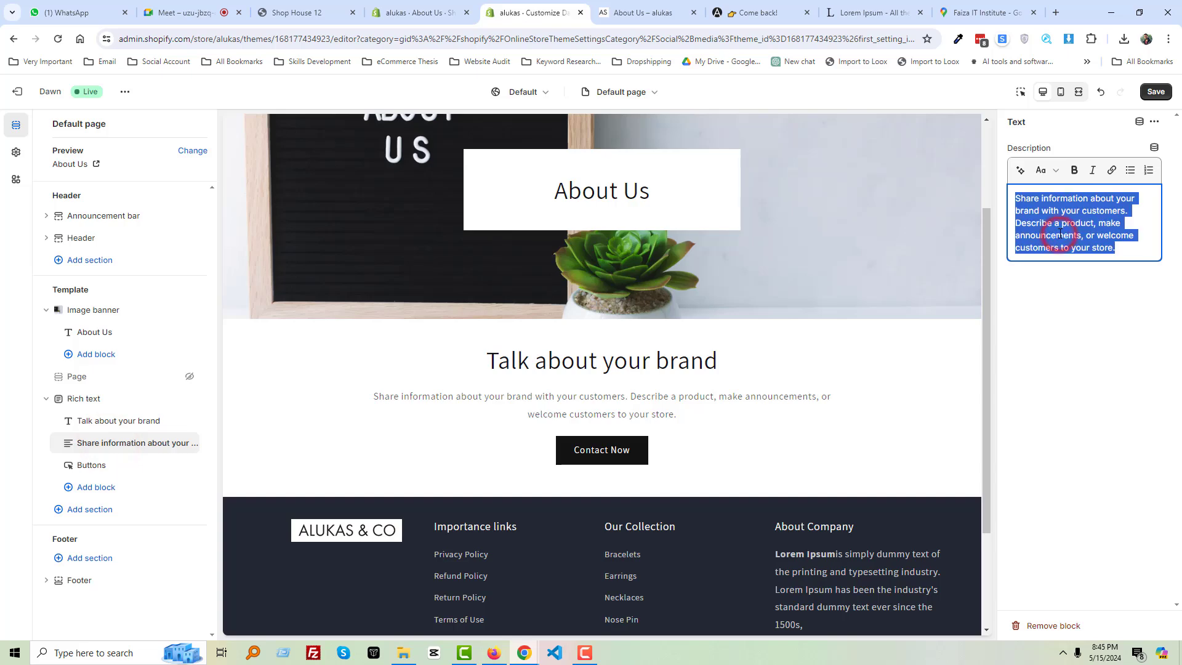
type("Lorem Ipsumis simply dummy text of the printing and typesetting industry. Lorem Ipsum has been the industry's standard dummy text ever since the 1500s, when an unknown printer took a galley of type and scrambled it to make a type specimen book. It has survived not only five centuries, but also the leap into electronic typesetting, remaining essentially unchanged. It was popularised in the 1960s with the release of Letraset sheets containing Lorem Ipsum passages, and more recently with desktop publishing software like Aldus PageMaker including versions of Lorem Ipsum.")
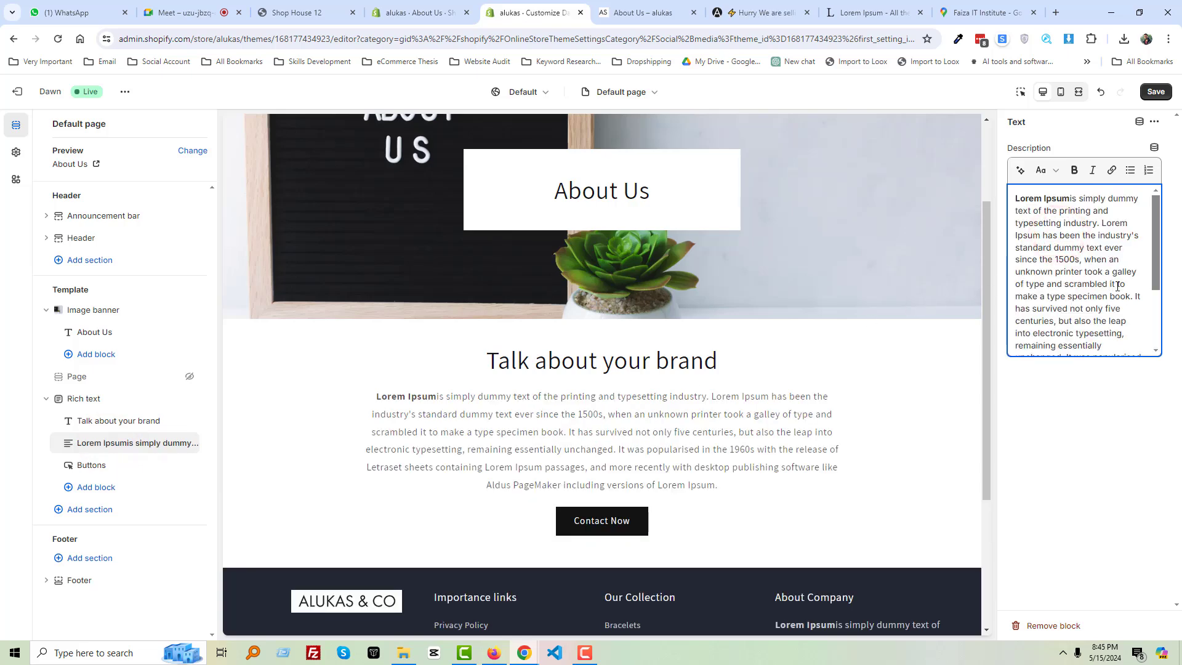
left_click_drag(1136, 325, 1142, 372)
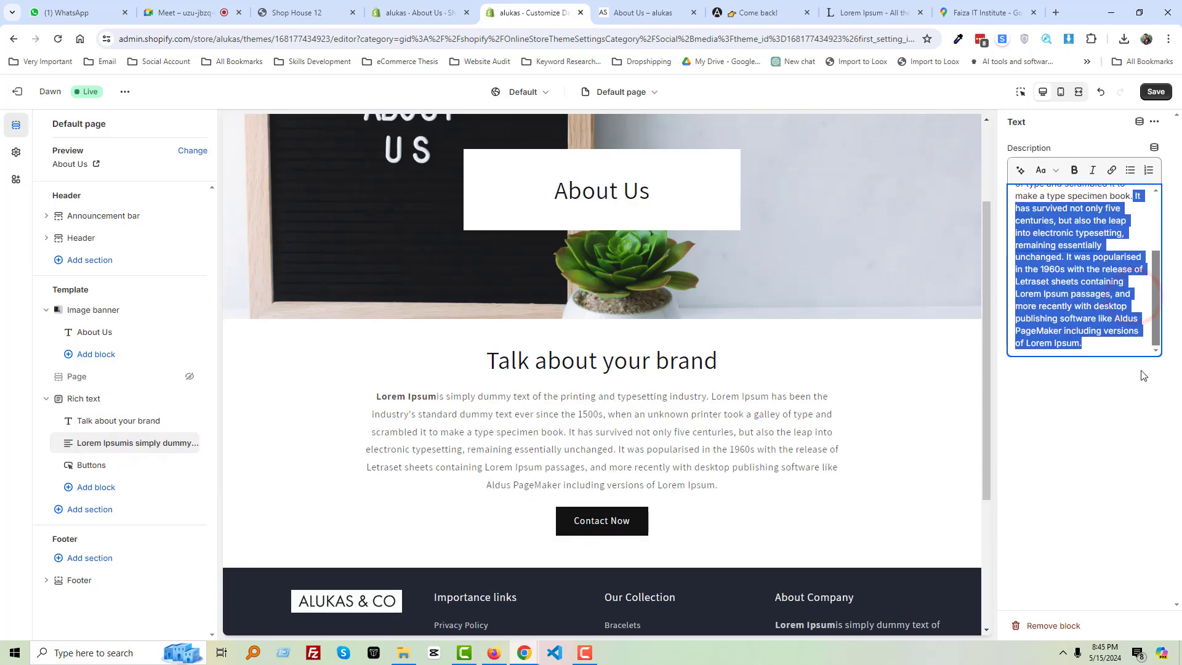
key("BackSpace")
left_click(1041, 387)
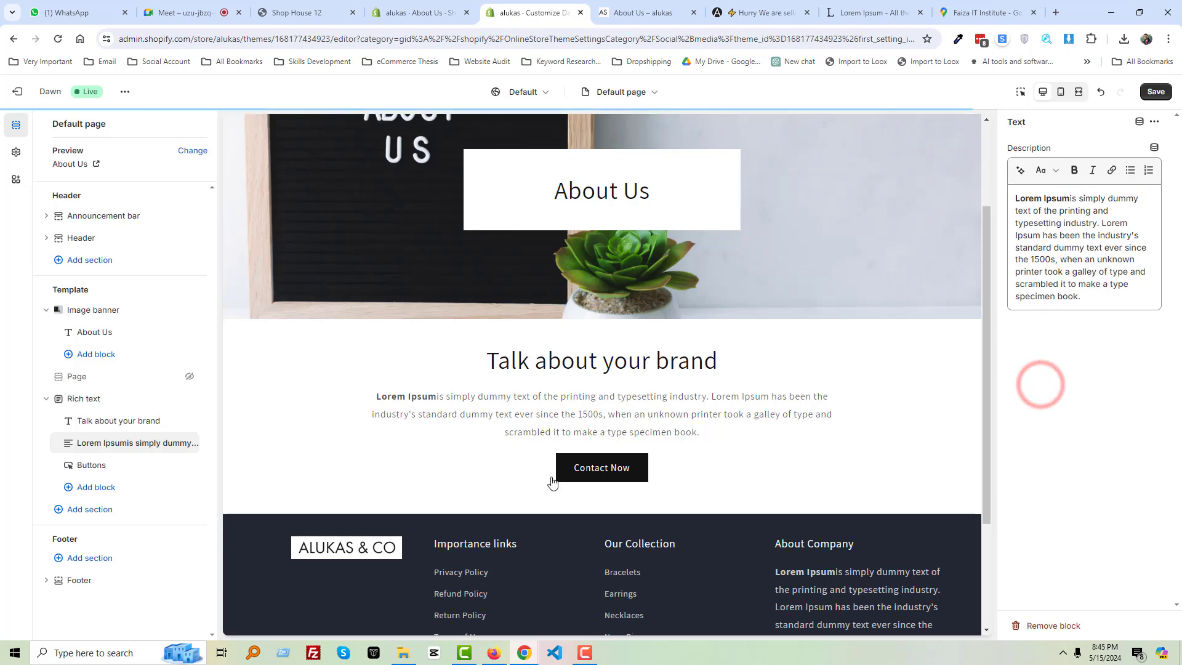
Change the Rich text section's heading to "Our Company"
left_click(107, 422)
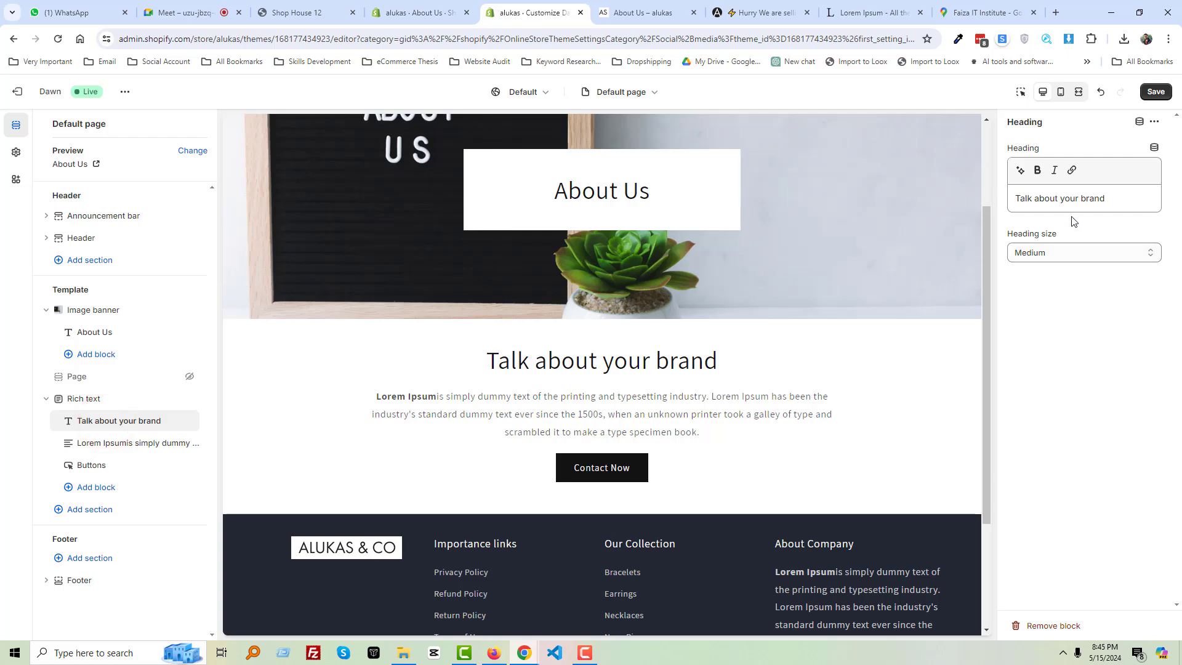
left_click(1068, 198)
triple_click(1068, 199)
type("Our")
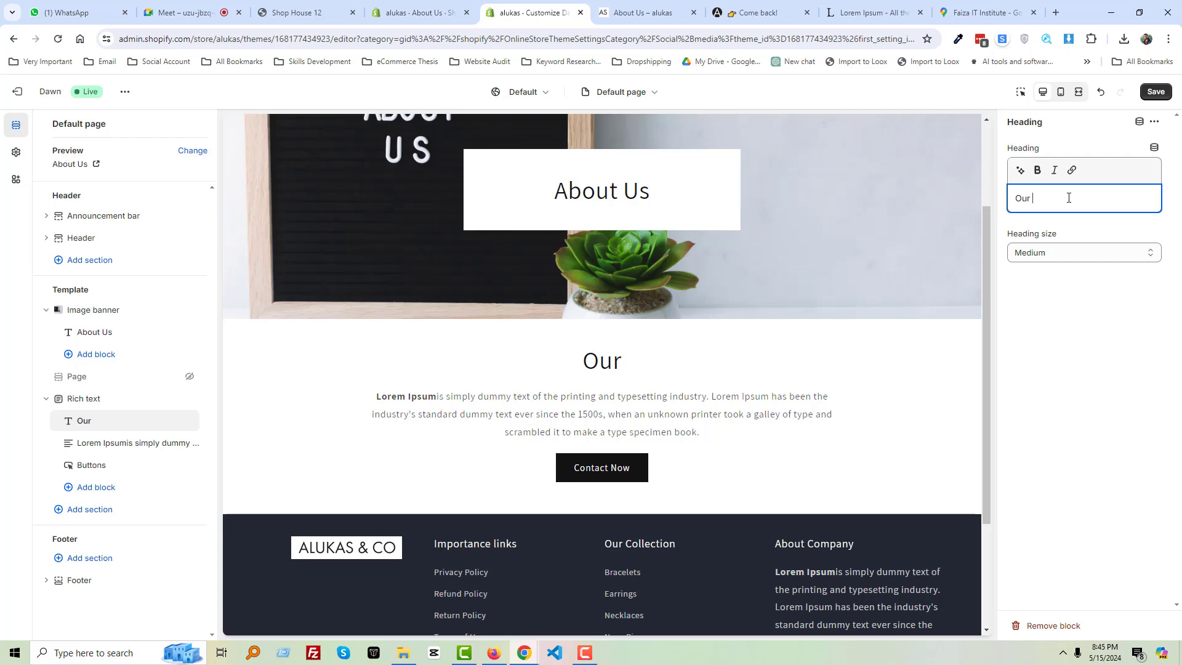
type(" Company")
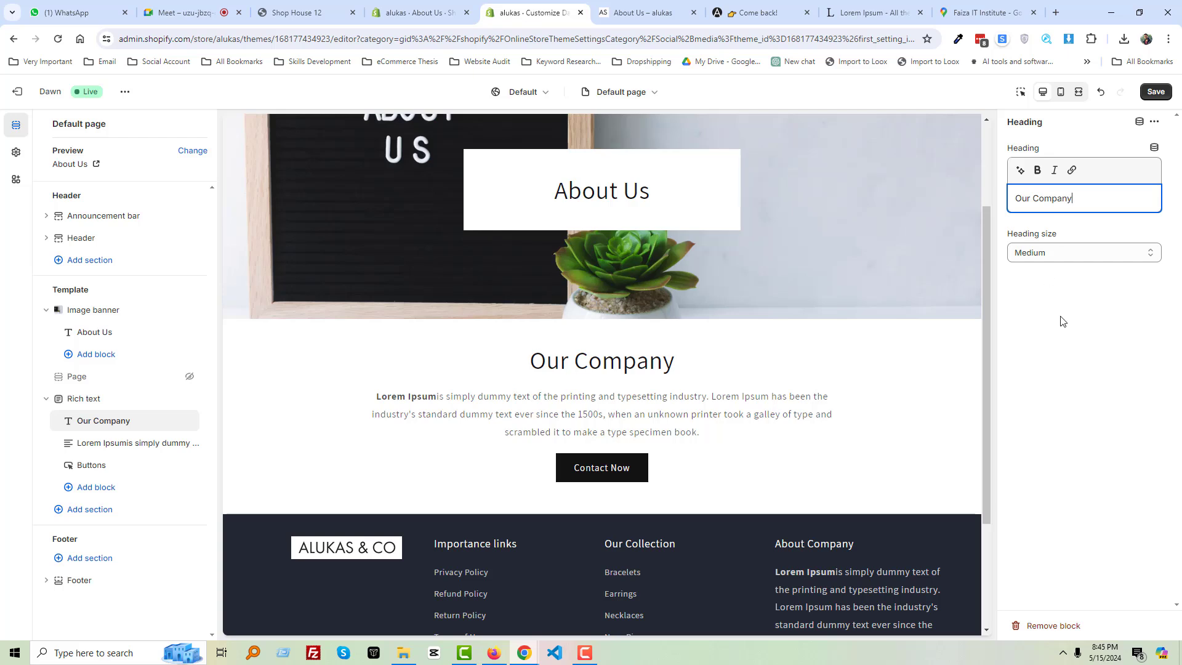
Add an Image with text section below the Rich text section and set its heading to "our Mission"
left_click(93, 509)
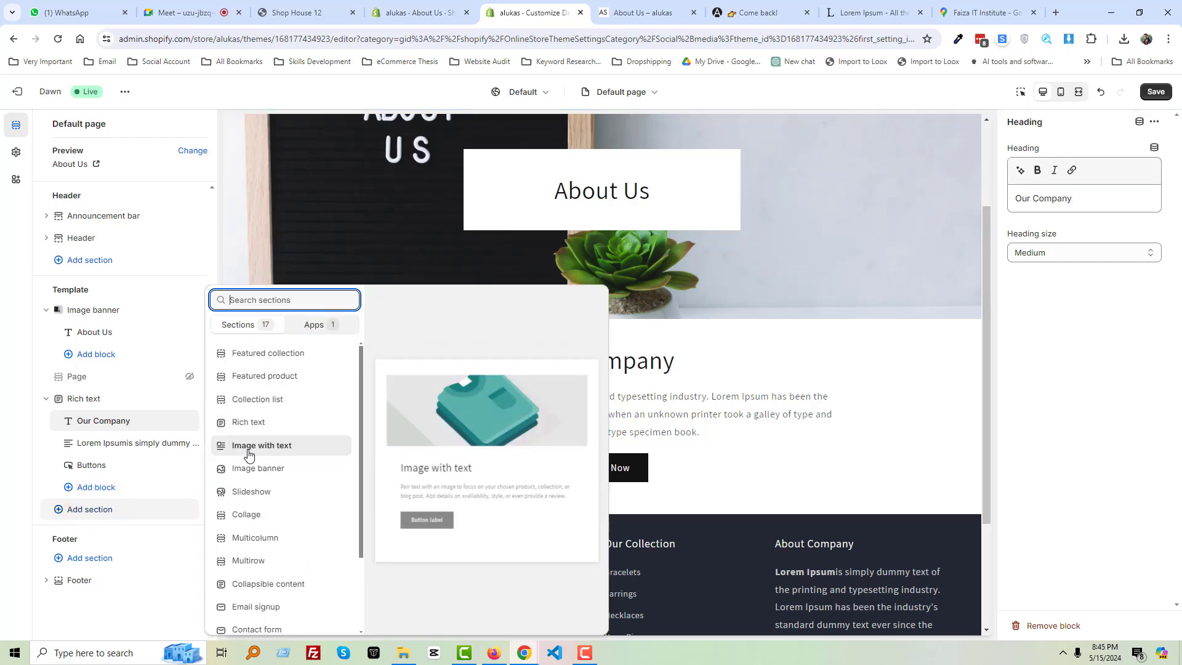
left_click(286, 451)
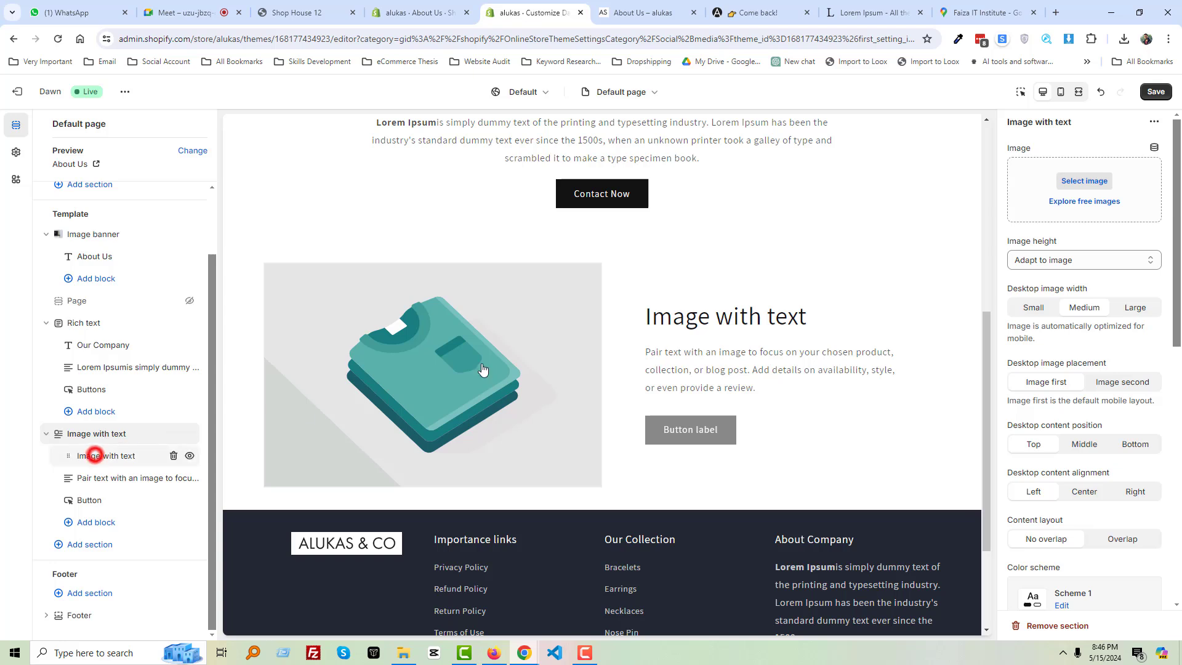
left_click(95, 455)
triple_click(1041, 196)
type("our Mission")
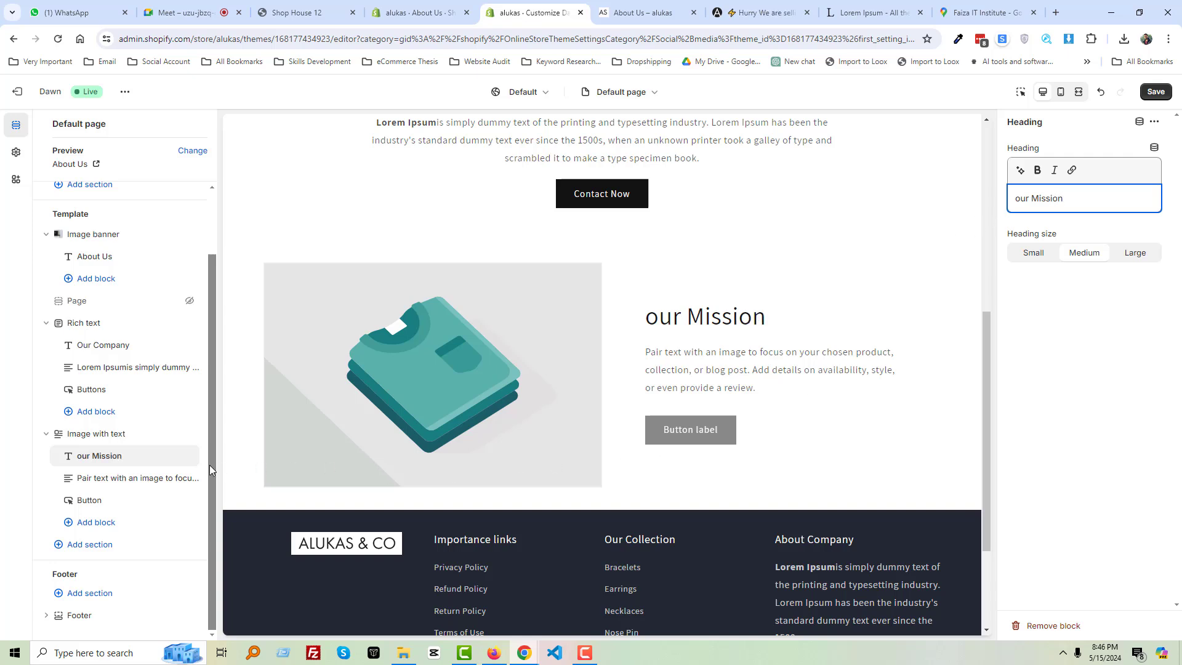
Remove the Button block from the Image with text section and correct its heading to "Our Mission"
left_click(102, 500)
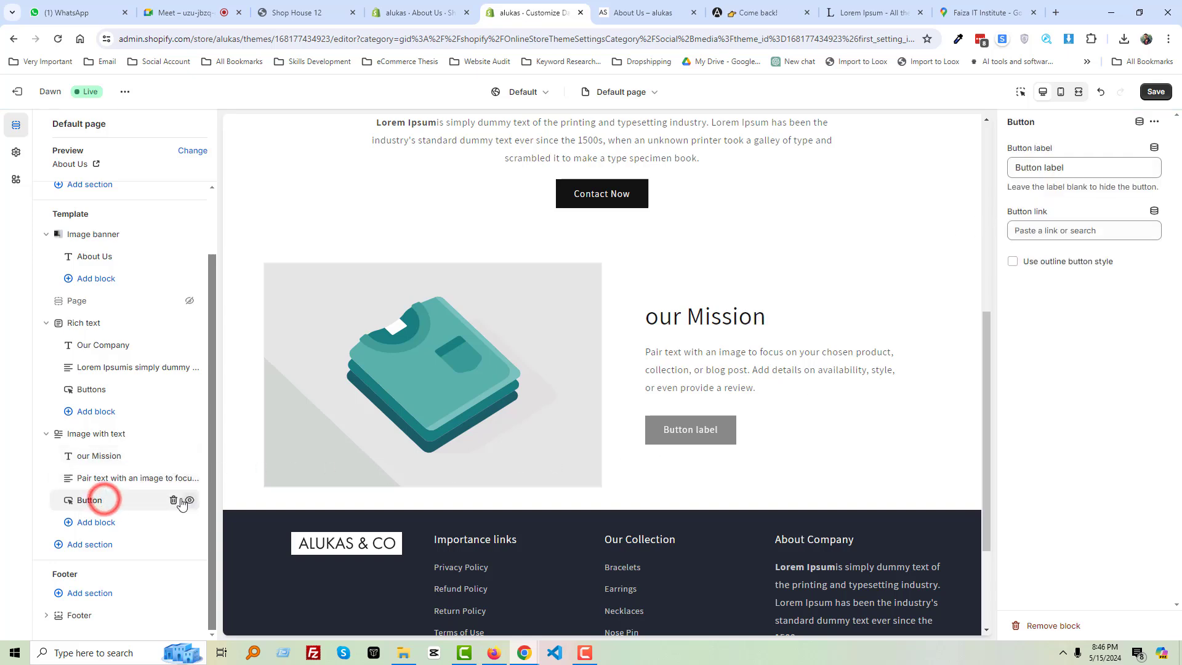
left_click(174, 499)
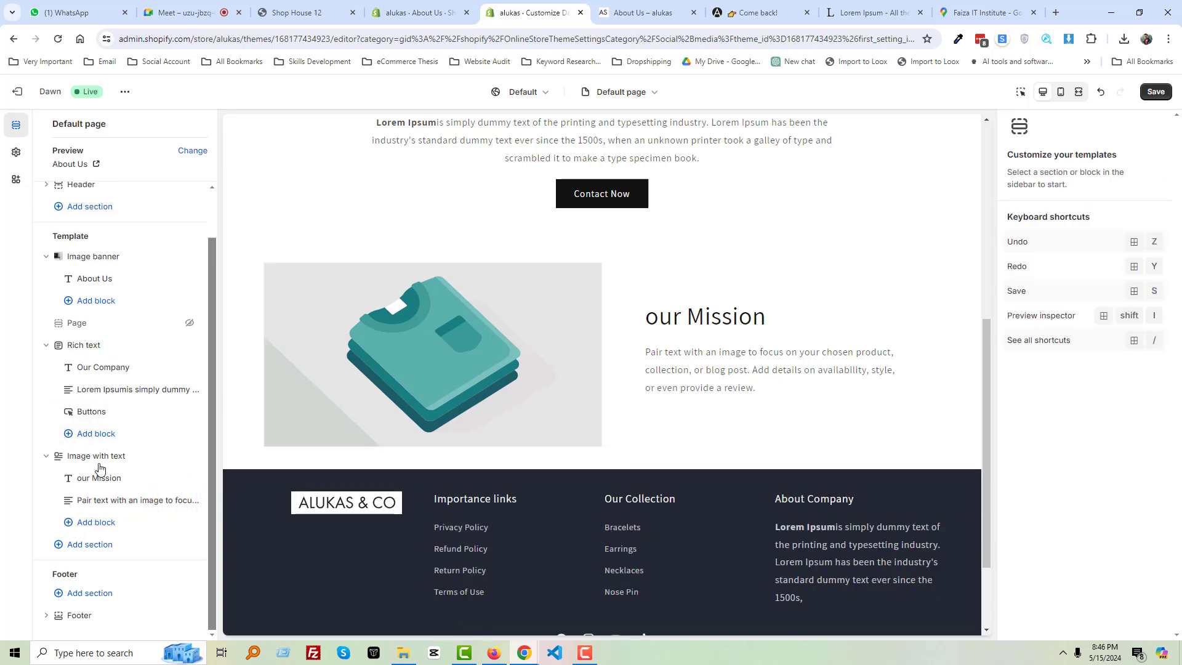
left_click(98, 478)
left_click(1016, 199)
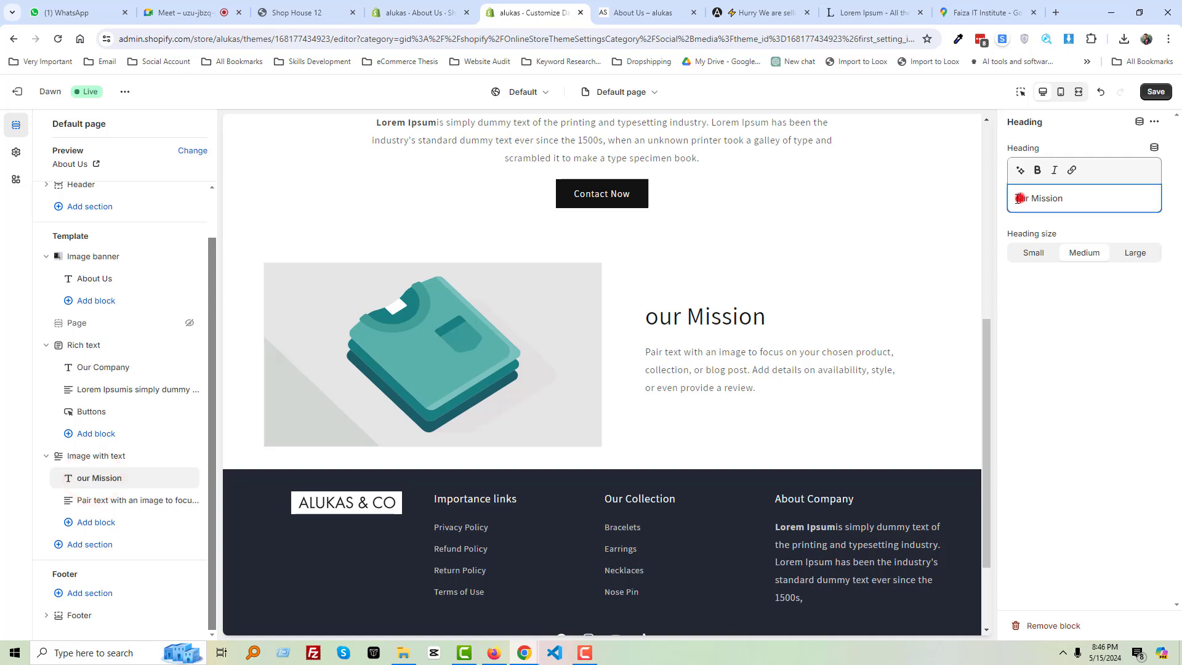
key("Delete")
type("O")
left_click(1051, 362)
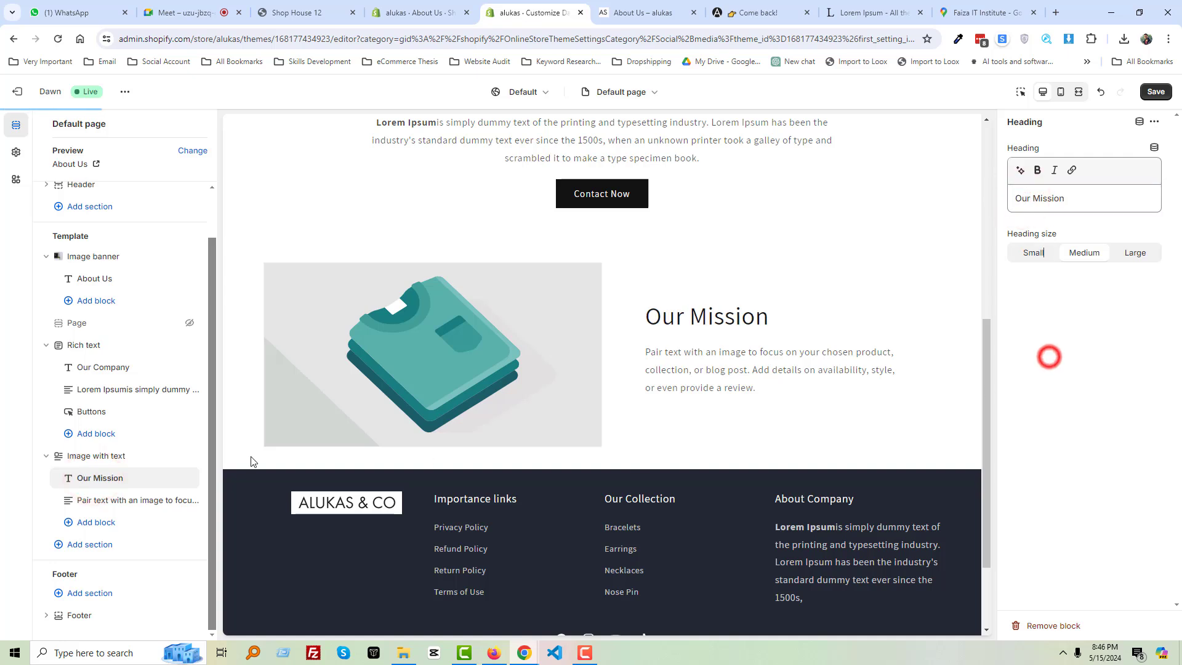
Search the free images for "company" and use the photo of three people working on laptops in the Image with text section
left_click(106, 456)
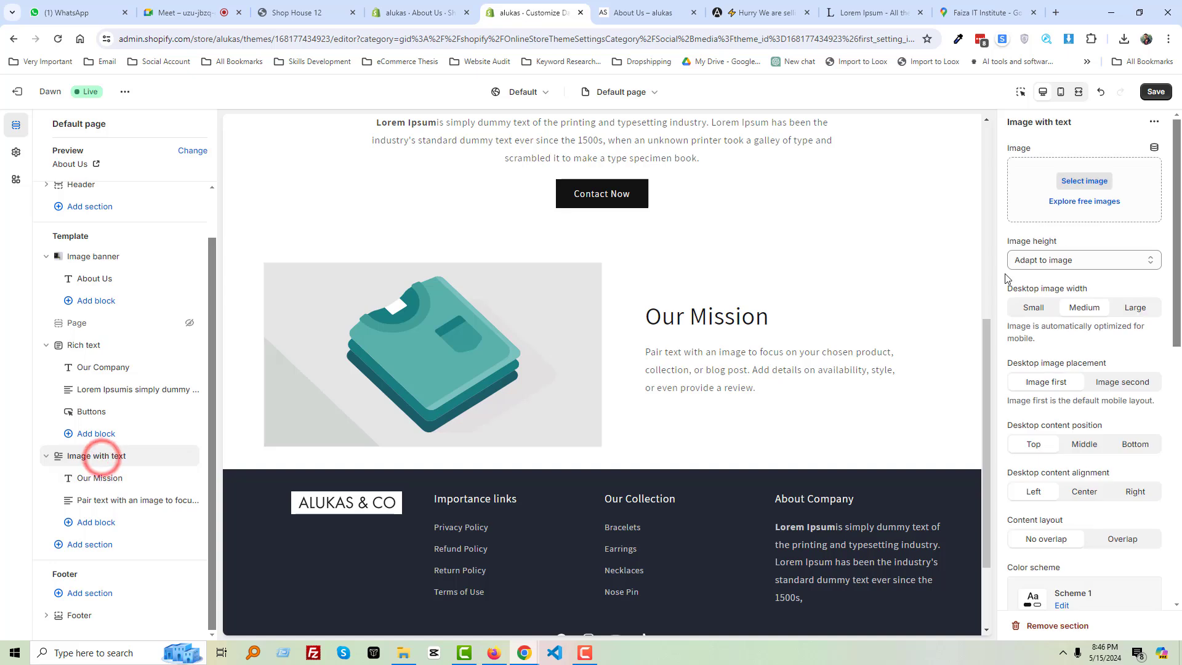
left_click(1074, 202)
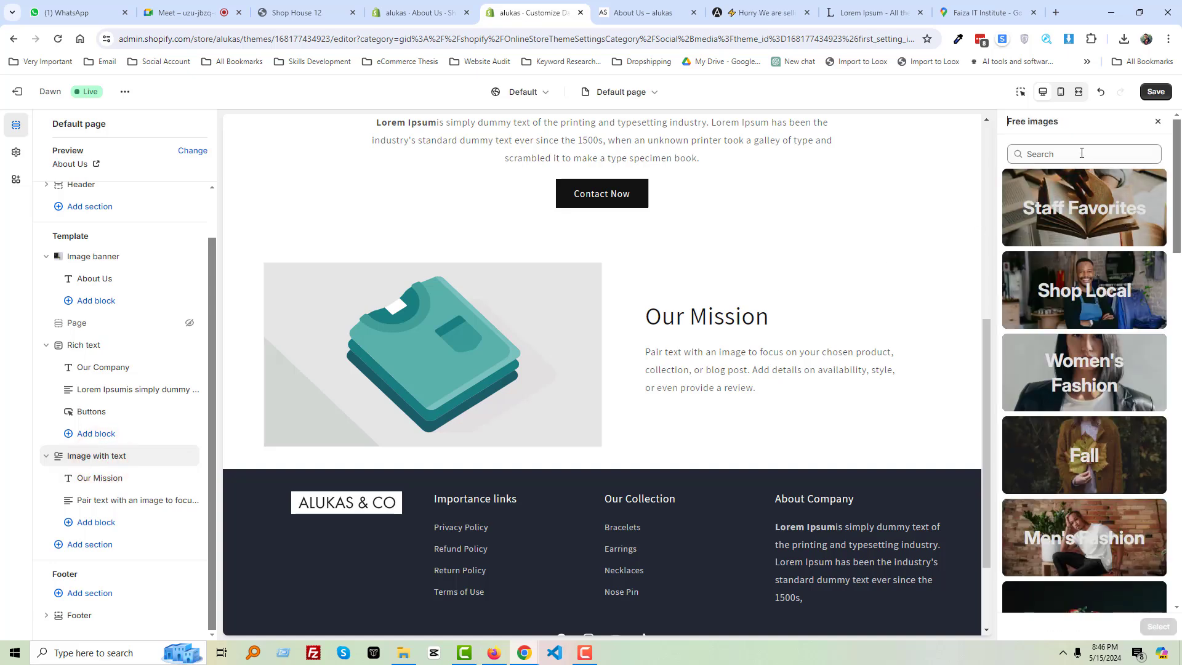
left_click(1081, 154)
type("co")
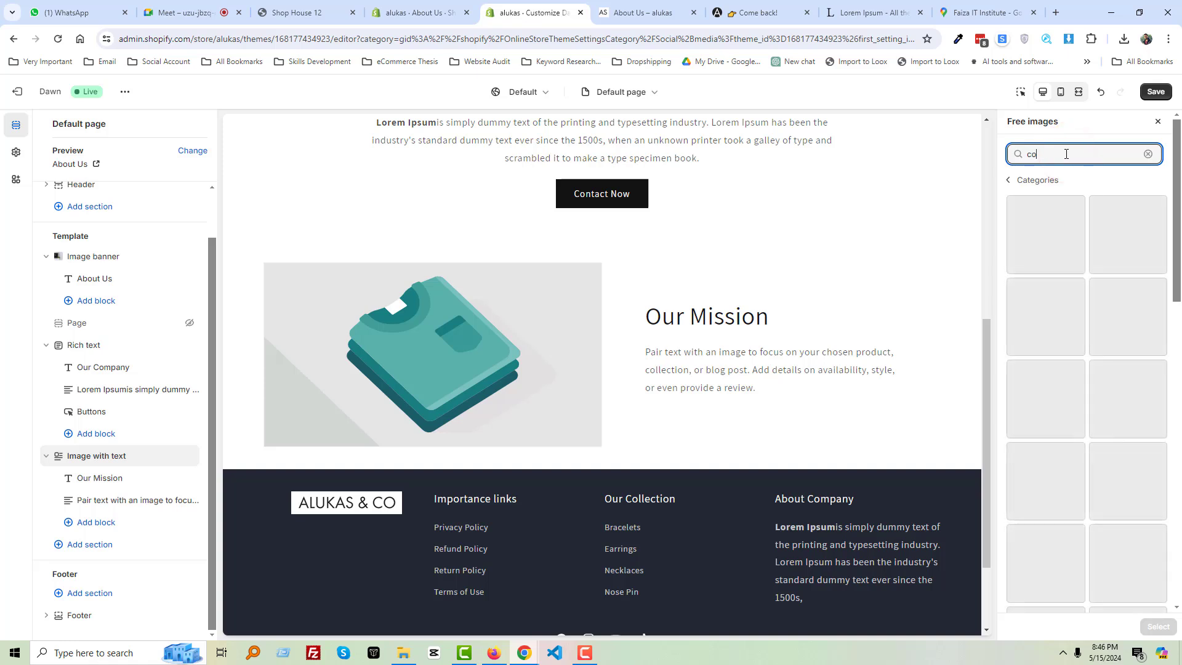
type("mpany")
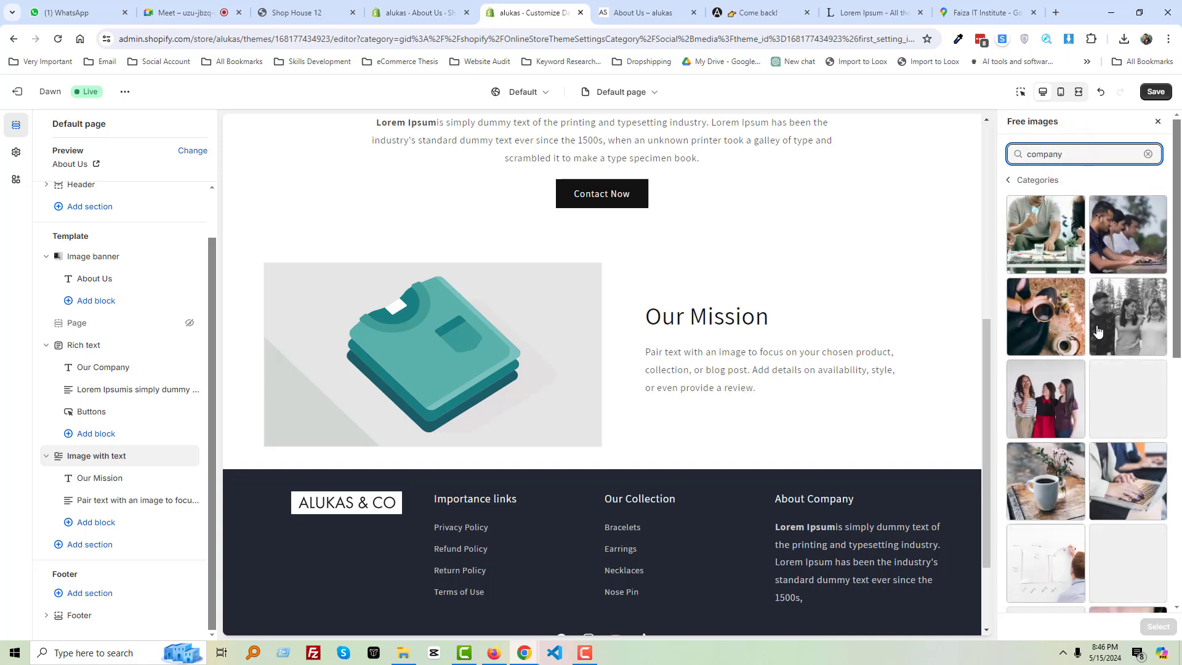
left_click(1103, 246)
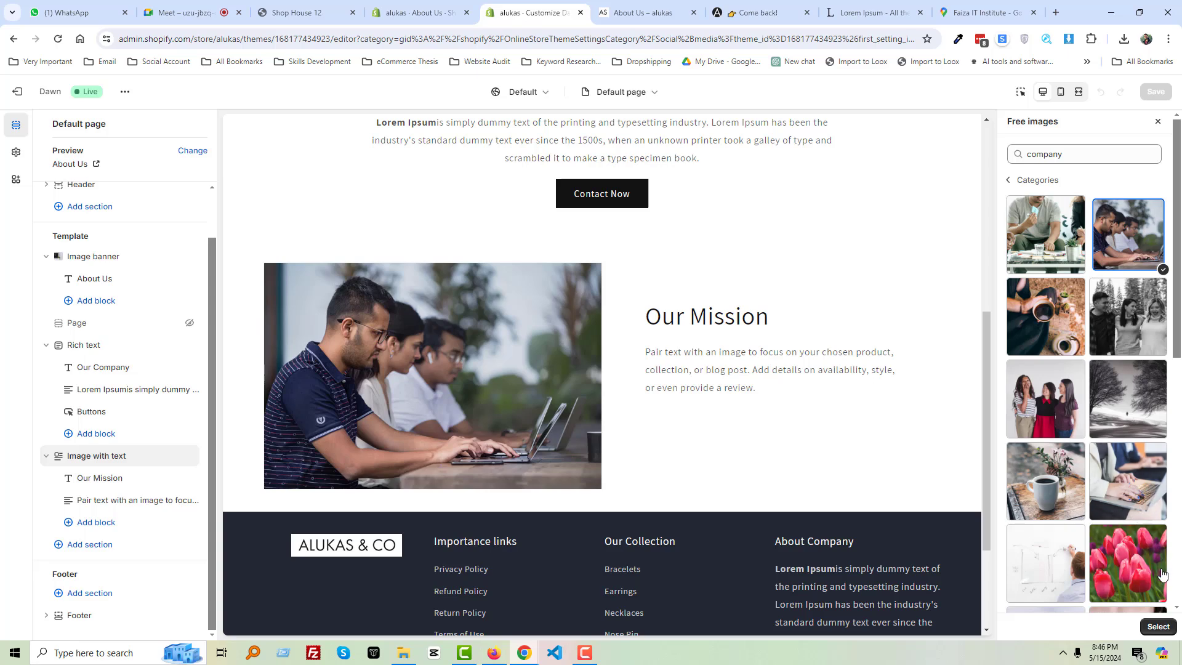
left_click(1158, 626)
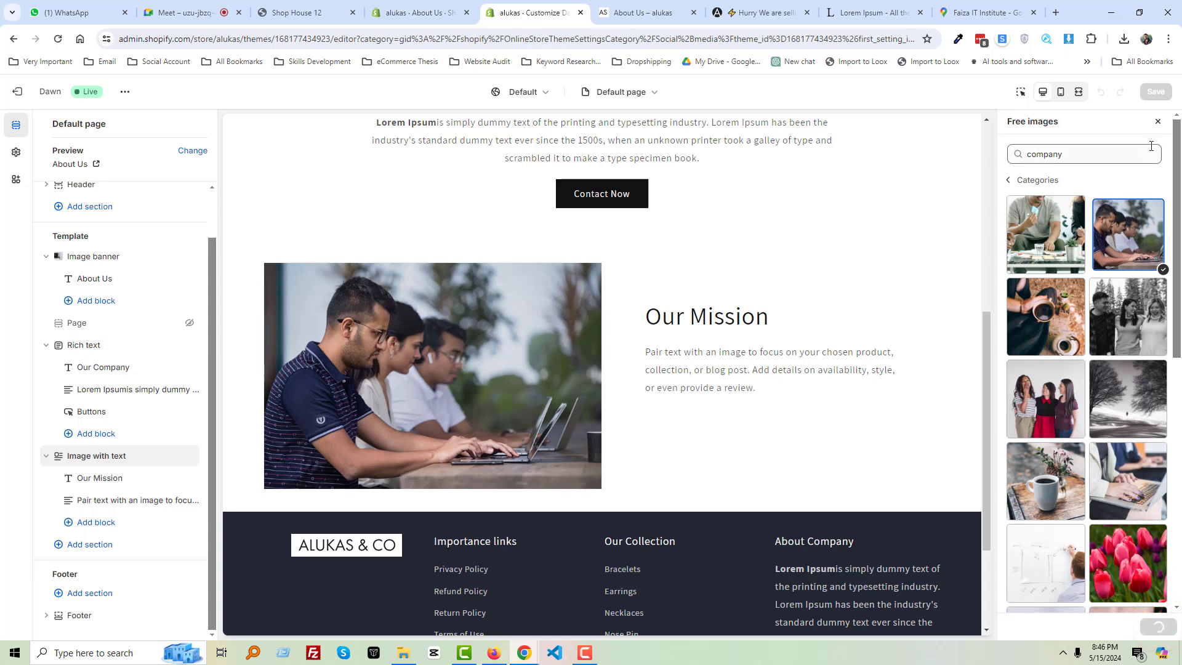
Save the About Us page changes after looking over the sections in the preview
scroll(685, 351, "up", 4)
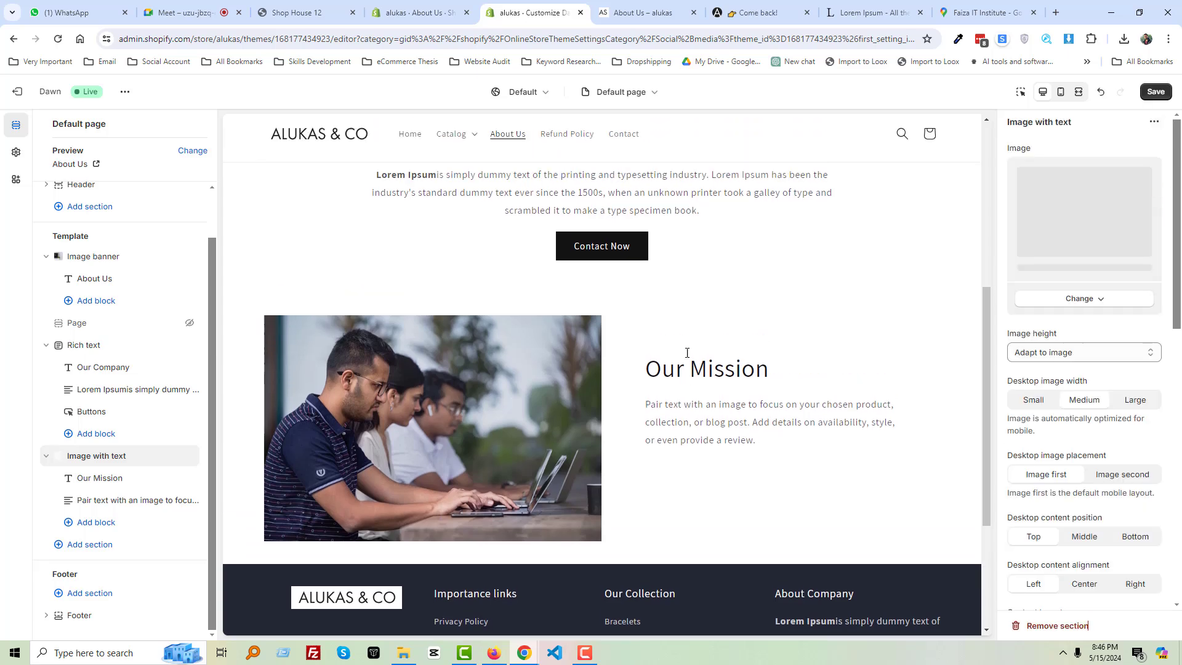
scroll(774, 351, "down", 1)
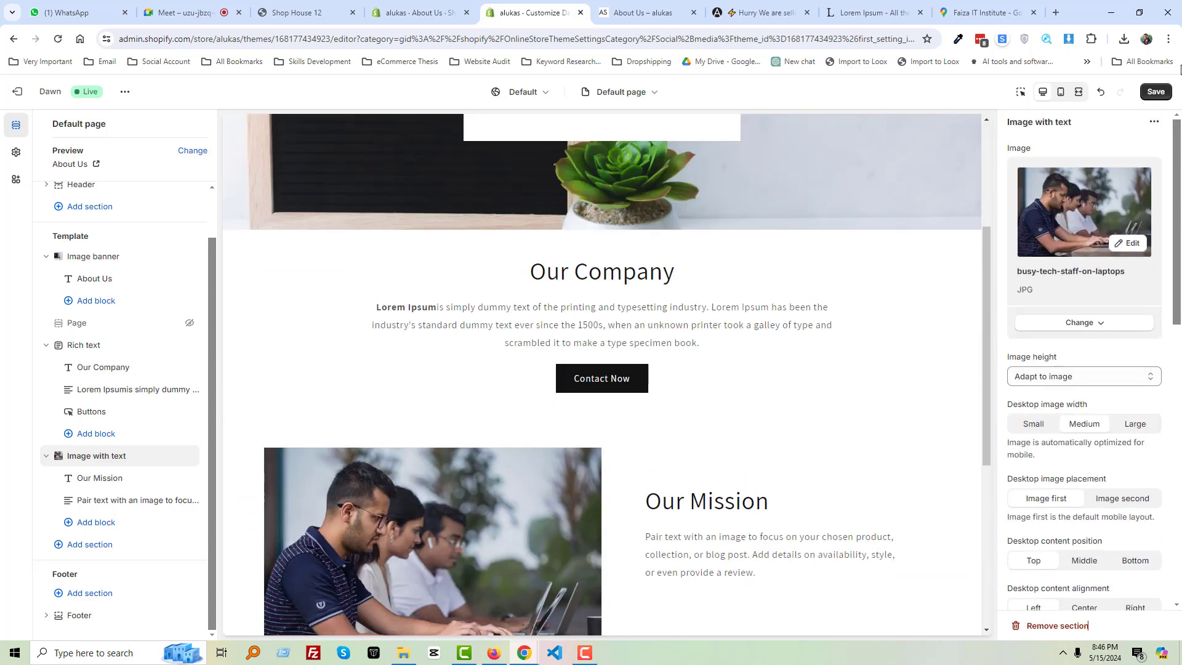
left_click(1154, 92)
scroll(679, 439, "down", 5)
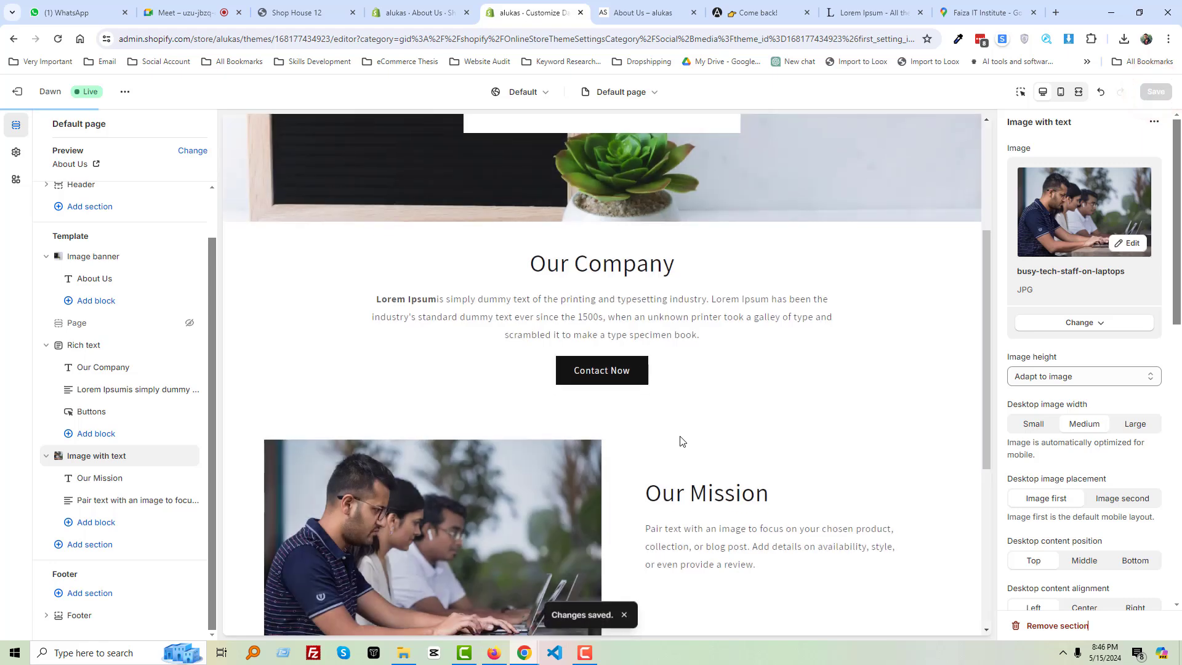
scroll(681, 436, "up", 6)
Open the About Us page on the live storefront and check it from the banner down to the footer
left_click(644, 13)
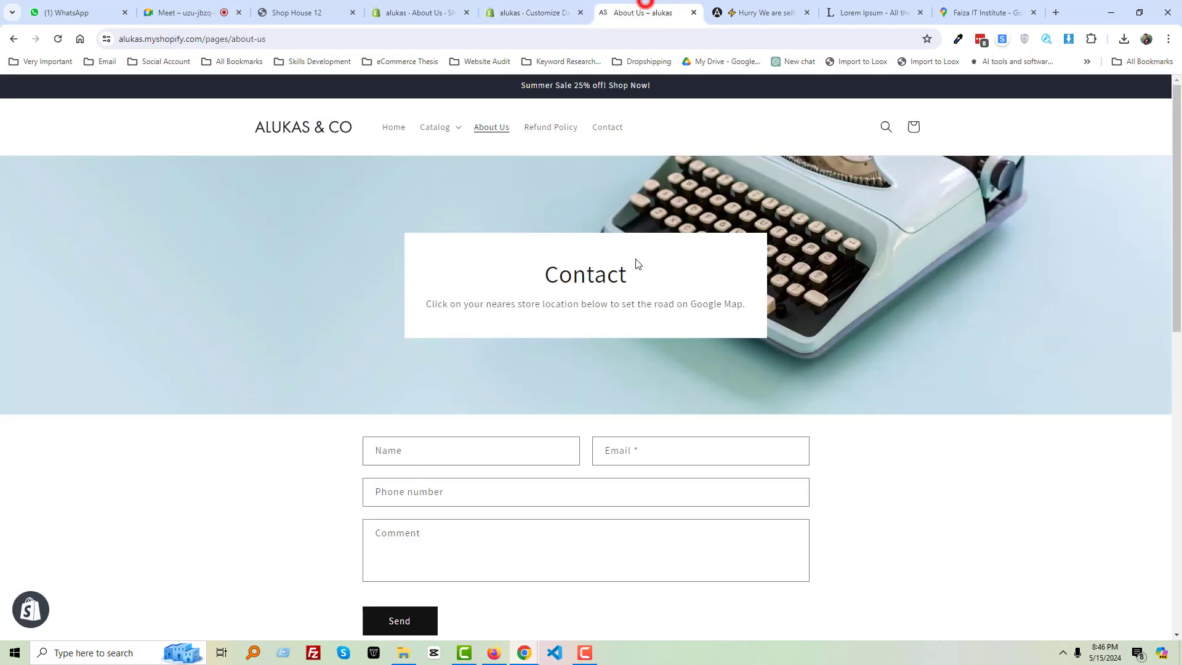
left_click(494, 133)
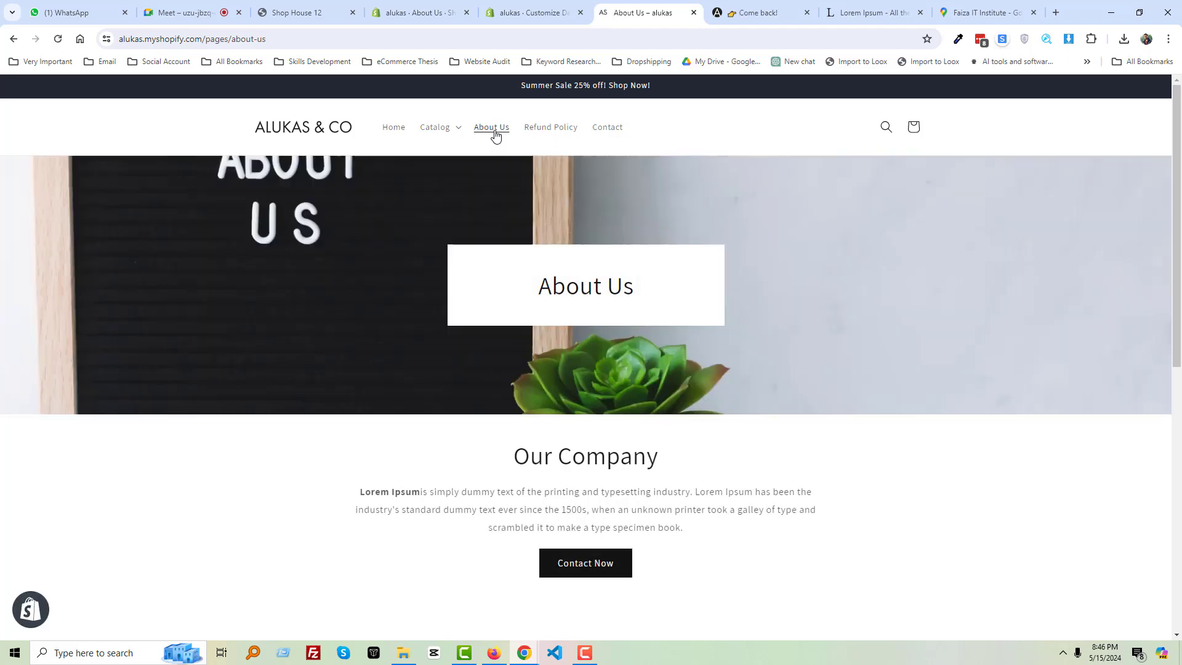
scroll(545, 356, "down", 8)
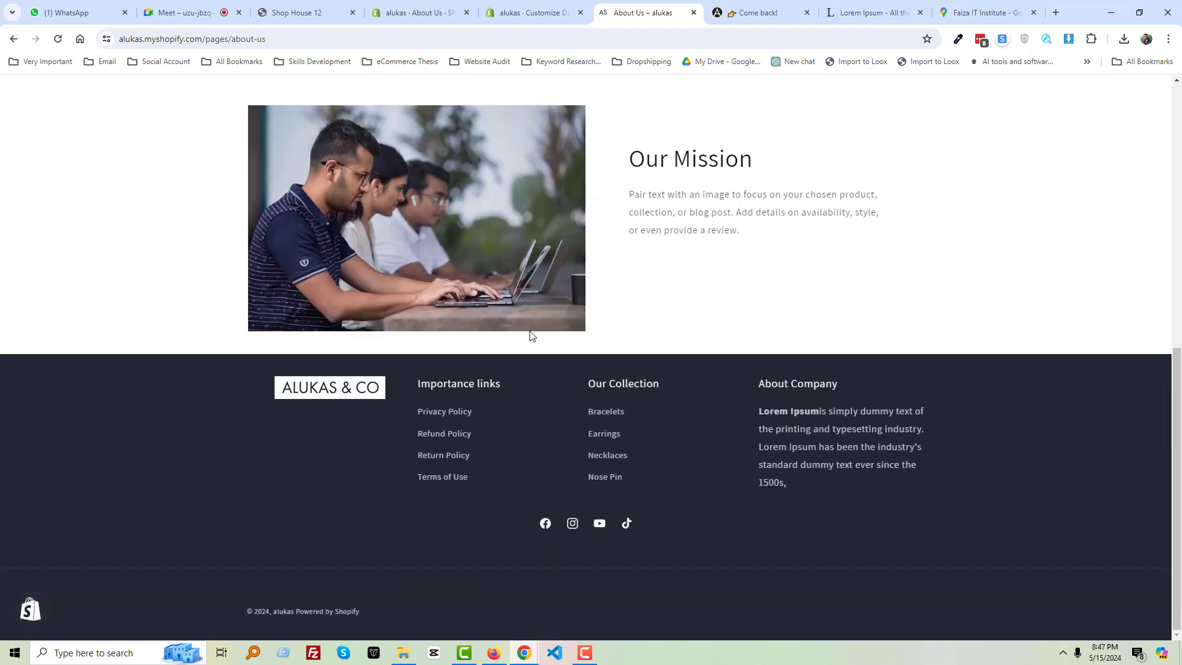
scroll(531, 335, "up", 8)
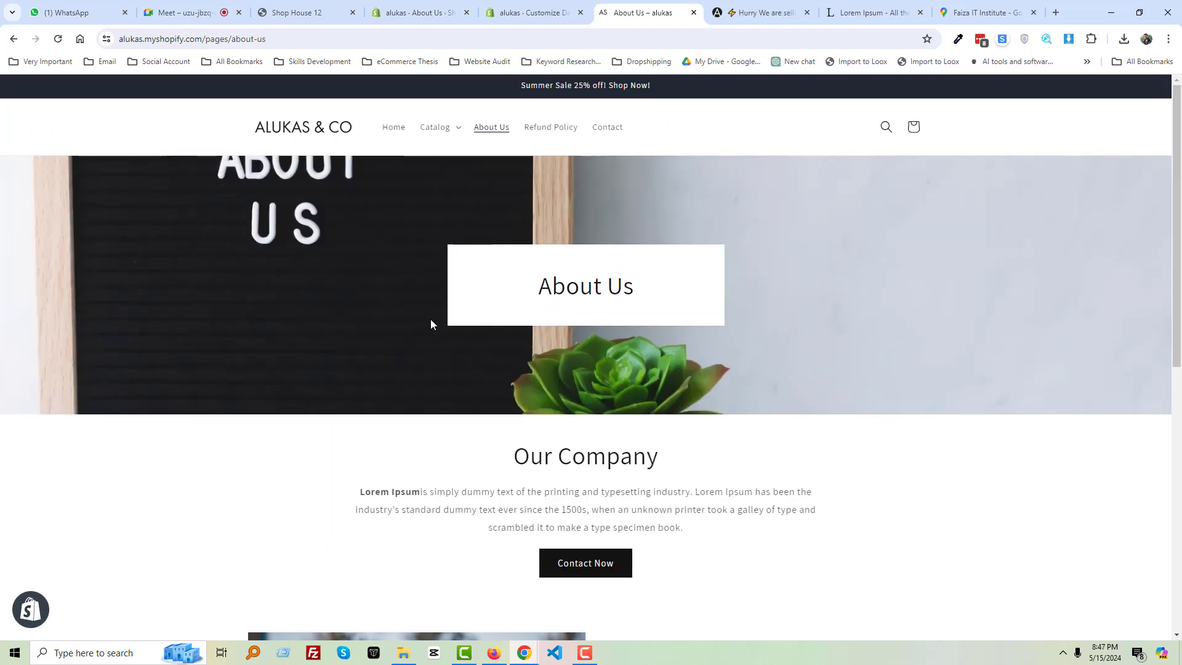
Return to the theme editor and open the settings of the Image banner section
left_click(528, 12)
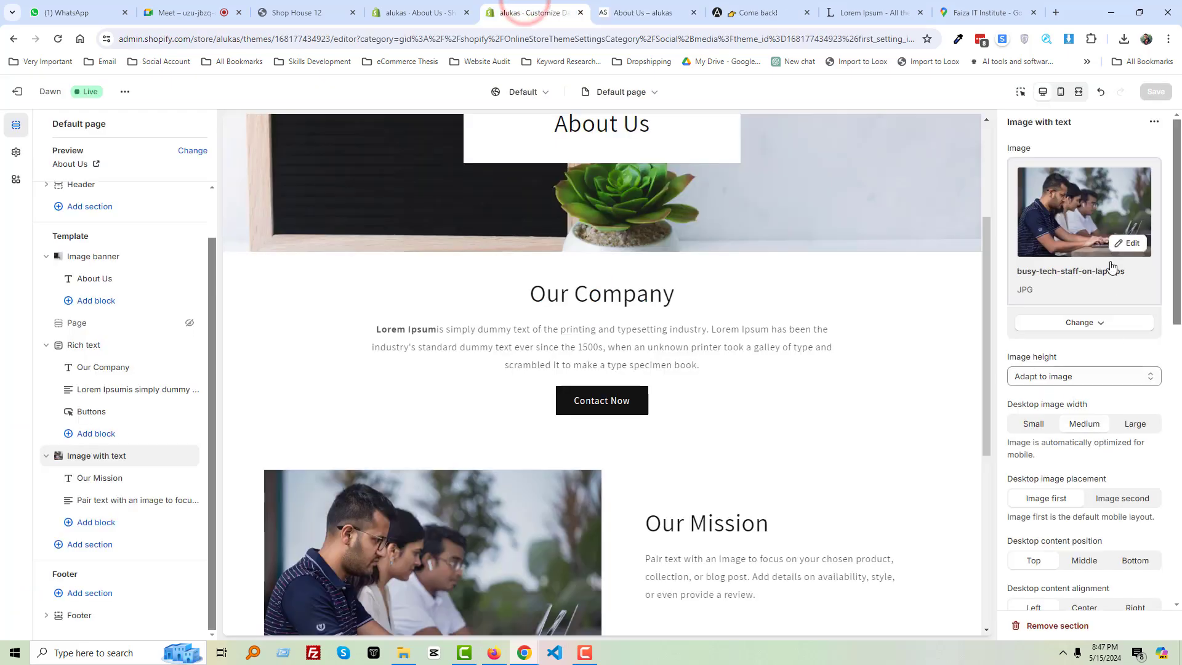
scroll(501, 343, "up", 4)
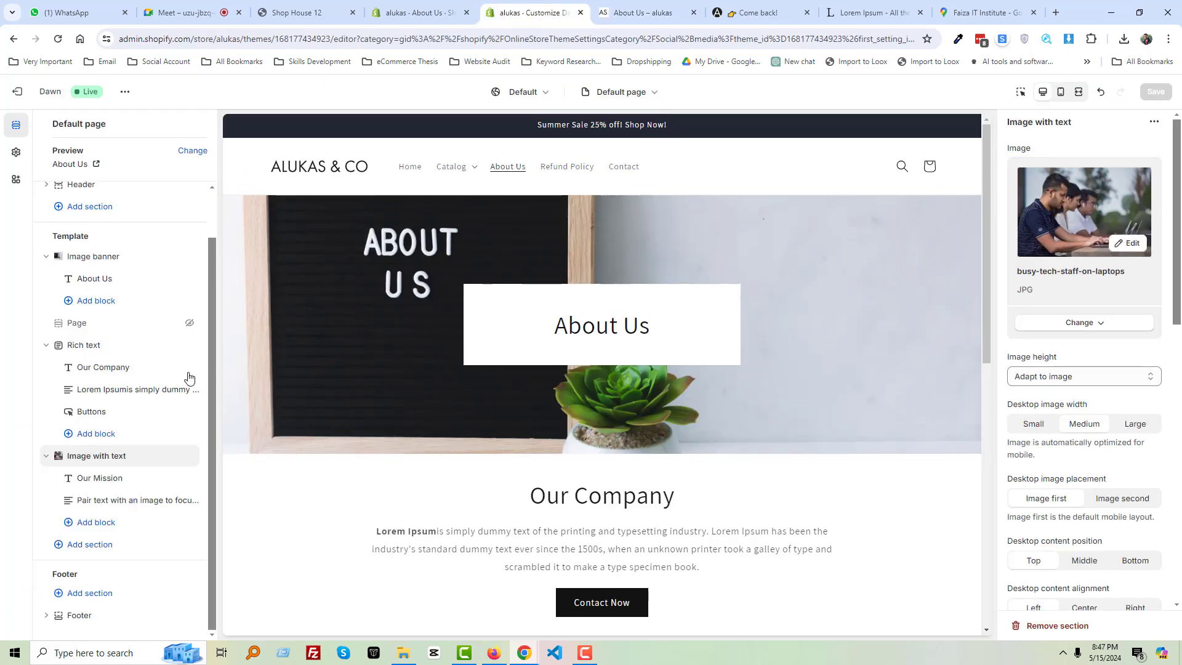
left_click(102, 256)
left_click(1081, 325)
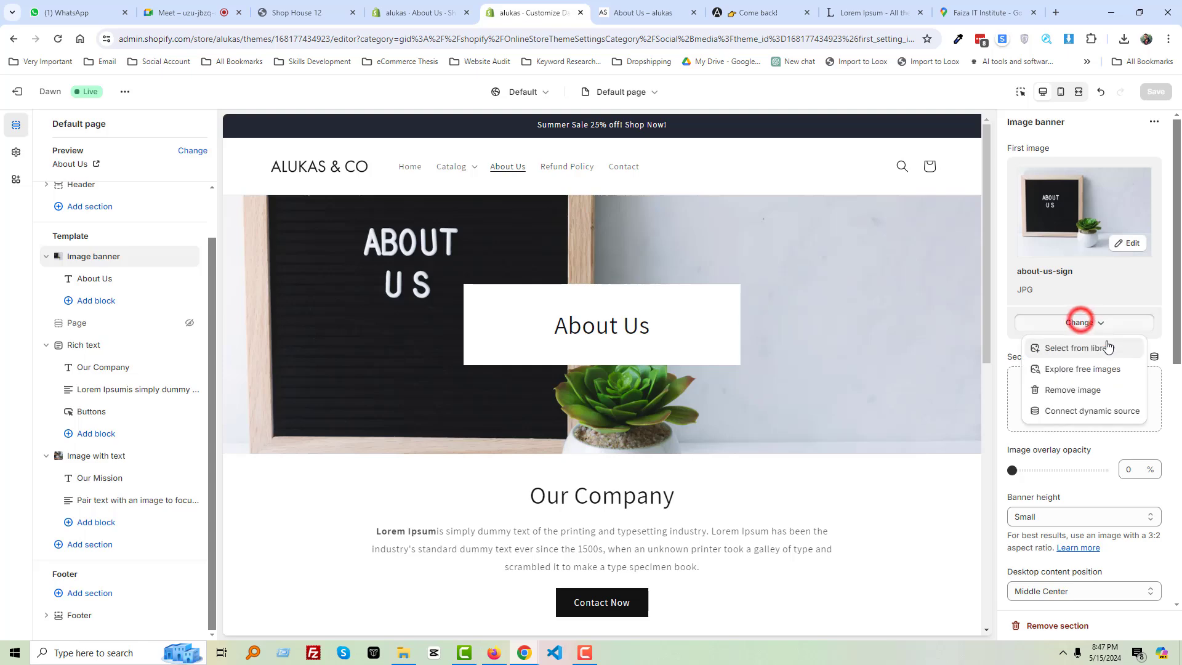
left_click(1112, 349)
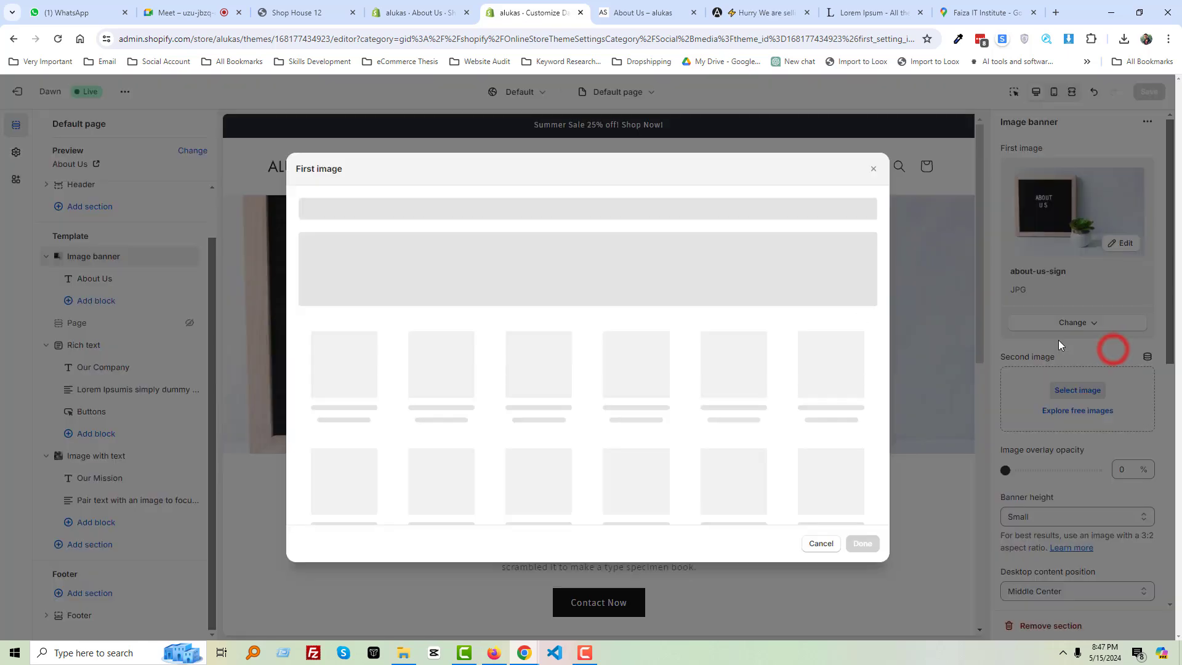
left_click(873, 141)
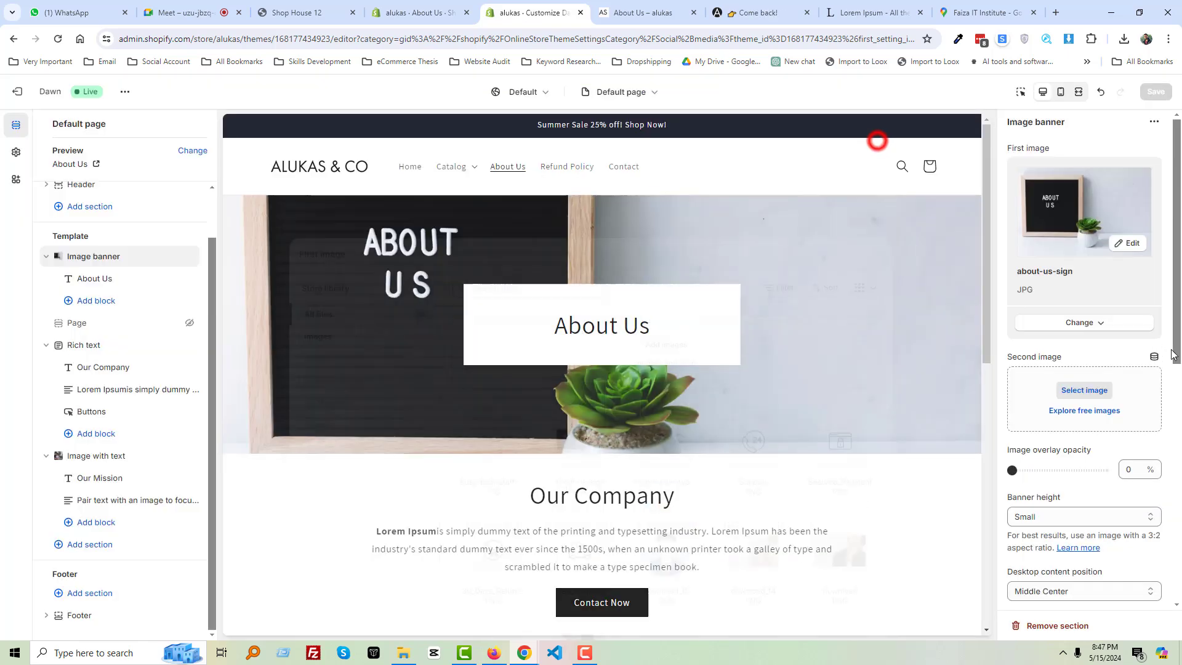
left_click(1085, 339)
Replace the banner's first image with the women's clothing rack photo from the free Shop Local category and save the changes
left_click(1081, 322)
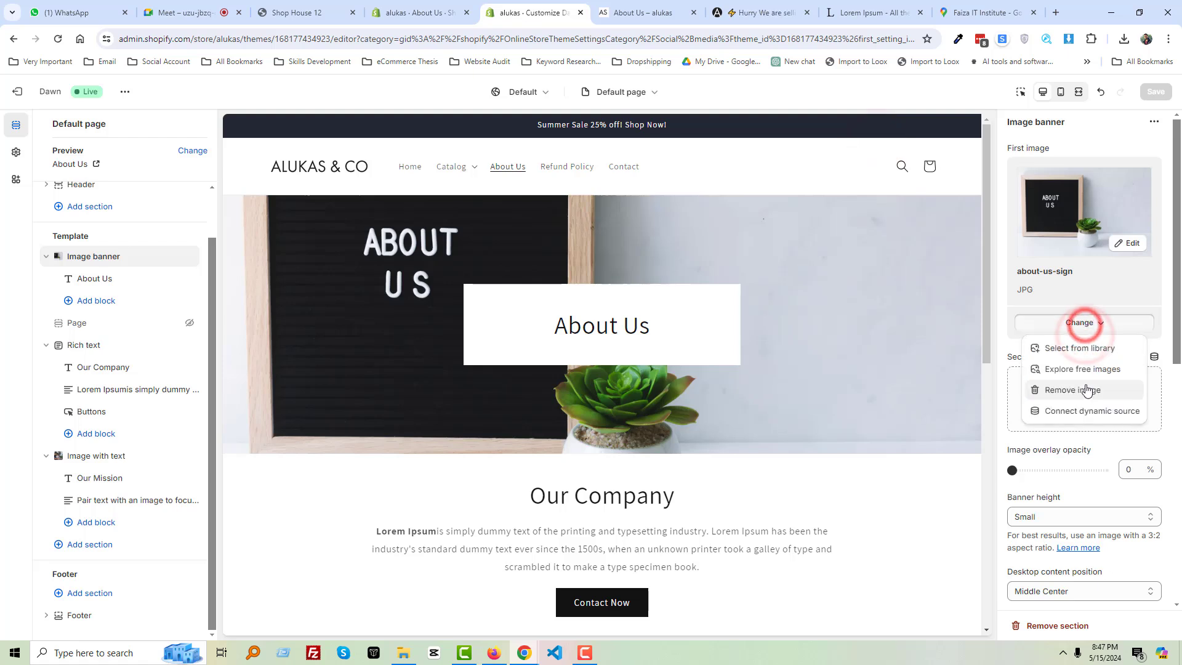
left_click(1117, 369)
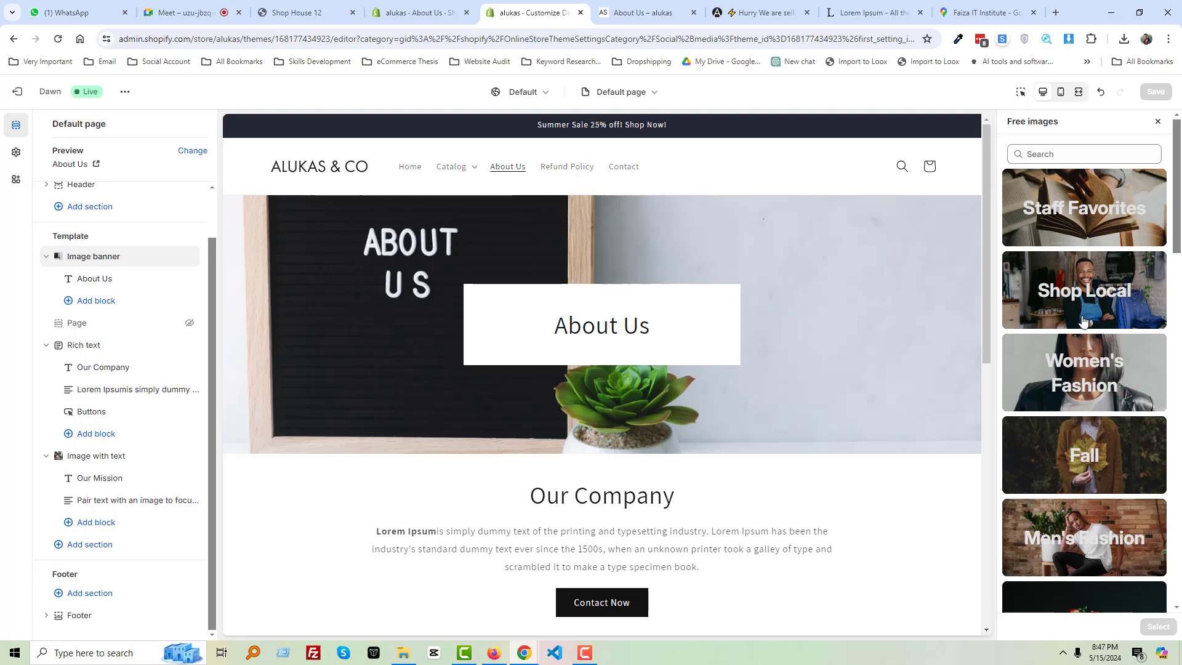
left_click(1095, 290)
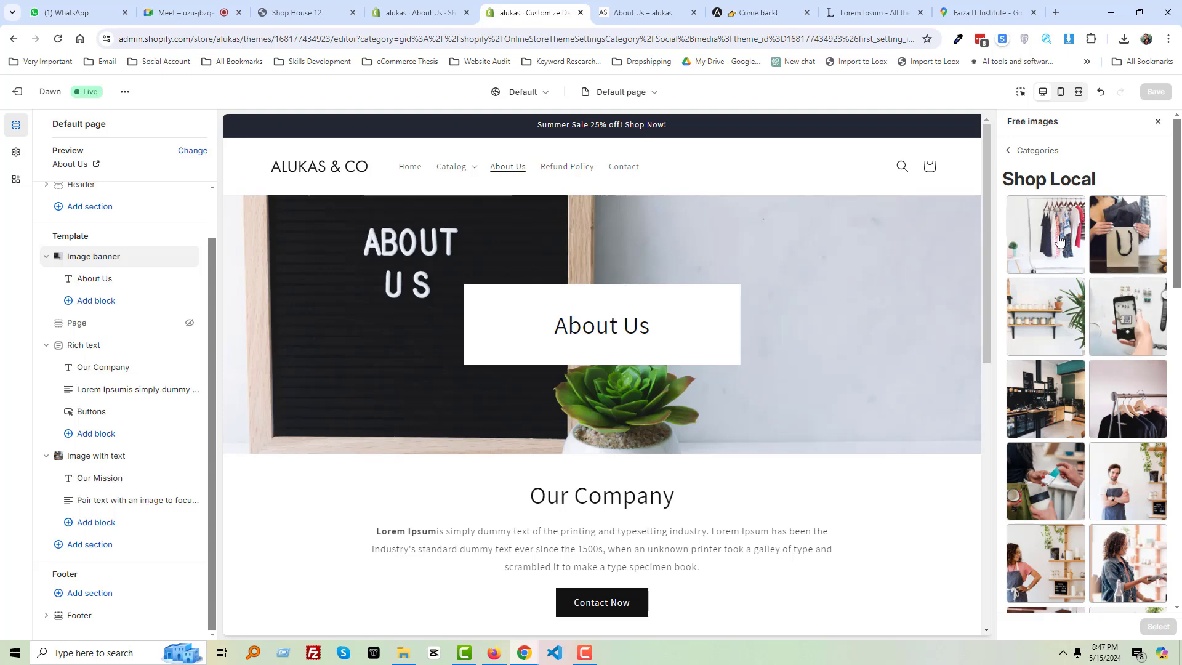
left_click(1059, 240)
scroll(1083, 370, "down", 3)
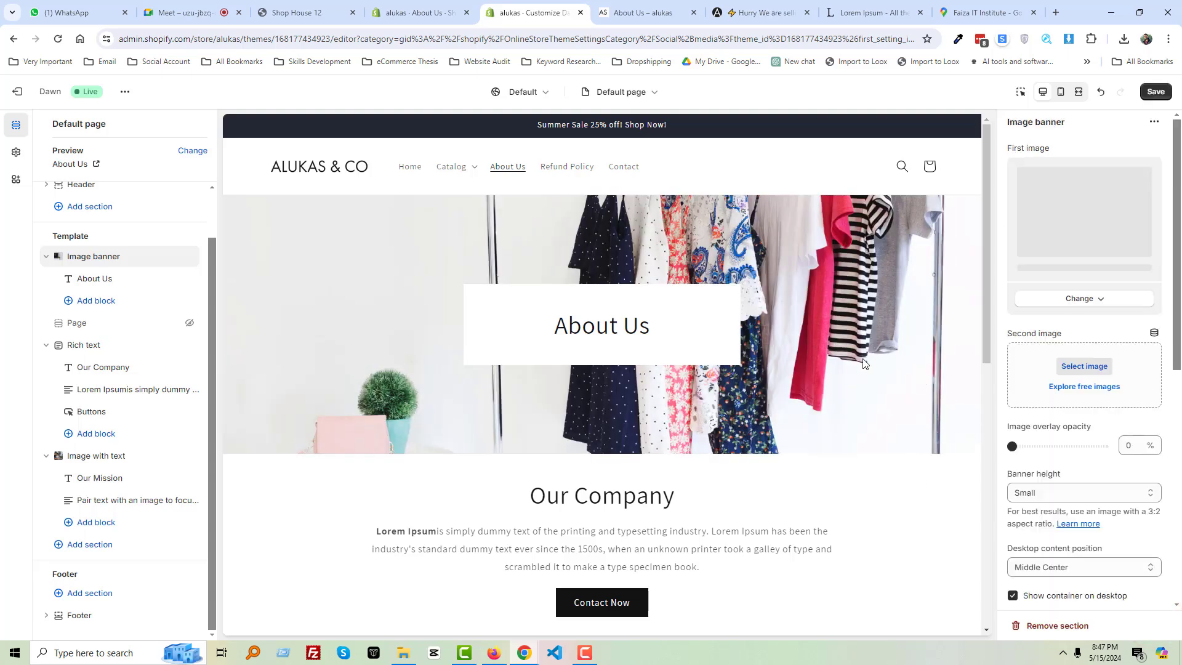
left_click(1156, 91)
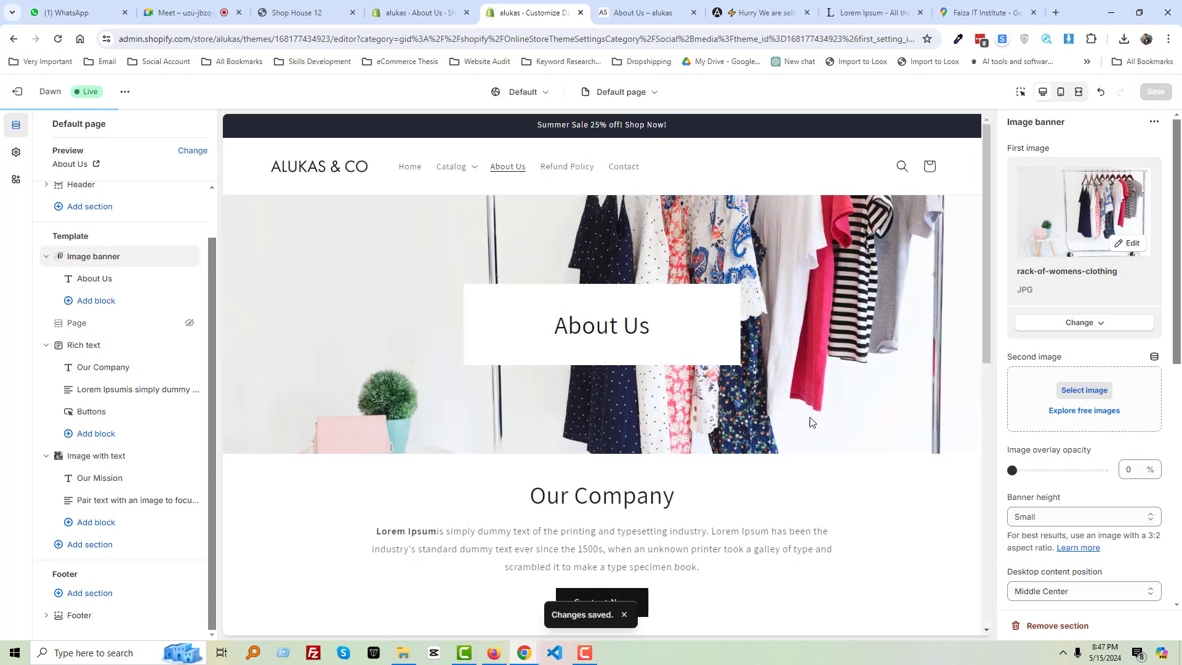
Switch to the Google Meet call and dismiss the notice about the call ending
left_click(194, 18)
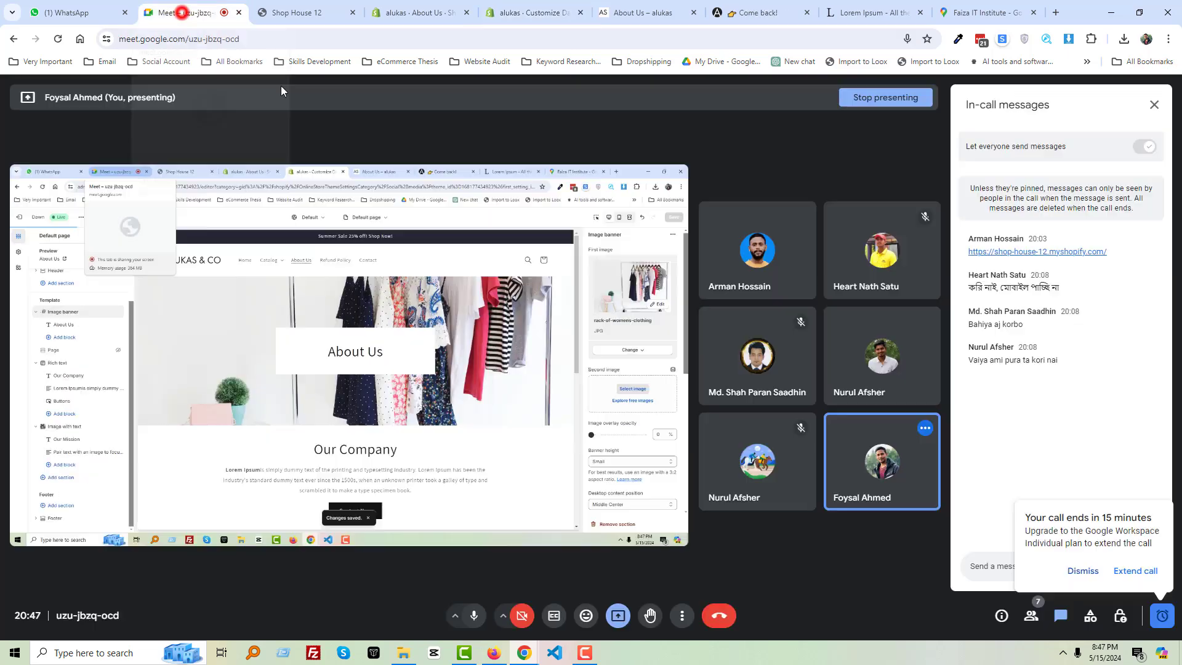
left_click(1082, 573)
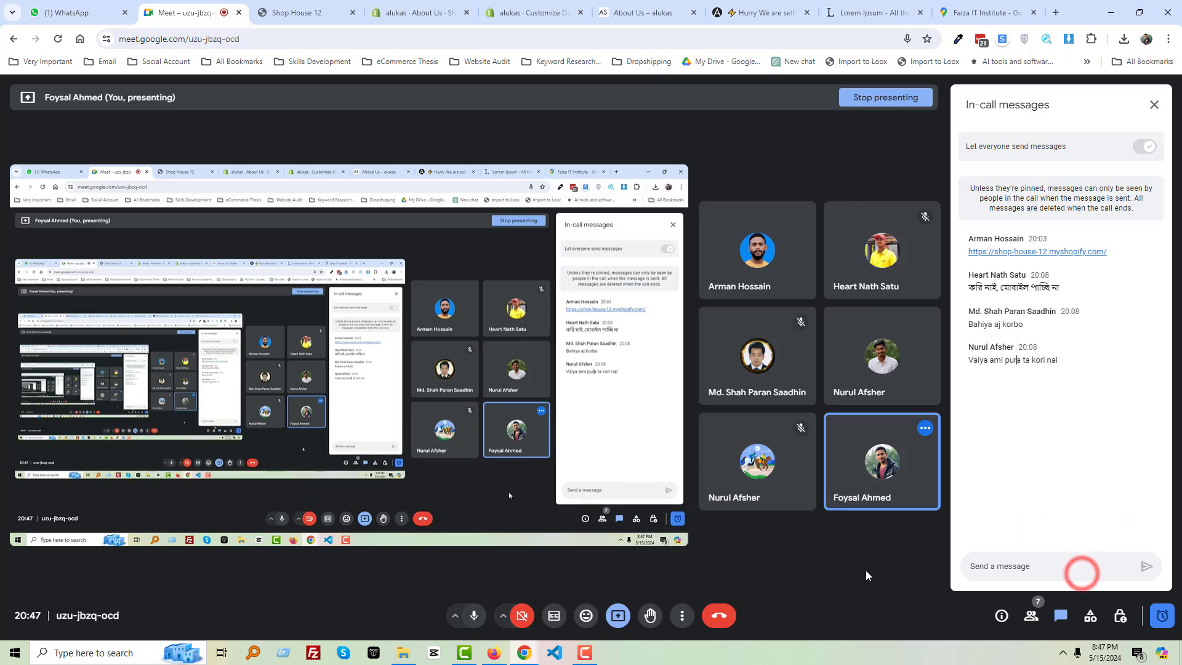
Open the Refund Policy page on the live storefront and examine which banner and sections it uses
left_click(646, 12)
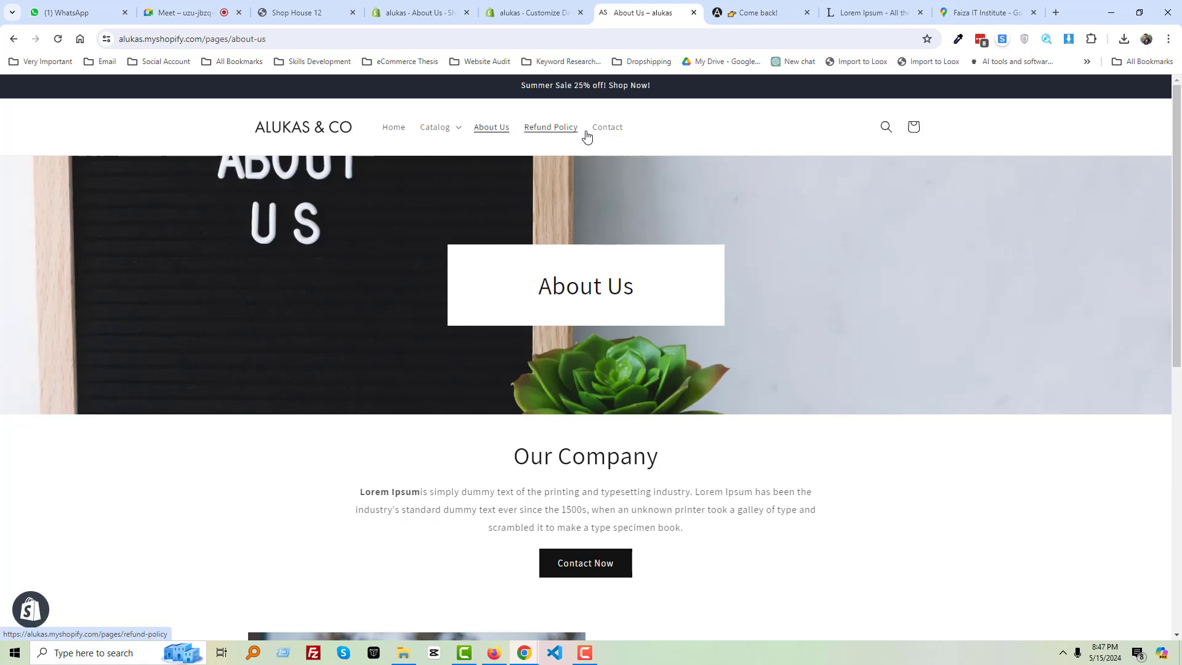
left_click(549, 133)
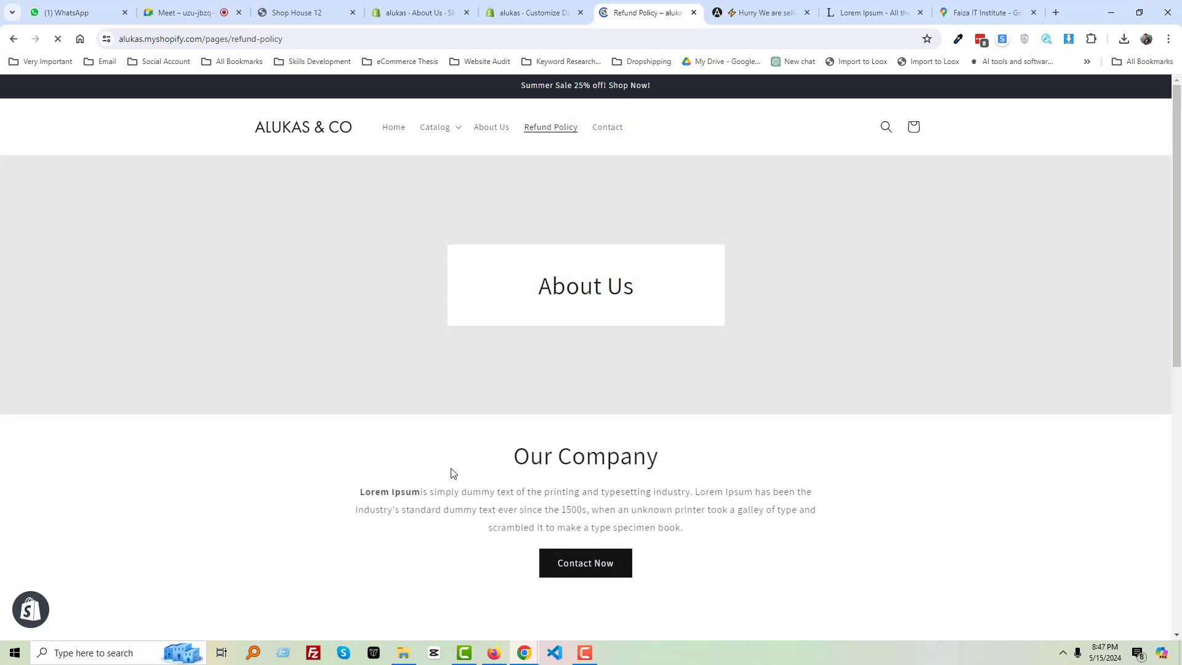
scroll(453, 473, "down", 9)
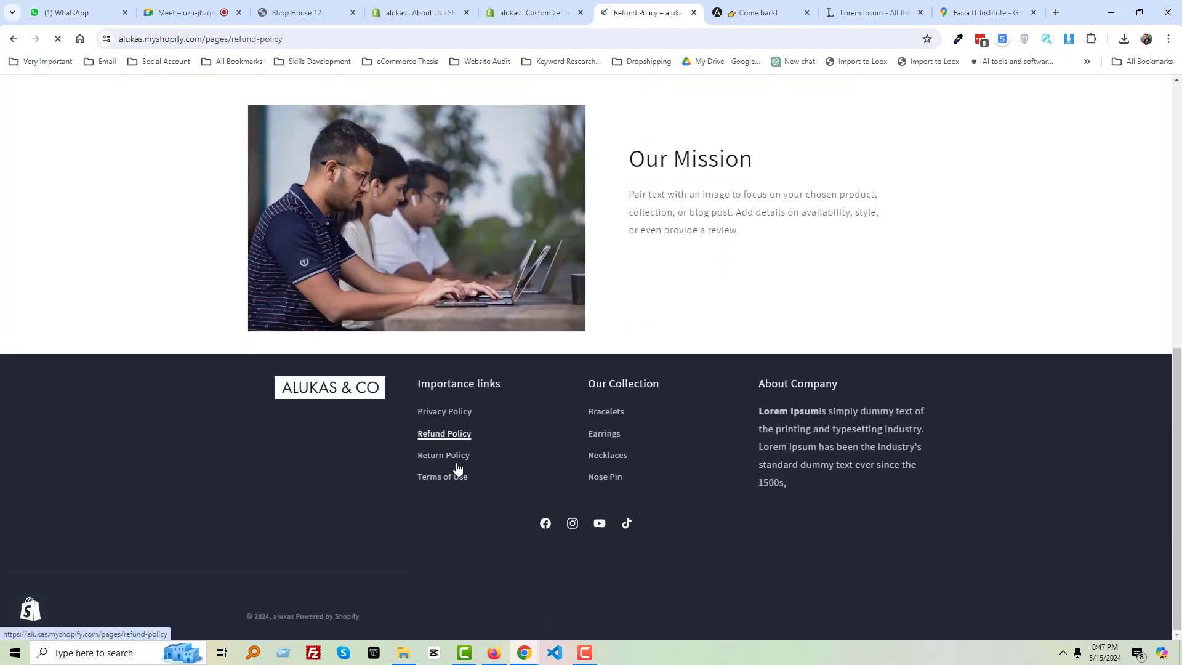
scroll(460, 467, "up", 9)
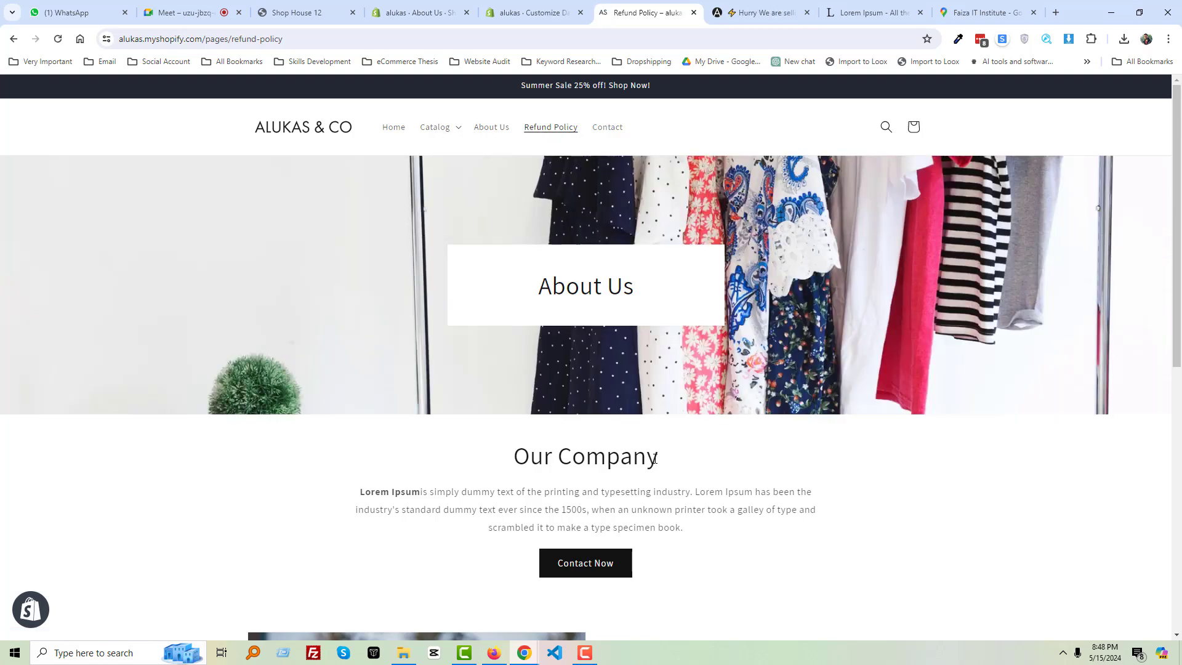
scroll(597, 423, "down", 8)
scroll(597, 423, "up", 8)
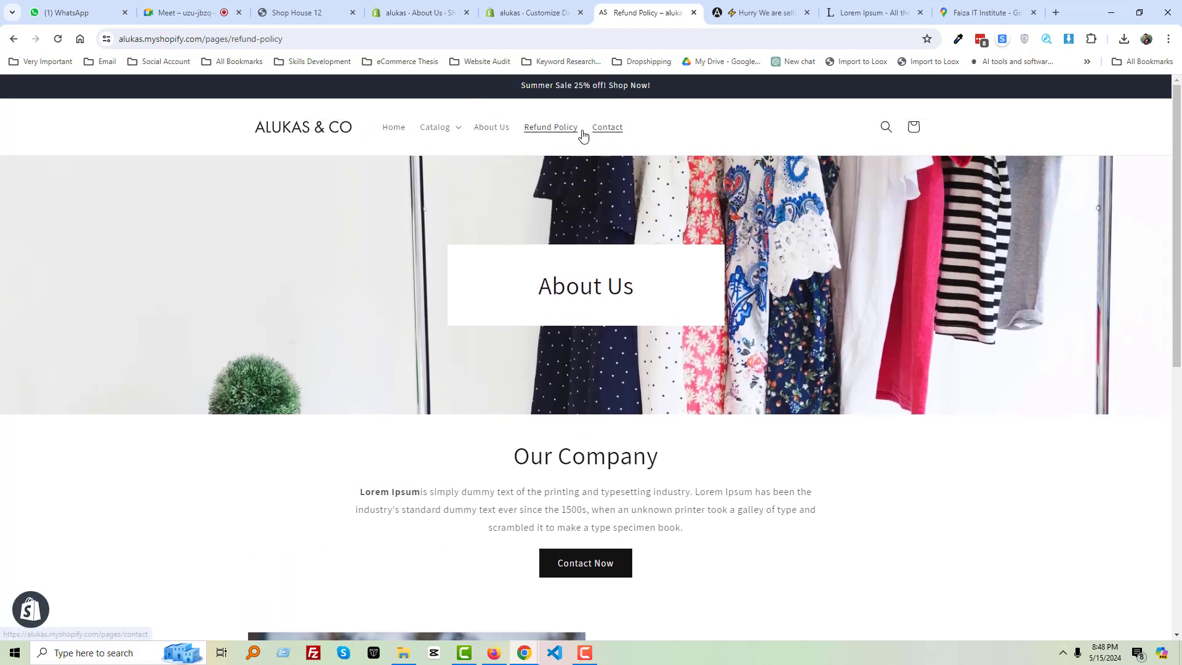
Return to the theme editor and start creating a new page template based on Default page
left_click(533, 9)
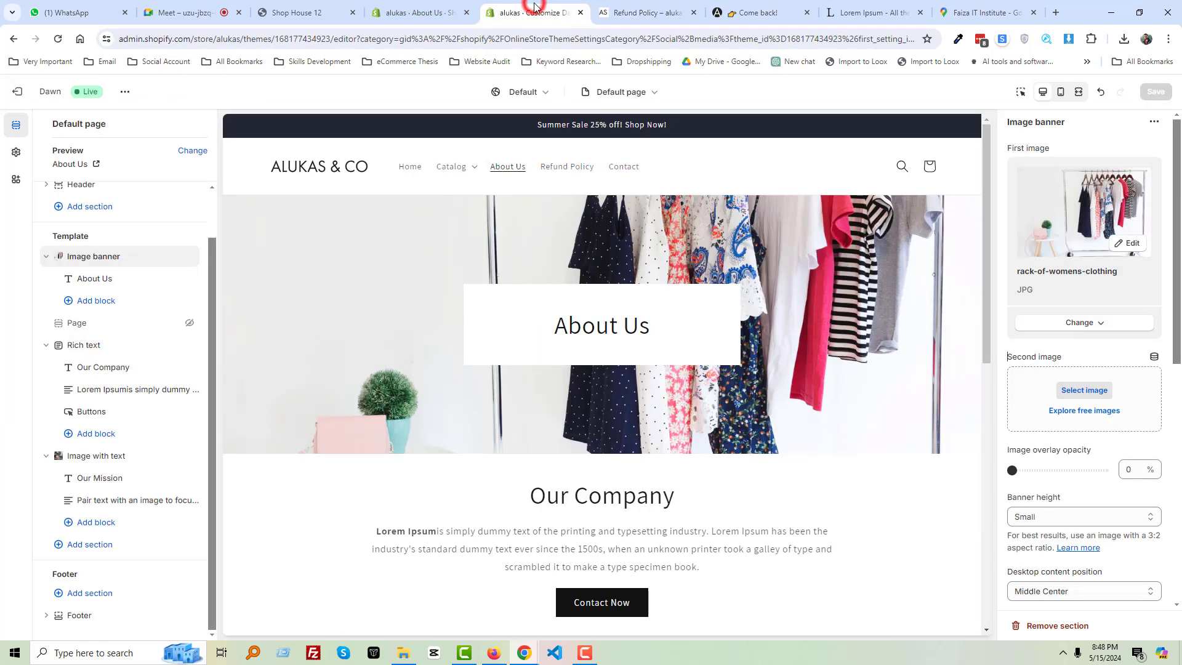
left_click(627, 94)
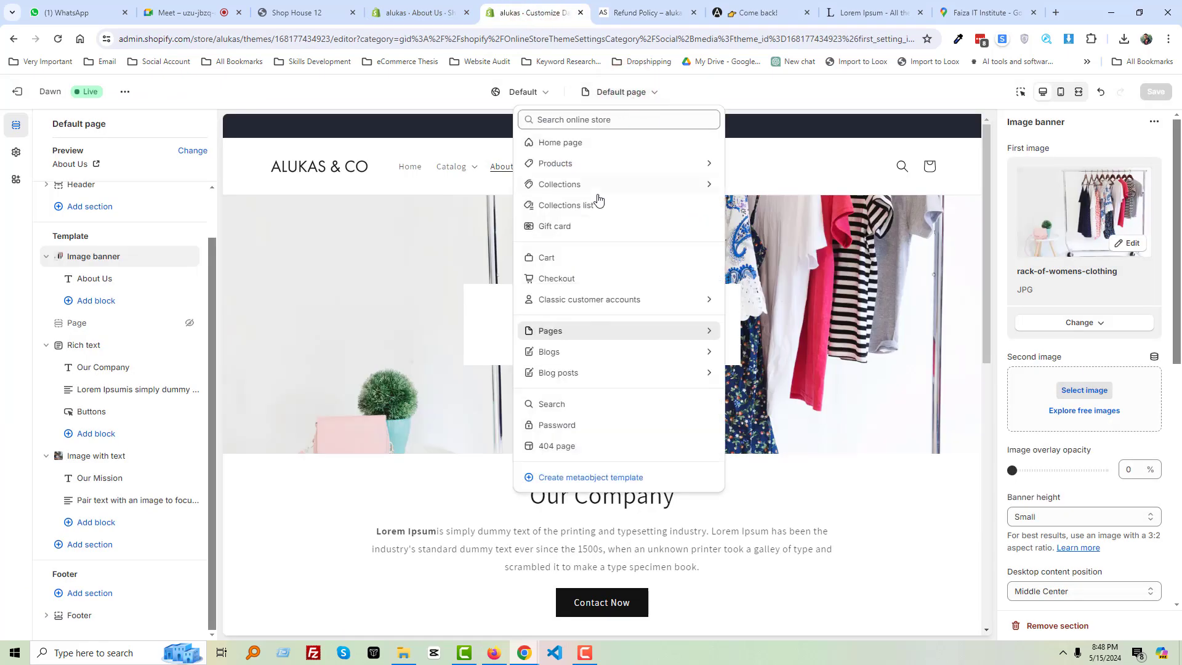
left_click(586, 332)
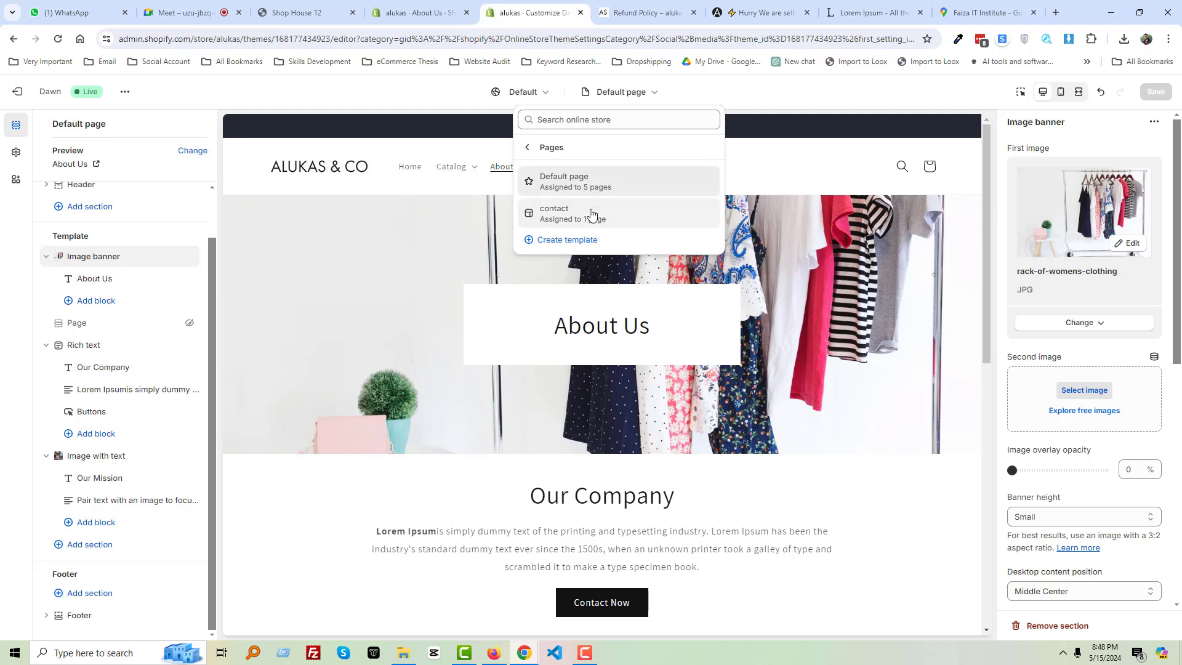
left_click(581, 240)
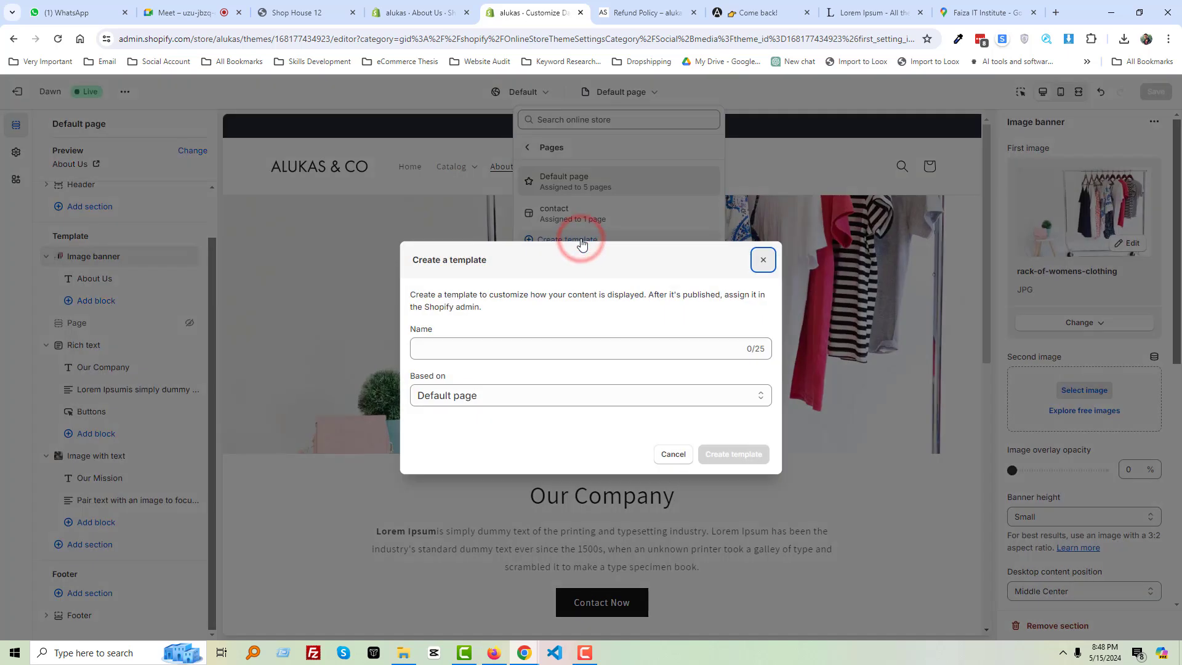
left_click(760, 260)
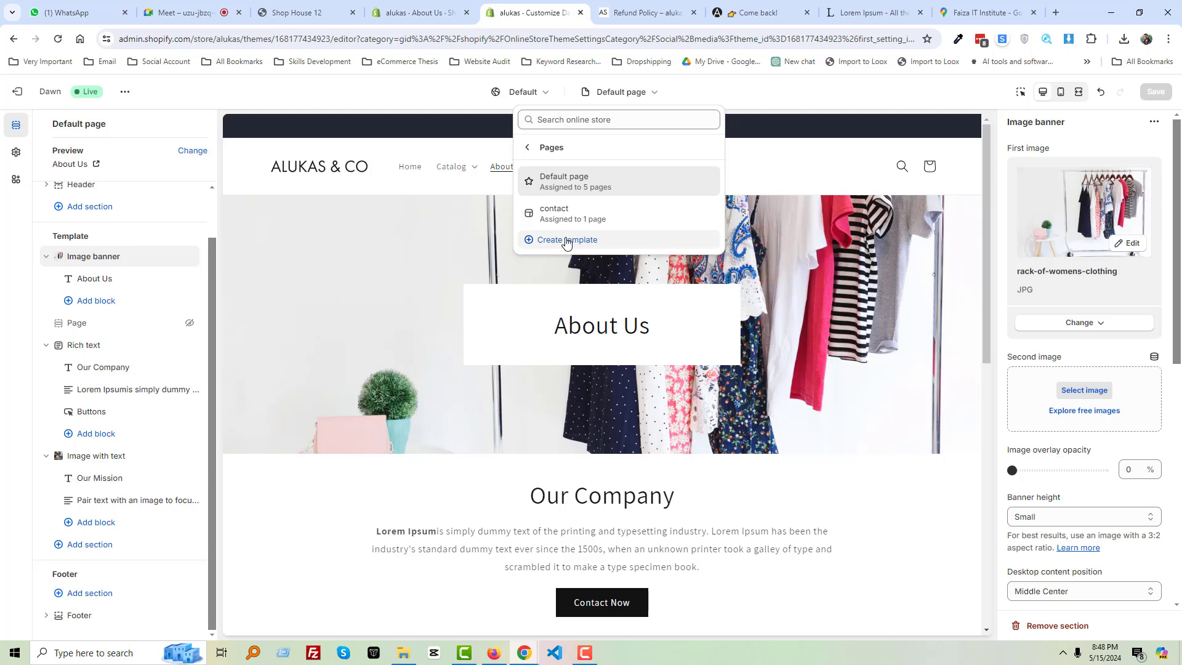
left_click(567, 242)
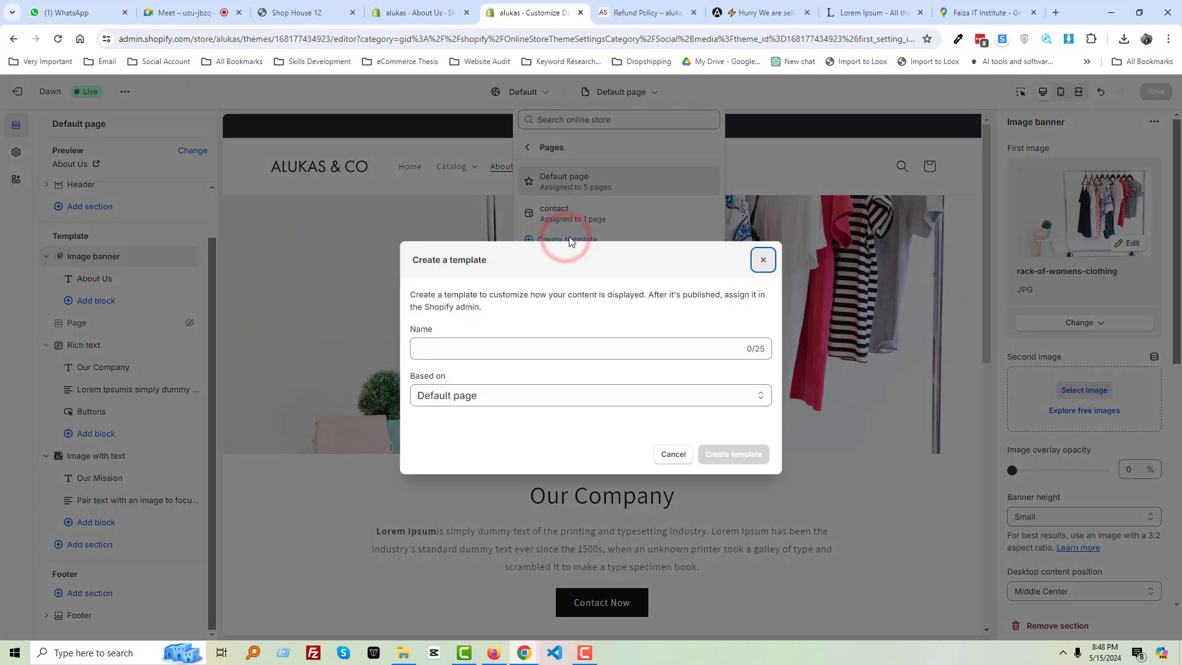
Name the new template Refund Policy, reusing the page handle copied from the Refund Policy storefront address
left_click(643, 12)
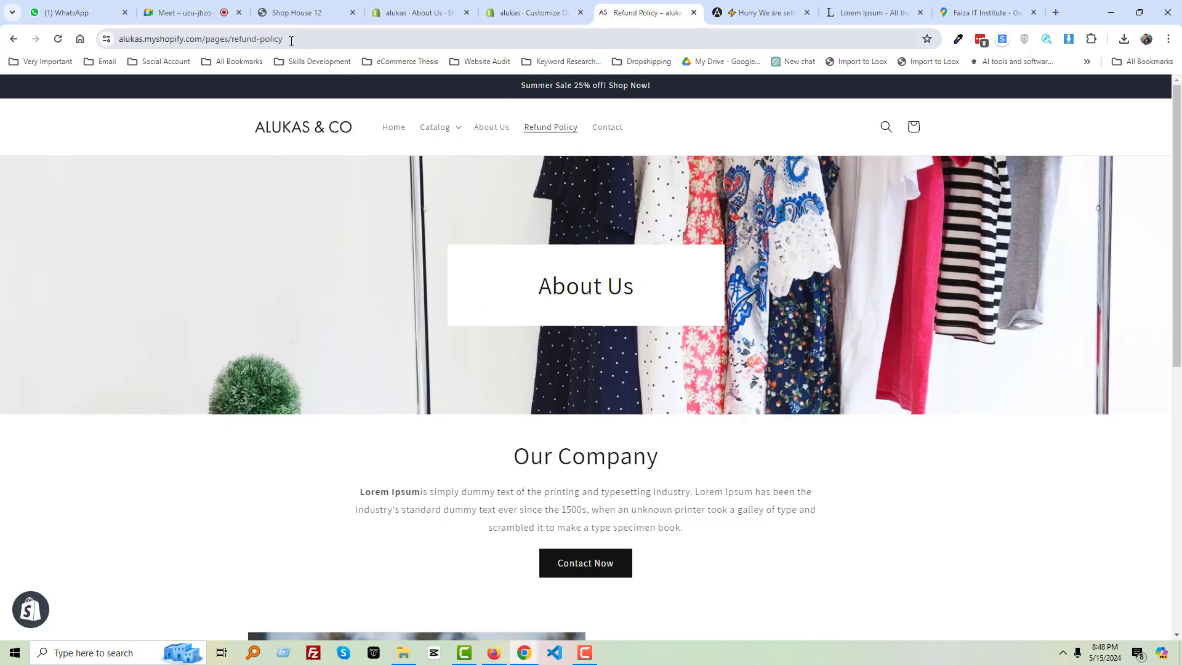
left_click_drag(291, 41, 231, 42)
key("ctrl+c")
left_click(519, 11)
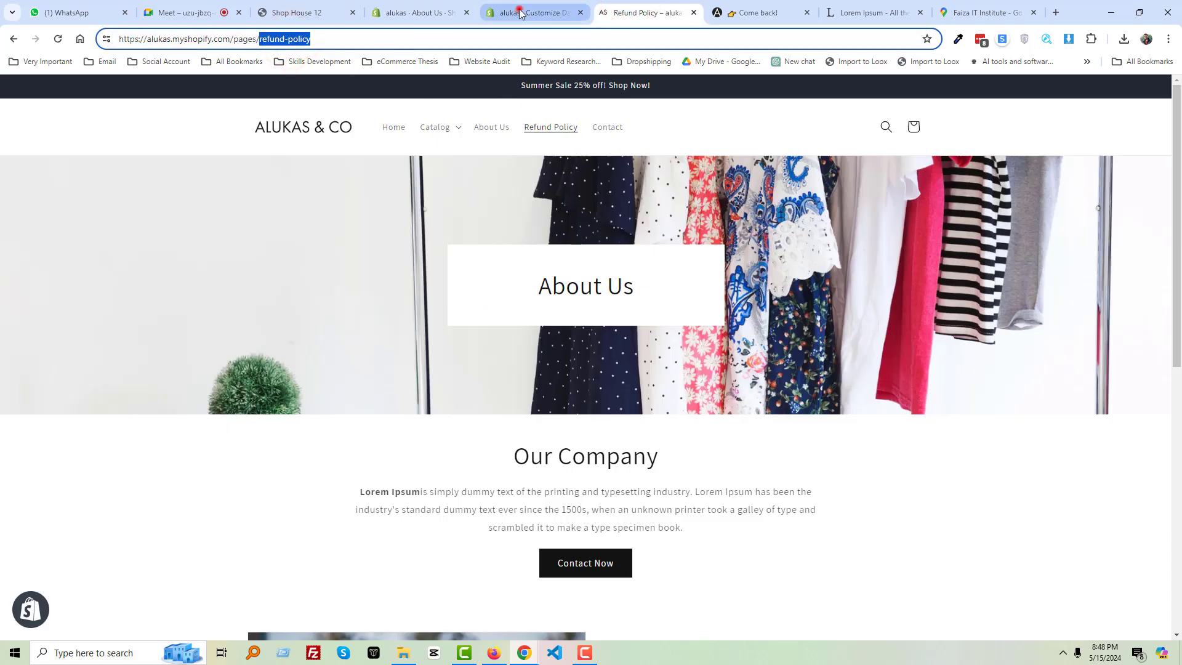
left_click(475, 352)
key("ctrl+v")
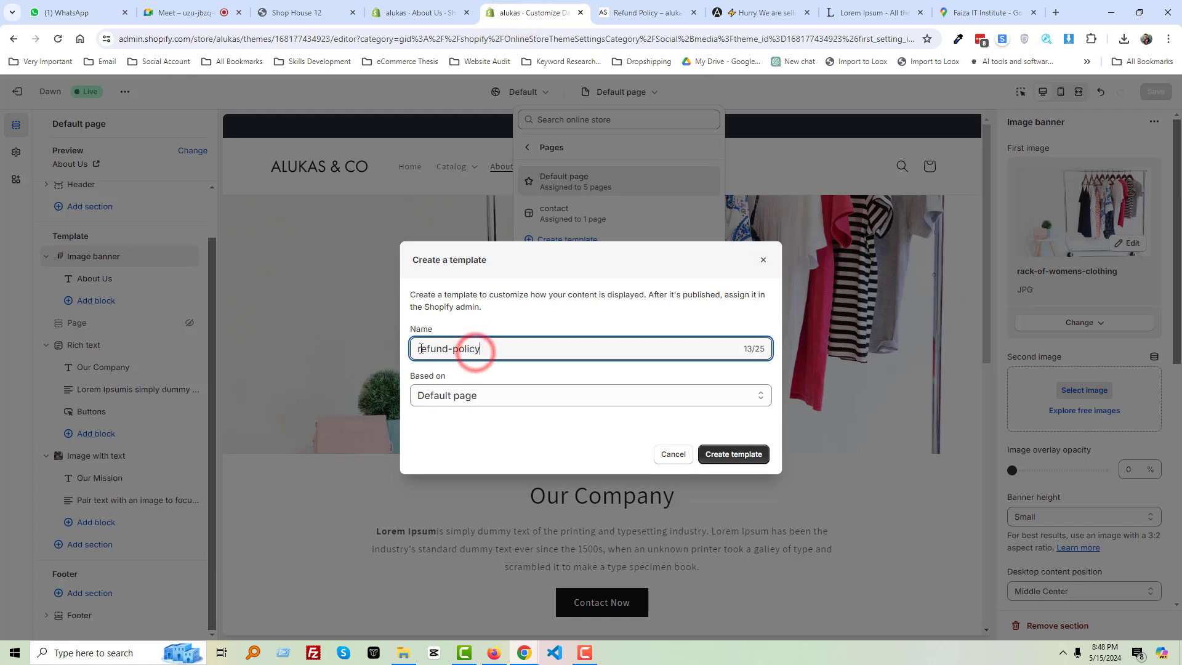
left_click_drag(421, 349, 416, 349)
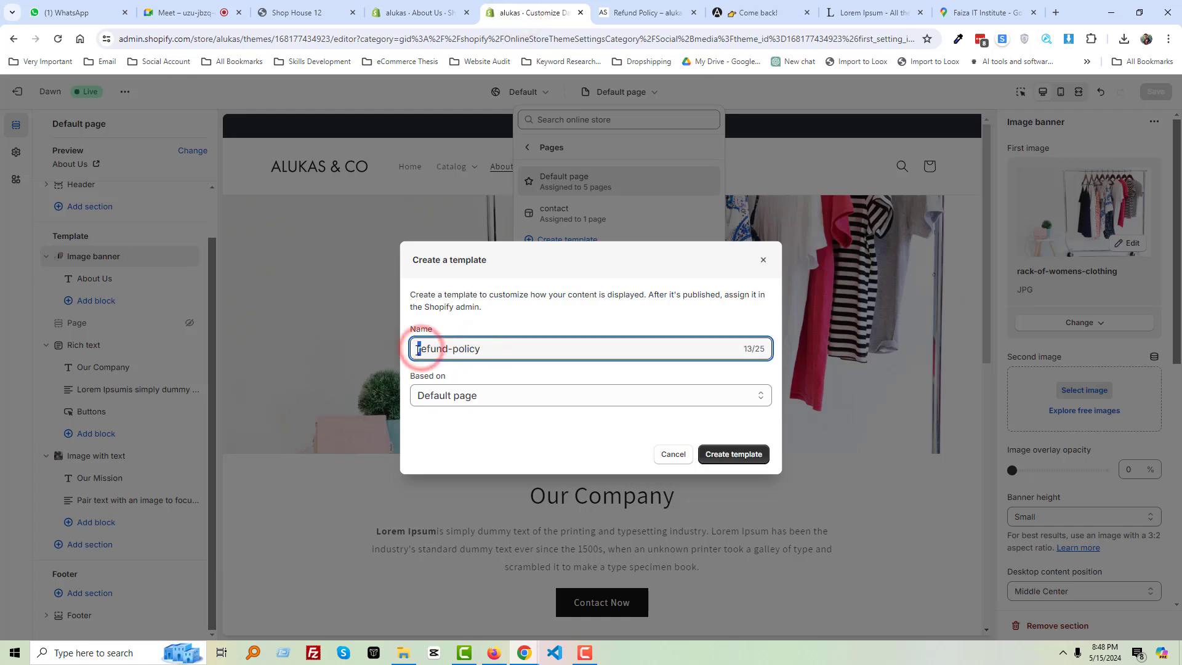
left_click(462, 349)
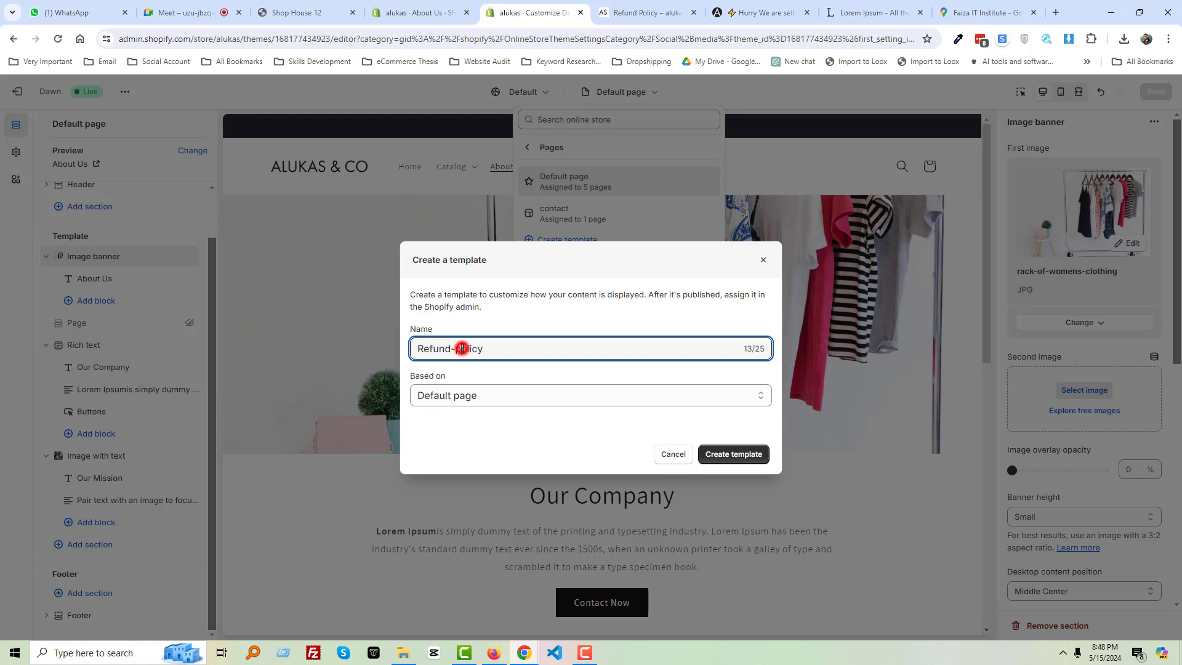
key("BackSpace")
key("BackSpace")
Keep Default page as the base for the Refund Policy template and create it
left_click(506, 395)
left_click(505, 395)
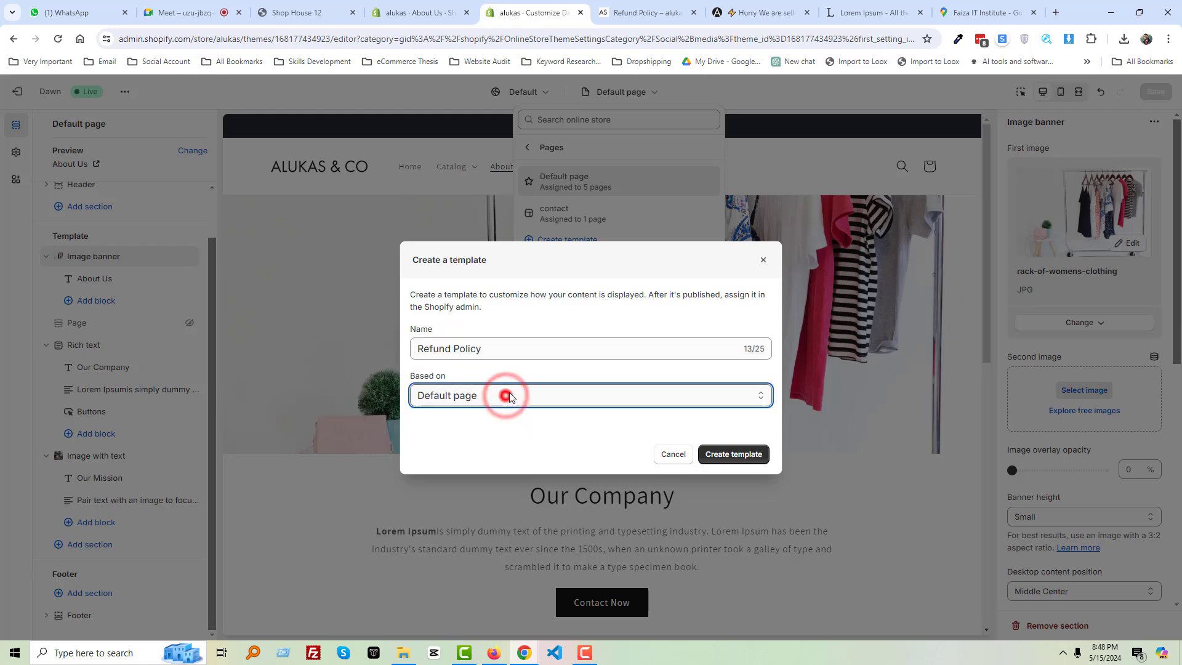
left_click(558, 325)
left_click(488, 349)
triple_click(488, 348)
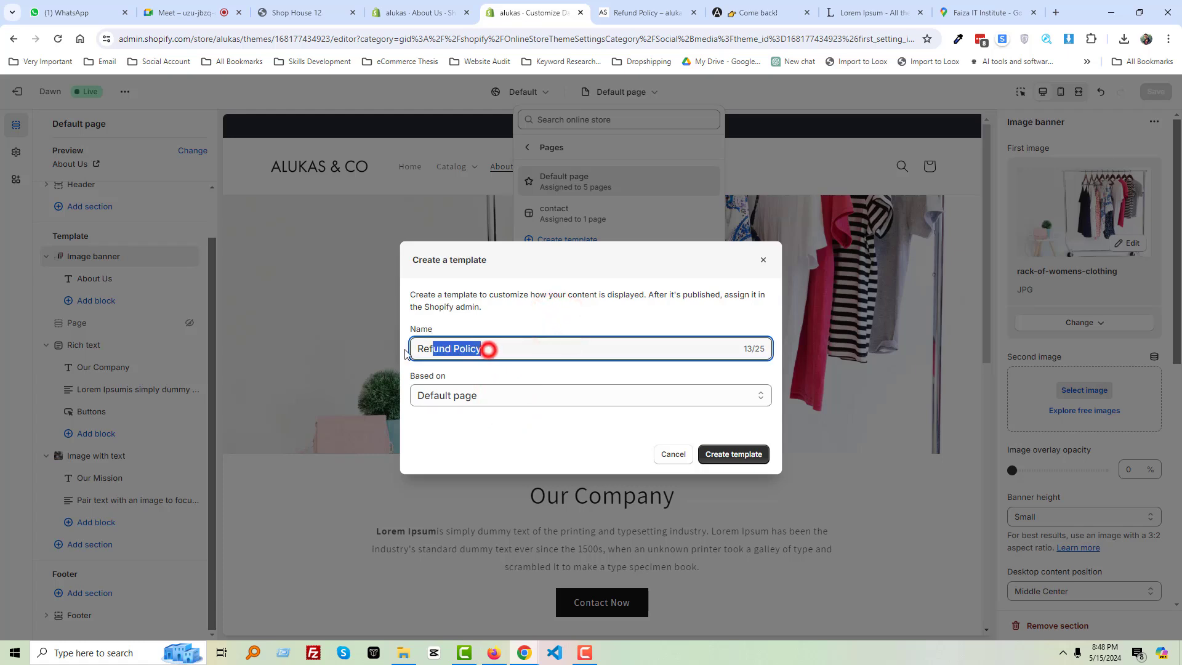
left_click(481, 325)
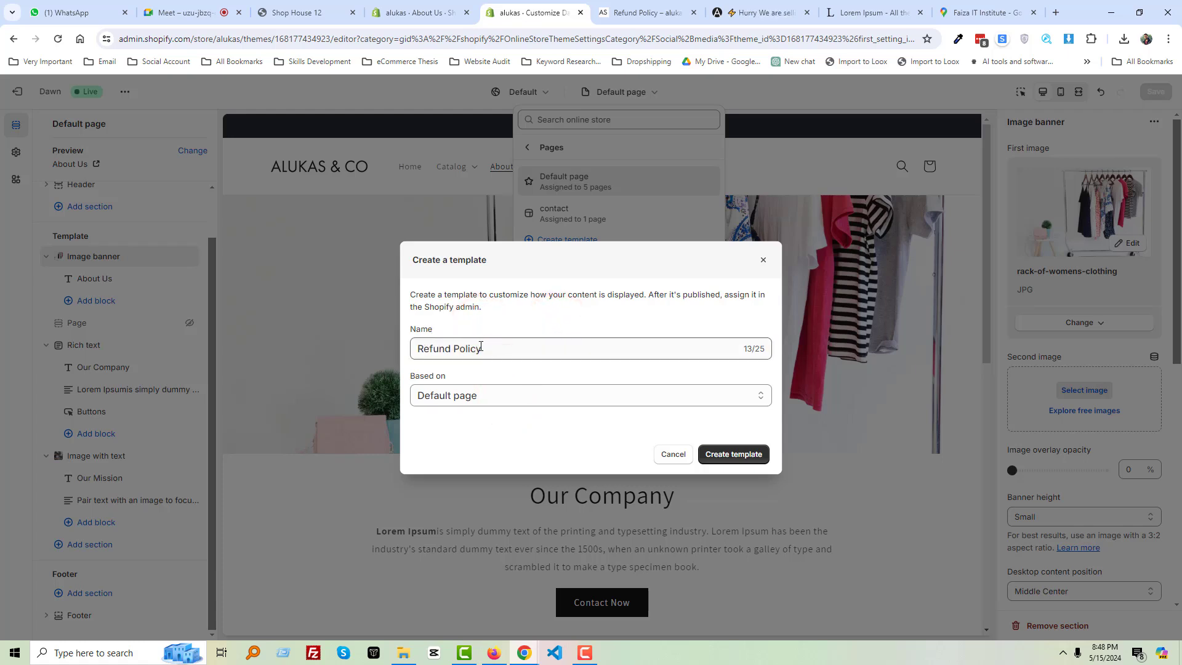
left_click(731, 454)
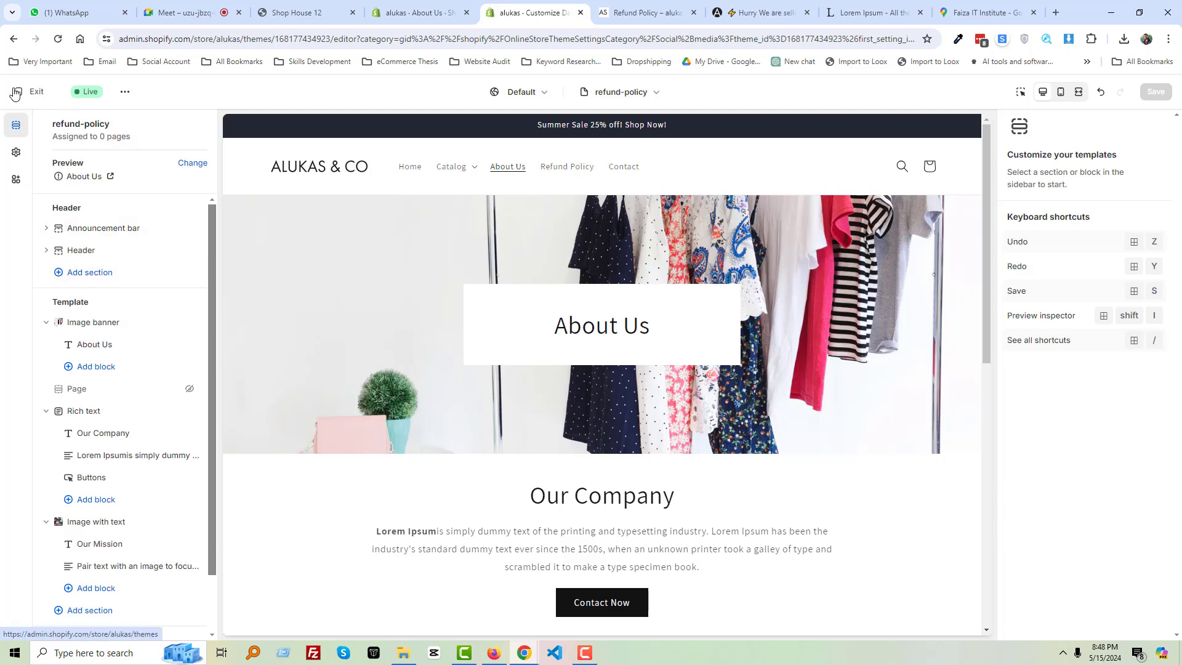
Reload the About Us page in the Shopify admin and check which theme templates it offers
left_click(407, 7)
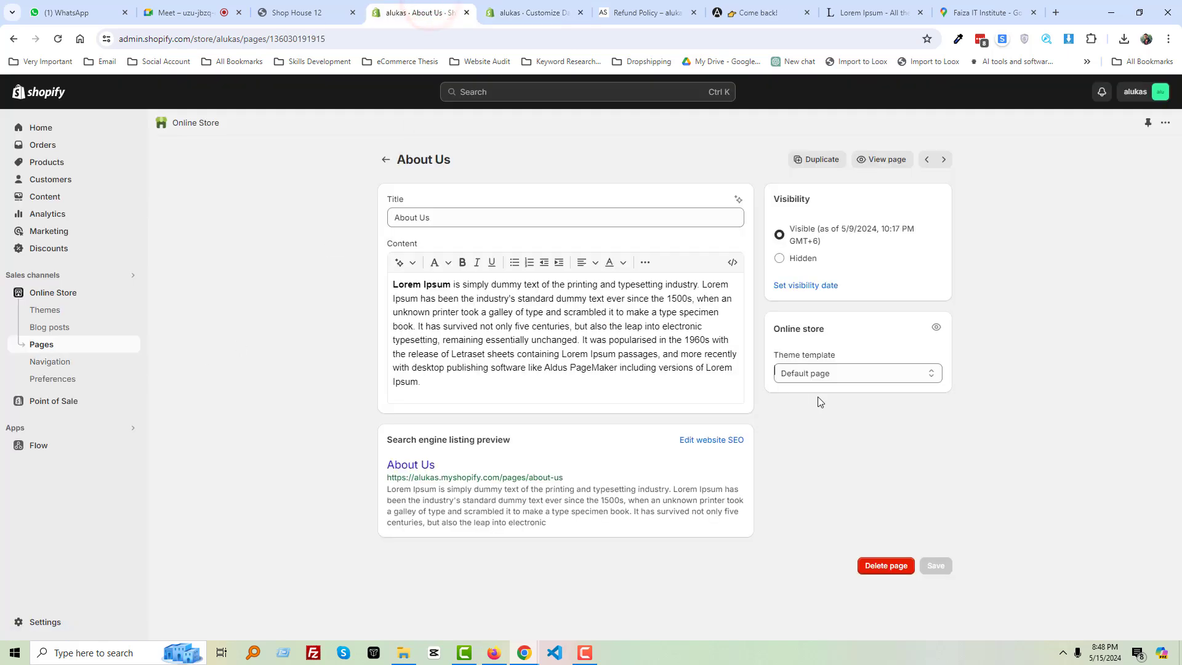
left_click(842, 373)
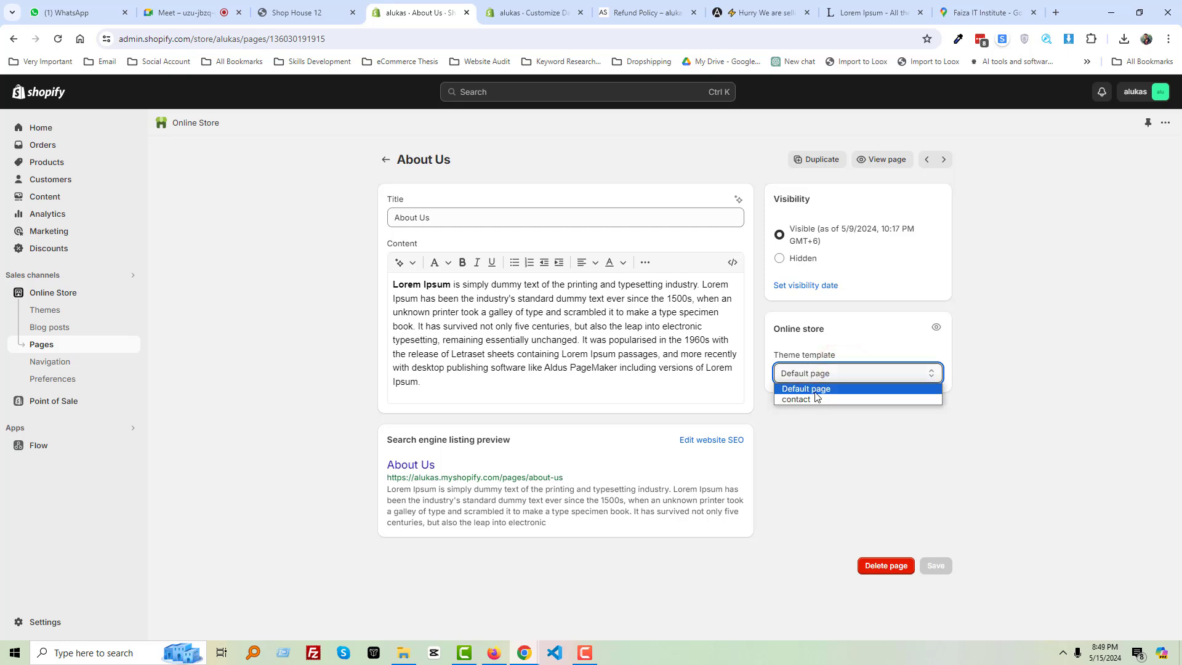
left_click(840, 438)
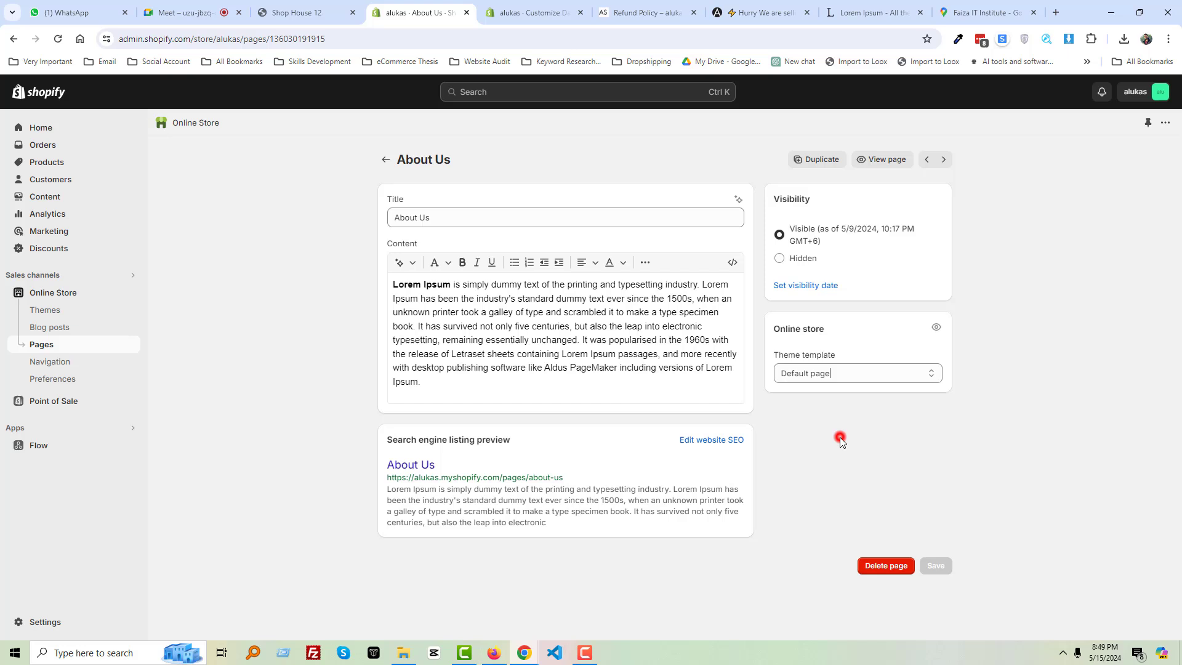
left_click(59, 40)
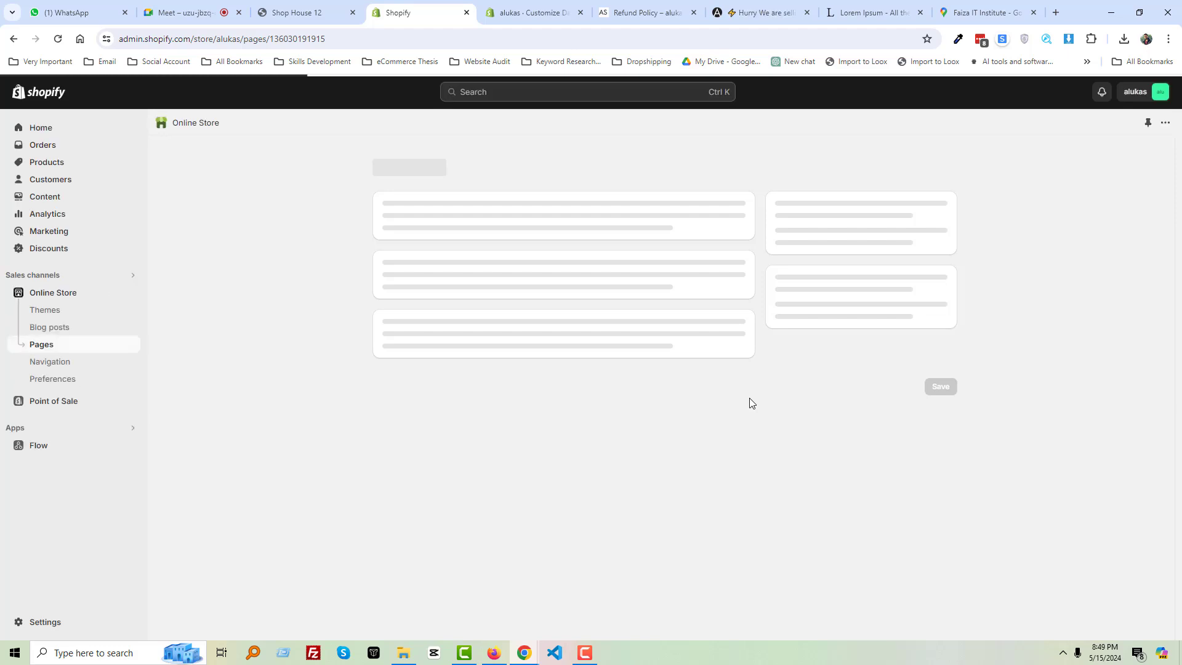
left_click(843, 372)
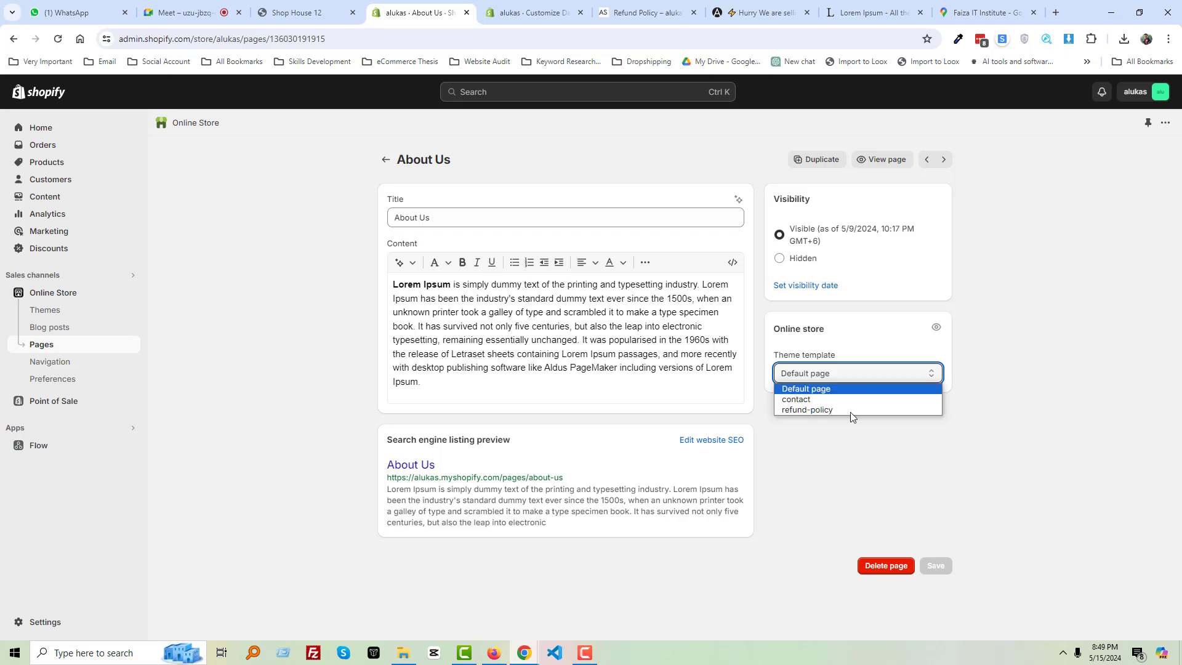
left_click(1056, 390)
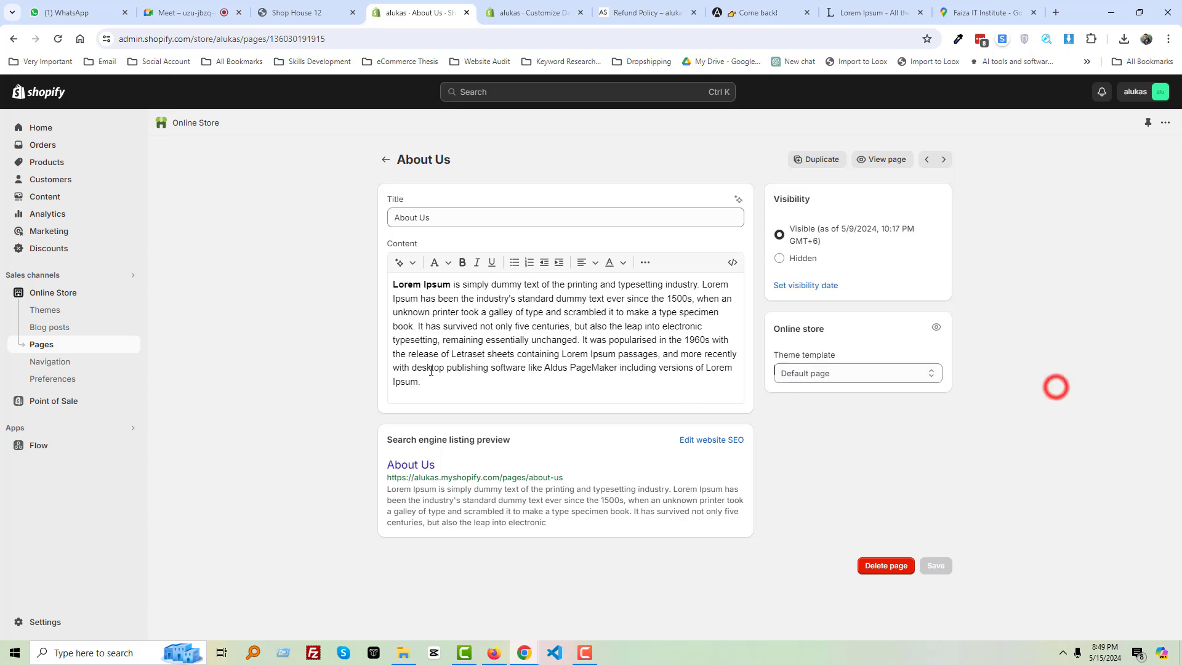
Open the Return Policy page from the store's page list and assign it the refund-policy theme template
left_click(58, 348)
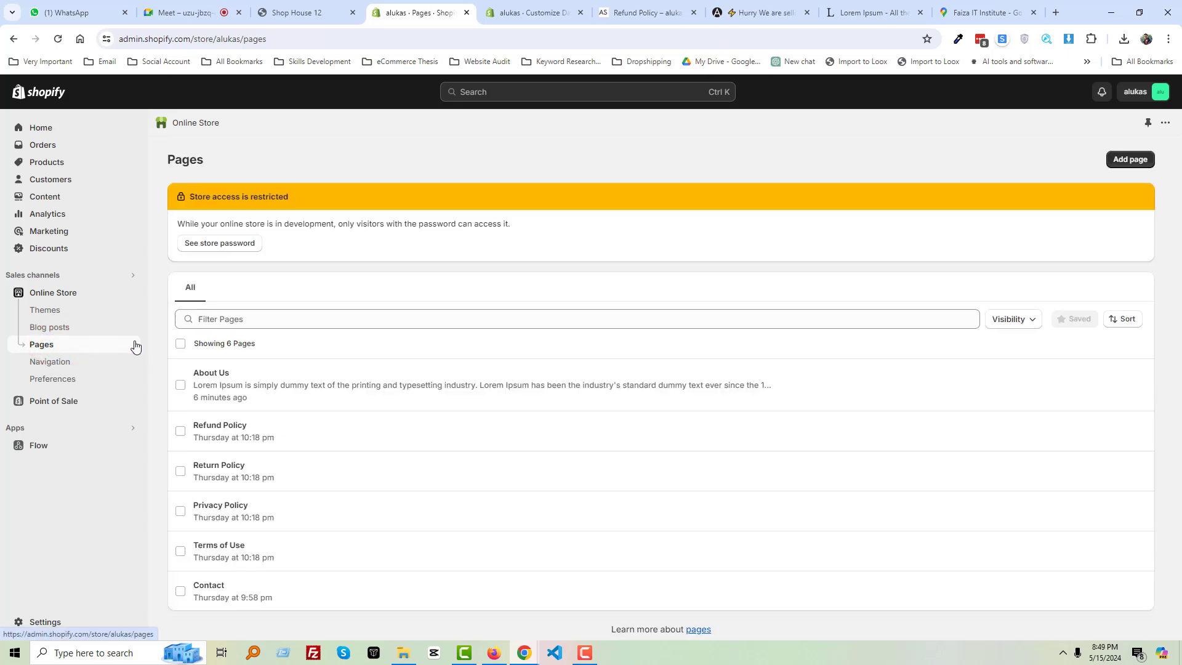
left_click(294, 464)
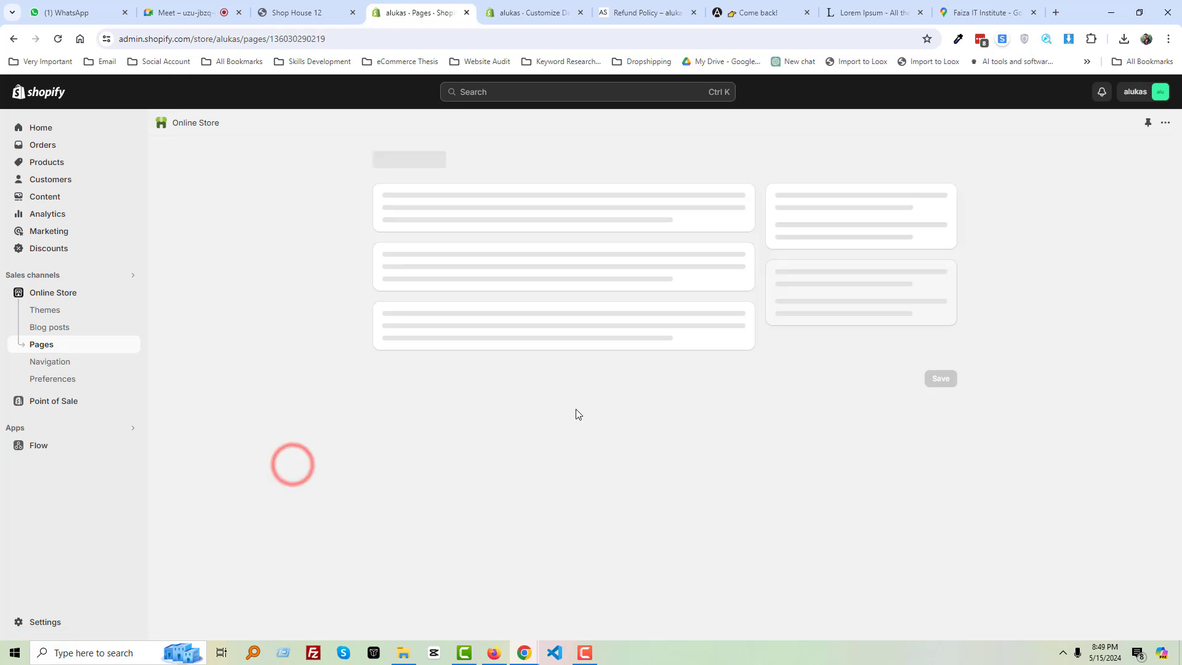
left_click(826, 375)
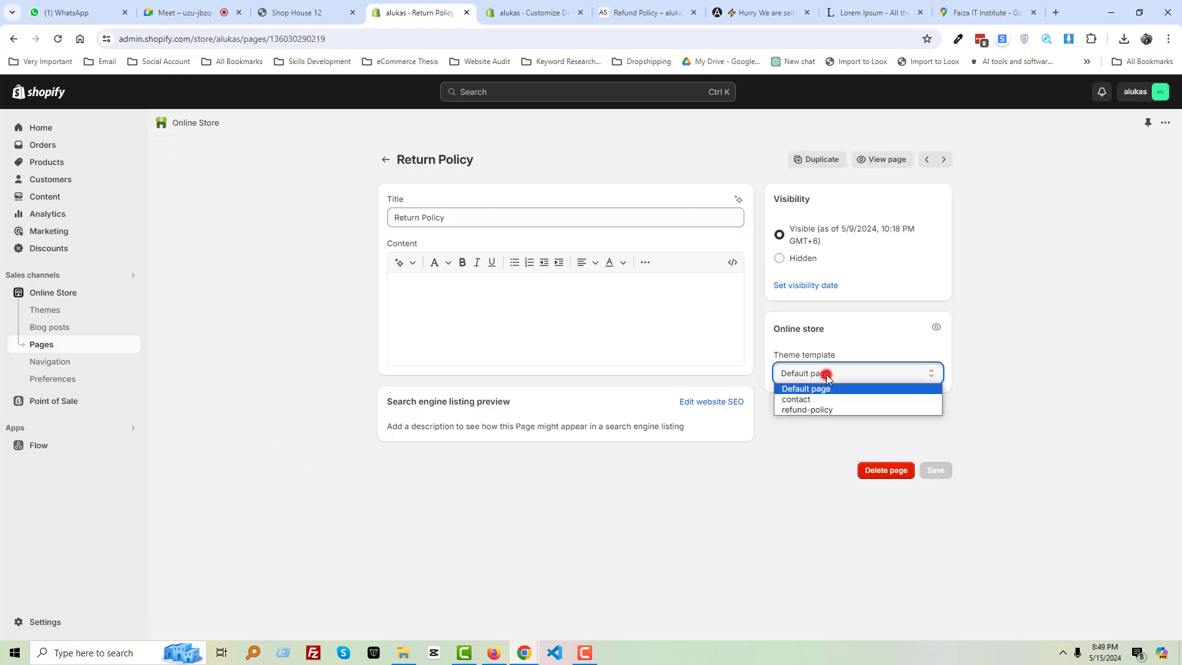
left_click(807, 410)
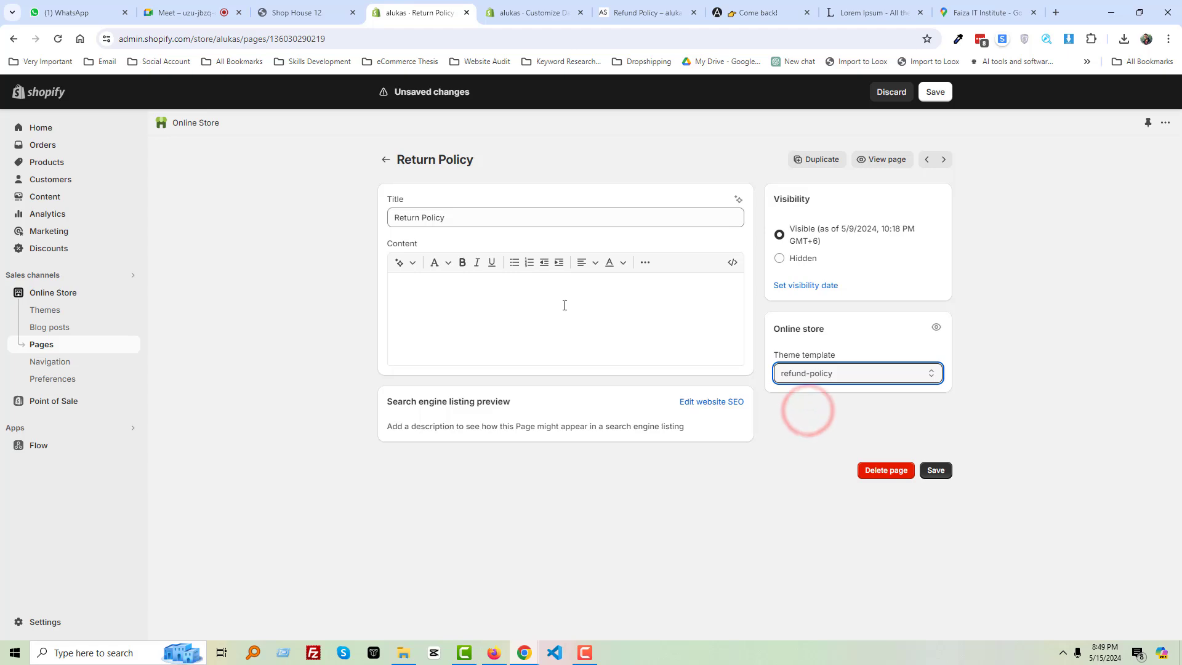
Switch to lipsum.com and copy the text from "What is Lorem Ipsum?" through "Where can I get some?"
left_click(873, 11)
scroll(779, 539, "down", 3)
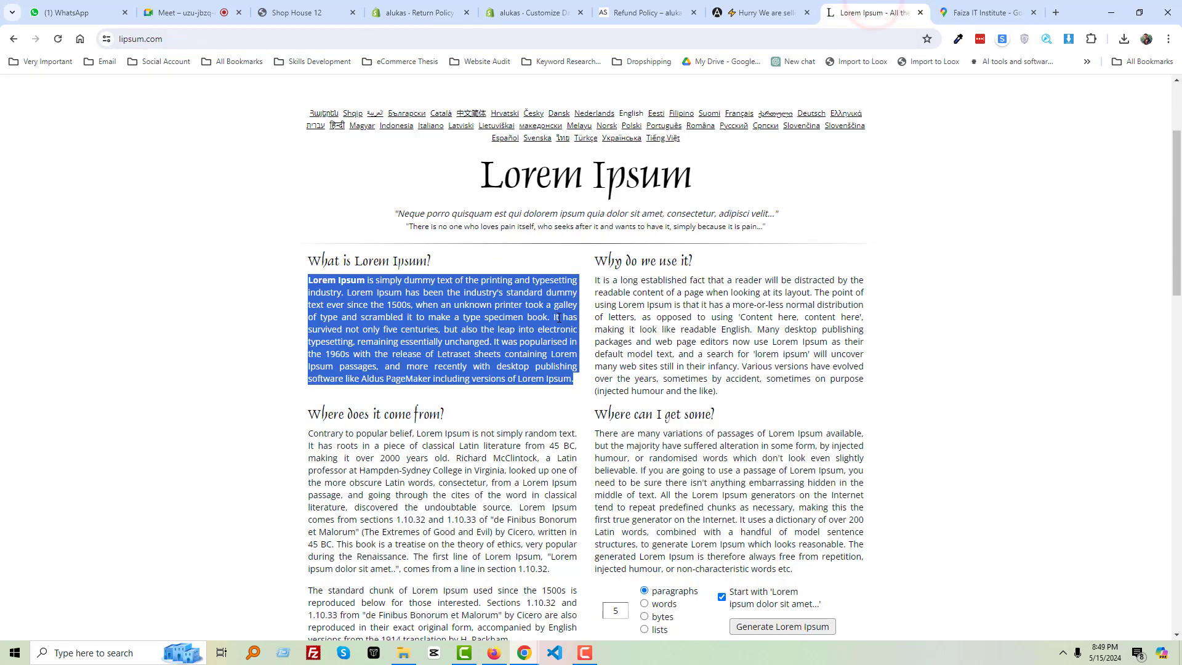
left_click_drag(803, 548, 323, 229)
Paste the copied Lorem Ipsum sections into the Return Policy page's content and save the page
left_click(620, 18)
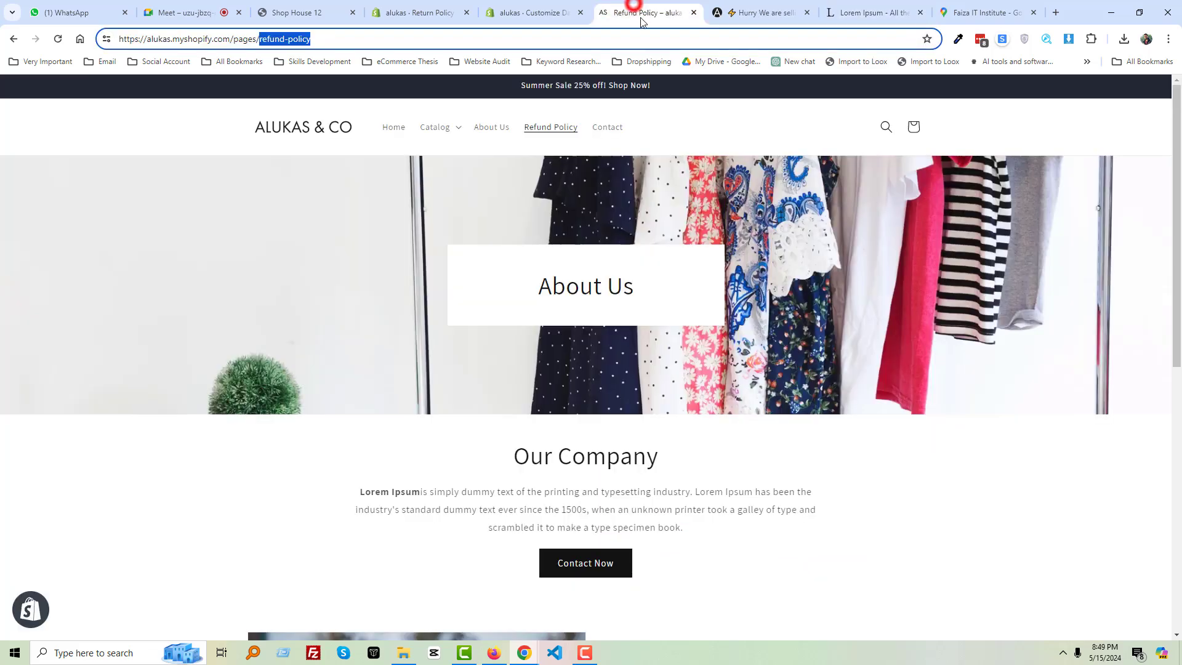
left_click(508, 10)
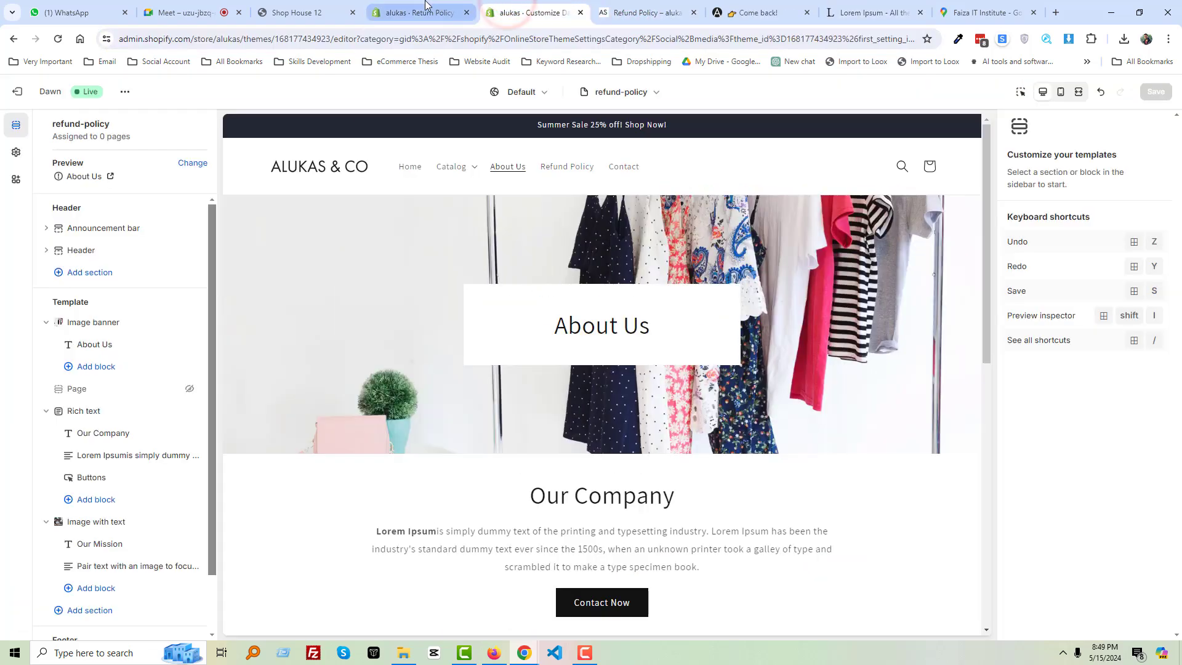
left_click(437, 7)
left_click(518, 304)
key("ctrl+v")
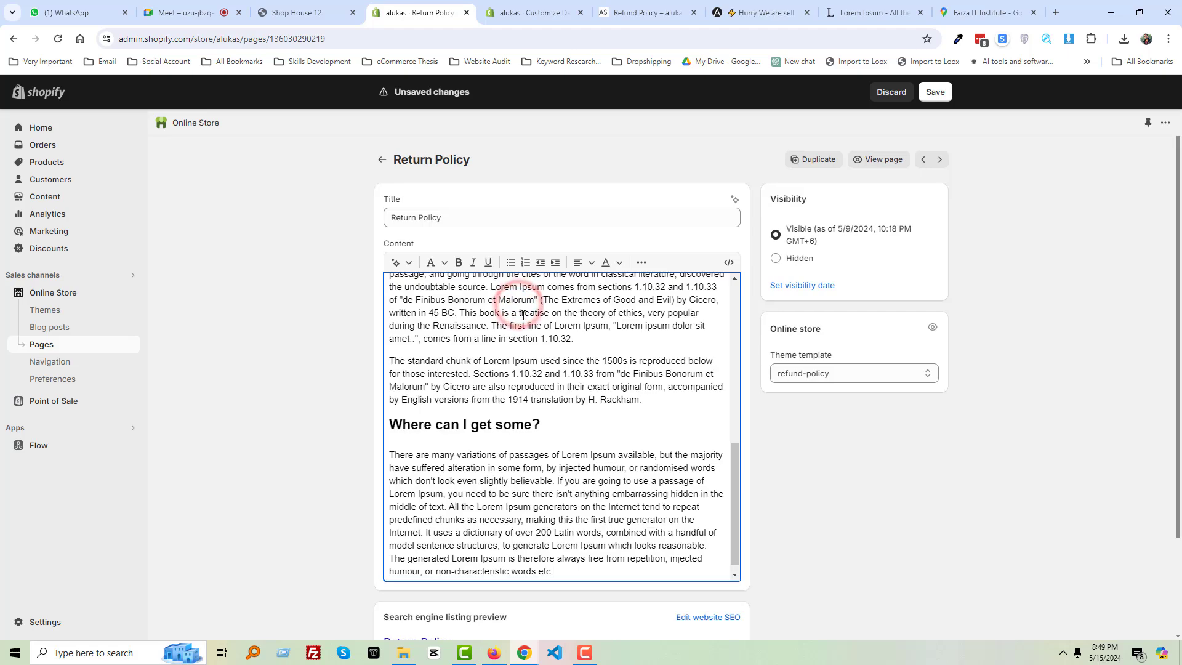
scroll(519, 304, "up", 10)
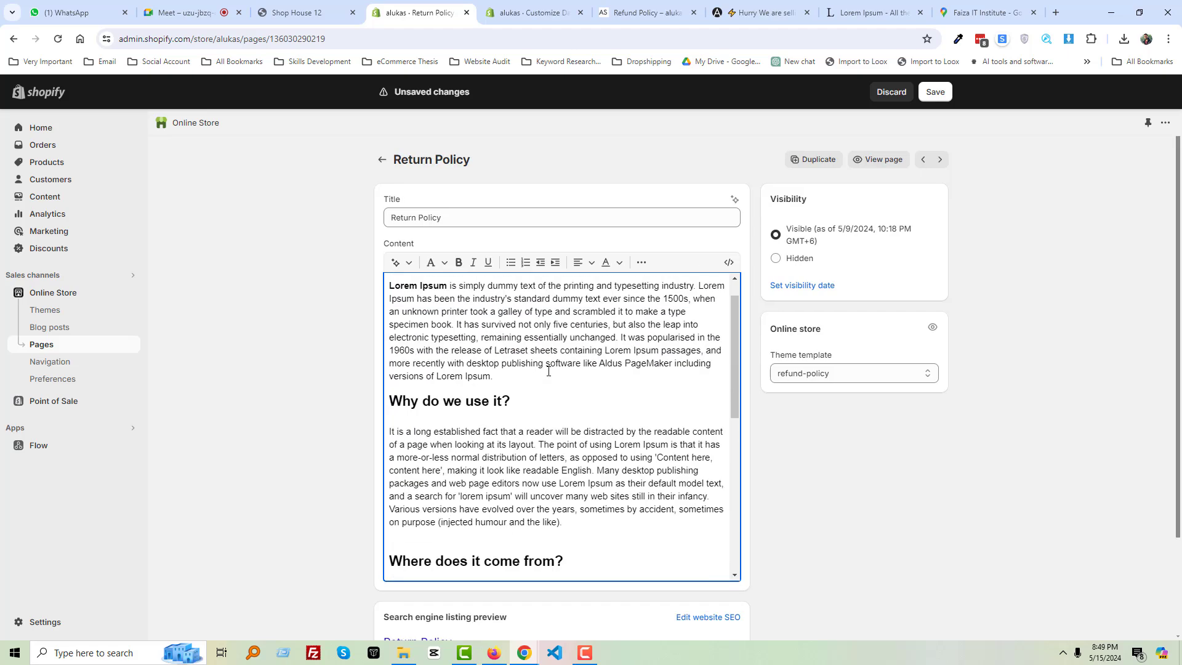
left_click(935, 91)
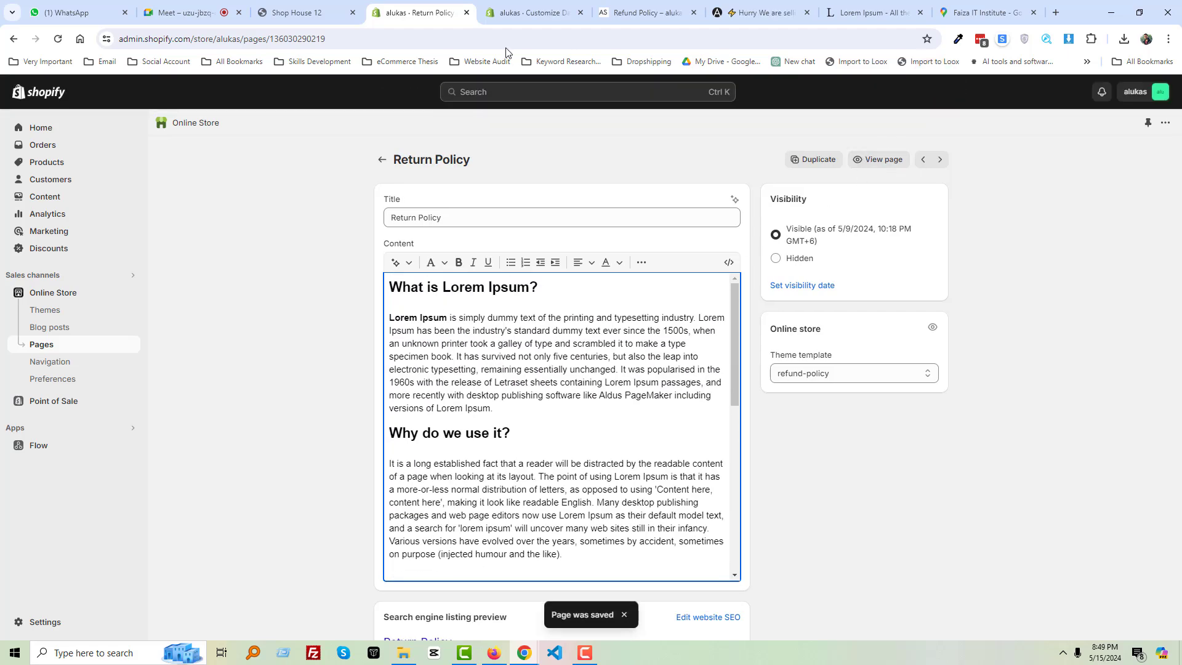
Reload the Refund Policy page on the live storefront and check its banner and content
left_click(647, 13)
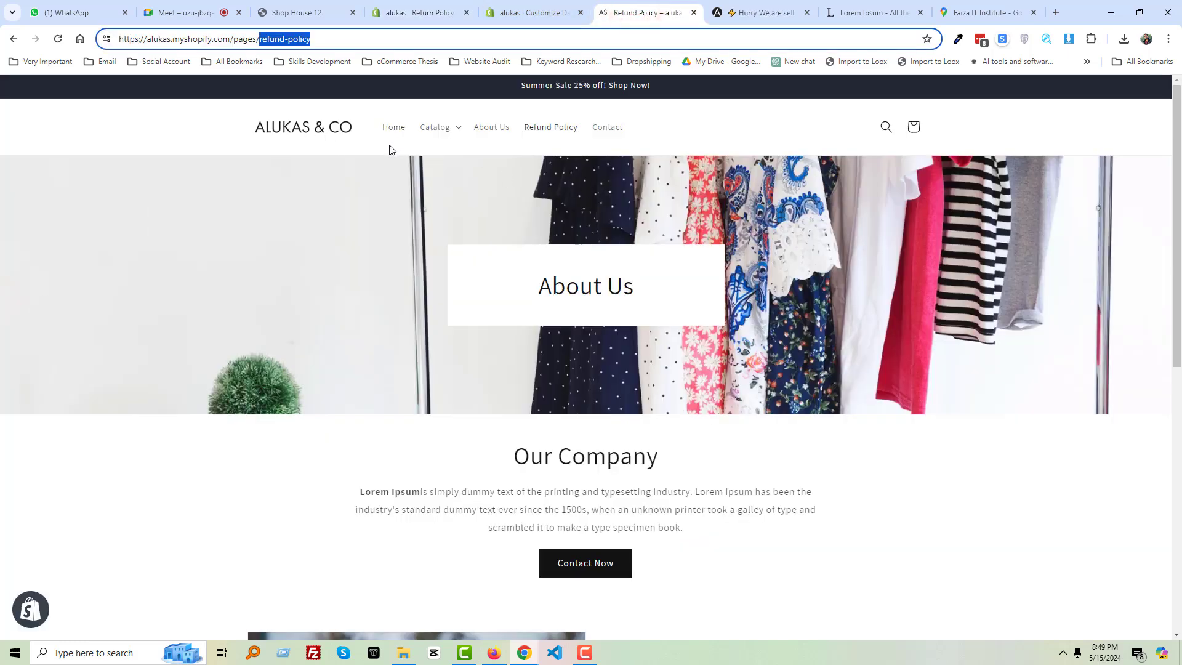
key("Return")
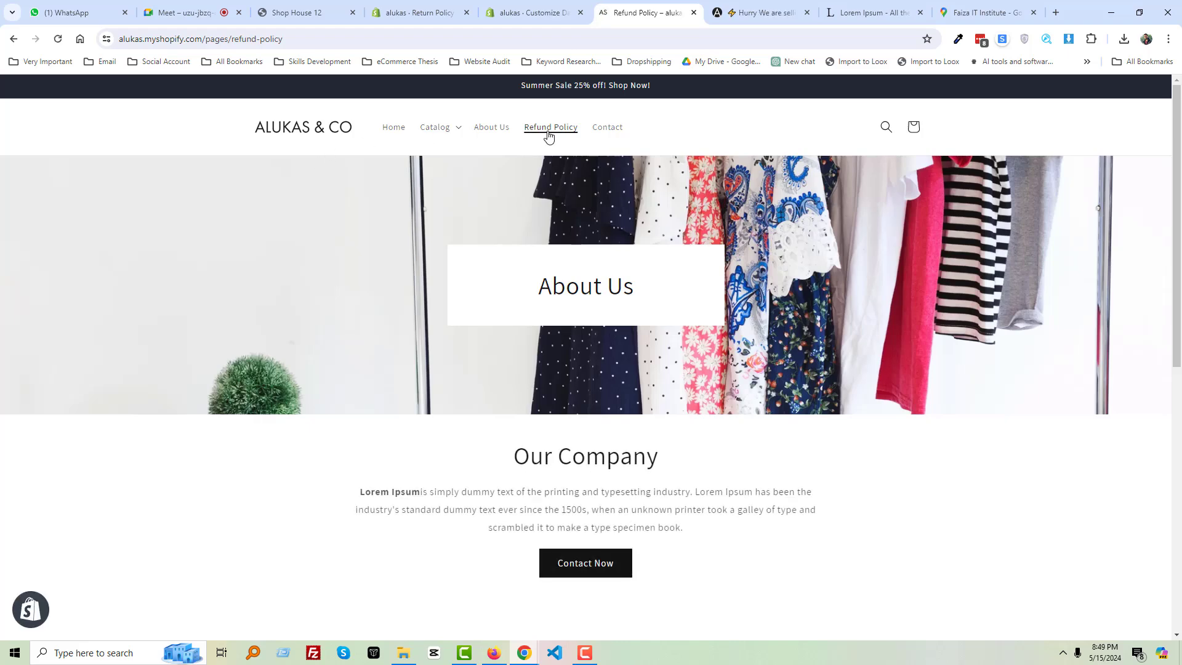
left_click(549, 132)
left_click(555, 135)
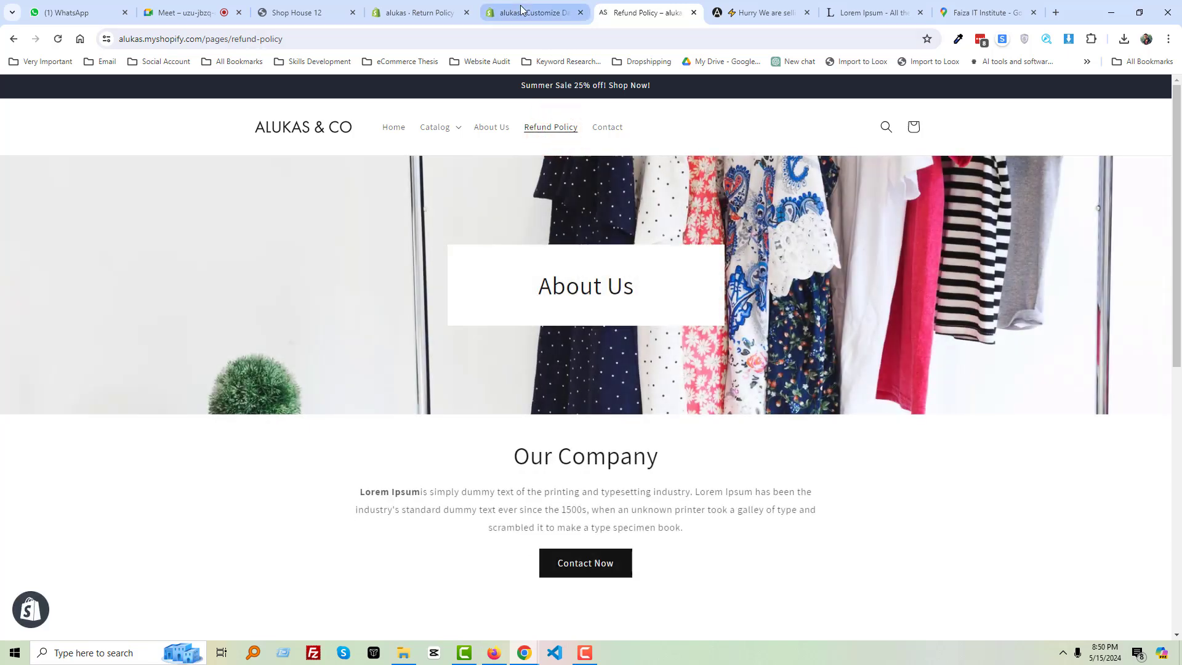
Return to the Return Policy page in the admin and view it on the live storefront
left_click(520, 10)
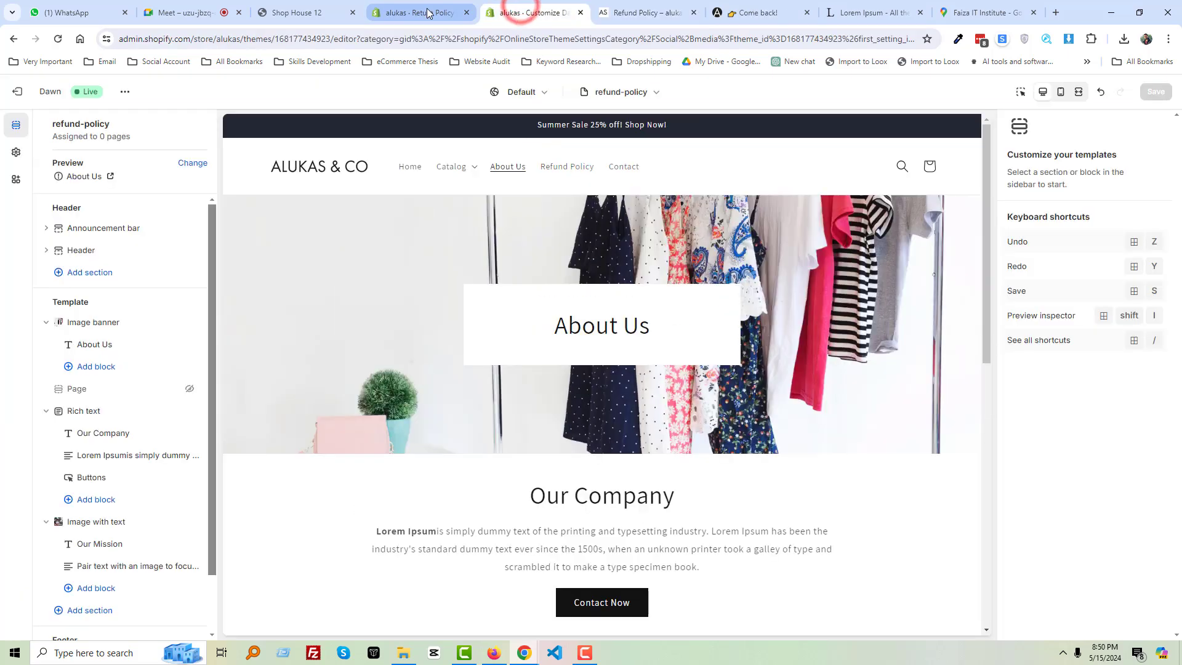
left_click(424, 11)
left_click(794, 441)
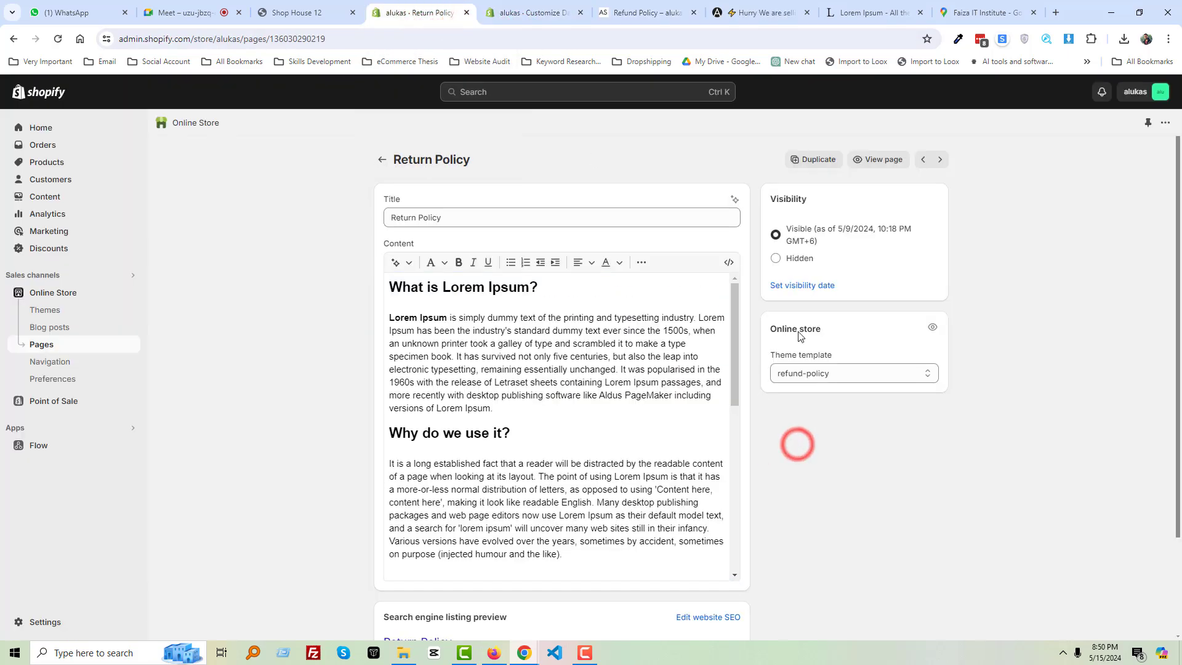
left_click(864, 160)
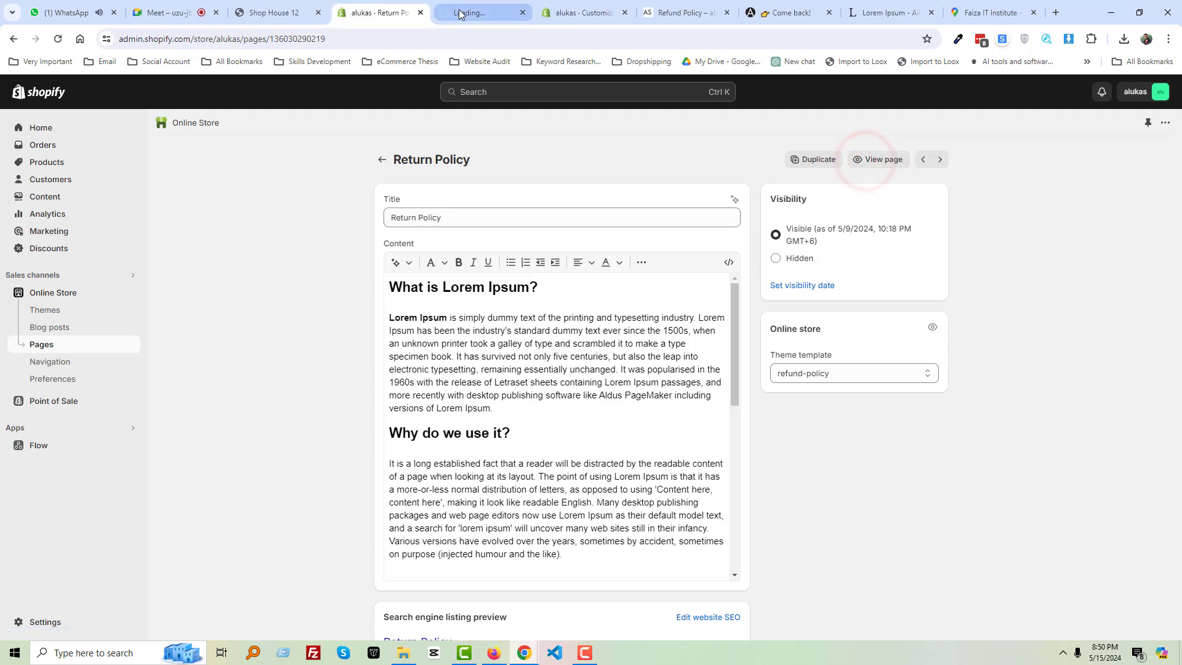
left_click(467, 12)
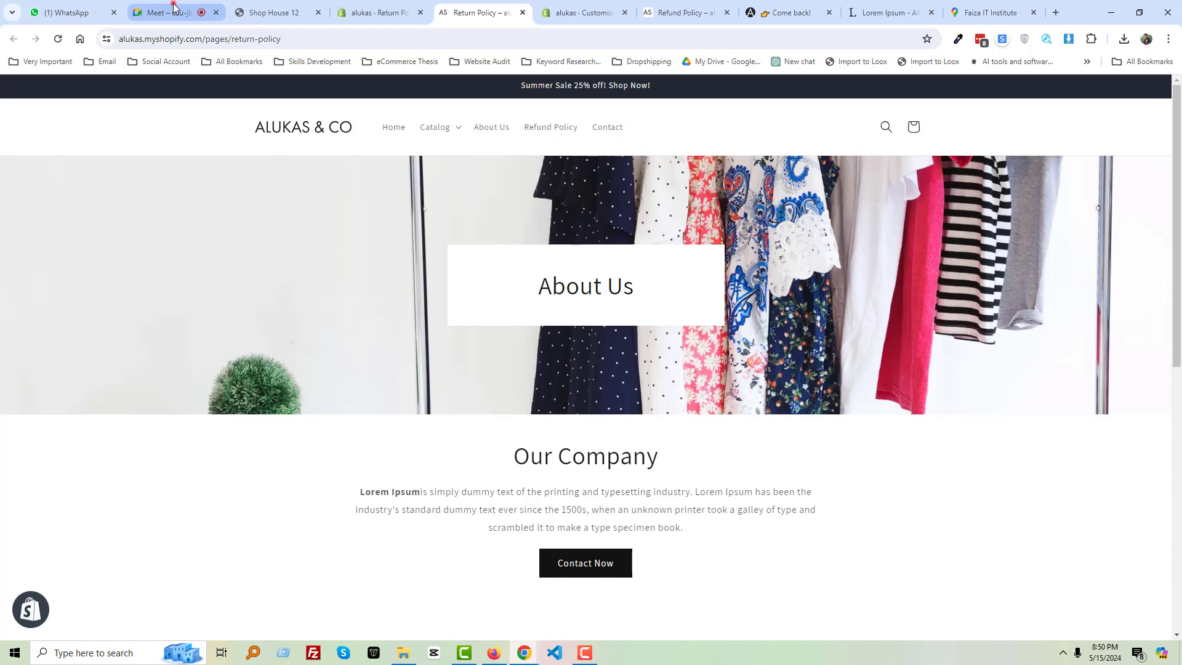
Switch to the Google Meet call, mute the microphone and unmute it again
left_click(197, 9)
left_click(470, 617)
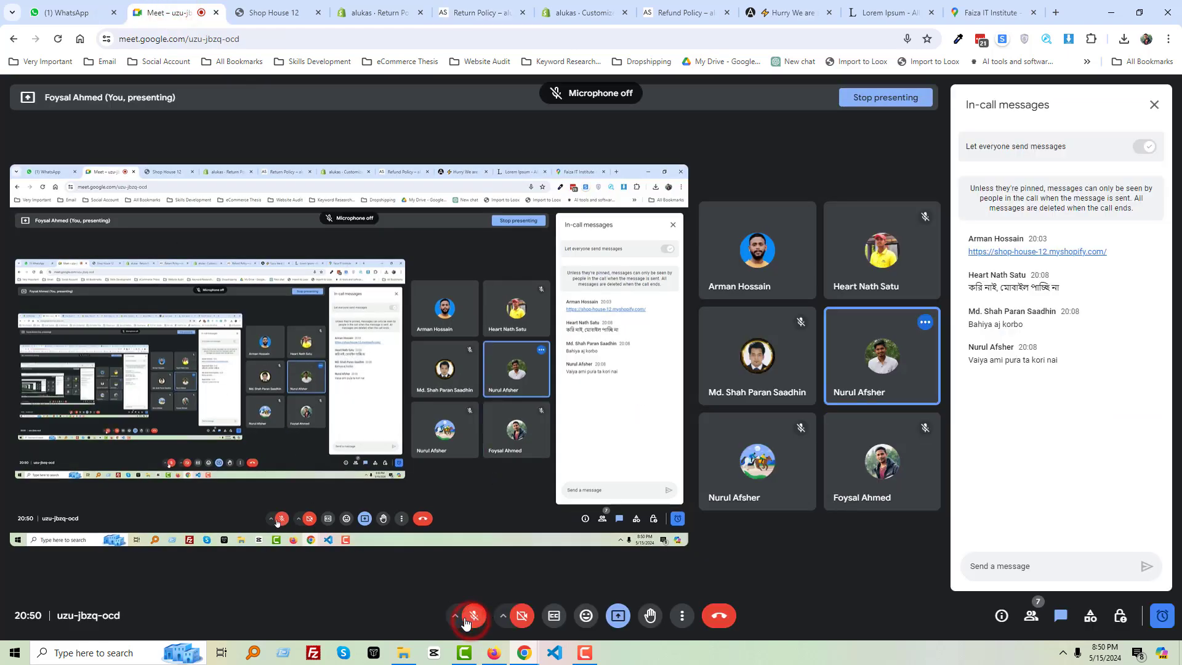
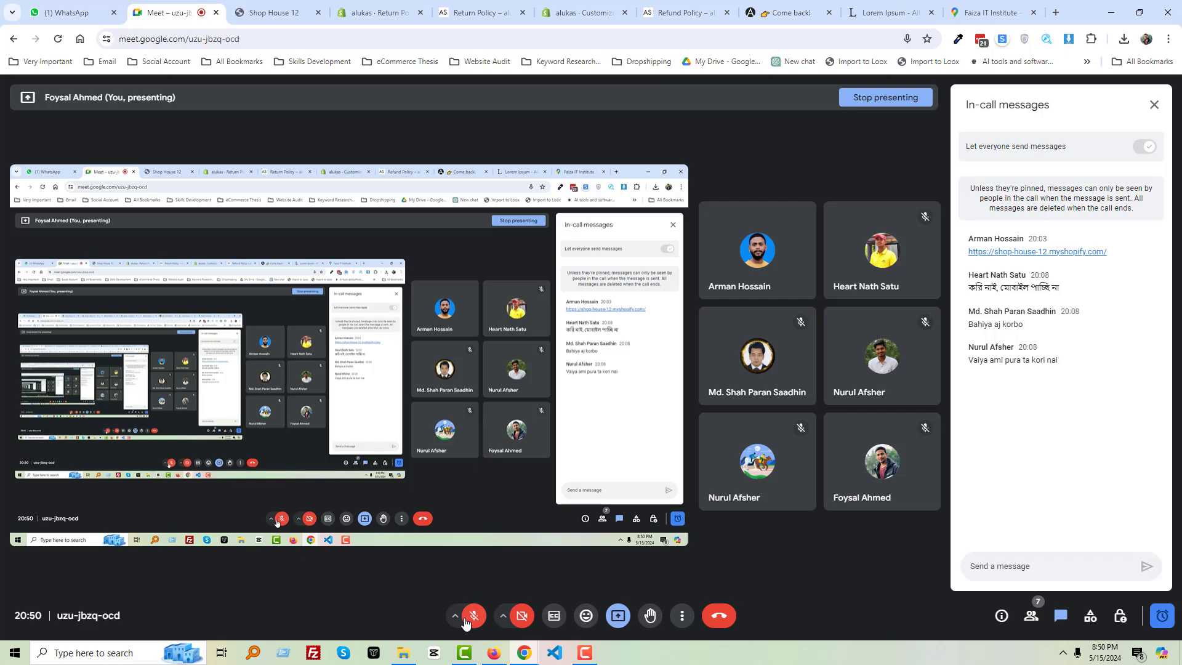
left_click(467, 621)
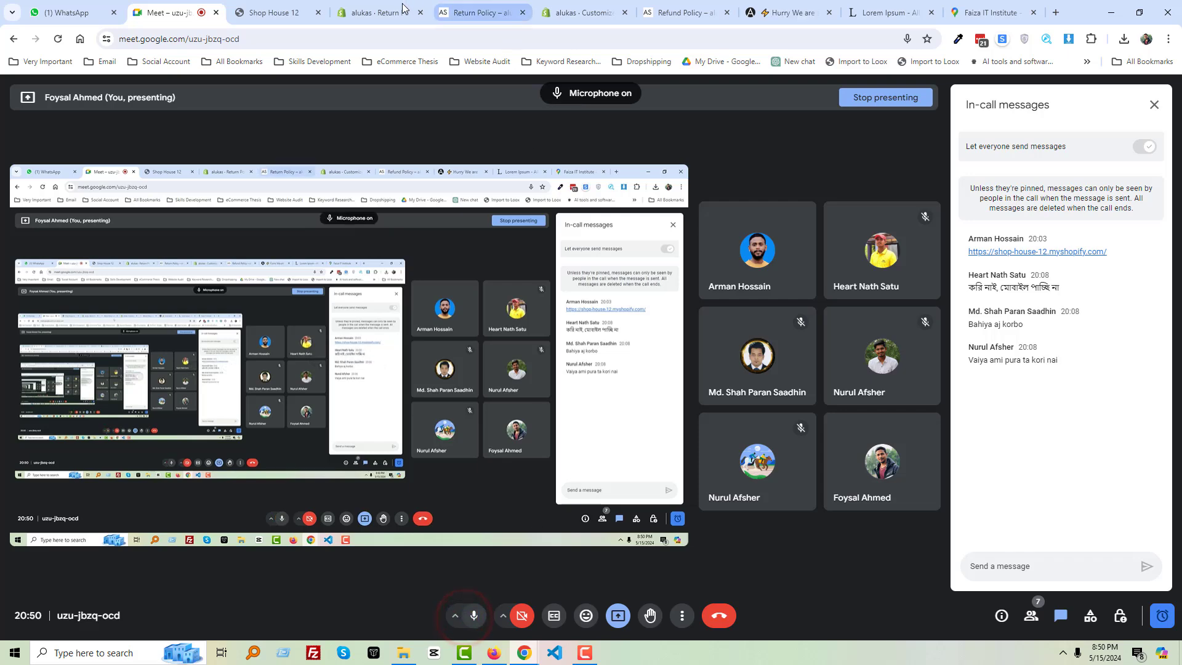
Return to the theme editor, load the refund-policy page template and look through its sections in the preview
left_click(374, 12)
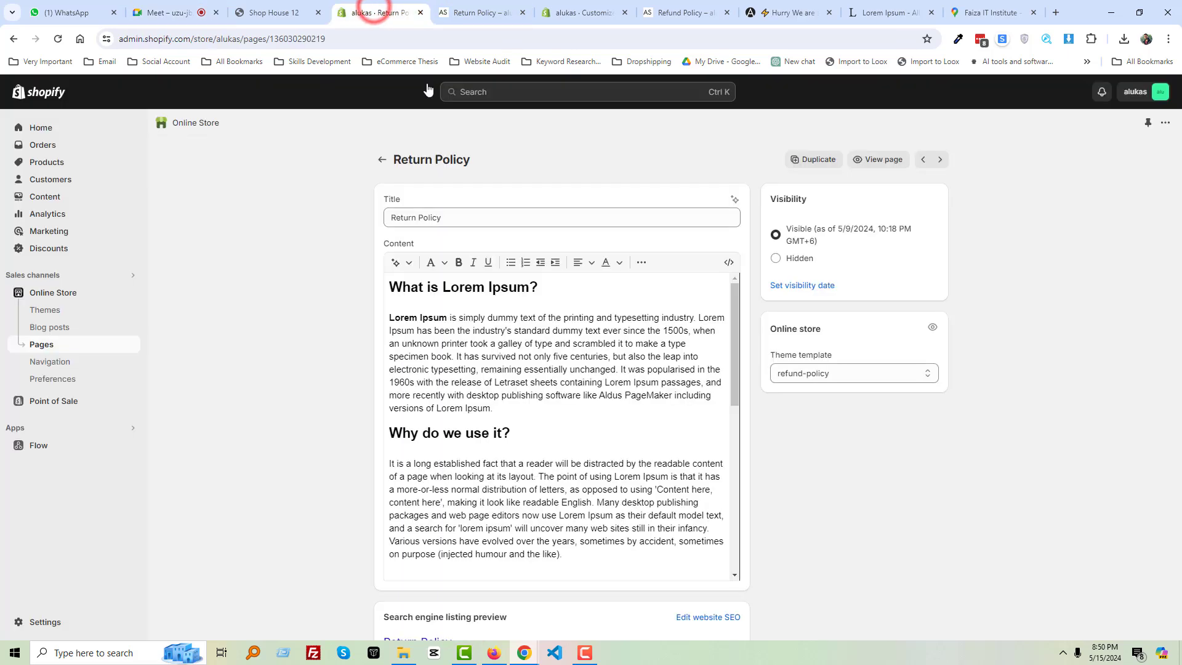
left_click(471, 13)
left_click(593, 7)
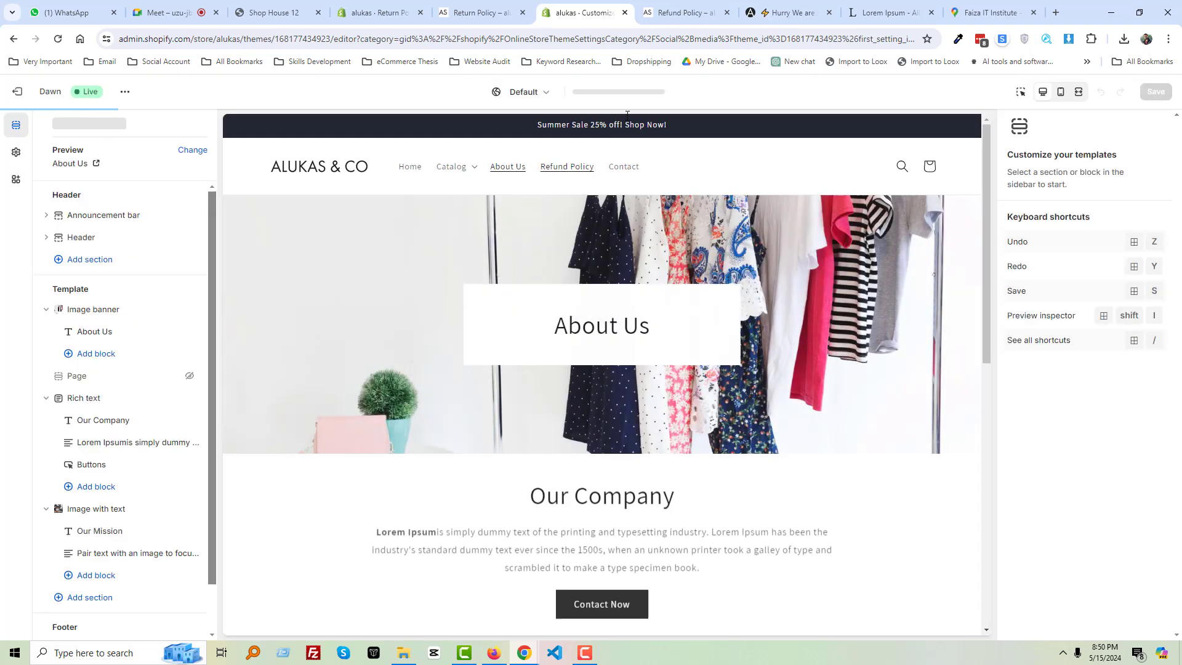
left_click(643, 92)
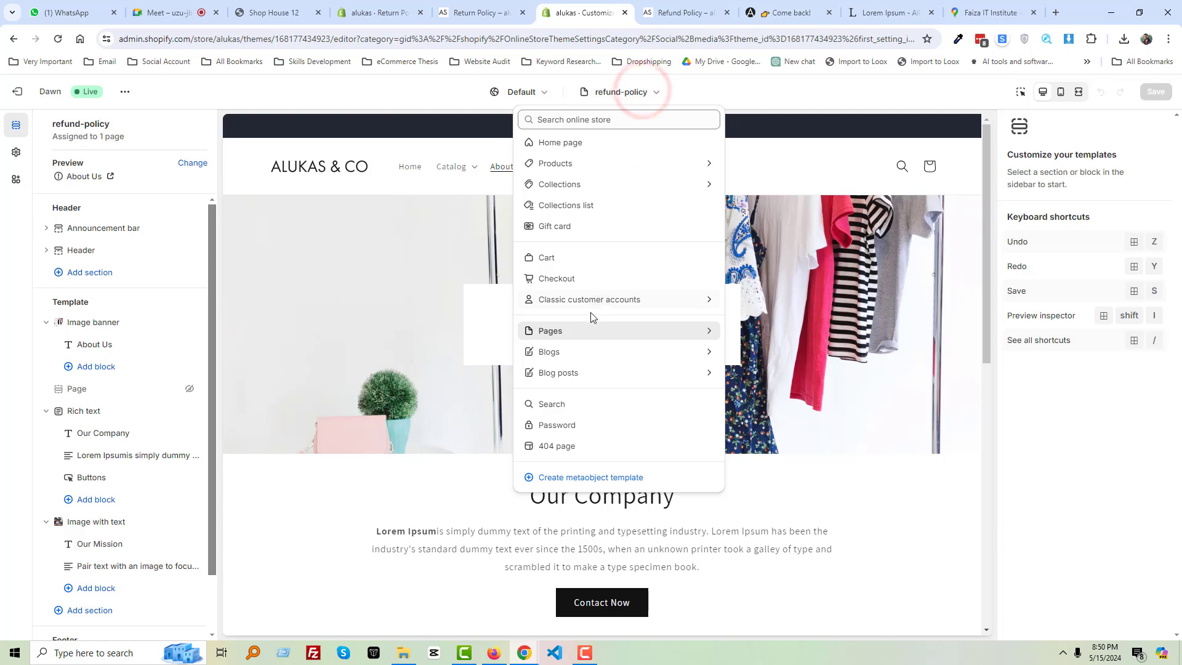
left_click(595, 334)
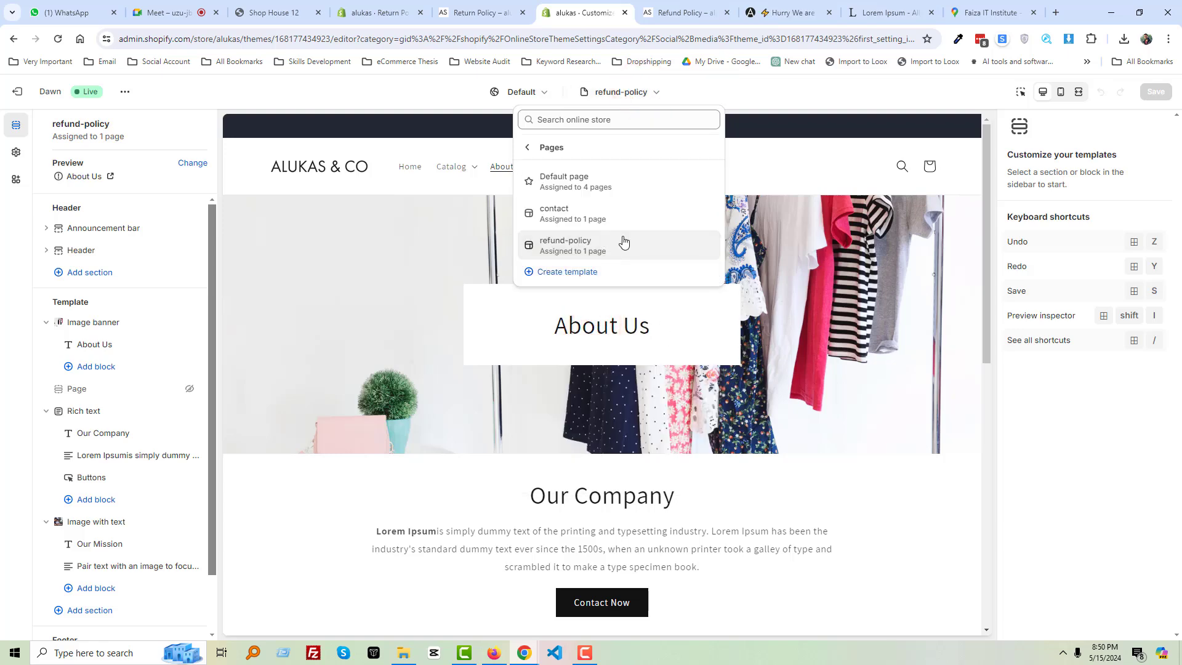
left_click(606, 247)
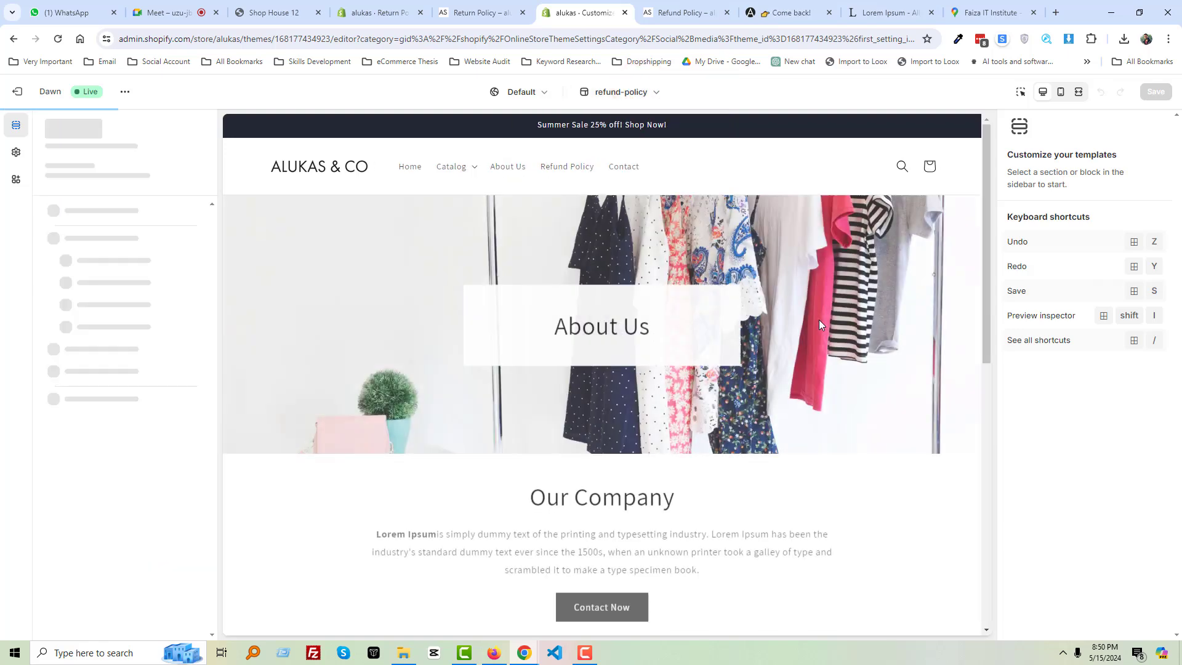
scroll(820, 321, "down", 1)
scroll(821, 323, "down", 10)
scroll(747, 338, "up", 10)
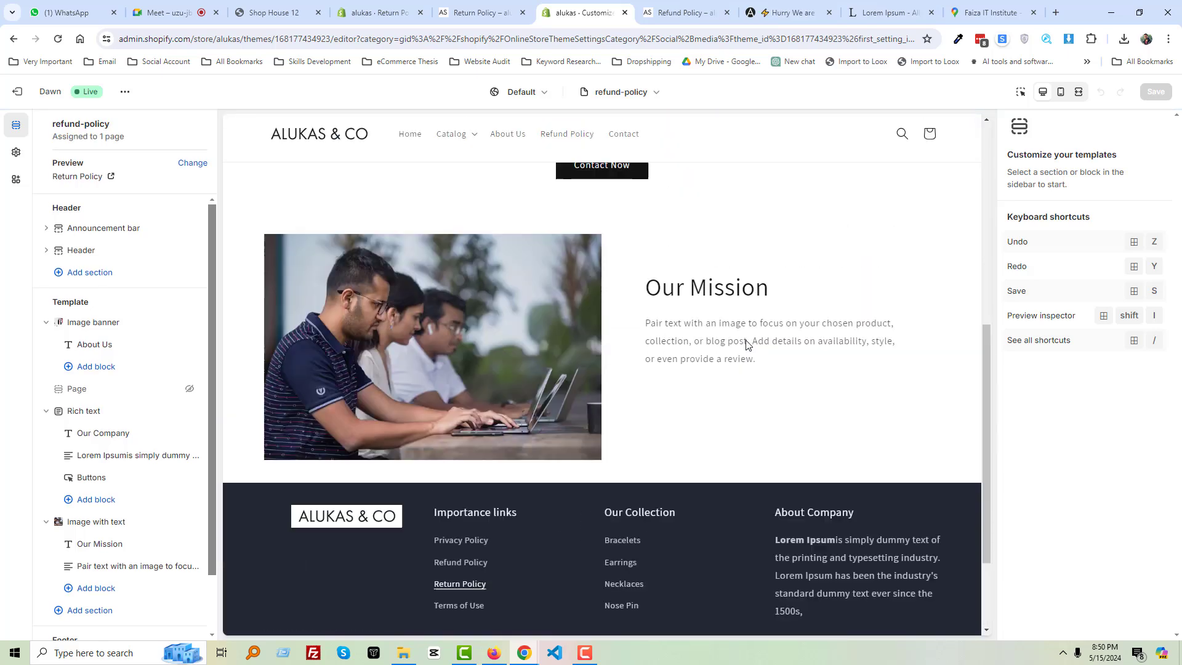
Take the Shopify admin back to its home page and close the leftover storefront and theme editor tabs
left_click(471, 9)
left_click(379, 12)
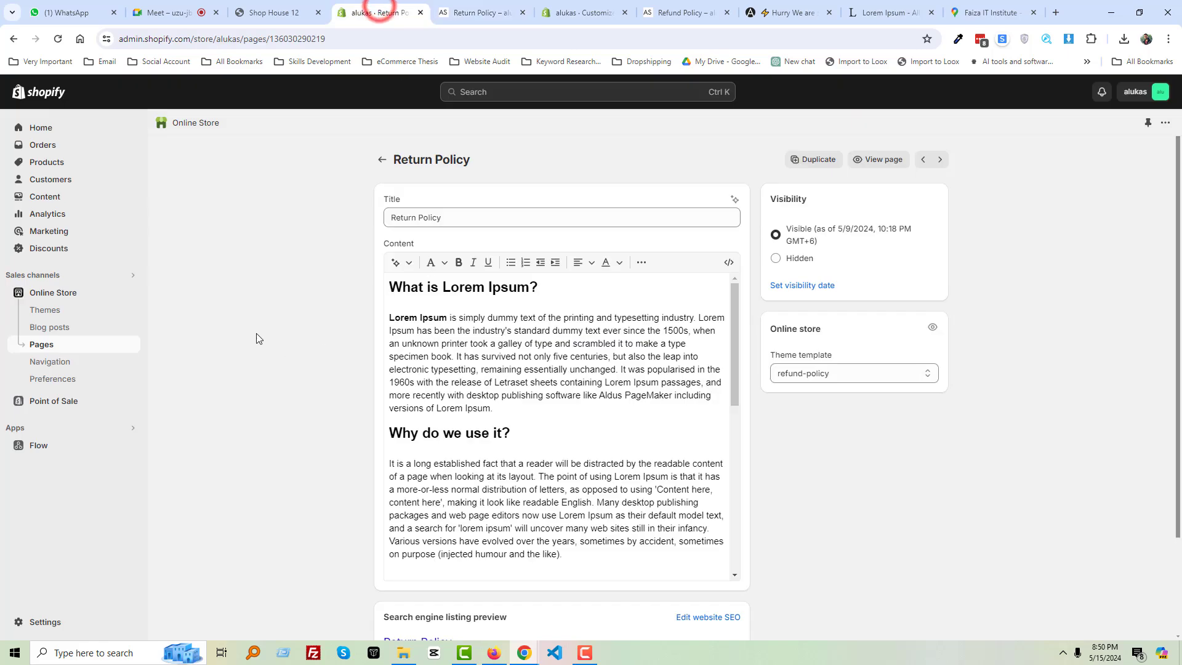
left_click(41, 128)
left_click(484, 13)
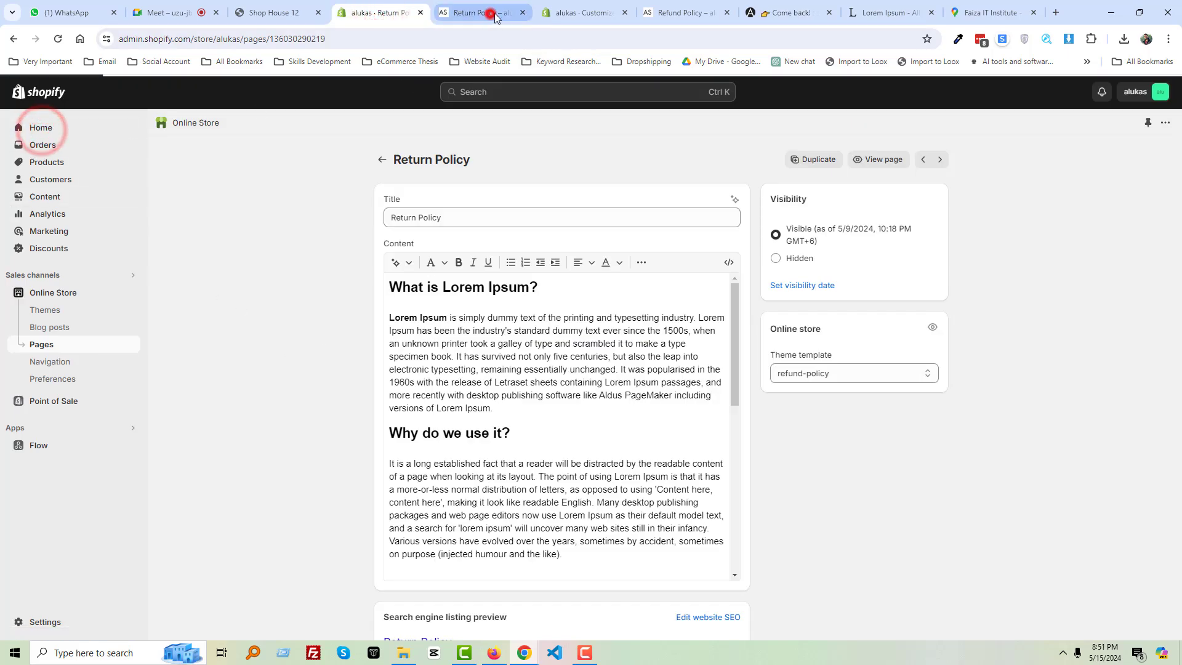
left_click(522, 12)
left_click(522, 12)
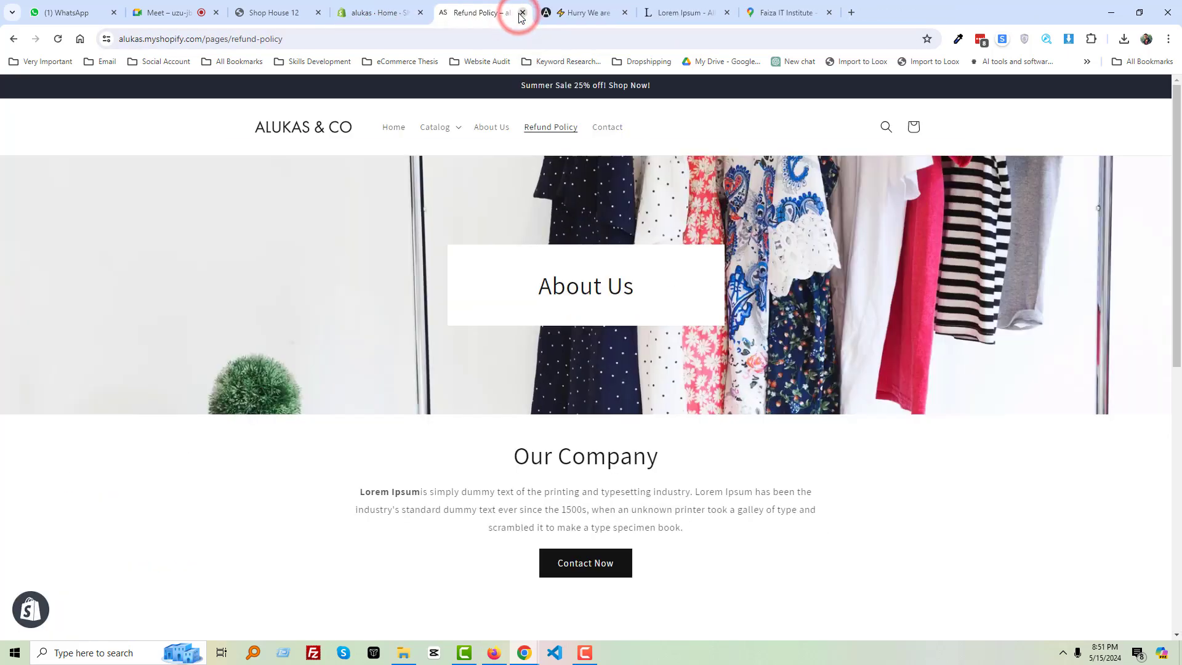
left_click(522, 12)
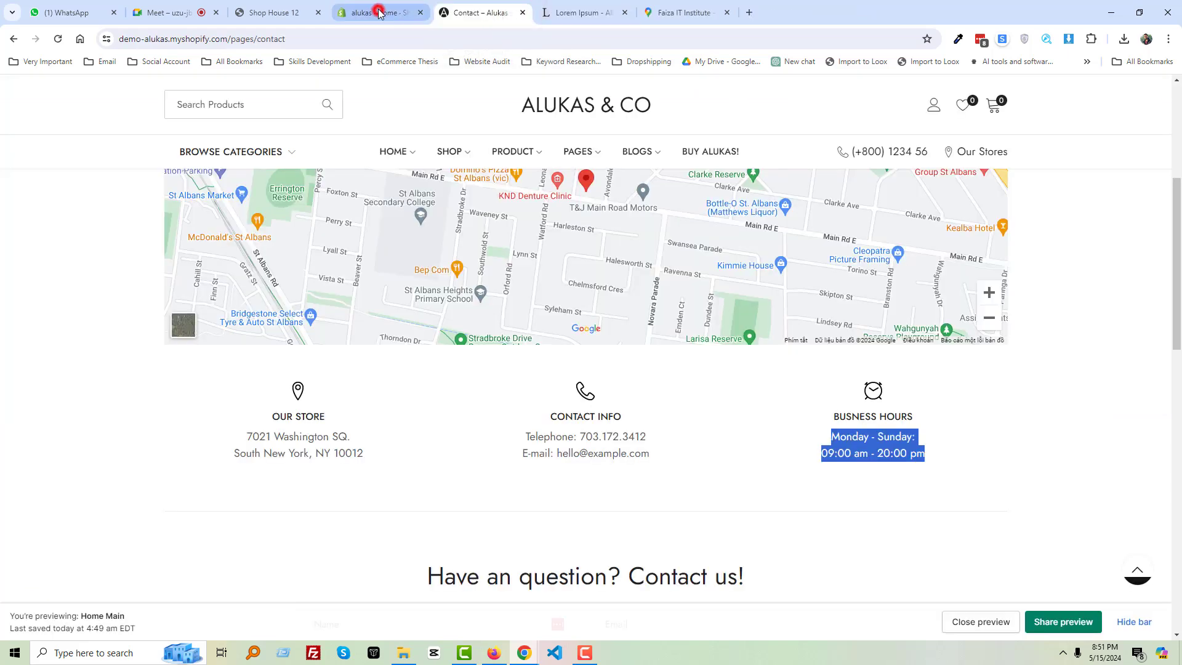
Open the Return Policy page from the online store's Pages list and view it on the live storefront
left_click(380, 12)
left_click(271, 366)
left_click(52, 297)
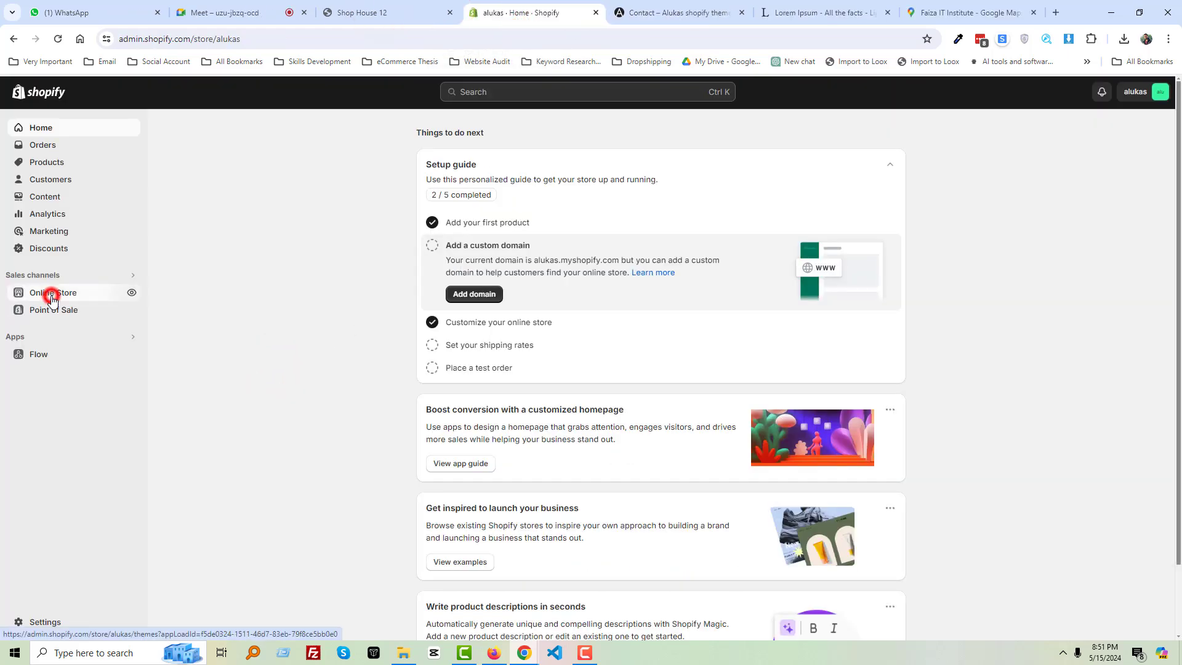
left_click(60, 348)
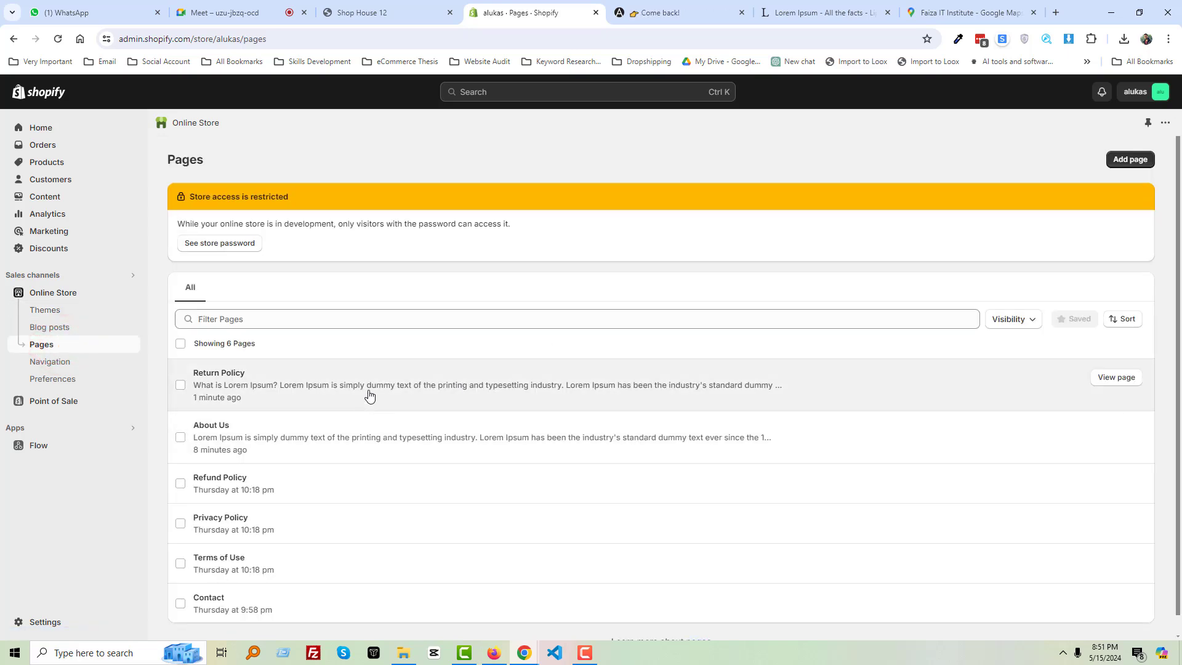
left_click(630, 379)
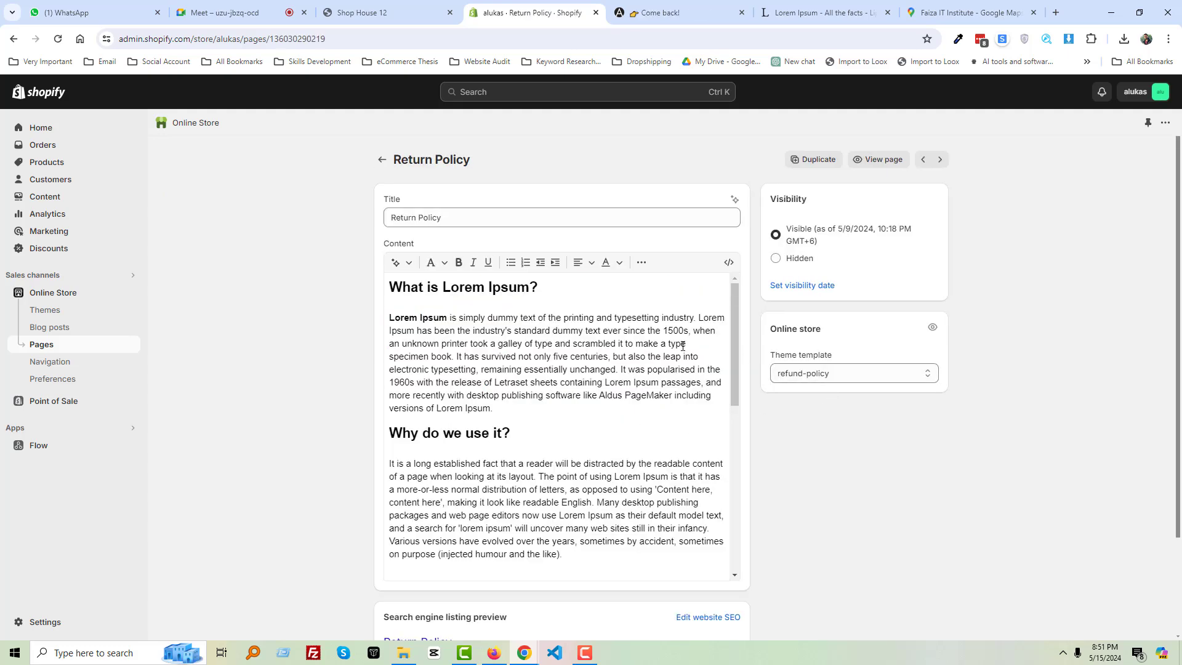
left_click(879, 161)
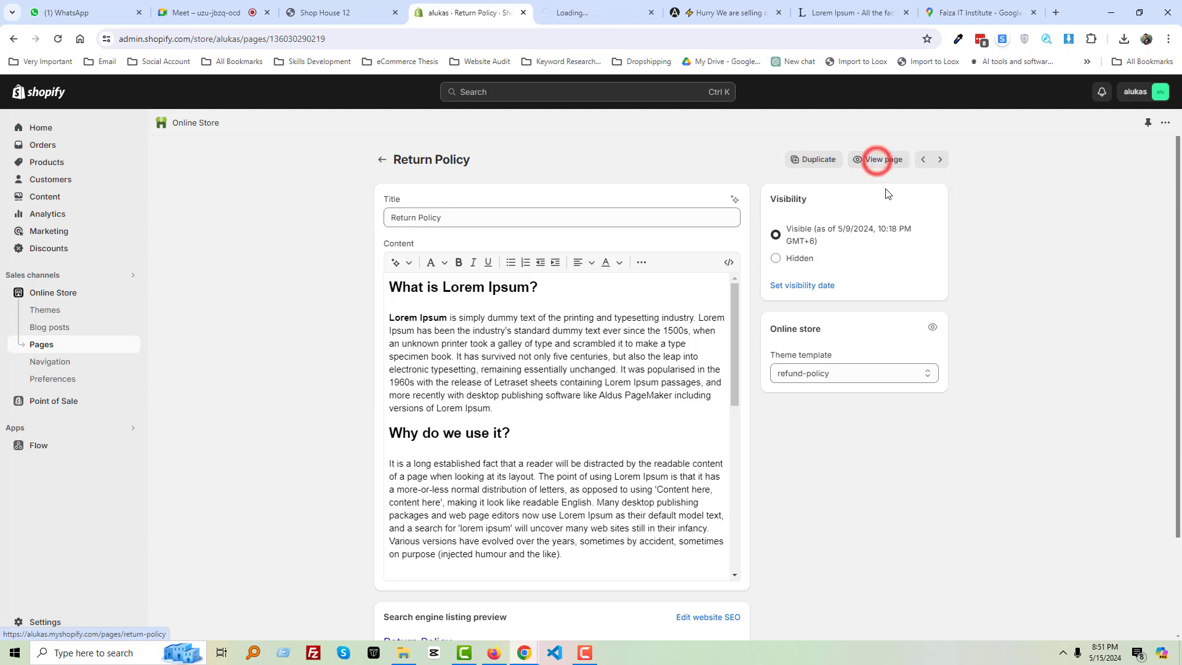
left_click(576, 8)
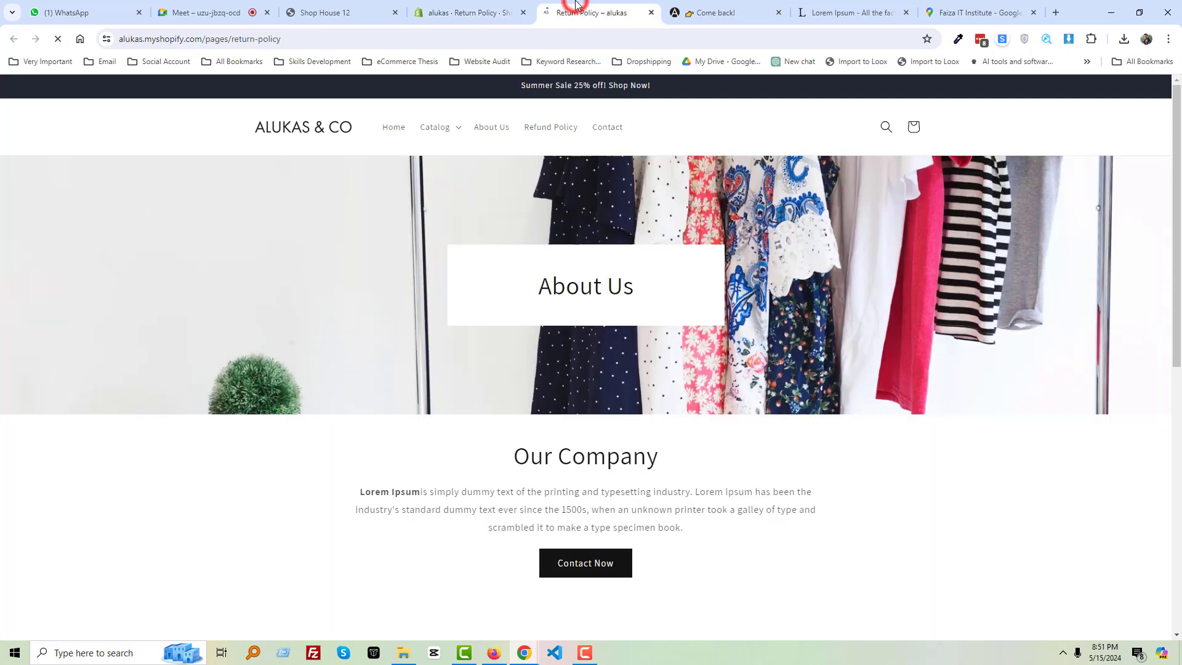
Open the live Dawn theme for customization and load the refund-policy page template
left_click(465, 5)
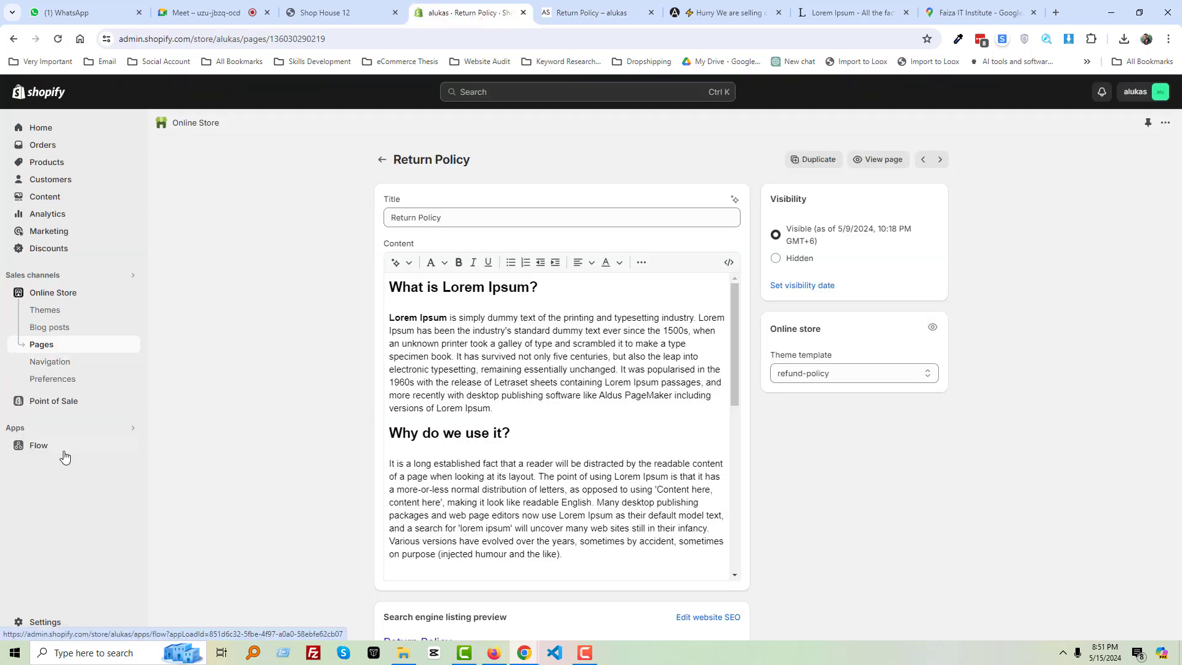
left_click(59, 297)
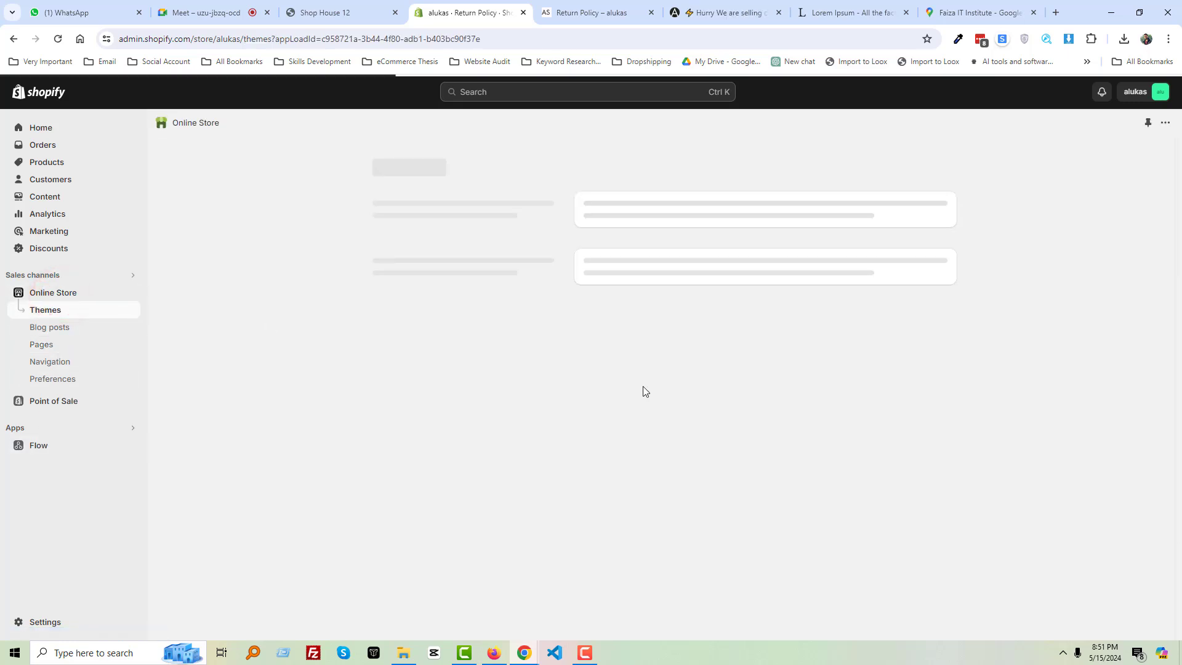
left_click(910, 432)
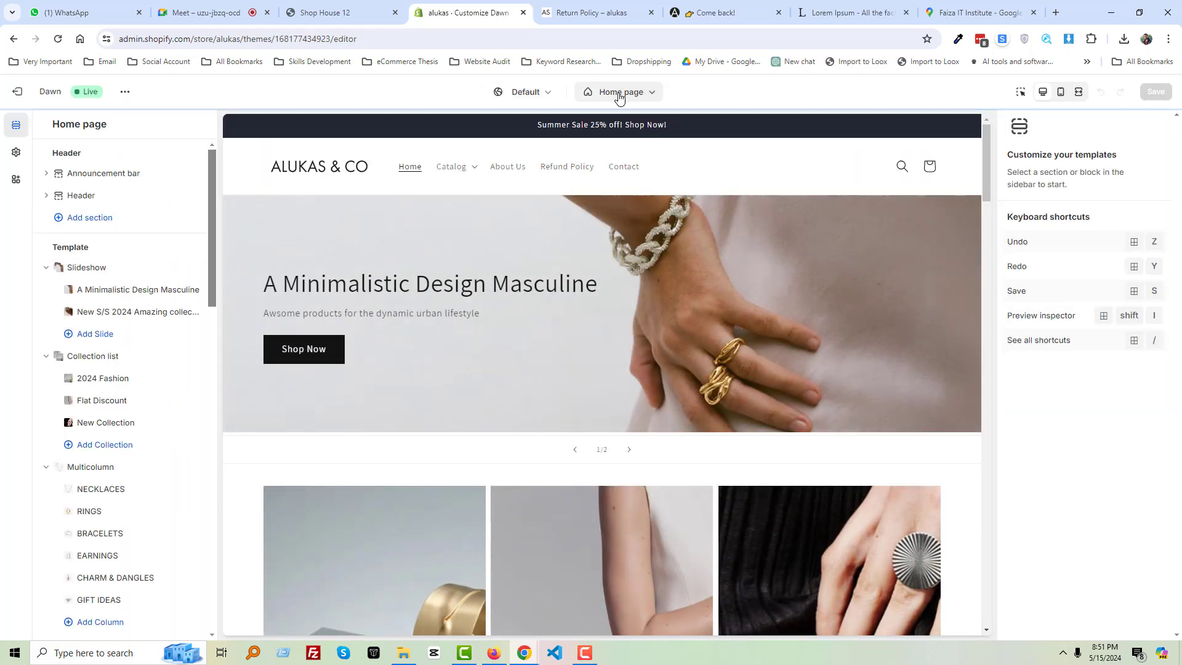
left_click(621, 92)
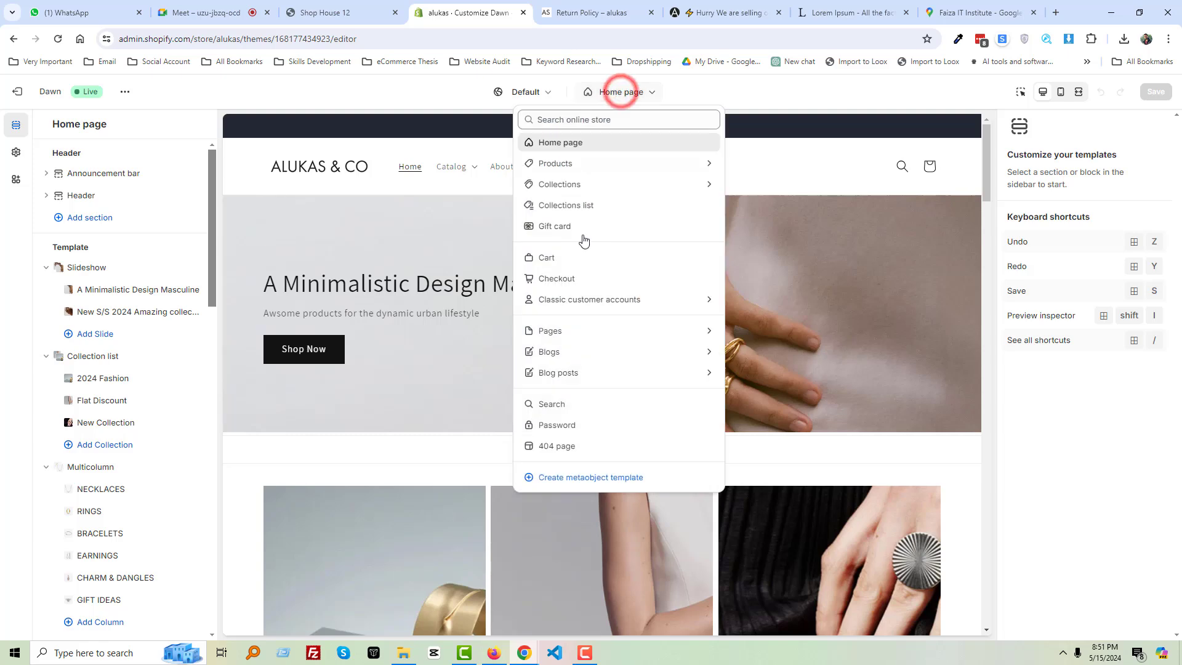
left_click(568, 331)
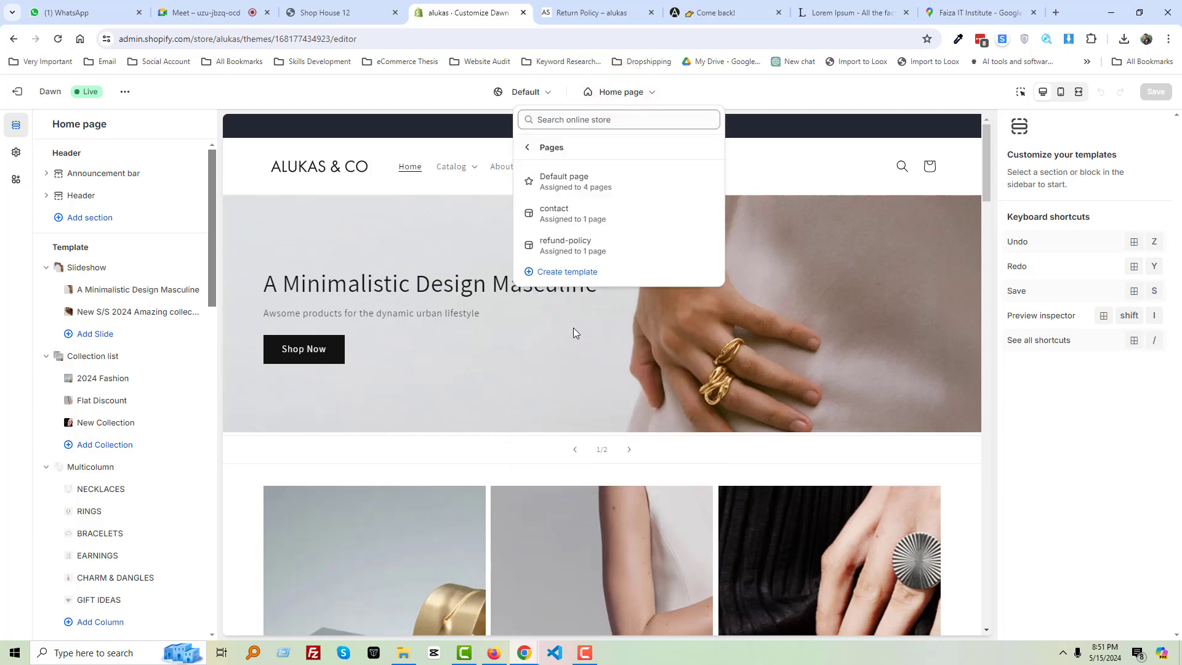
left_click(584, 248)
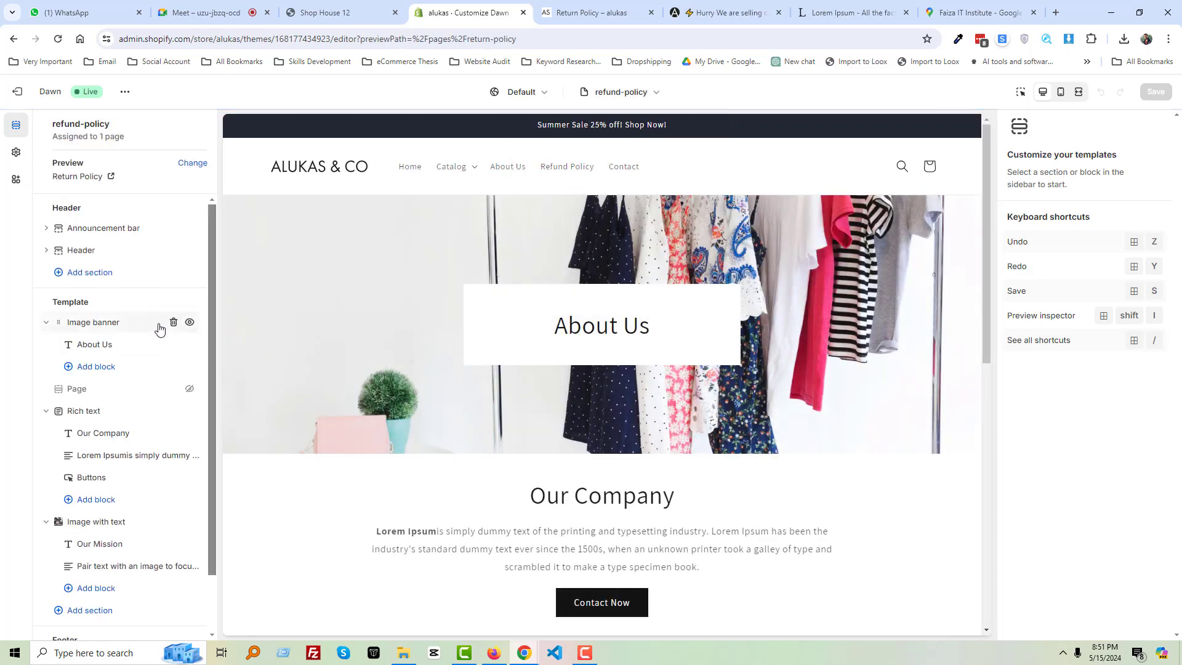
Delete the Image banner, Rich text and Image with text sections, unhide the Page section, and save the refund-policy template
left_click(174, 322)
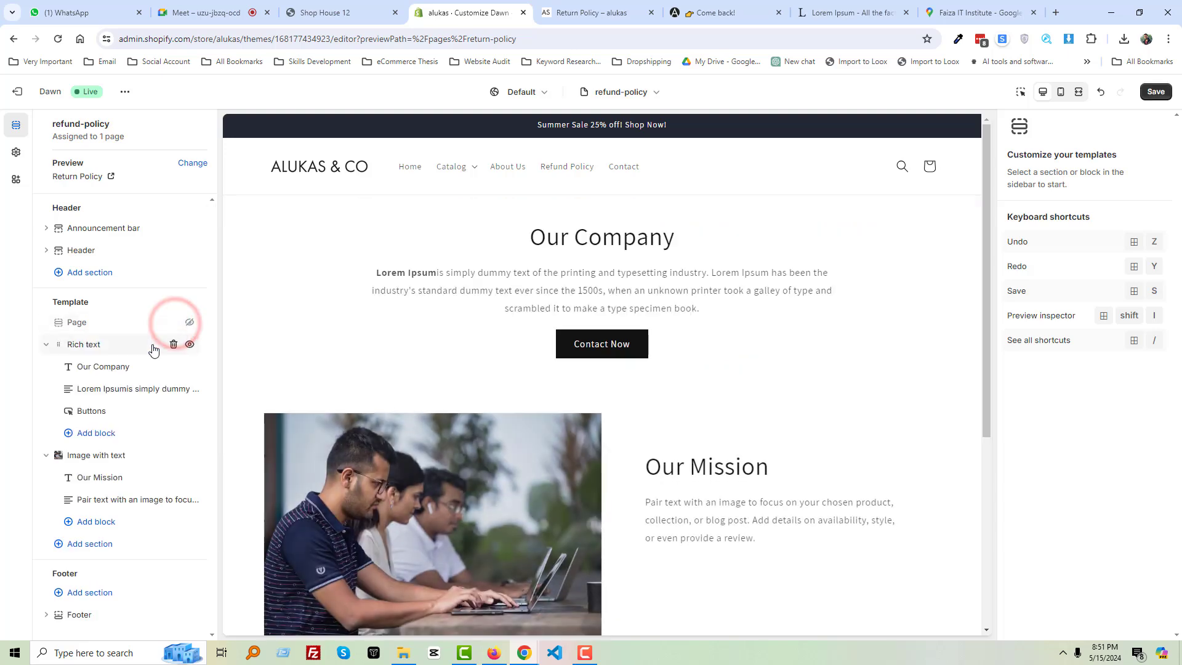
left_click(172, 346)
left_click(171, 344)
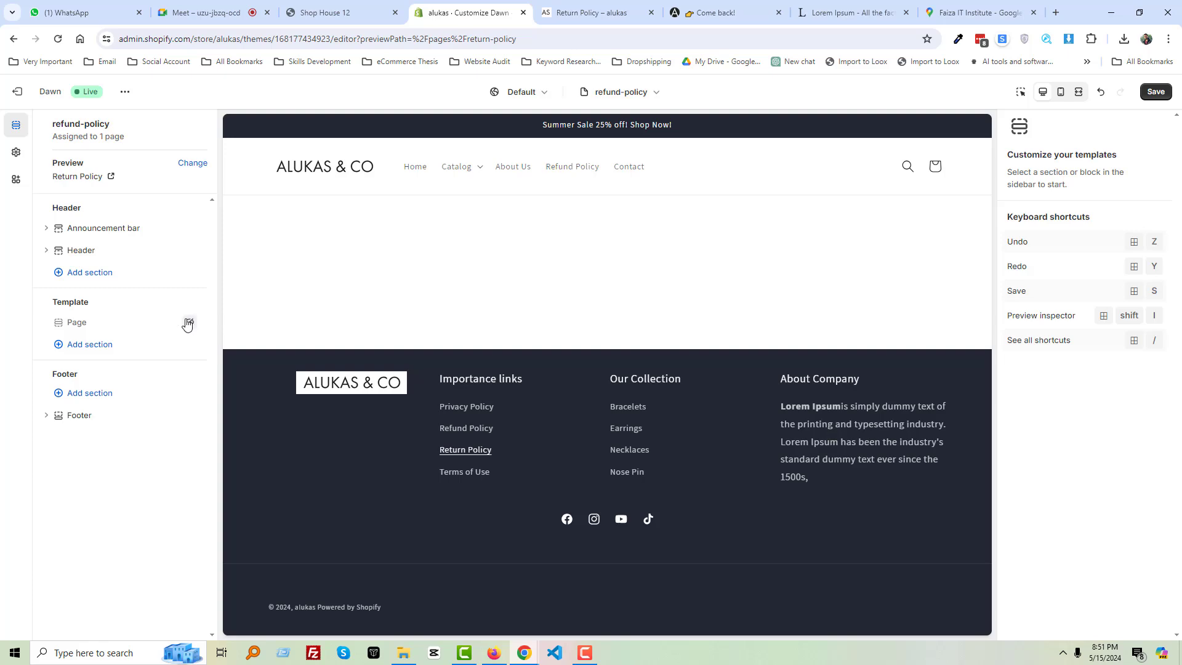
left_click(192, 322)
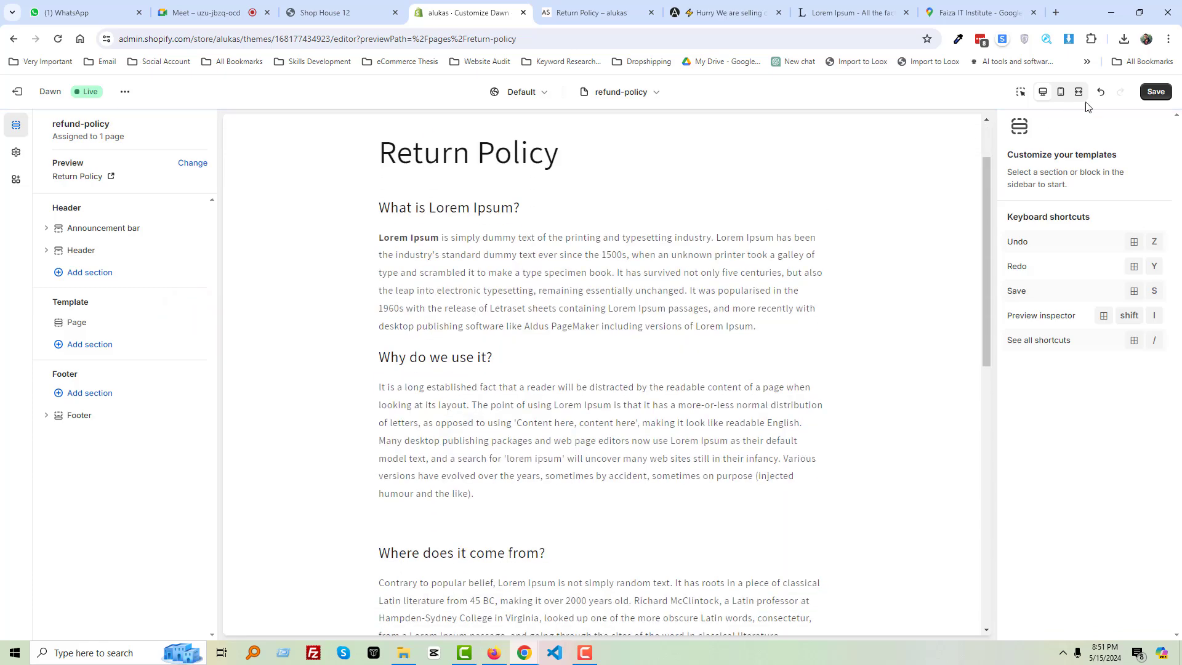
left_click(1154, 93)
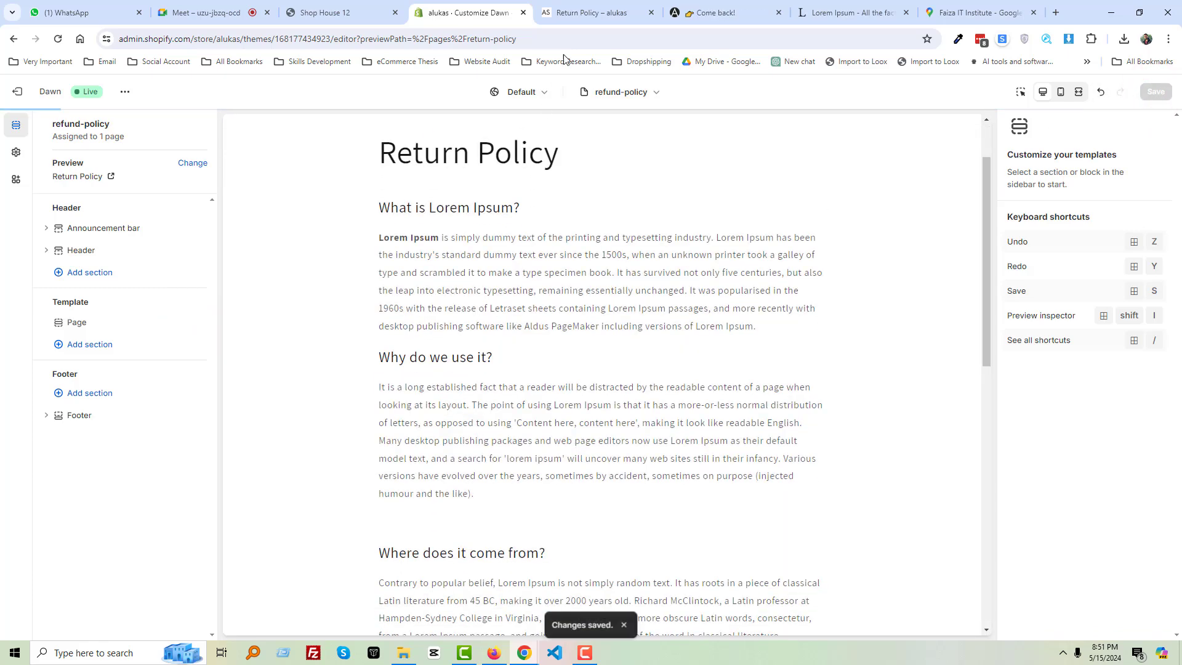
Open the Refund Policy page on the live storefront and check its layout
left_click(576, 14)
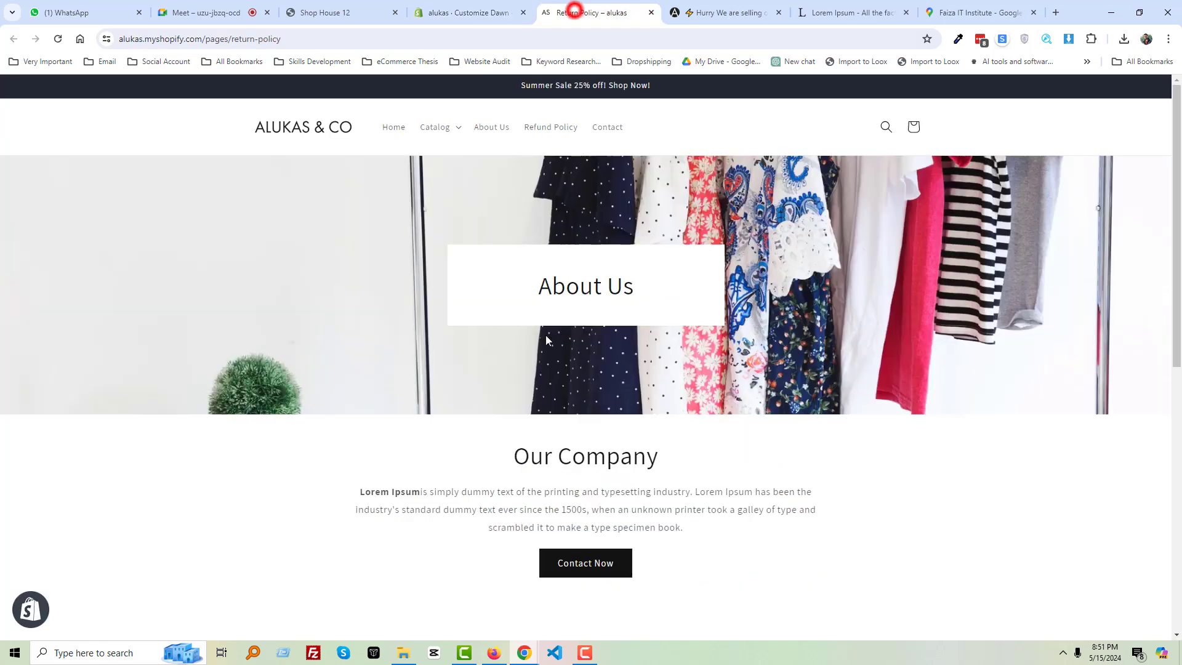
left_click(559, 127)
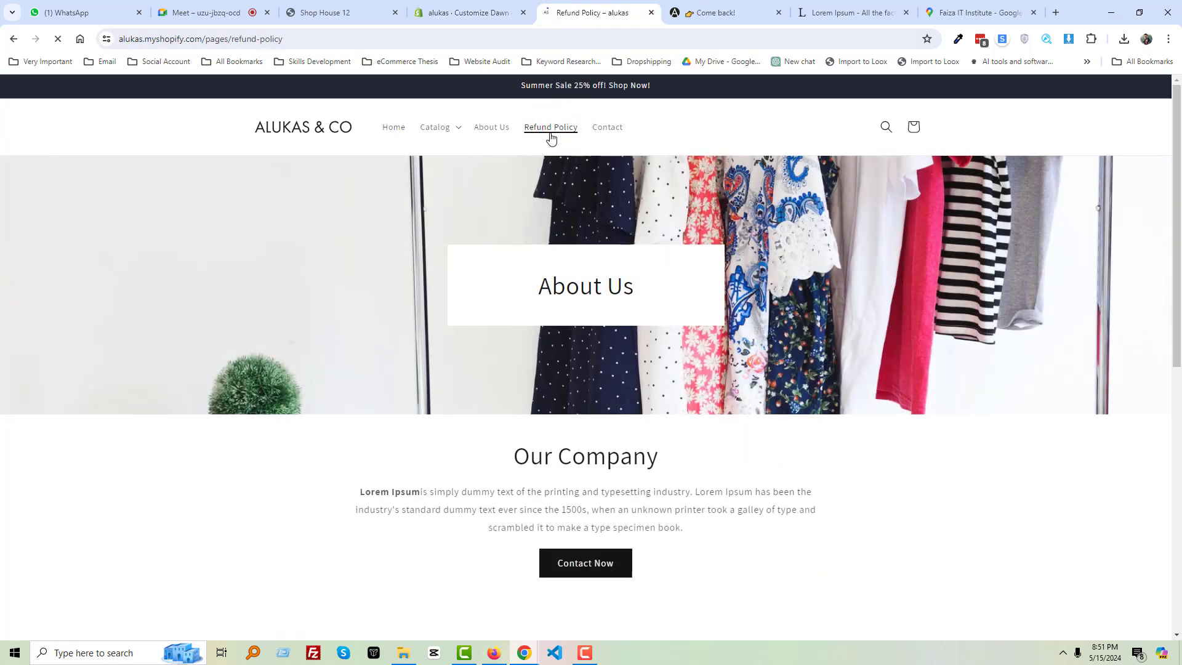
left_click(549, 130)
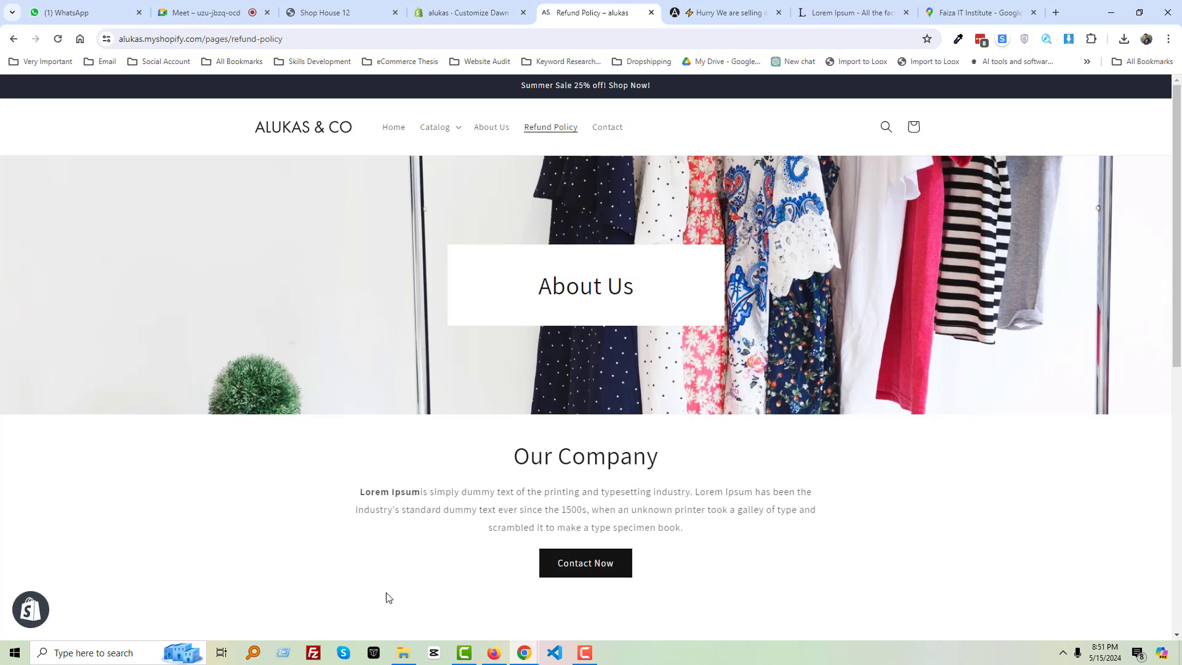
Go back to the Google Meet call and turn the microphone off and on again
left_click(208, 9)
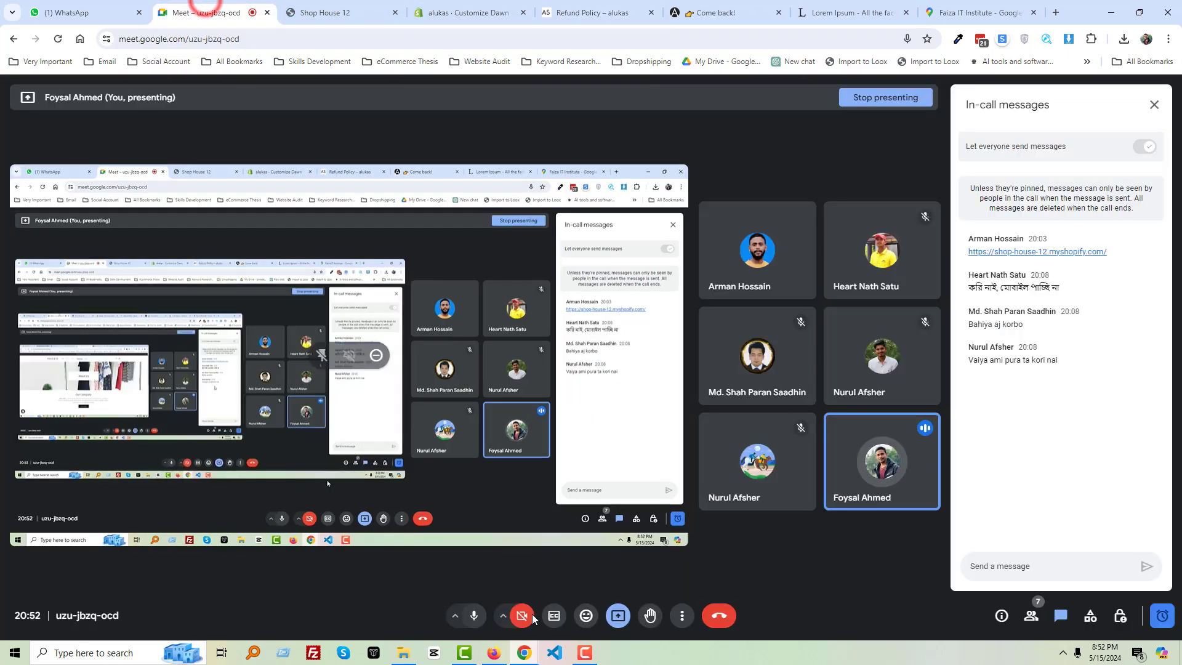
left_click(474, 616)
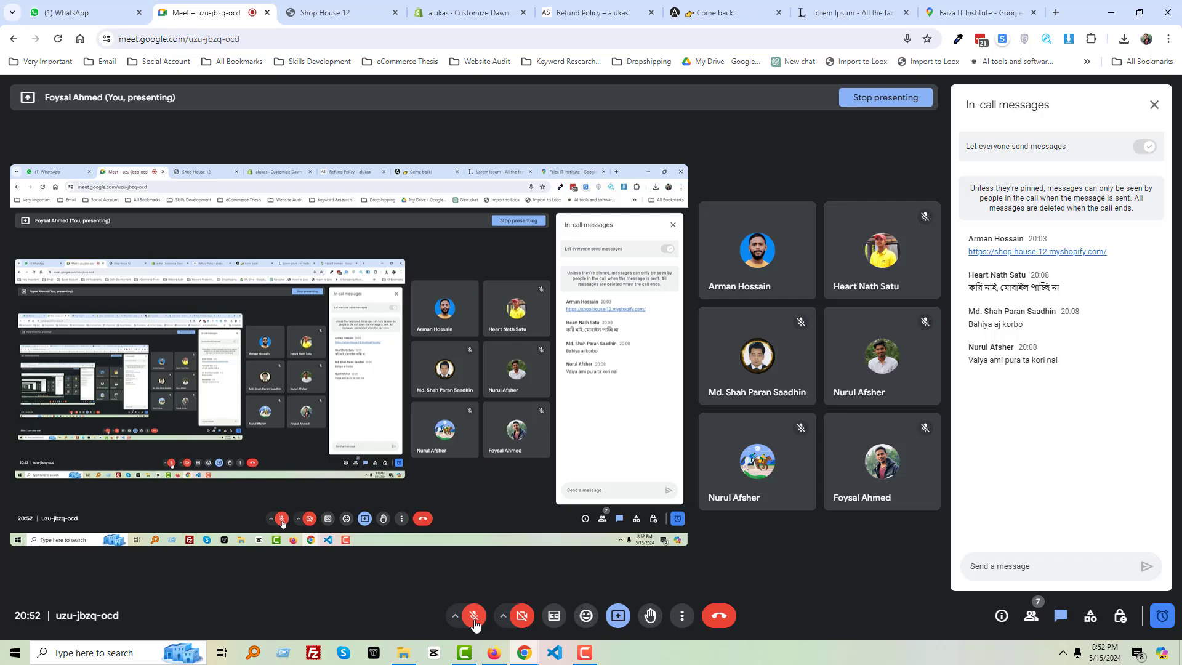
left_click(475, 617)
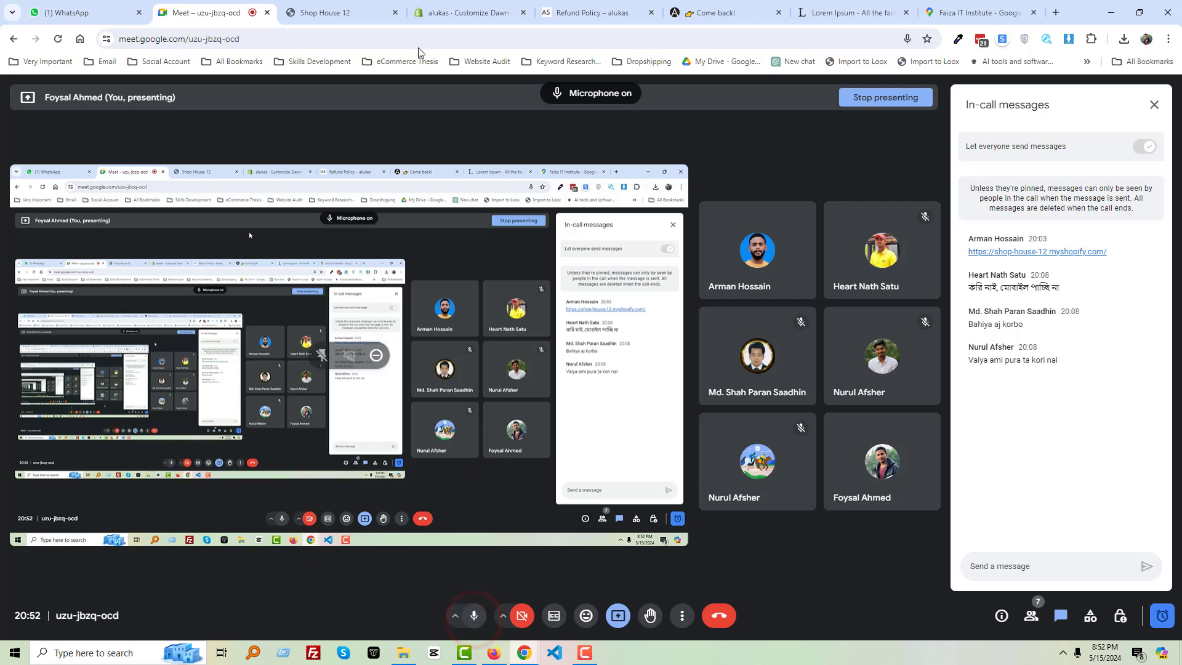
Copy the storefront's Refund Policy page URL and send it in the Google Meet call chat
left_click(594, 5)
left_click(338, 38)
key("ctrl+c")
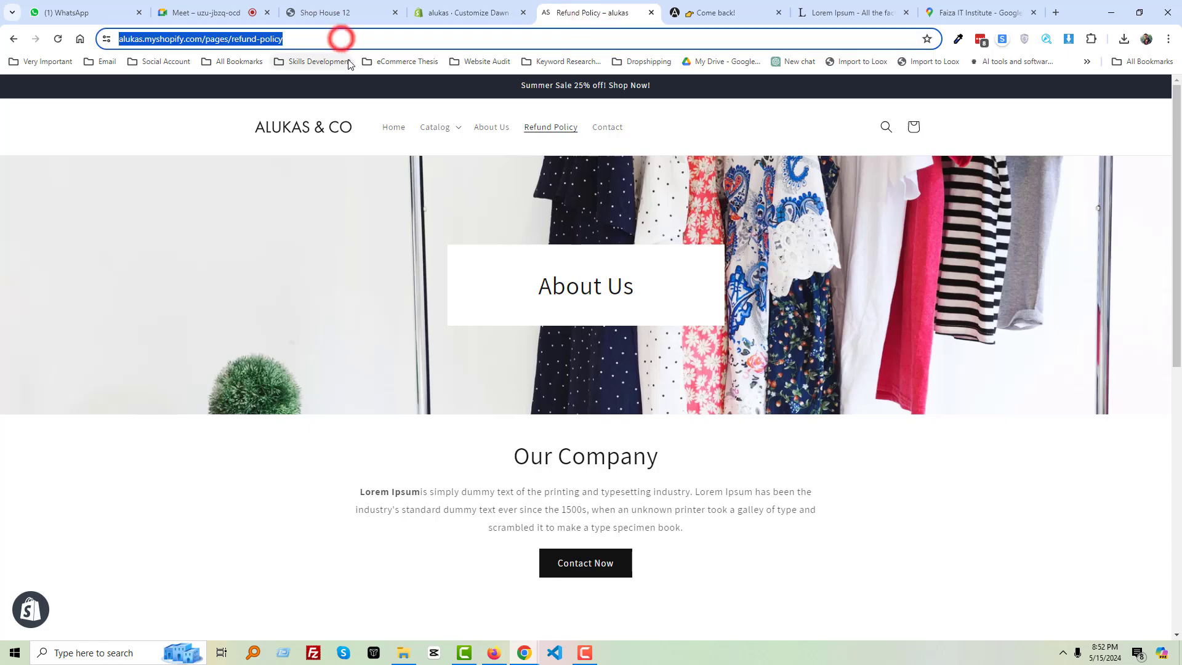
left_click(218, 5)
left_click(1075, 571)
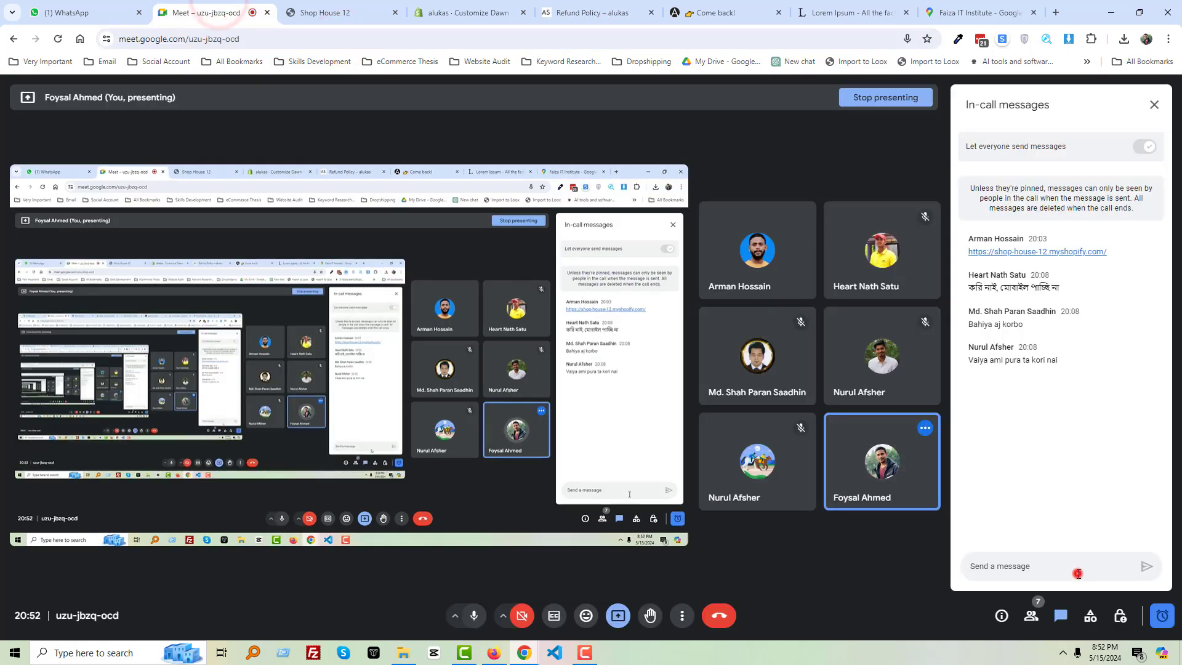
key("ctrl+v")
key("Return")
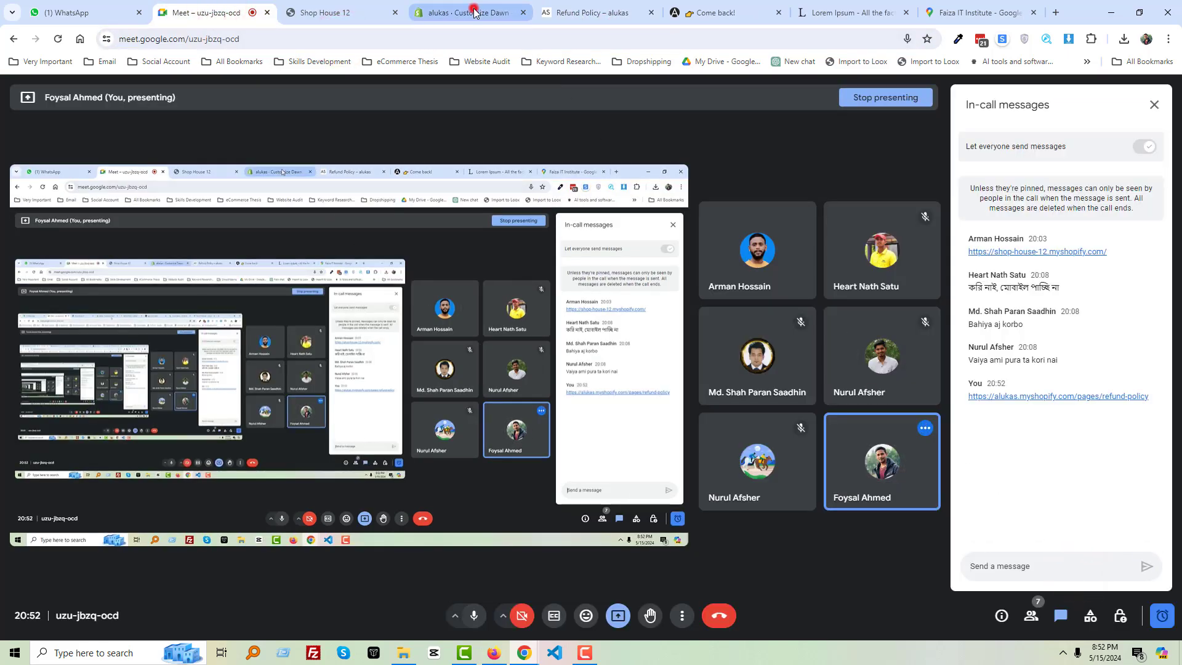
Leave the theme editor in the Shopify admin and copy the storefront password from the online store preferences
left_click(474, 12)
left_click(7, 92)
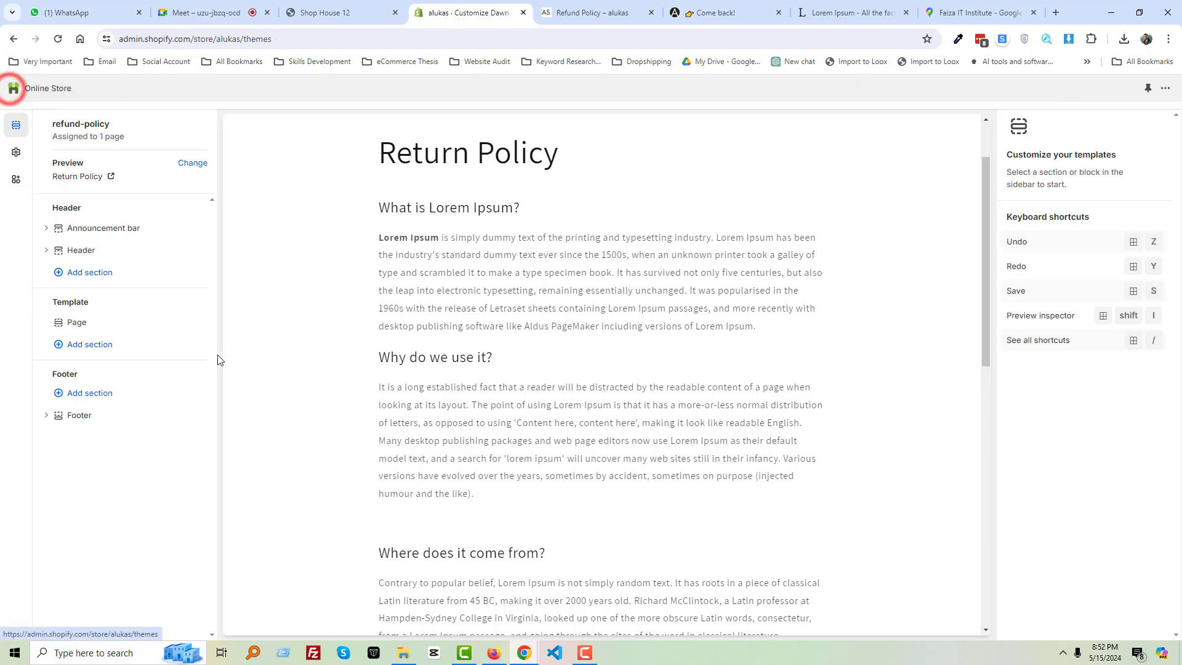
left_click(66, 378)
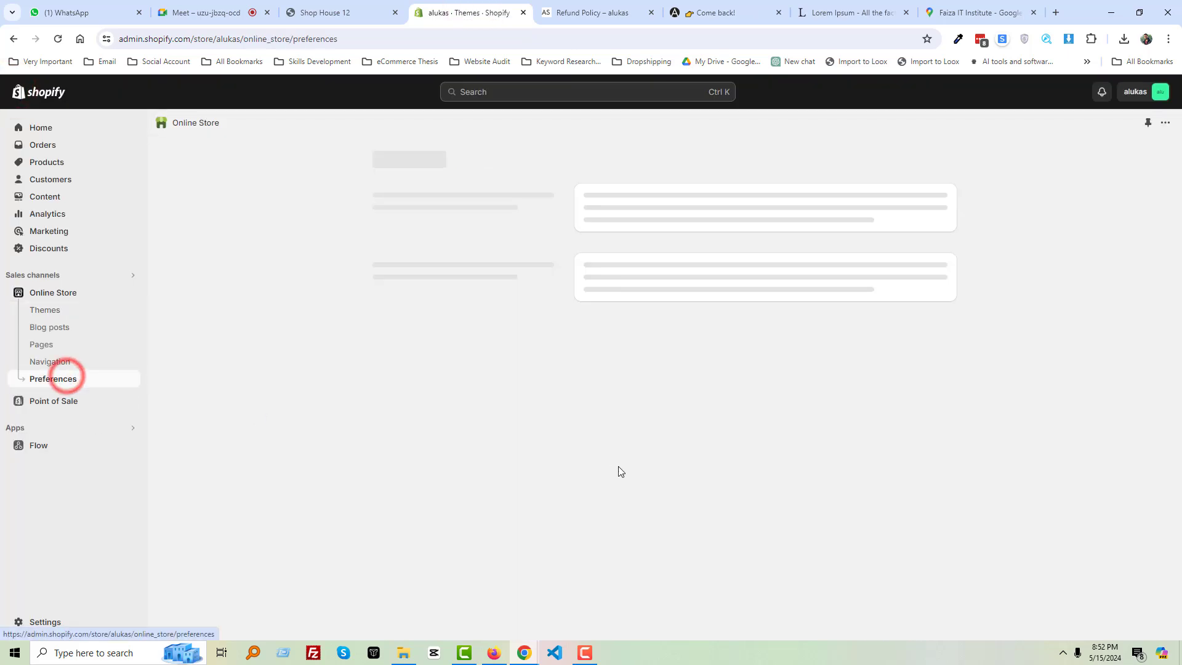
scroll(677, 479, "down", 7)
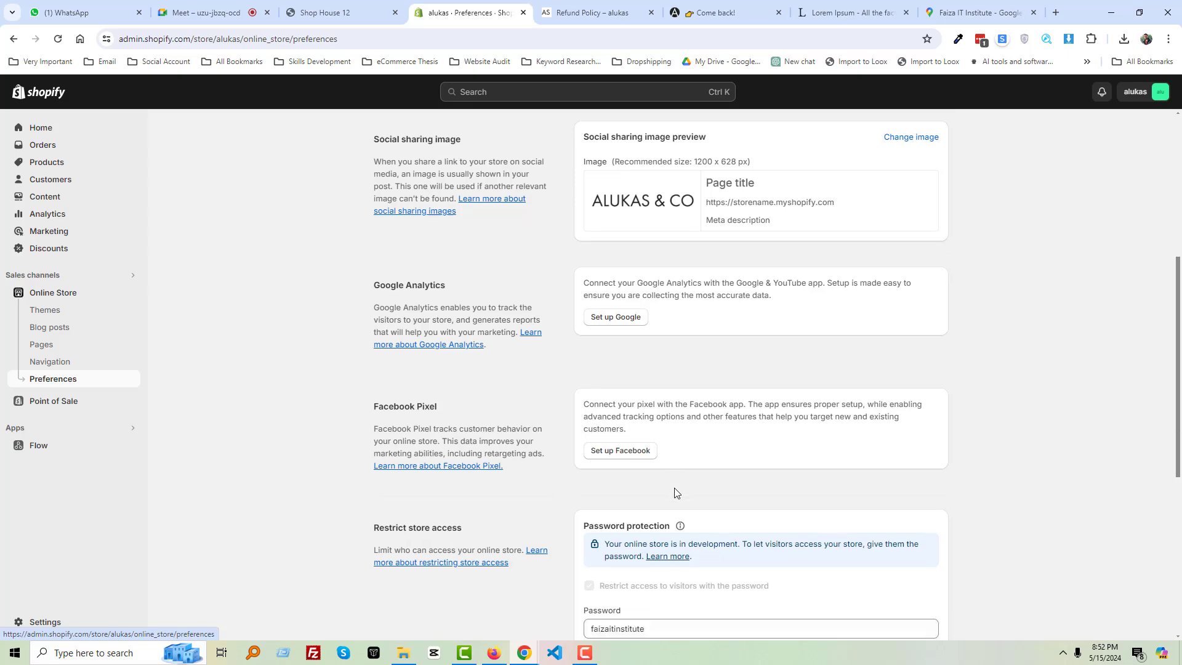
left_click(621, 538)
double_click(621, 538)
key("ctrl+c")
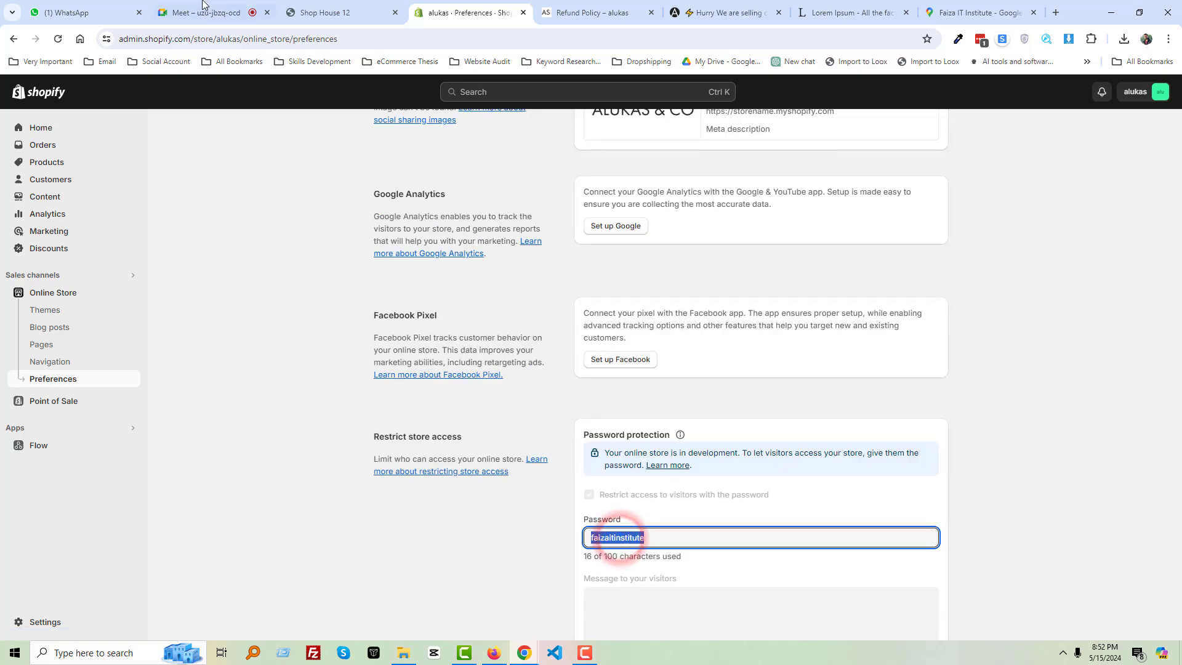
Switch to the Google Meet call and send the copied storefront password in the call chat
left_click(193, 12)
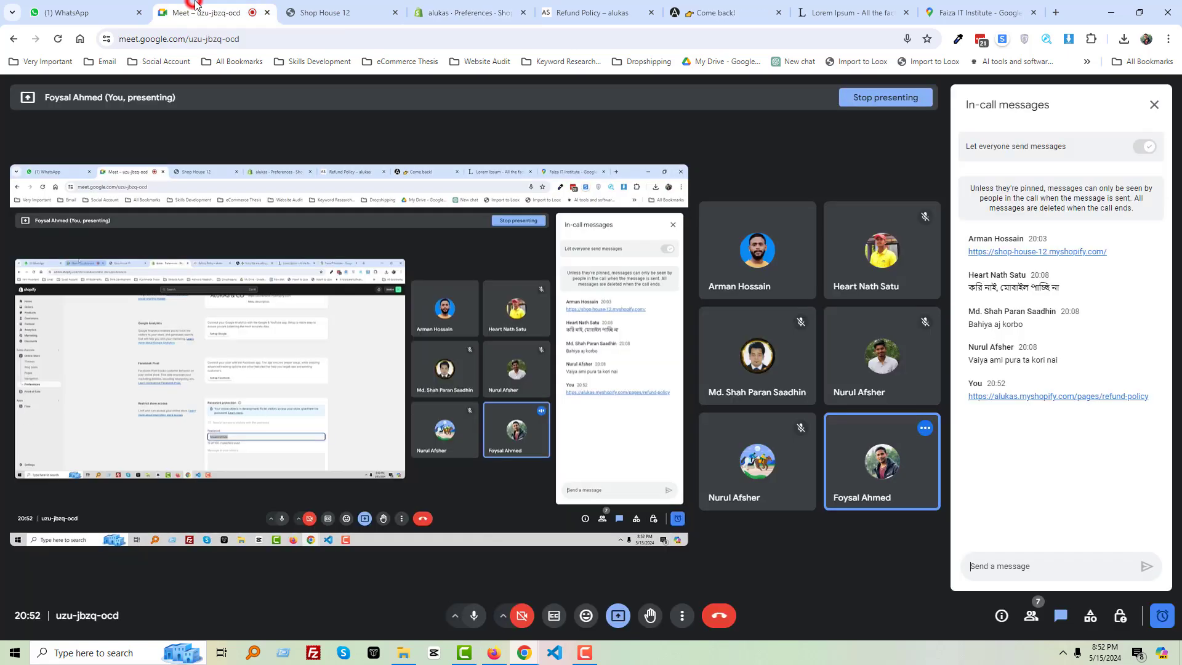
left_click(1009, 566)
key("ctrl+v")
key("Return")
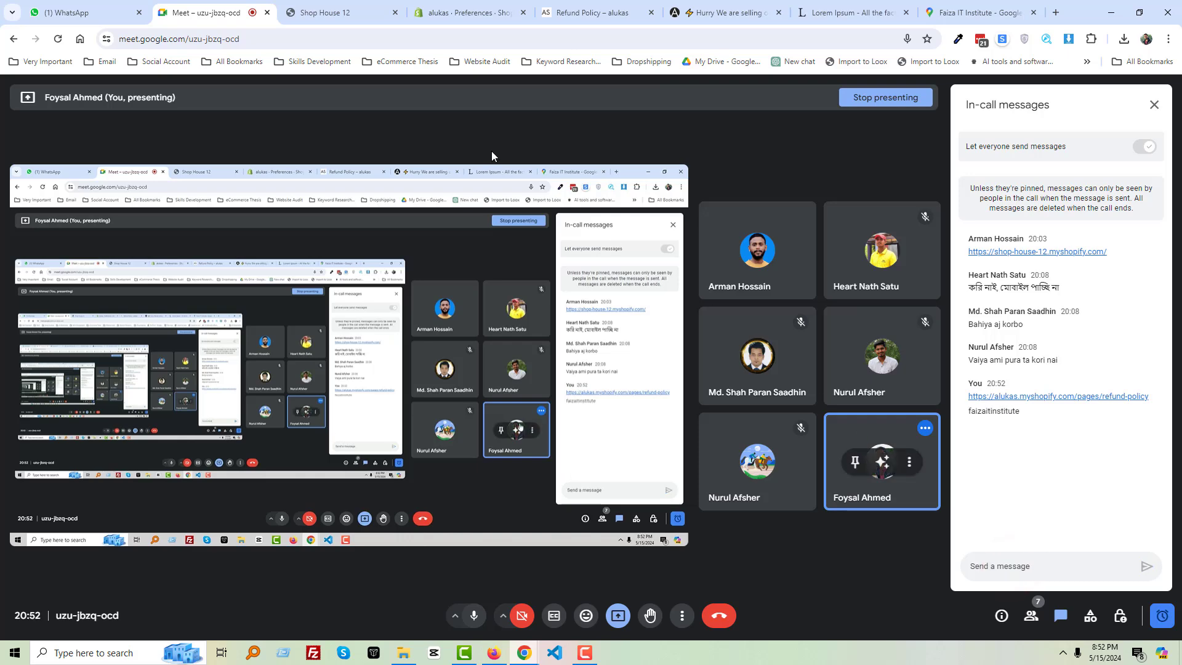
Return to the live storefront and check its Home, Contact, About Us and Refund Policy pages
left_click(531, 11)
left_click(590, 12)
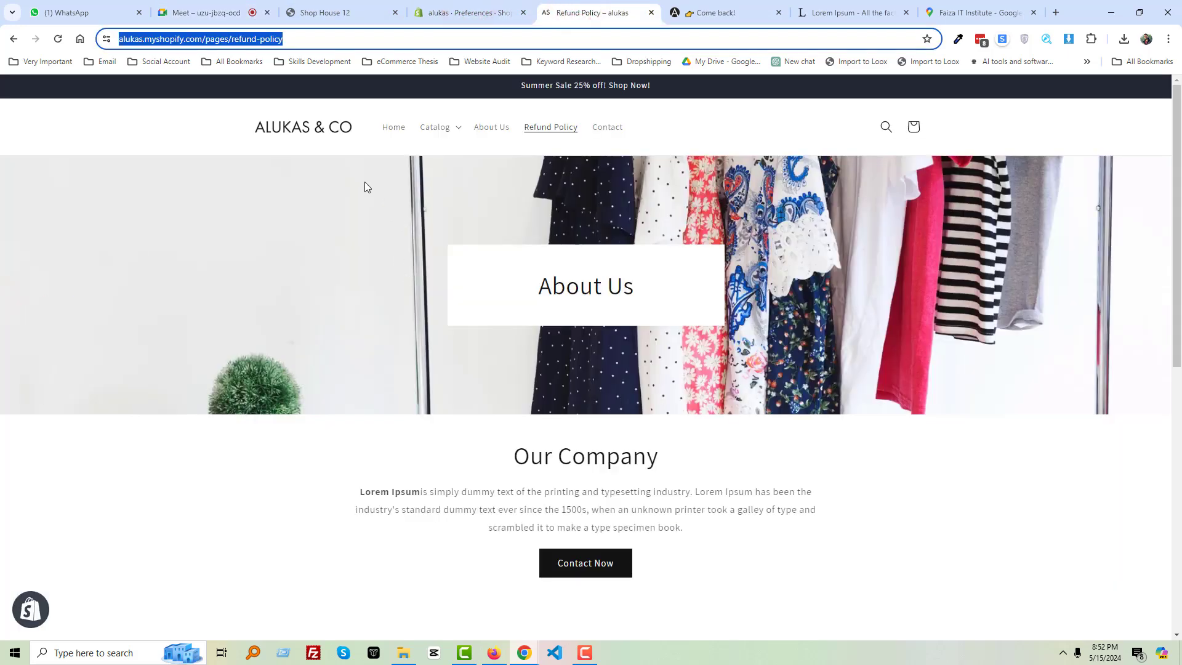
left_click(386, 128)
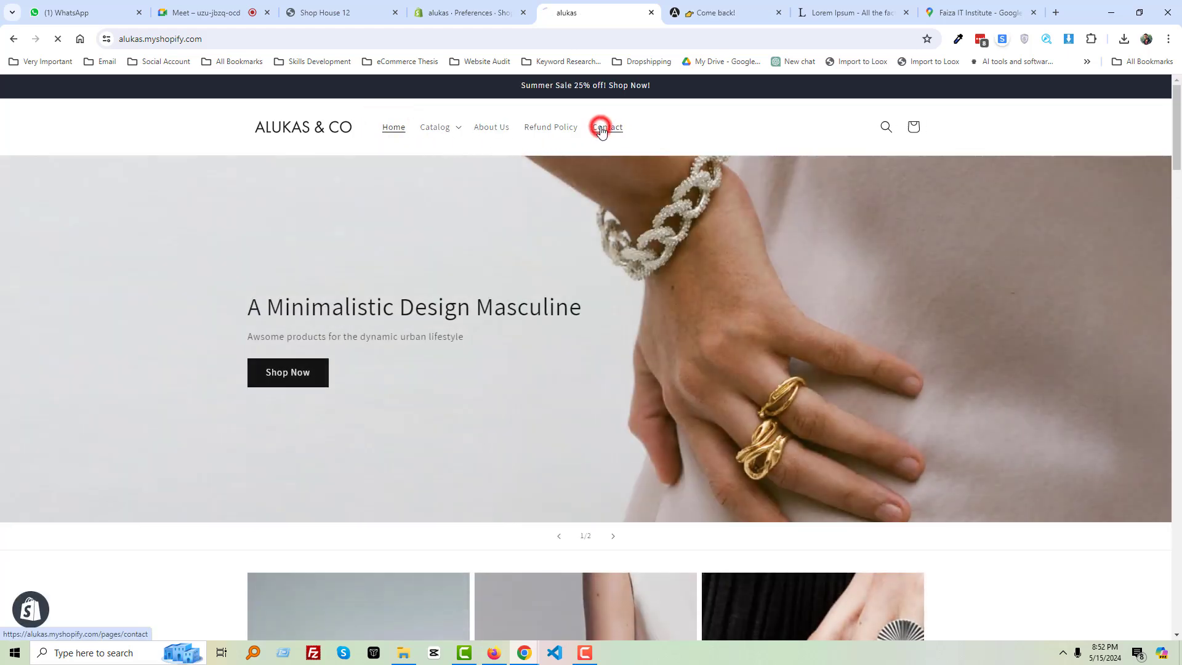
left_click(601, 129)
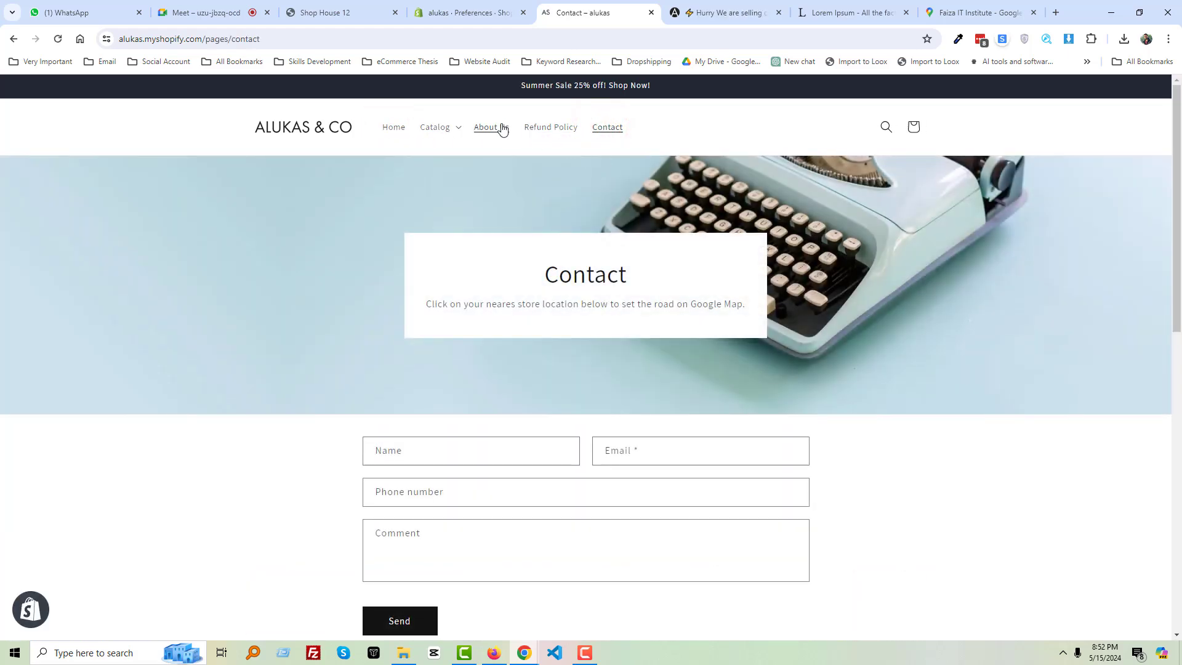
left_click(501, 128)
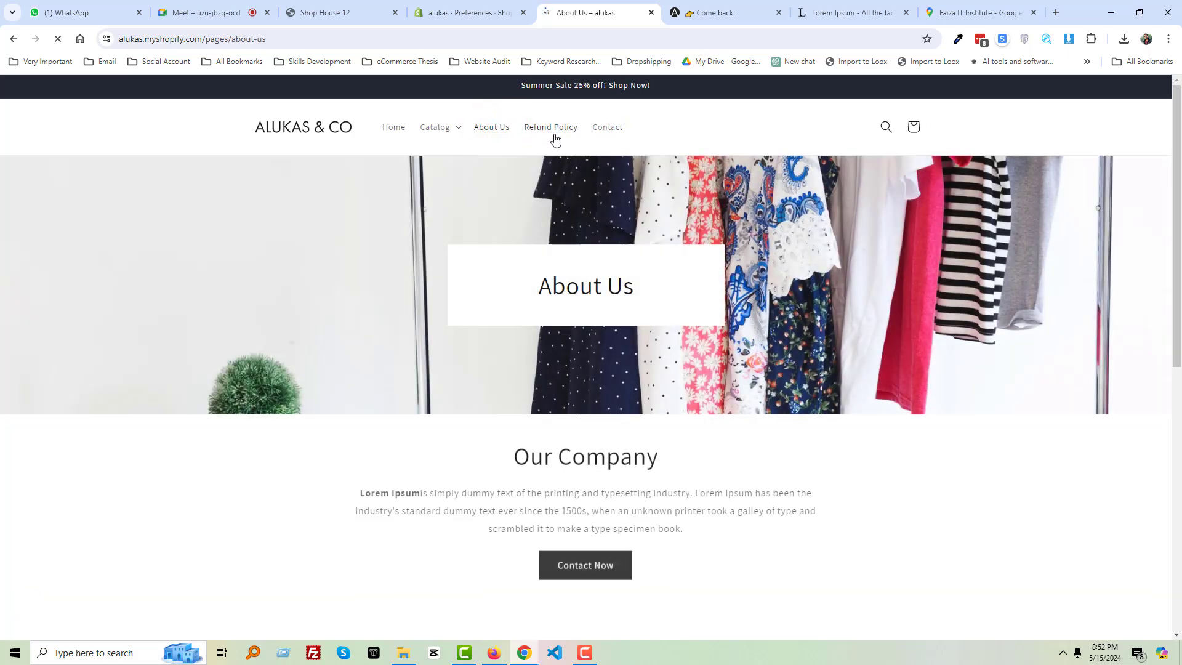
left_click(553, 131)
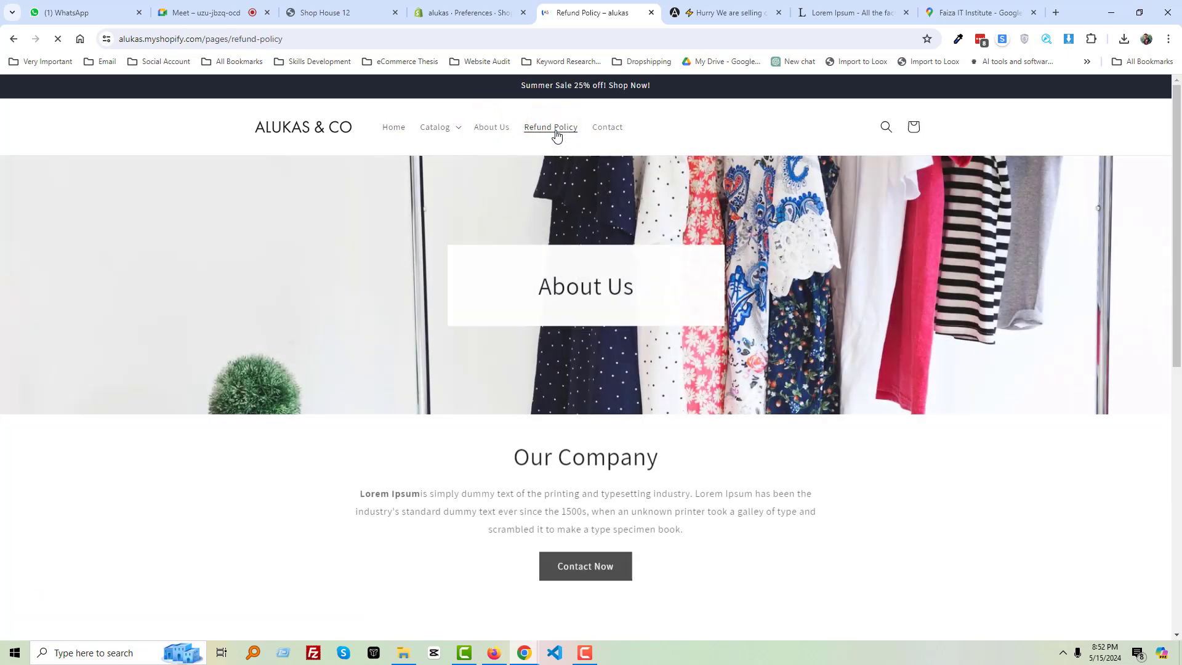
Go back to the Shopify admin and open the online store's Themes page
left_click(466, 8)
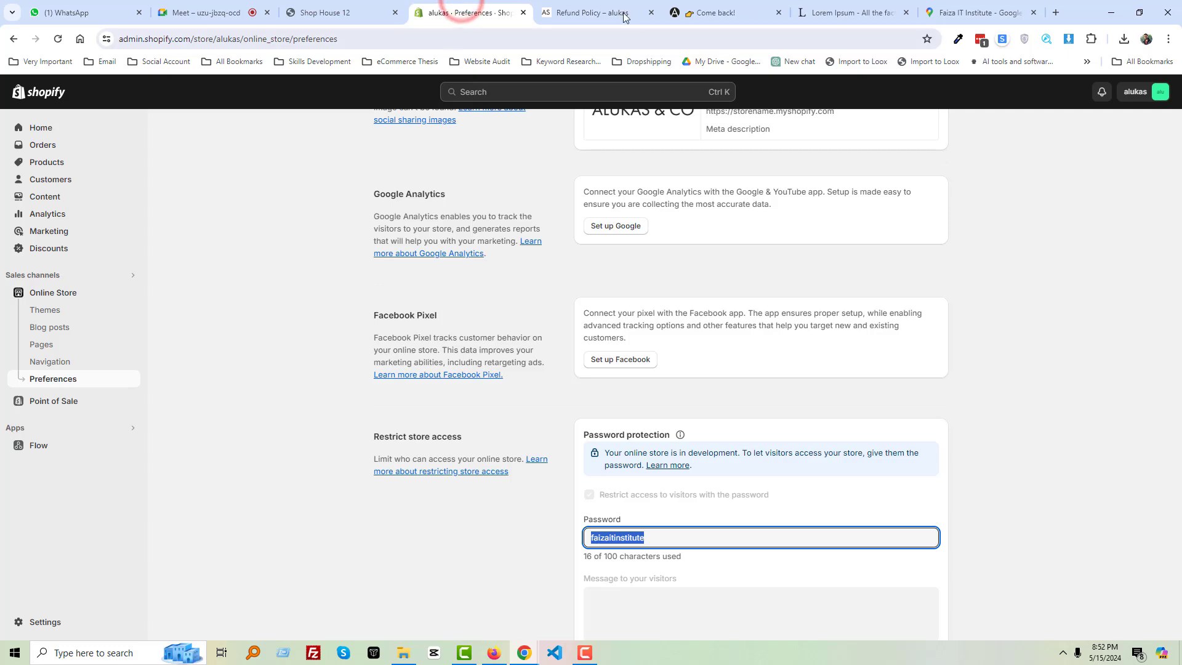
left_click(318, 12)
left_click(456, 13)
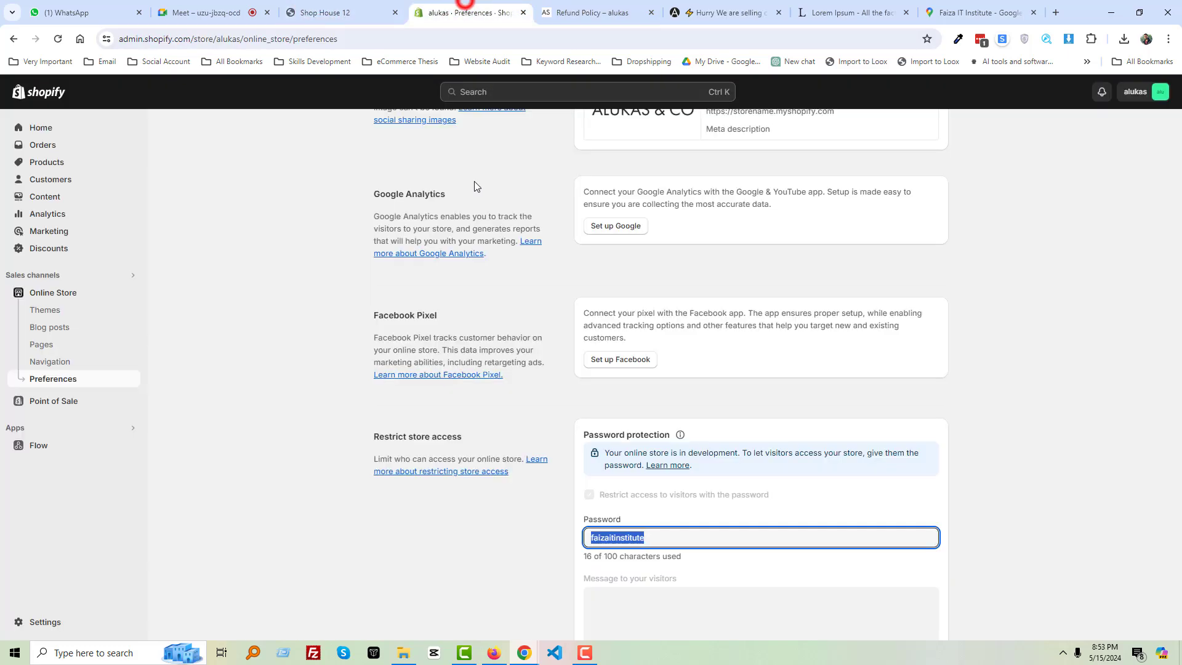
scroll(474, 181, "up", 10)
left_click(72, 293)
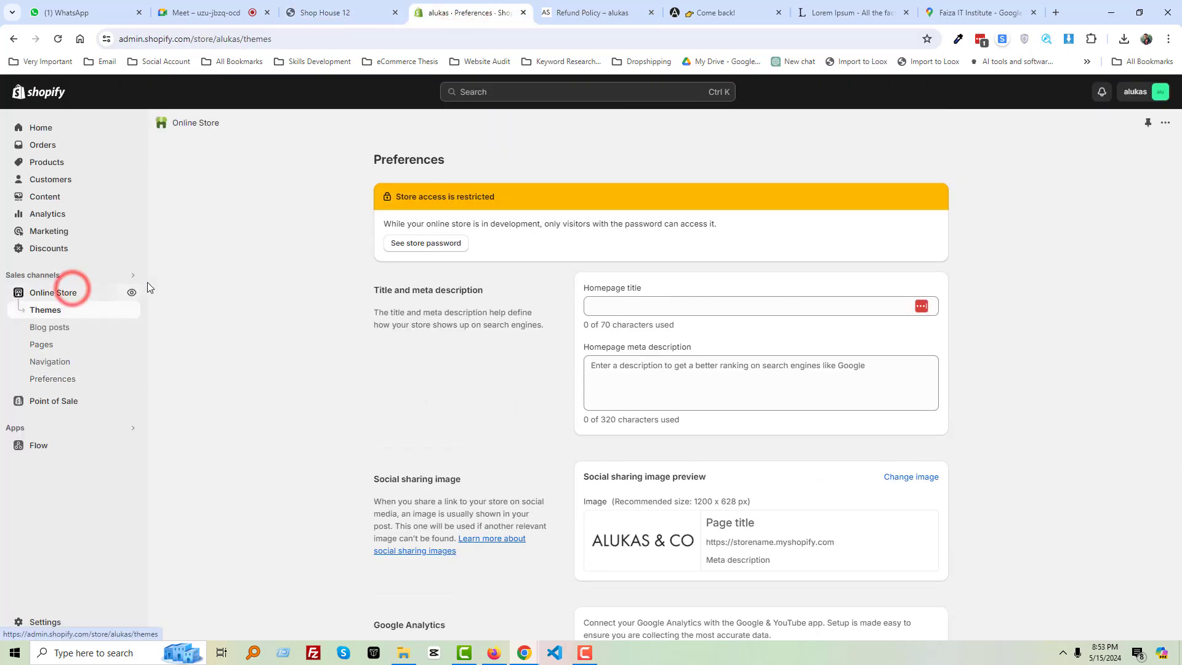
Check the Google Meet call, reload the storefront's Refund Policy page, and return to the call
left_click(200, 12)
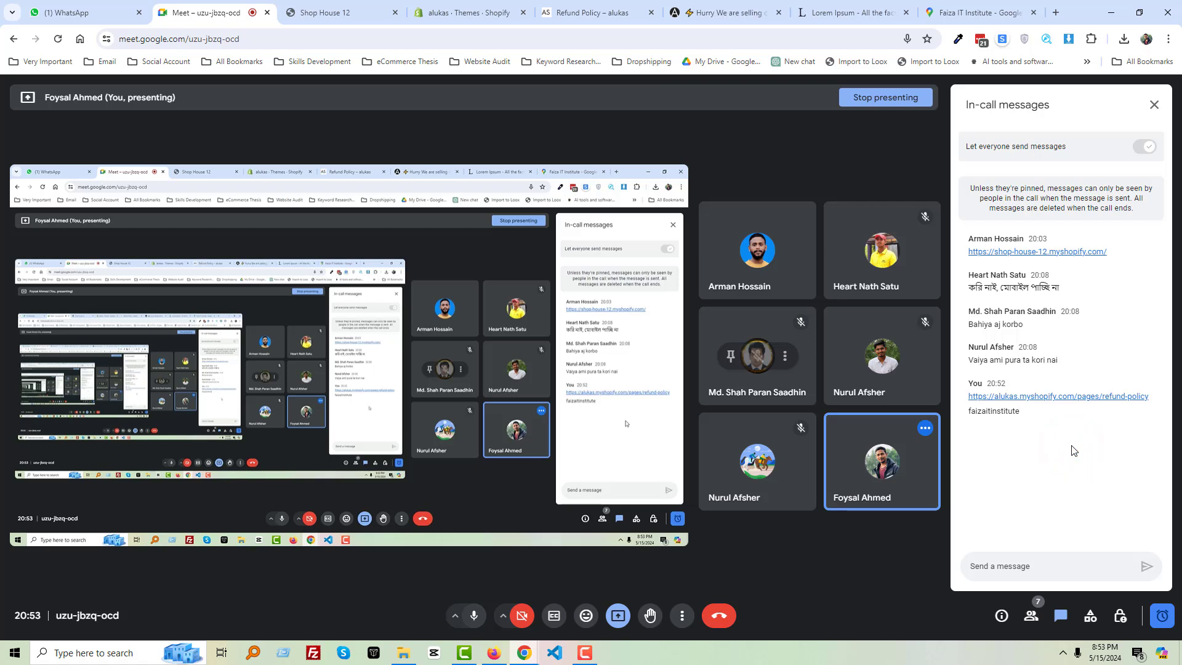
left_click(485, 7)
left_click(567, 7)
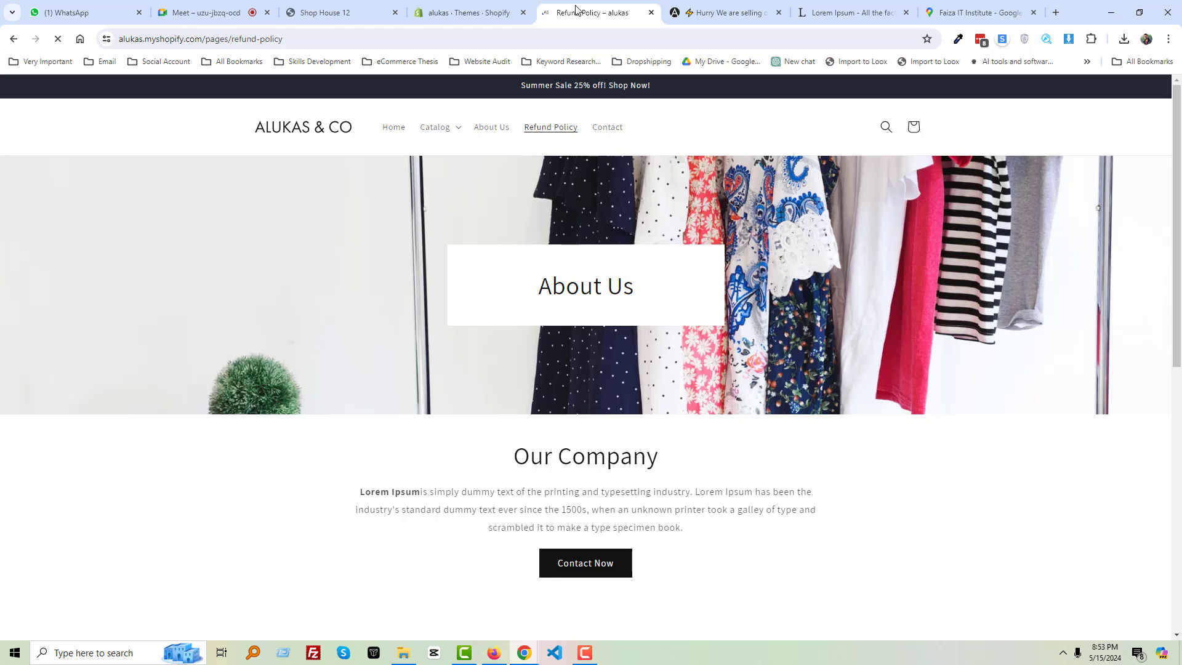
left_click(551, 127)
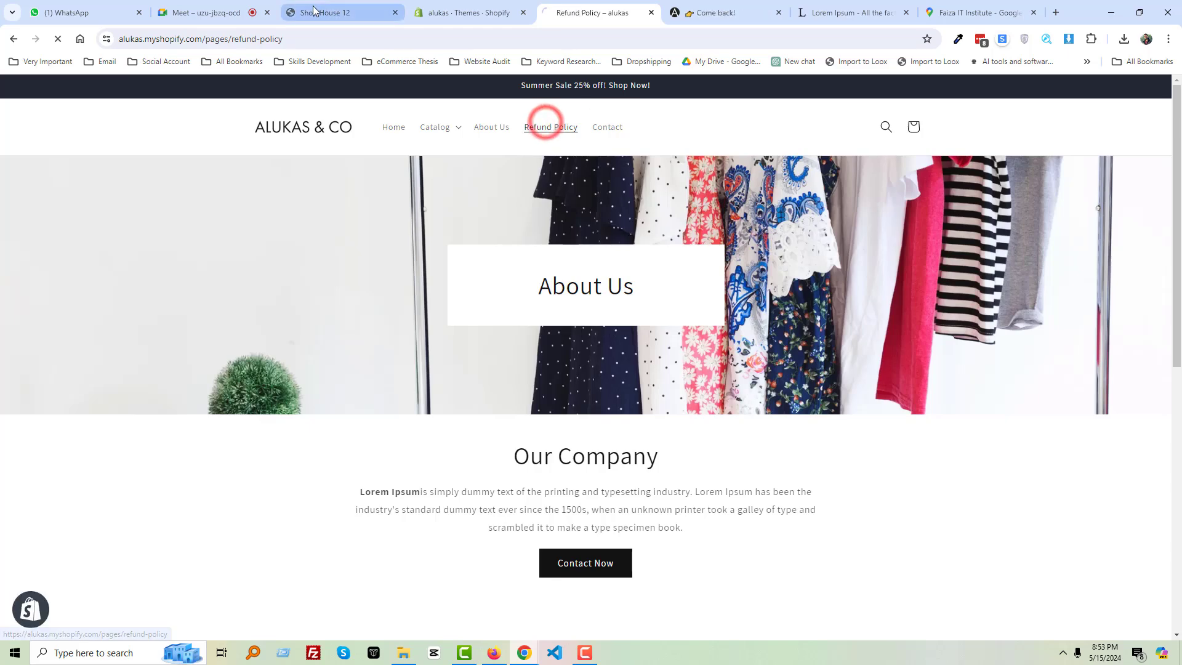
left_click(217, 9)
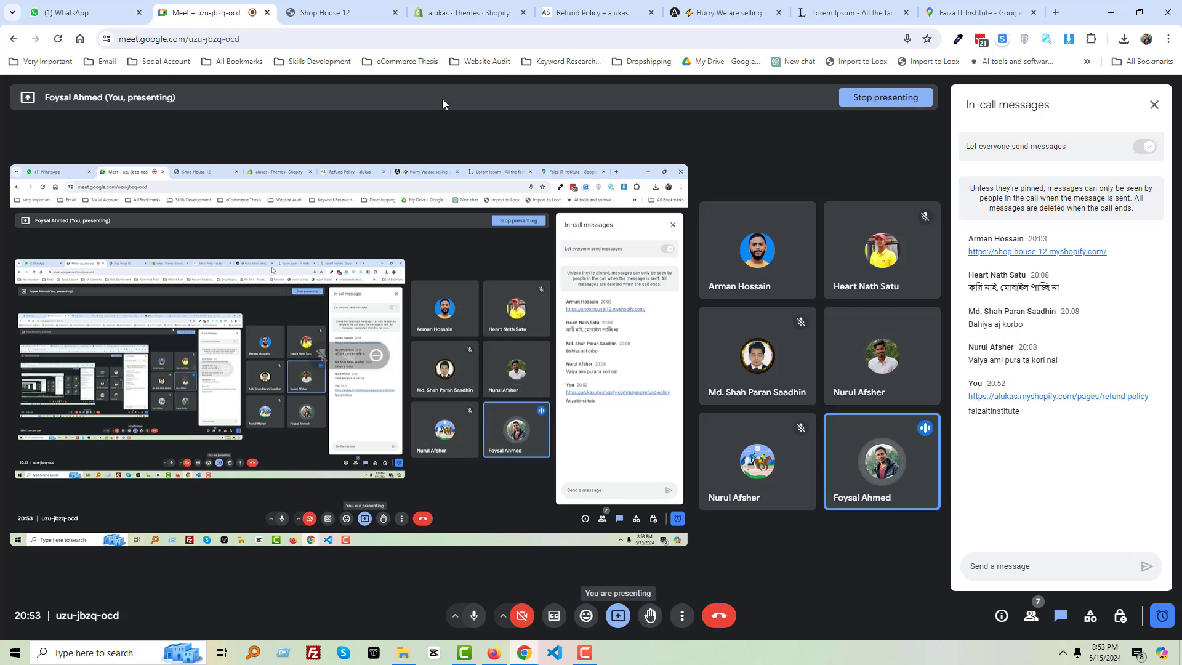
Customize the Dawn theme in the Shopify admin and open the refund-policy page template to check its content
left_click(469, 12)
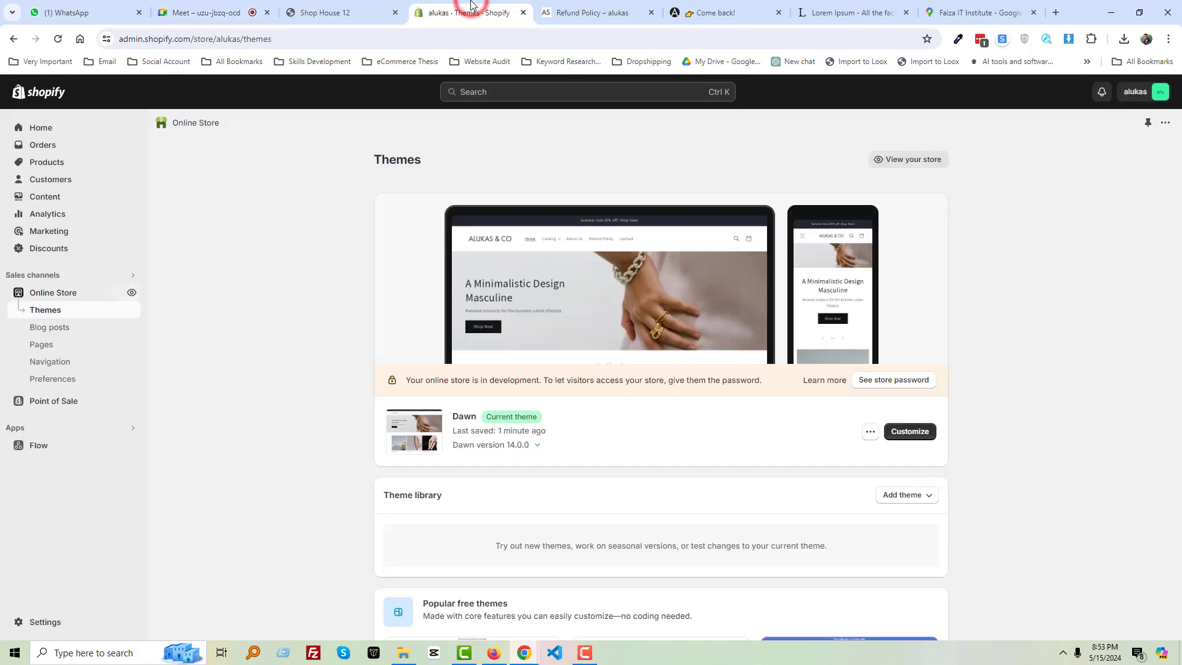
left_click(582, 12)
left_click(456, 12)
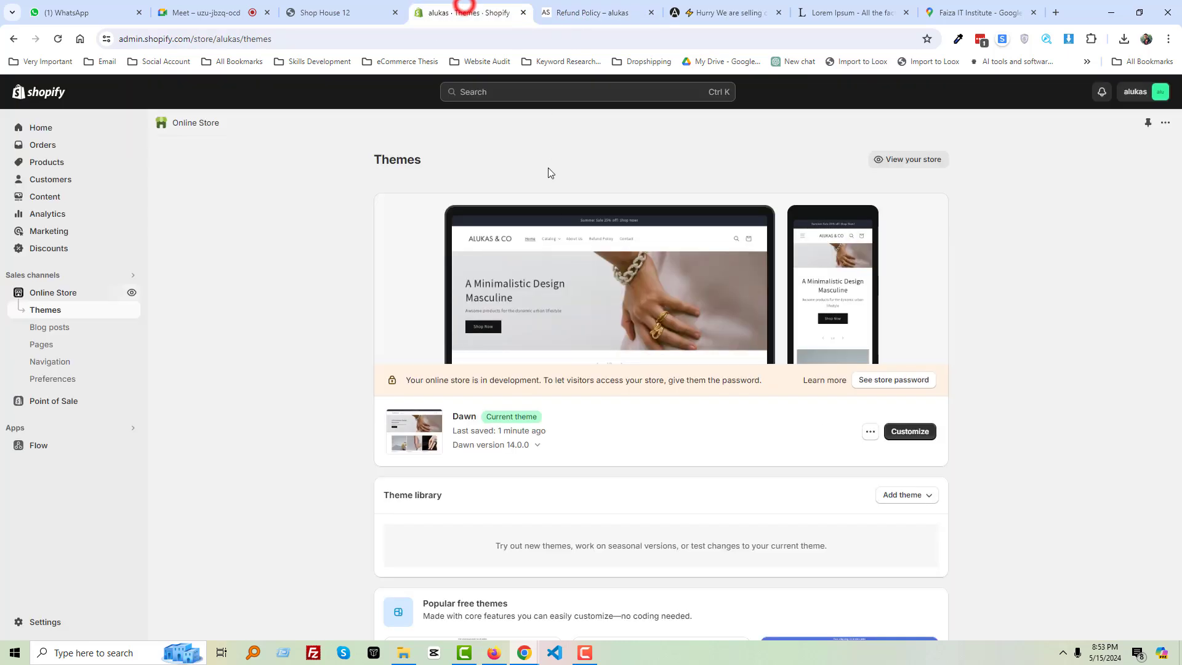
left_click(916, 432)
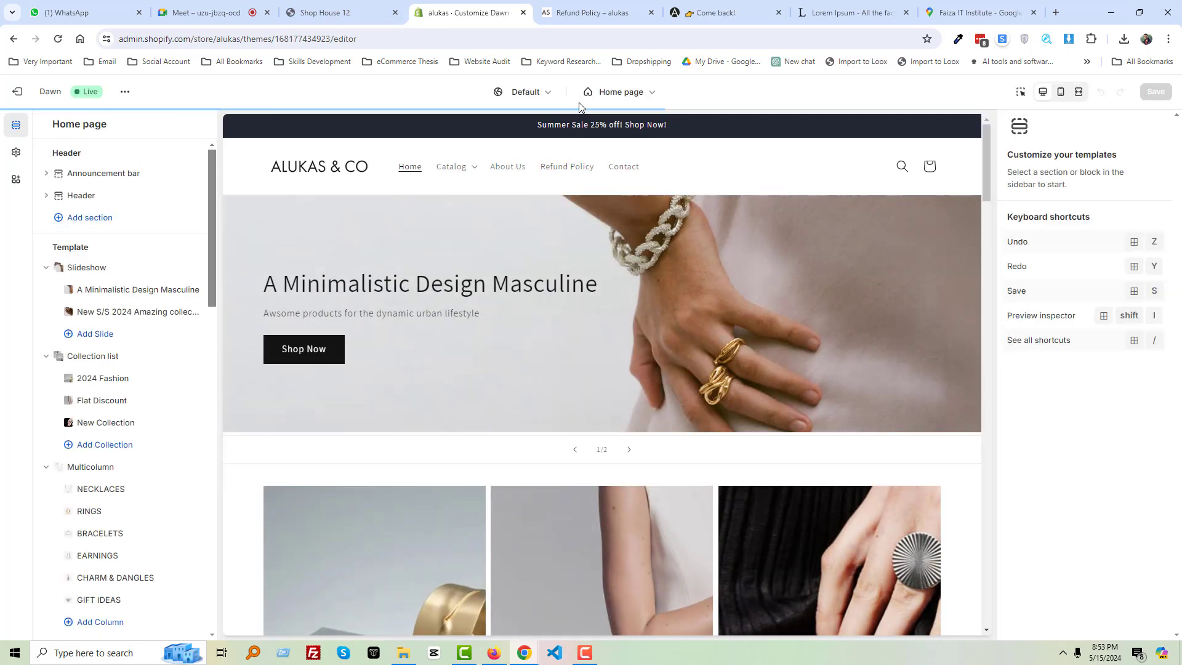
left_click(620, 92)
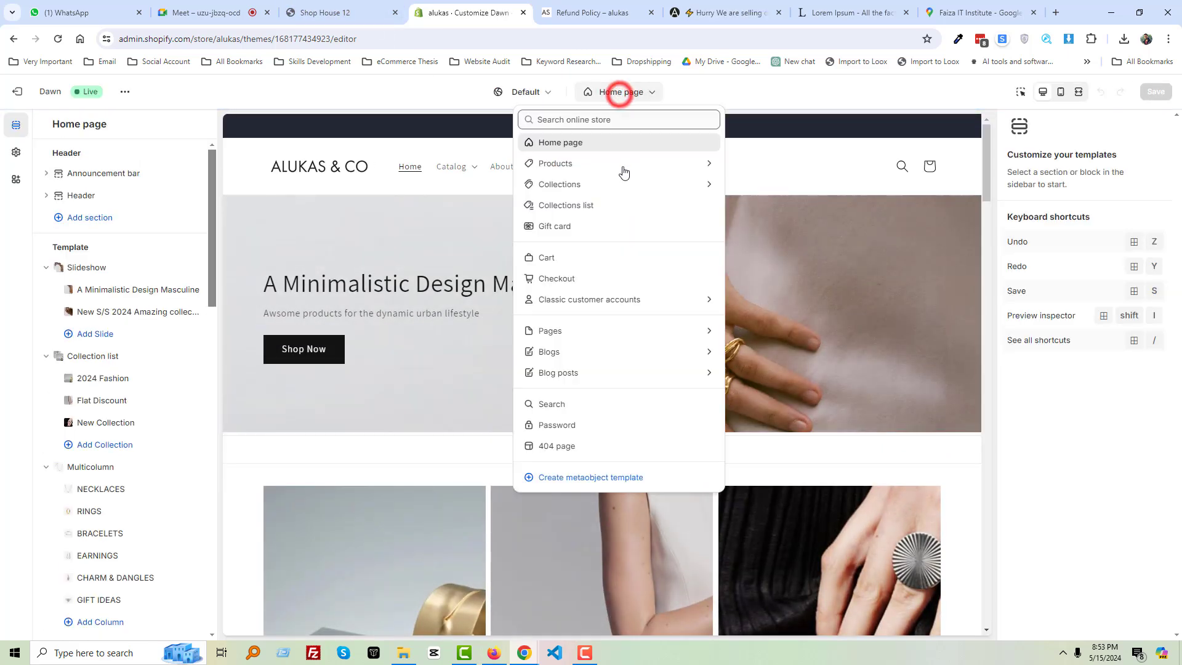
left_click(567, 331)
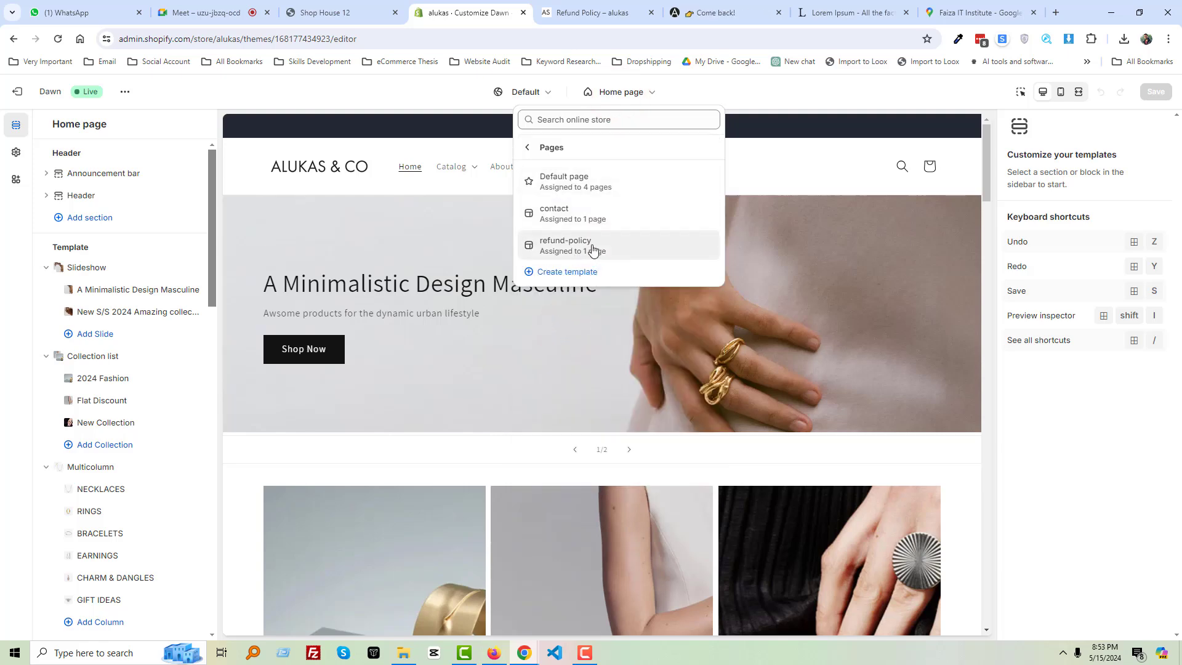
left_click(594, 248)
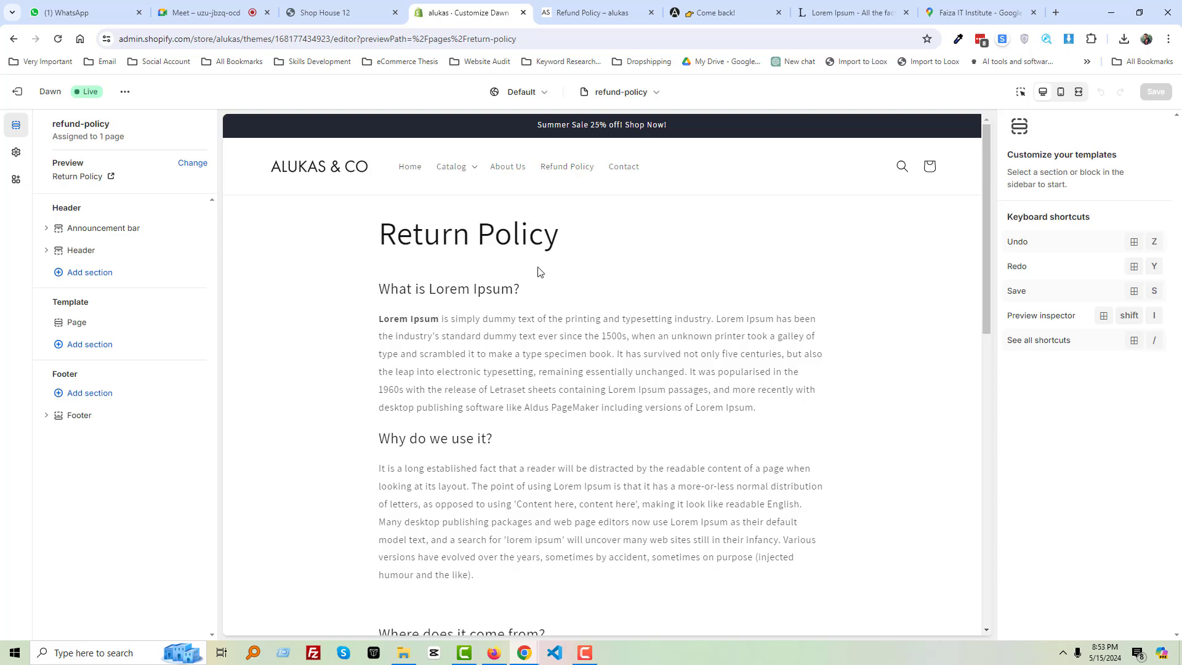
Copy the storefront's Refund Policy page URL and open it in a new Incognito window
left_click(591, 12)
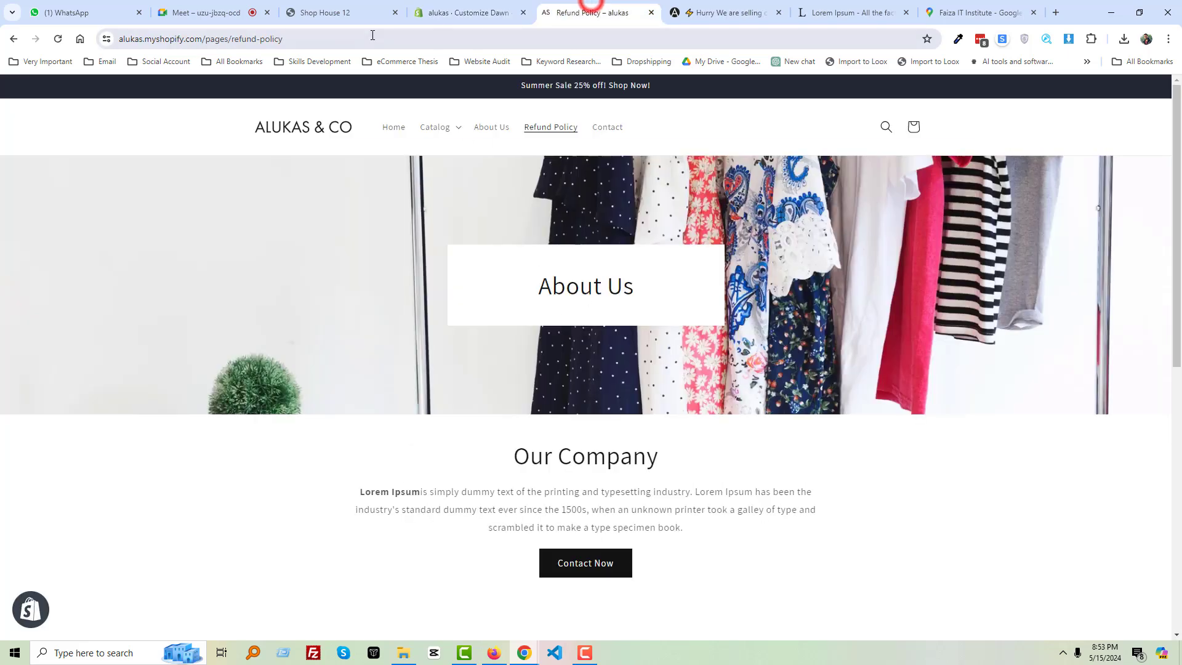
left_click(363, 42)
key("ctrl+c")
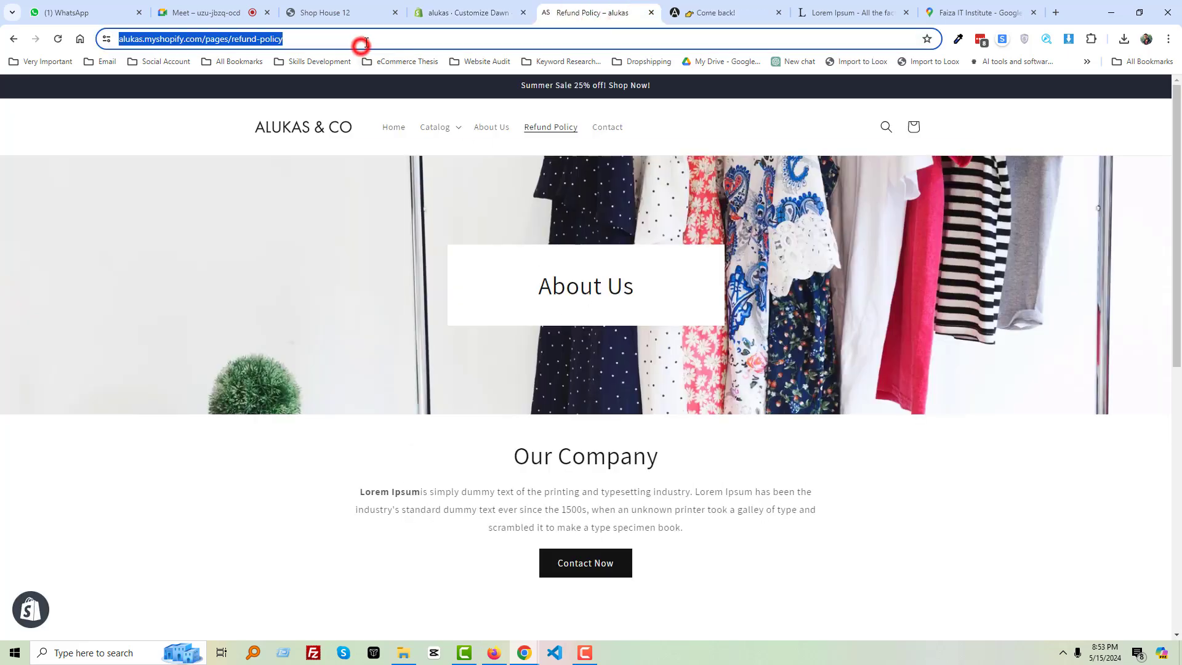
right_click(523, 657)
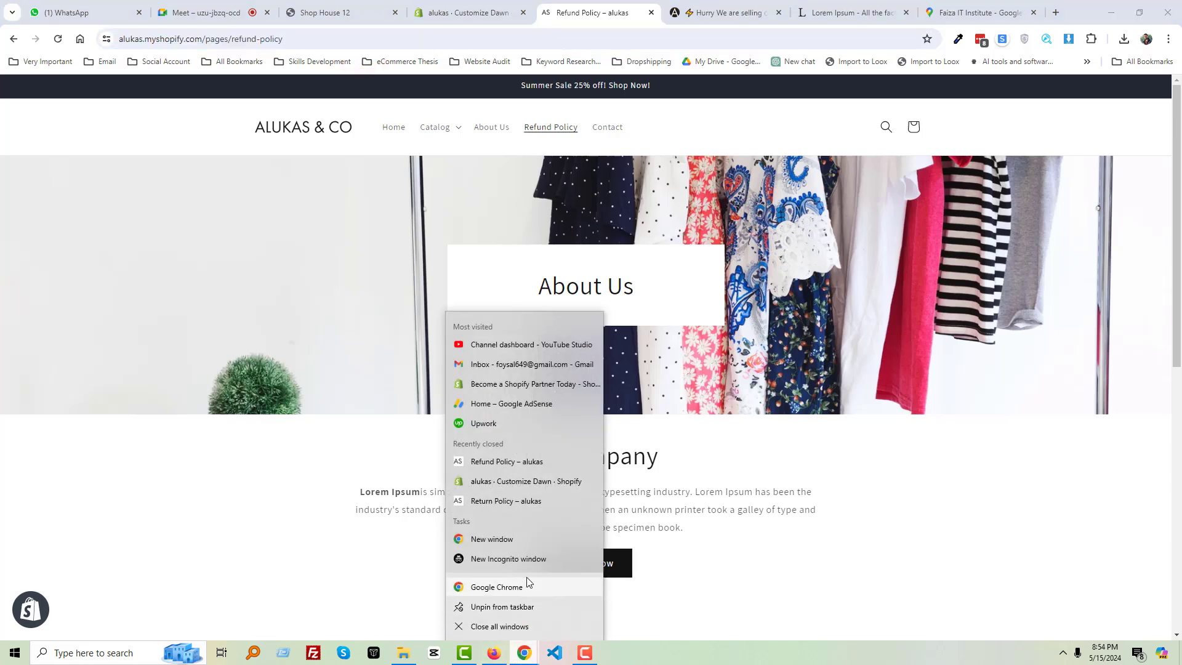
left_click(534, 562)
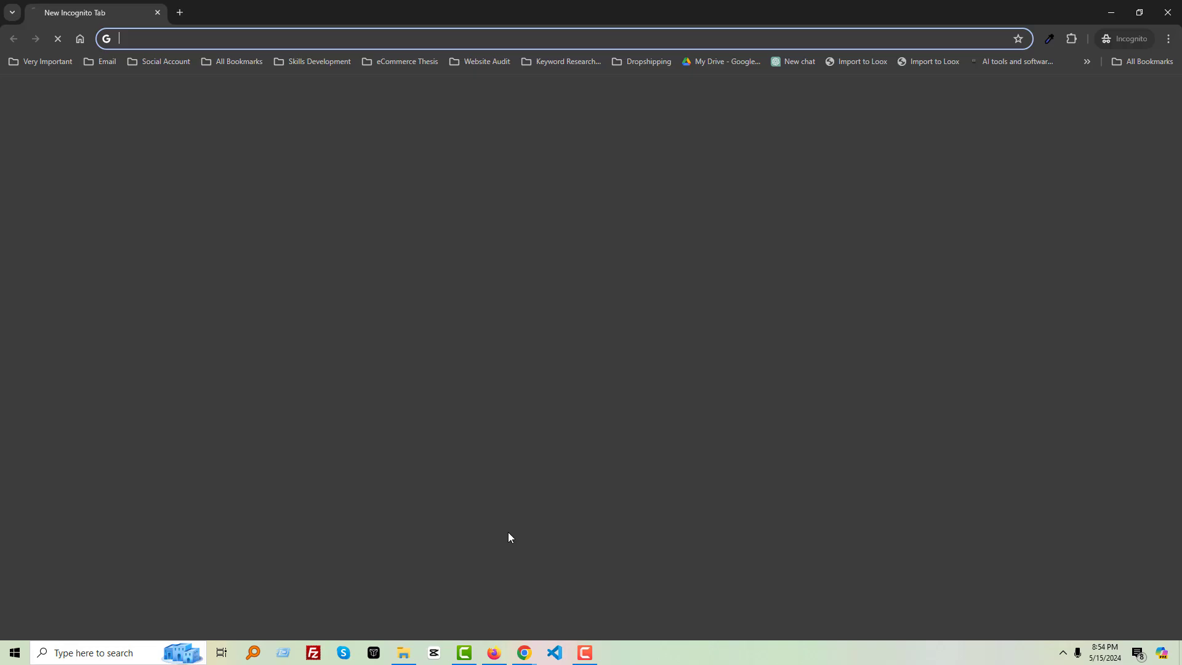
key("ctrl+v")
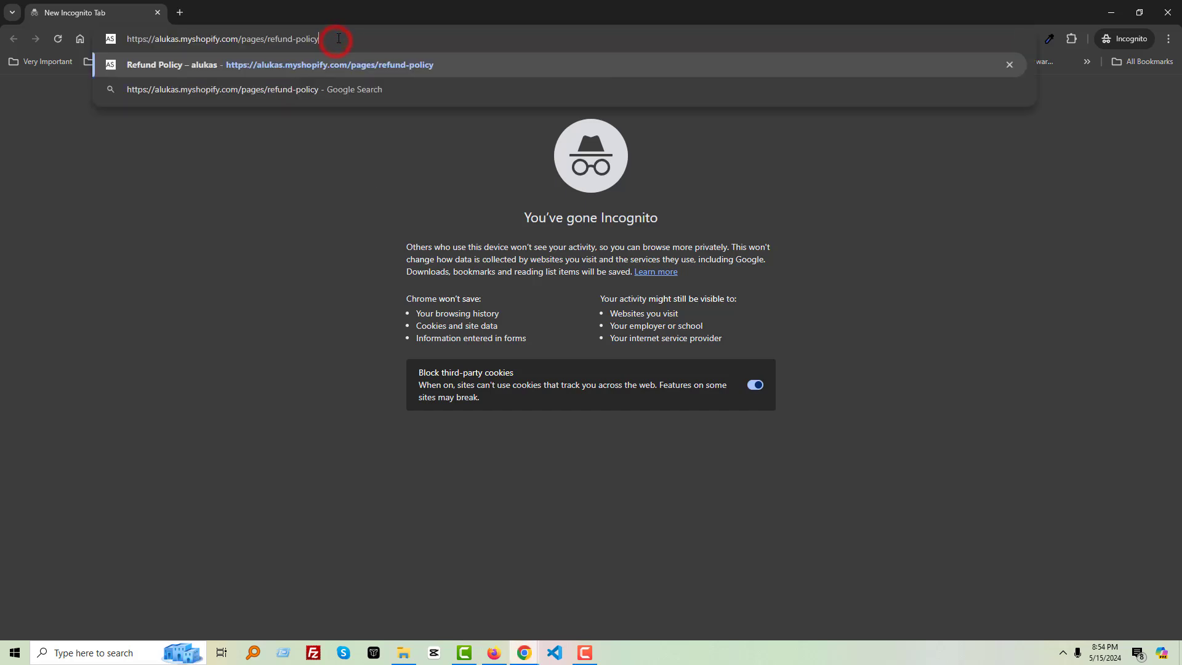
key("Return")
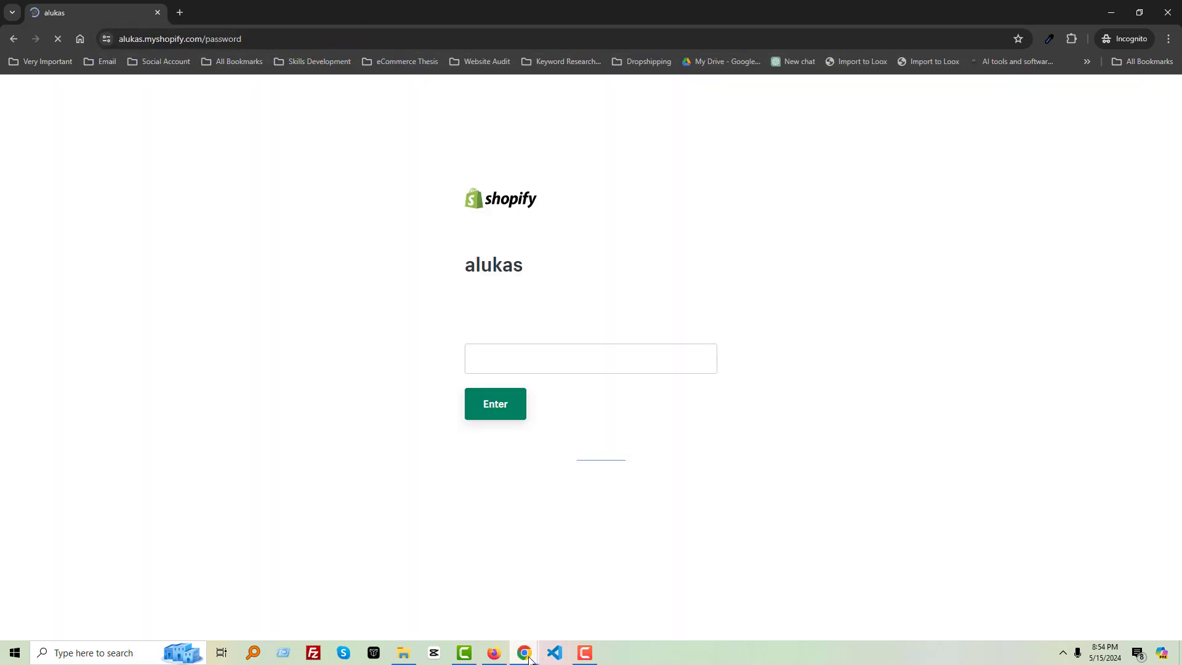
Copy the storefront password from the Google Meet chat and enter it as the store password in the Incognito window
mouse_move(528, 656)
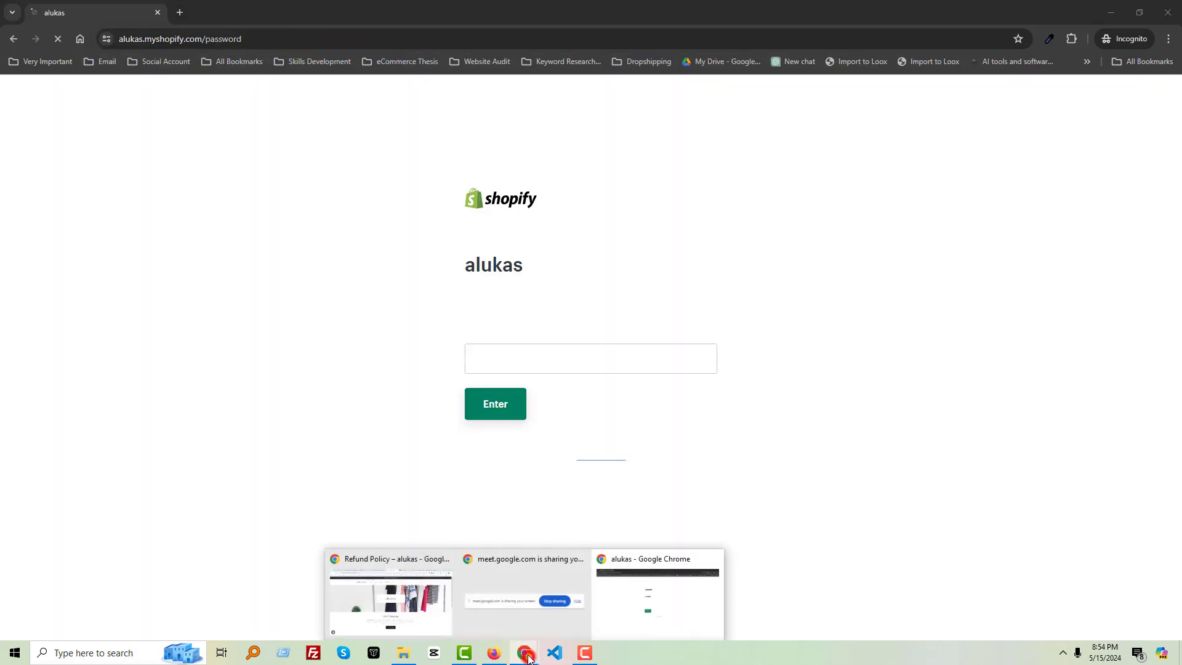
left_click(423, 606)
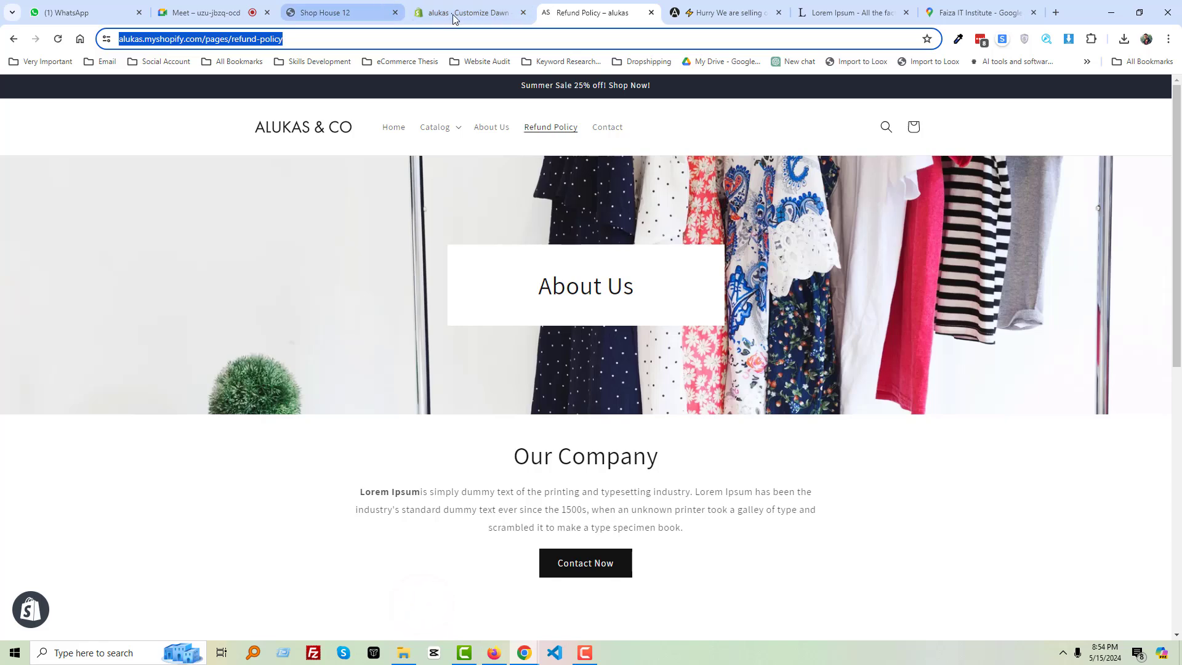
left_click(197, 12)
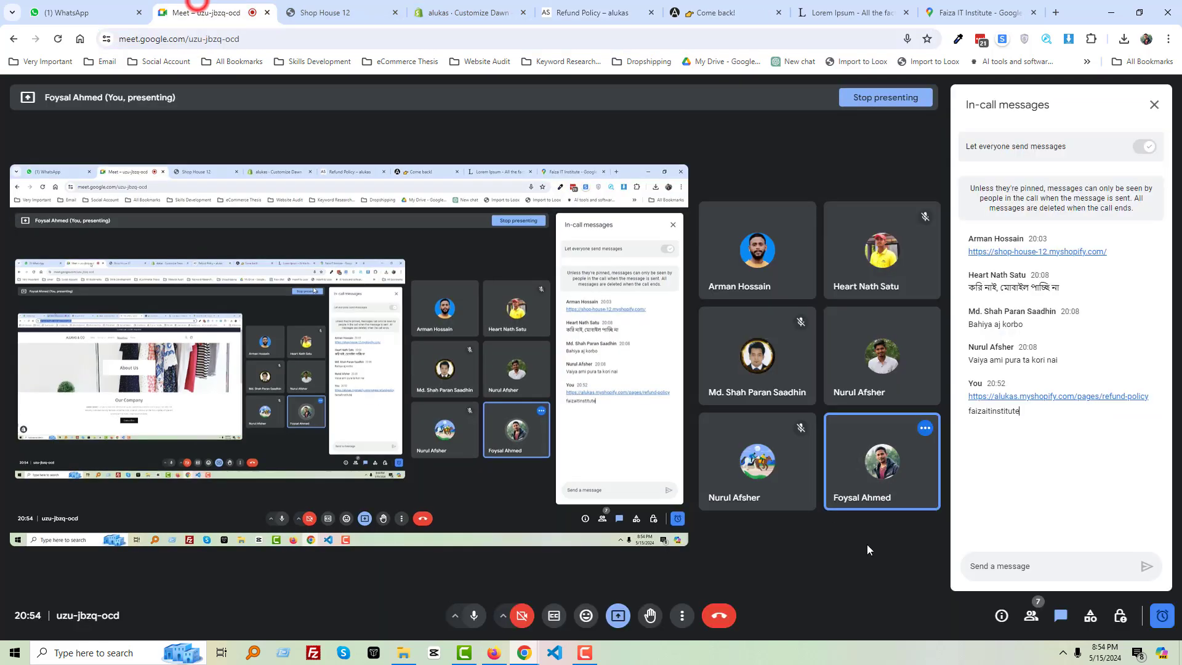
double_click(994, 410)
mouse_move(519, 658)
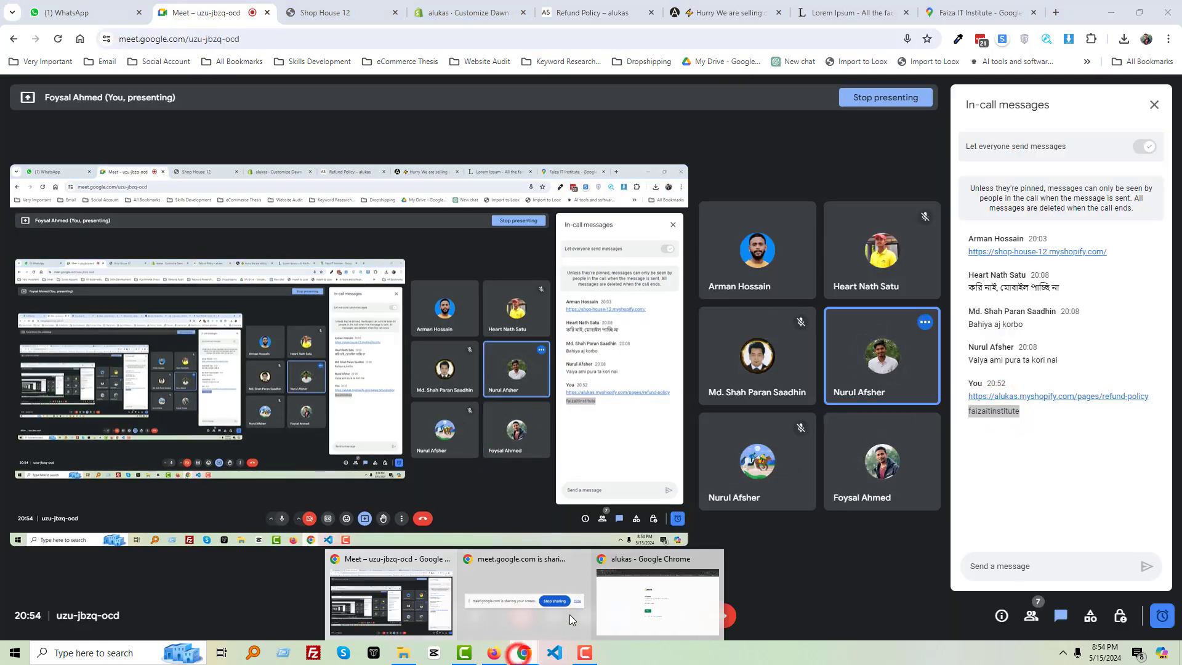
left_click(626, 602)
left_click(502, 364)
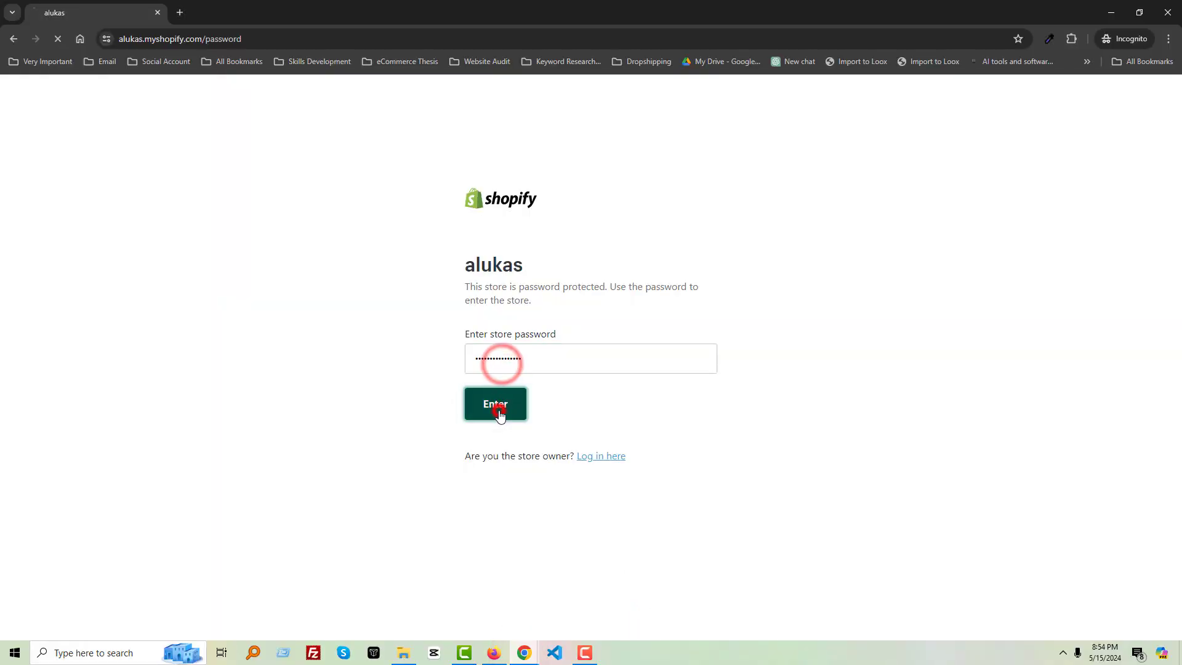
Enter the store password in the Incognito window and look through the storefront's Refund Policy page
key("ctrl+v")
left_click(502, 408)
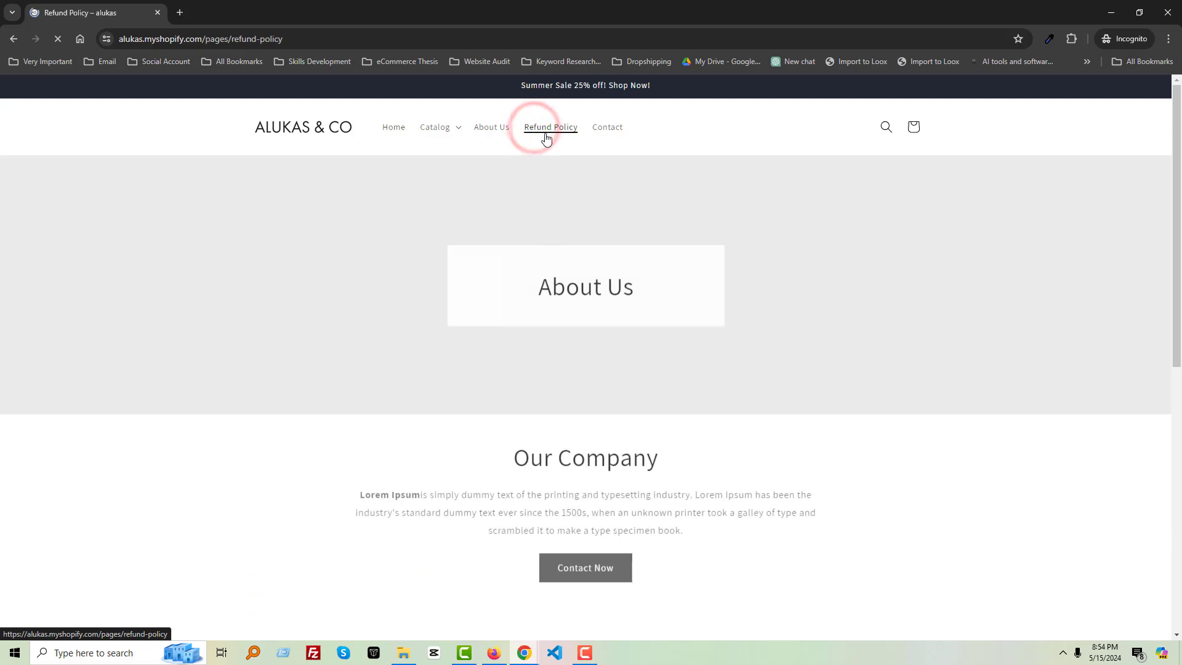
scroll(704, 358, "down", 9)
scroll(688, 421, "up", 10)
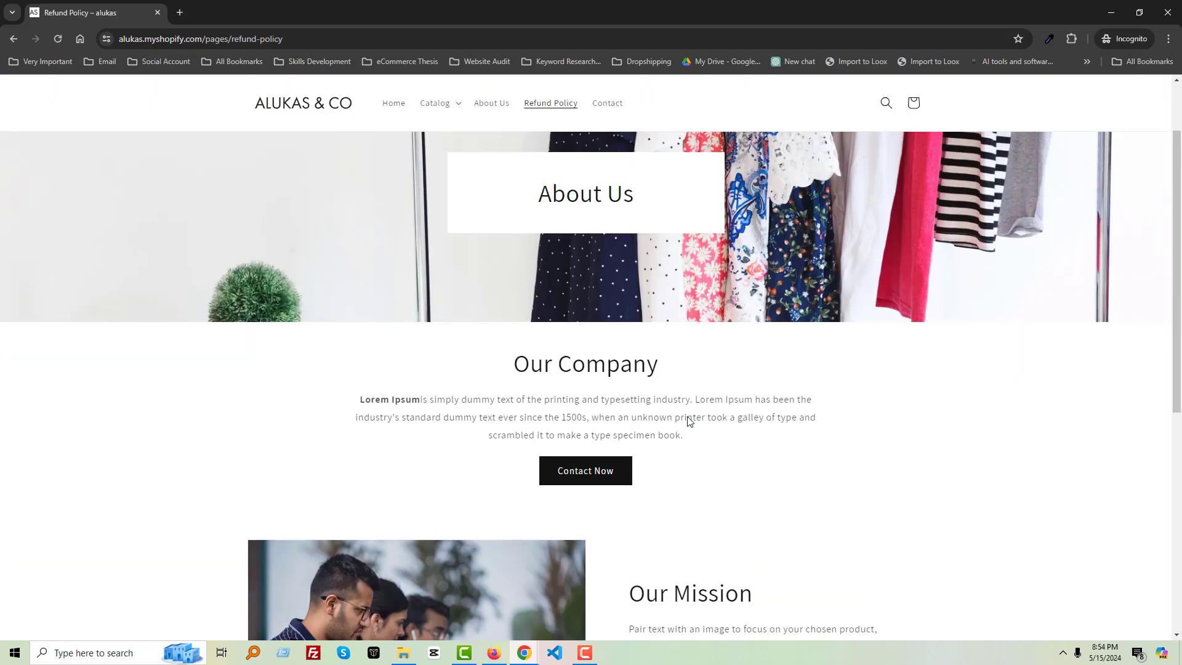
Open the About Us page in the Incognito storefront and return to Refund Policy to compare their content
left_click(489, 126)
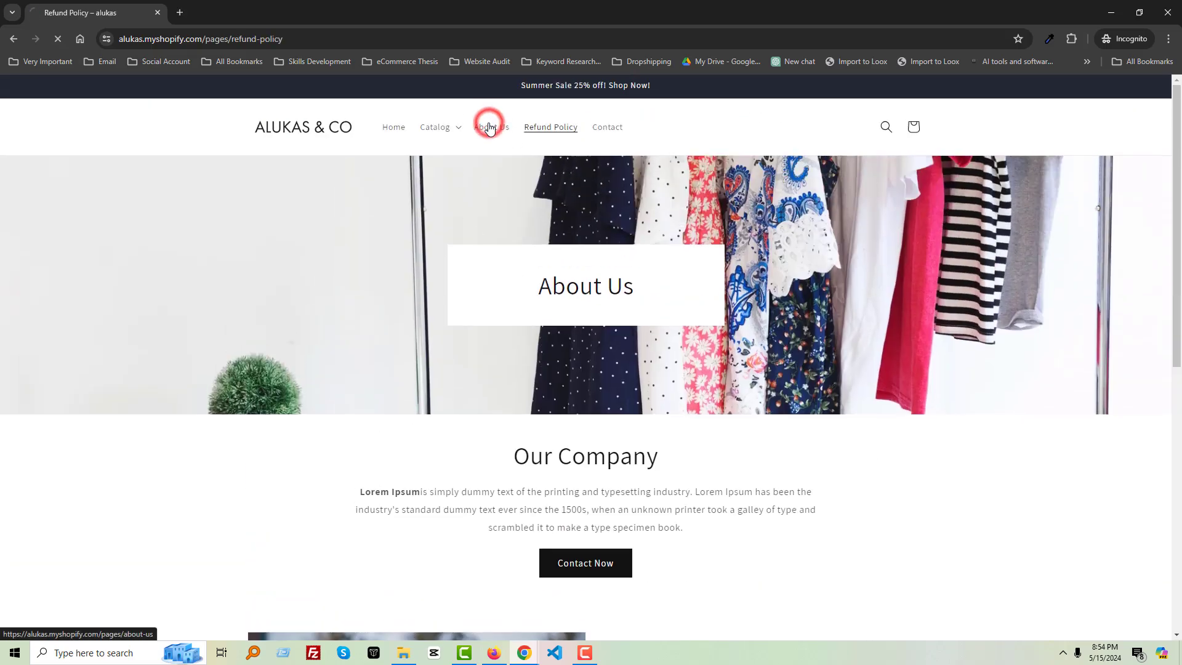
left_click(622, 128)
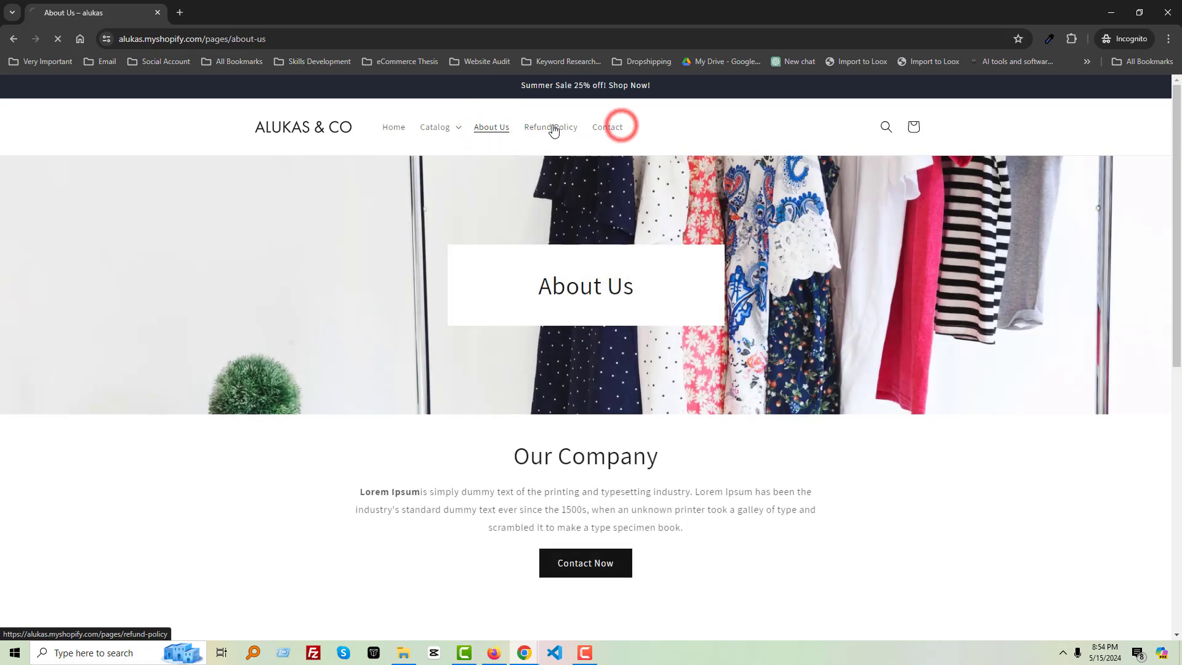
left_click(551, 126)
Return to the regular browser window and review the refund-policy template's content in the Dawn theme editor
mouse_move(523, 656)
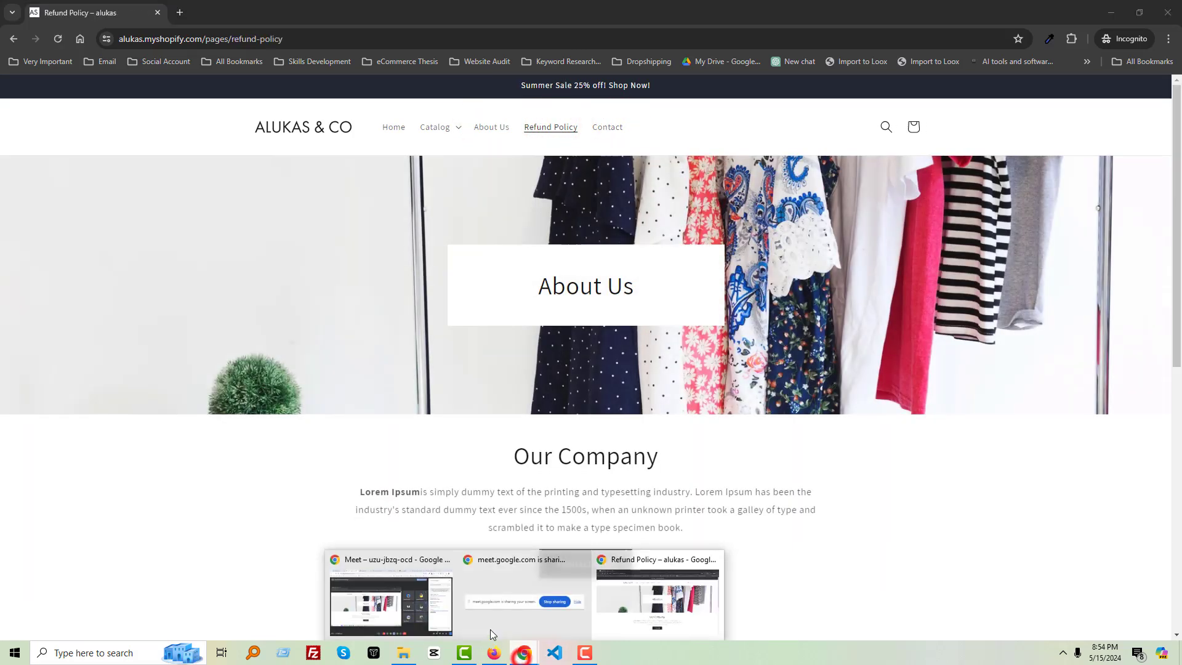
left_click(394, 605)
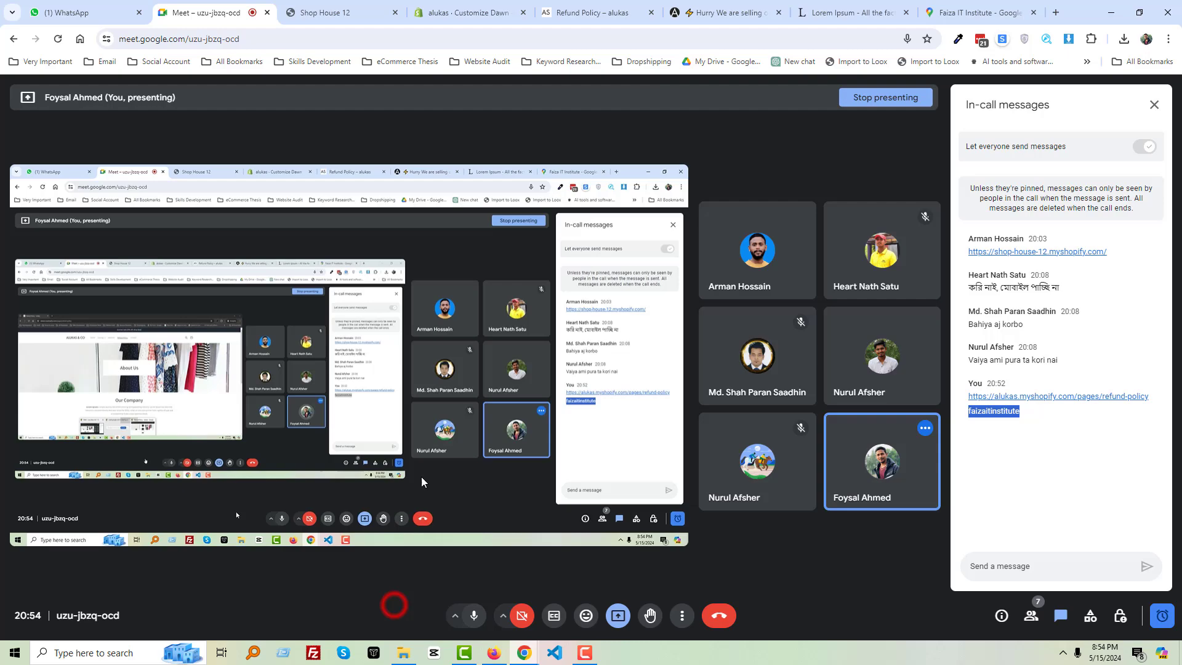
left_click(590, 13)
left_click(468, 12)
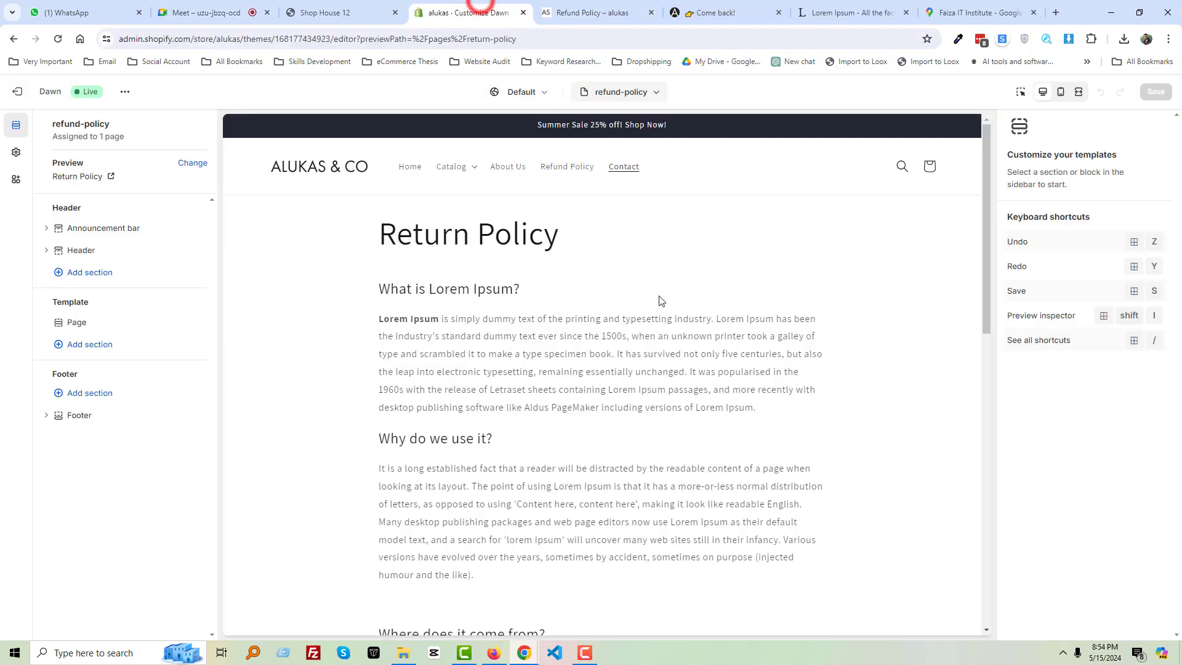
scroll(598, 312, "down", 4)
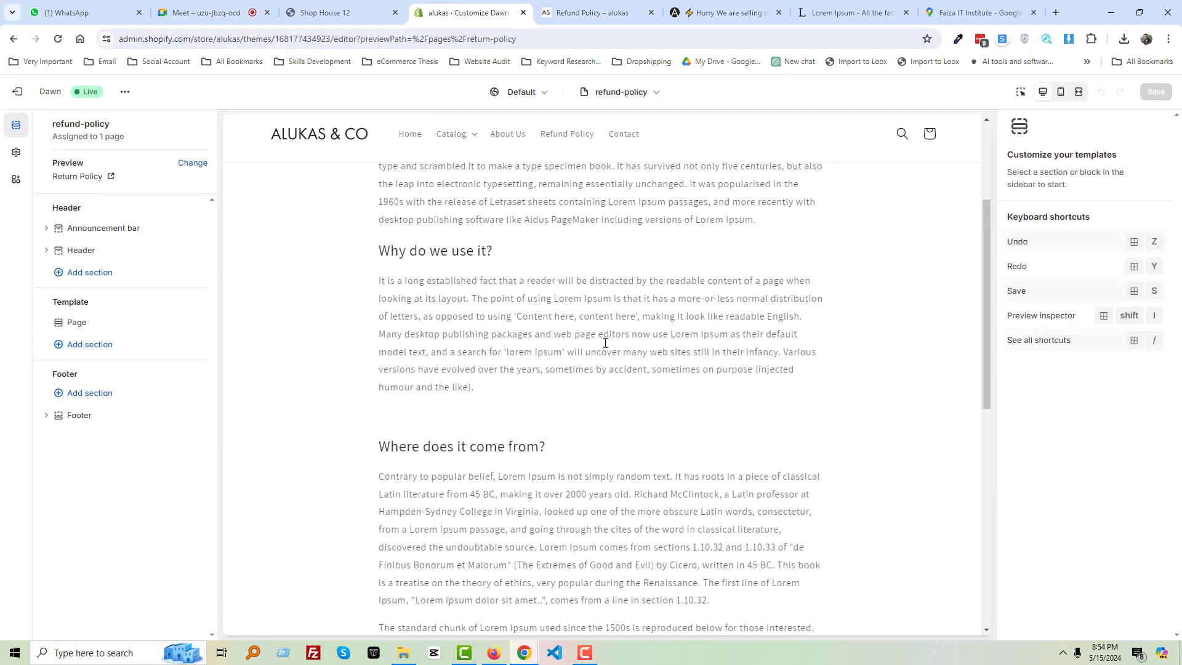
scroll(605, 340, "up", 4)
left_click(642, 92)
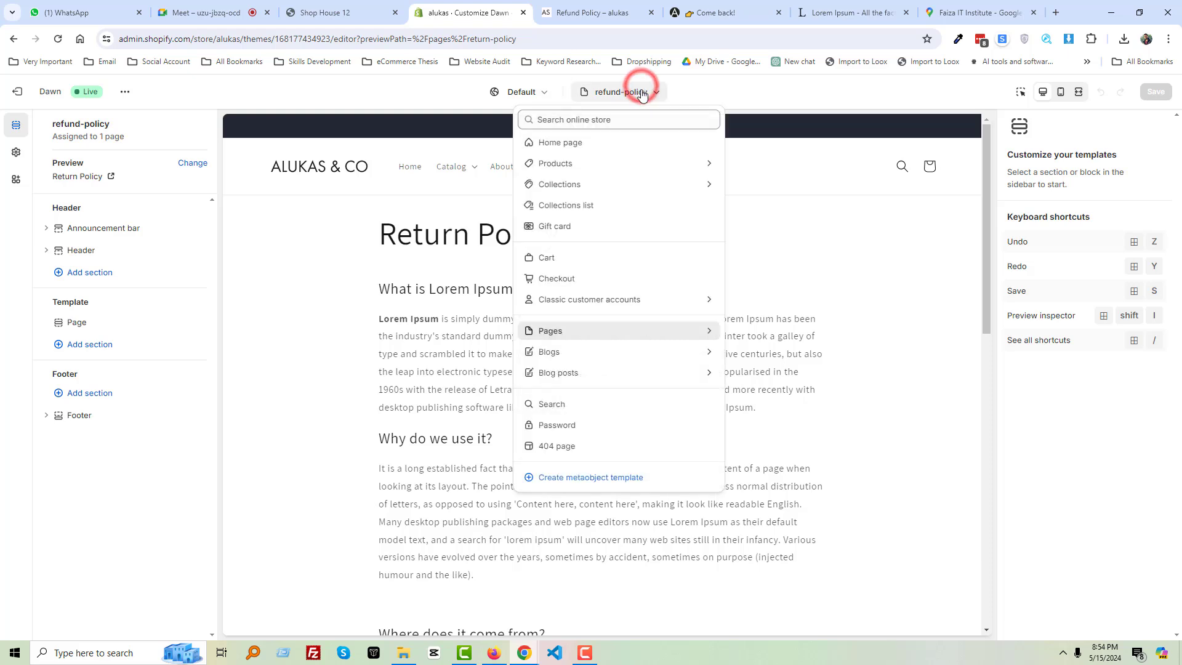
Hide the refund-policy template's Page section, set its top and bottom padding to 32 px, and save the template
left_click(118, 331)
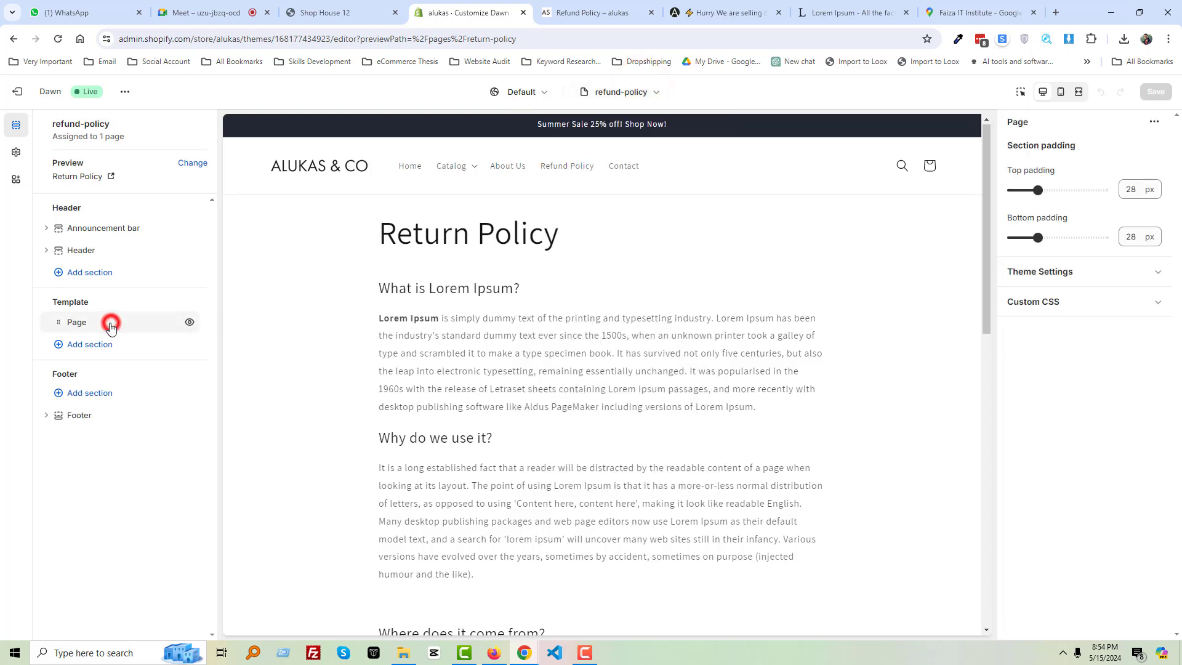
left_click(189, 322)
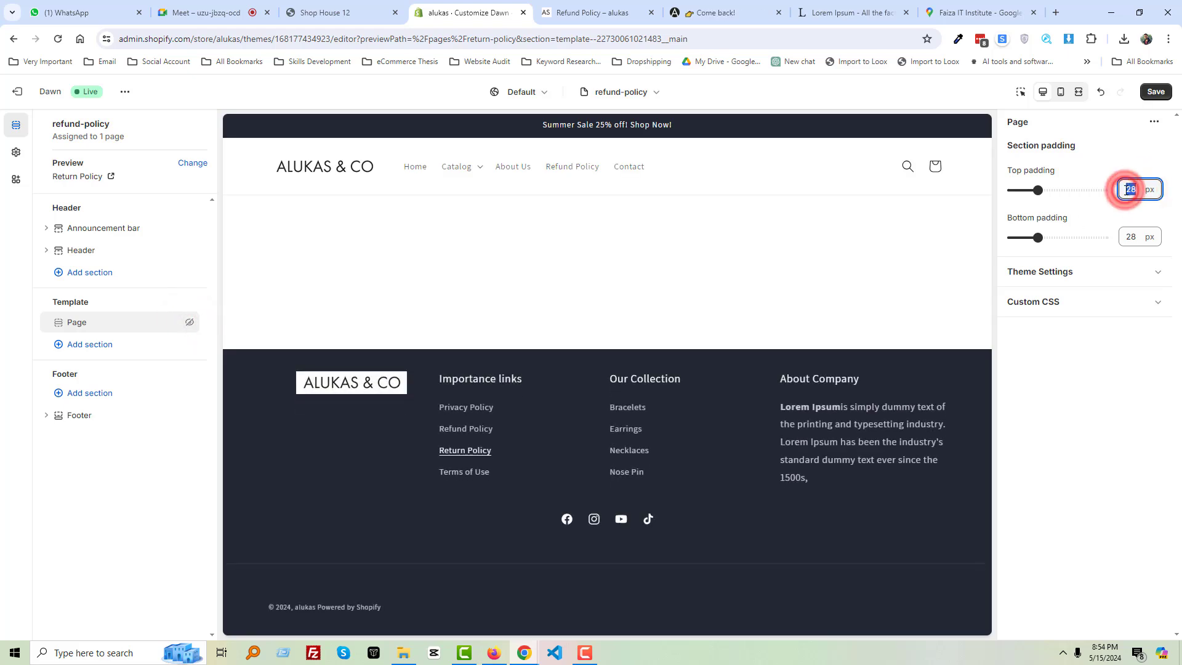
type("3")
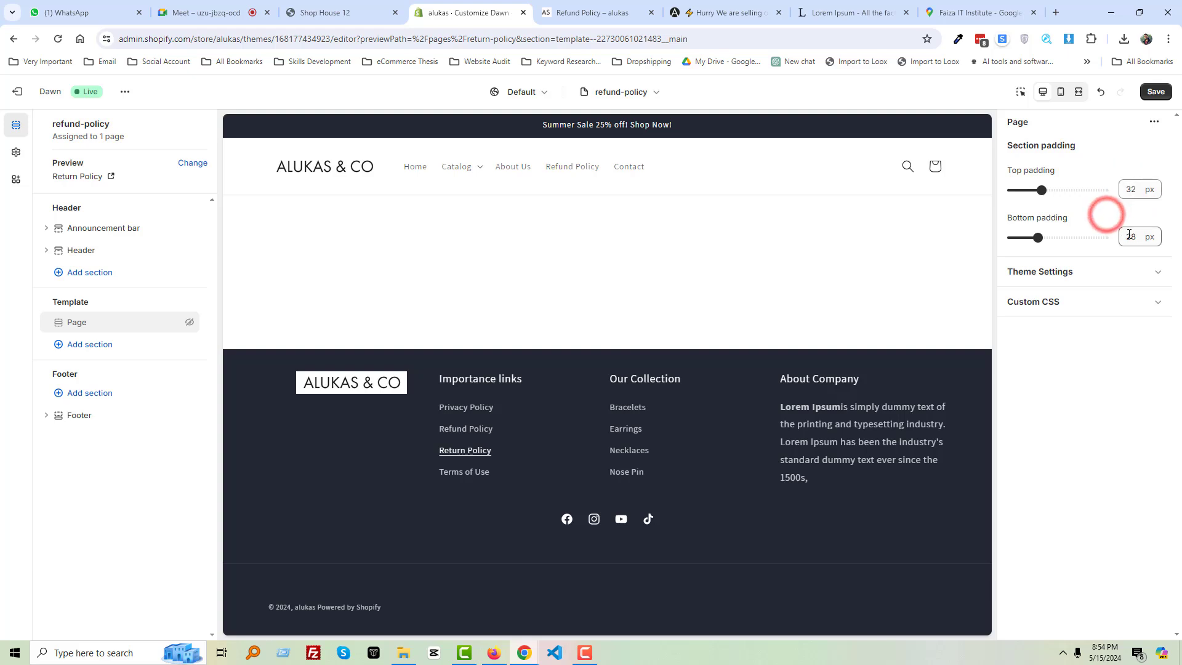
double_click(1130, 236)
type("32")
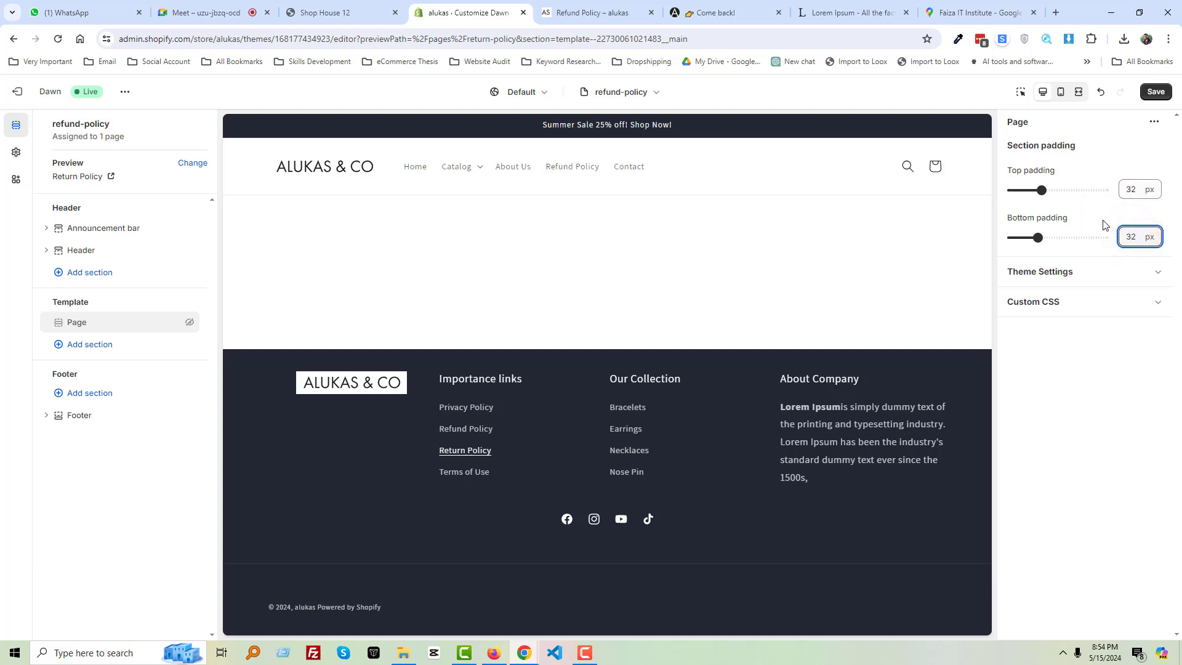
left_click(1156, 91)
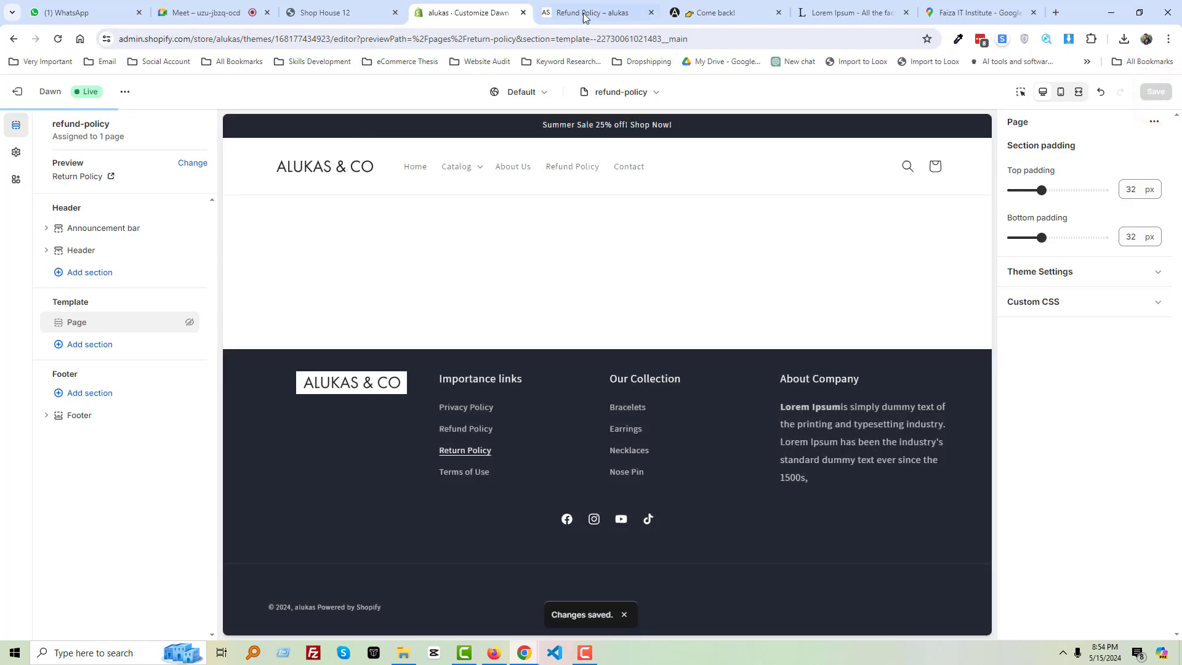
Review the Alukas demo store's Contact page from header to footer and open its home page
left_click(728, 4)
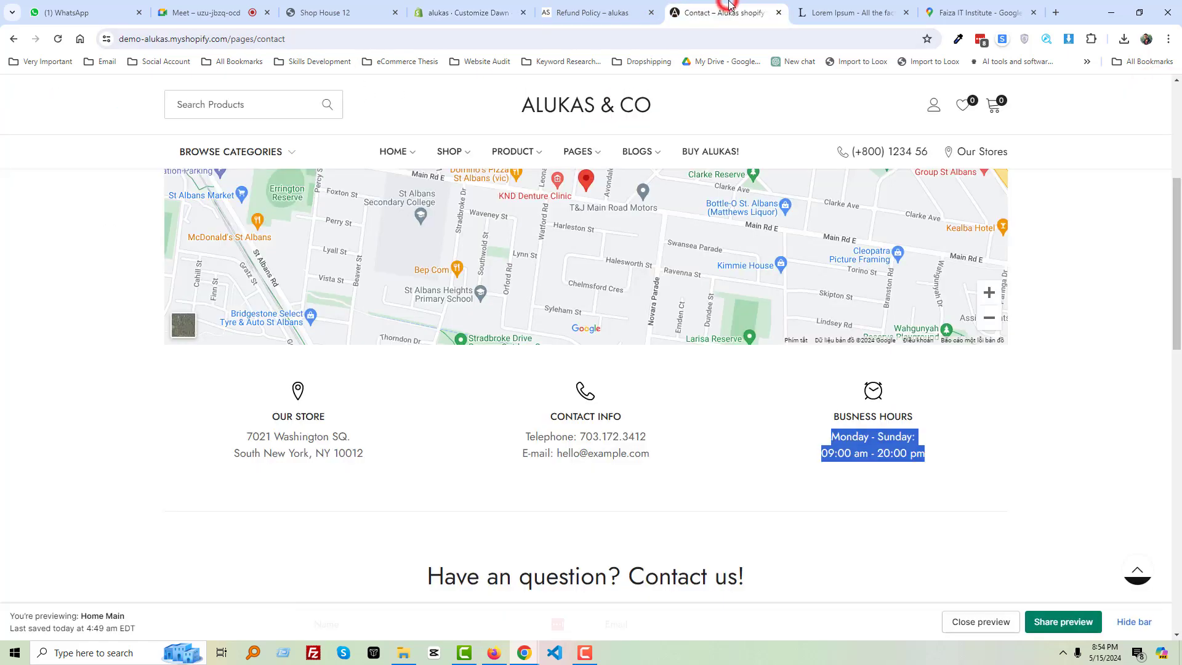
scroll(635, 277, "up", 5)
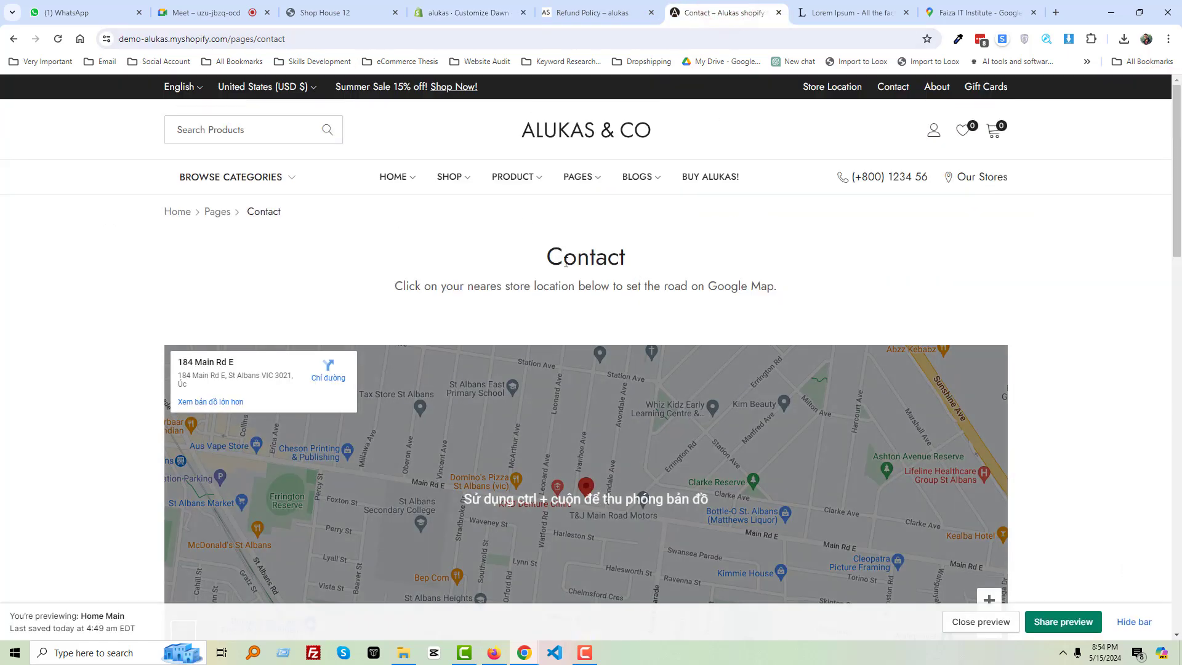
scroll(566, 263, "down", 10)
scroll(455, 344, "up", 10)
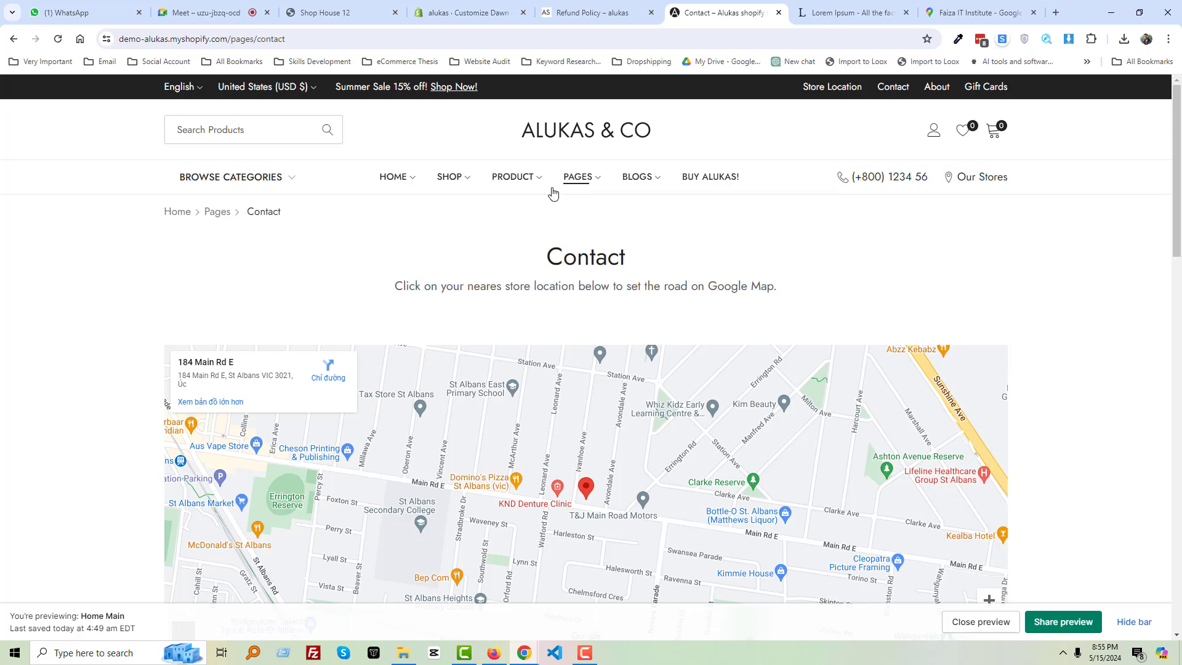
mouse_move(390, 186)
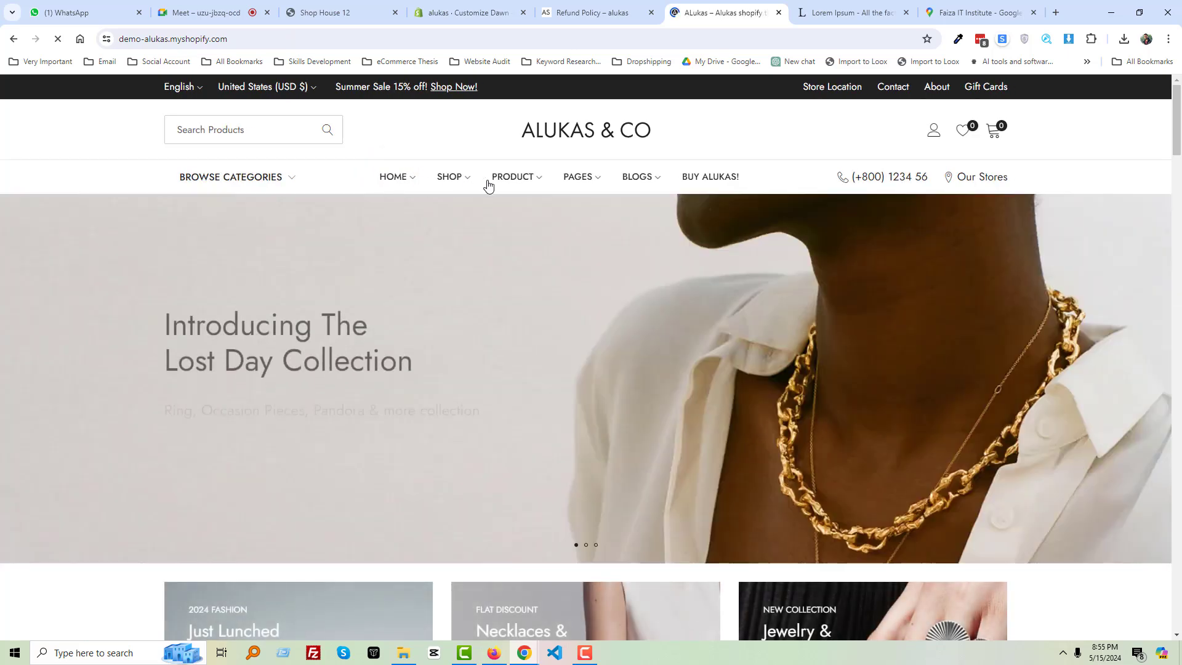
Reload the alukas storefront's Refund Policy page and open the store's home page
left_click(567, 13)
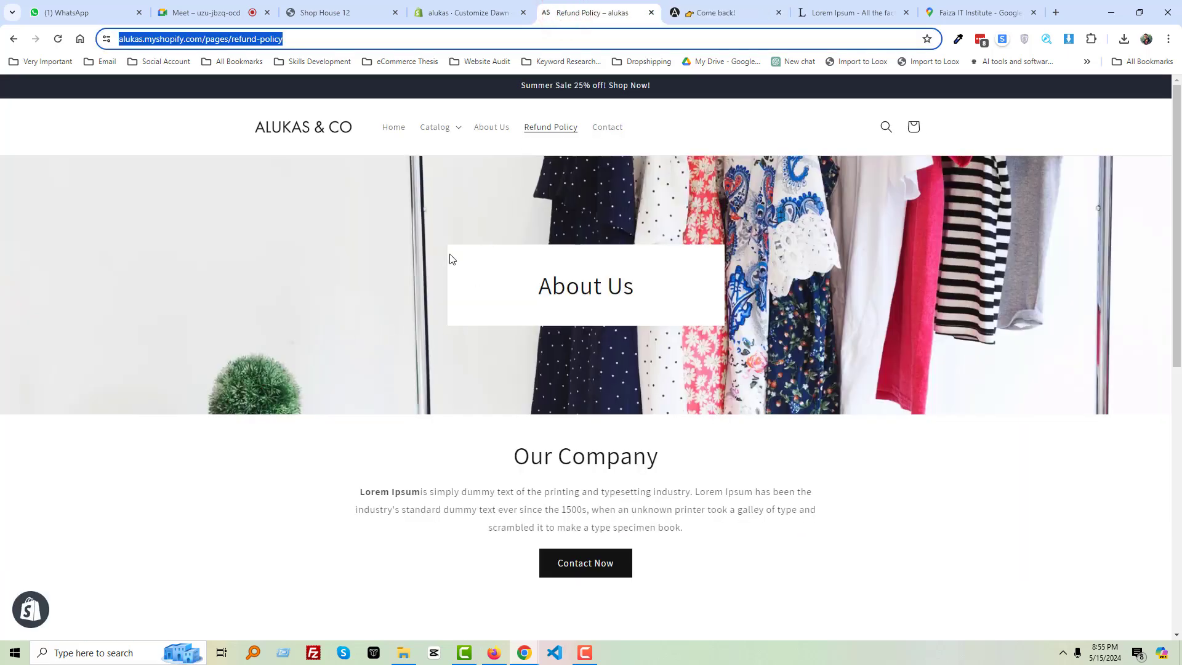
key("Return")
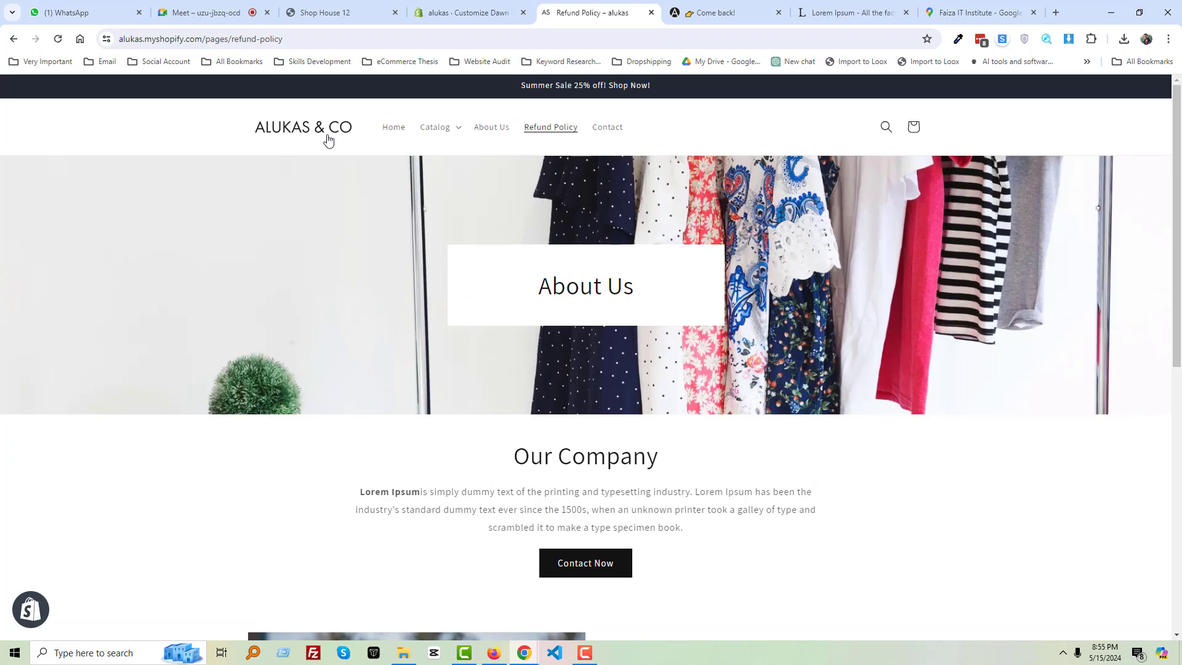
left_click(316, 129)
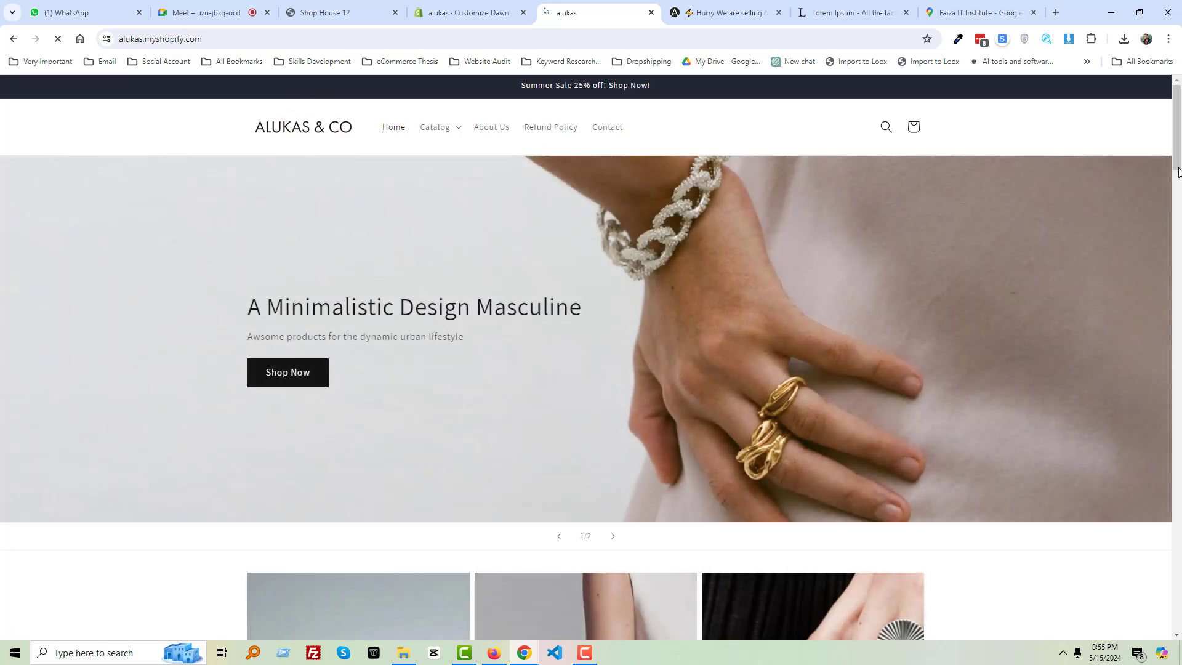
Capture and copy screenshots of the home page's service icon row and the footer's link columns
left_click_drag(1176, 109, 1179, 596)
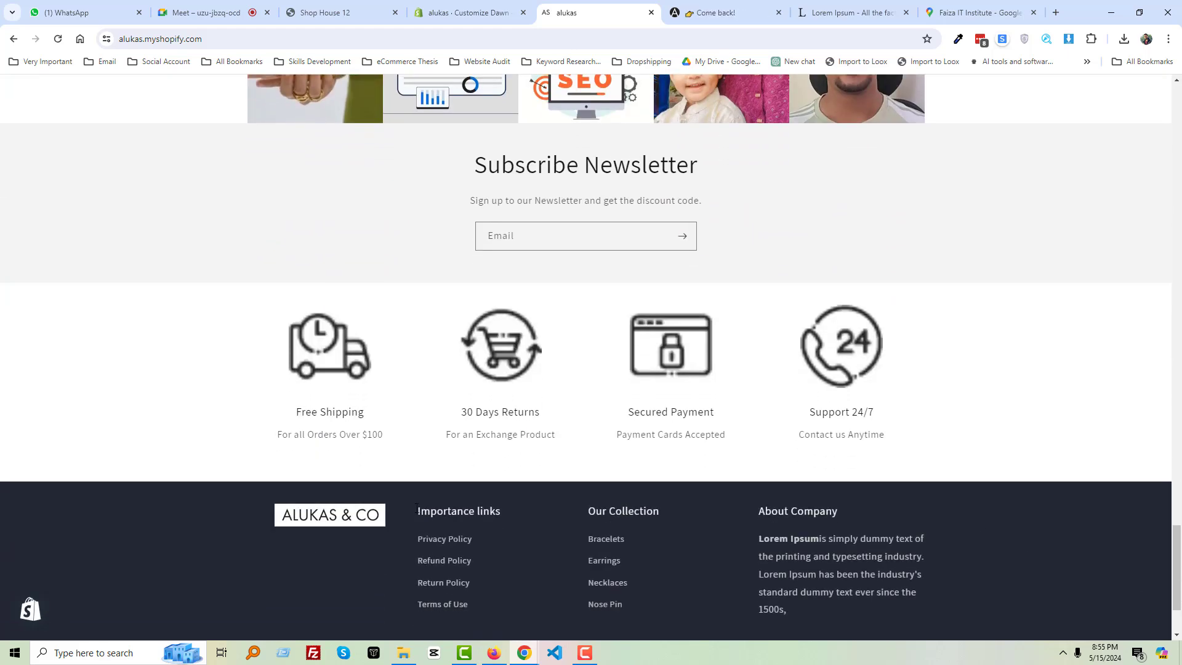
key("Print")
left_click_drag(184, 288, 974, 461)
key("ctrl+c")
key("Print")
left_click_drag(198, 483, 959, 634)
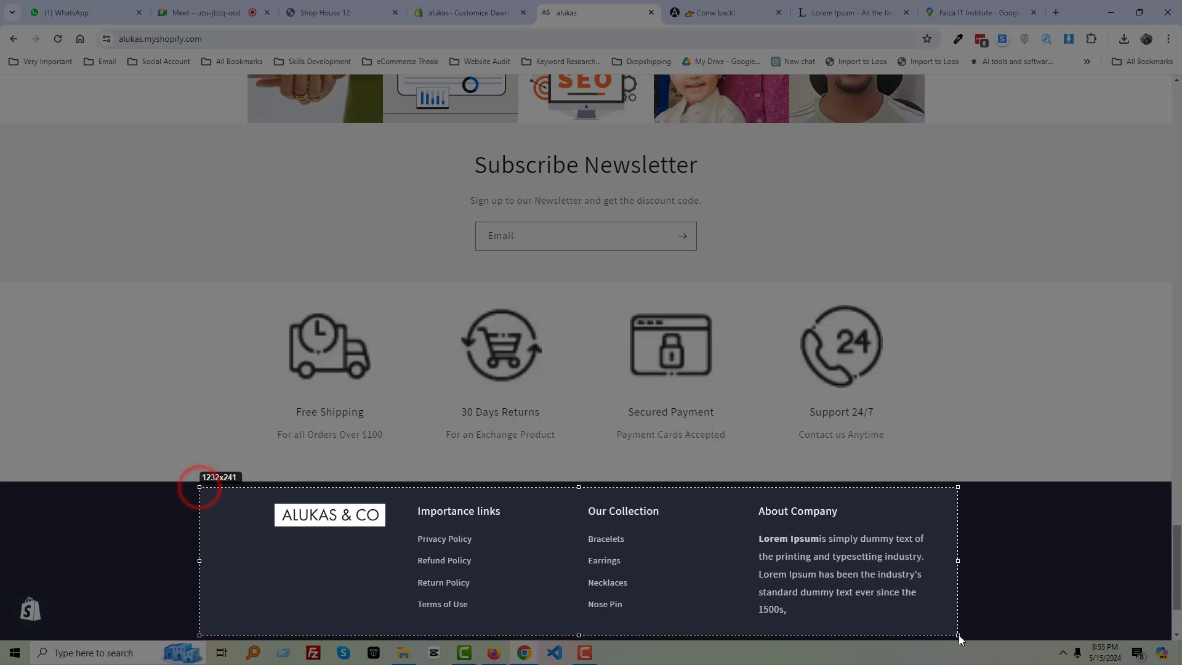
key("ctrl+c")
Capture and copy a screenshot of the social media icons in the home page footer
scroll(530, 559, "down", 2)
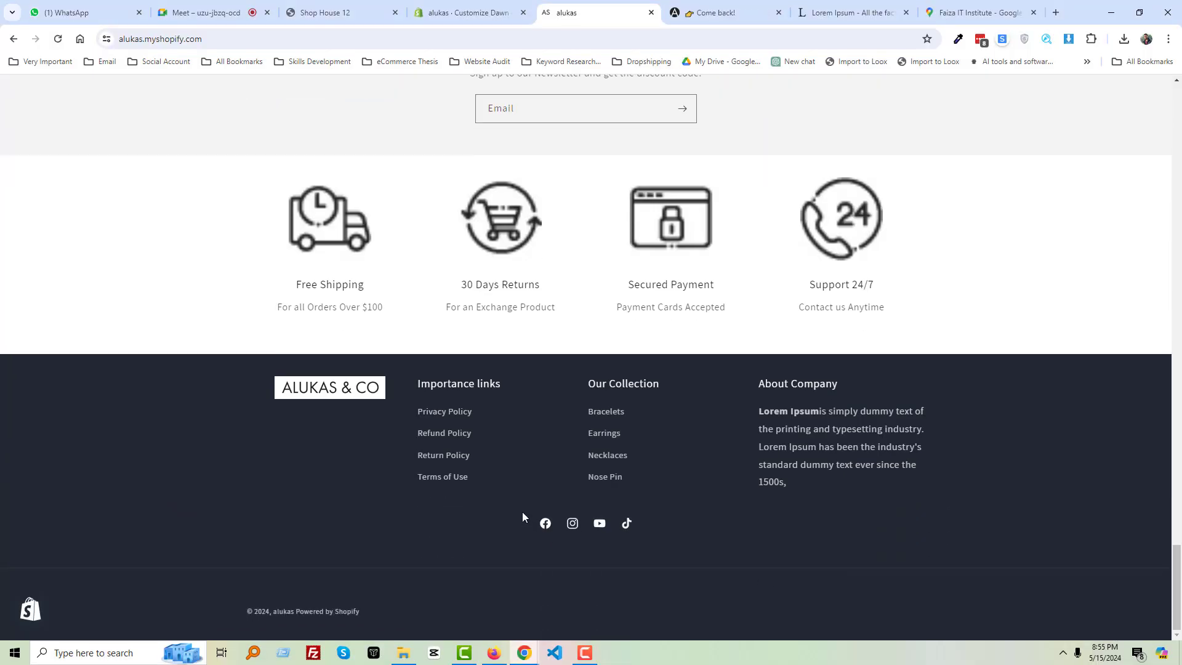
key("Print")
left_click_drag(516, 503, 671, 533)
key("ctrl+c")
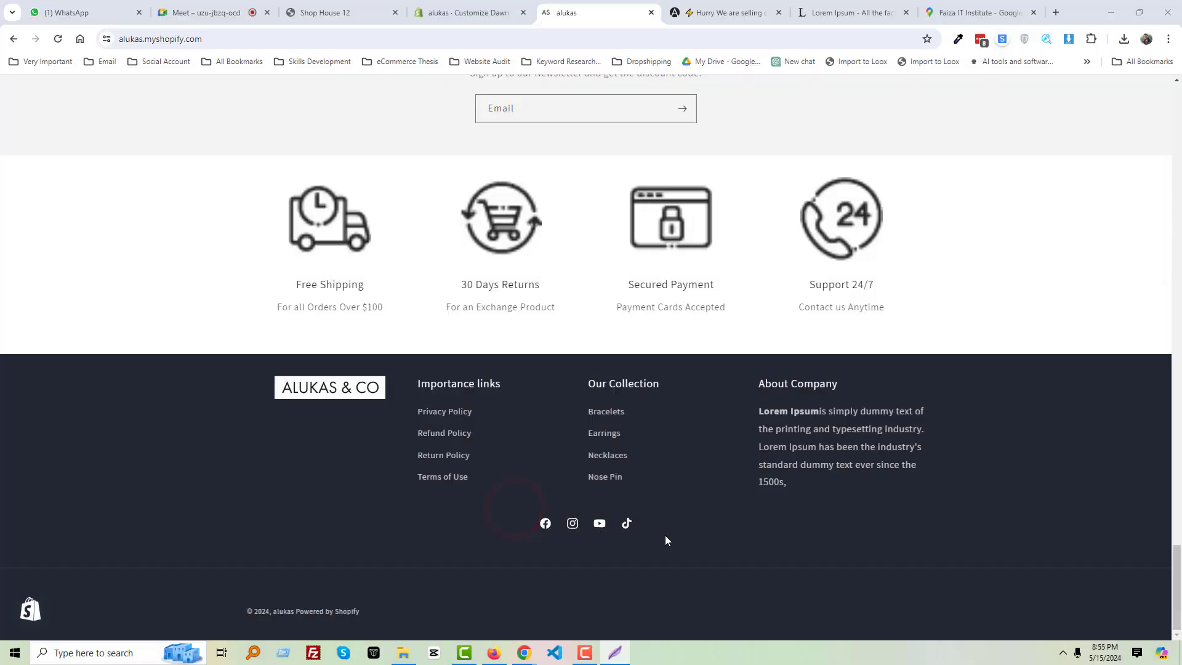
Check the storefront's Contact, About Us and Refund Policy pages, examining the full Refund Policy page
scroll(665, 541, "up", 20)
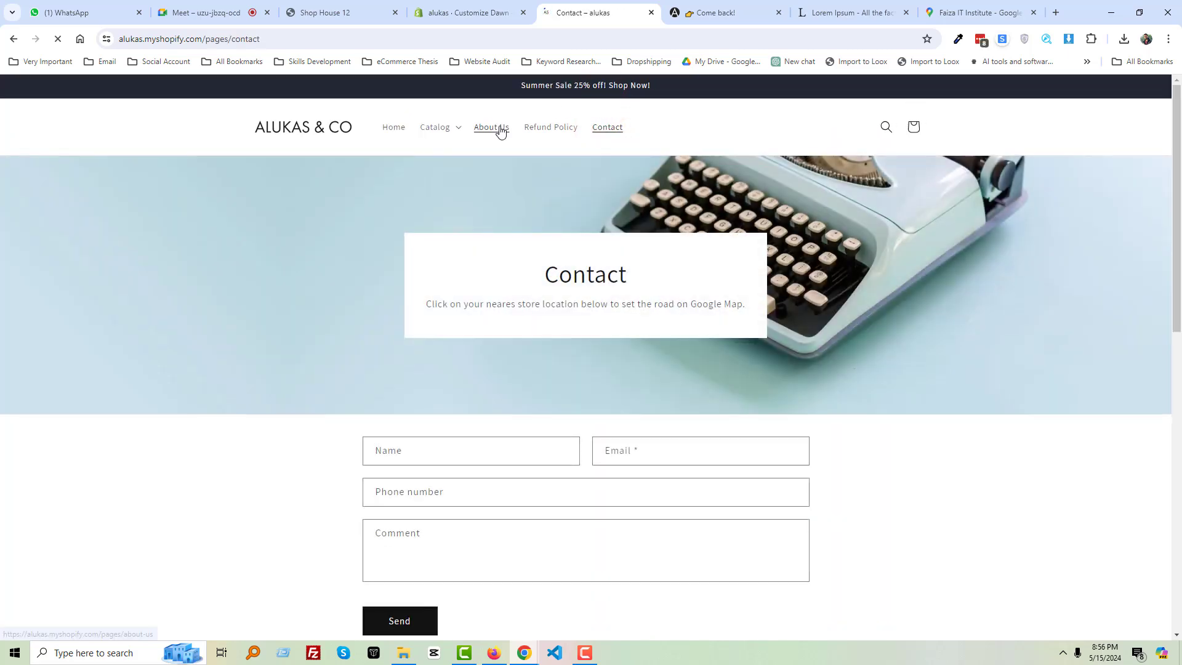
left_click(499, 128)
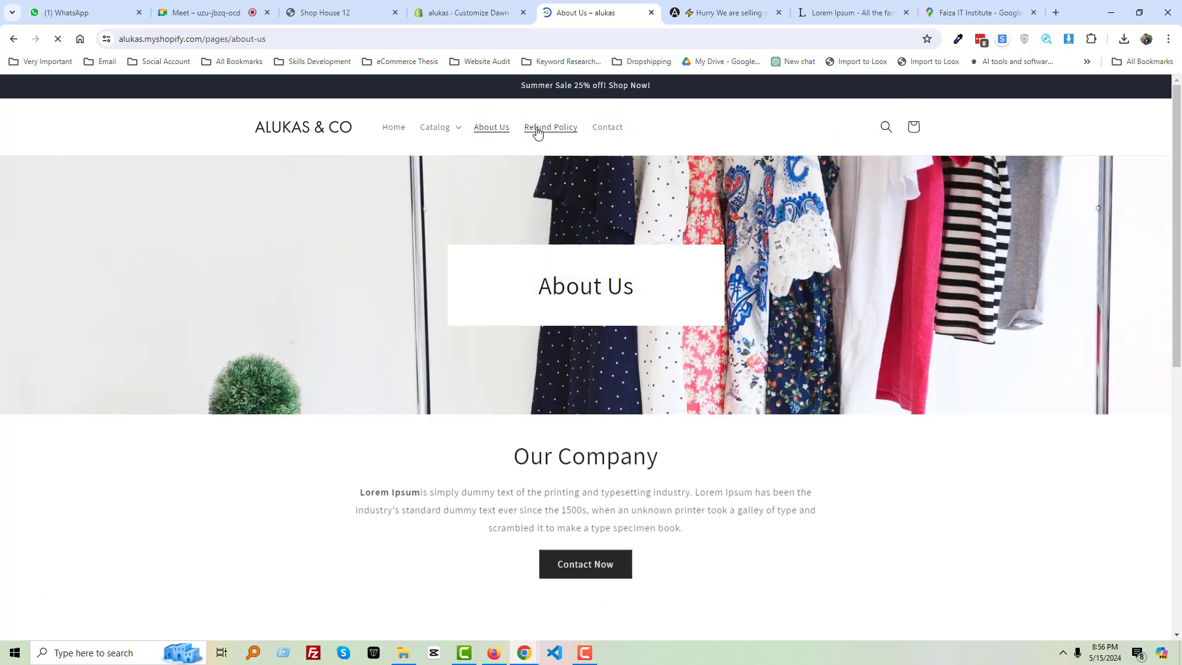
left_click(537, 131)
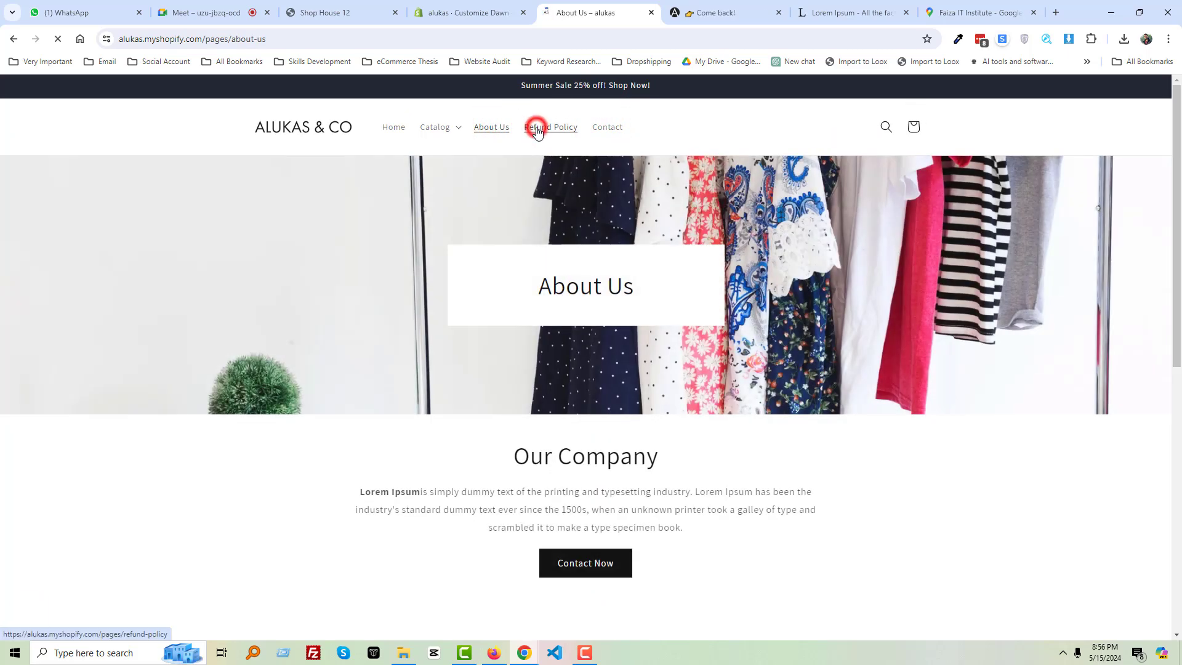
scroll(467, 431, "down", 6)
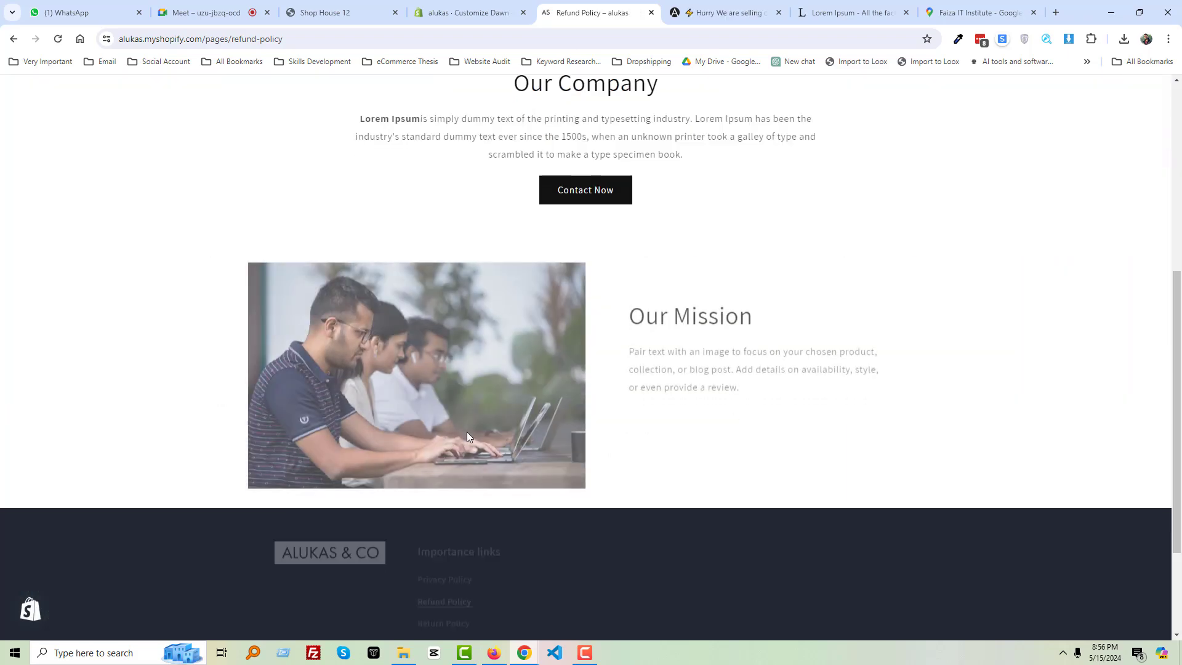
scroll(467, 436, "down", 3)
left_click(462, 436)
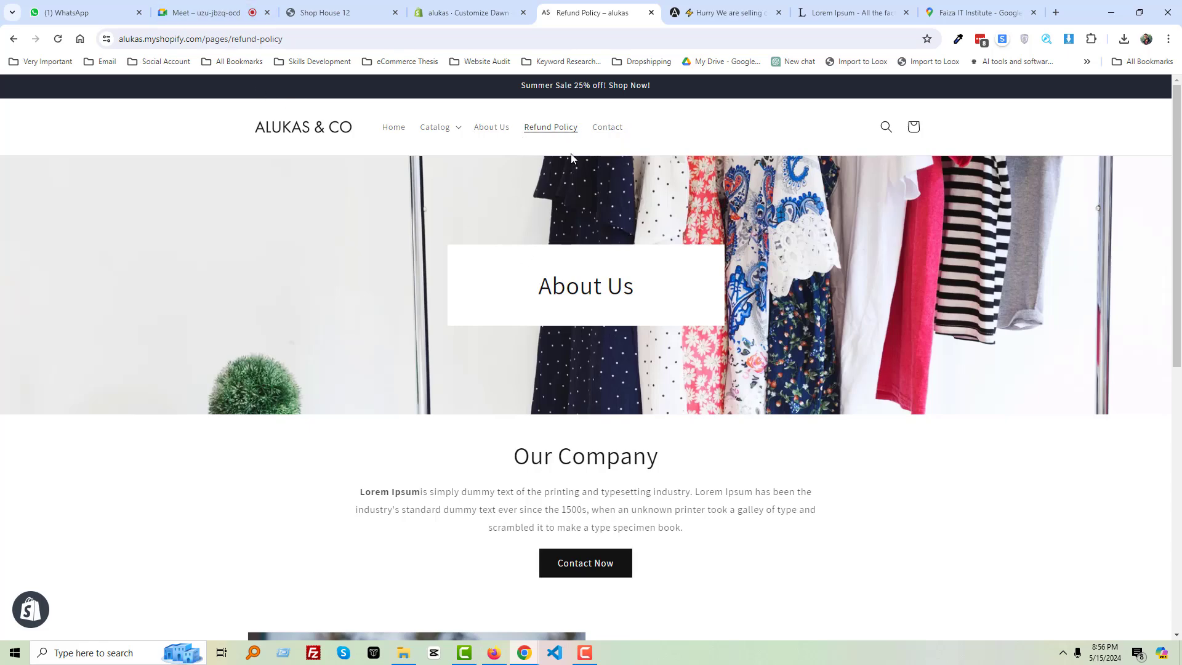
scroll(552, 311, "down", 10)
scroll(517, 319, "up", 10)
Open the Faiza IT Institute website in a new tab and look through its current students page
left_click(1055, 13)
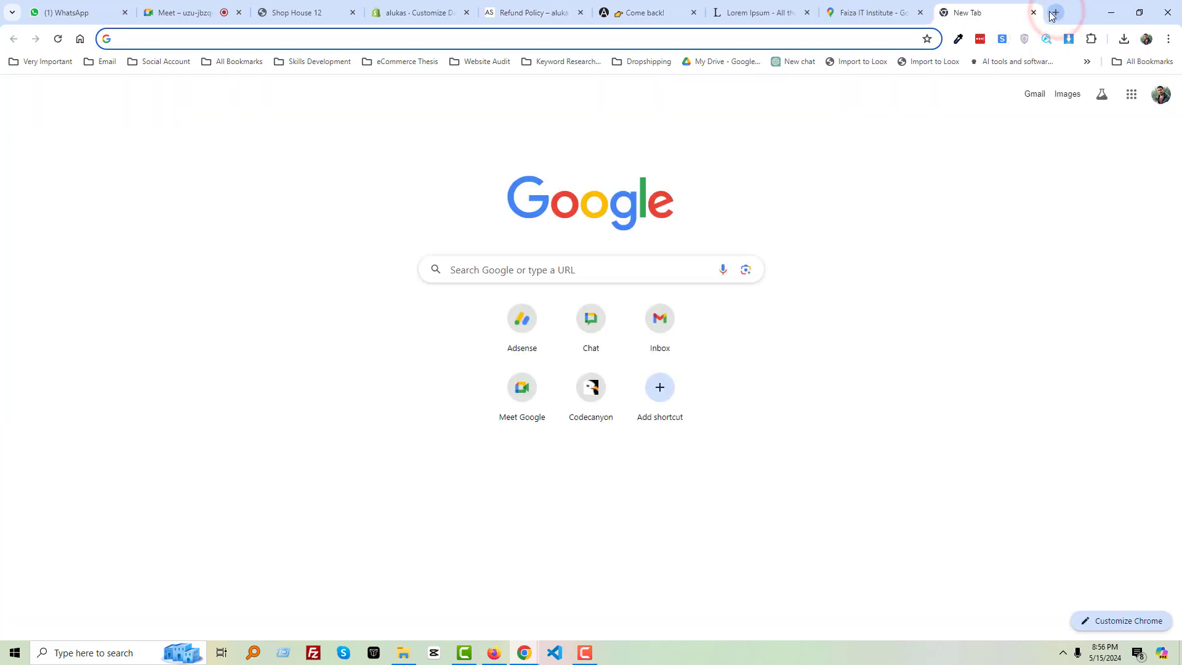
type("fai")
key("Return")
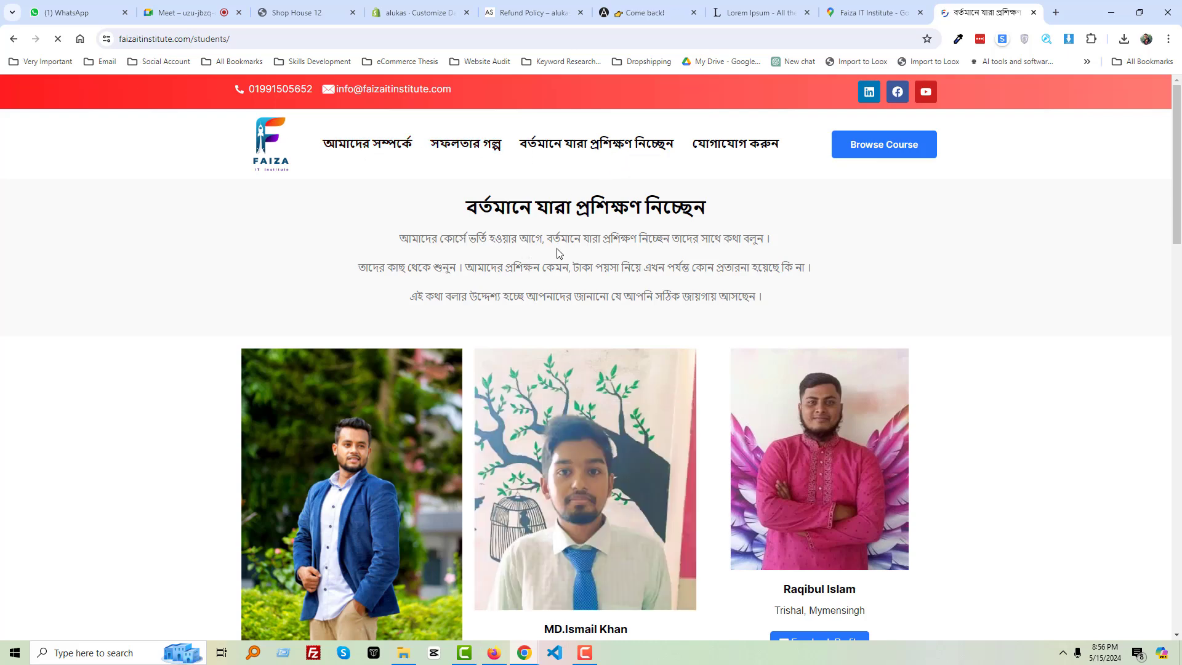
scroll(766, 253, "down", 3)
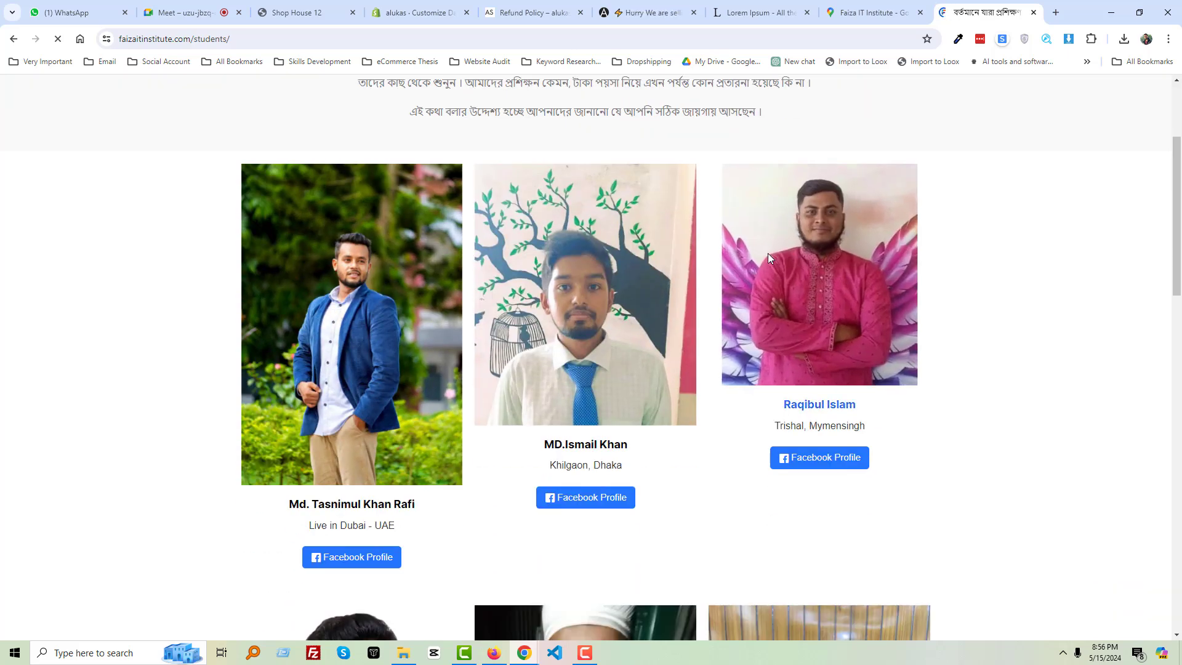
scroll(739, 258, "up", 3)
scroll(402, 308, "down", 8)
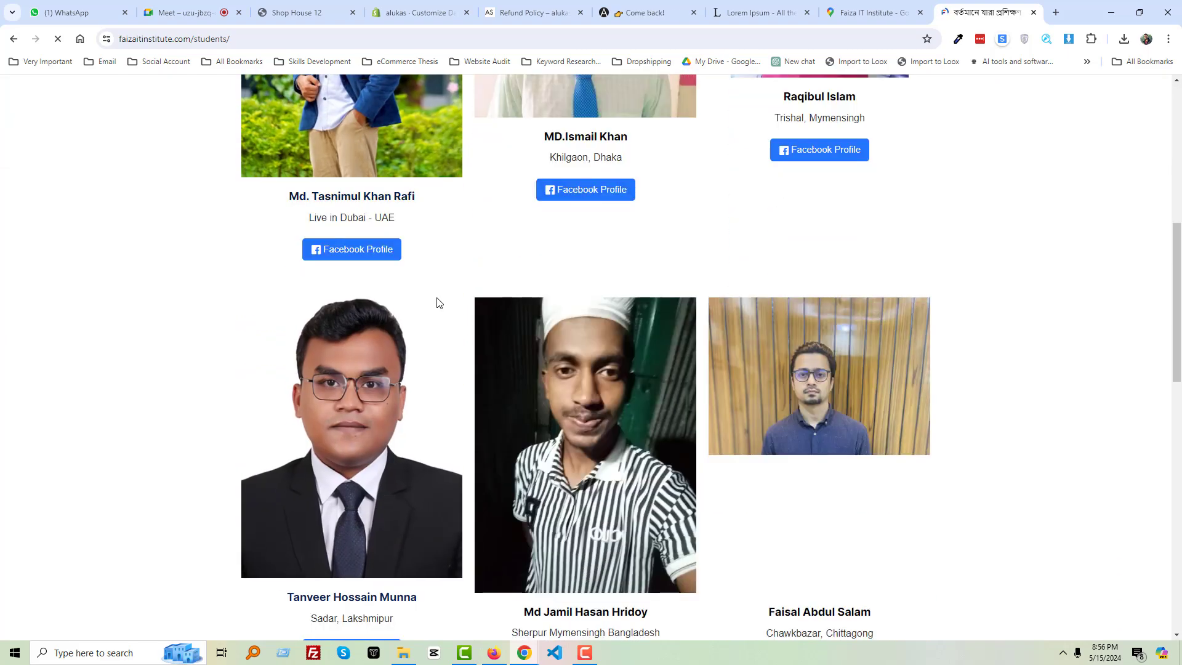
scroll(501, 302, "down", 7)
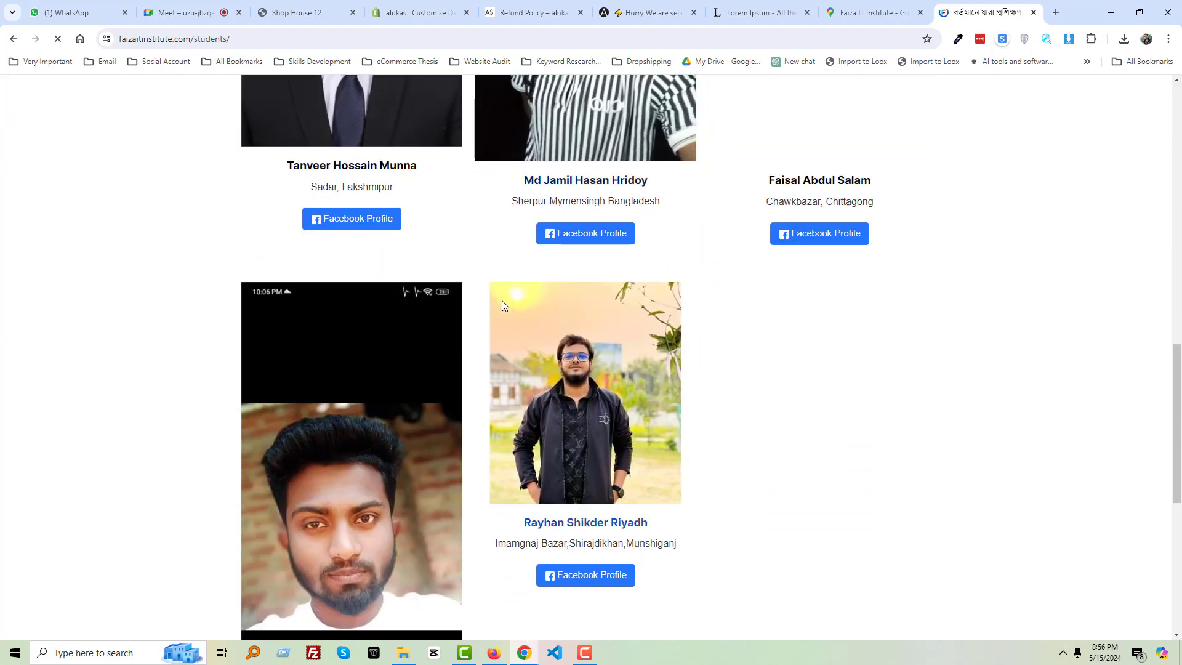
Review the remaining student profiles and the introduction on the current students page, and return to the Google Meet call
scroll(503, 304, "down", 3)
scroll(501, 305, "up", 12)
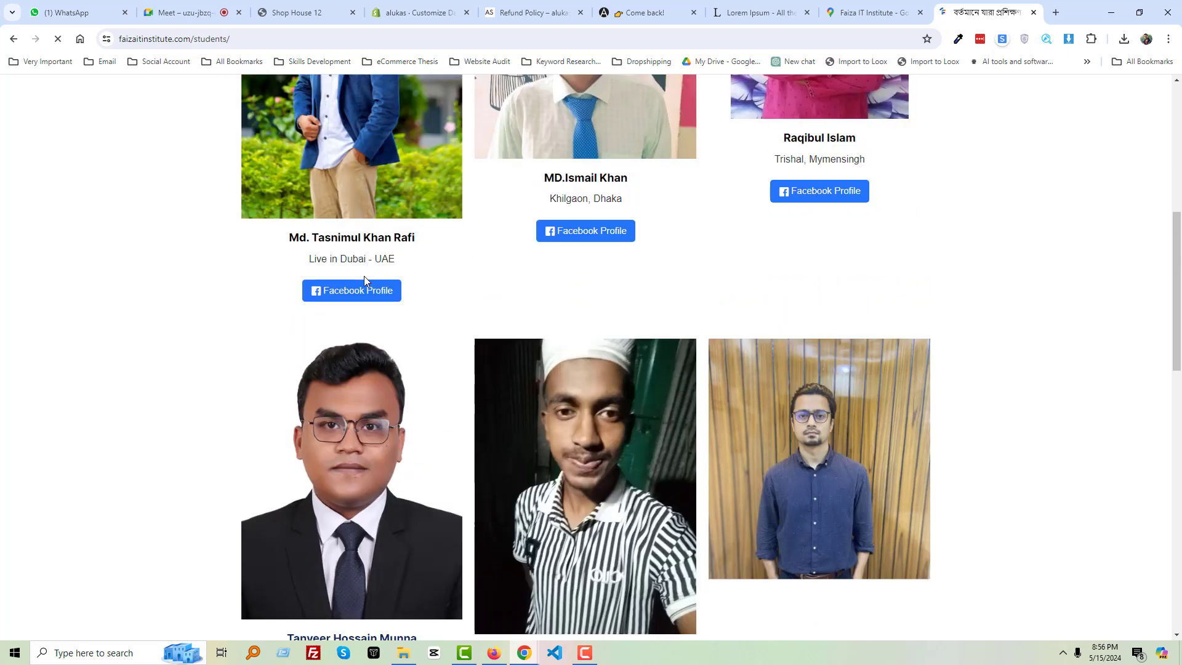
scroll(367, 279, "up", 1)
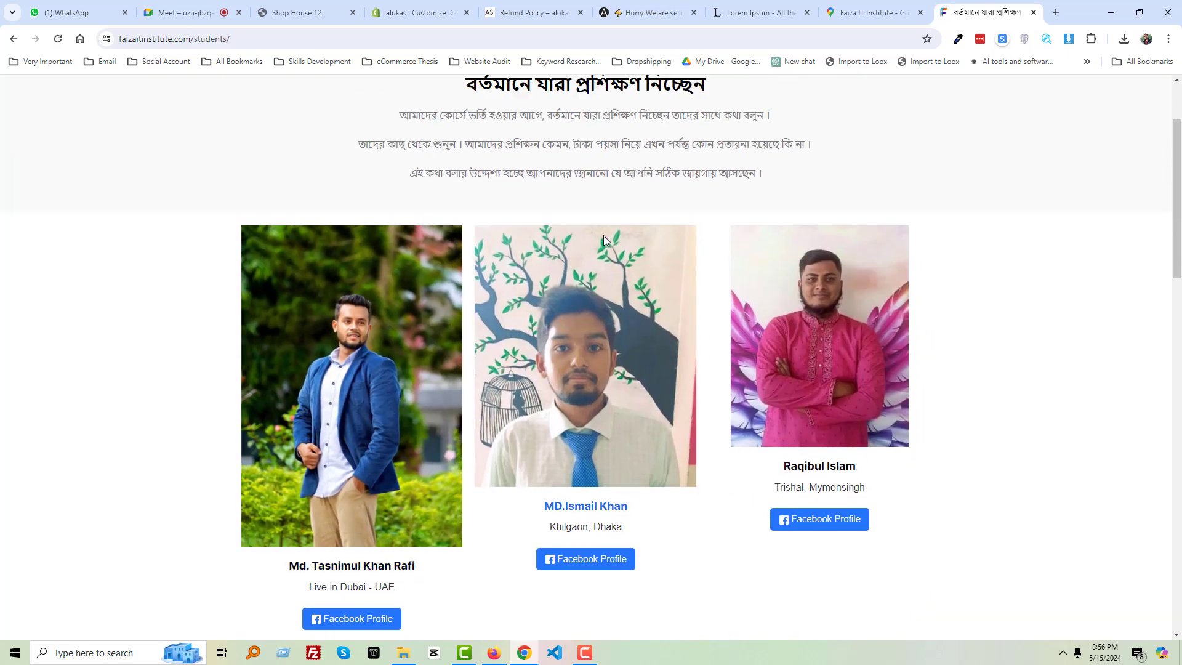
scroll(997, 172, "up", 2)
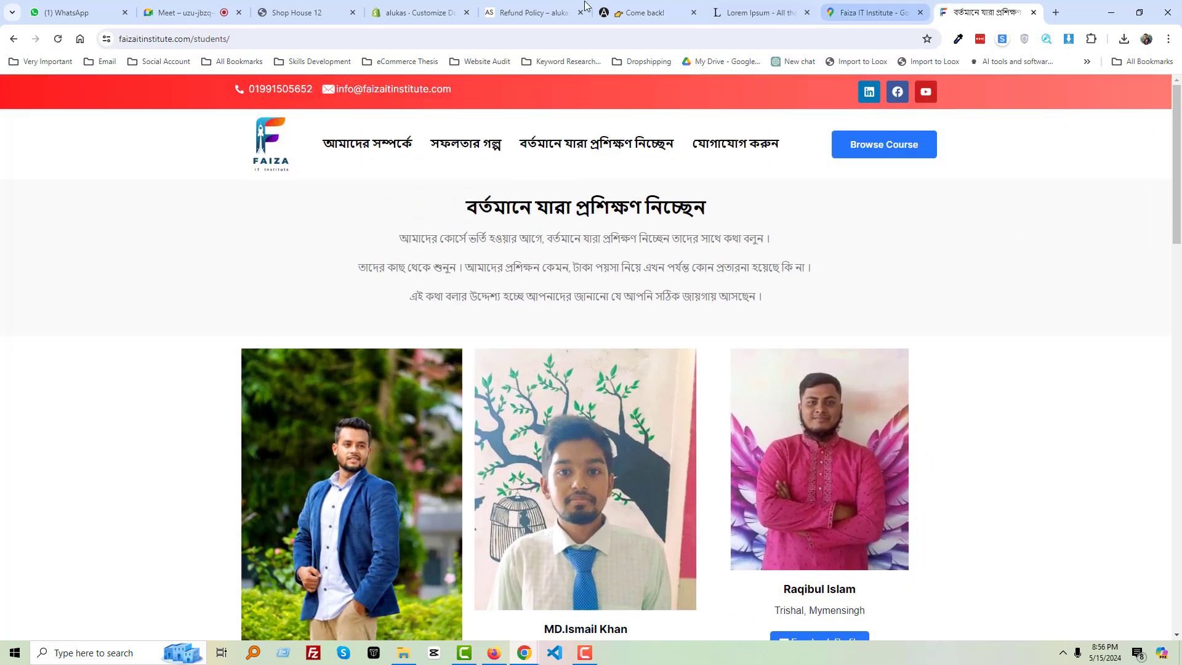
left_click(185, 9)
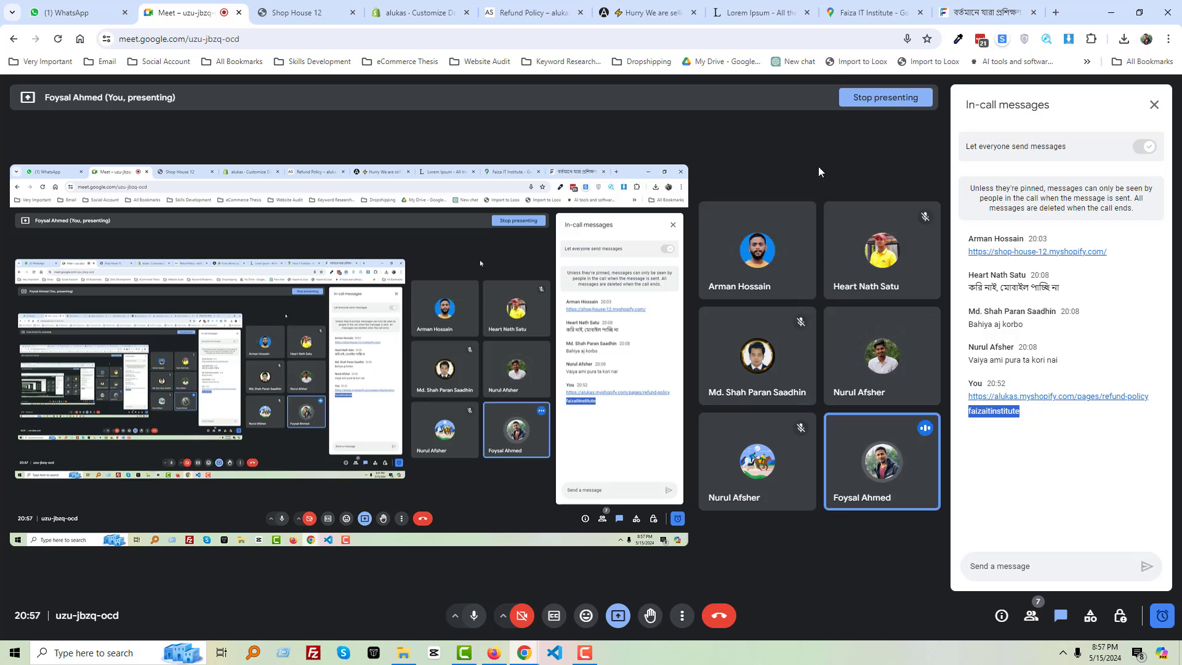
Open the Alukas storefront's home page and review its sections from the hero banner down to the service icons
left_click(528, 13)
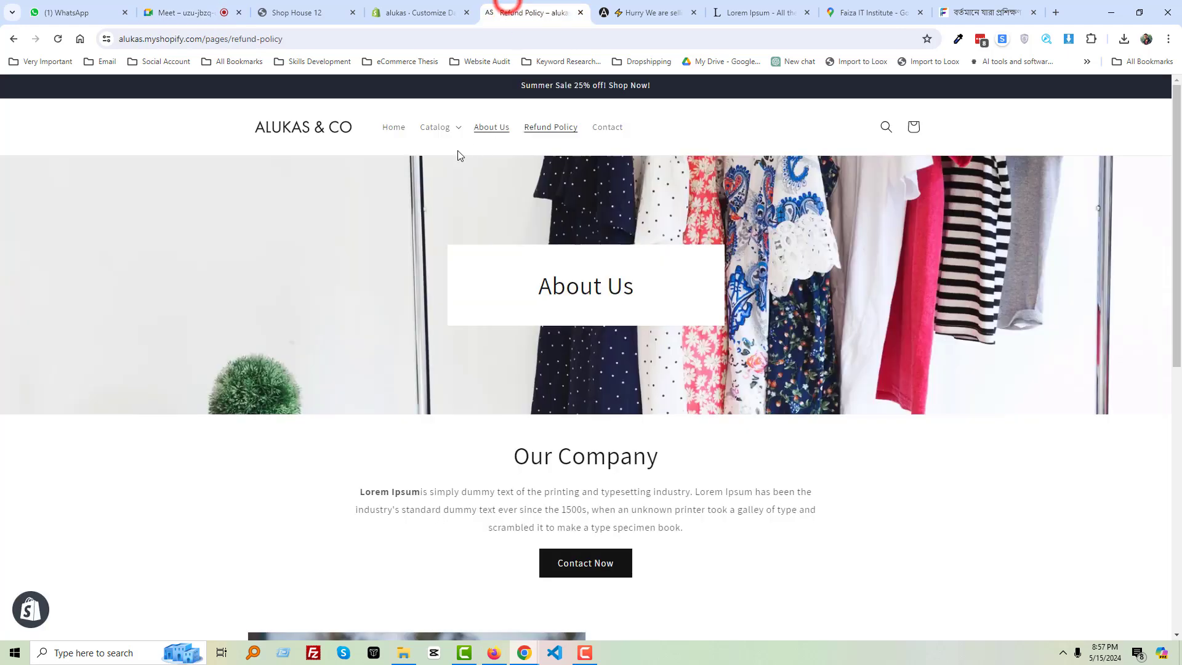
left_click(316, 128)
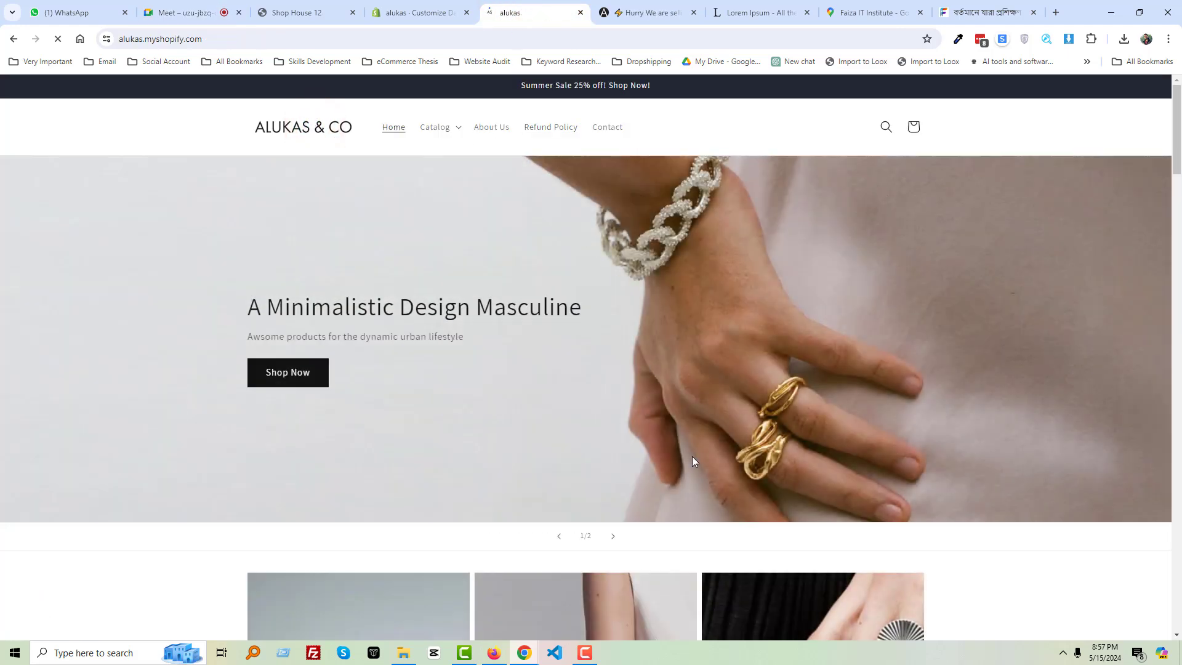
scroll(925, 562, "down", 10)
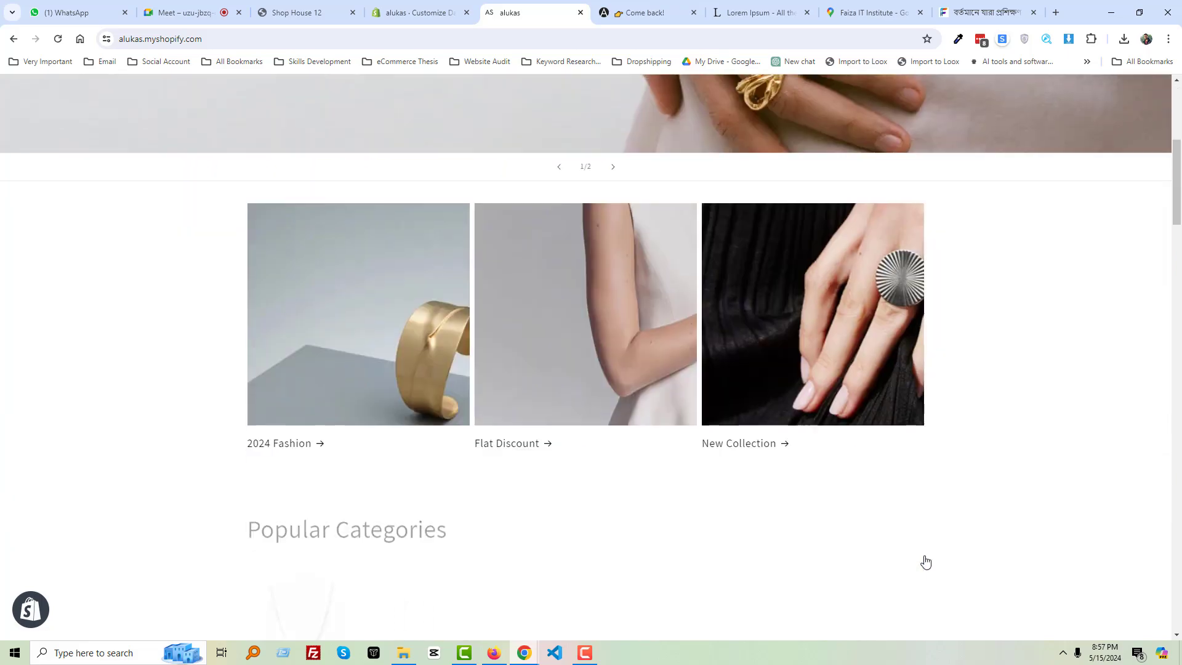
scroll(925, 561, "down", 15)
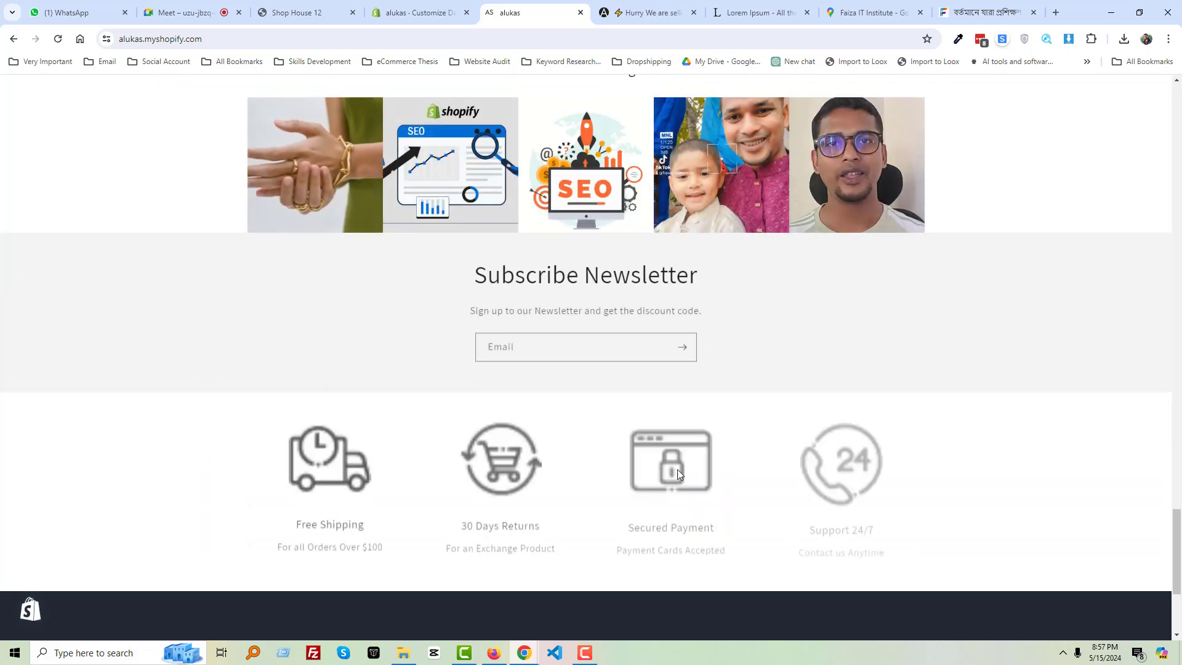
Switch to the Google Meet call, leave the meeting, and bring up the screen recorder's controls
left_click(184, 13)
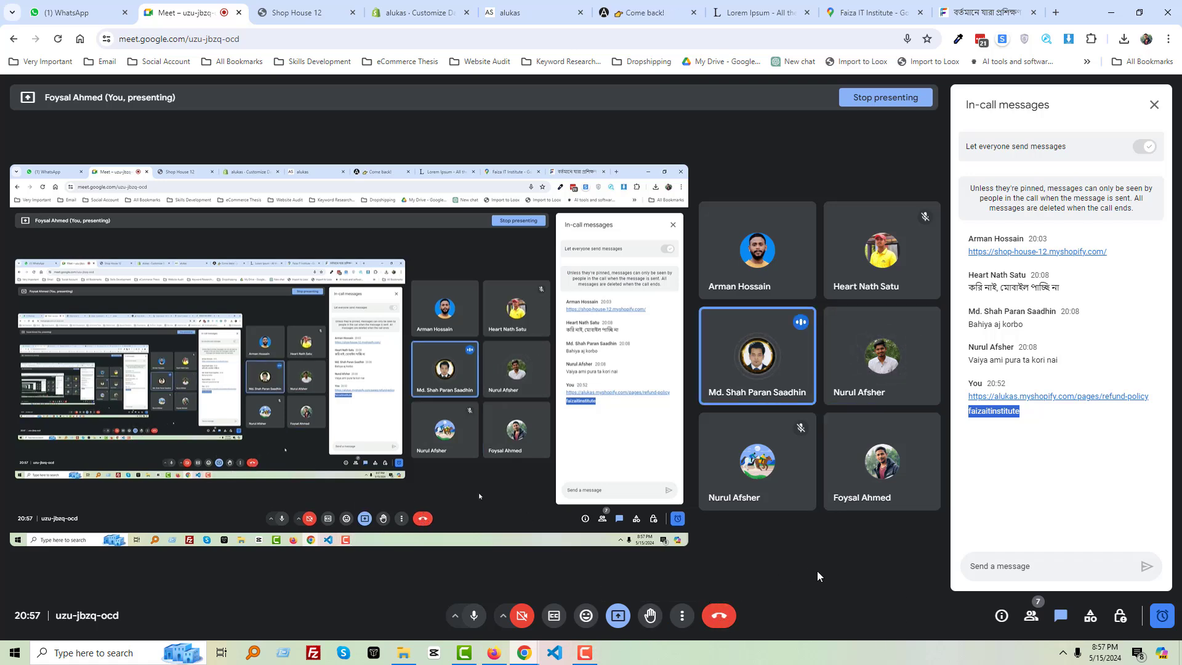
left_click(722, 621)
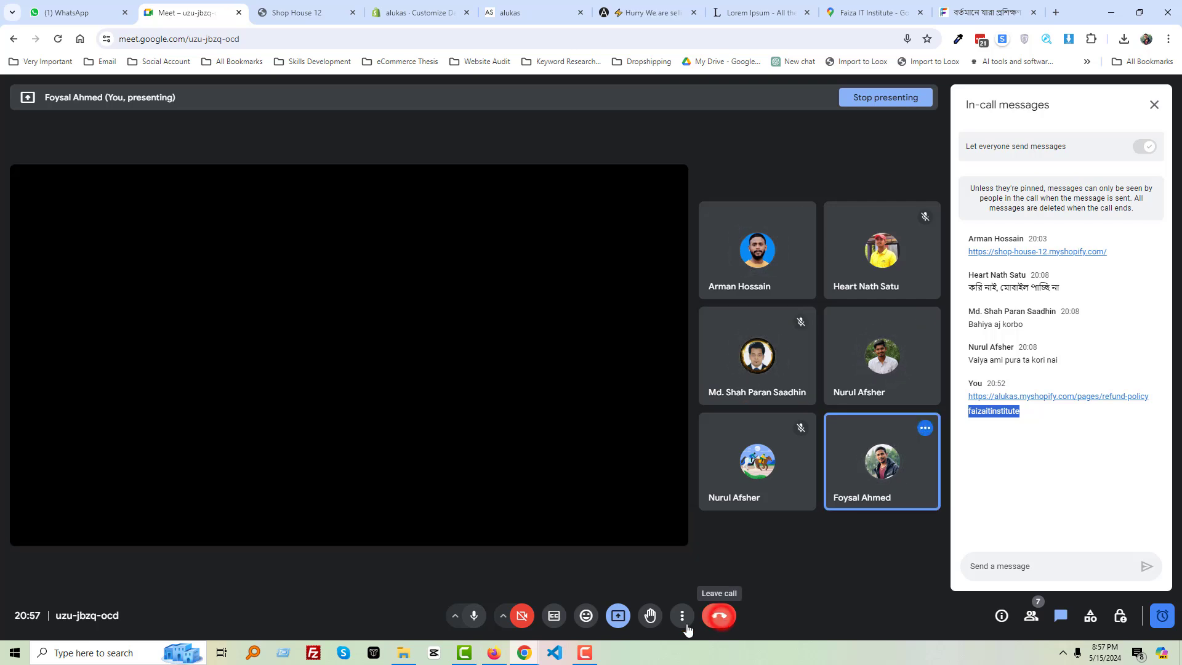
left_click(584, 652)
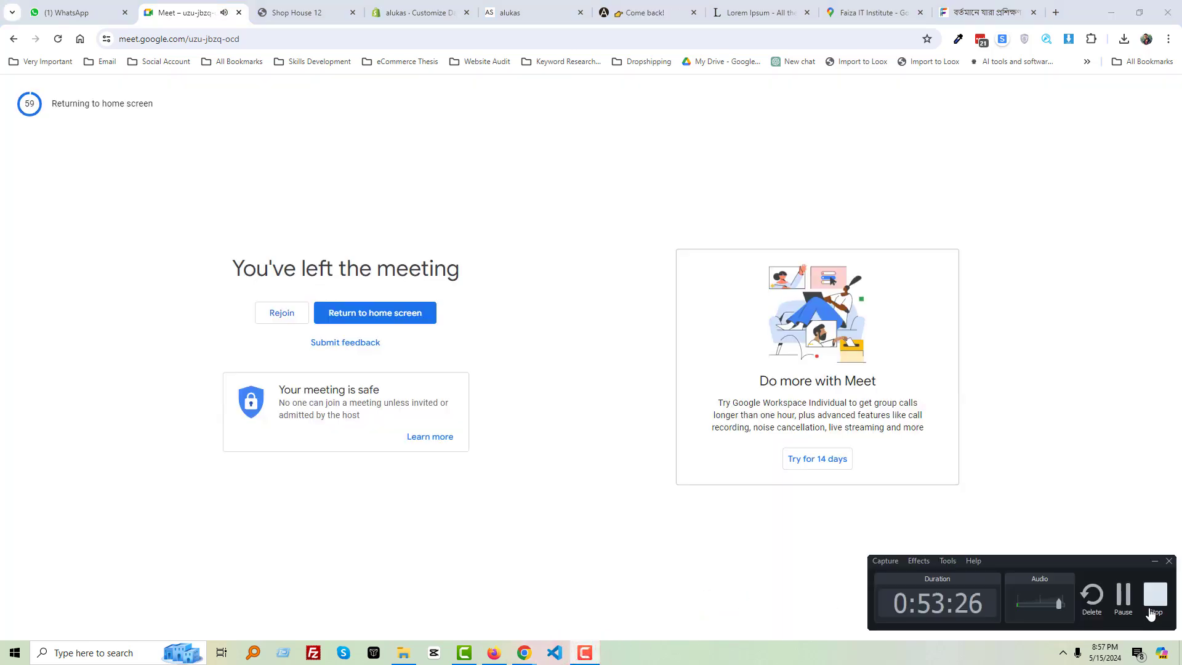